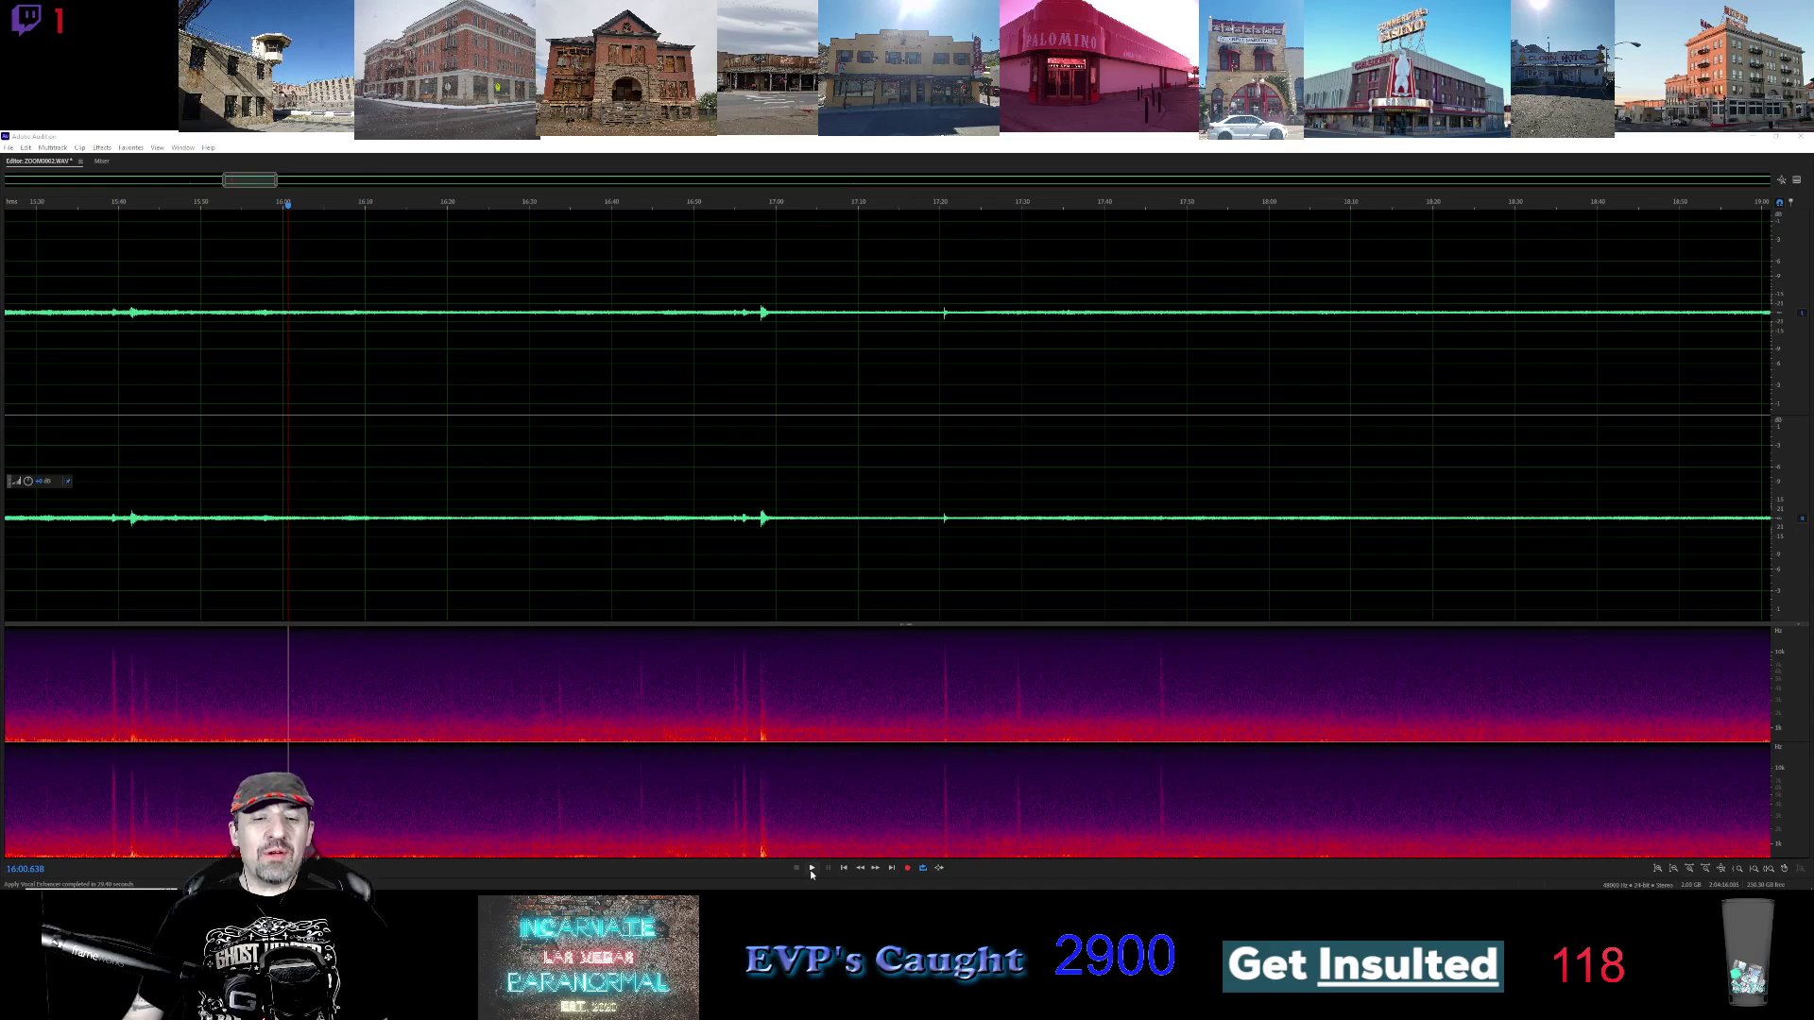
# Play the recording from about 16:00 and examine the waveform and spectrogram through about 20:30
pyautogui.click(812, 869)
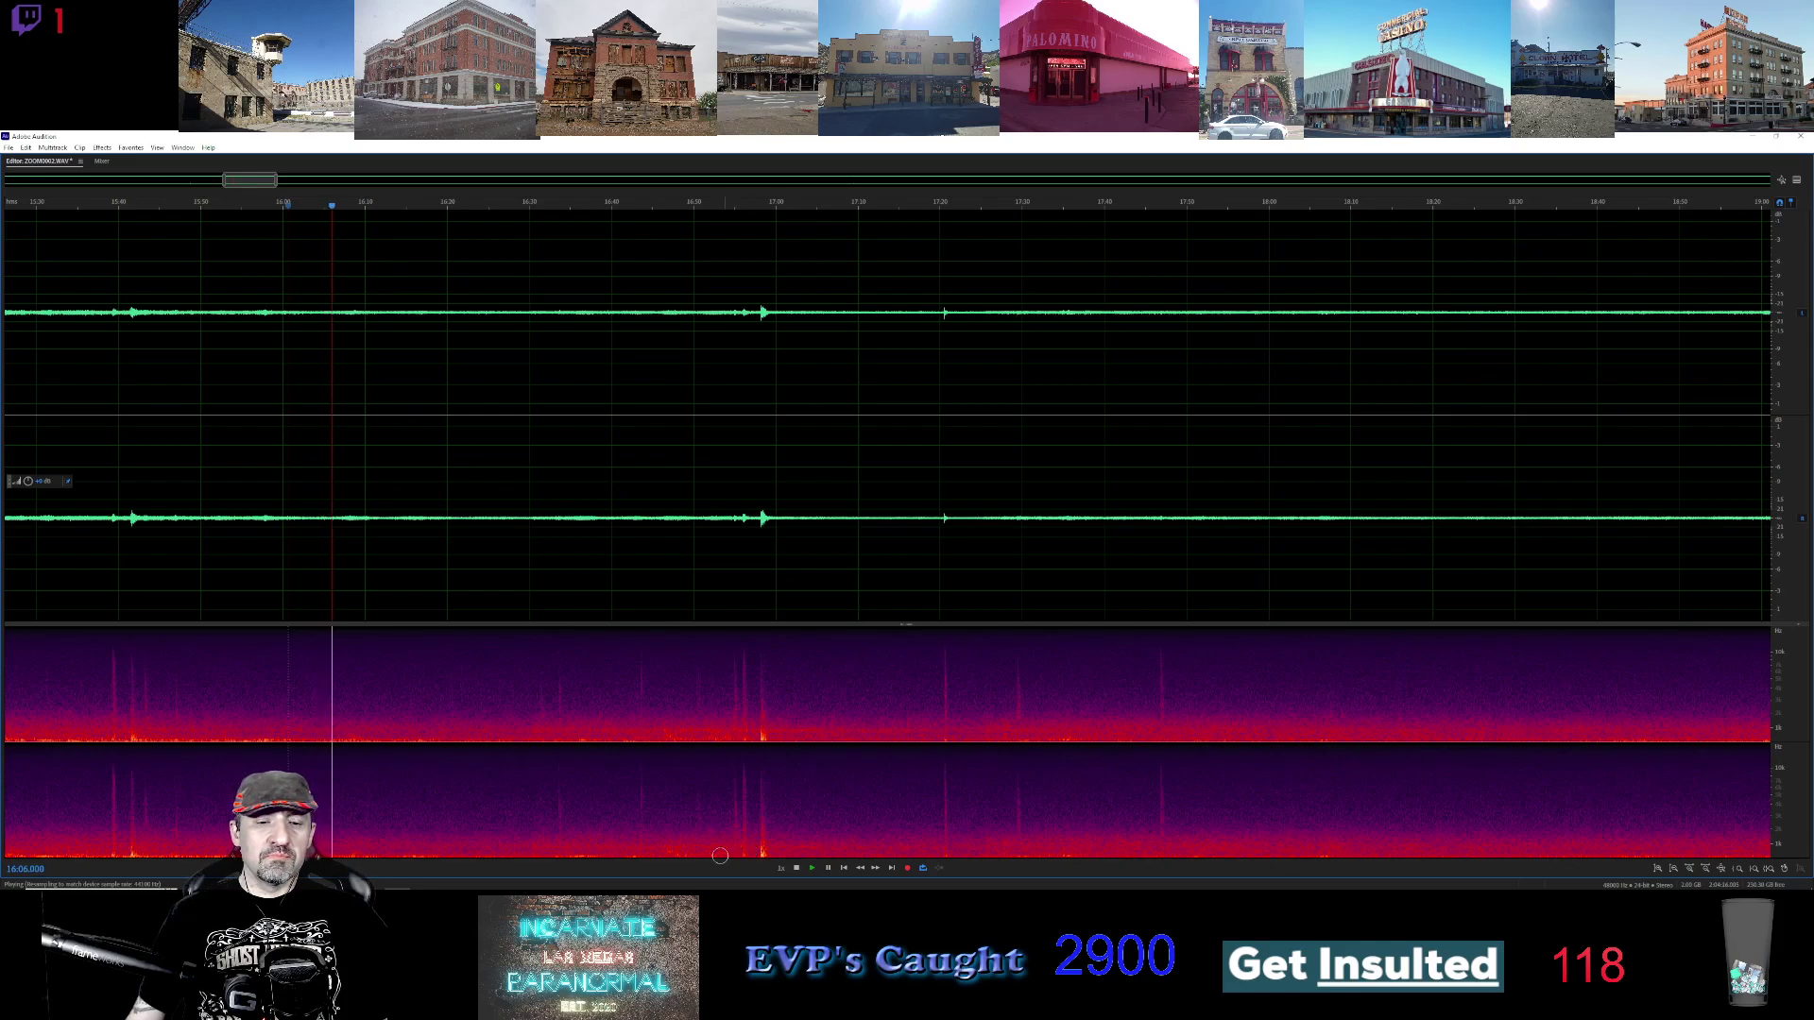
pyautogui.scroll(1, 509, 644)
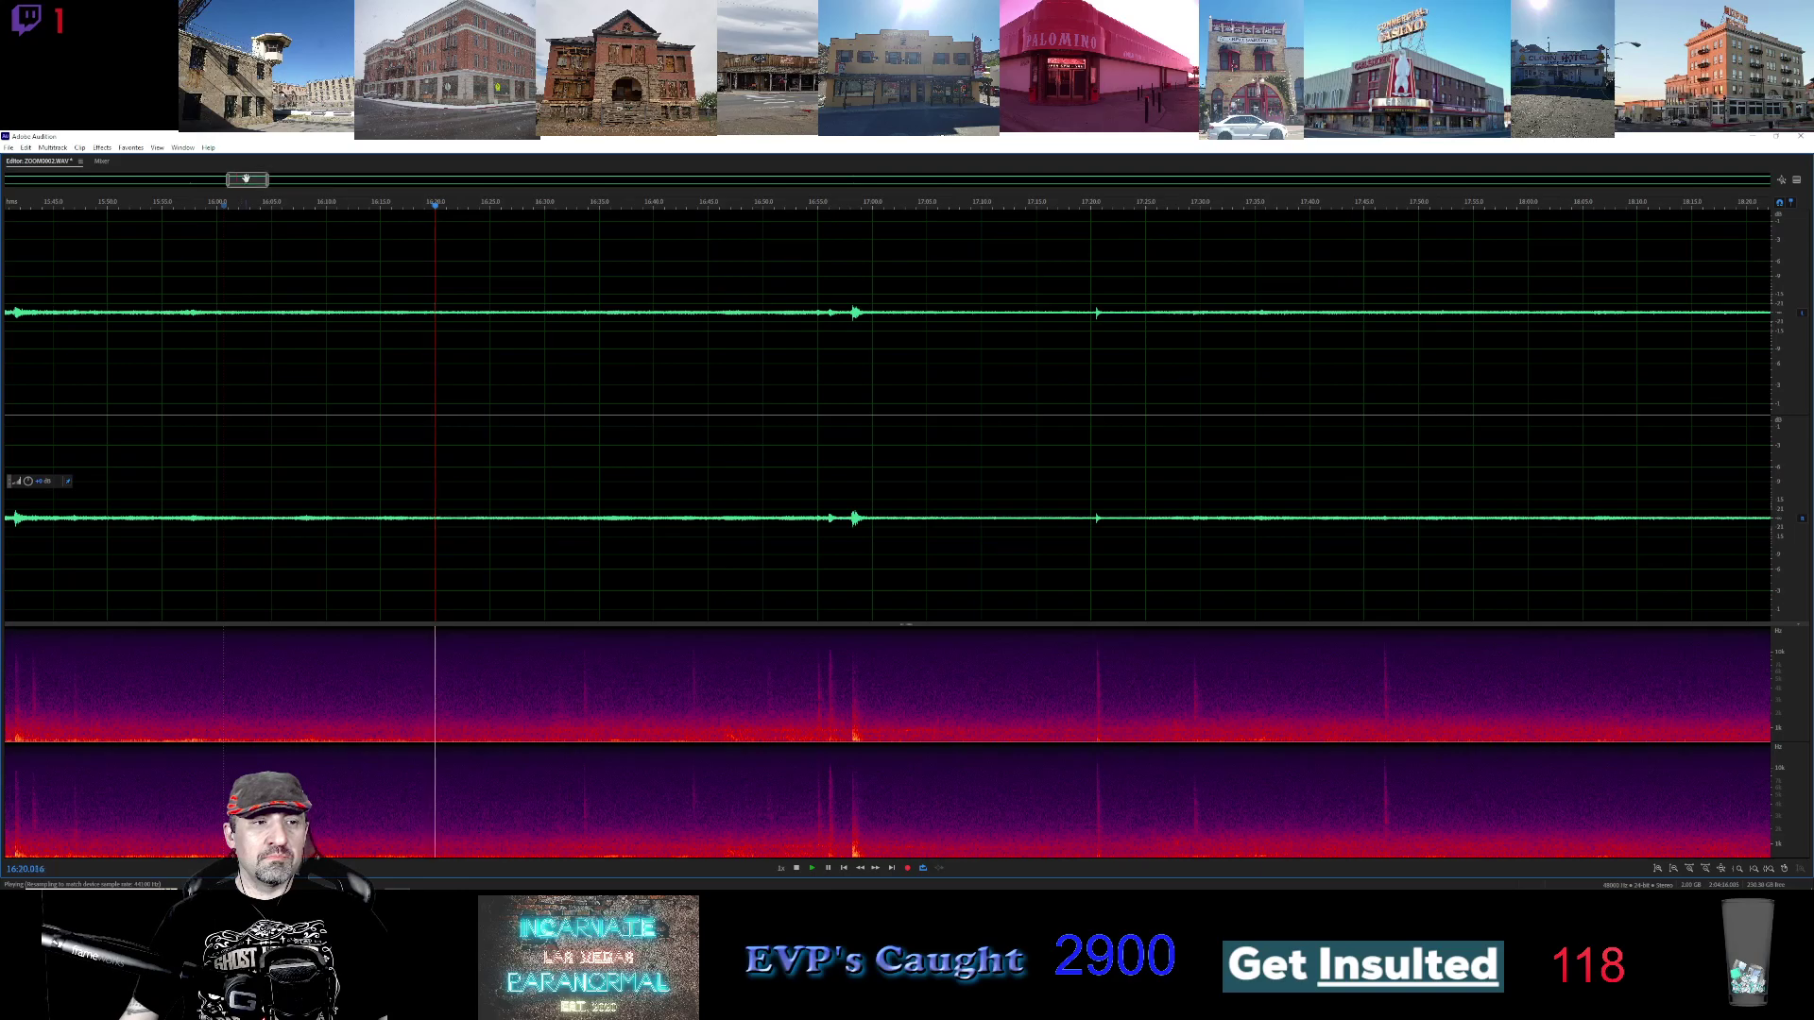
pyautogui.moveTo(245, 179)
pyautogui.mouseDown()
pyautogui.moveTo(907, 180)
pyautogui.moveTo(251, 177)
pyautogui.mouseUp()
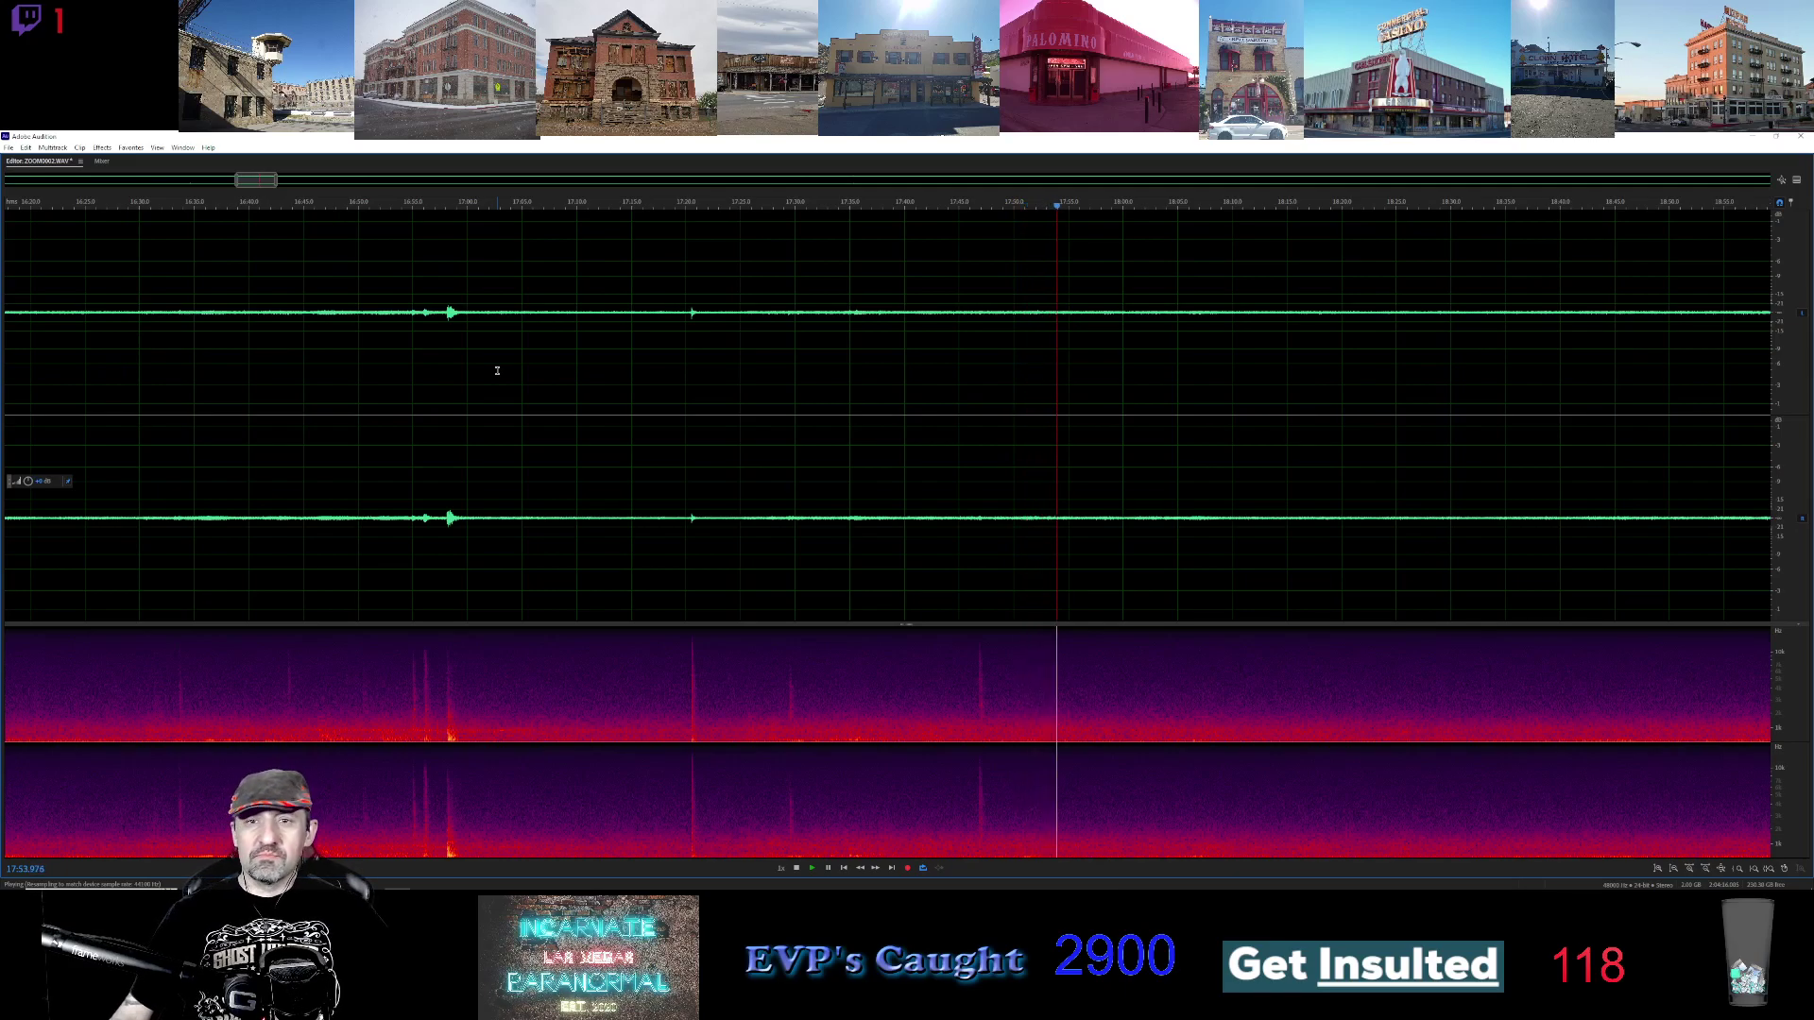
pyautogui.moveTo(262, 187); pyautogui.dragTo(288, 188)
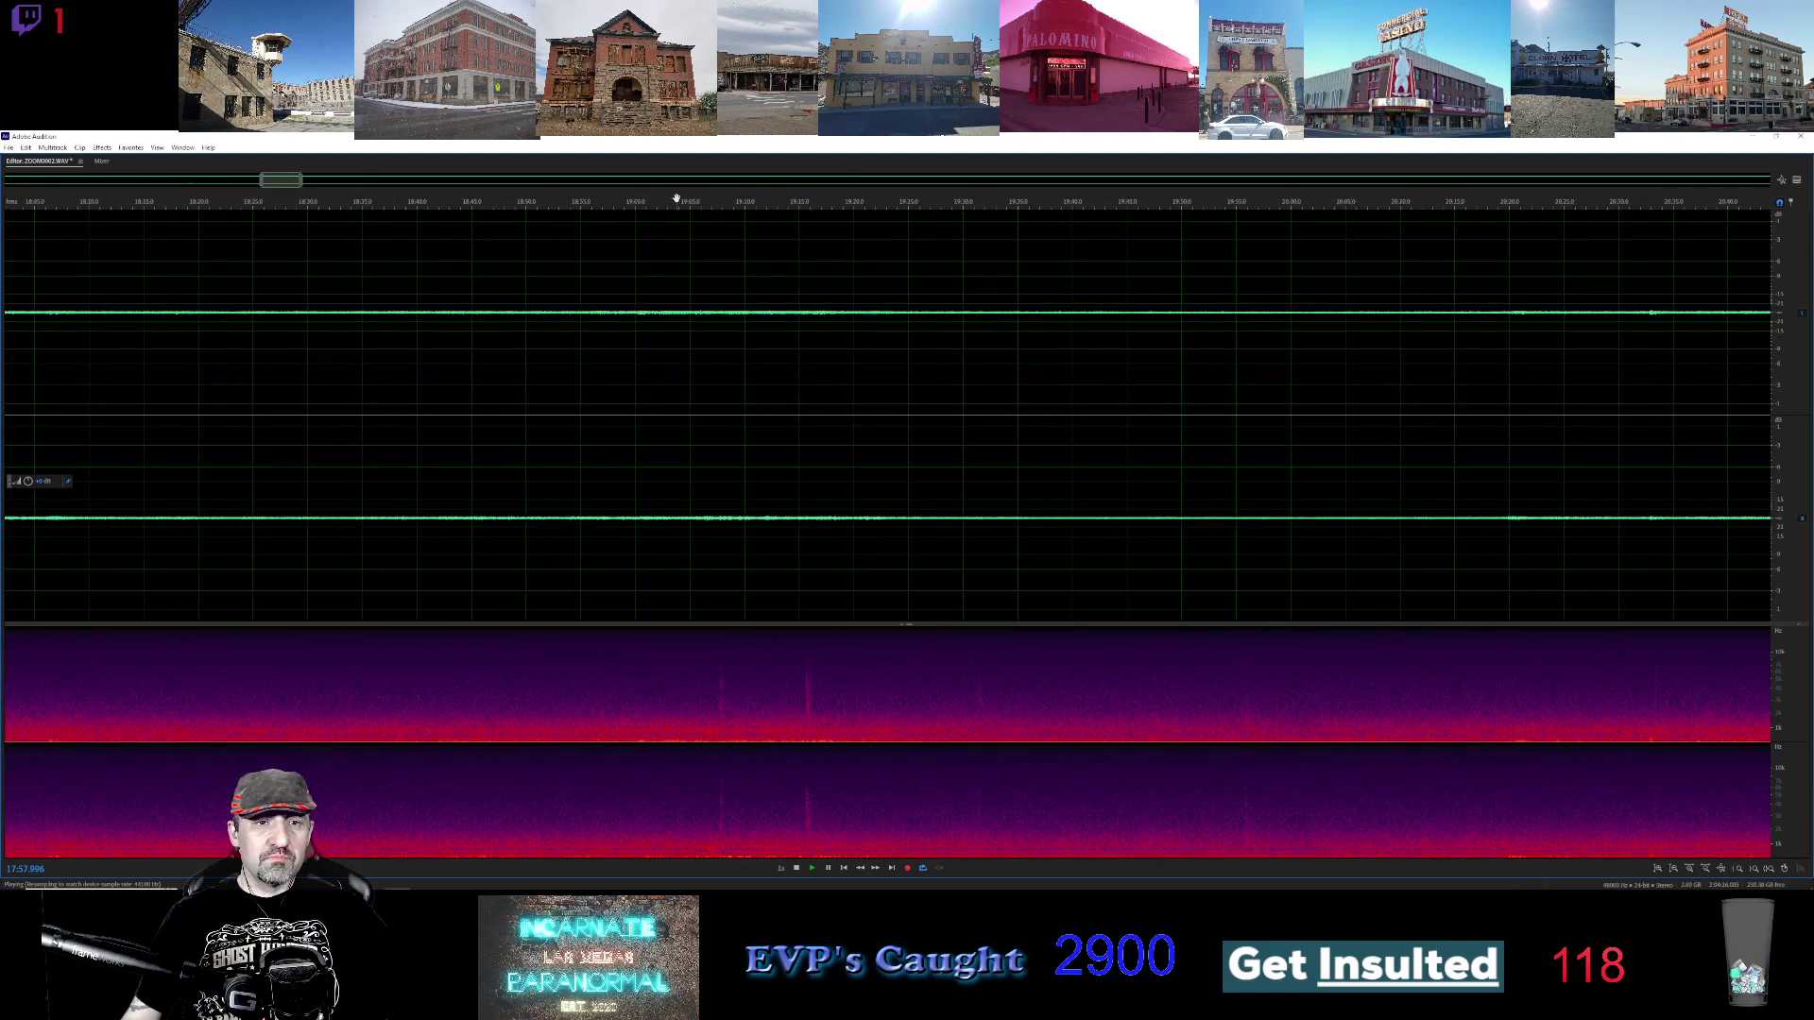
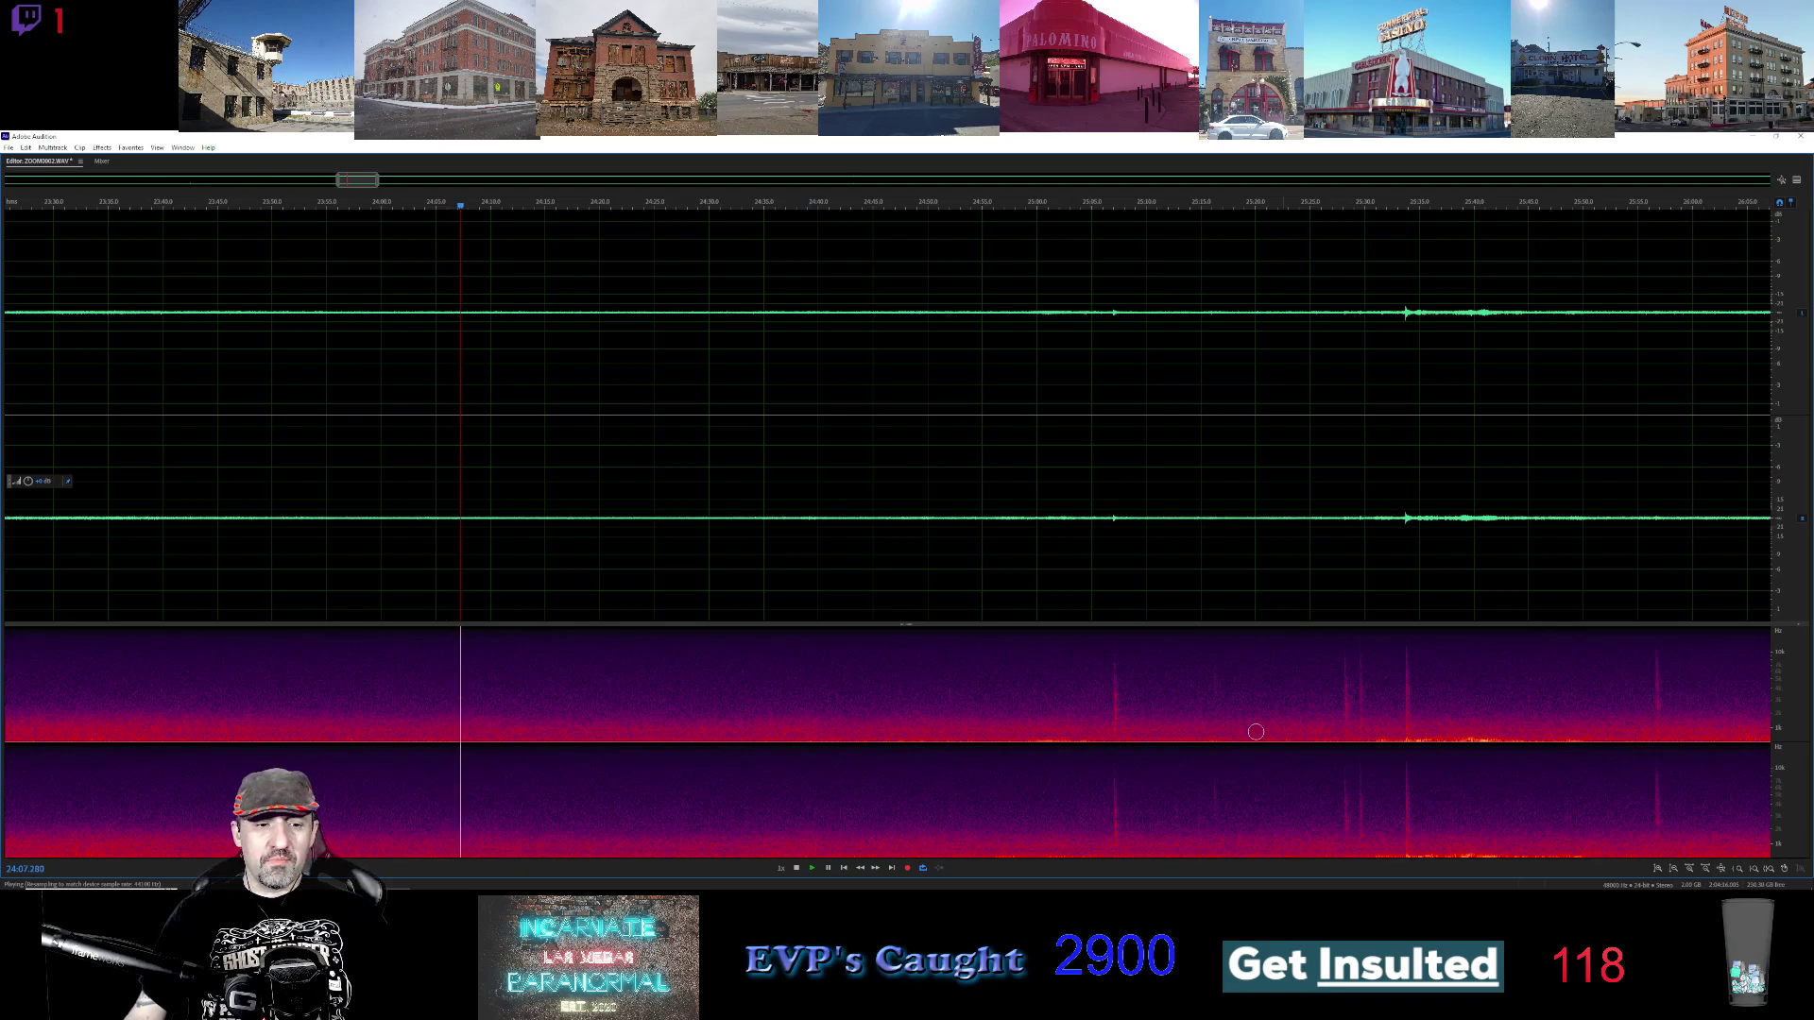
# Skip quiet stretches and listen to the recording from about 25:04 and again from about 34:34
pyautogui.click(1082, 212)
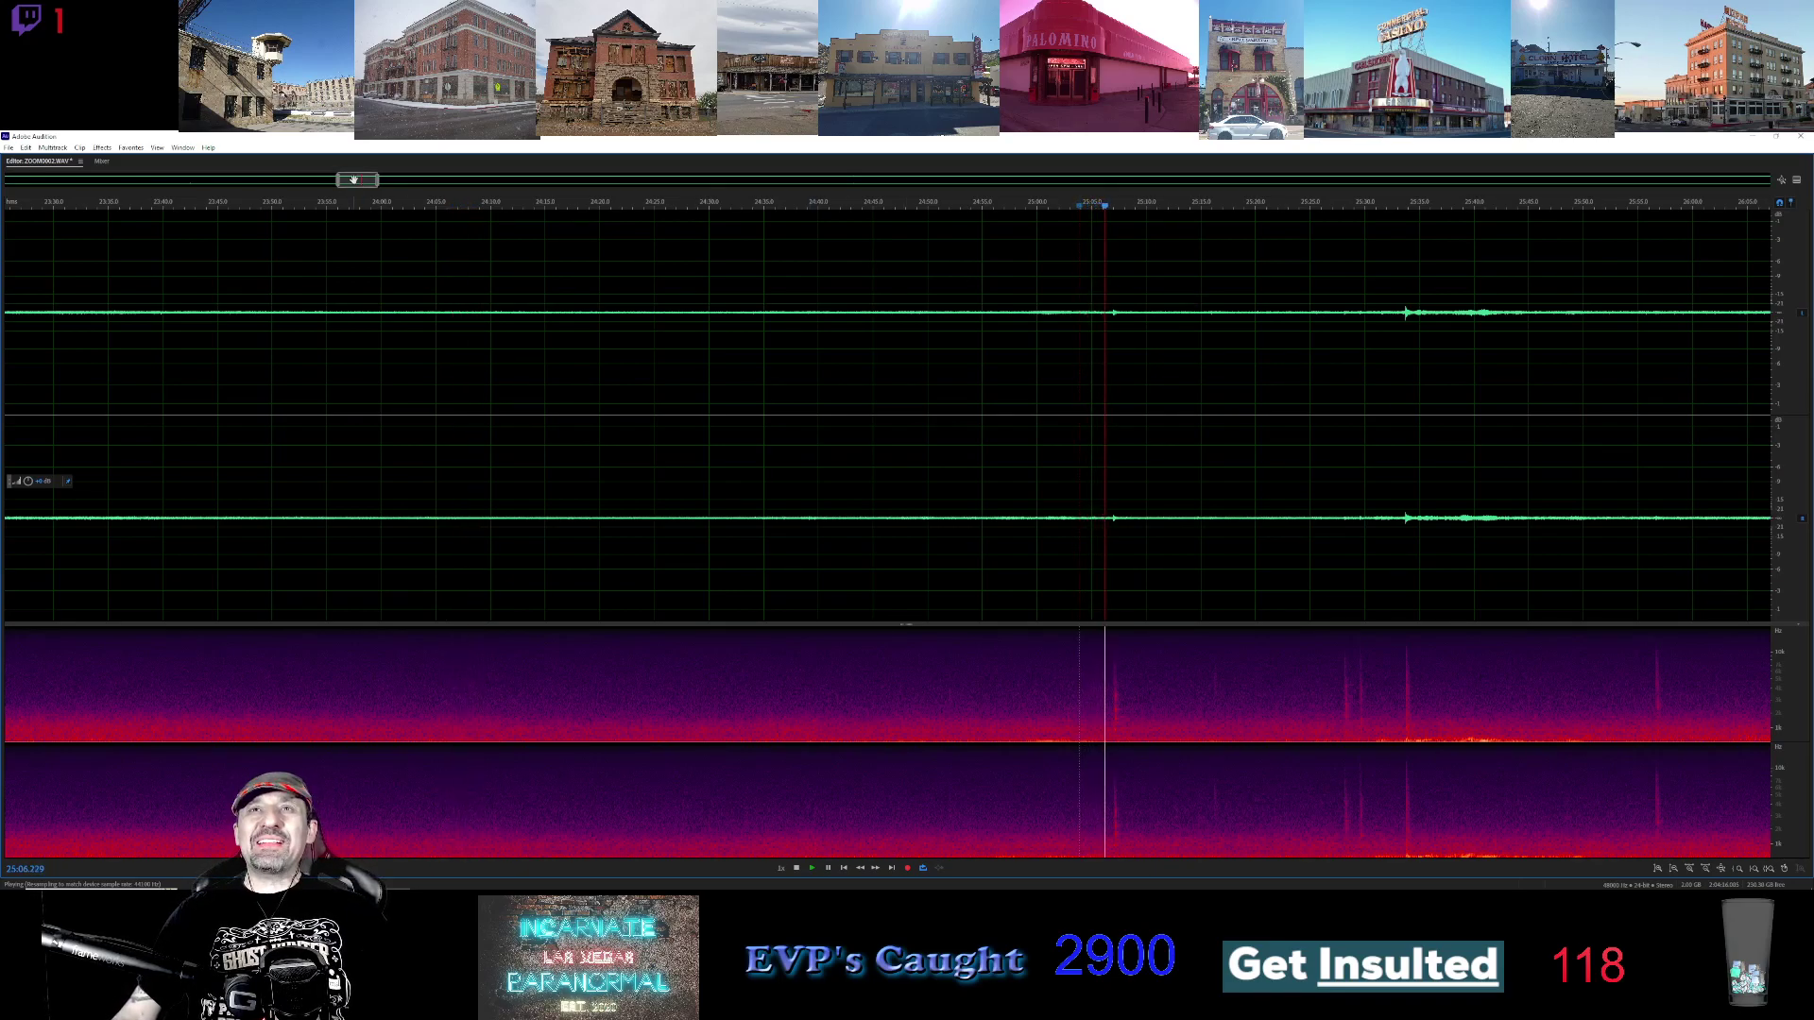
pyautogui.moveTo(353, 180); pyautogui.dragTo(371, 180)
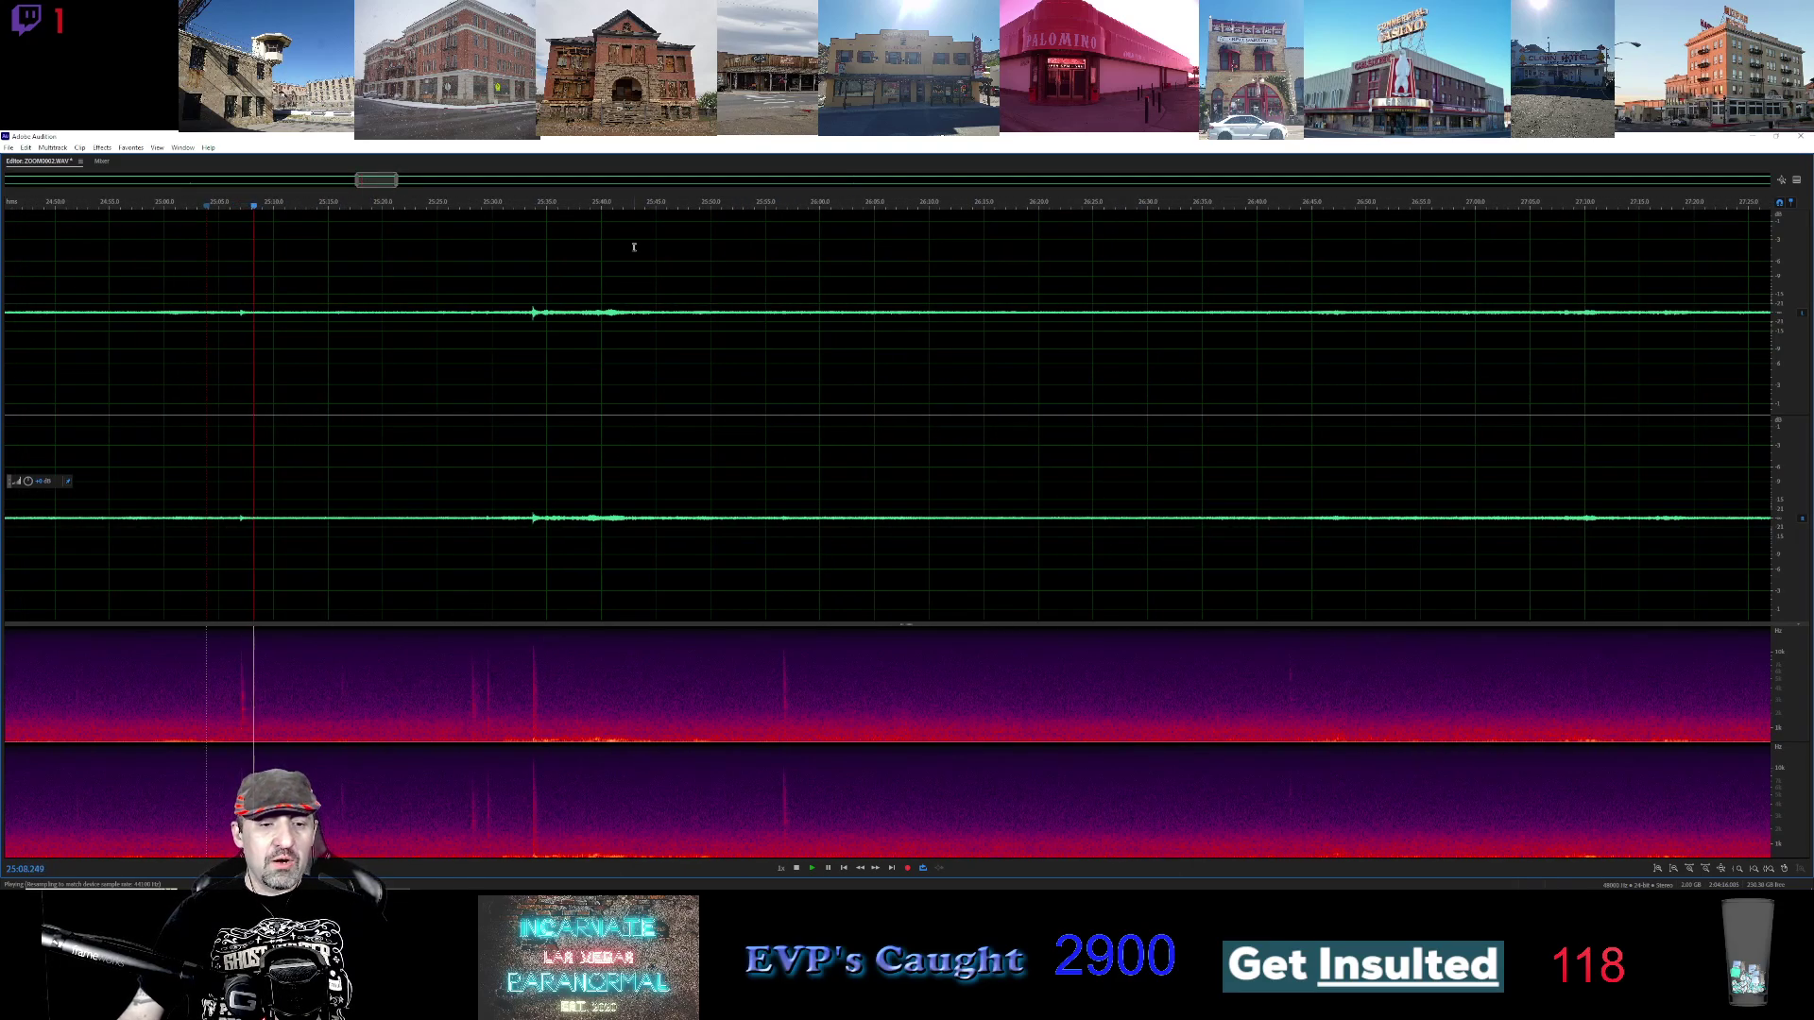
pyautogui.moveTo(369, 180); pyautogui.dragTo(496, 191)
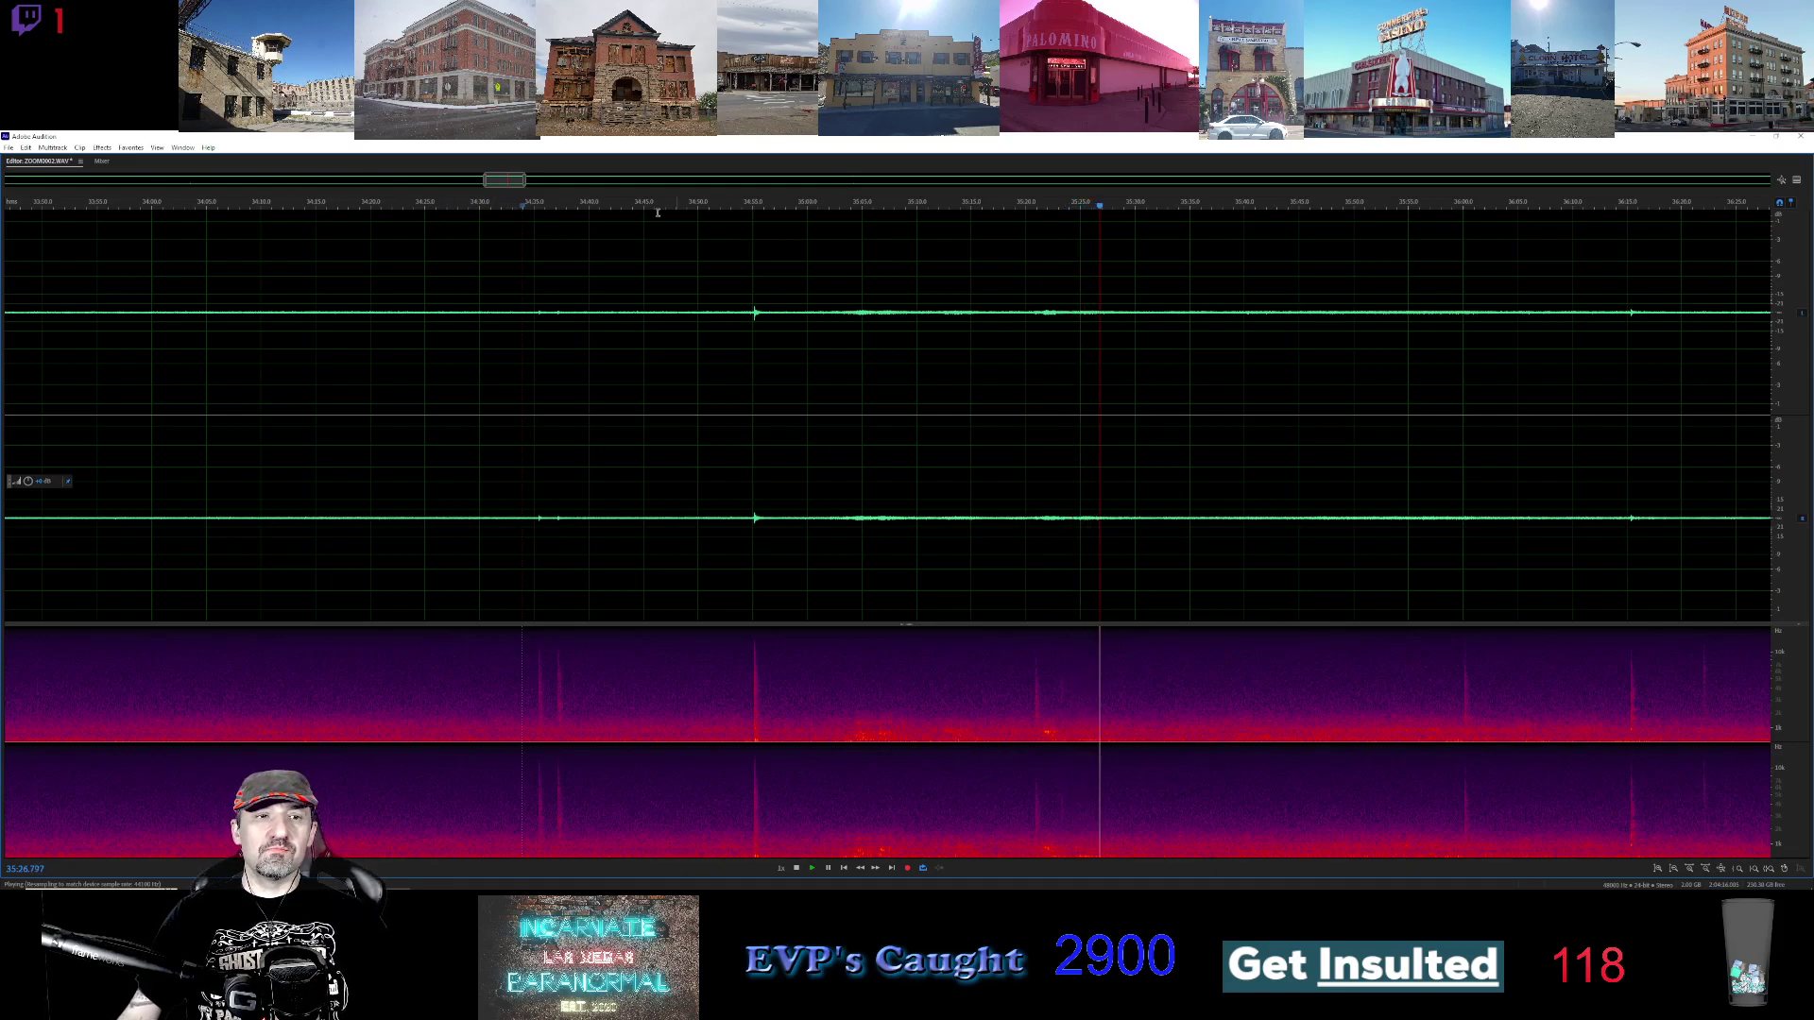
pyautogui.moveTo(498, 180)
pyautogui.mouseDown()
pyautogui.moveTo(666, 184)
pyautogui.moveTo(520, 194)
pyautogui.mouseUp()
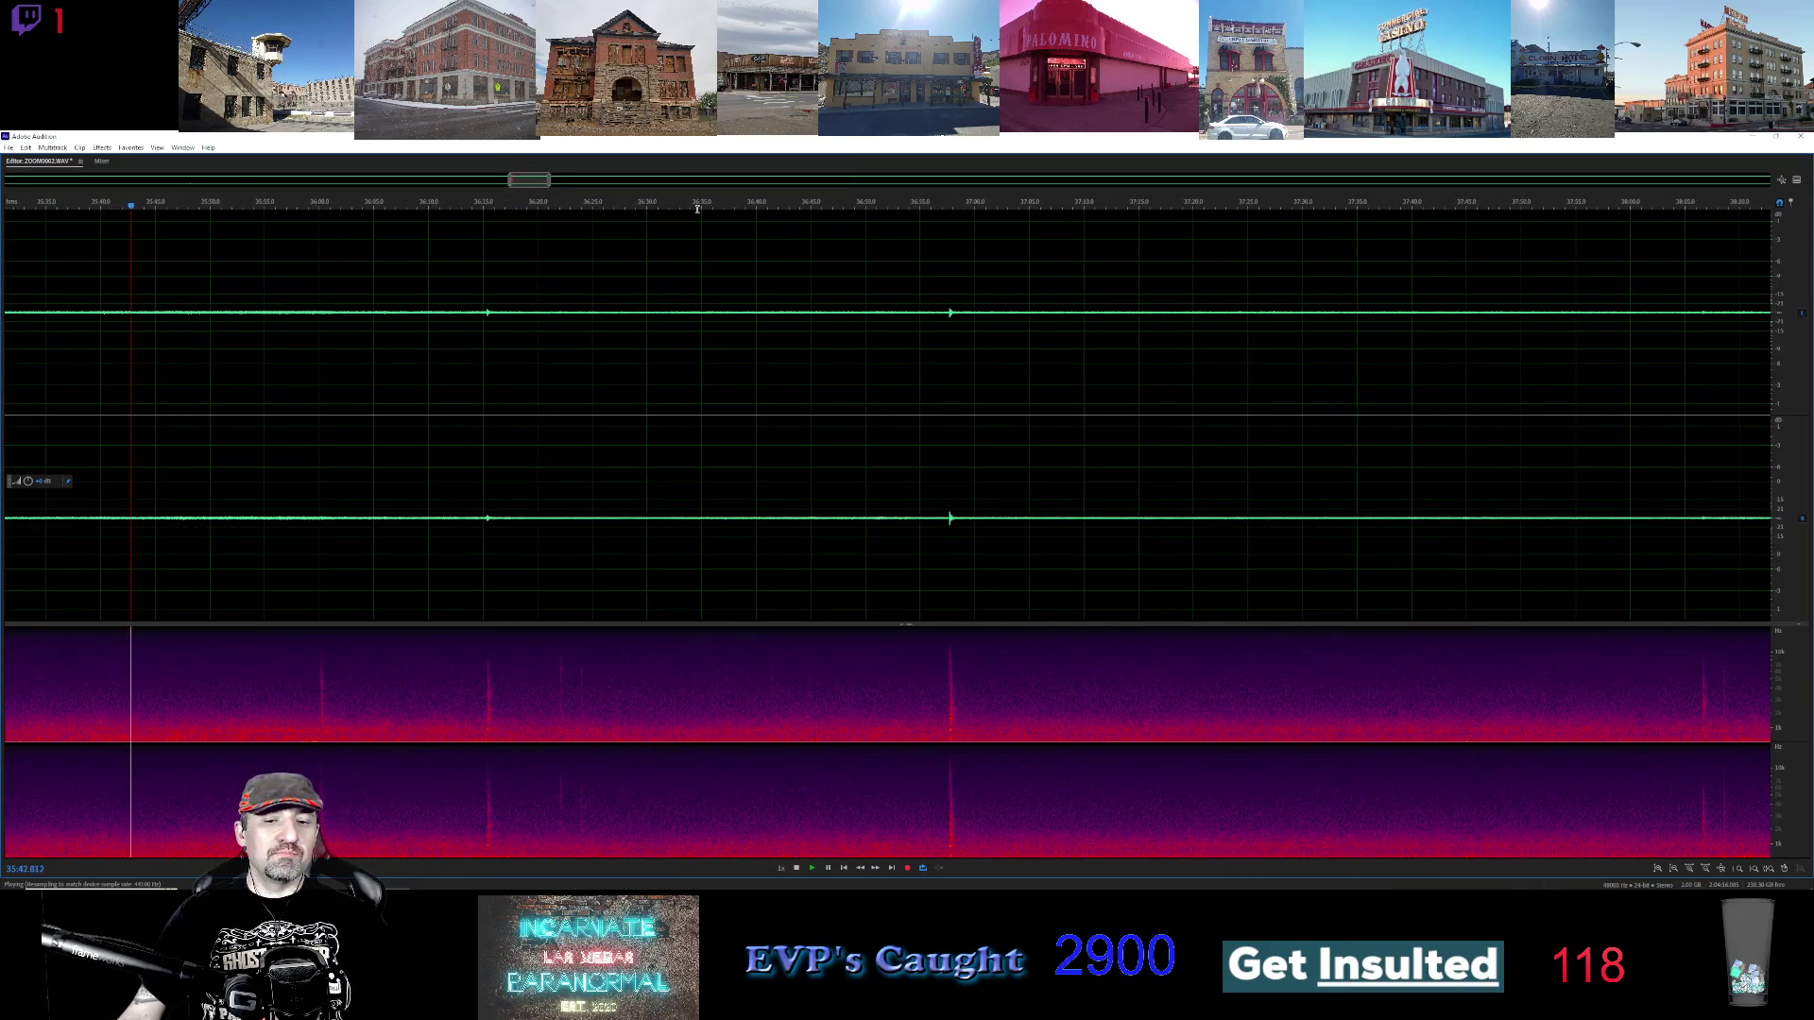
# Listen to the louder passages starting from about 39:49 and from about 46:00
pyautogui.moveTo(526, 181); pyautogui.dragTo(568, 185)
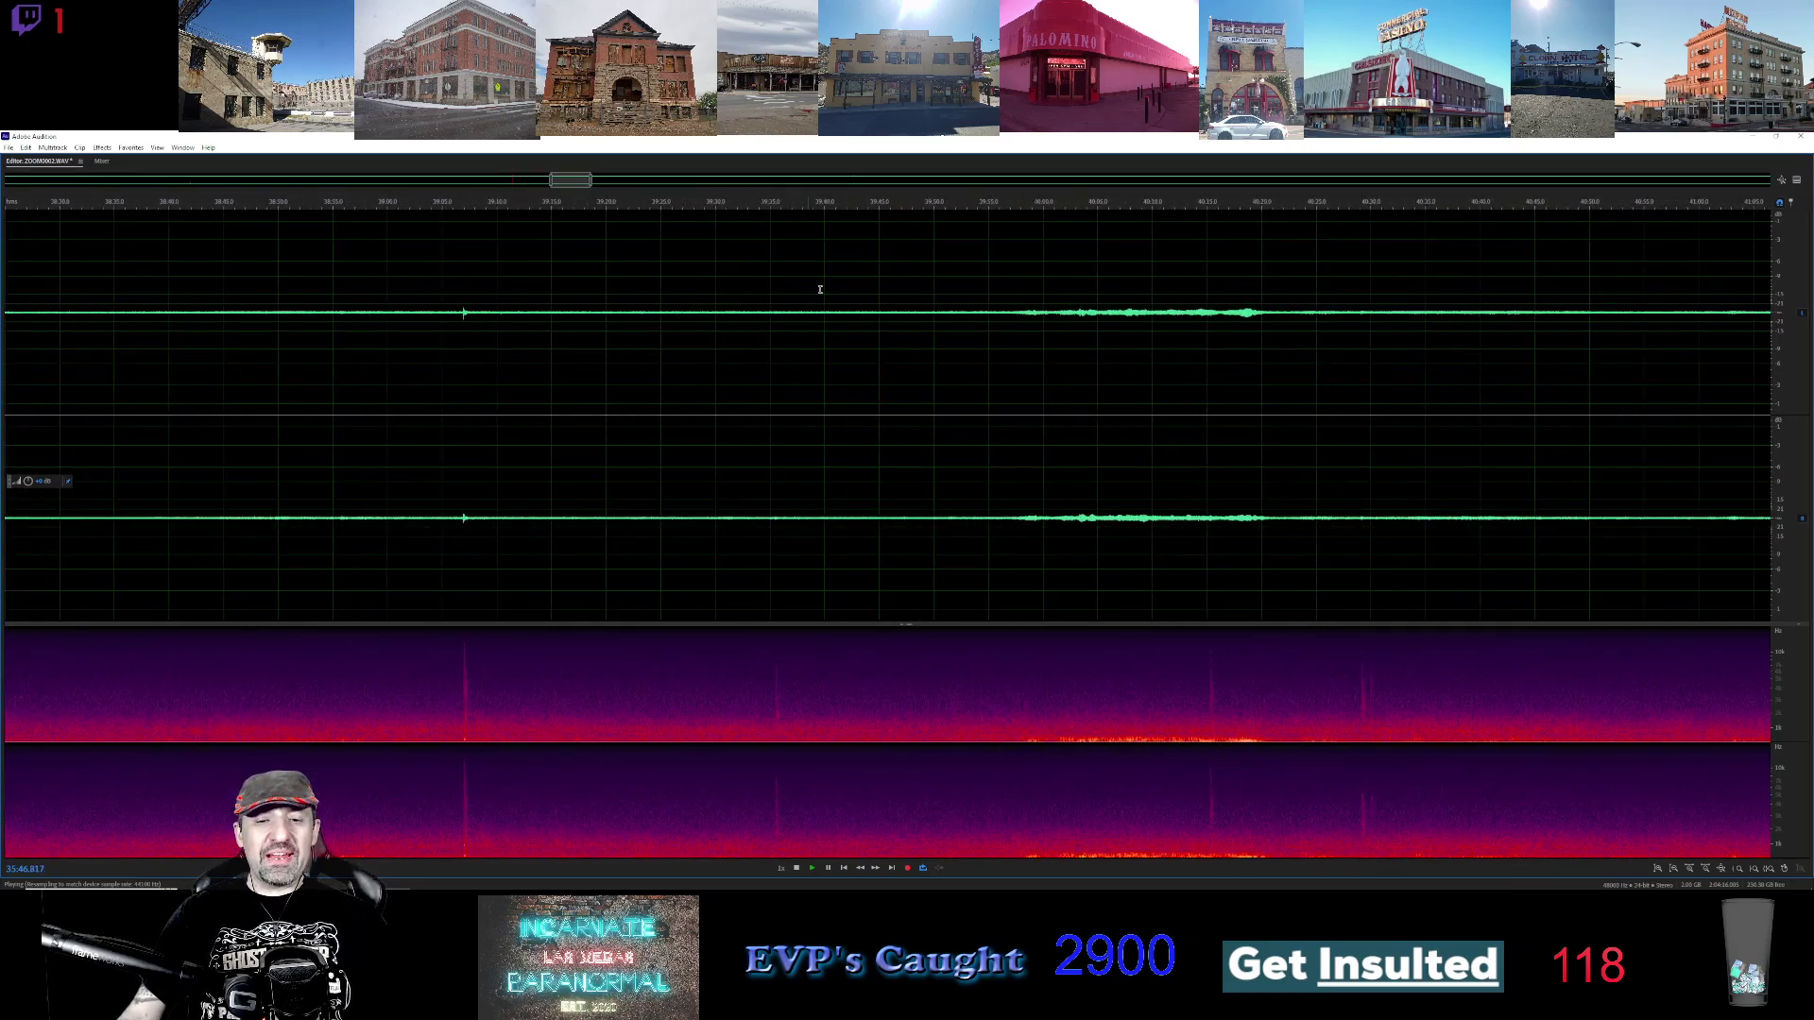
pyautogui.click(926, 210)
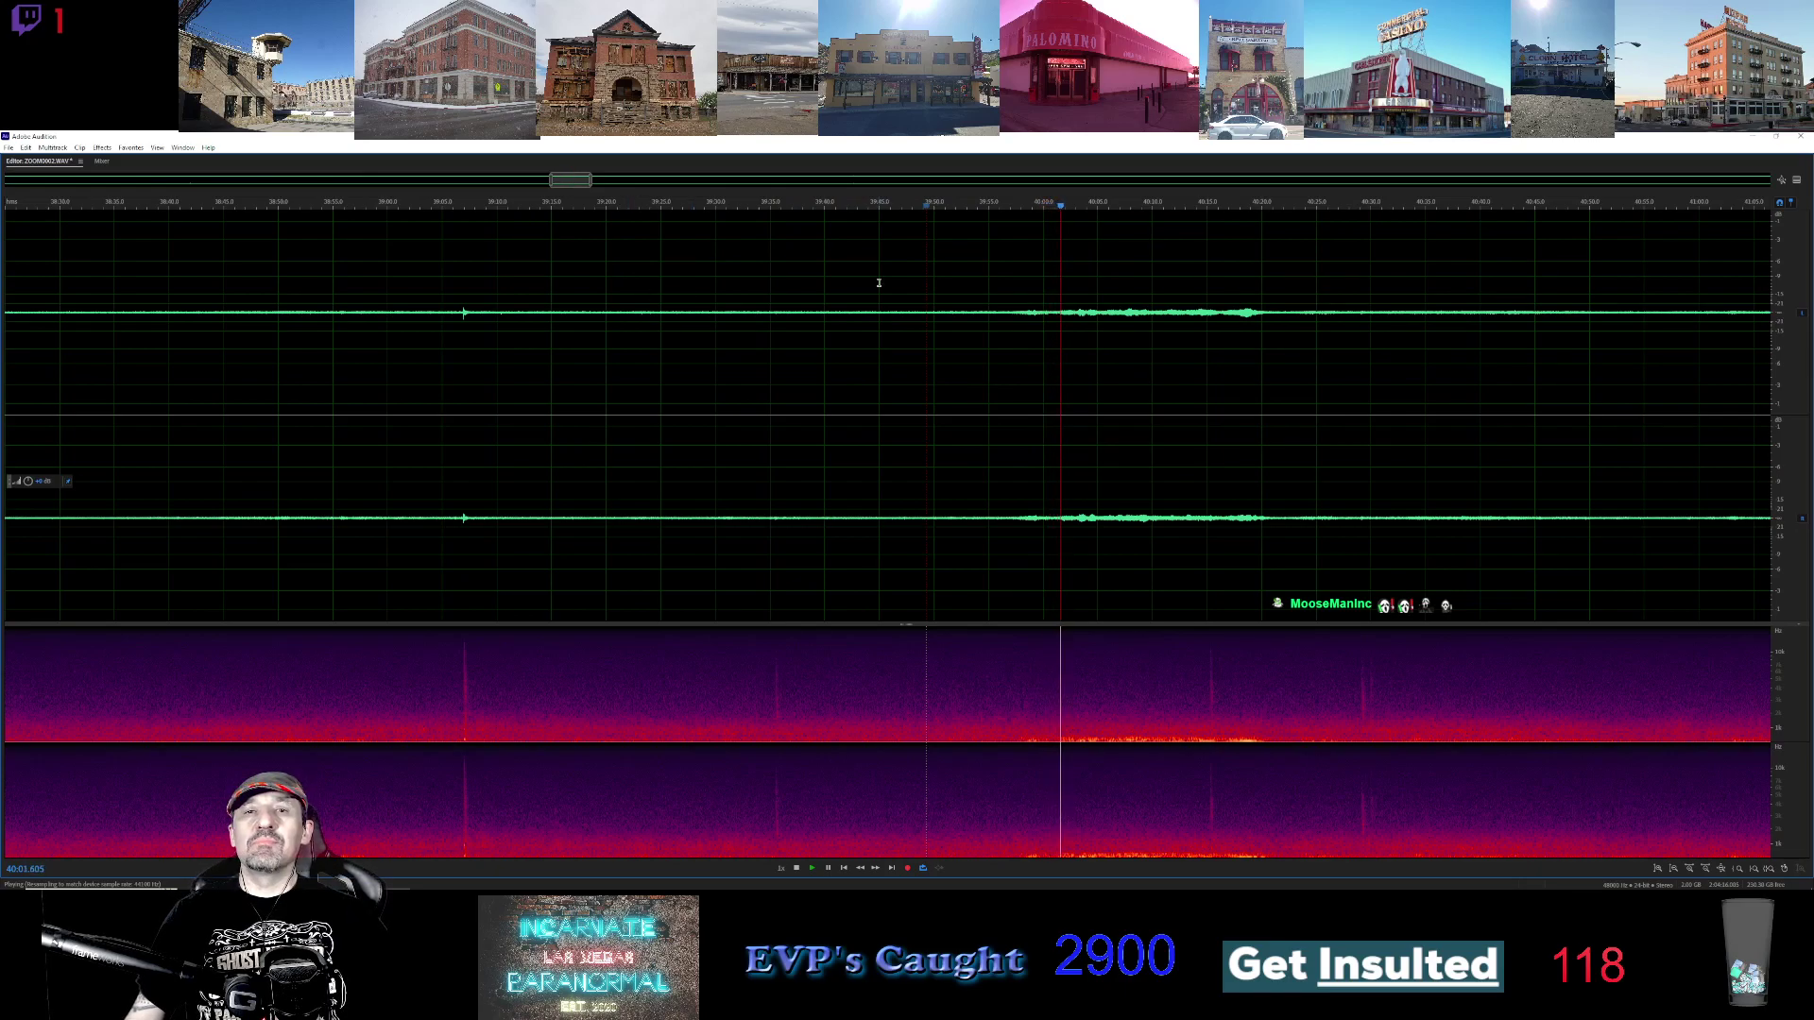
pyautogui.moveTo(566, 180); pyautogui.dragTo(586, 194)
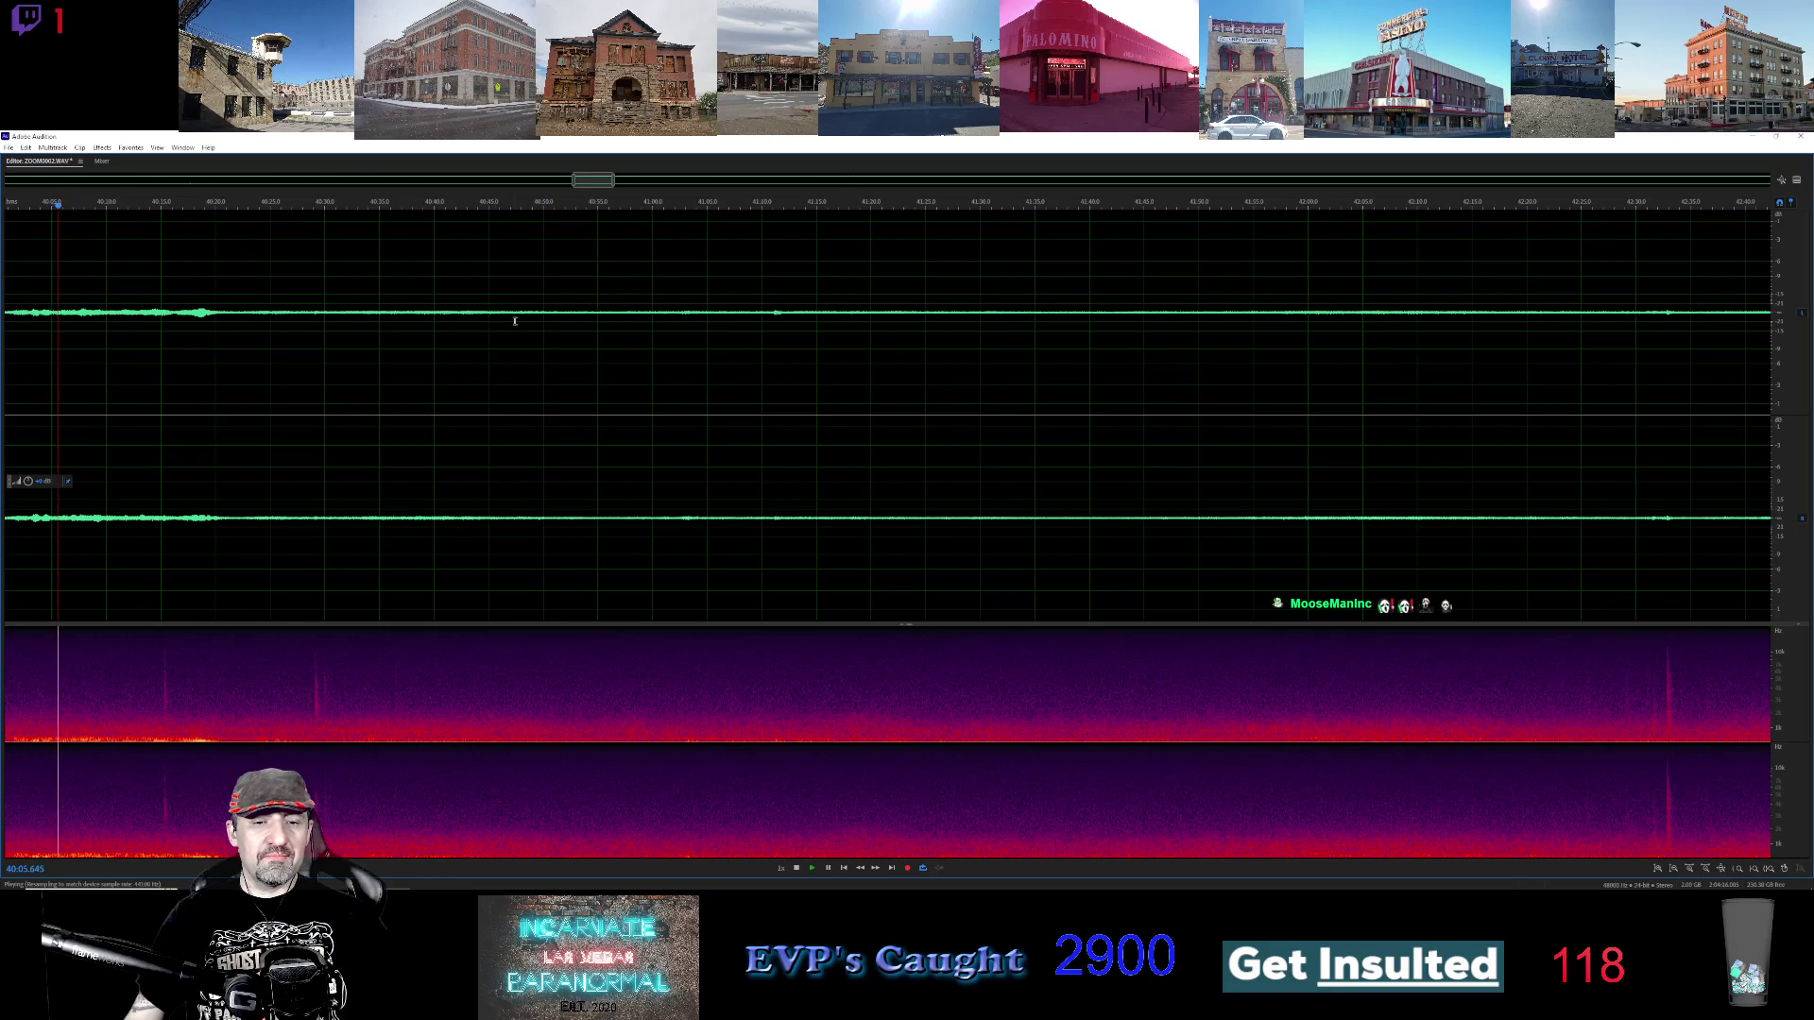
pyautogui.moveTo(583, 189); pyautogui.dragTo(650, 192)
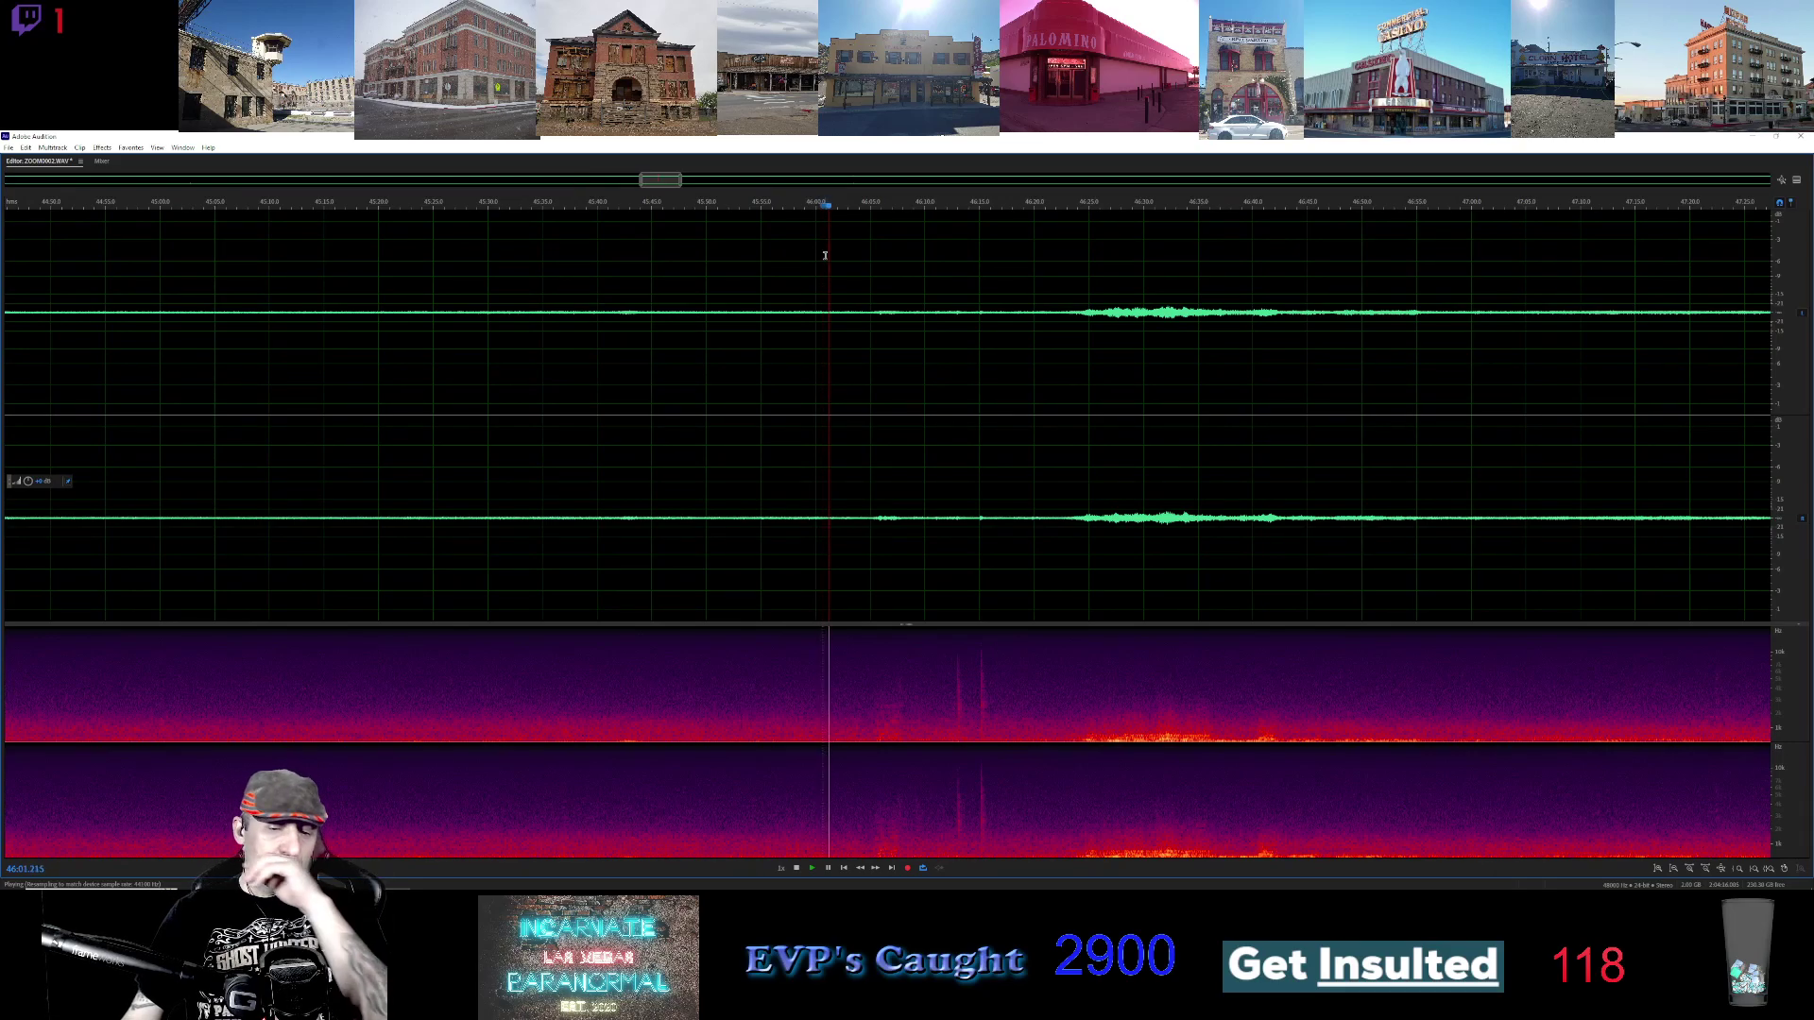
pyautogui.moveTo(664, 187); pyautogui.dragTo(675, 192)
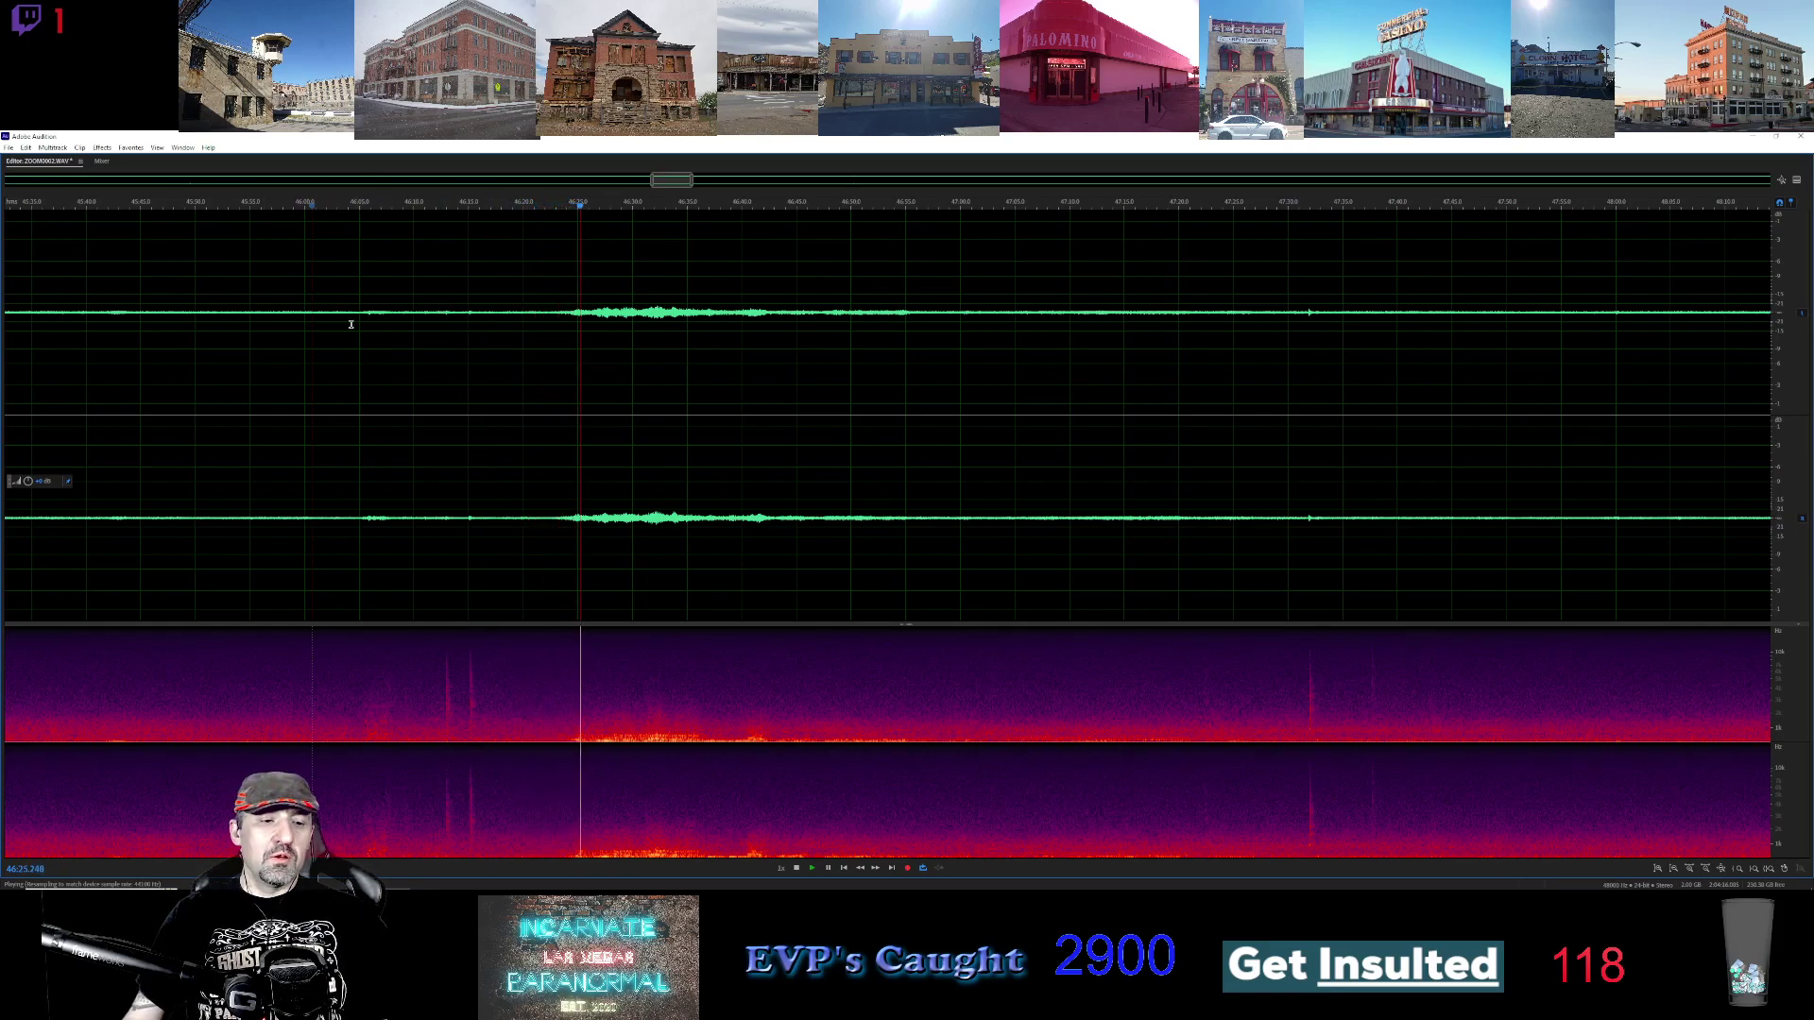
# Select the passage from about 46:04 to 46:13 during looped playback, also isolating its last two seconds for a closer listen
pyautogui.moveTo(340, 288); pyautogui.dragTo(419, 359)
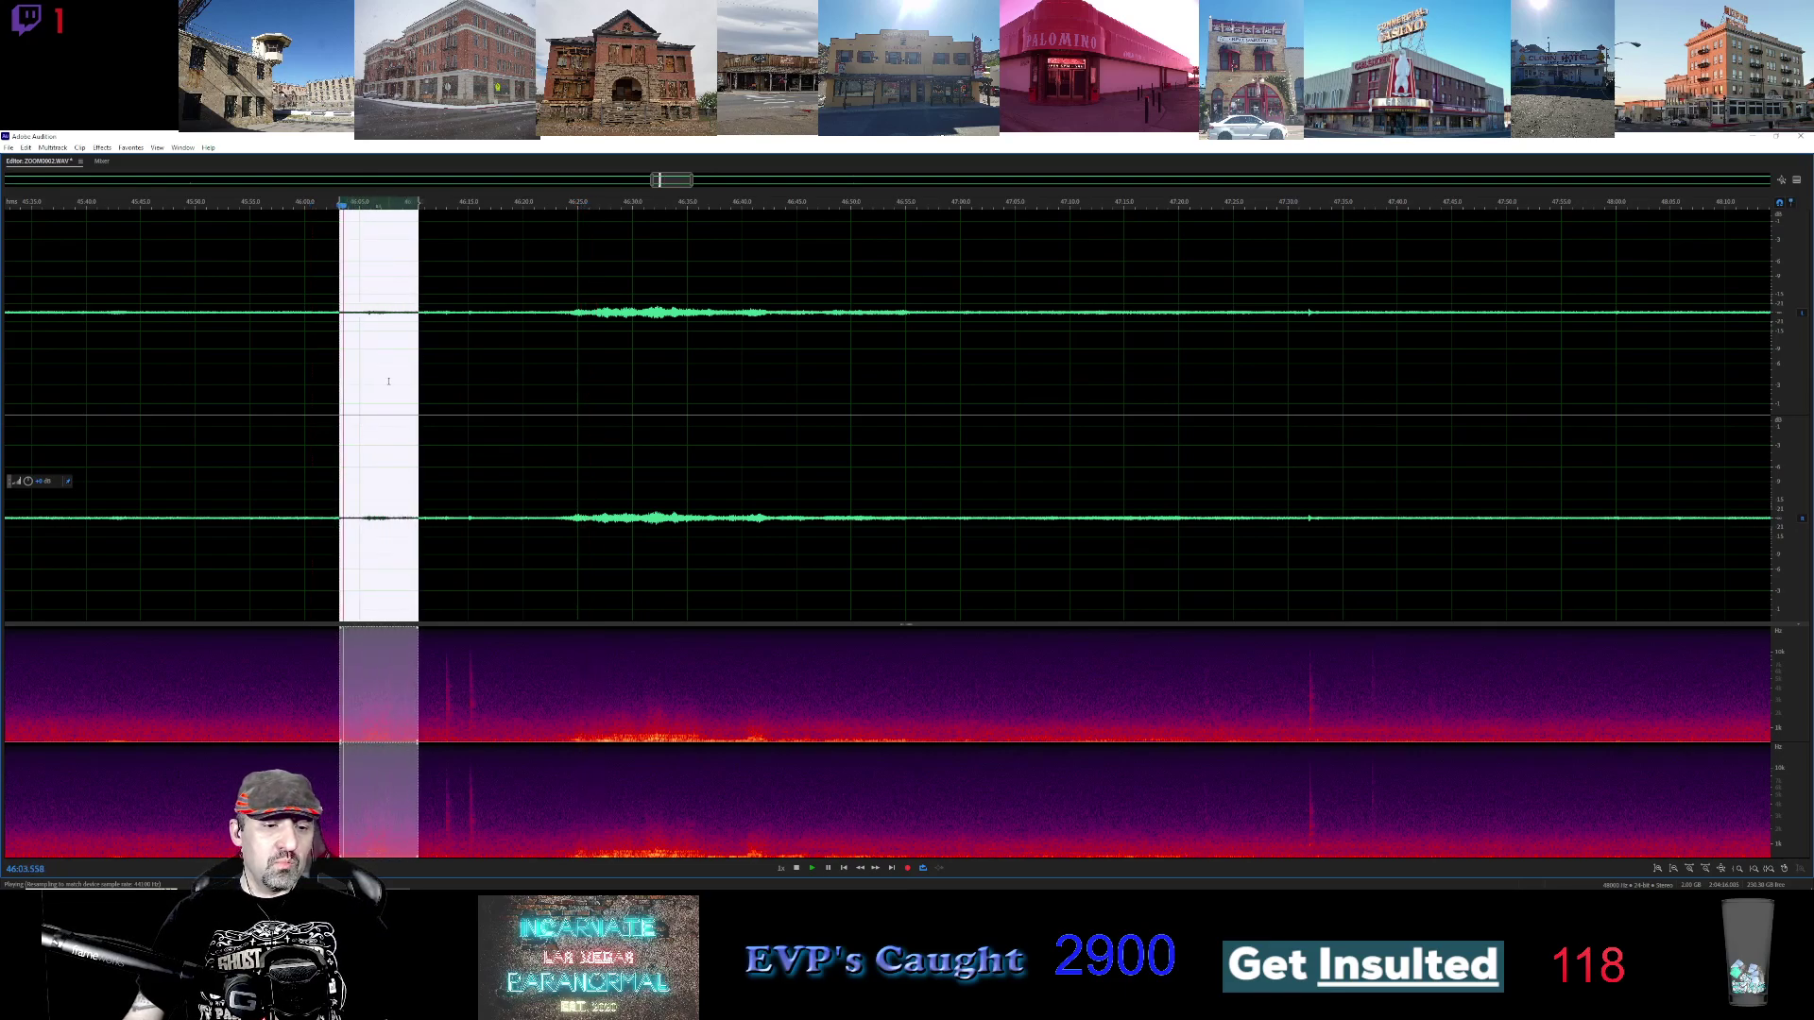
pyautogui.scroll(2, 389, 381)
pyautogui.scroll(1, 293, 404)
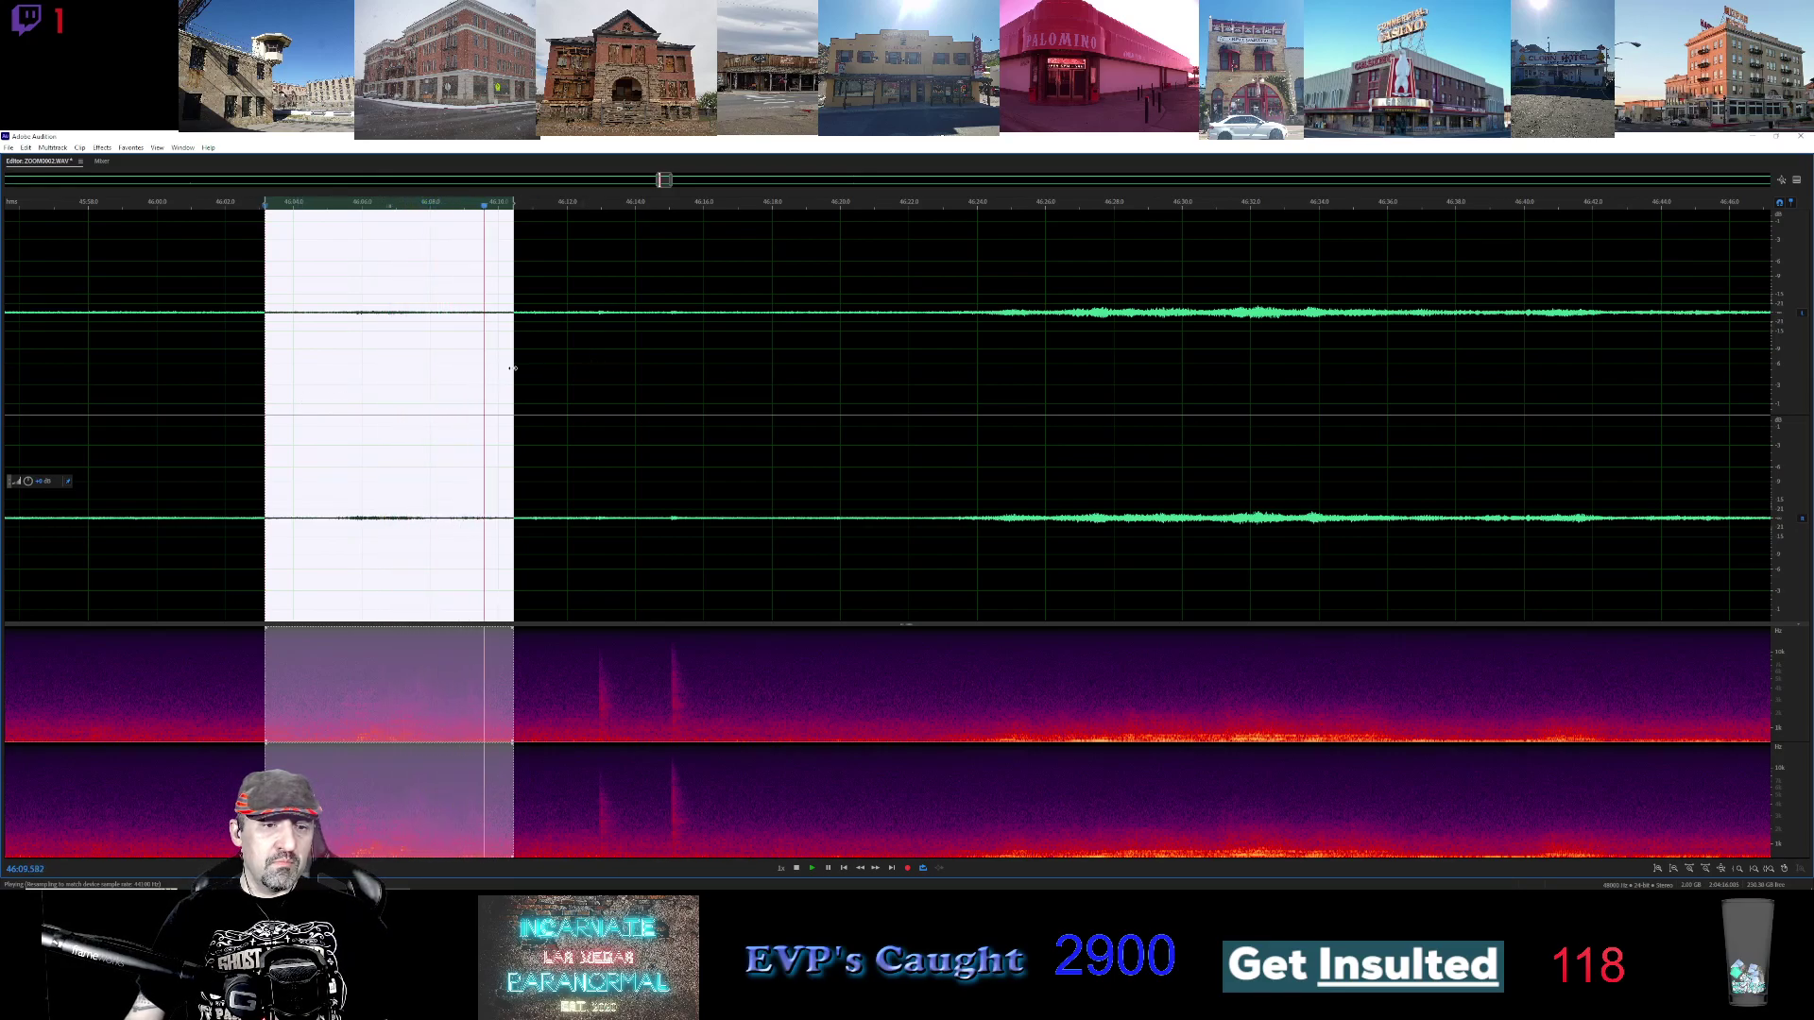
pyautogui.moveTo(513, 368); pyautogui.dragTo(560, 369)
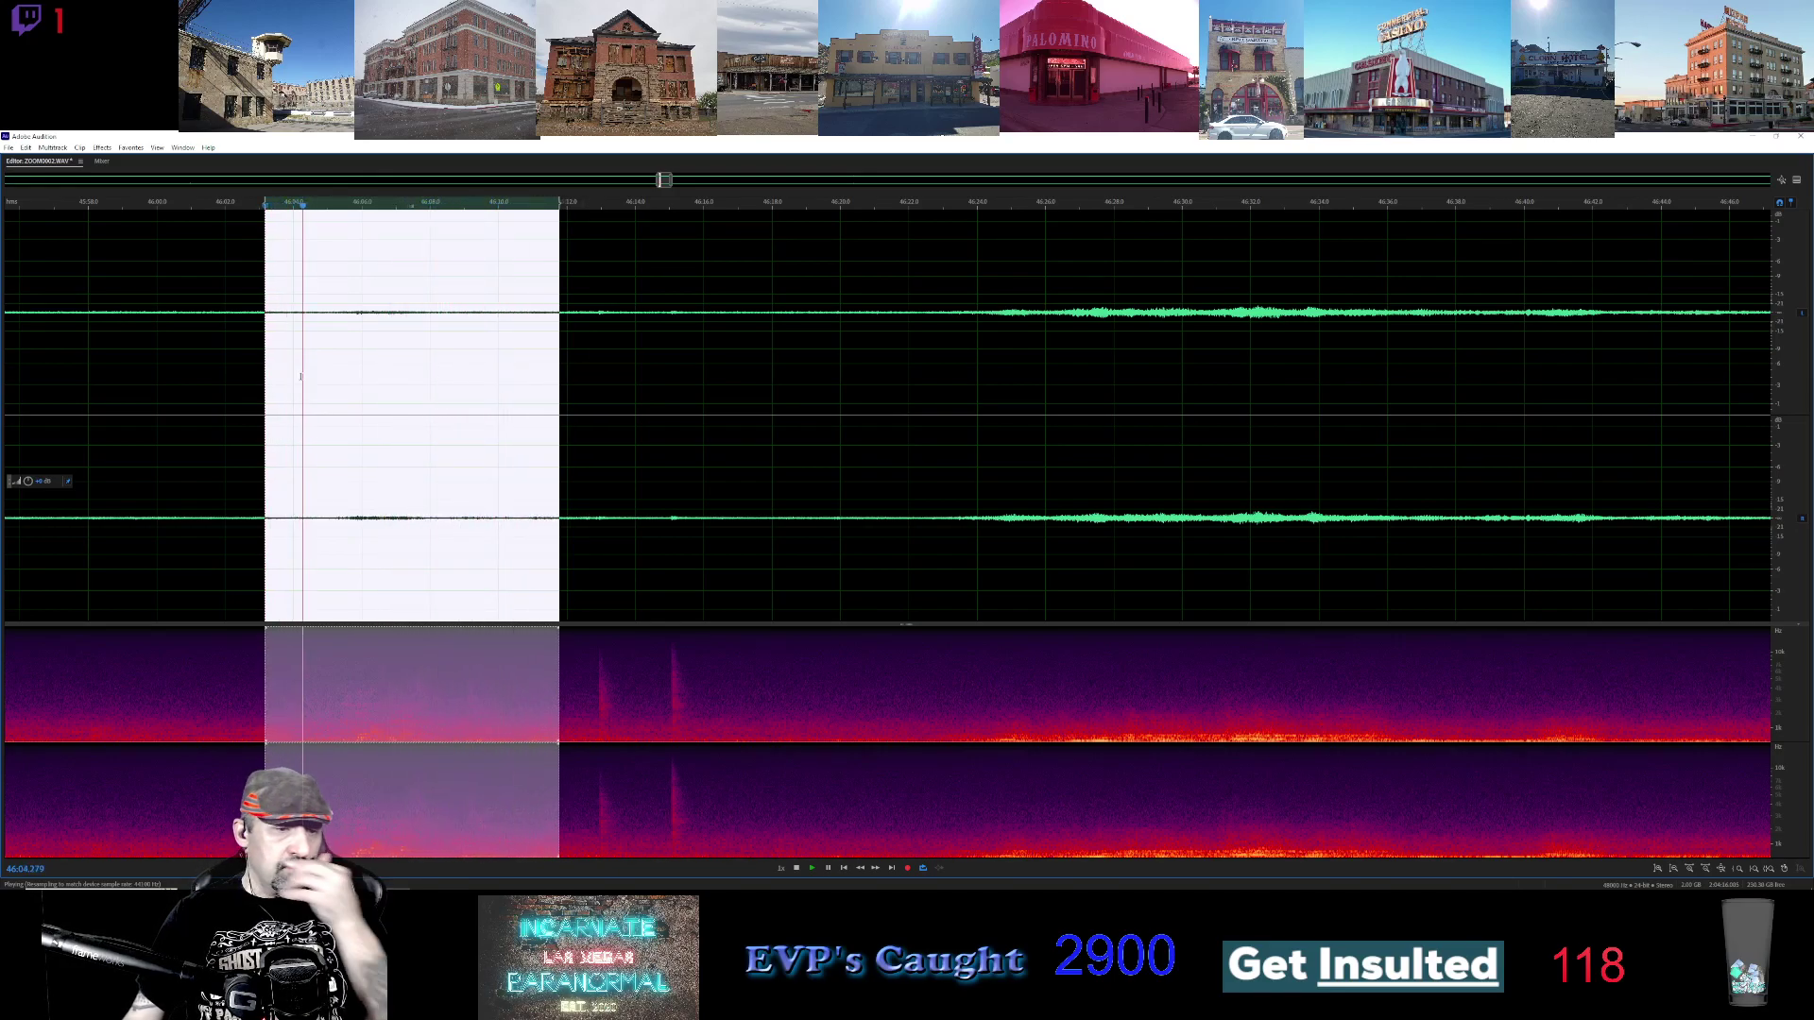
pyautogui.moveTo(266, 376); pyautogui.dragTo(288, 378)
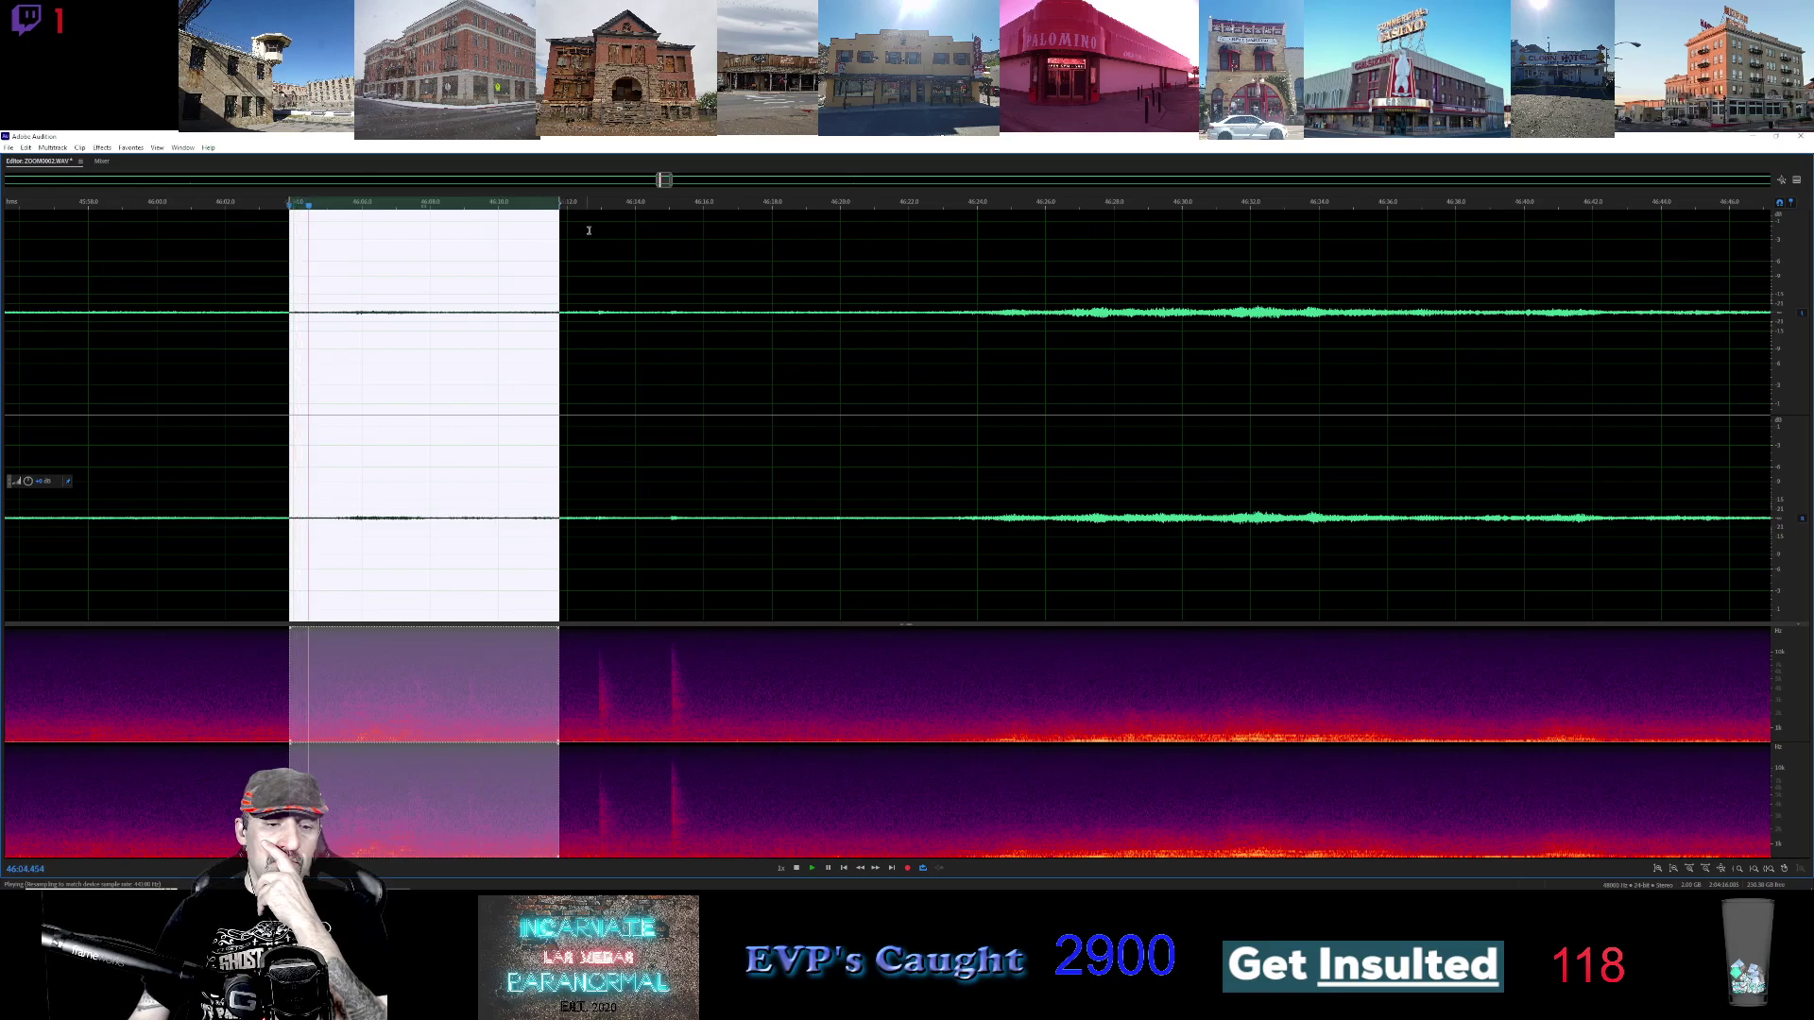
pyautogui.moveTo(558, 237); pyautogui.dragTo(593, 242)
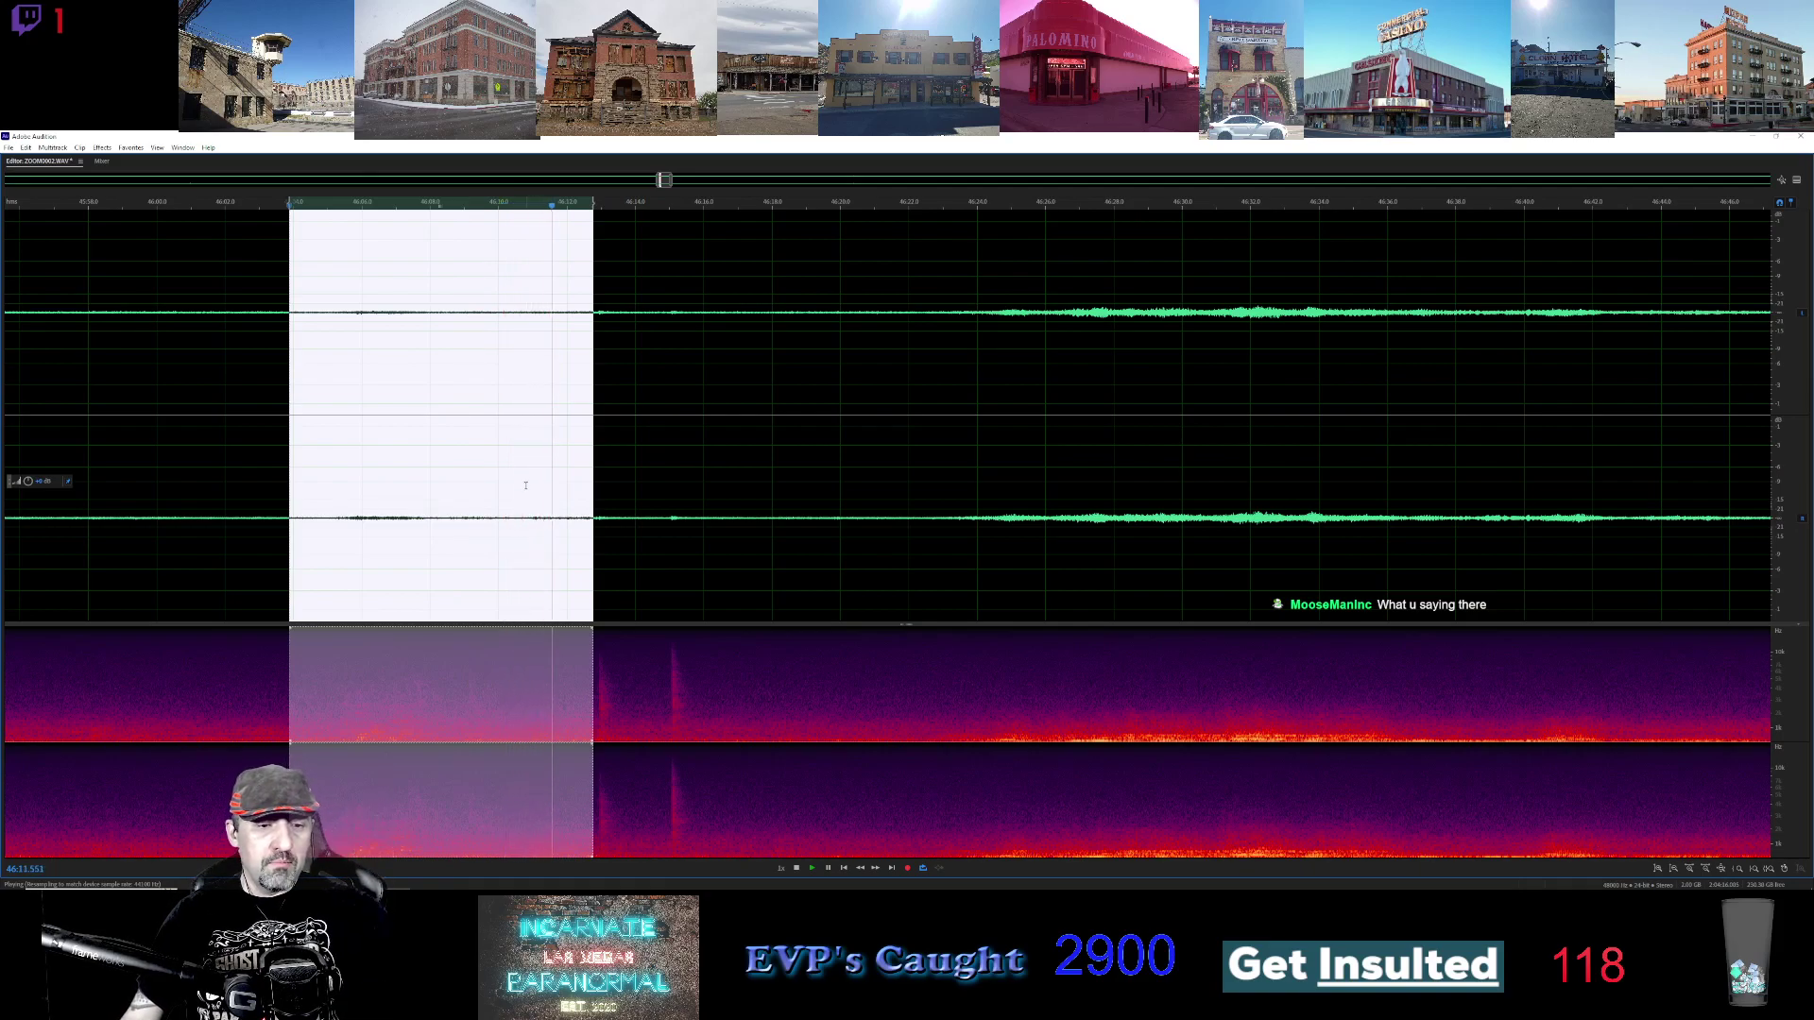
pyautogui.moveTo(513, 520); pyautogui.dragTo(592, 494)
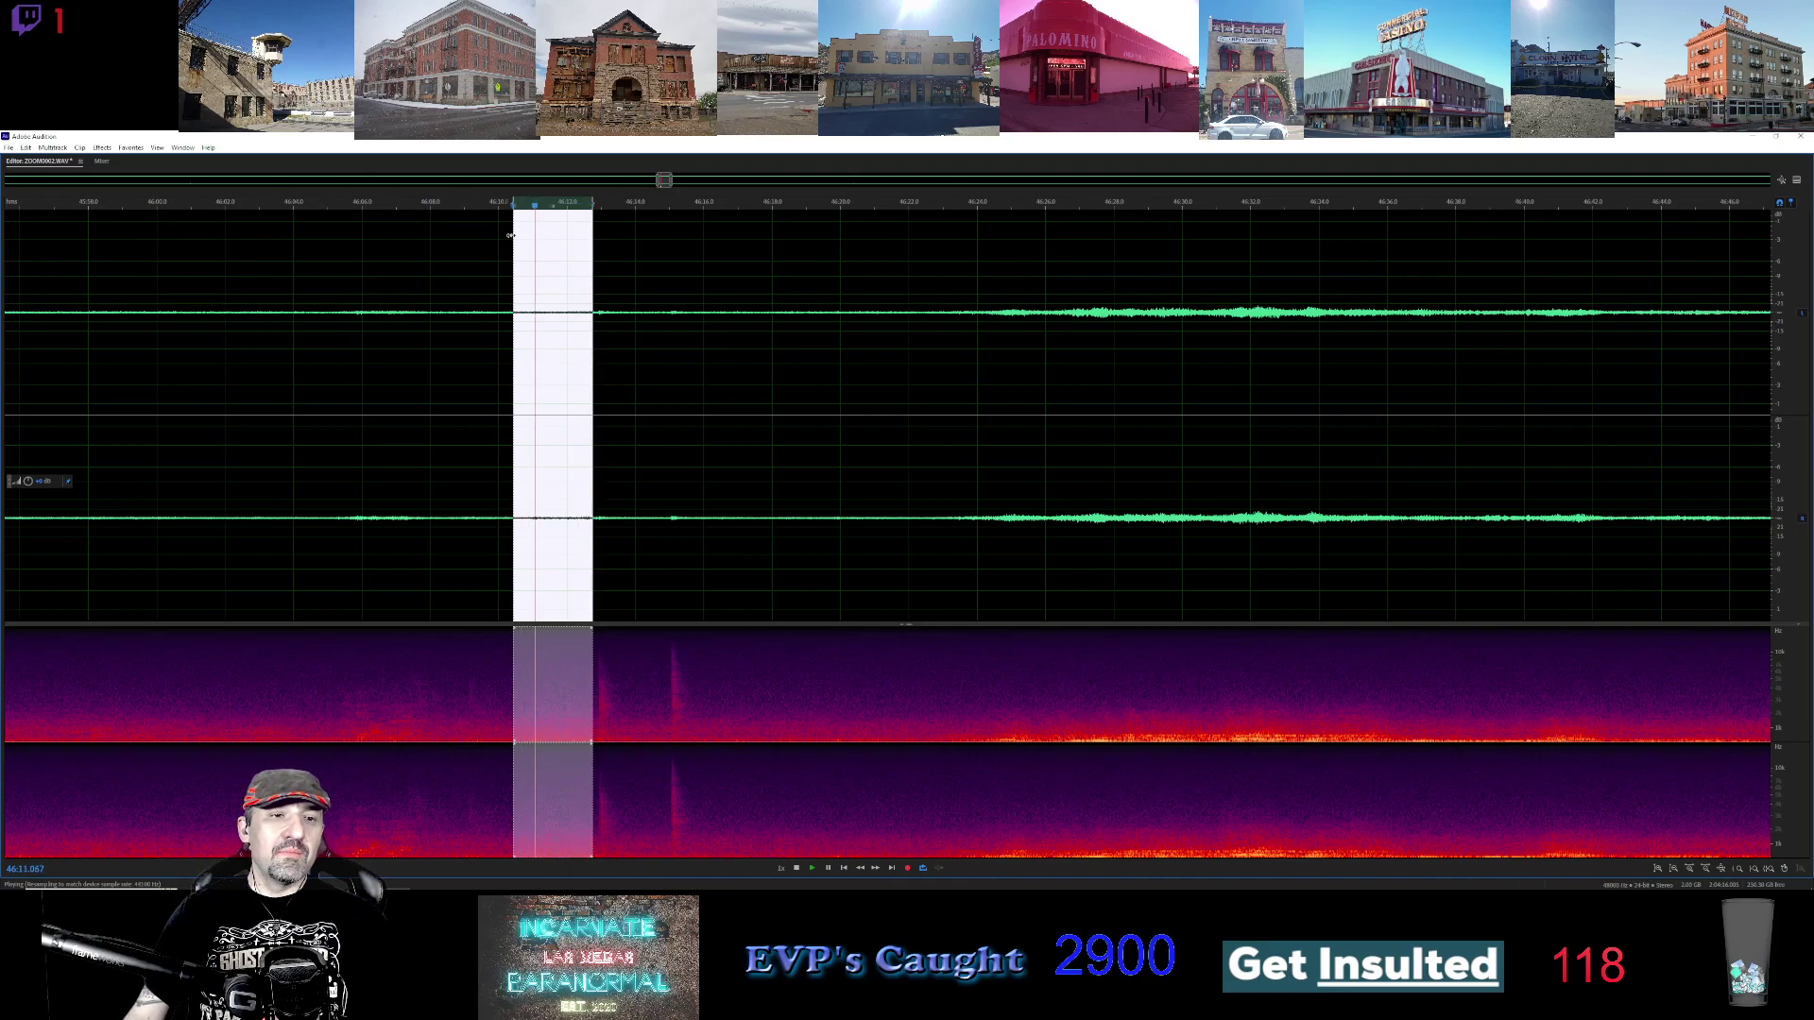
pyautogui.moveTo(513, 225); pyautogui.dragTo(293, 225)
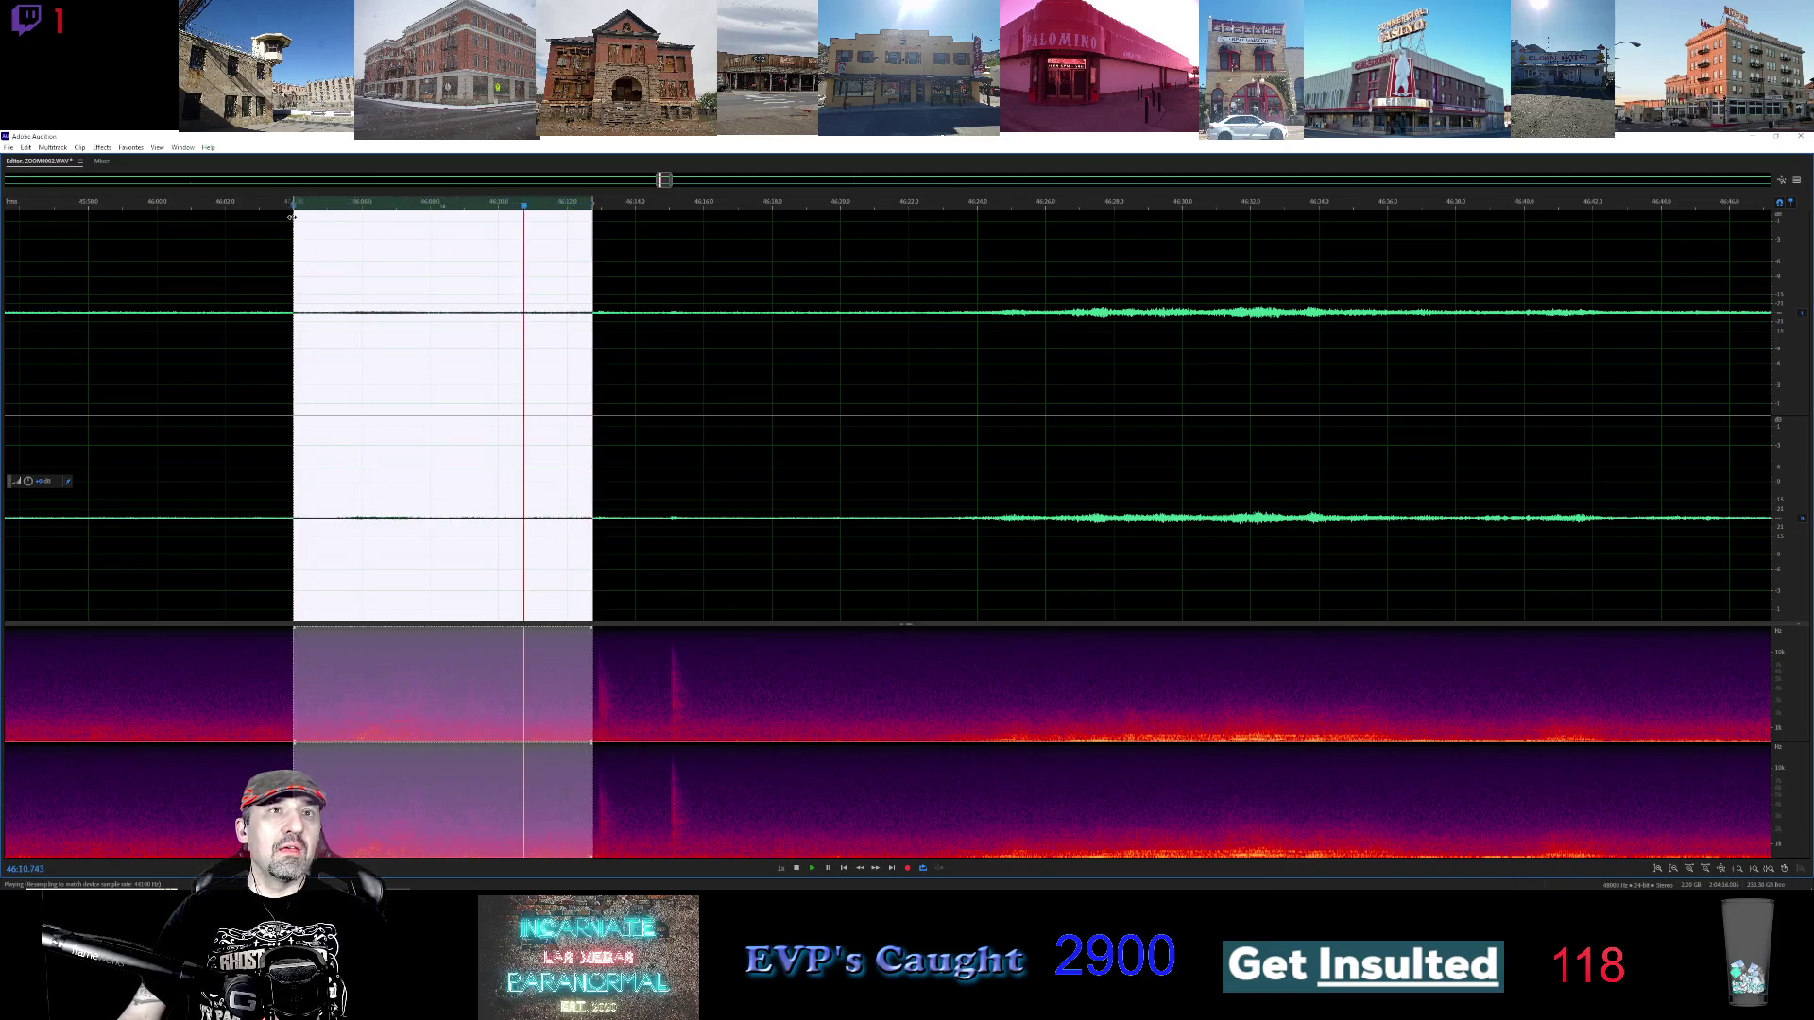
# Capture a noise print from the selected passage, apply Noise Reduction to it, and play it back
pyautogui.click(102, 147)
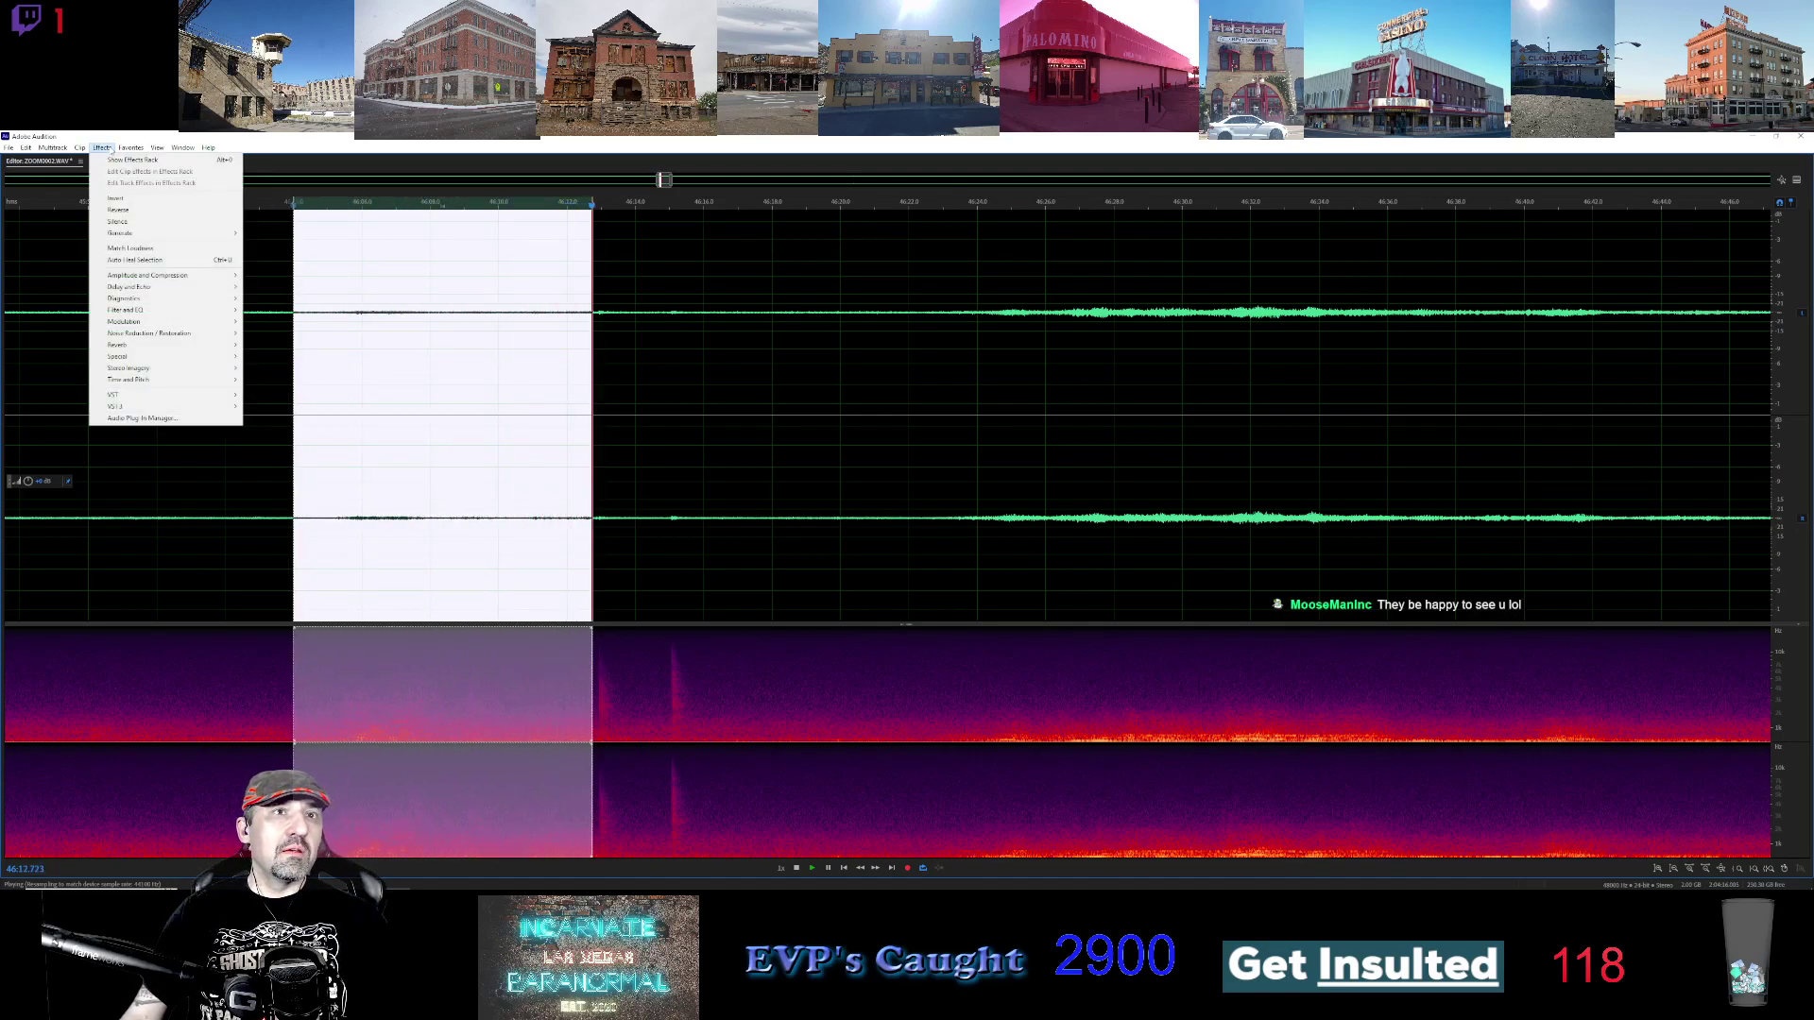
pyautogui.moveTo(130, 148)
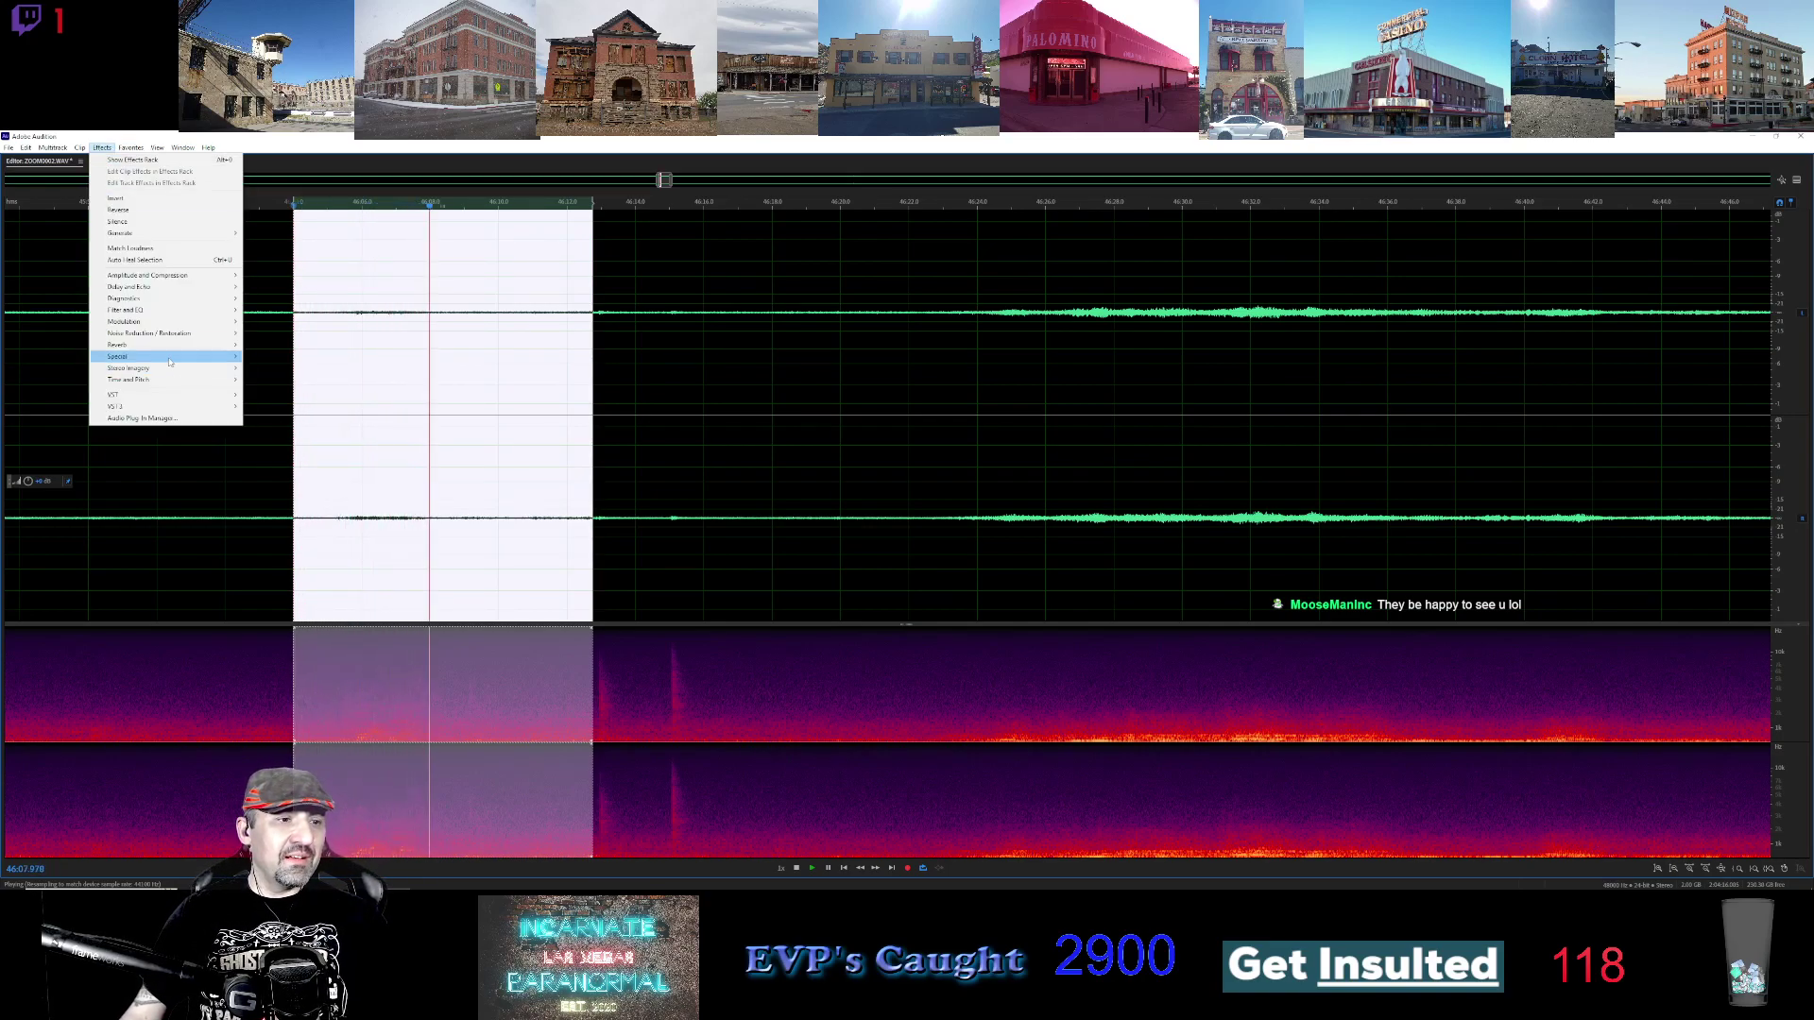
pyautogui.moveTo(189, 334)
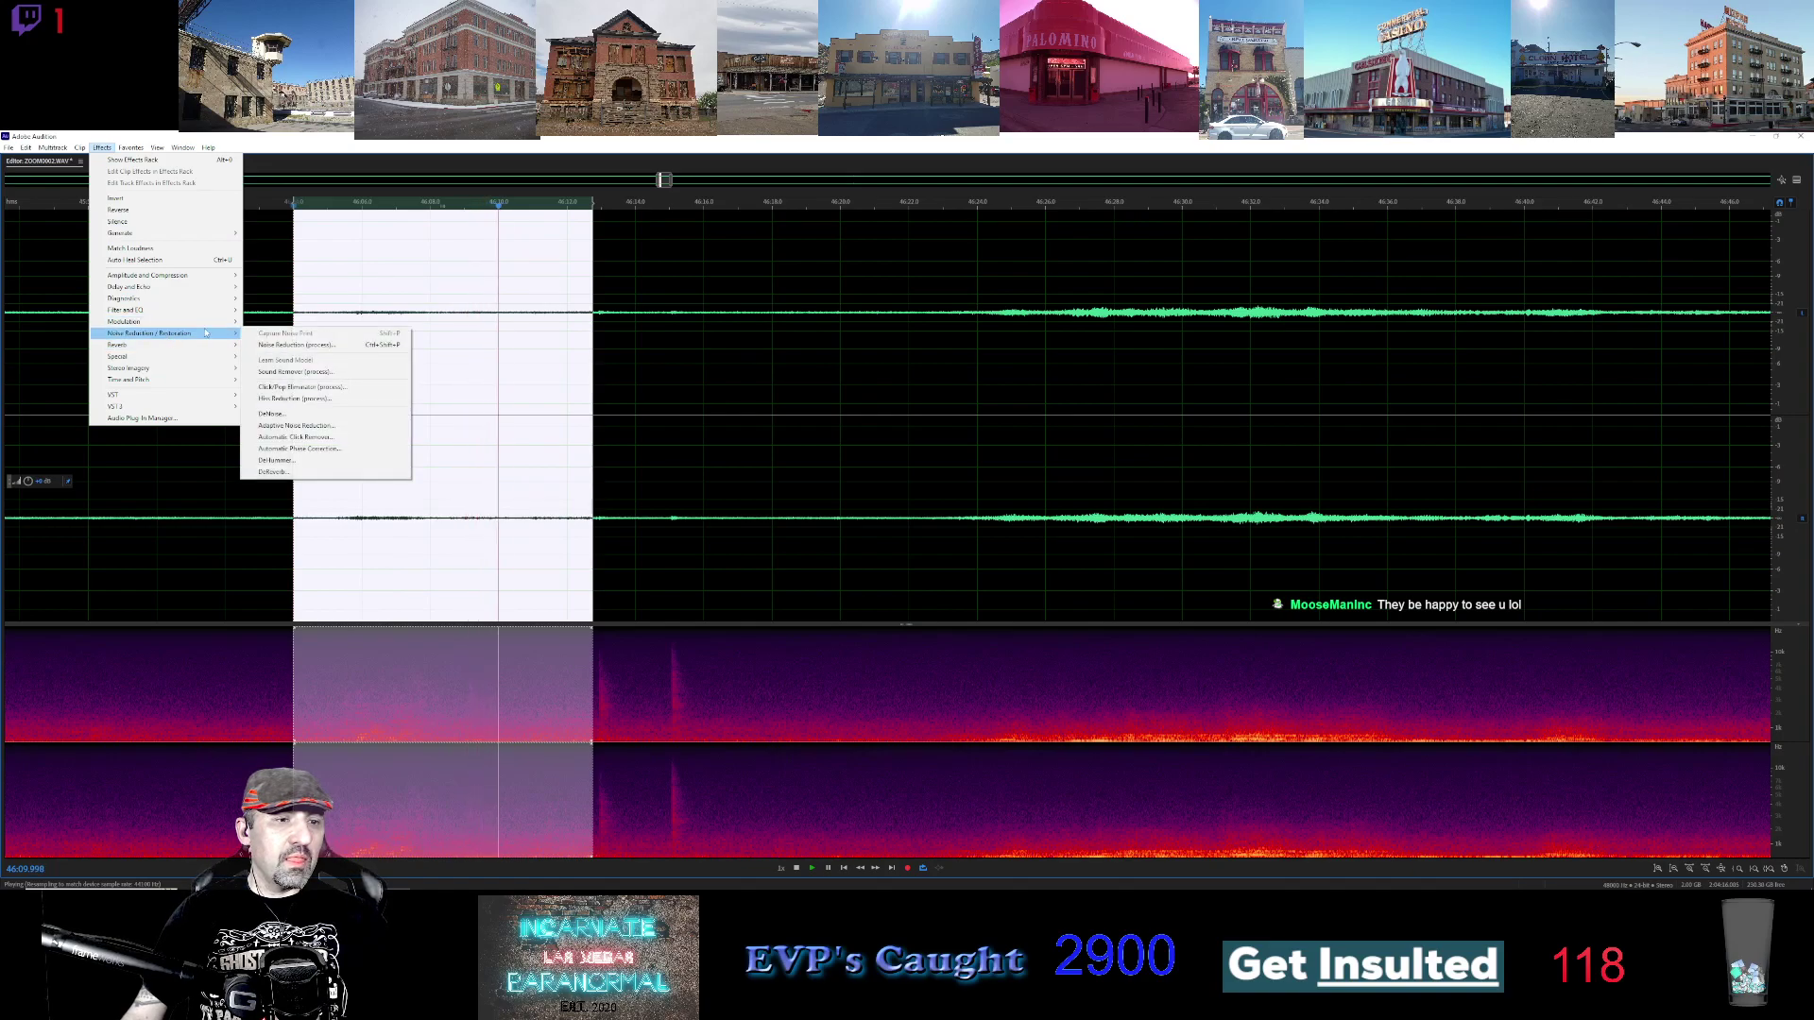
pyautogui.click(265, 346)
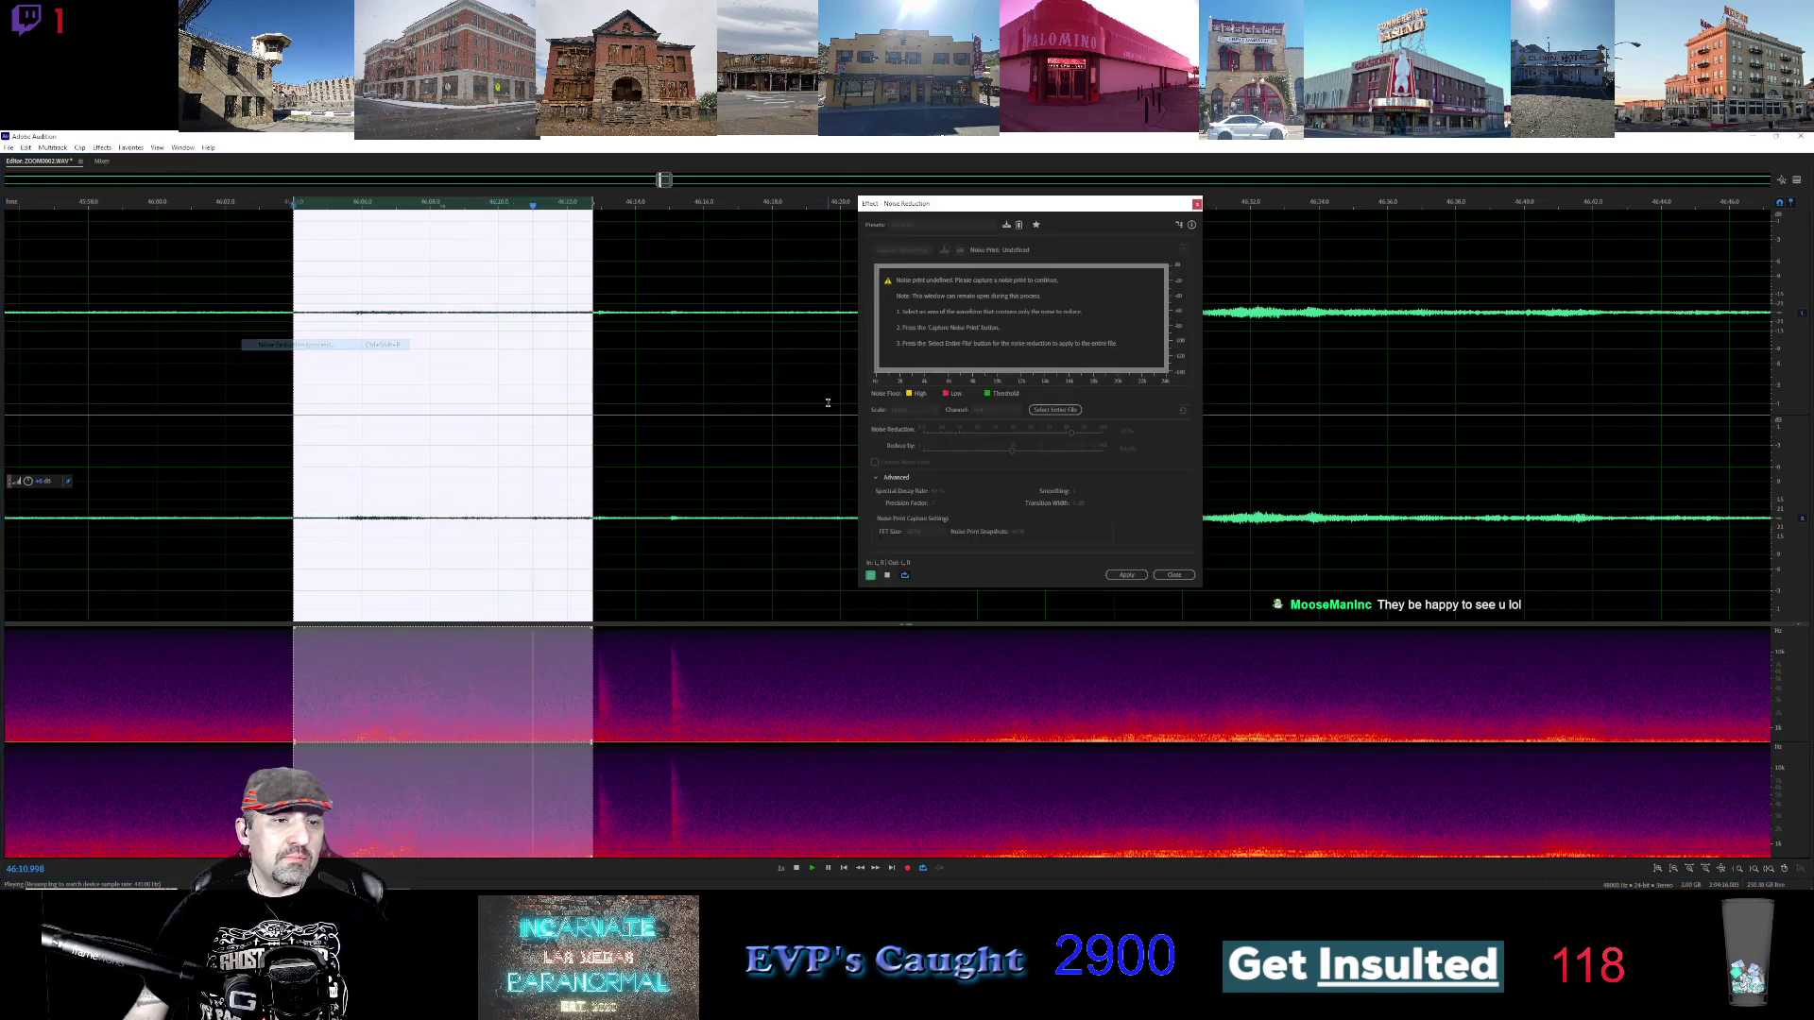
pyautogui.click(885, 576)
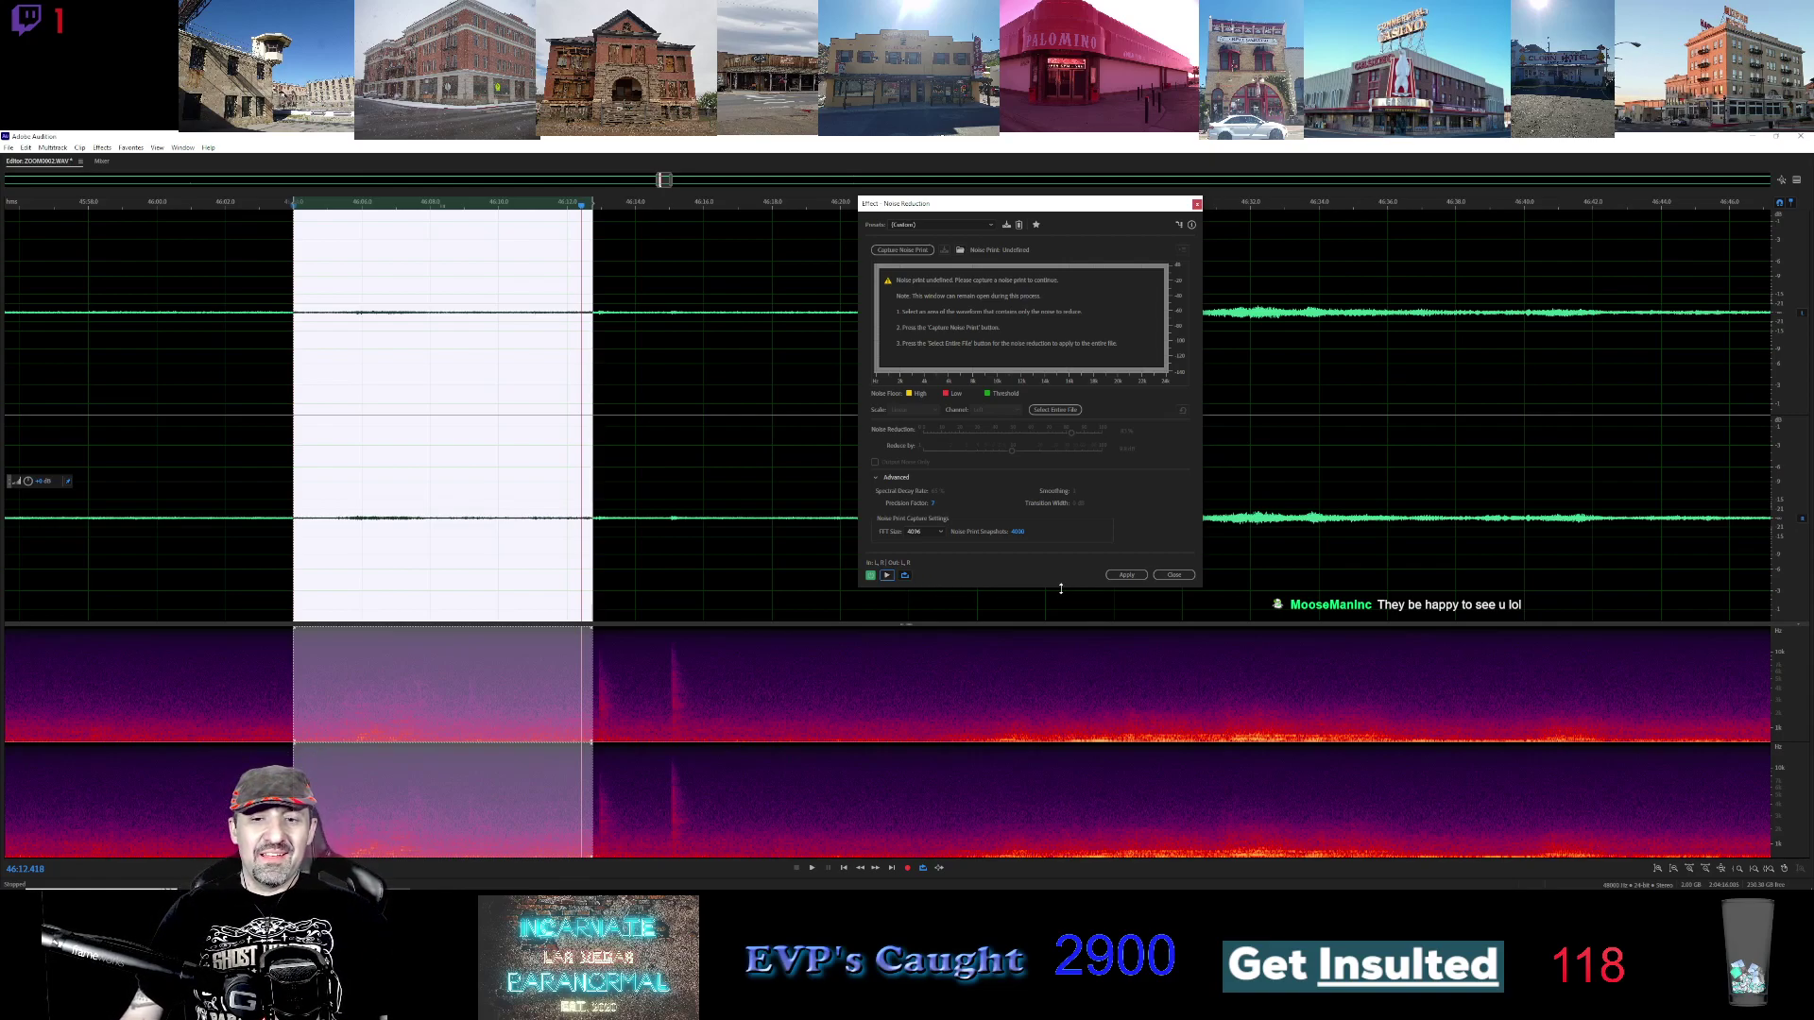
pyautogui.click(919, 250)
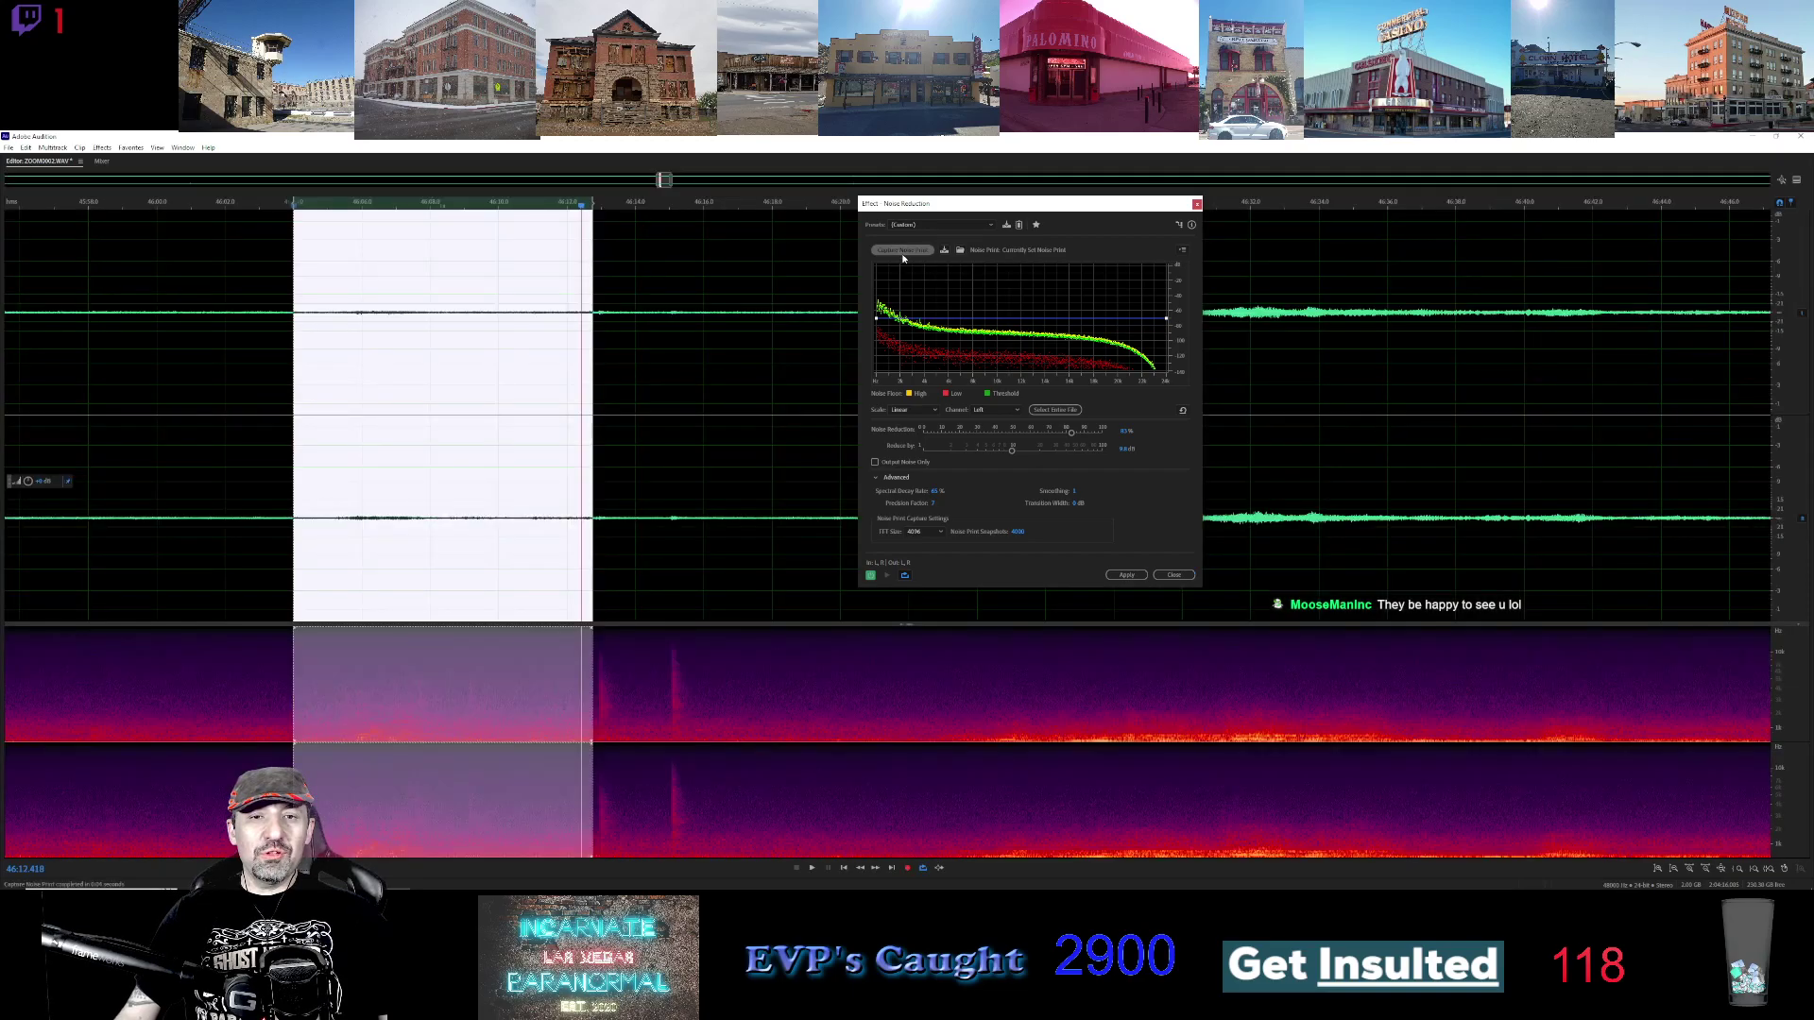
pyautogui.click(1125, 574)
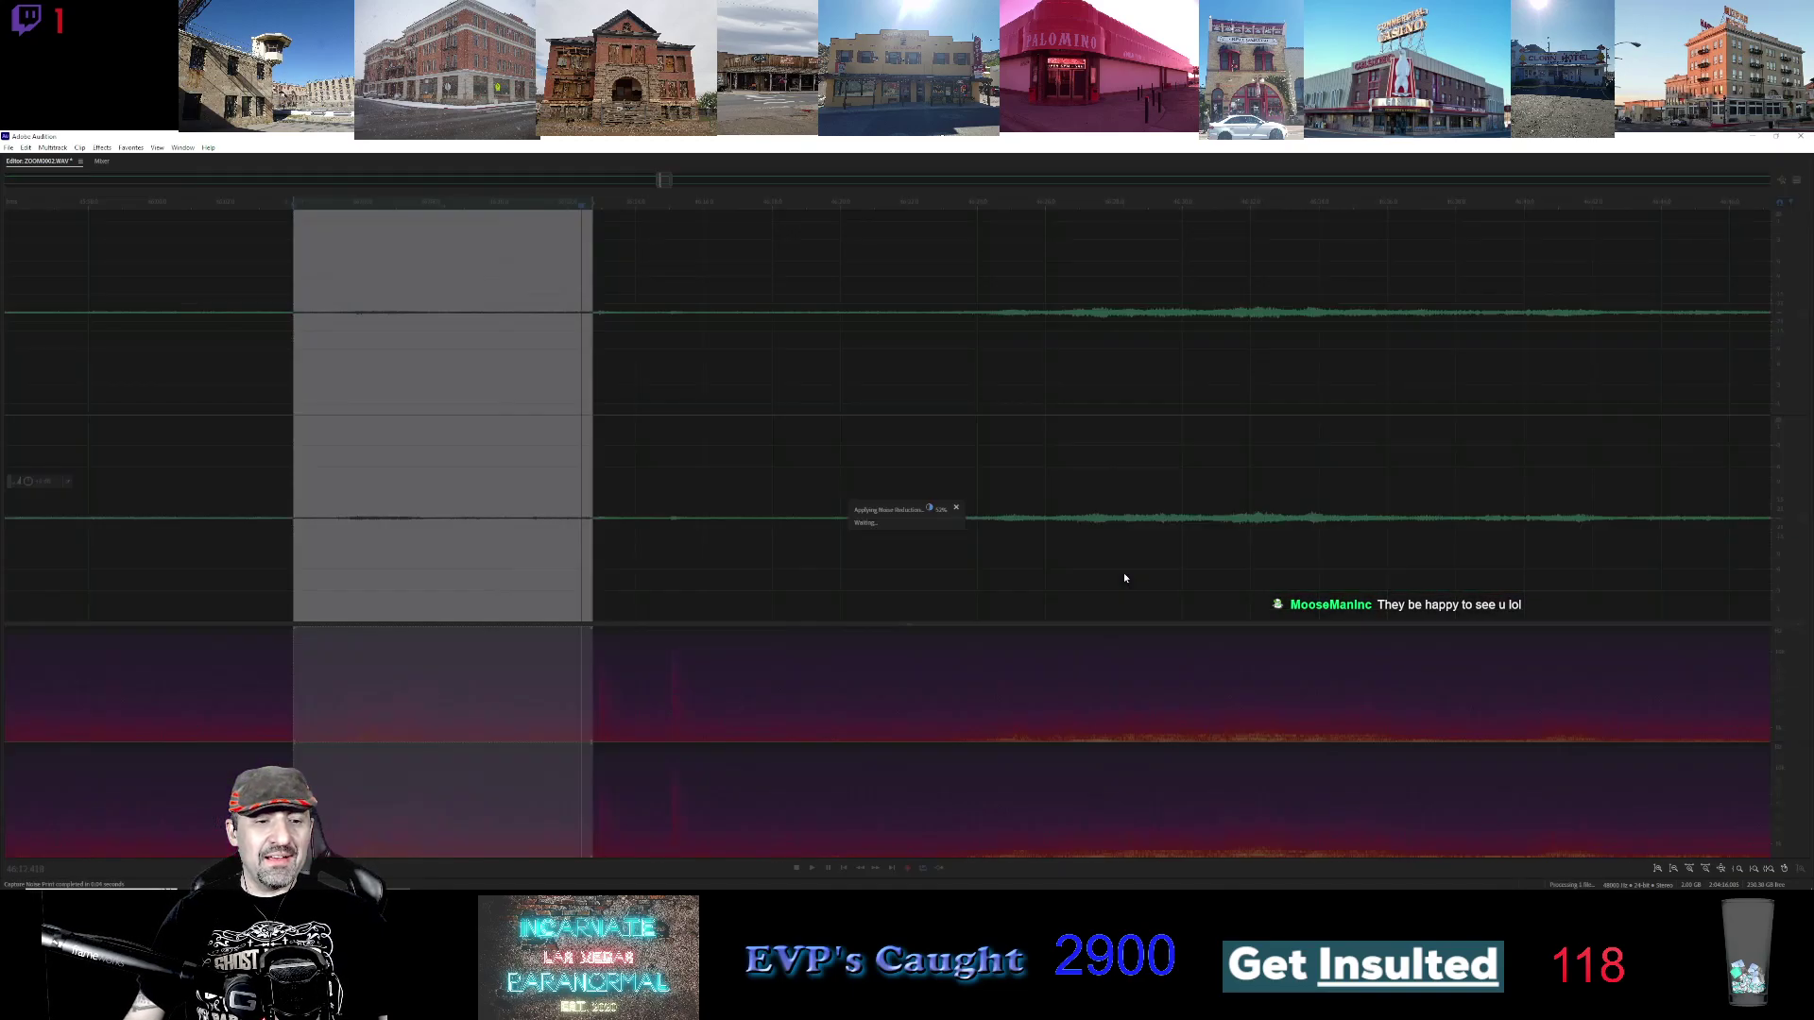
pyautogui.click(819, 871)
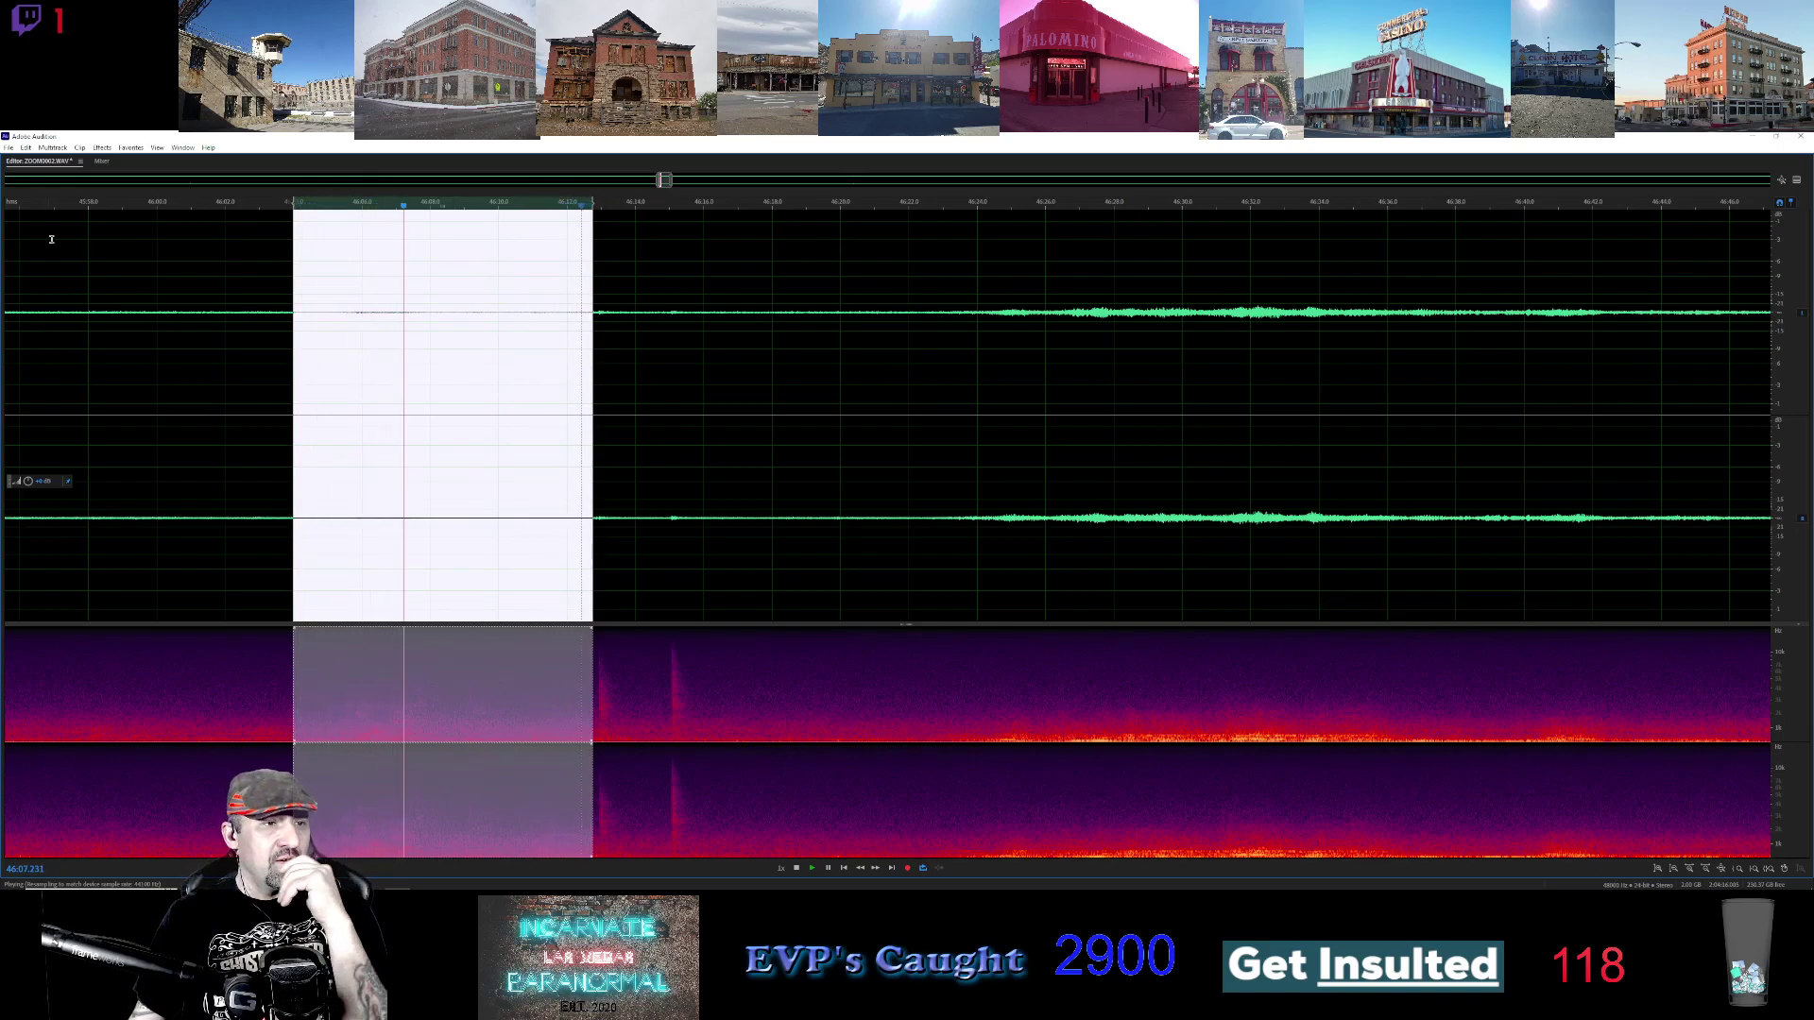
# Apply the Vocal Enhancer effect with the Low Tone option to the selected passage
pyautogui.click(102, 147)
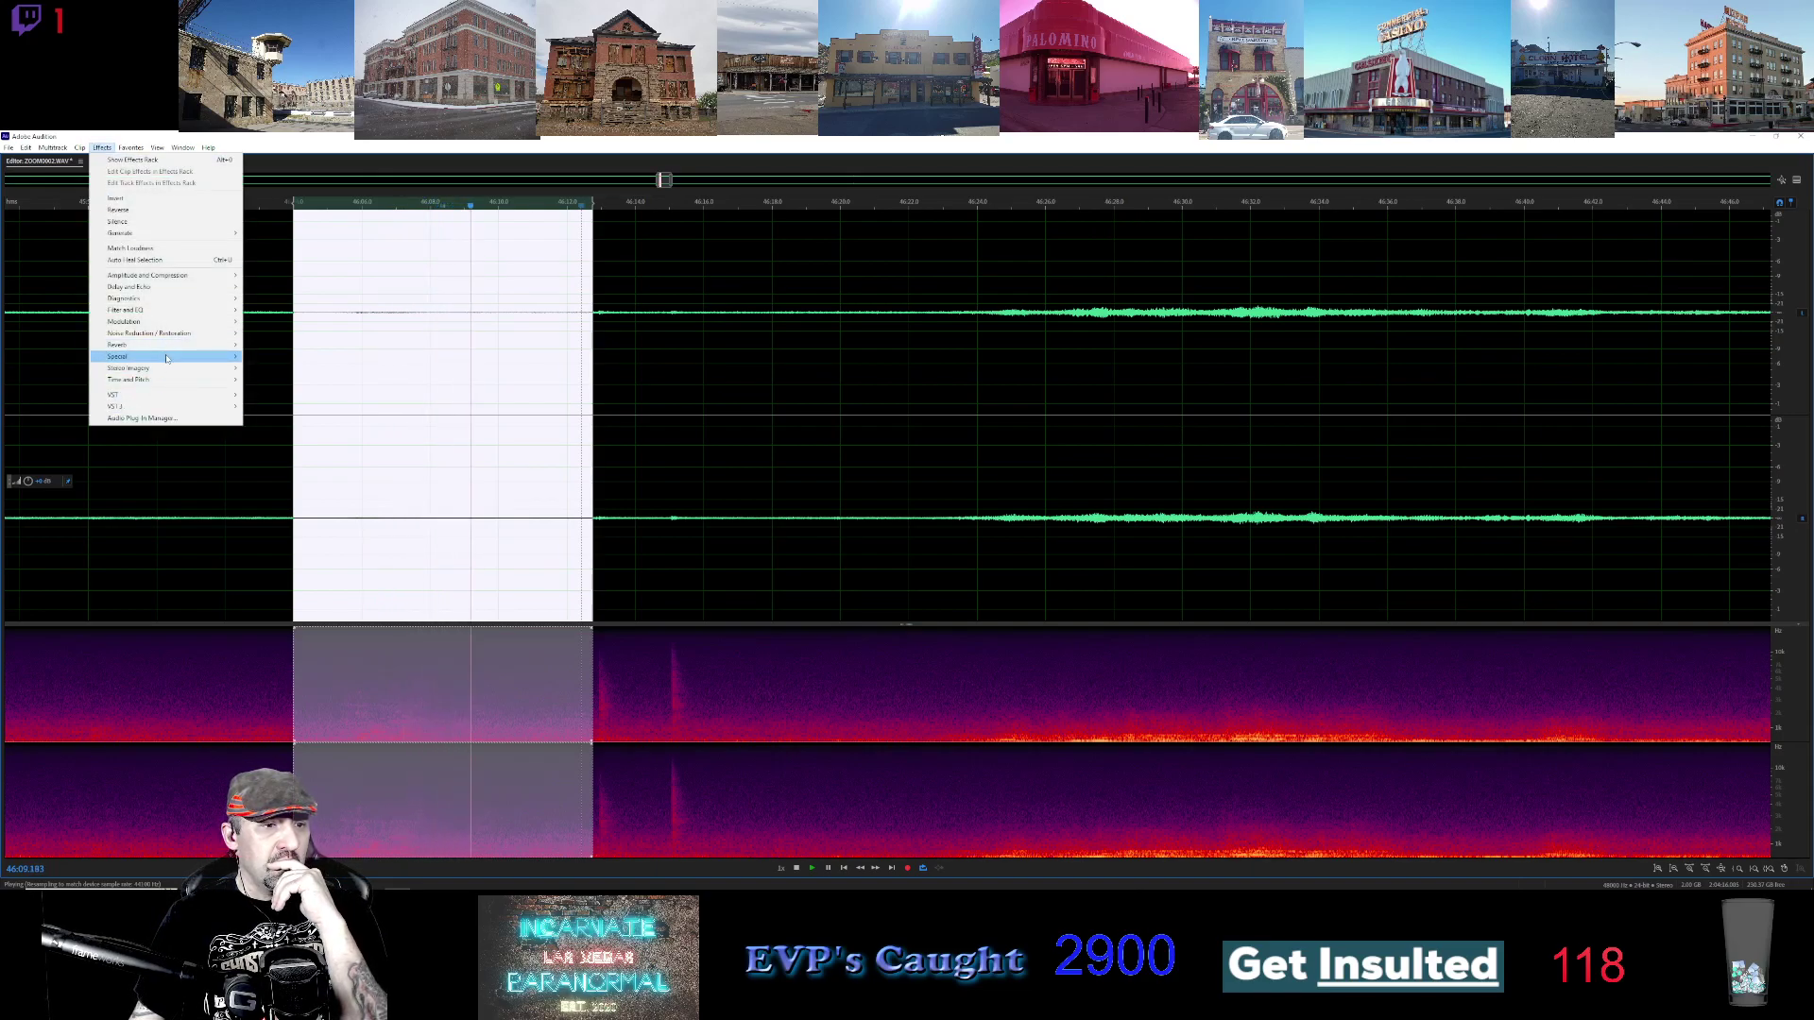
pyautogui.moveTo(217, 357)
pyautogui.click(281, 426)
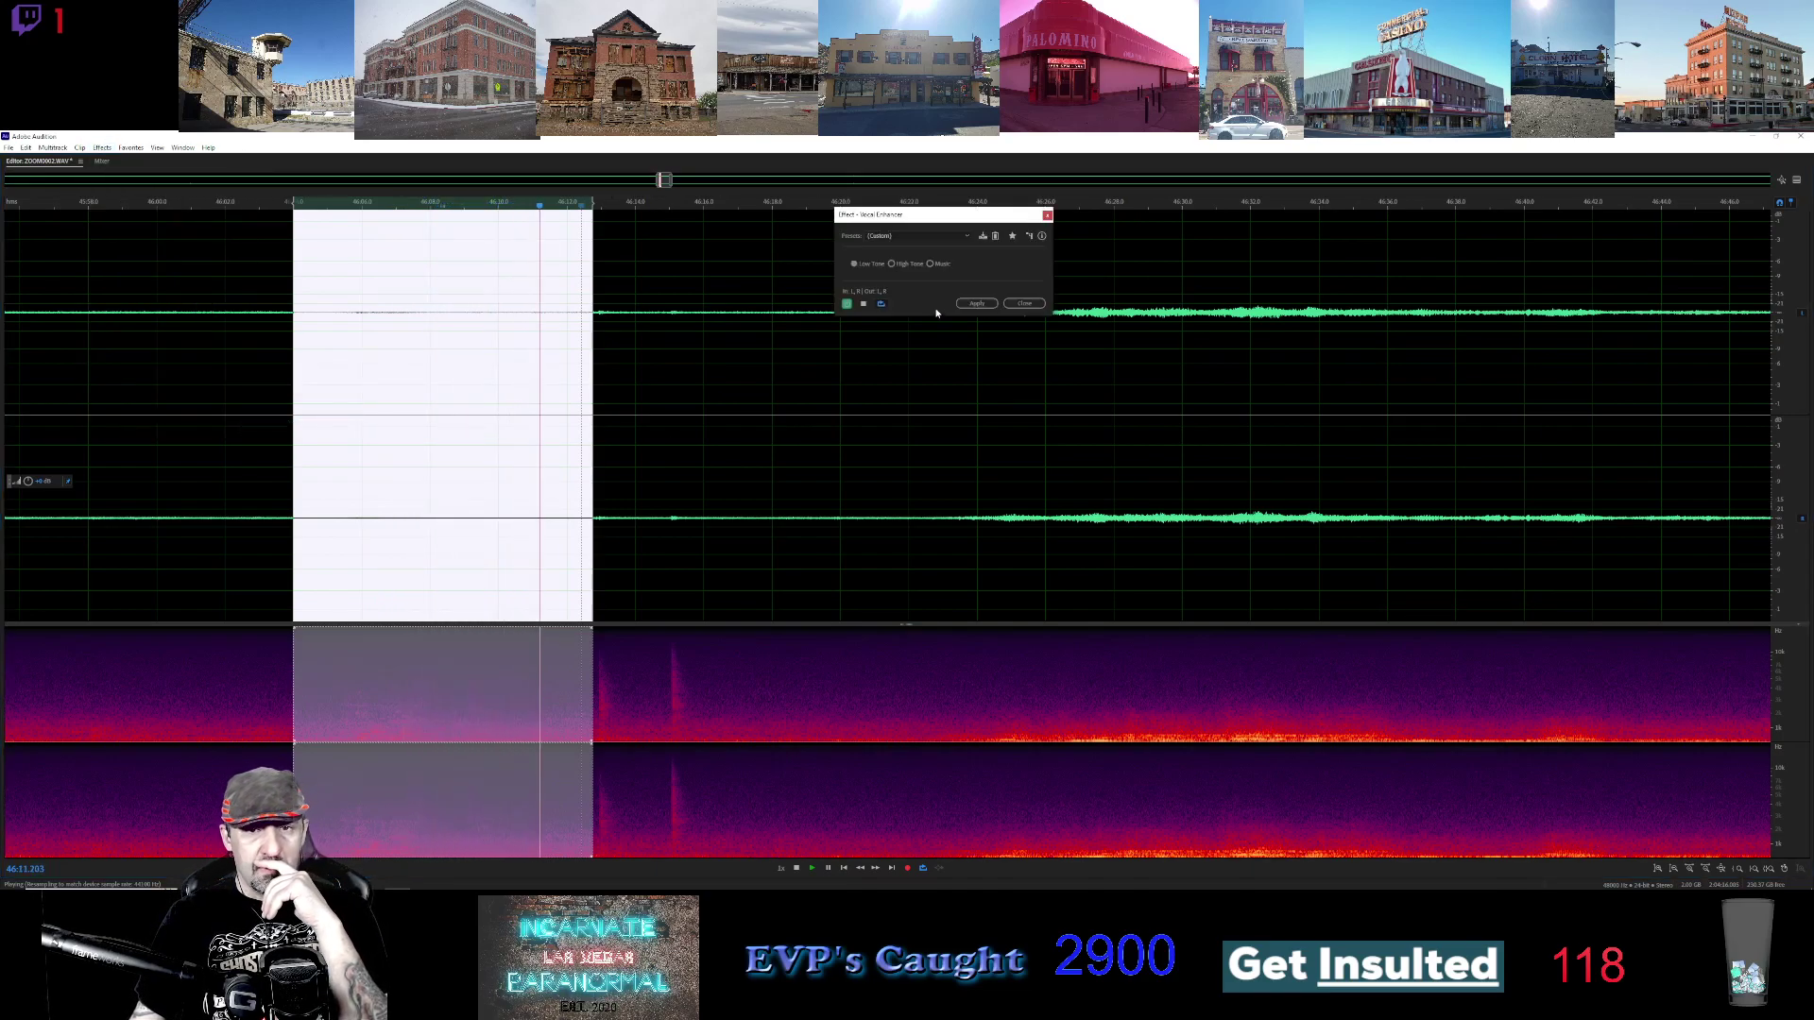
pyautogui.click(976, 303)
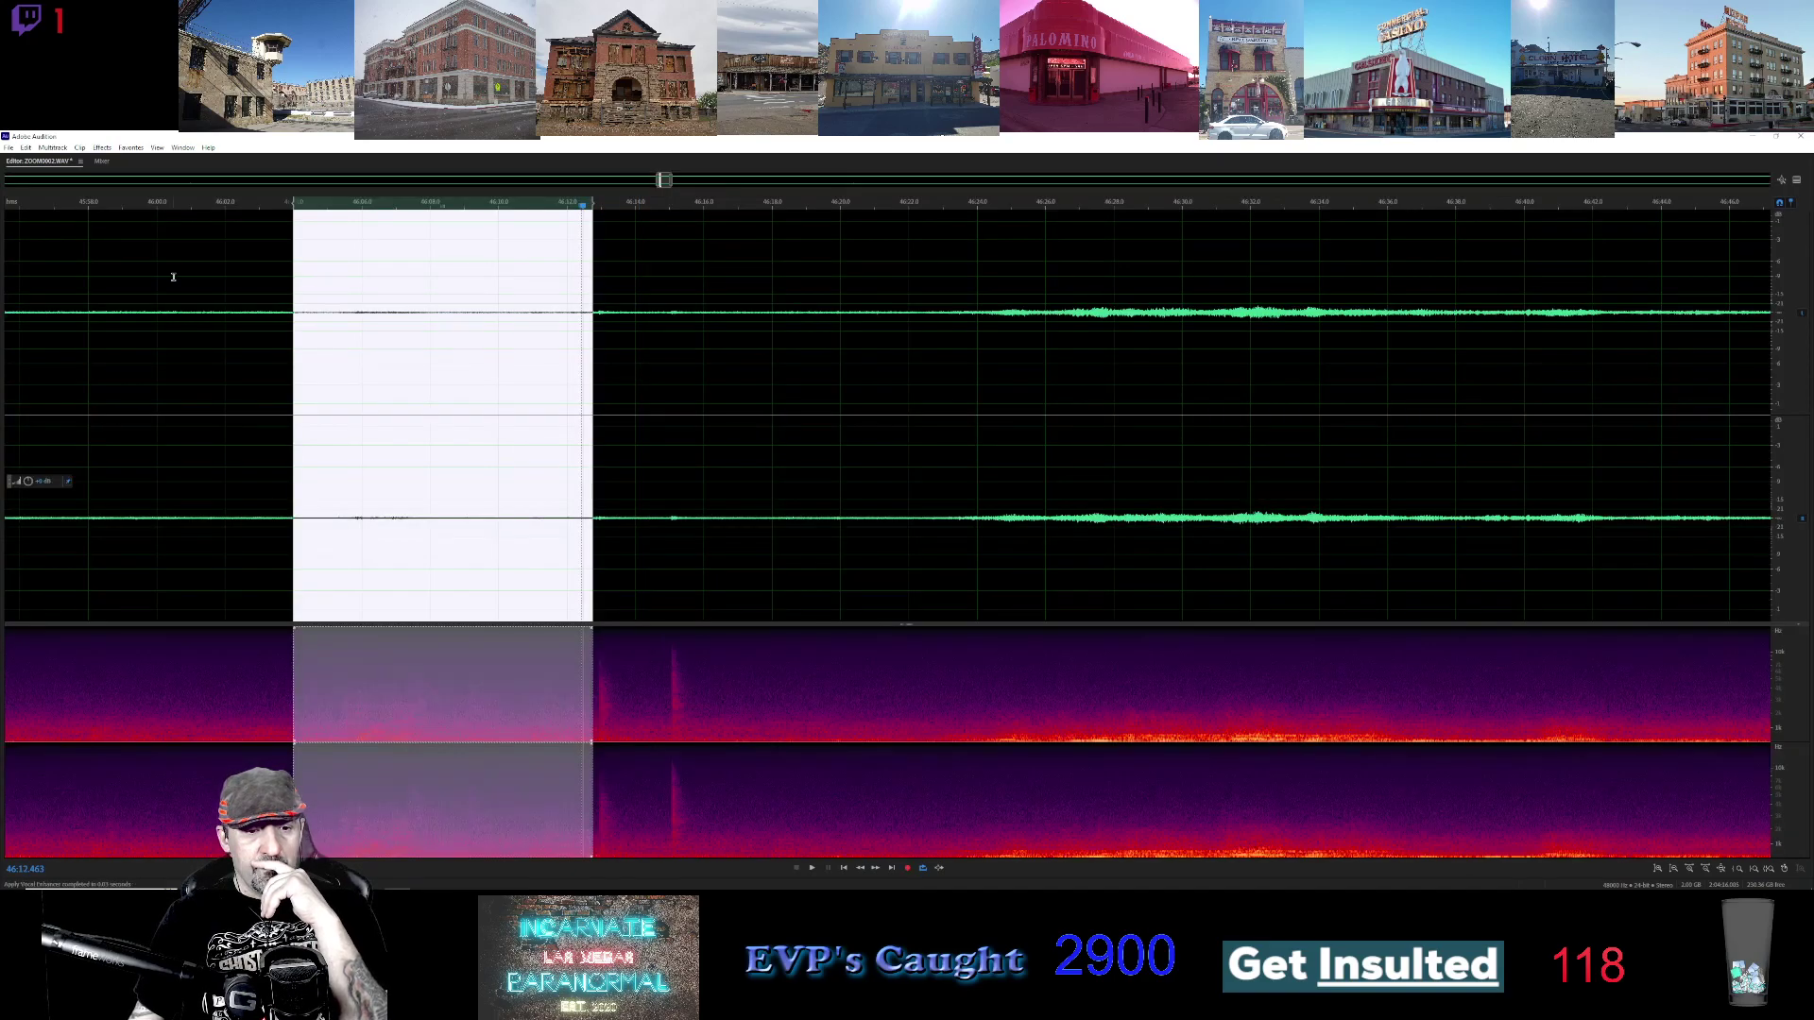
# Preview the DeNoise effect on the selected passage and close it without applying
pyautogui.click(102, 147)
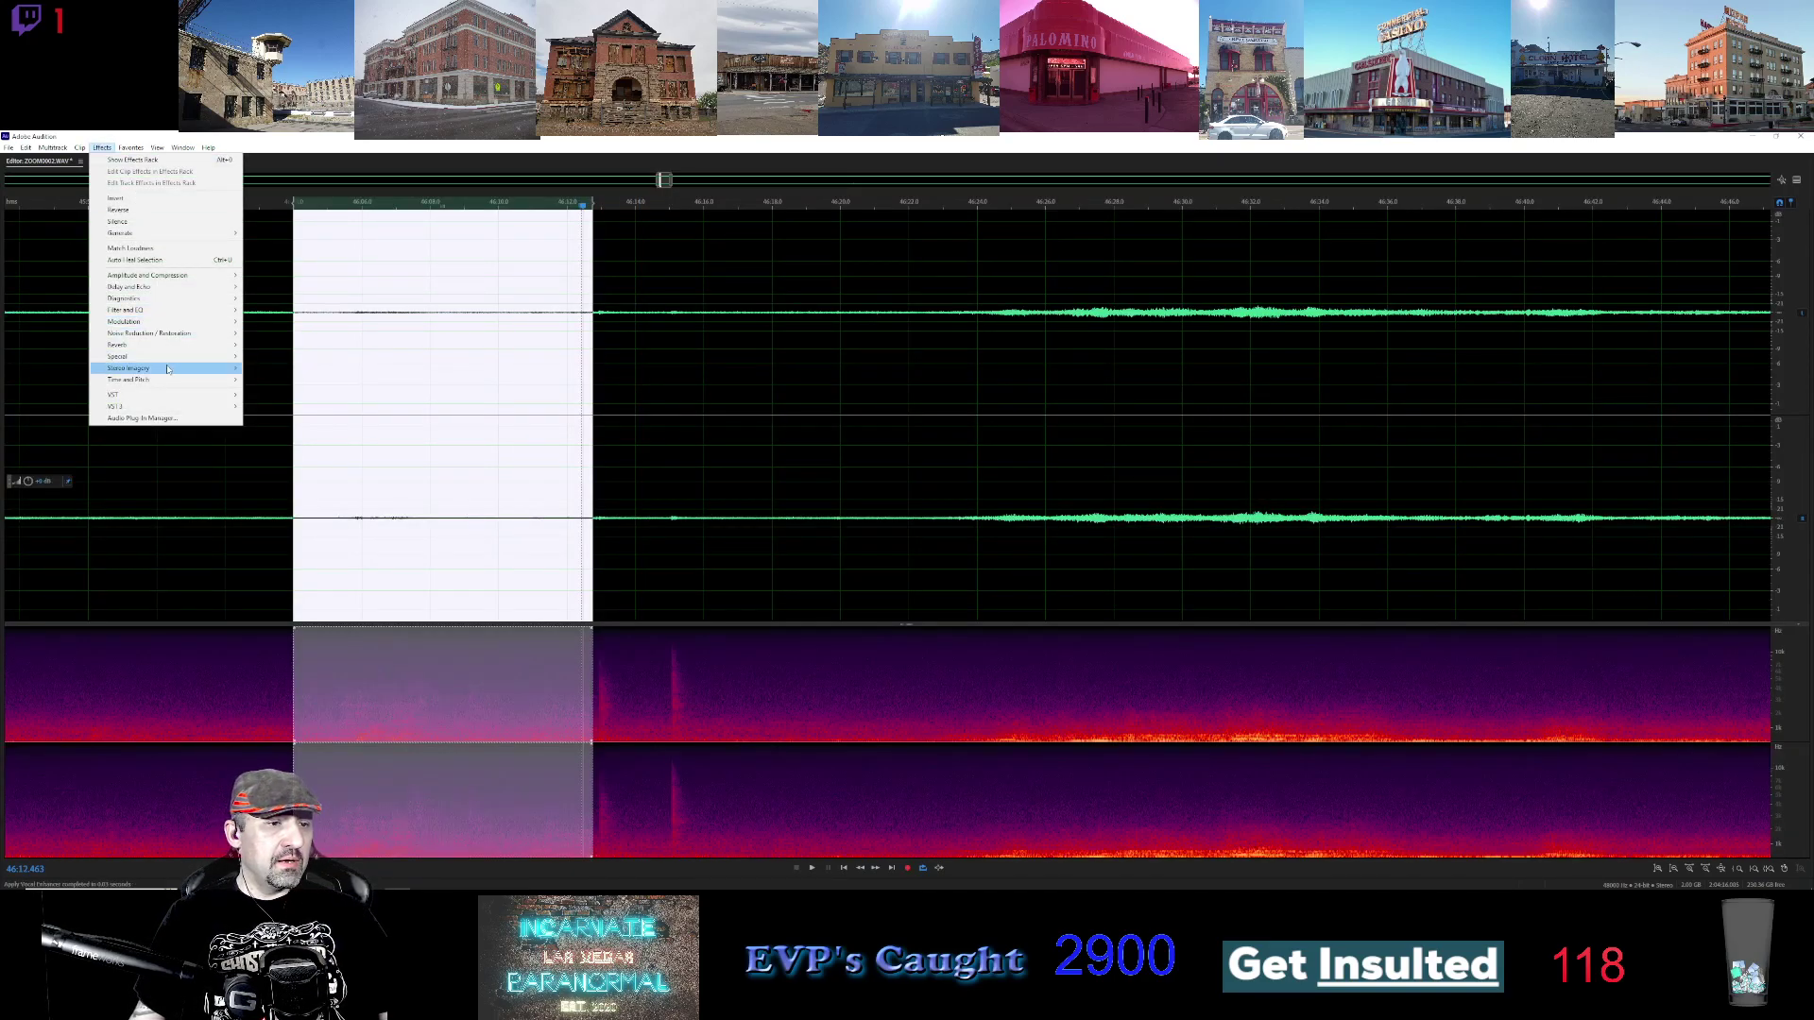
pyautogui.moveTo(166, 339)
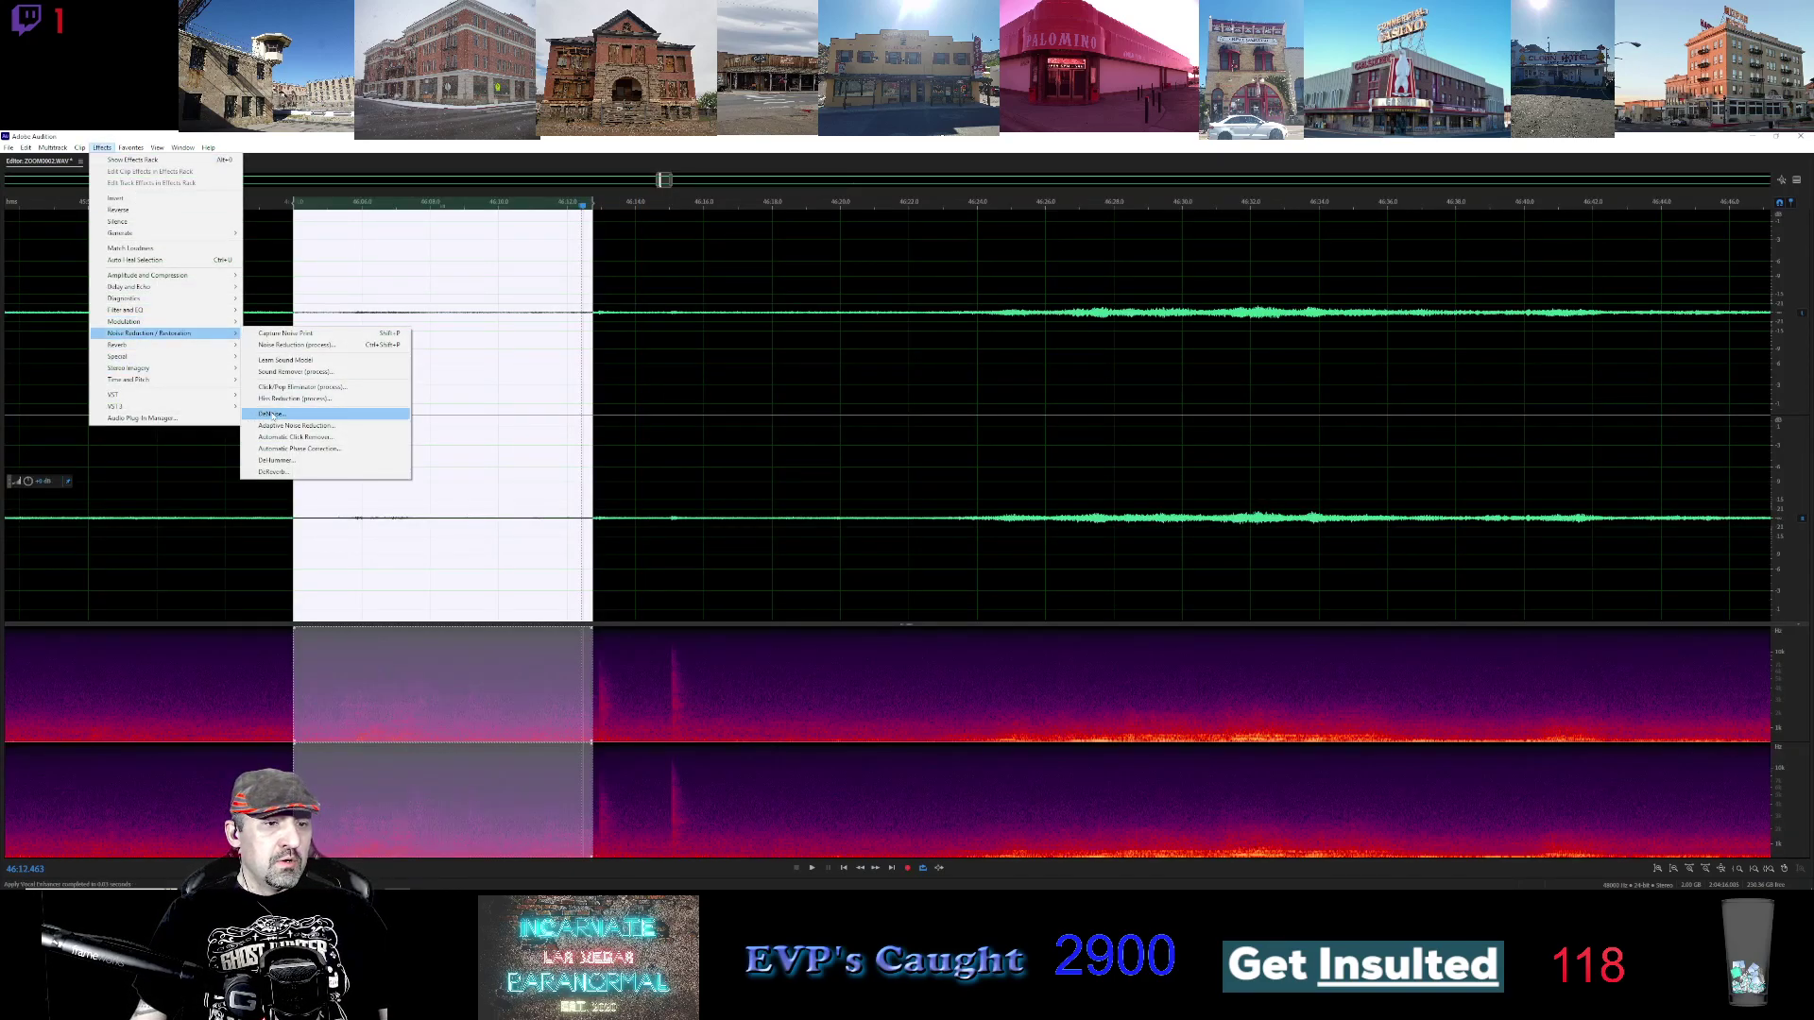
pyautogui.click(274, 414)
pyautogui.click(1029, 421)
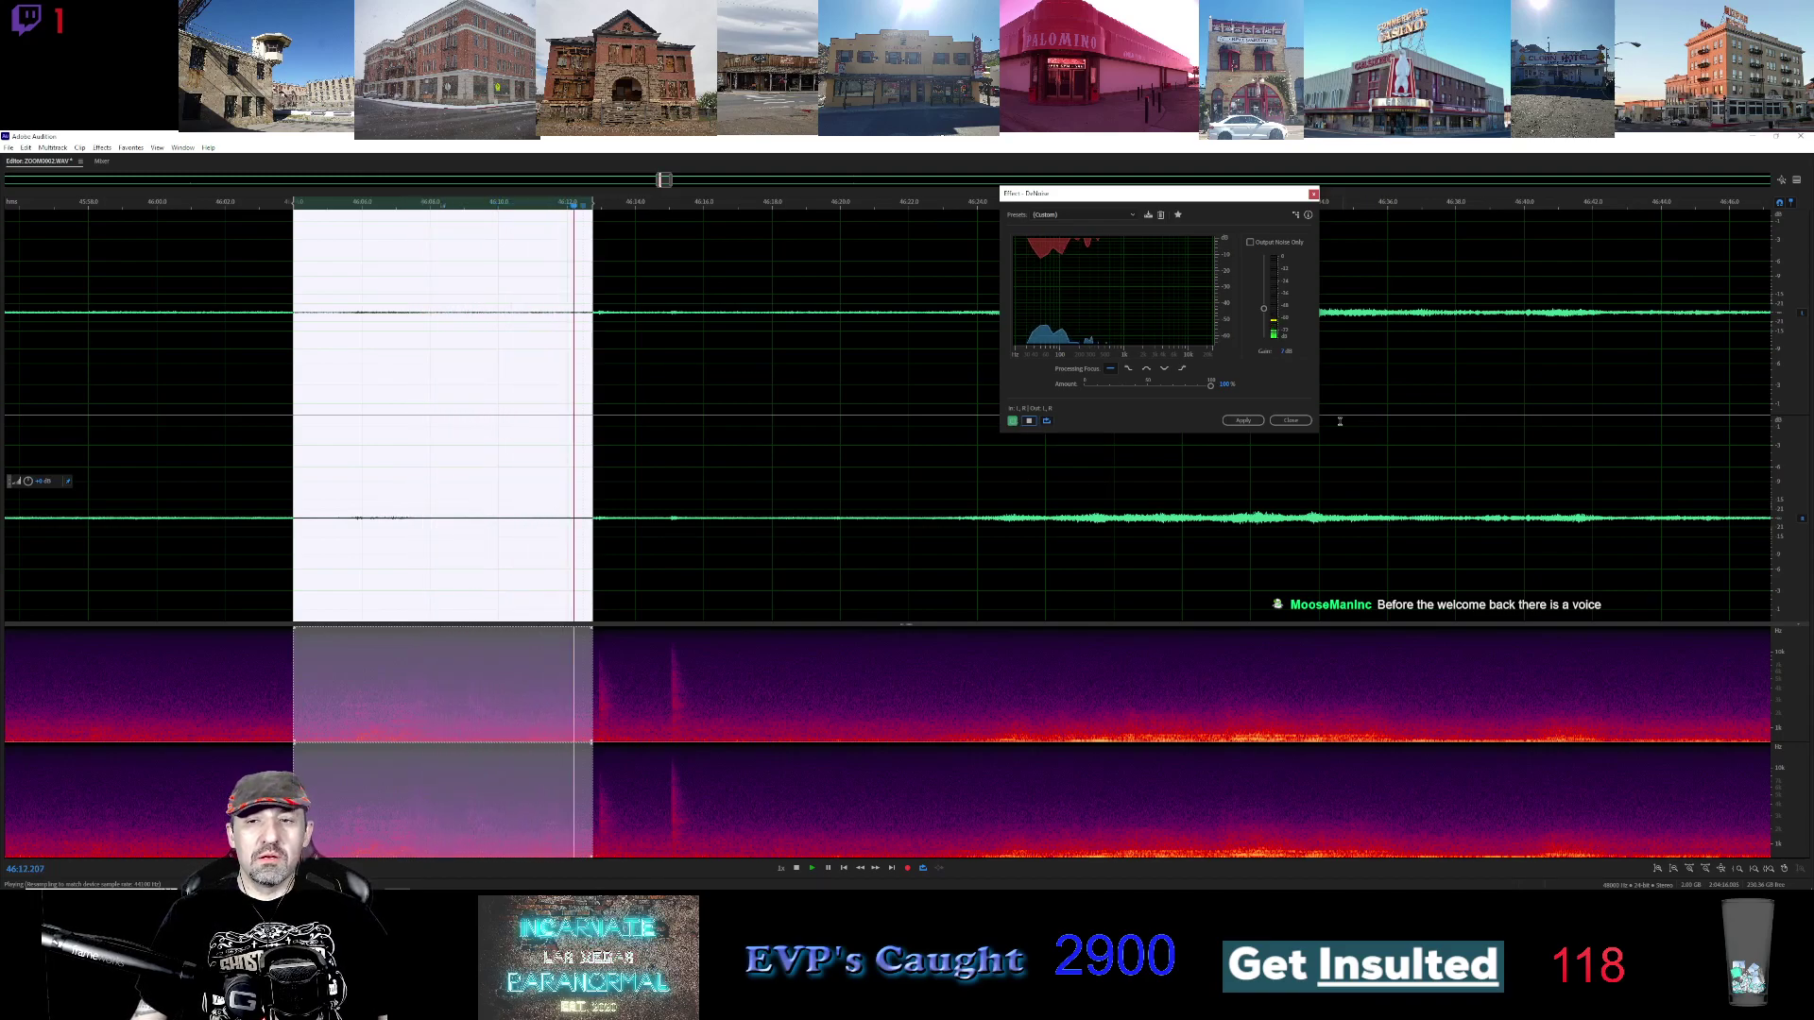
pyautogui.click(1291, 419)
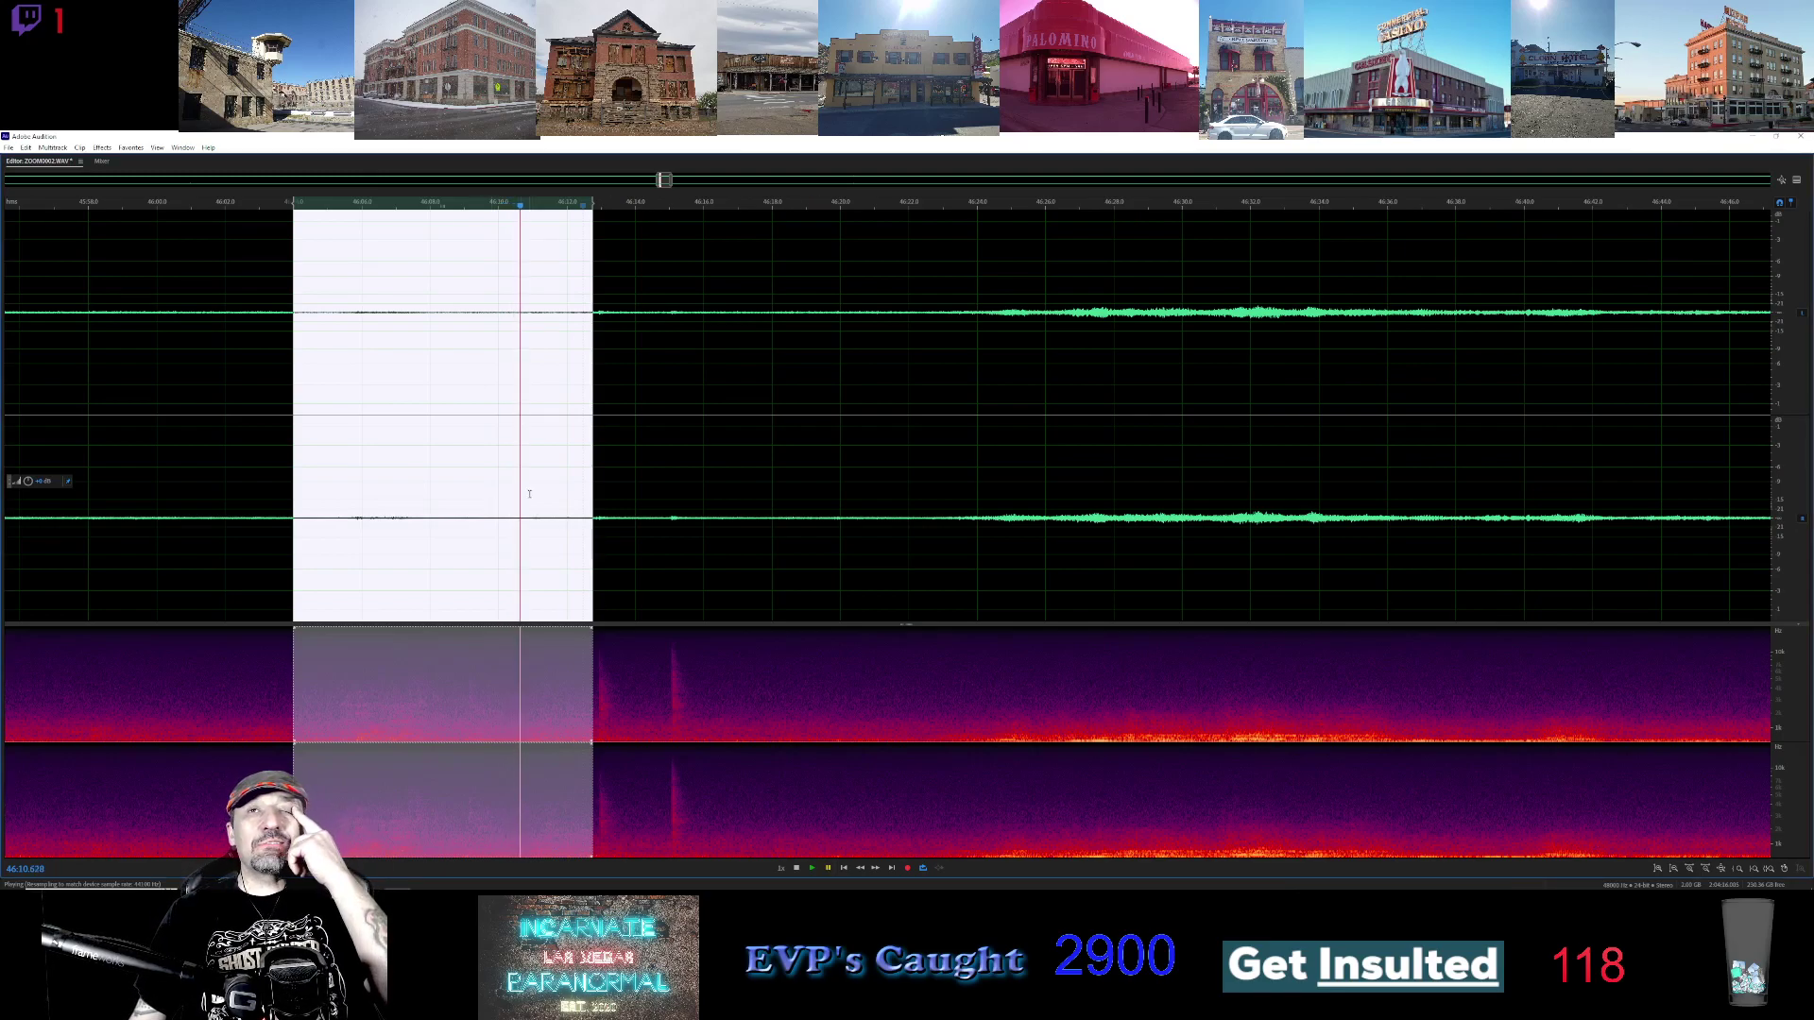
# Try to save the whole recording under a new name in Wave PCM format
pyautogui.click(7, 147)
pyautogui.click(38, 289)
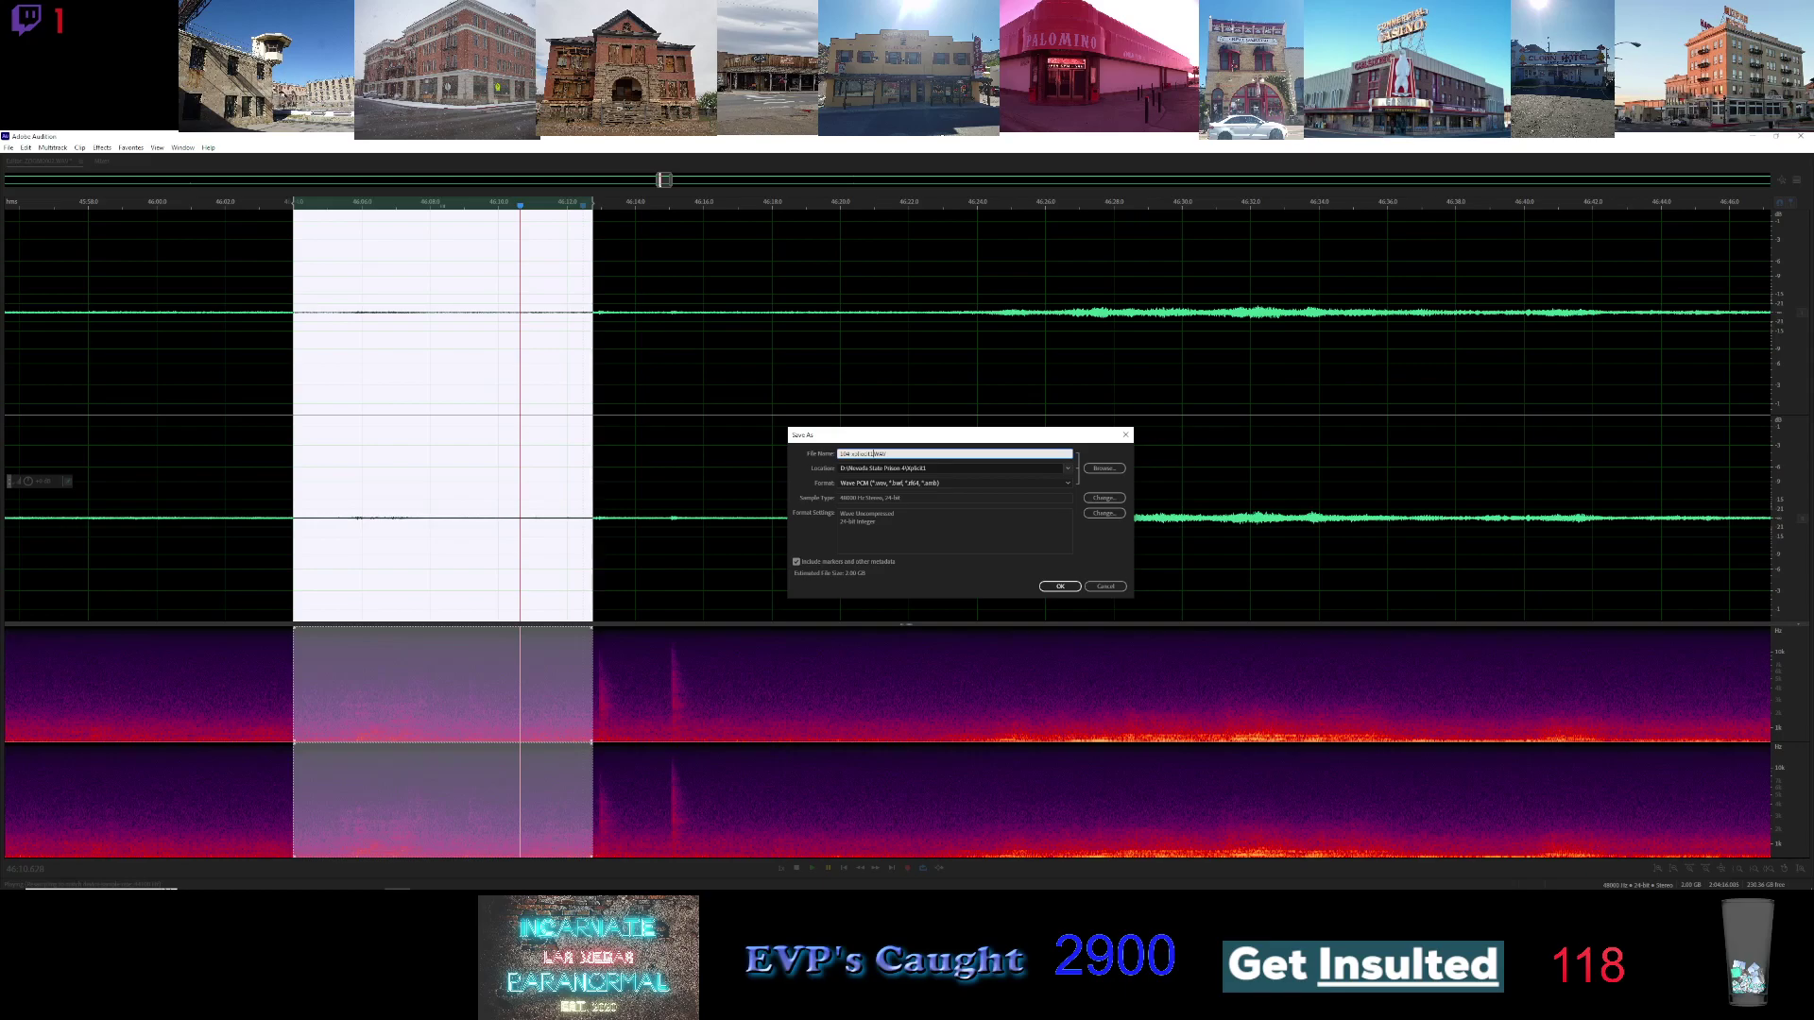
pyautogui.press('BackSpace')
pyautogui.press('BackSpace')
pyautogui.press('BackSpace')
pyautogui.write('man')
pyautogui.press('Return')
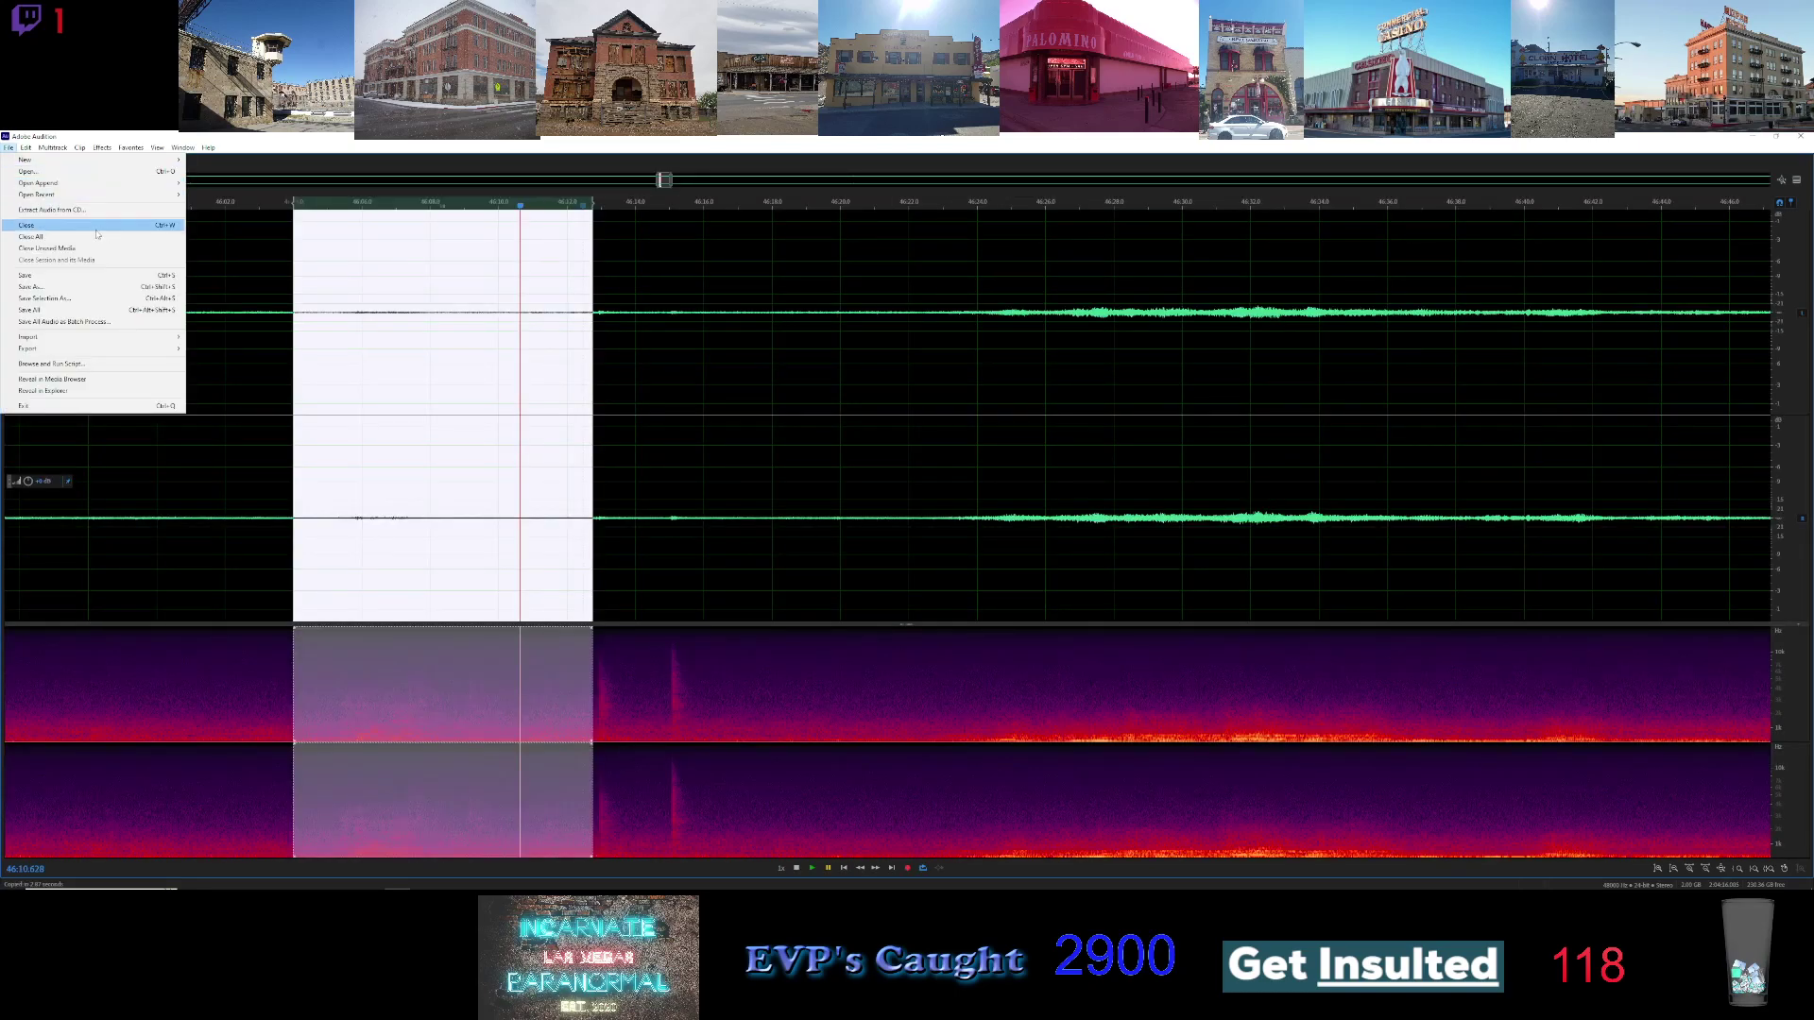
# Save only the selected passage as an MP3 in the Downloads folder, with a file name starting with 104 and ending in welcomeback
pyautogui.click(77, 301)
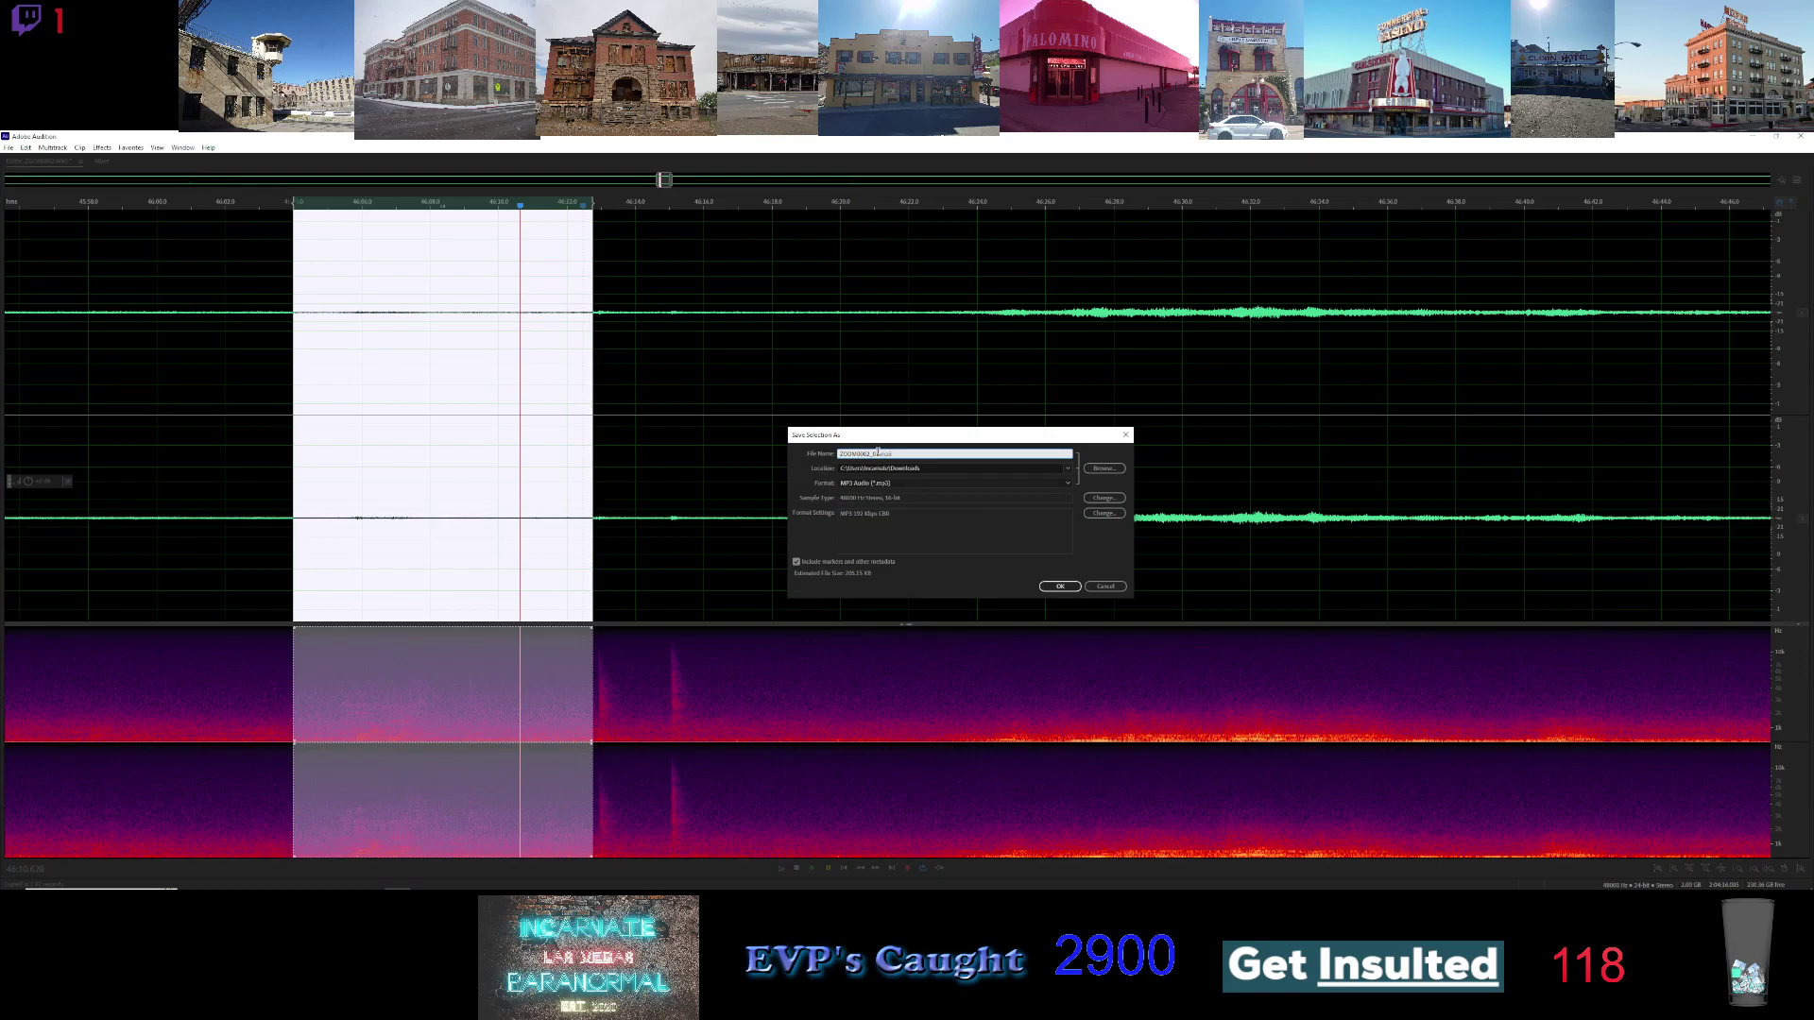
pyautogui.press('BackSpace')
pyautogui.write('104 ')
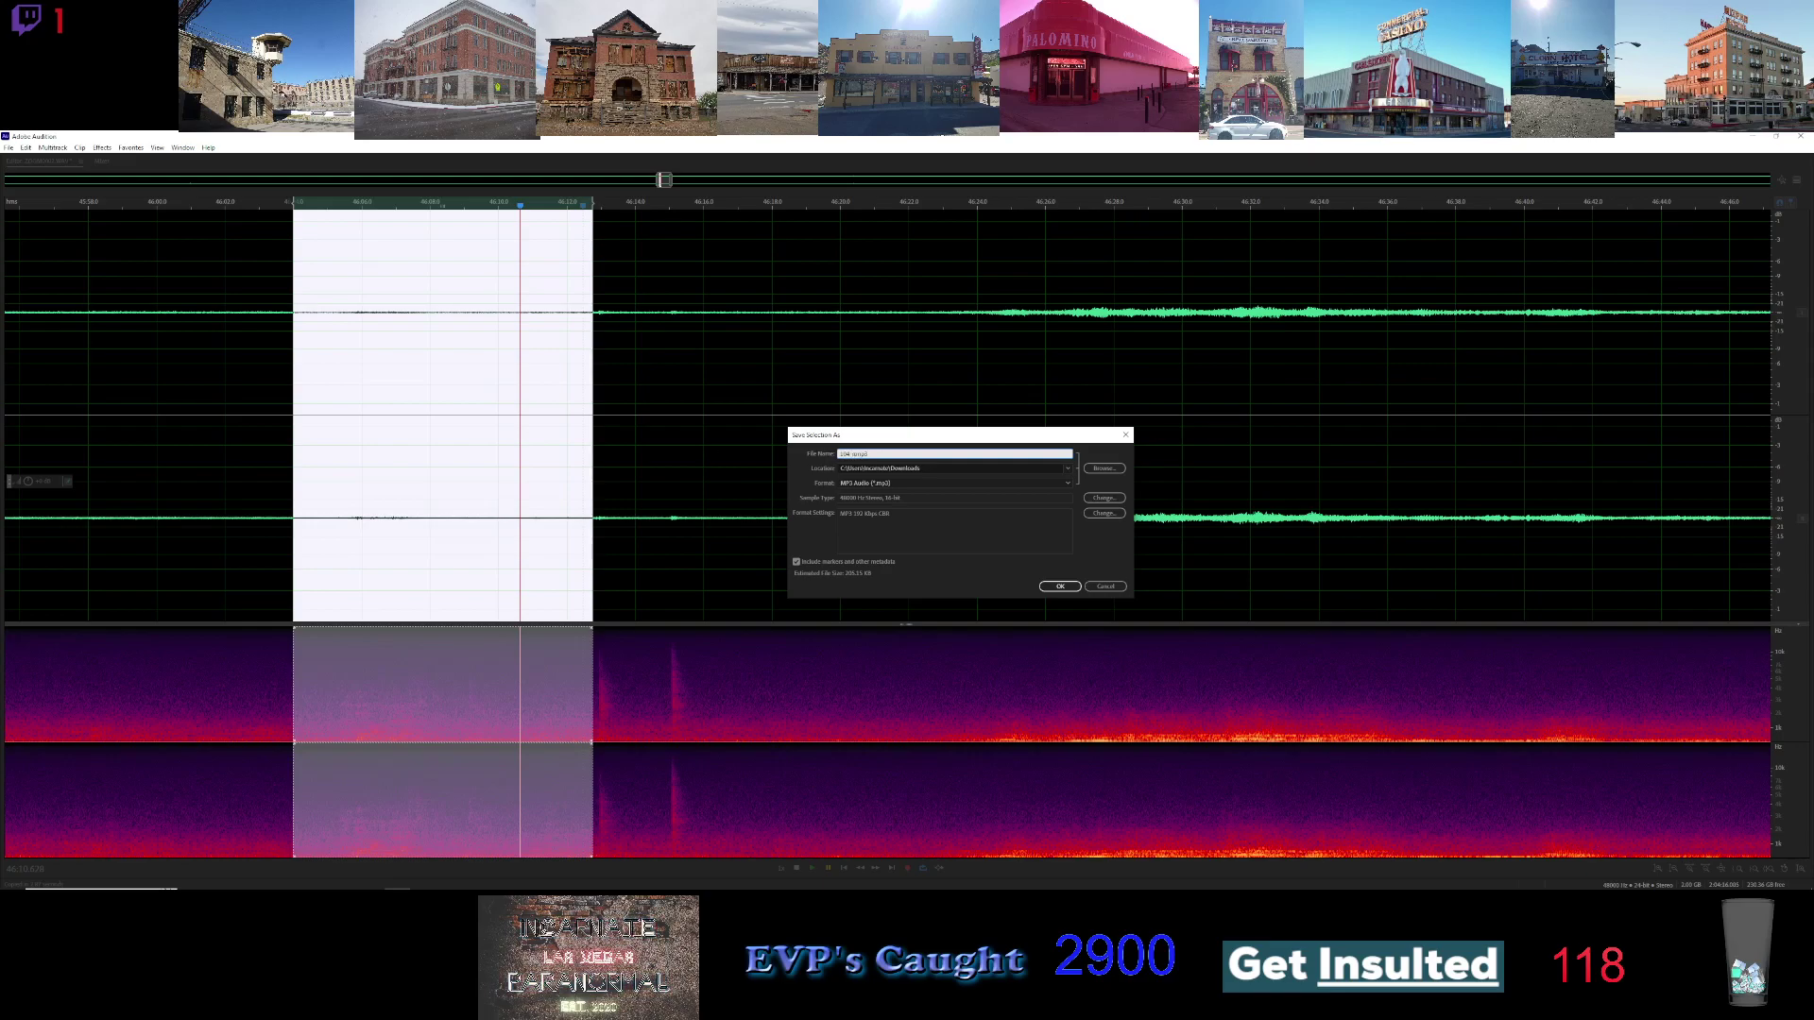
pyautogui.write('w')
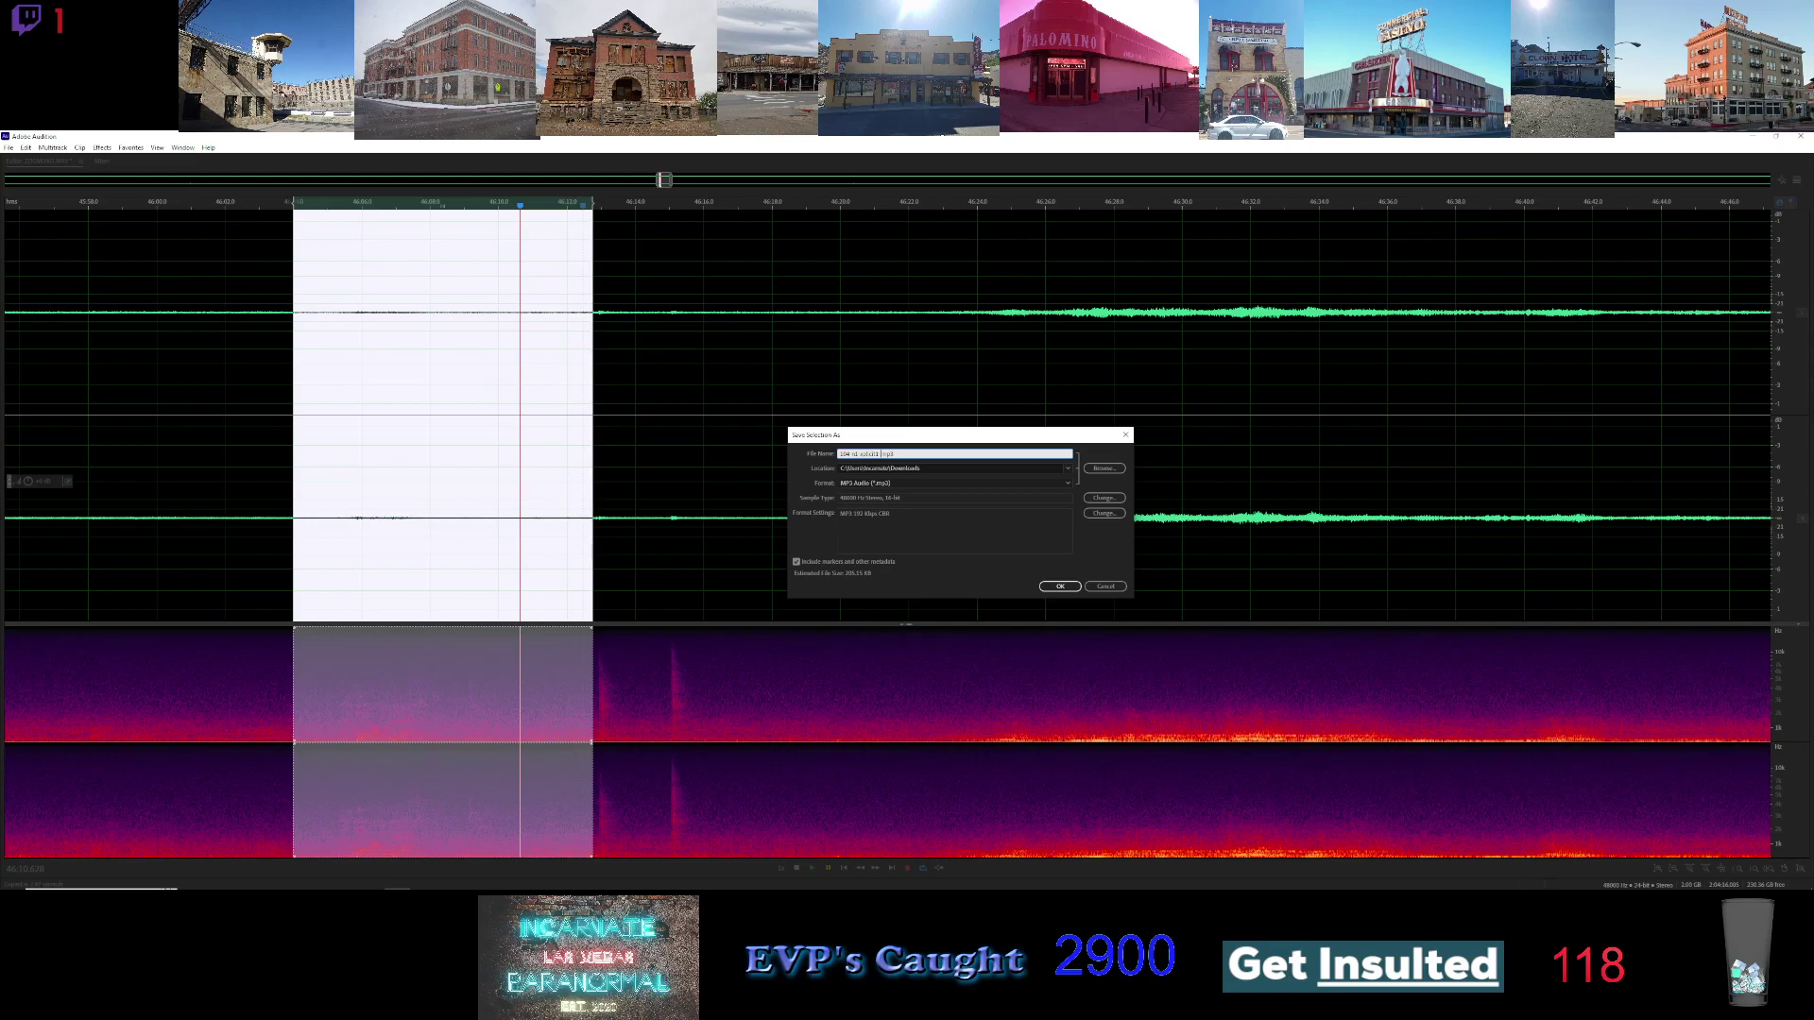
pyautogui.write('s')
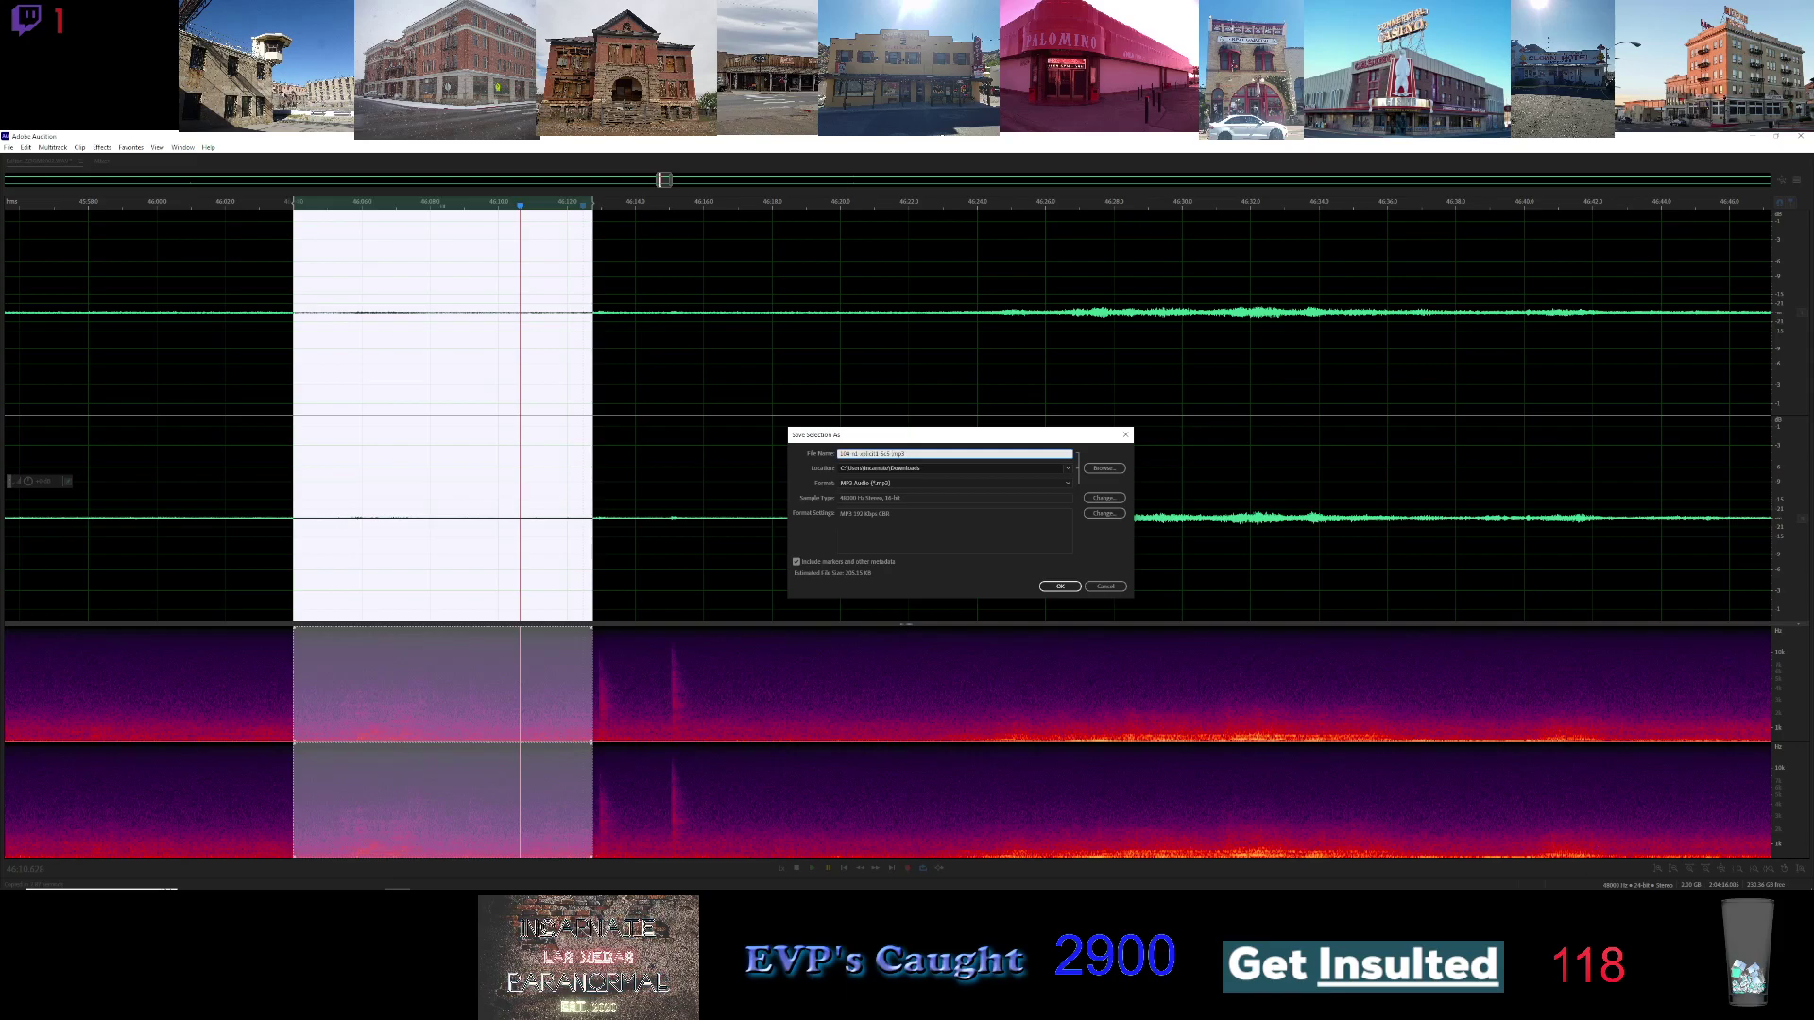
pyautogui.write('welcomeback')
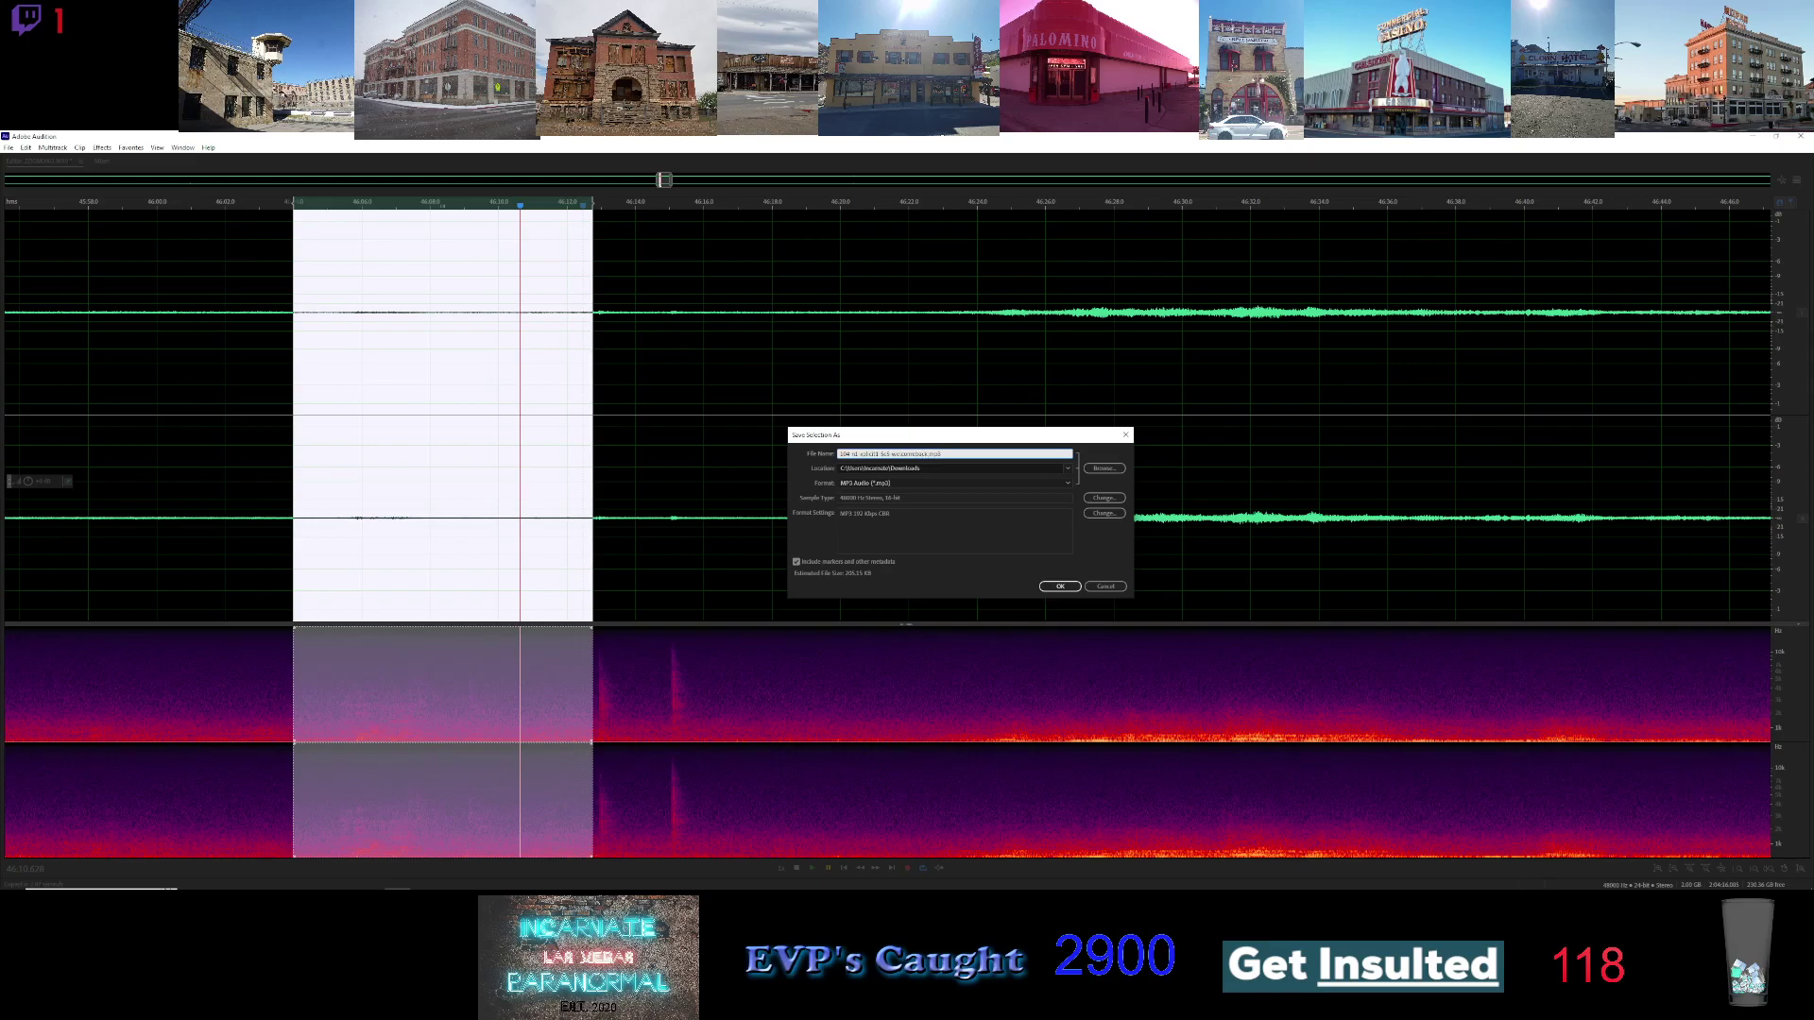
pyautogui.press('Return')
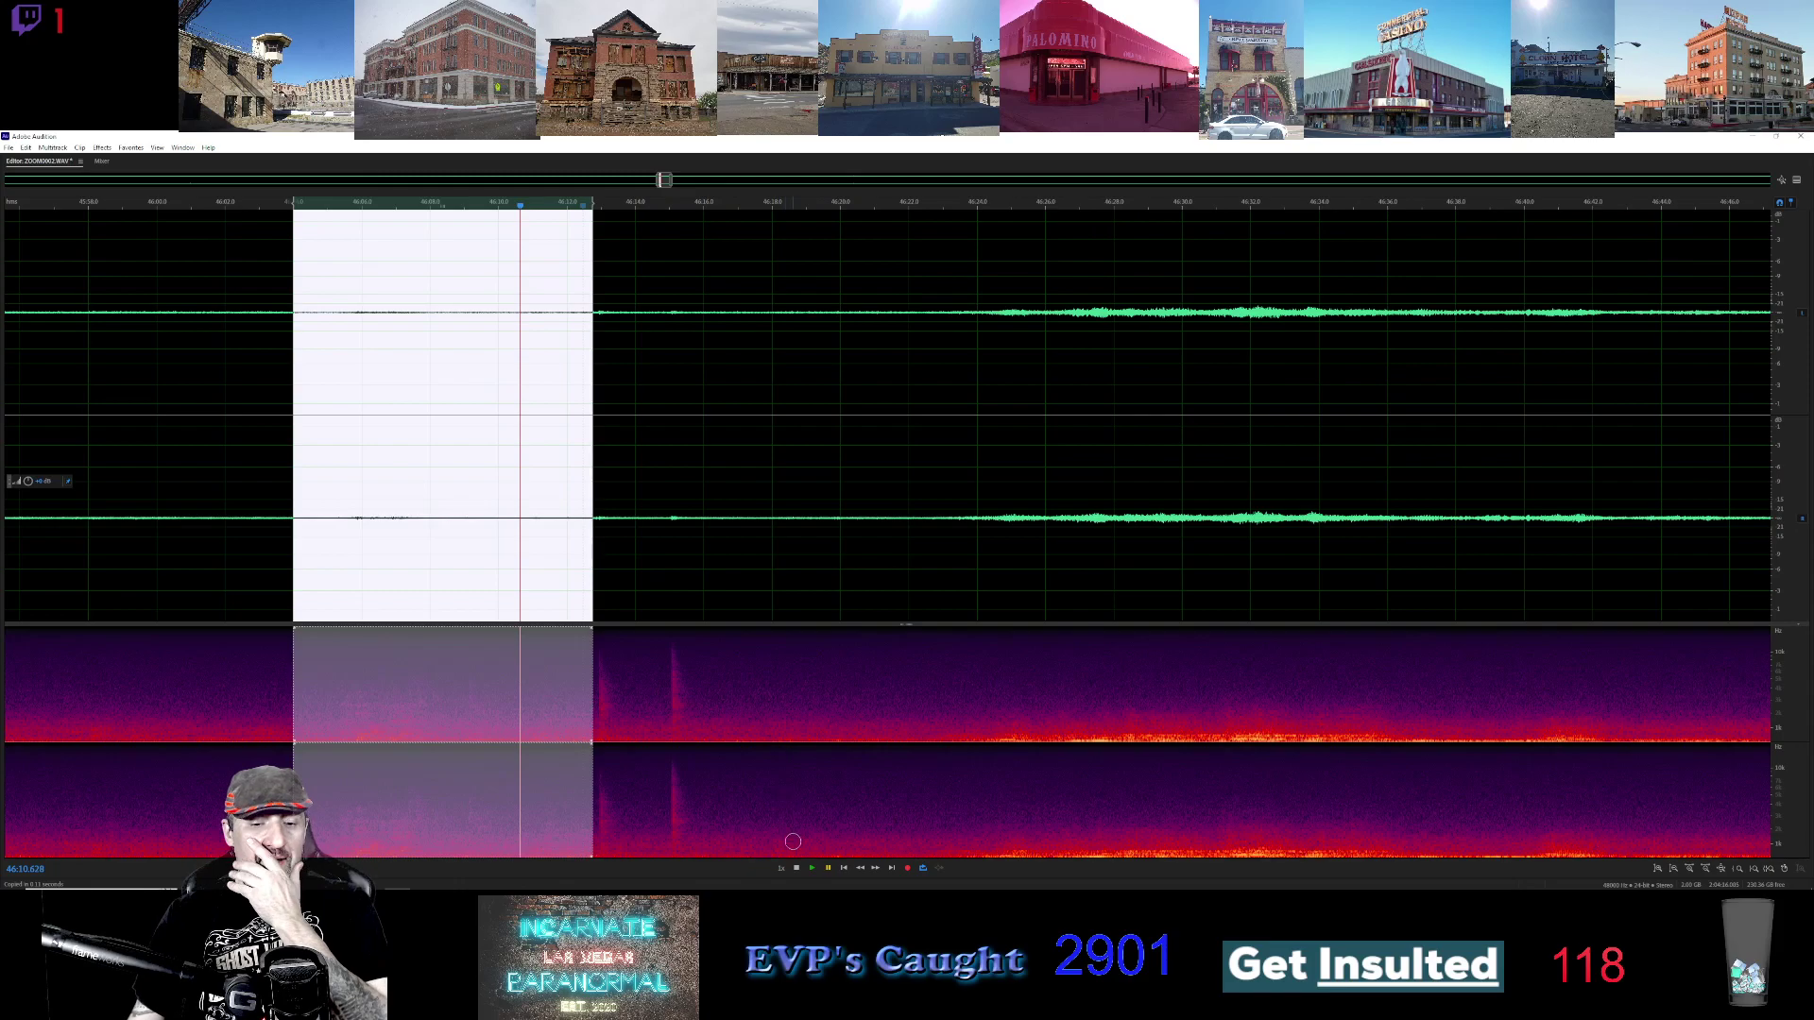
# Replay the cleaned passage and clear the selection to keep listening through the louder section after about 46:17
pyautogui.click(812, 867)
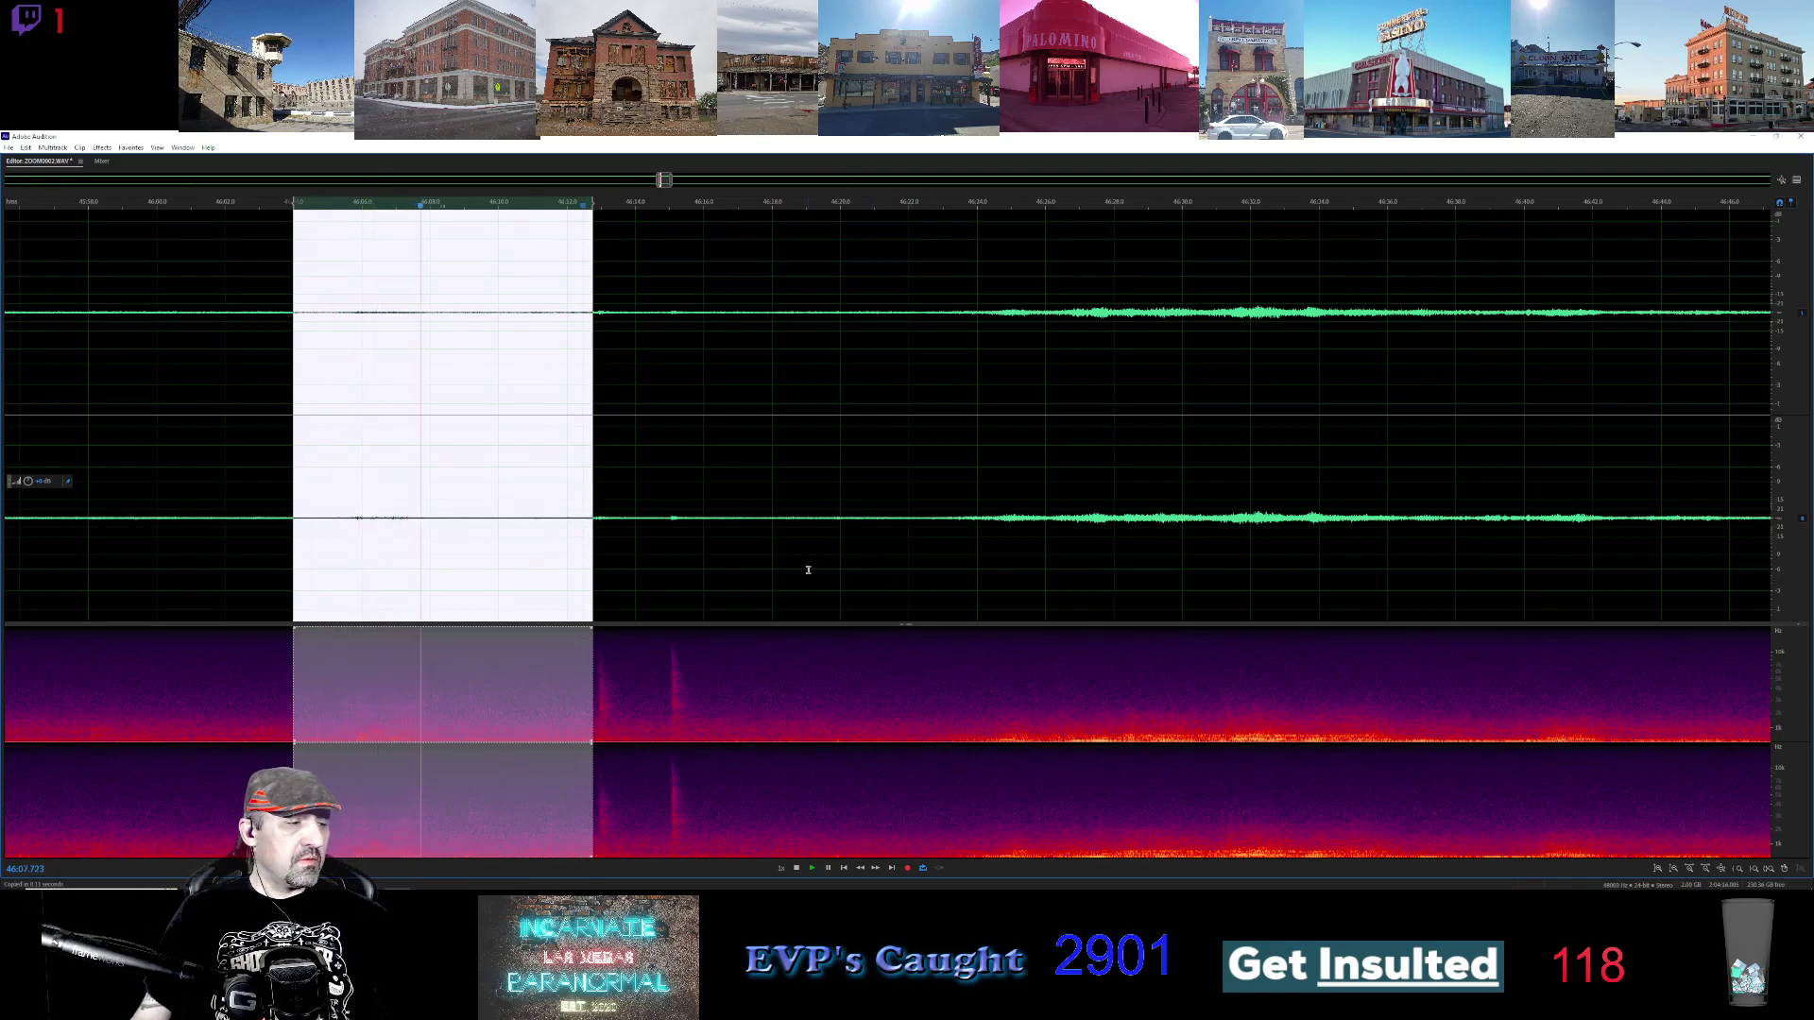
pyautogui.click(757, 511)
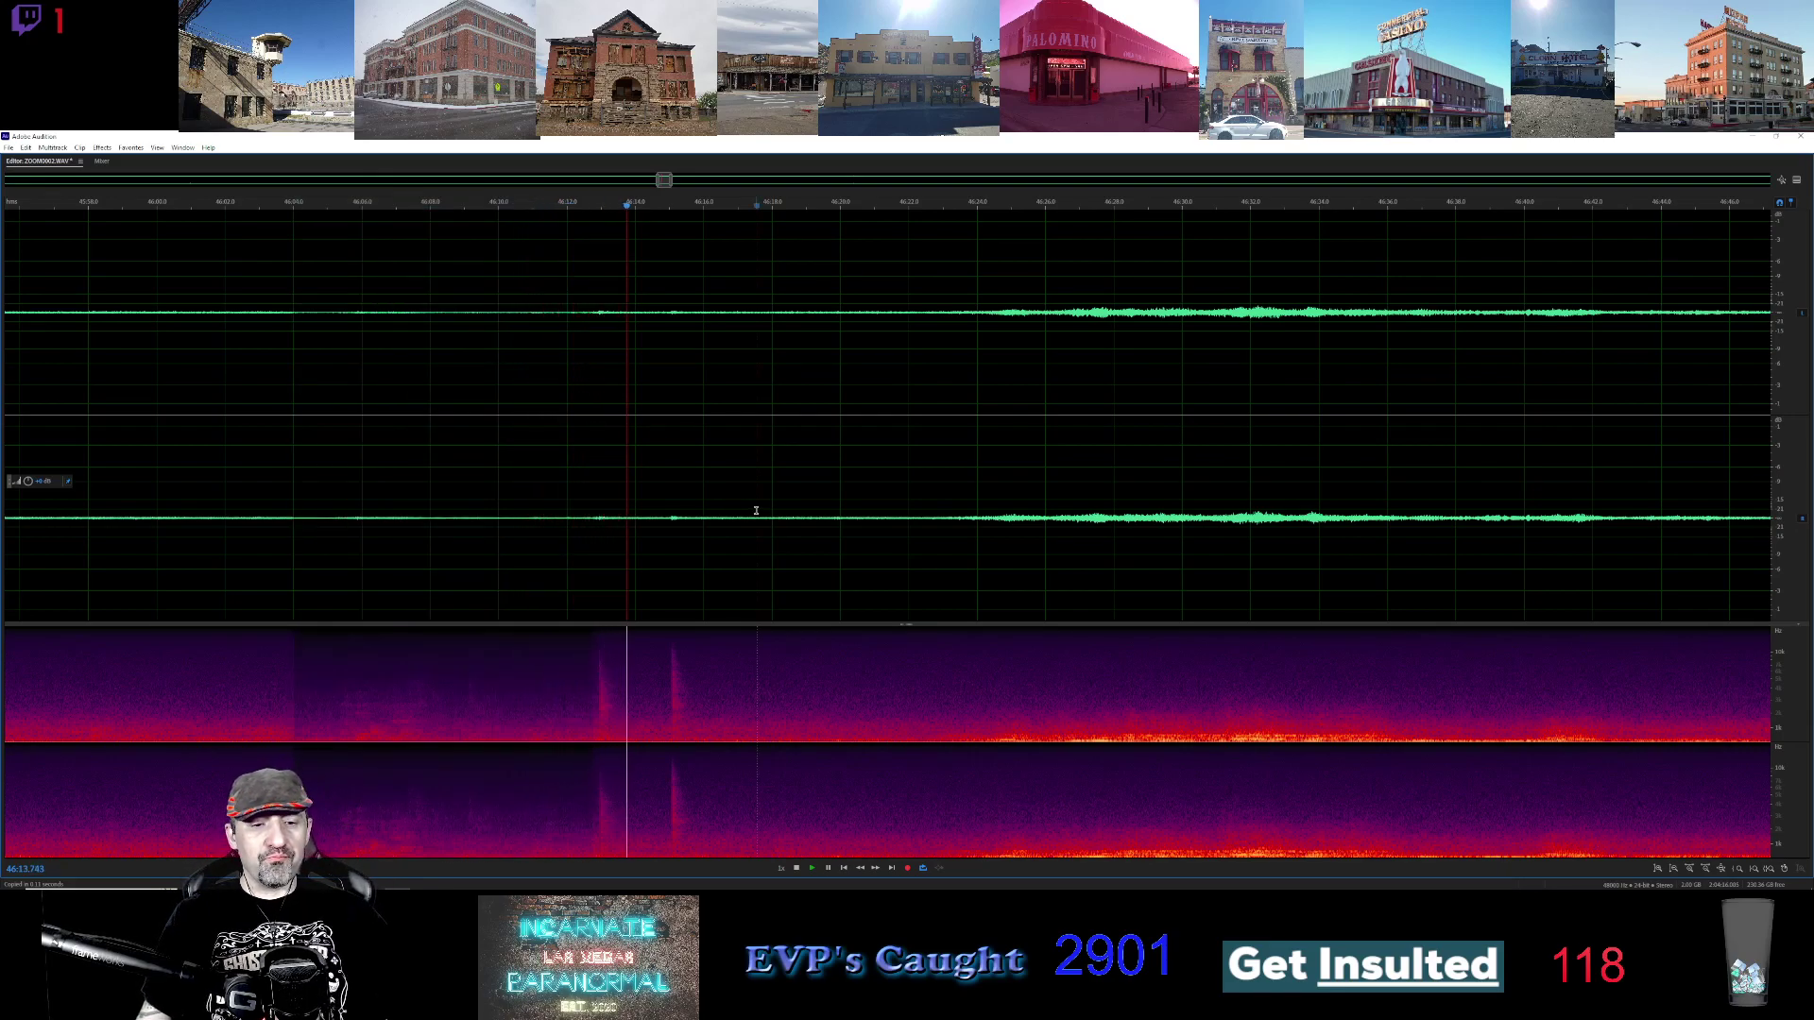
pyautogui.click(763, 180)
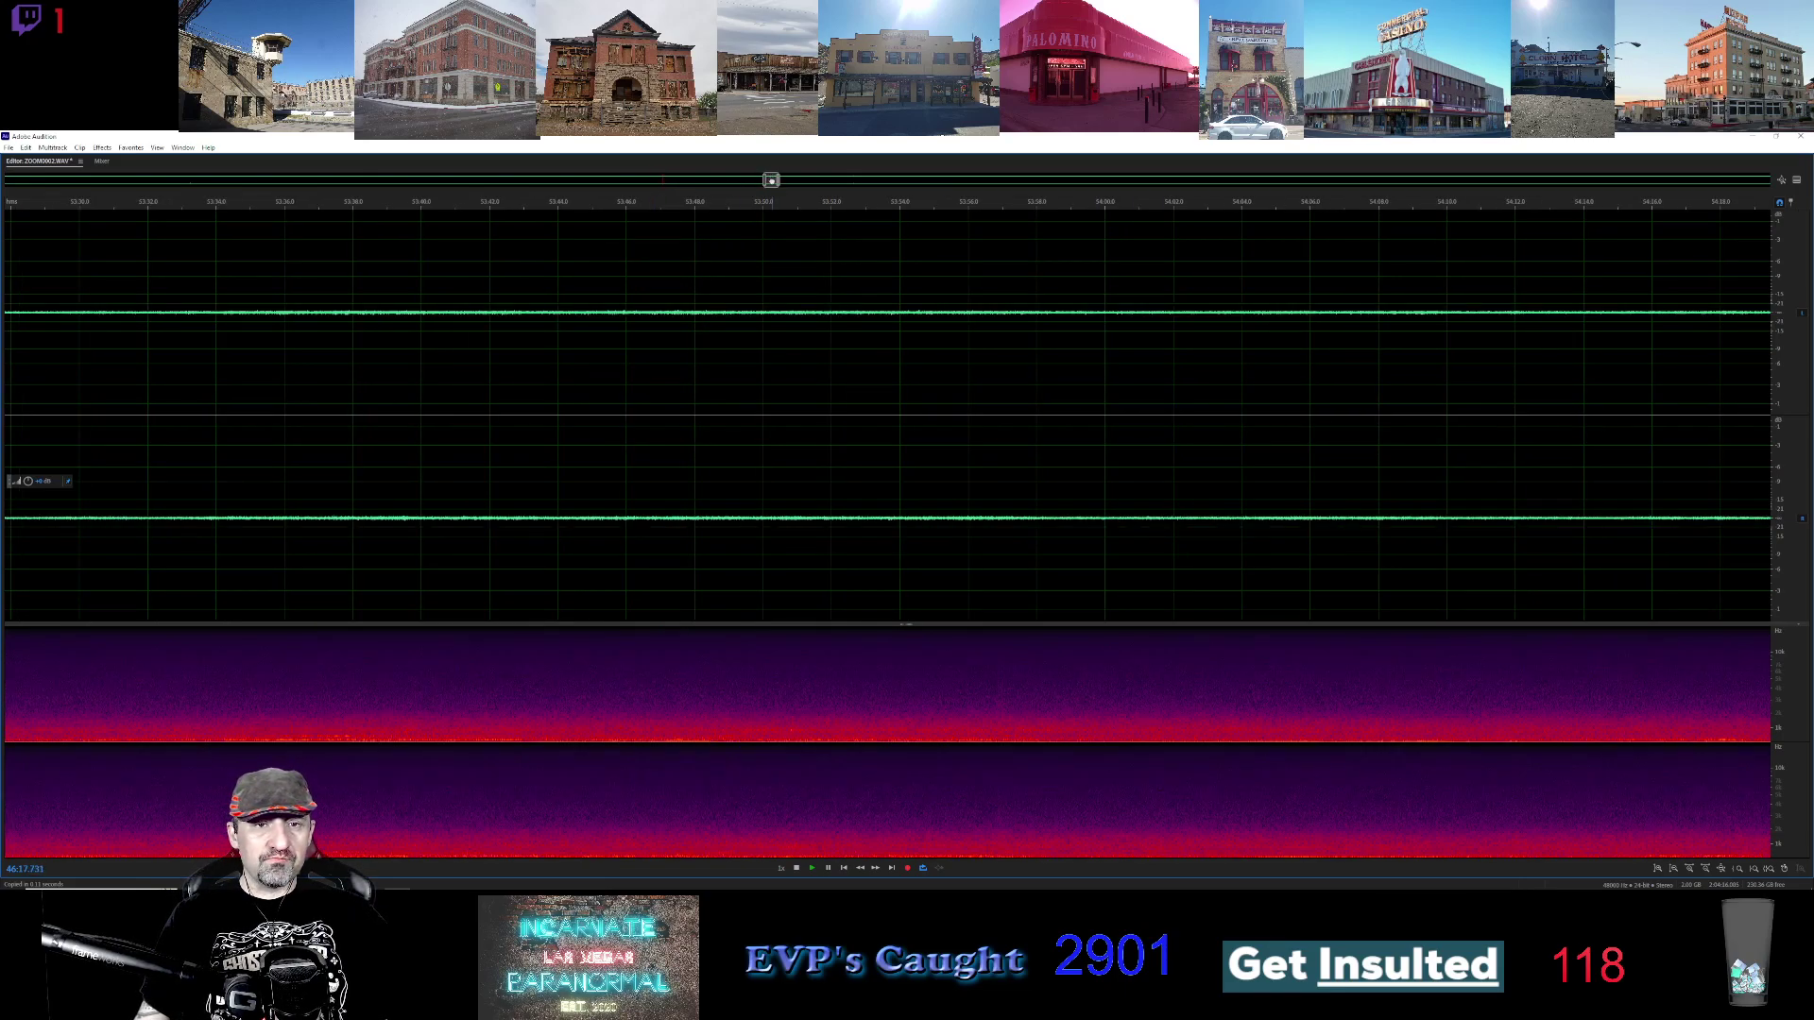
pyautogui.moveTo(771, 179); pyautogui.dragTo(660, 180)
pyautogui.scroll(-3, 663, 230)
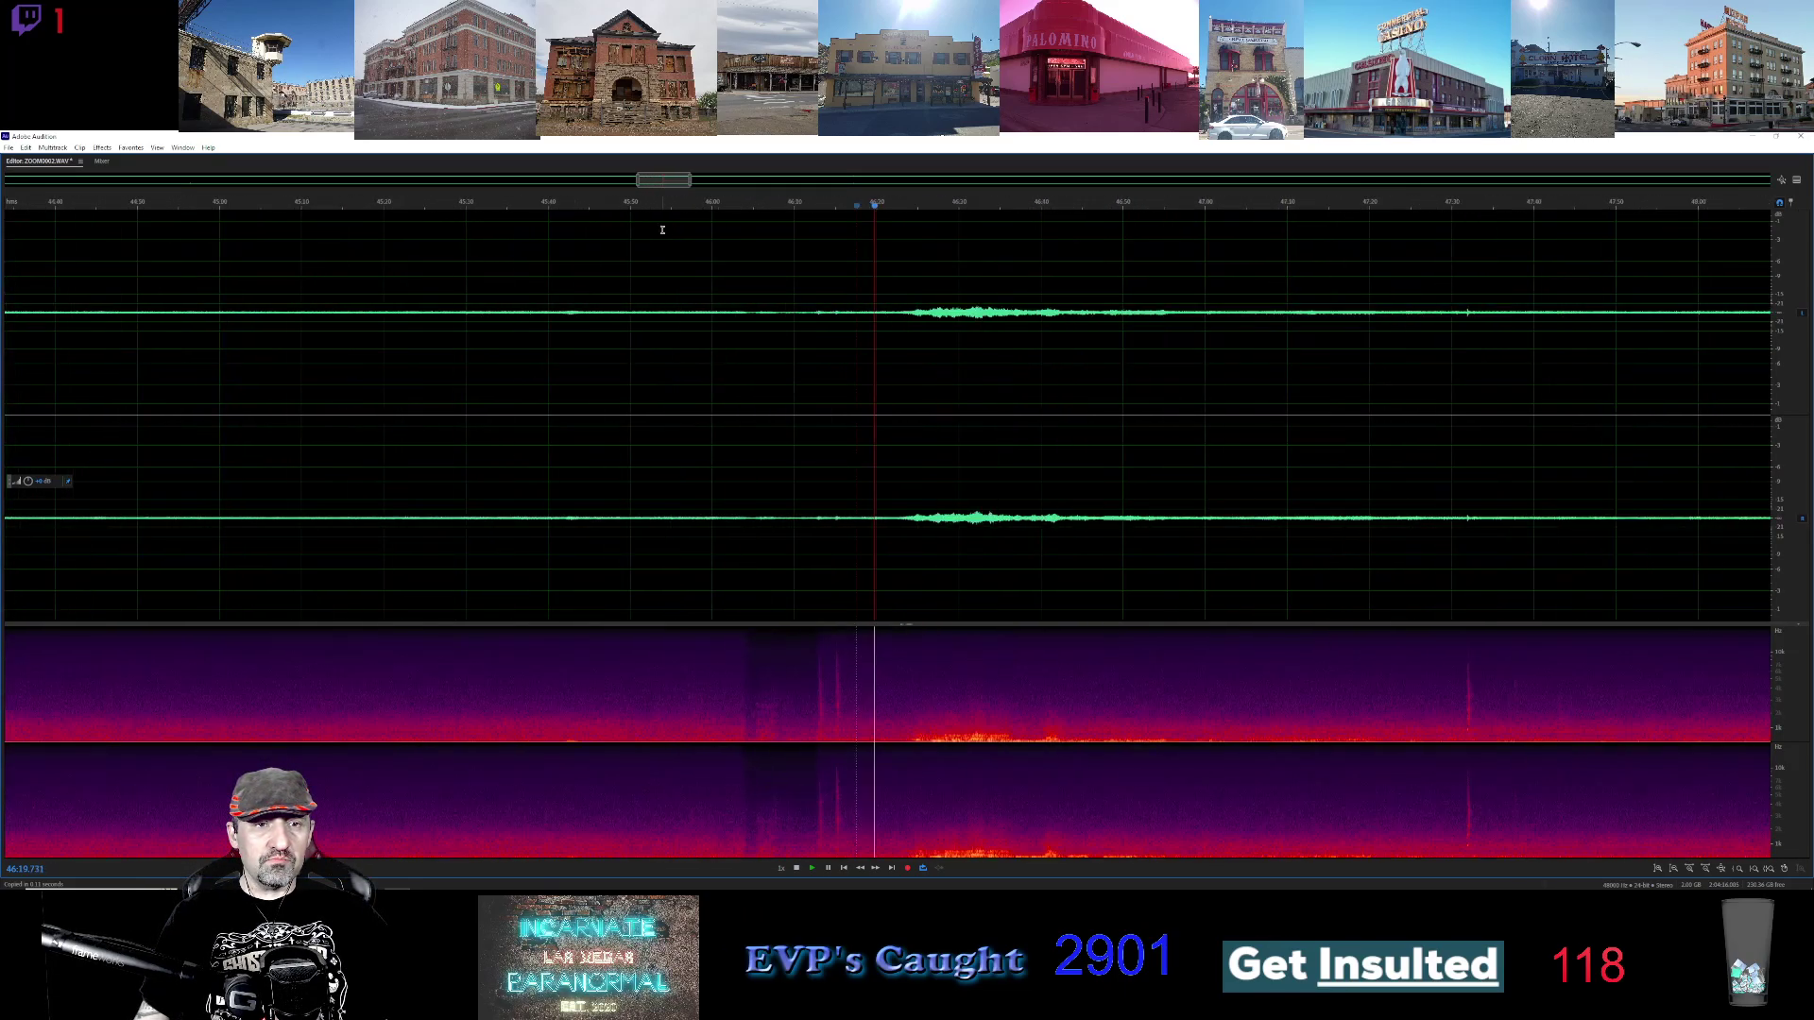
pyautogui.moveTo(648, 180); pyautogui.dragTo(663, 181)
pyautogui.scroll(2, 641, 274)
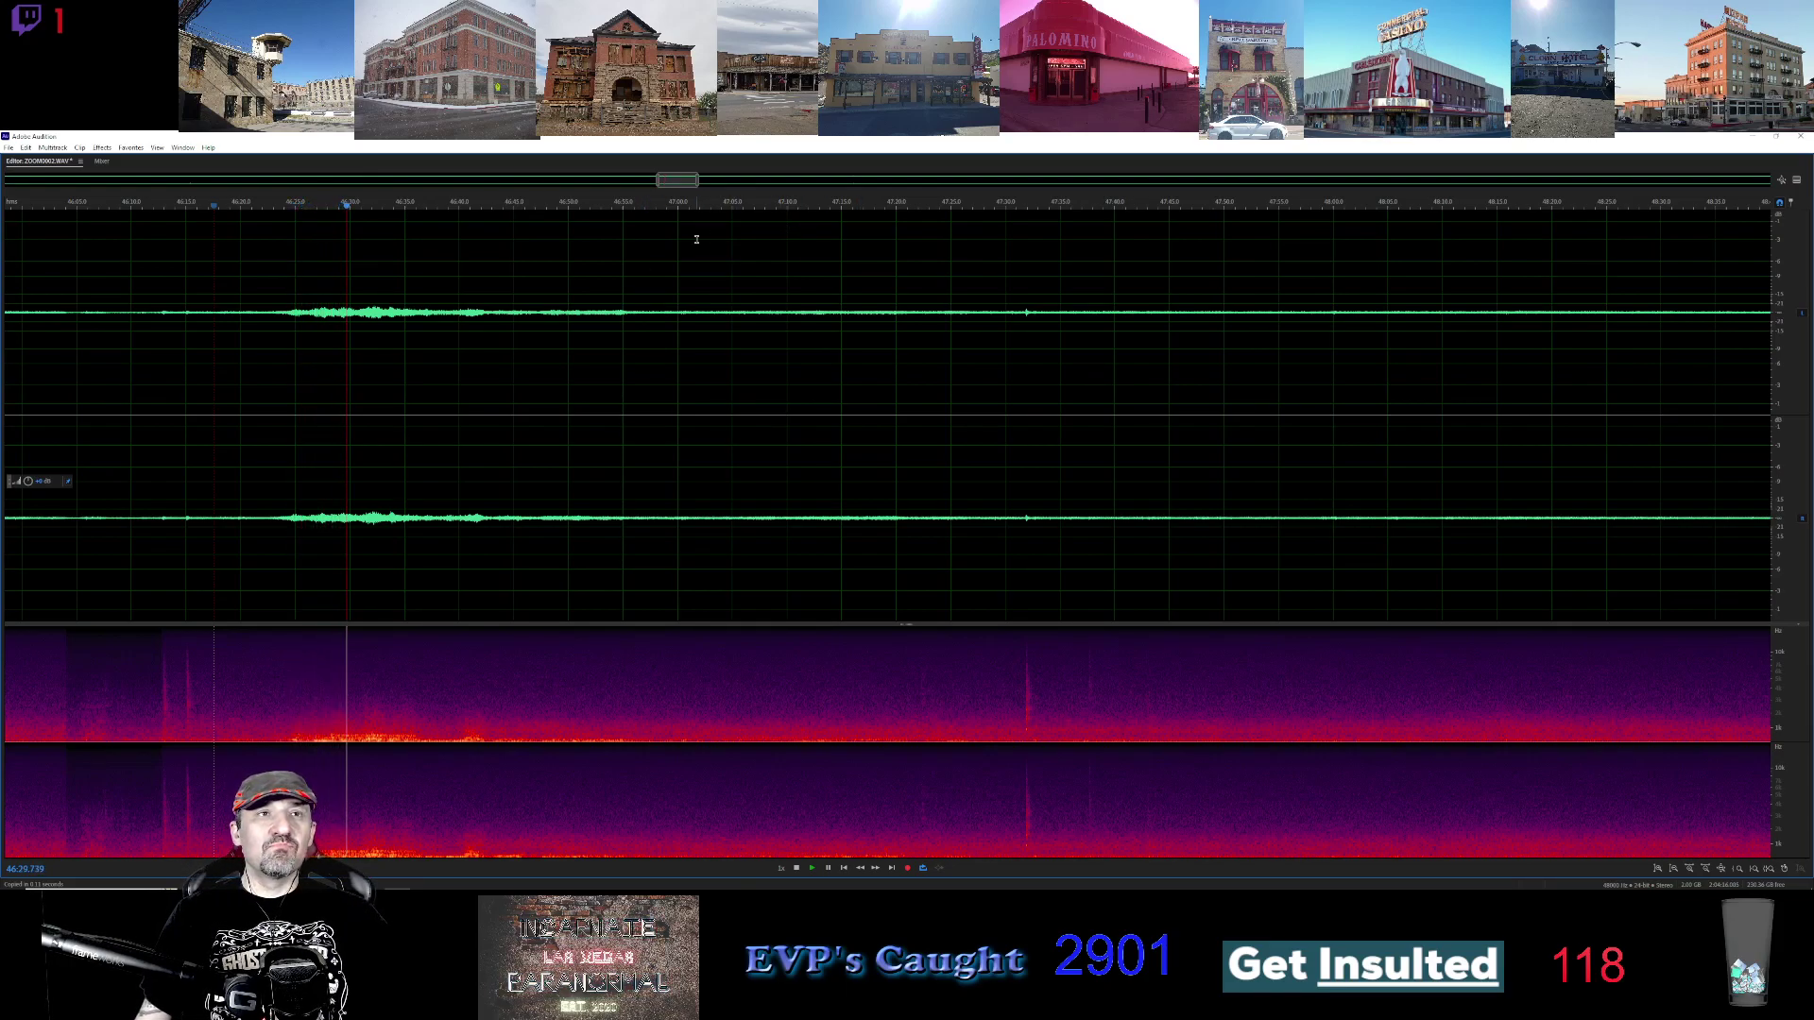
# Skip ahead in the recording and listen to the stretch from about 49:00 to 49:45
pyautogui.moveTo(673, 180); pyautogui.dragTo(703, 190)
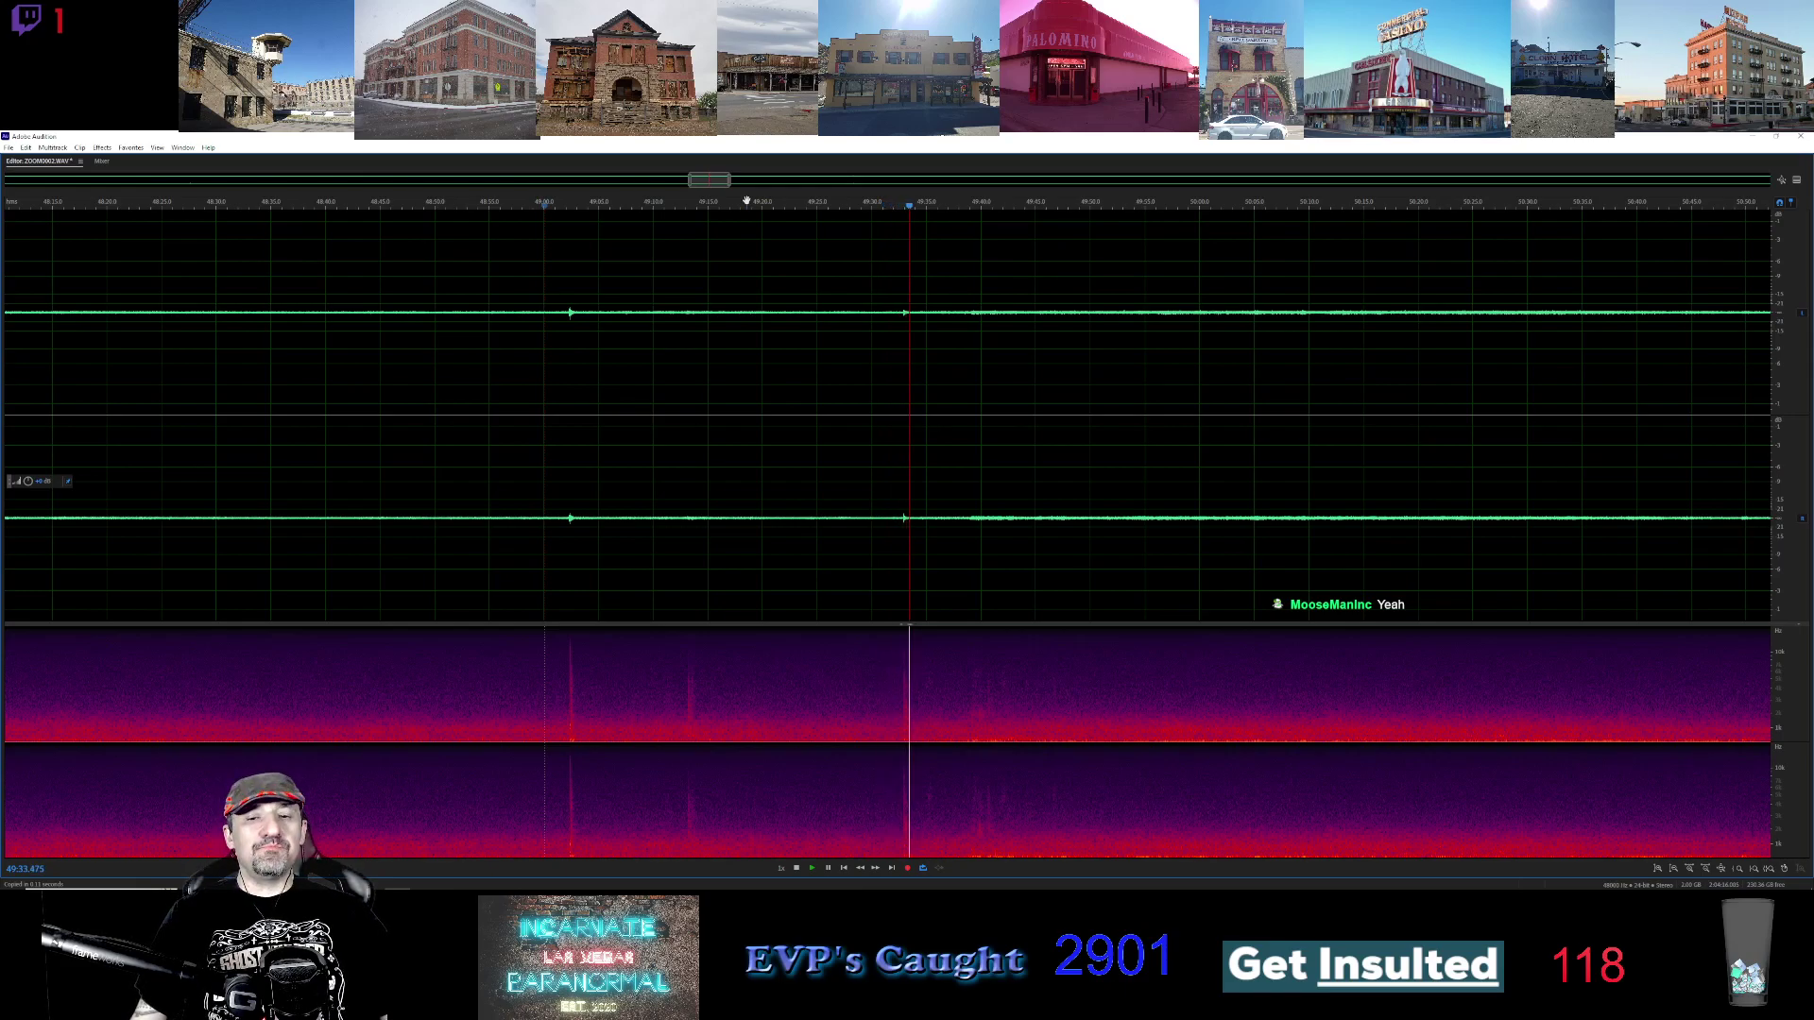
pyautogui.moveTo(711, 179); pyautogui.dragTo(729, 181)
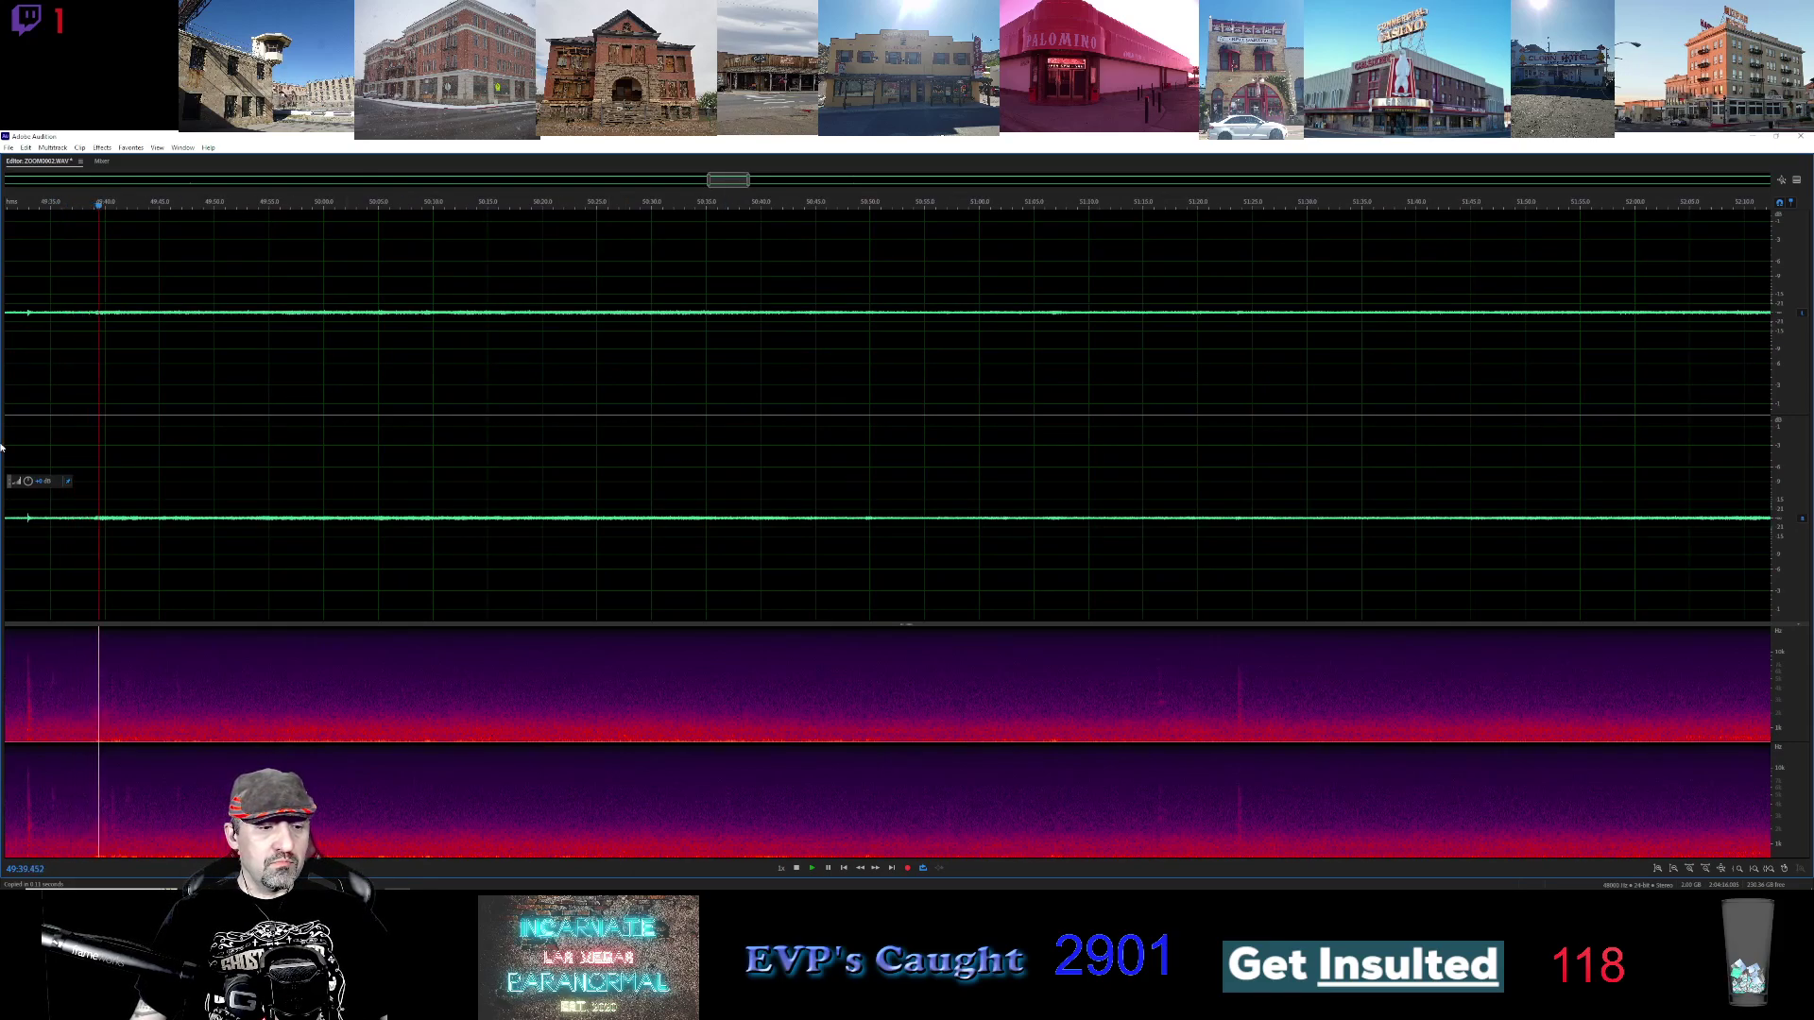
pyautogui.scroll(2, 86, 571)
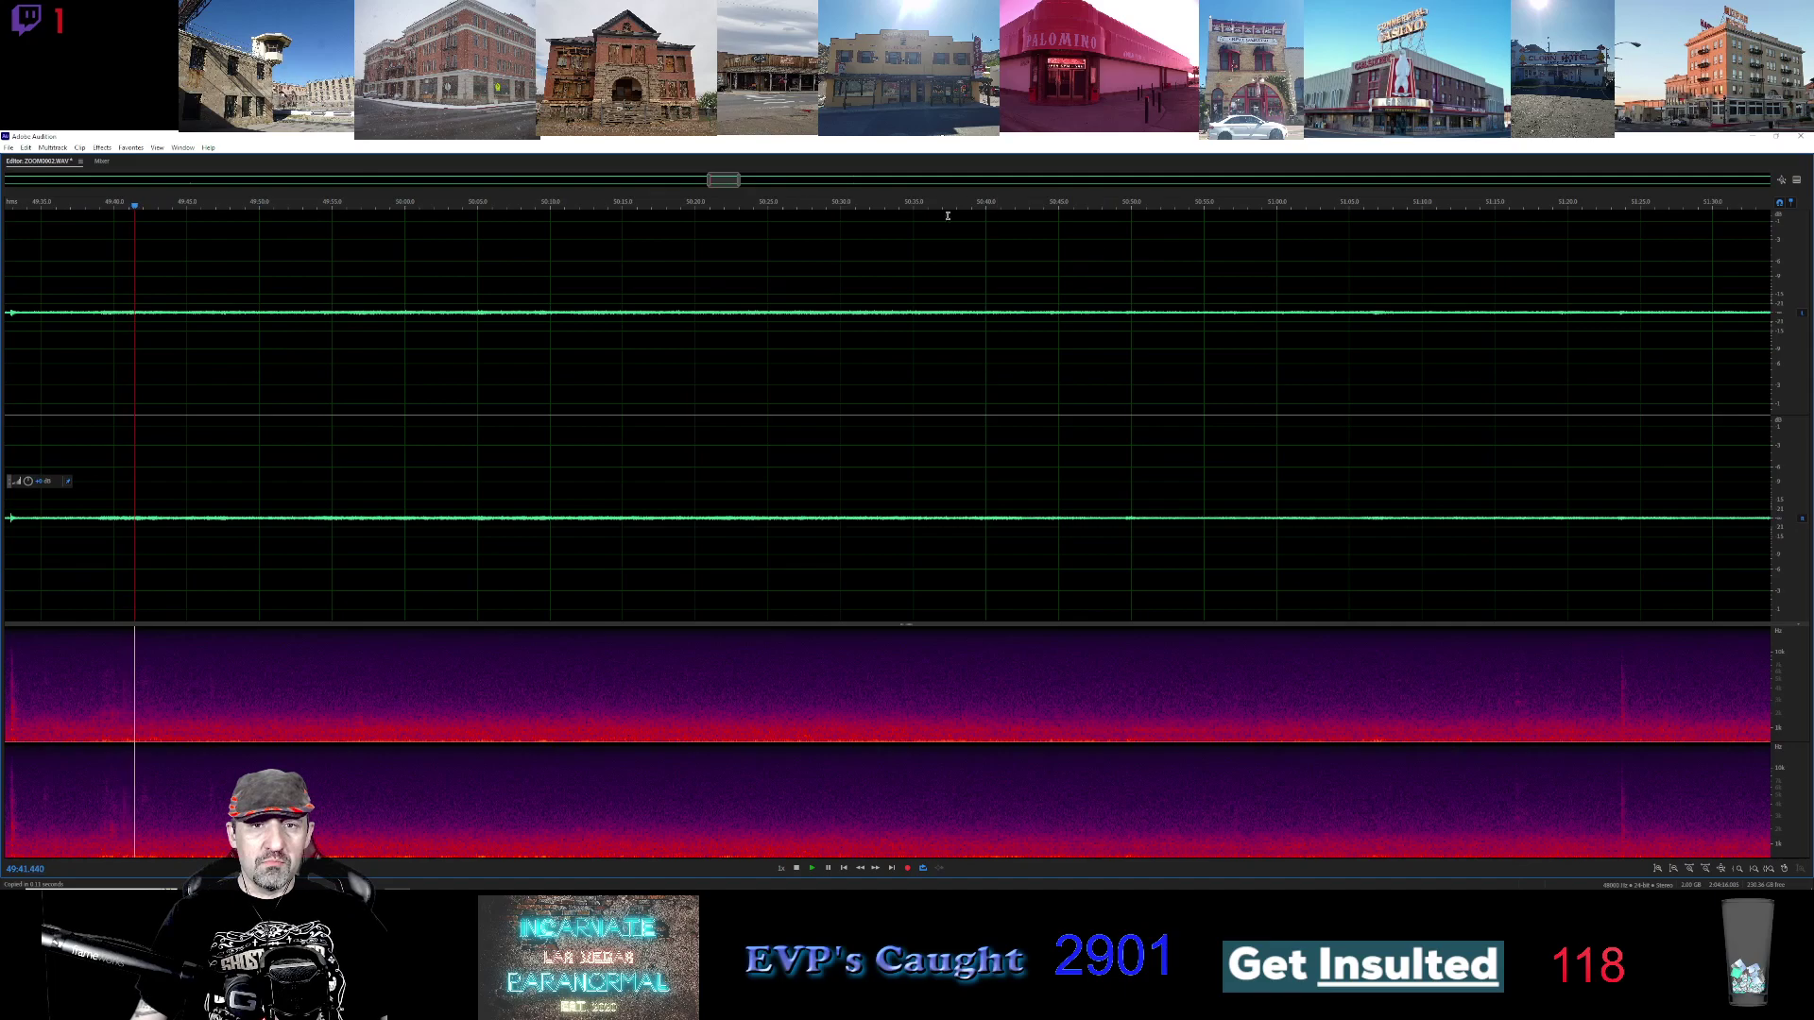
pyautogui.moveTo(730, 181); pyautogui.dragTo(720, 181)
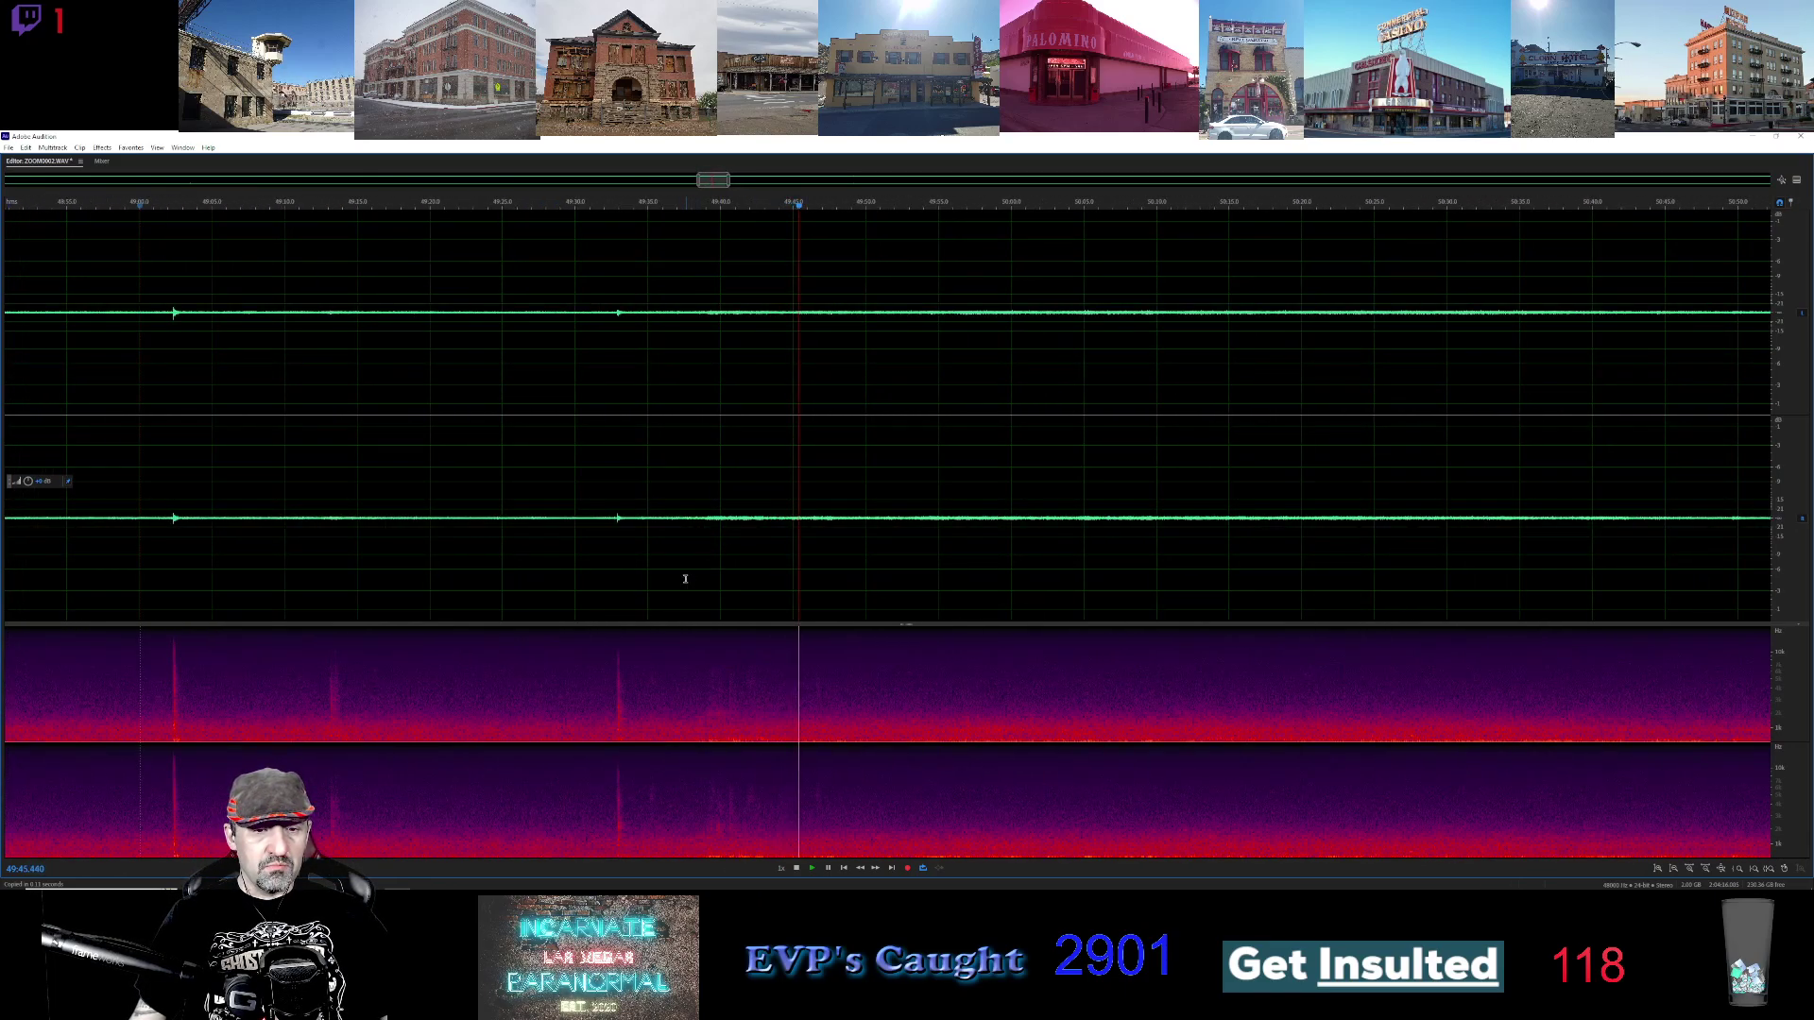
# Select the passage from about 49:37 to 49:47 and apply Noise Reduction using a noise print captured from it
pyautogui.moveTo(683, 575); pyautogui.dragTo(819, 590)
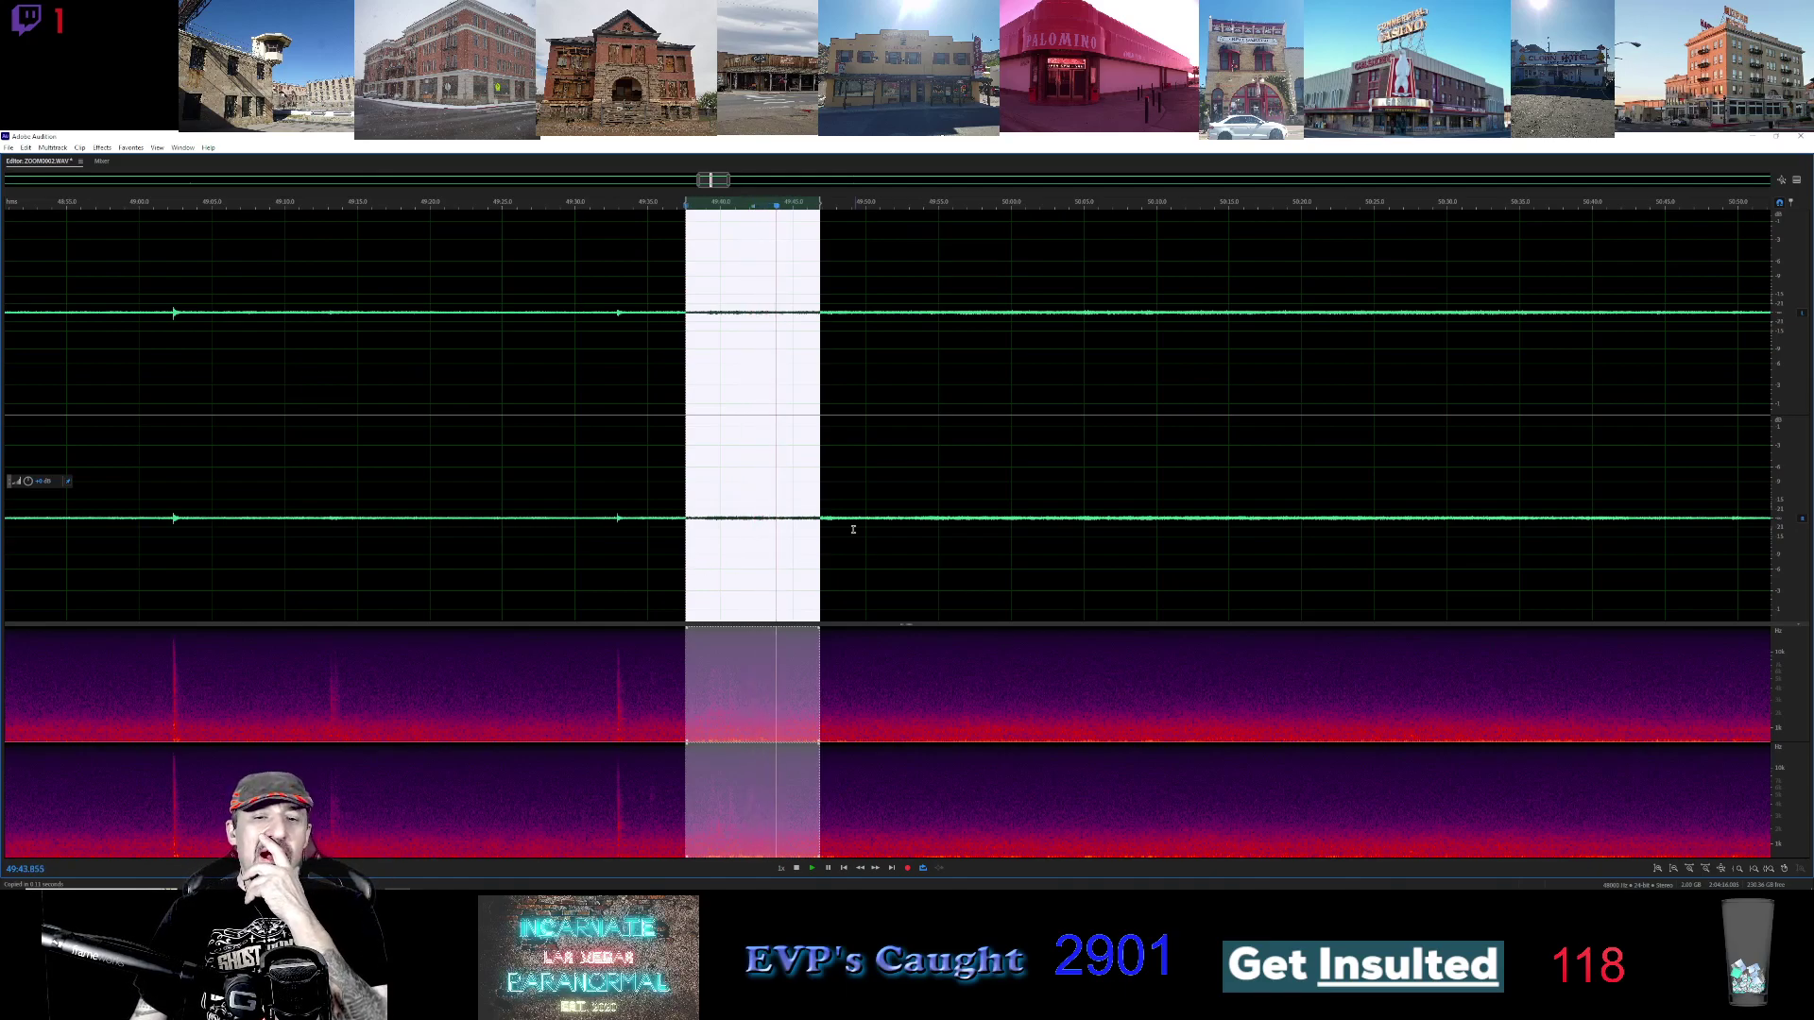
pyautogui.moveTo(822, 473); pyautogui.dragTo(832, 472)
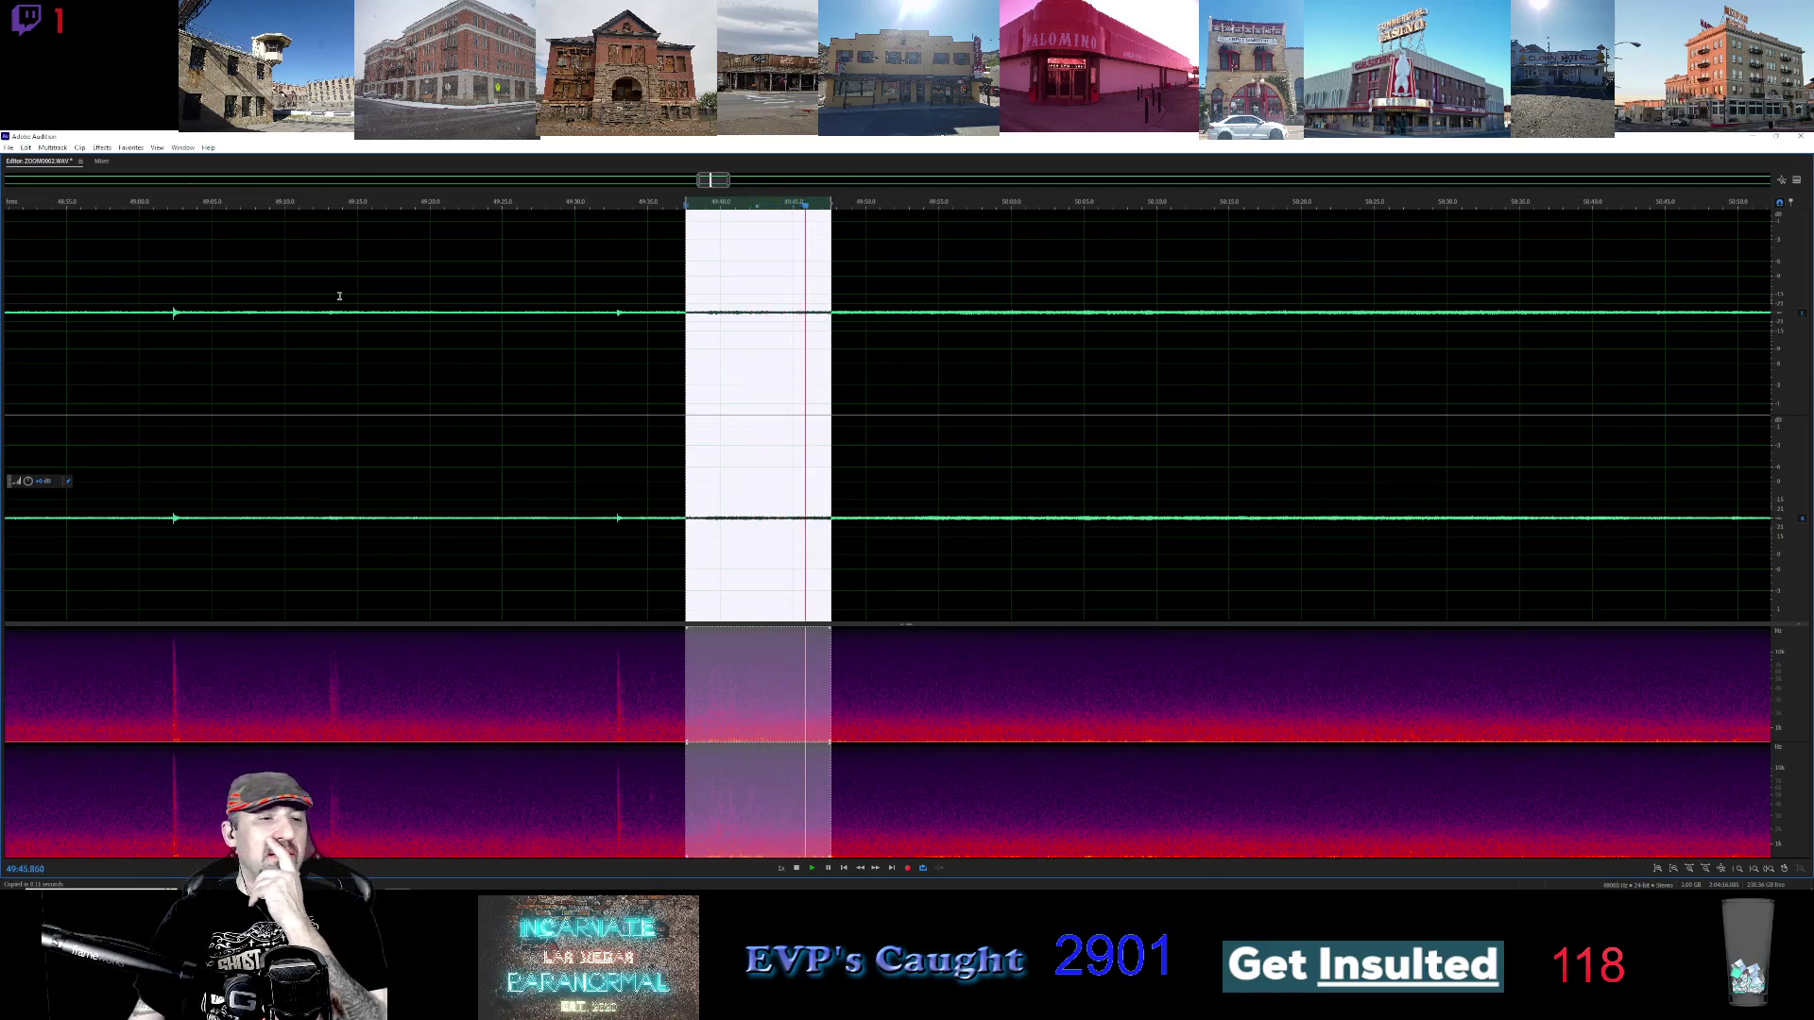
pyautogui.click(101, 147)
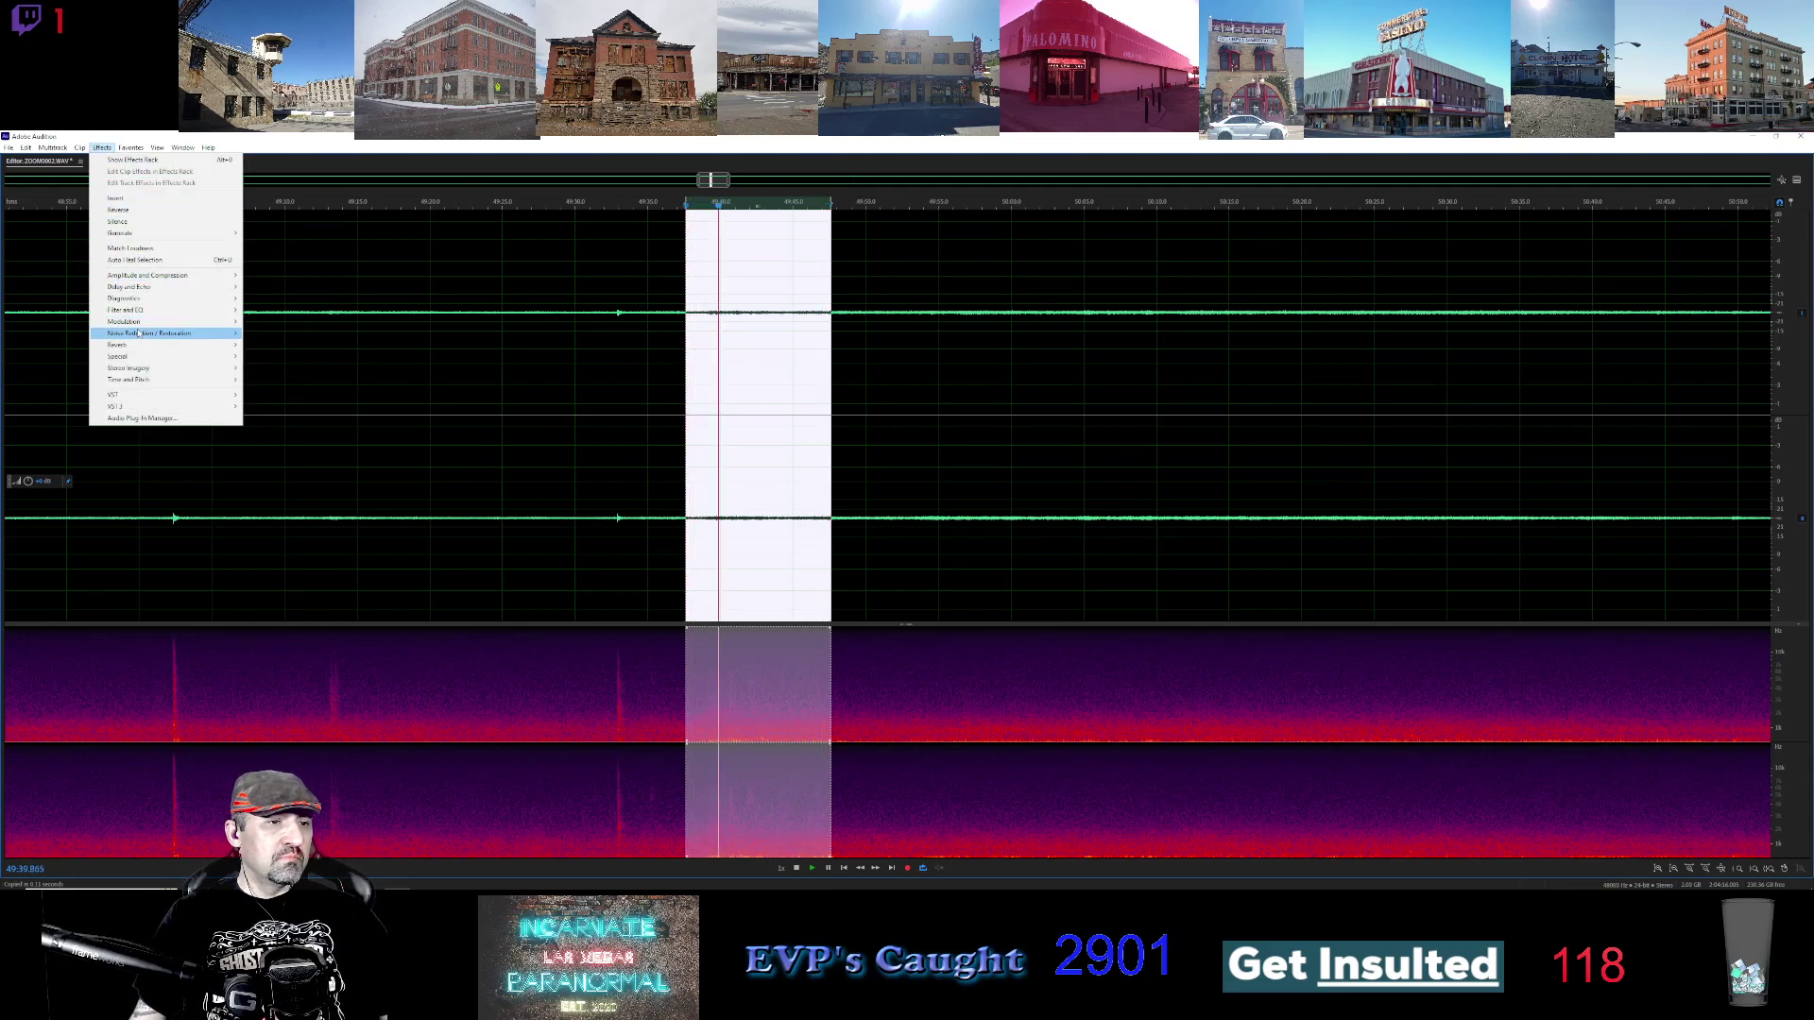
pyautogui.moveTo(147, 338)
pyautogui.click(296, 344)
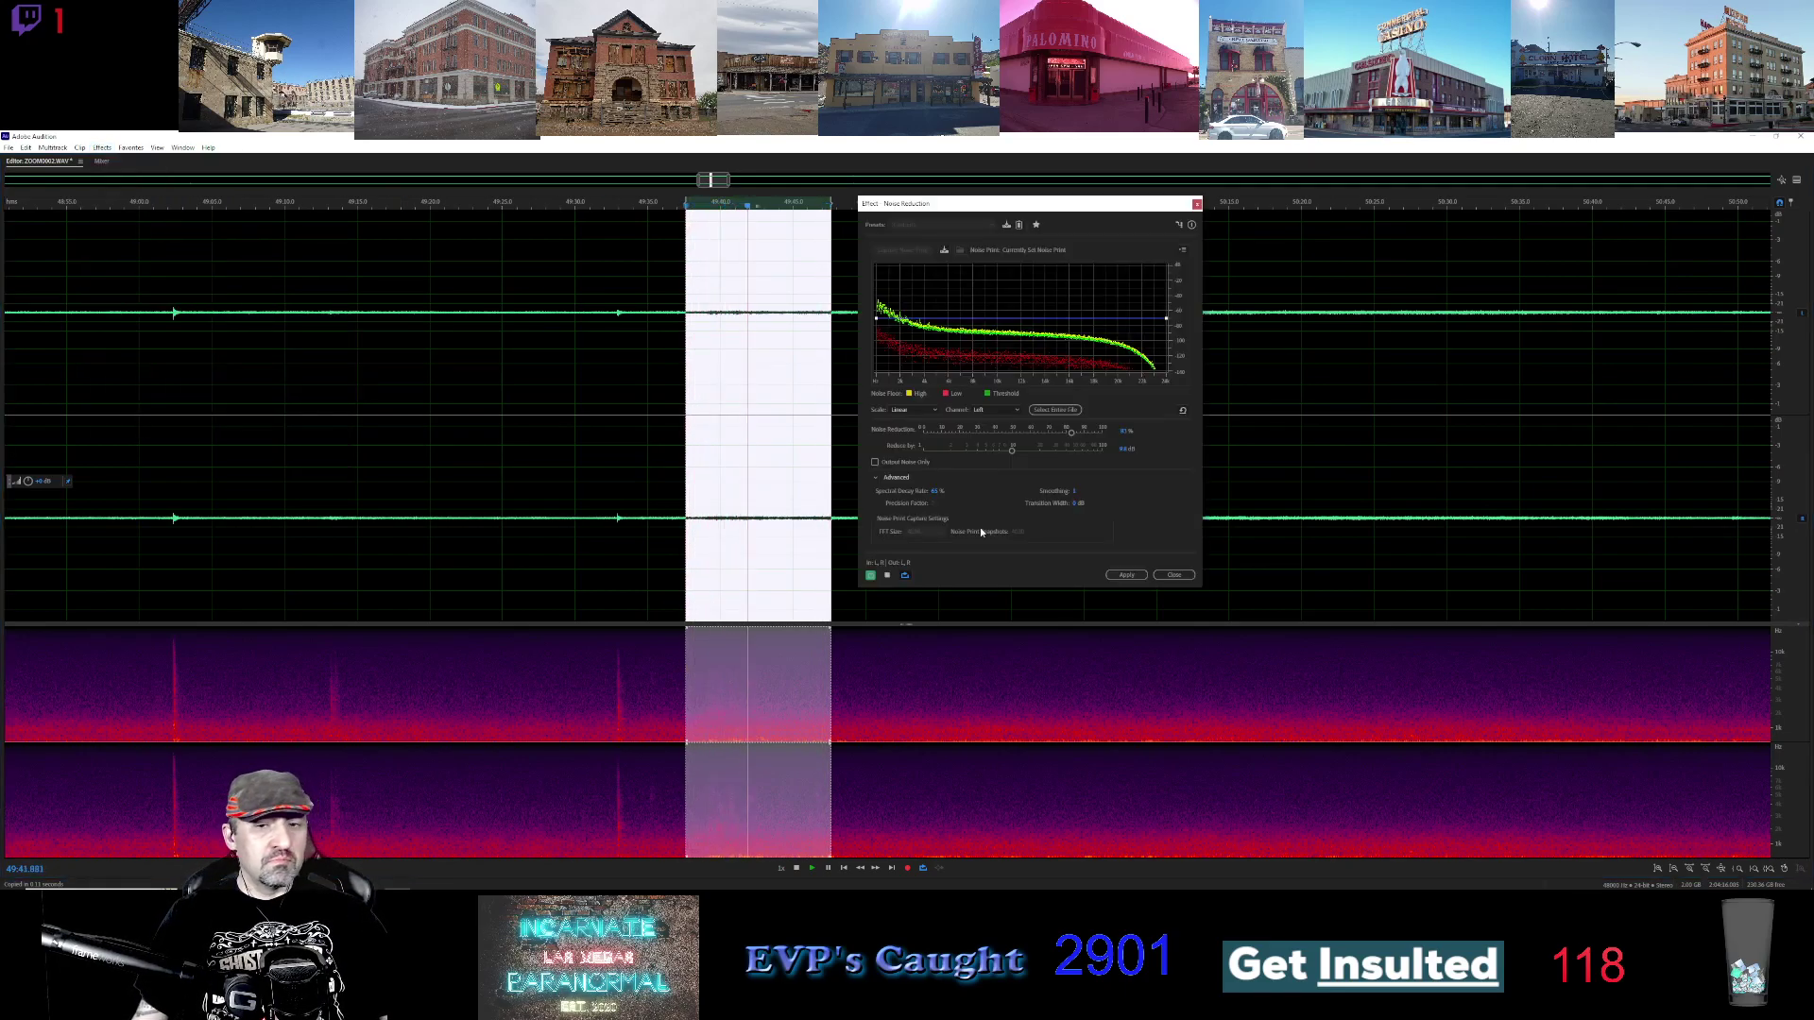
pyautogui.click(886, 575)
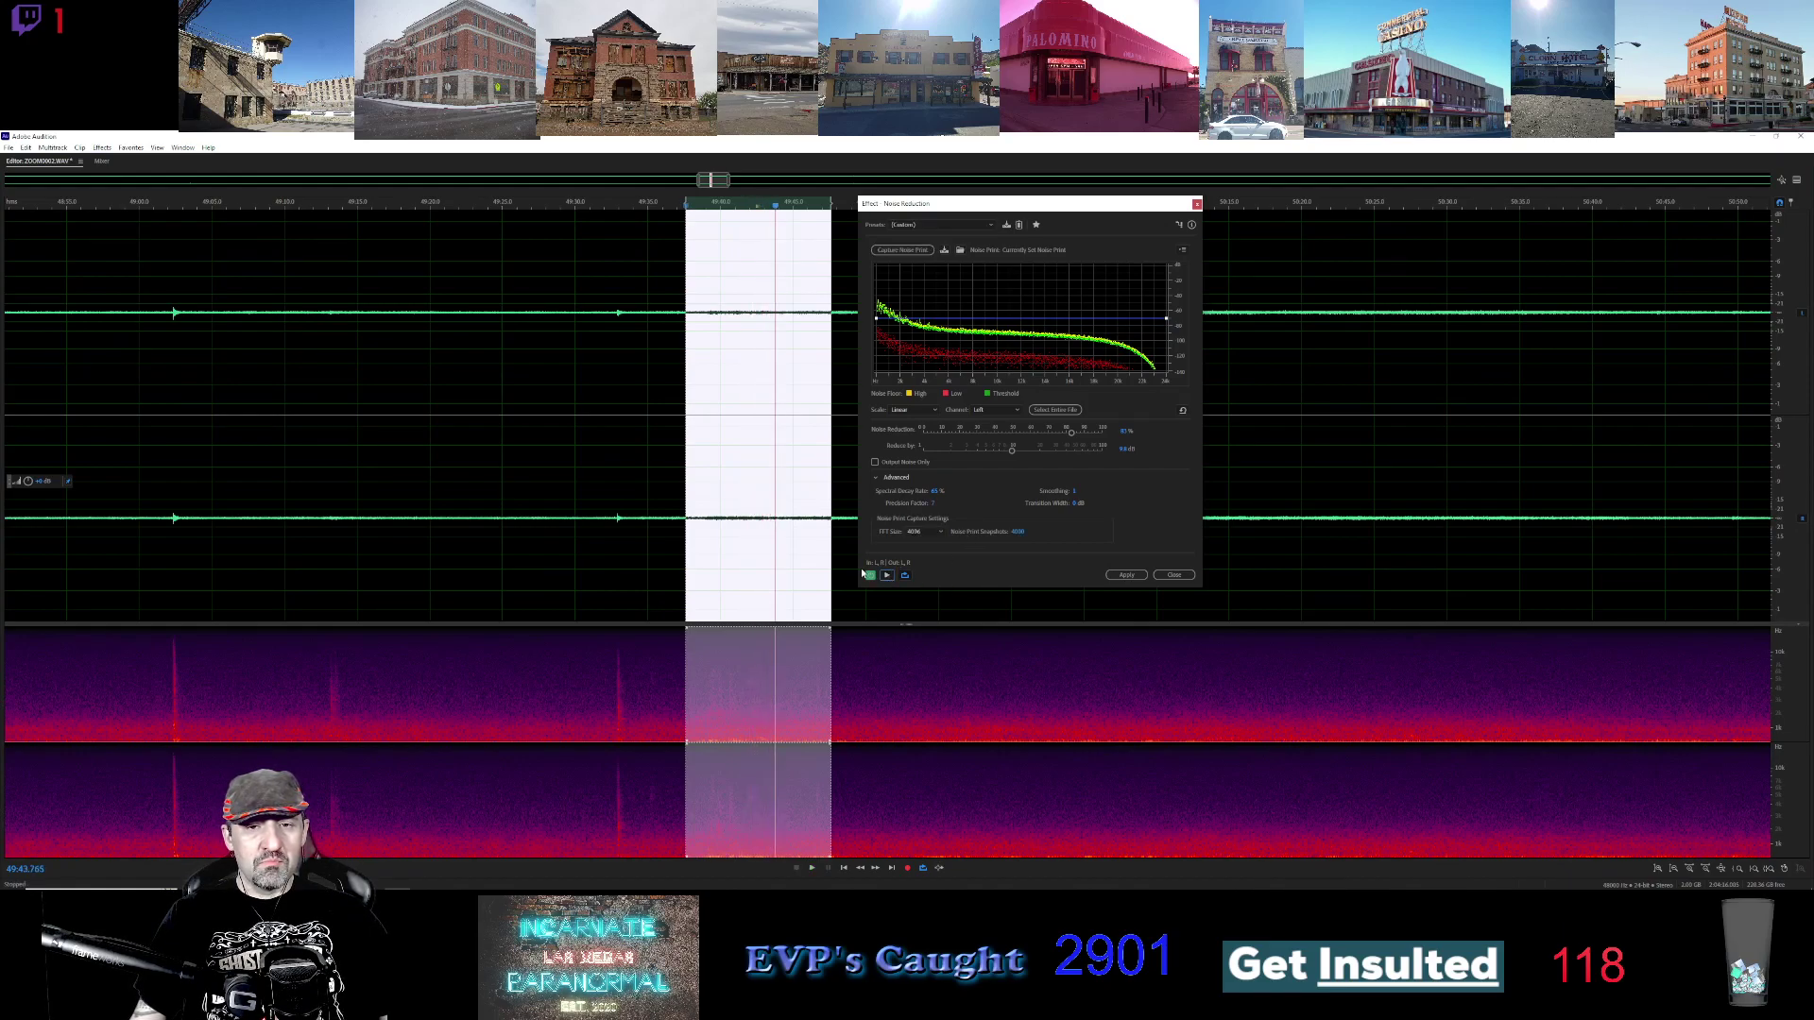
pyautogui.click(901, 250)
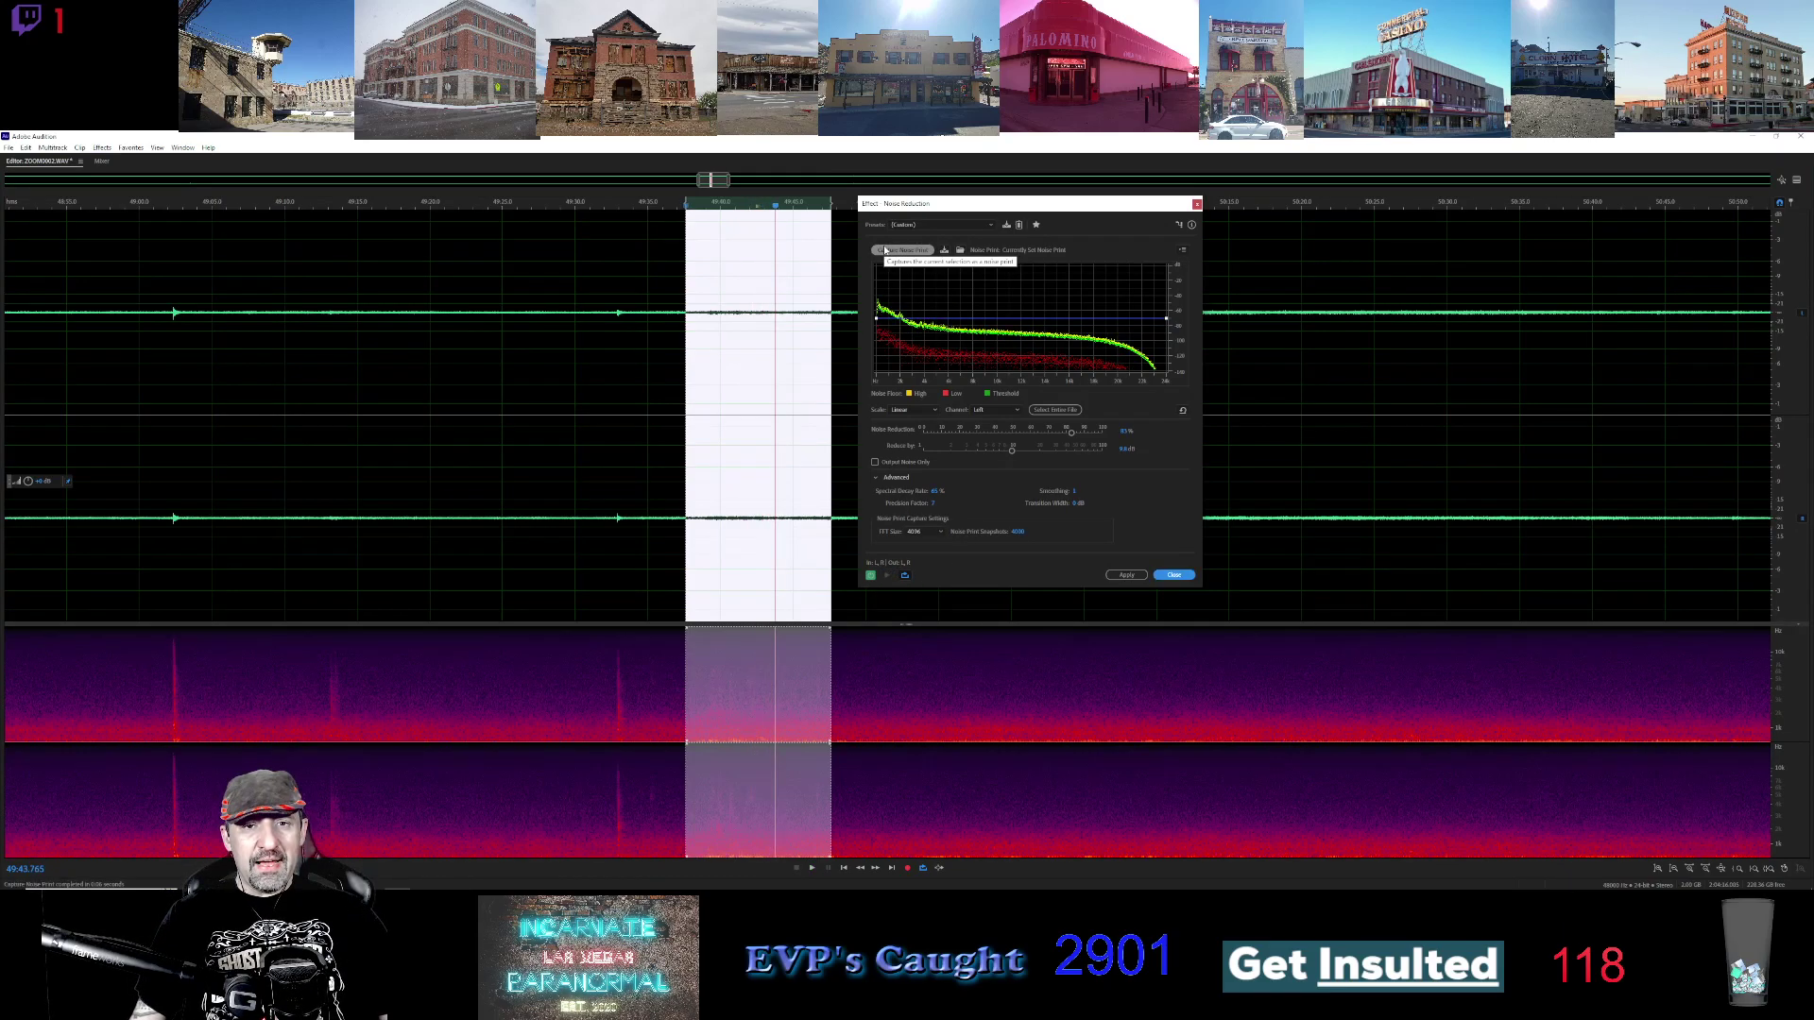
pyautogui.click(1124, 576)
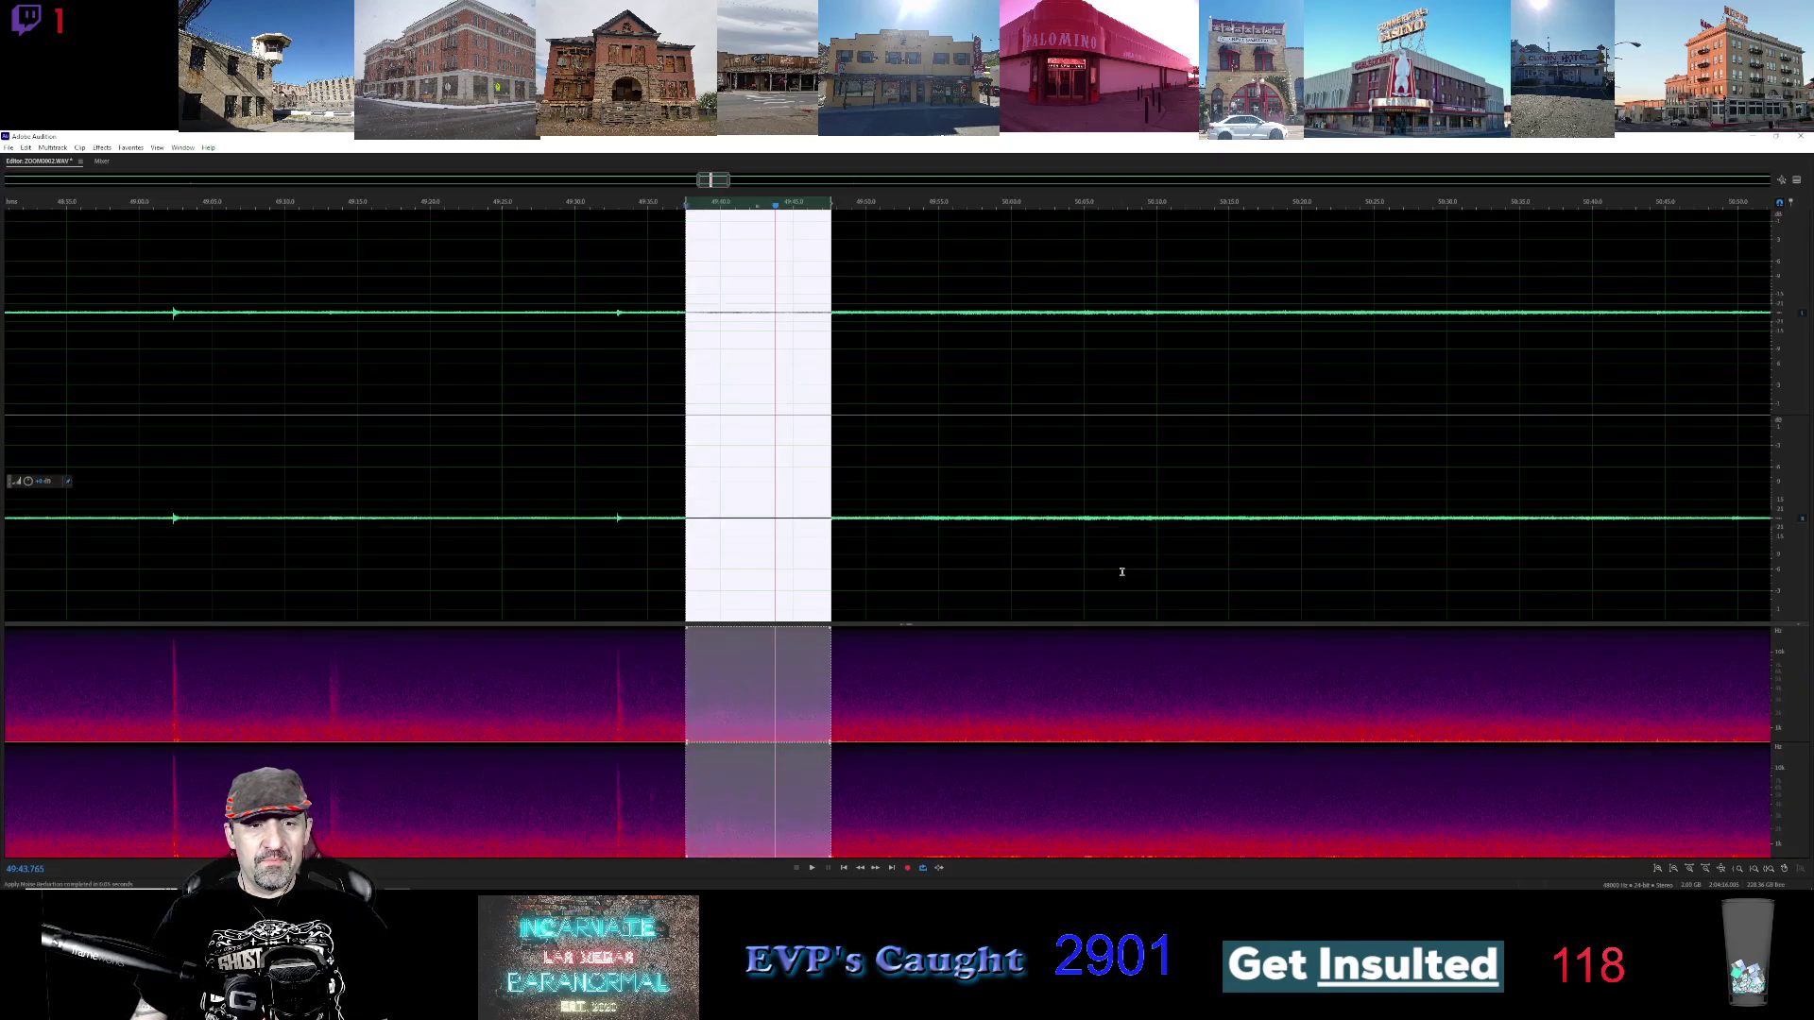
# Apply the Vocal Enhancer effect with the Low Tone option to the passage selected around 49:40
pyautogui.click(102, 149)
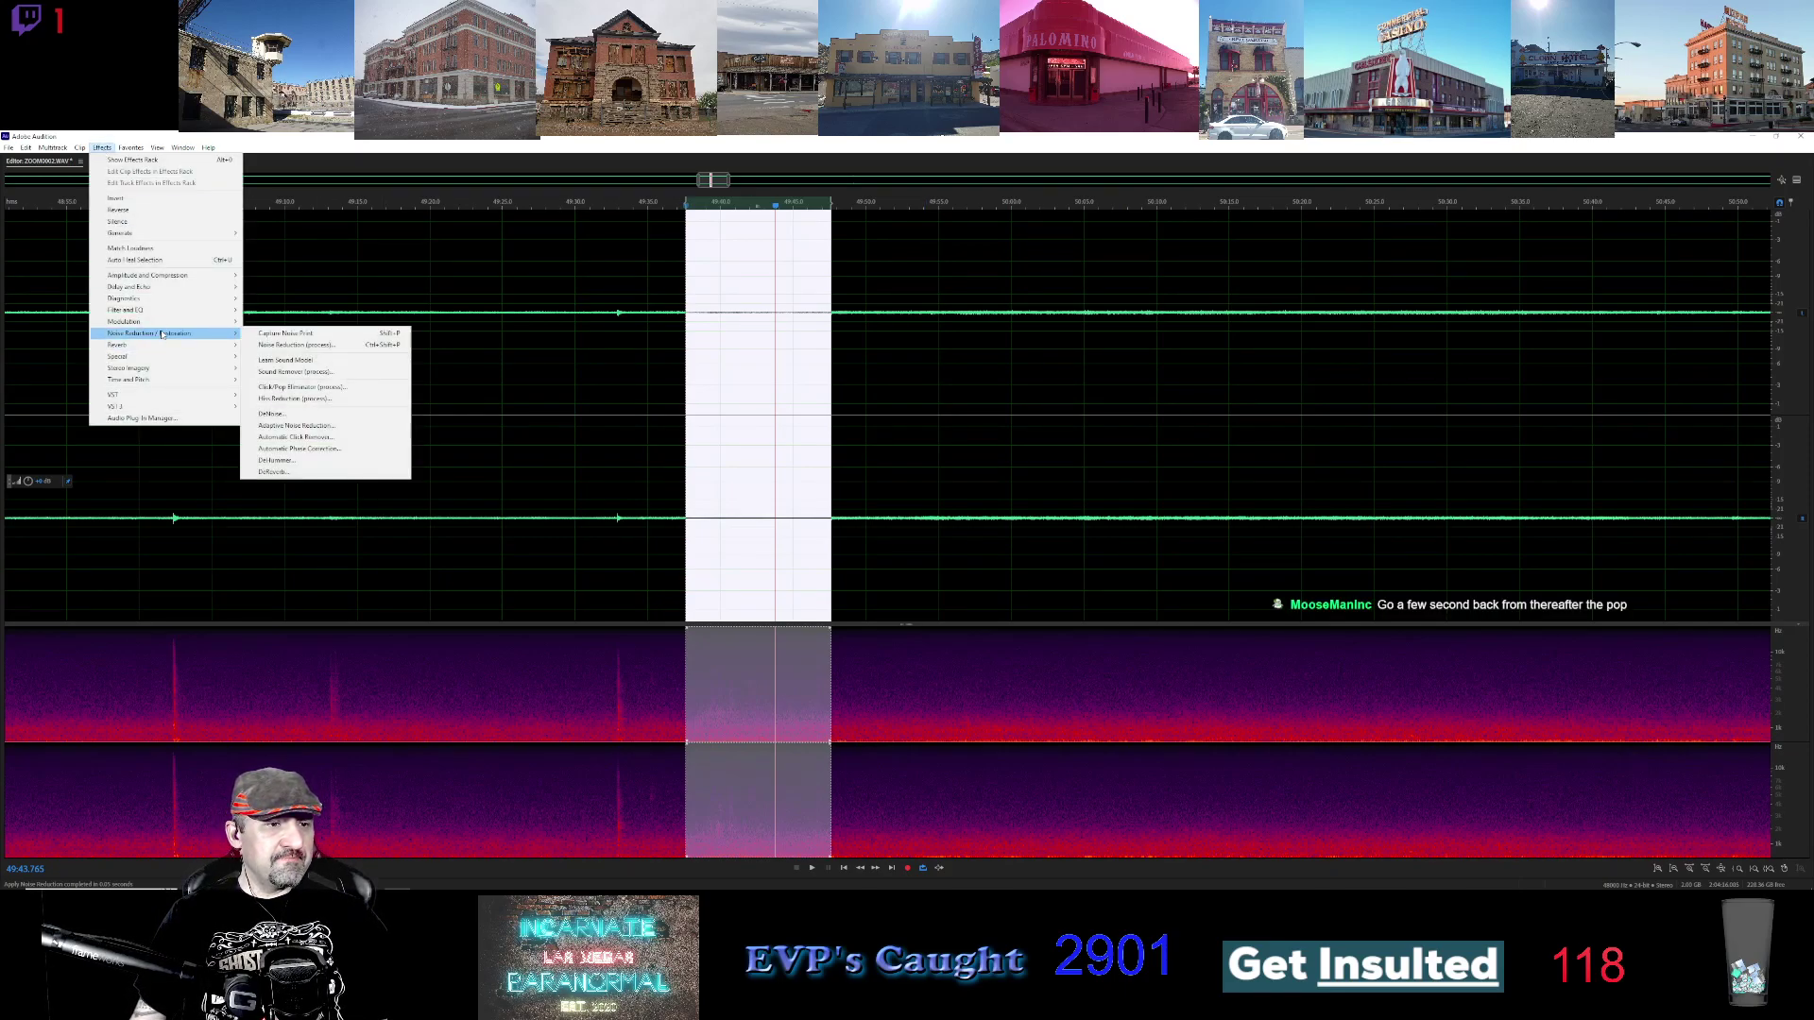
pyautogui.moveTo(157, 357)
pyautogui.click(276, 427)
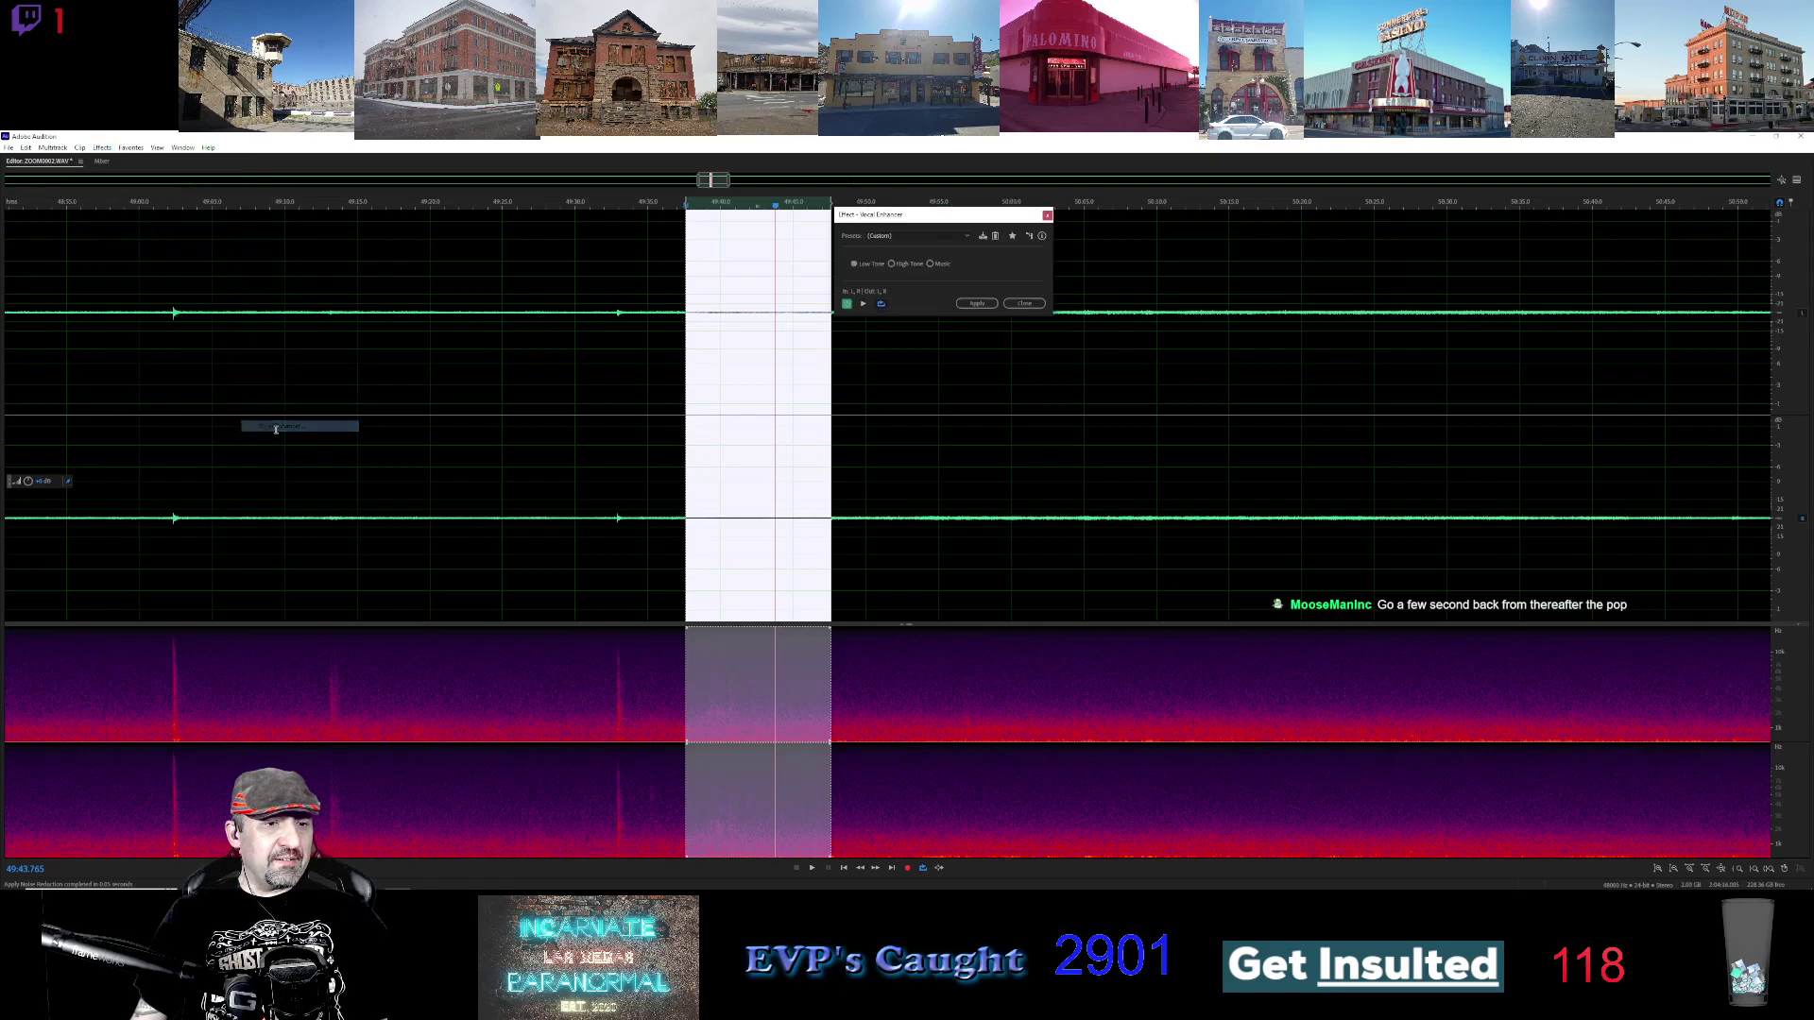
pyautogui.click(977, 303)
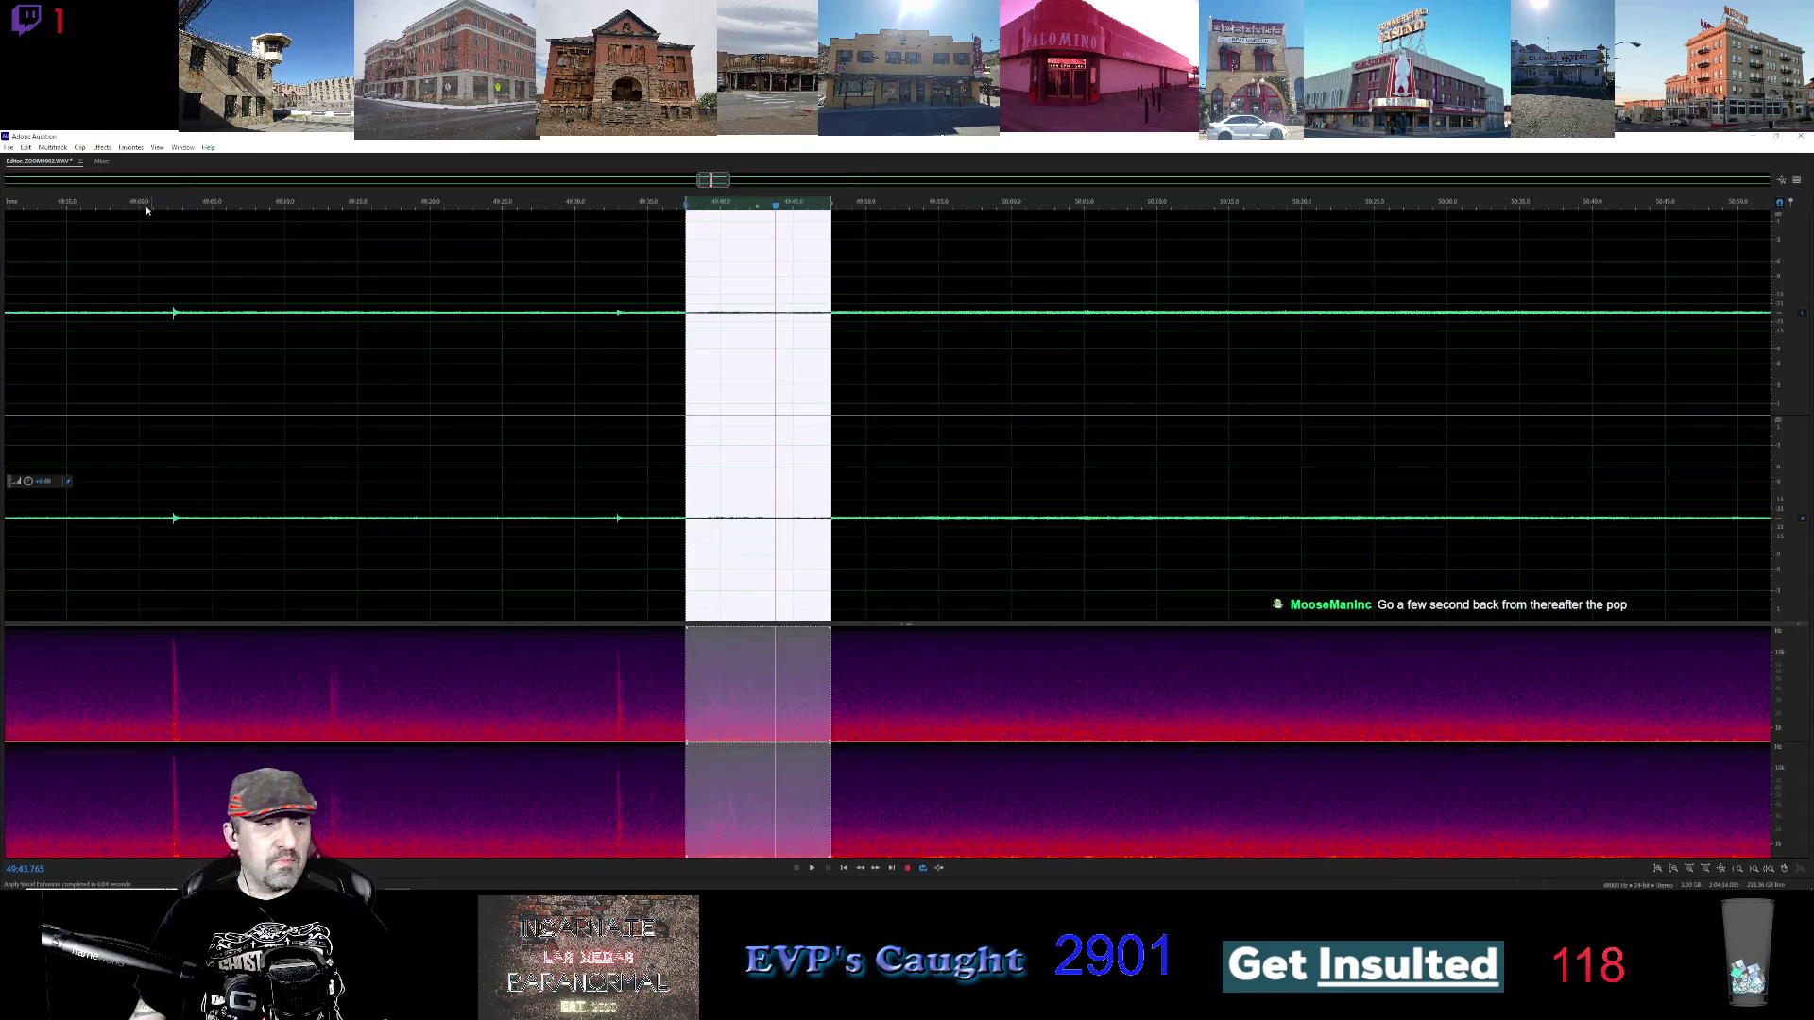
# Apply the Vocal Enhancer with Low Tone a second time to the same selection and play it back
pyautogui.click(98, 149)
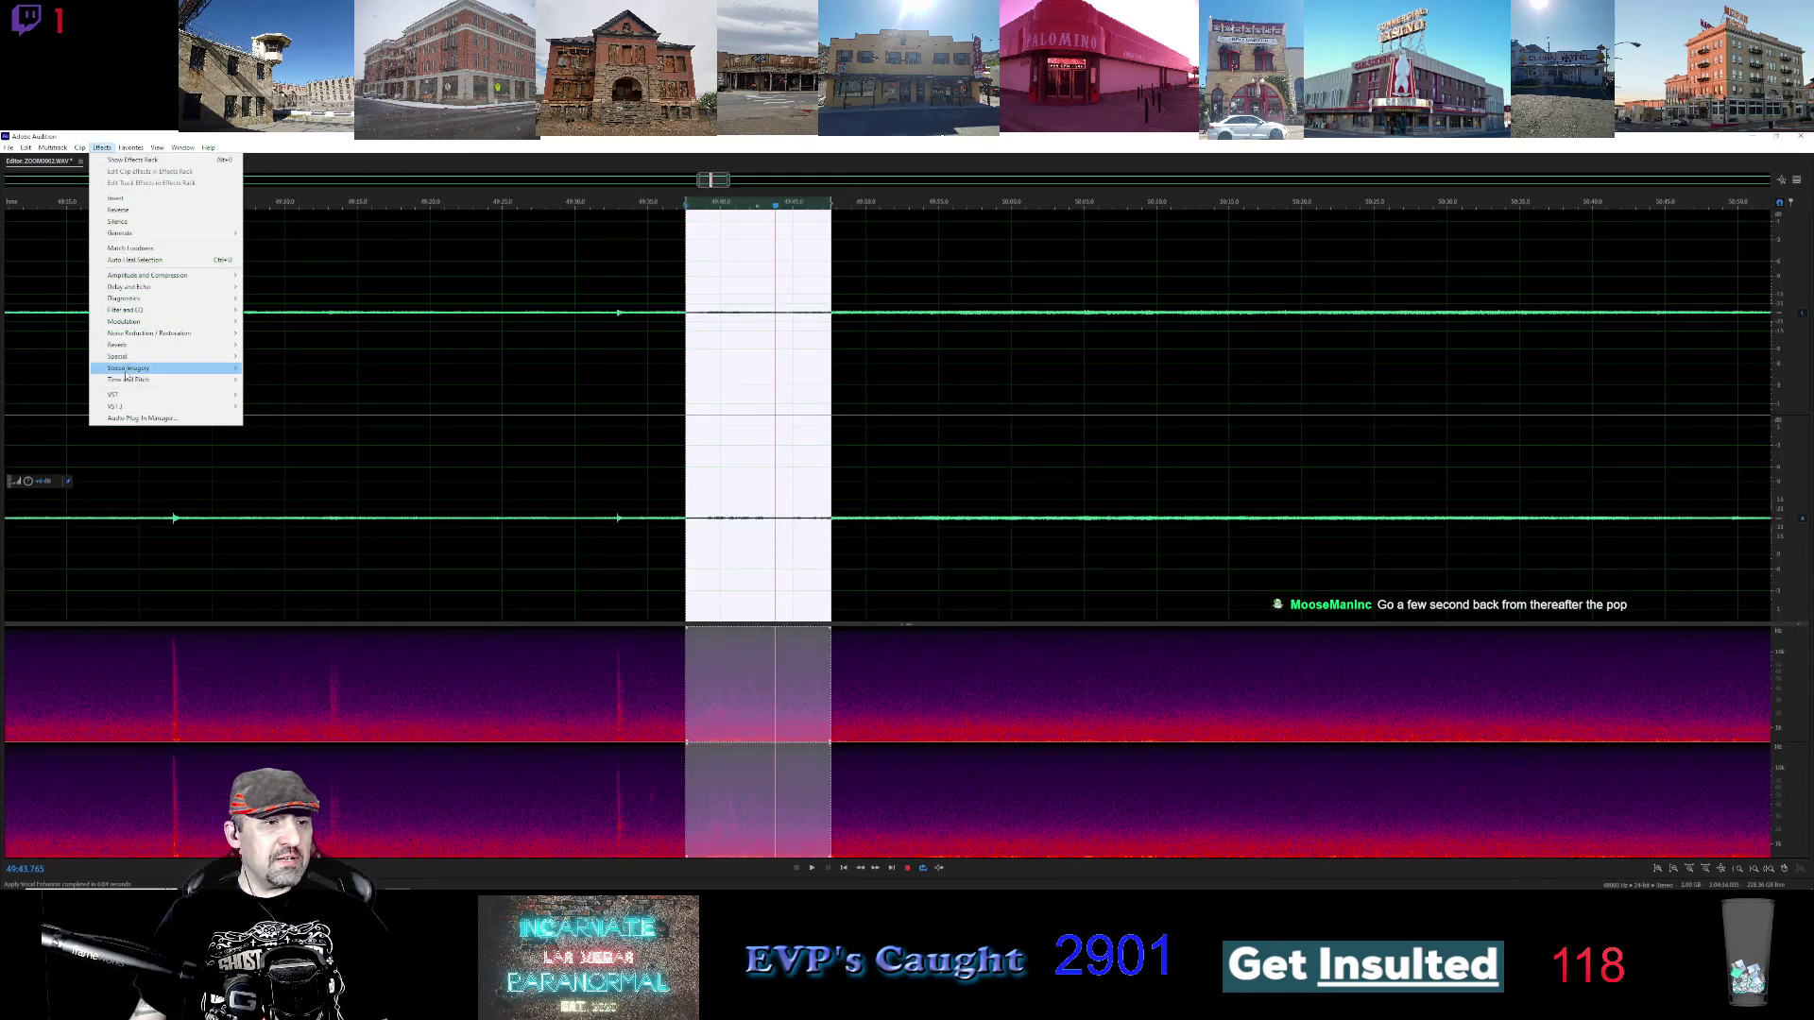
pyautogui.moveTo(152, 357)
pyautogui.click(276, 427)
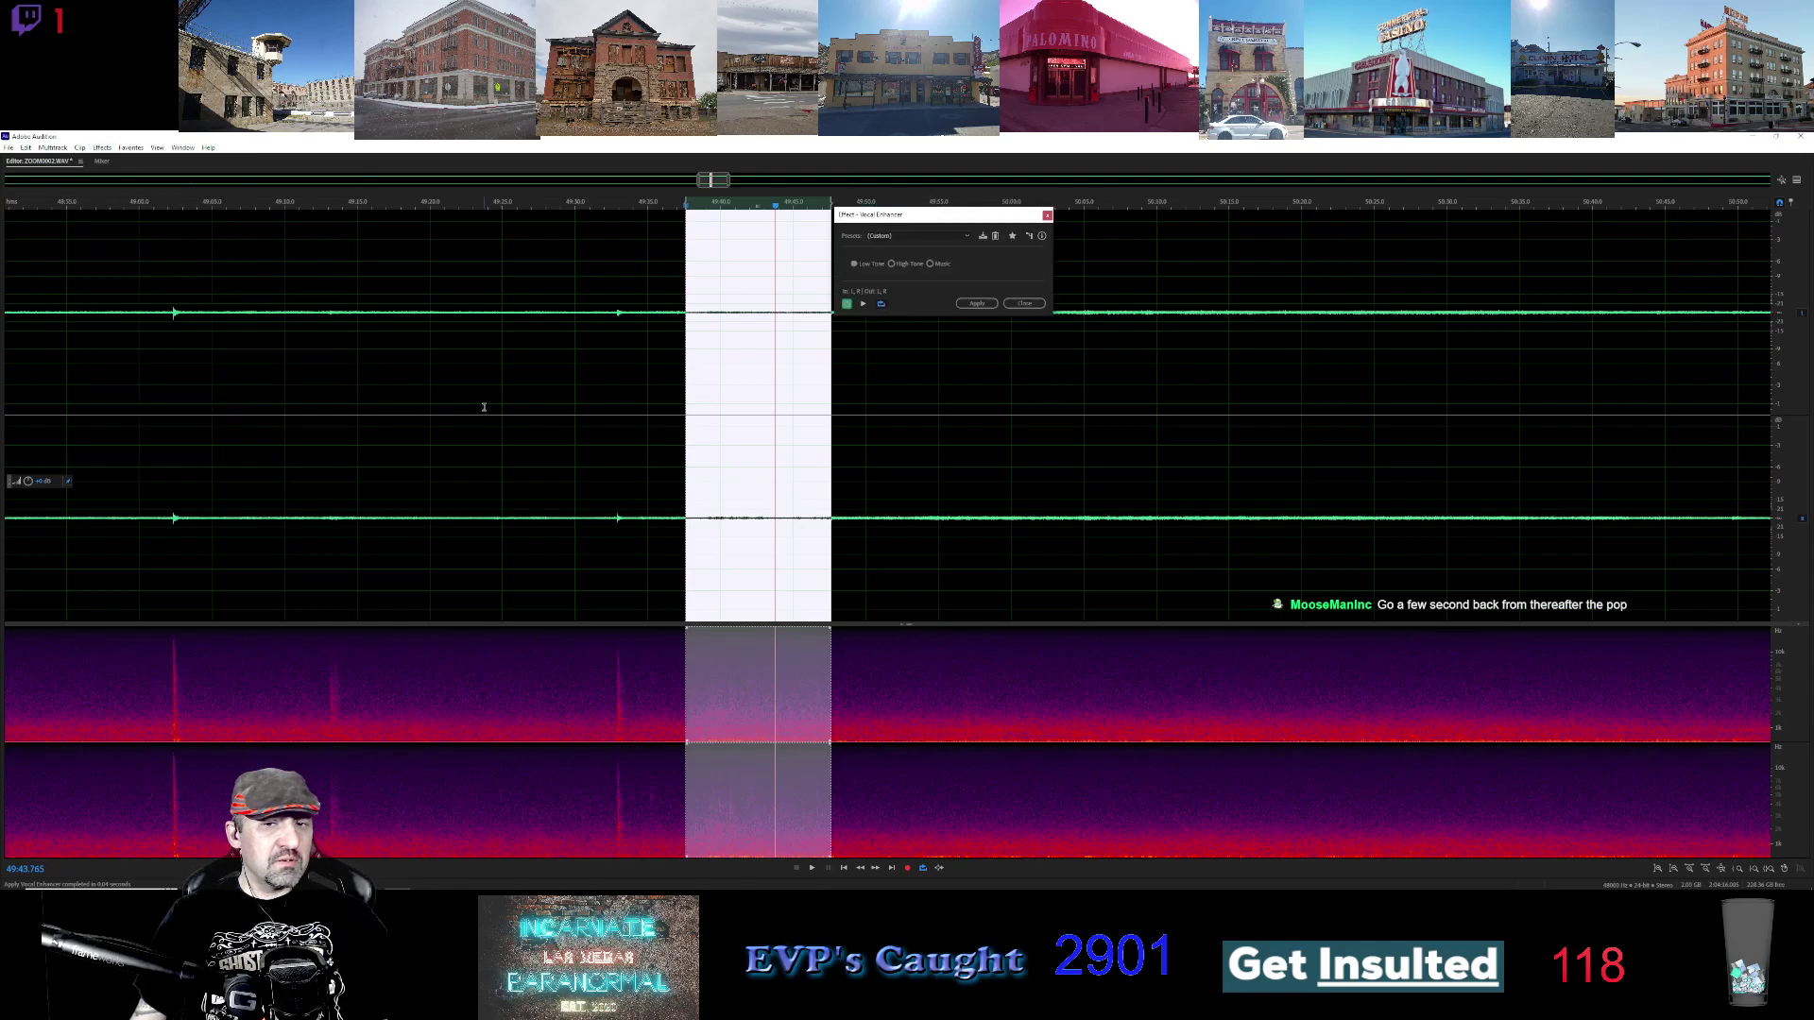
pyautogui.click(990, 303)
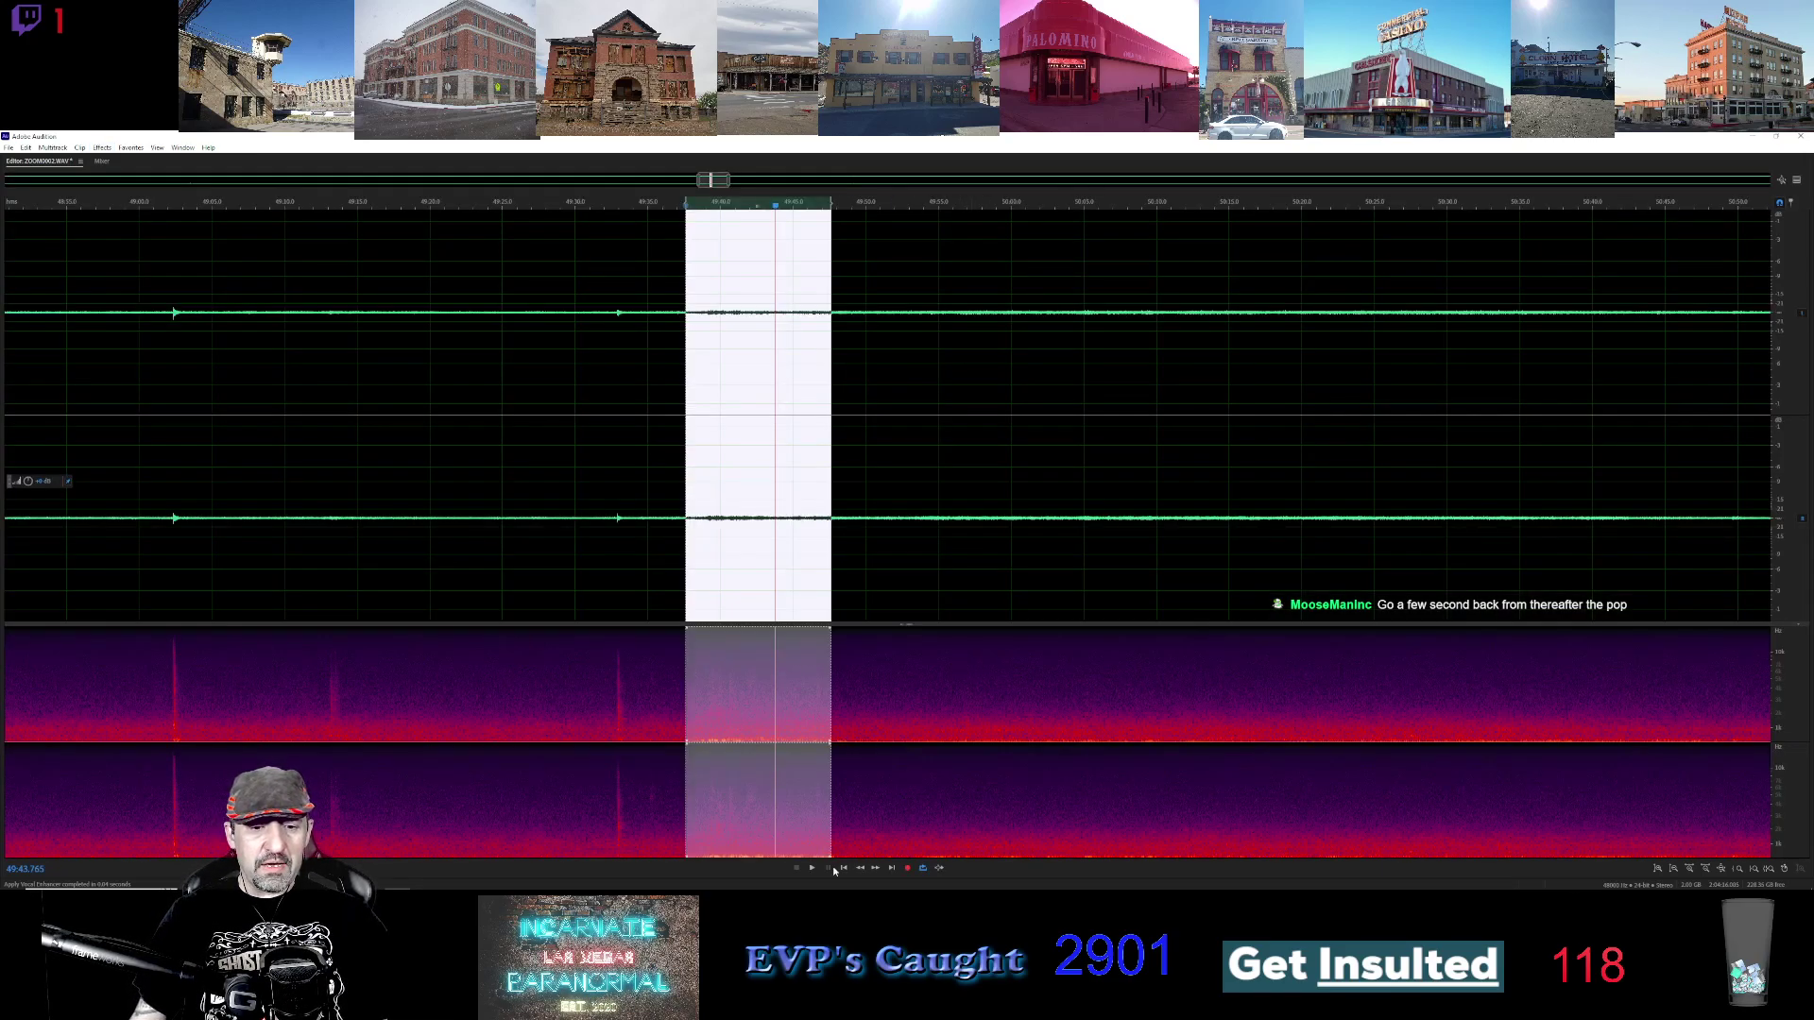
pyautogui.click(812, 868)
pyautogui.scroll(2, 792, 732)
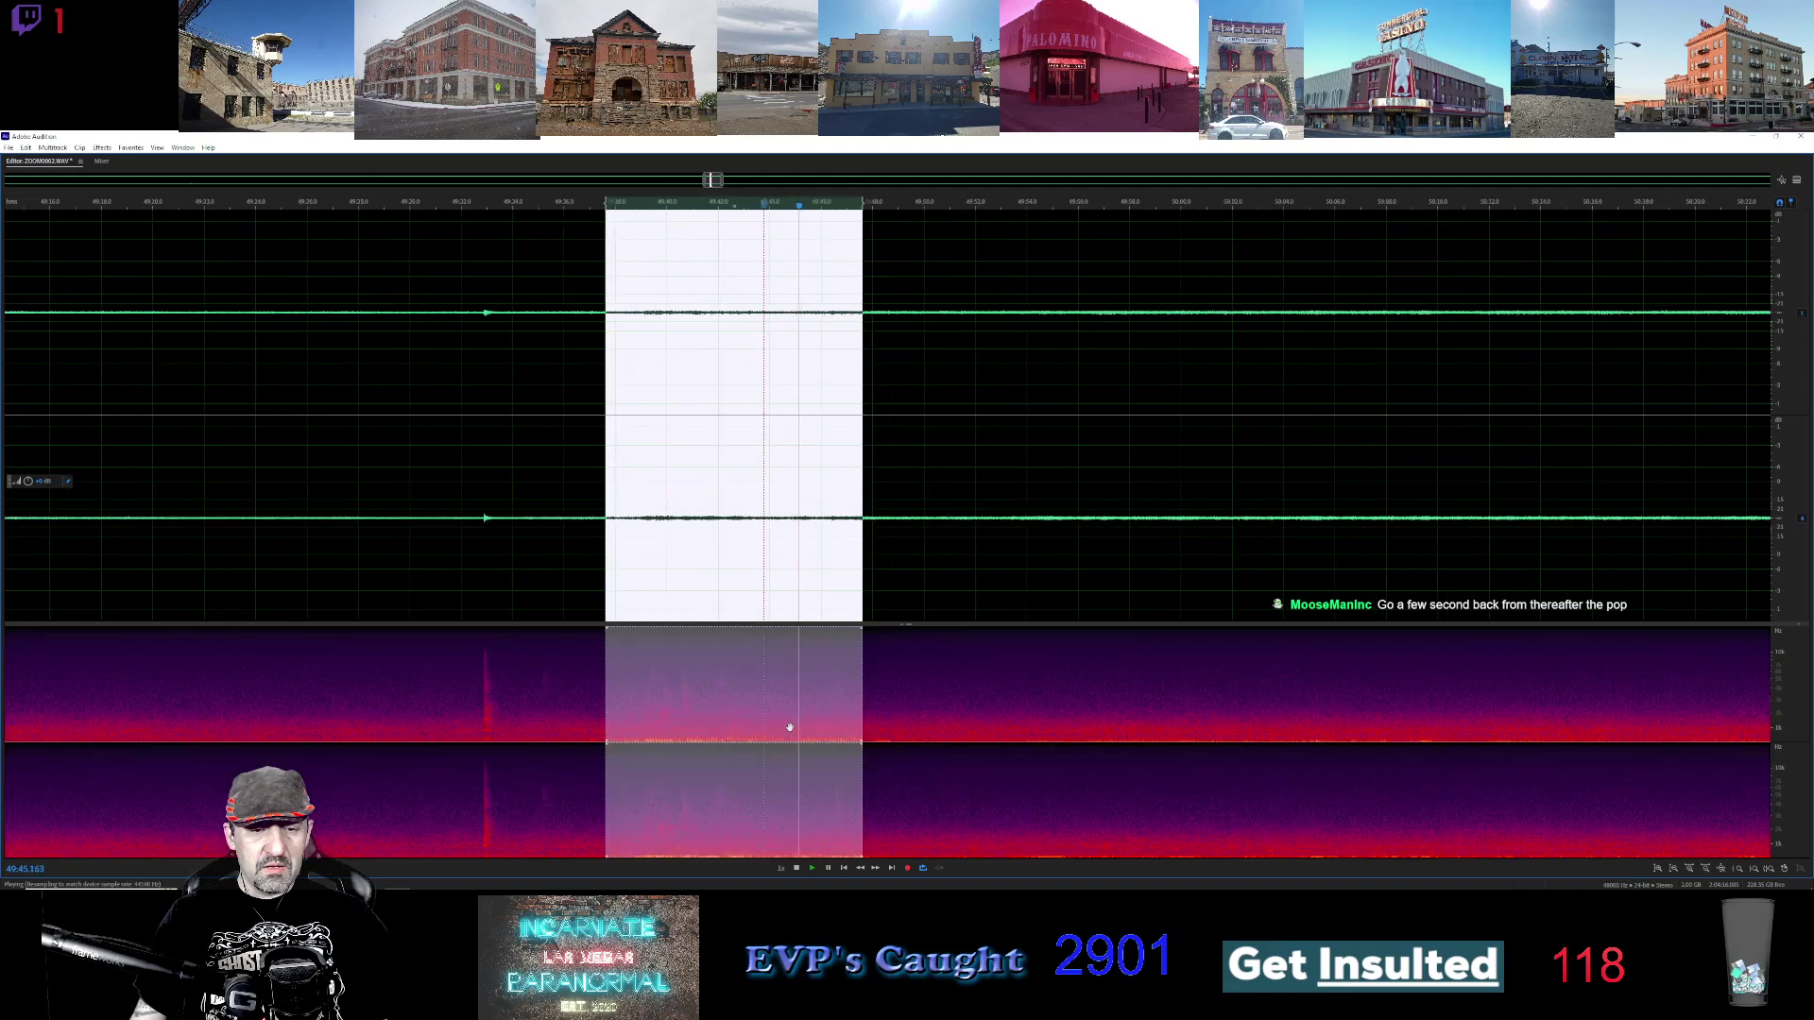
# Extend the start of the looped selection back to about 49:34 and listen to it
pyautogui.scroll(1, 791, 723)
pyautogui.scroll(-1, 777, 708)
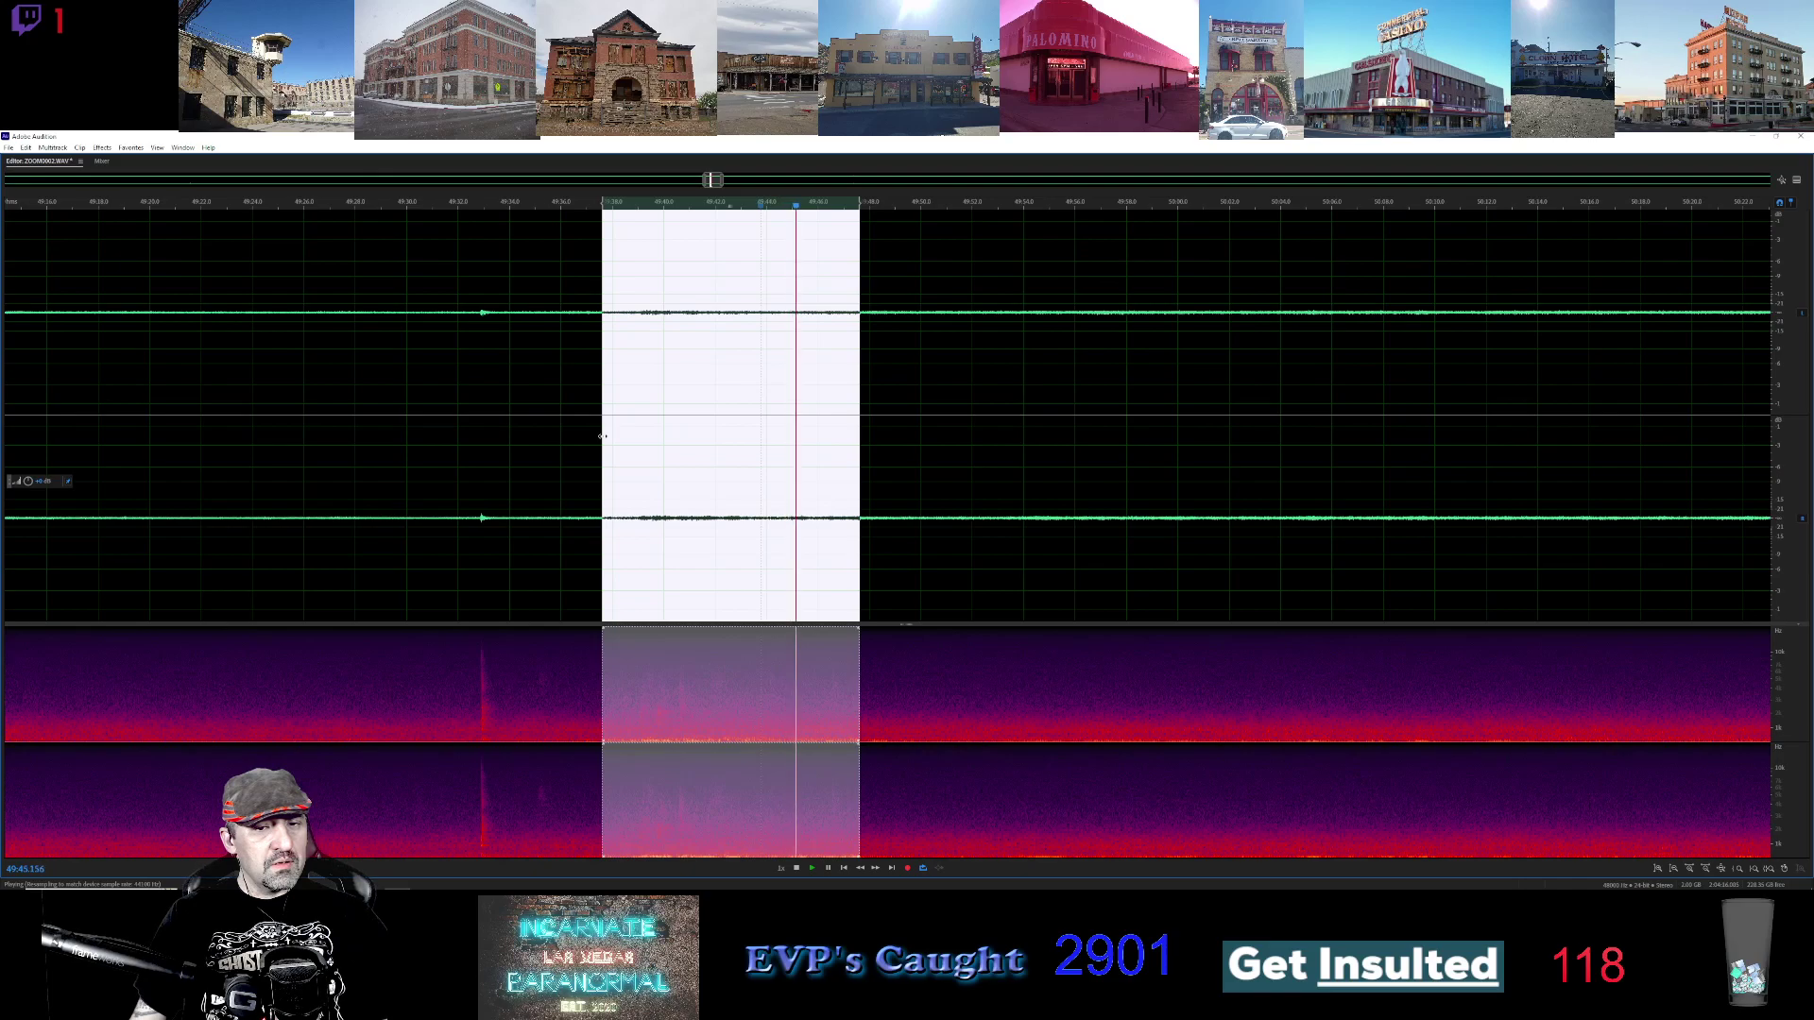
pyautogui.moveTo(599, 436); pyautogui.dragTo(512, 437)
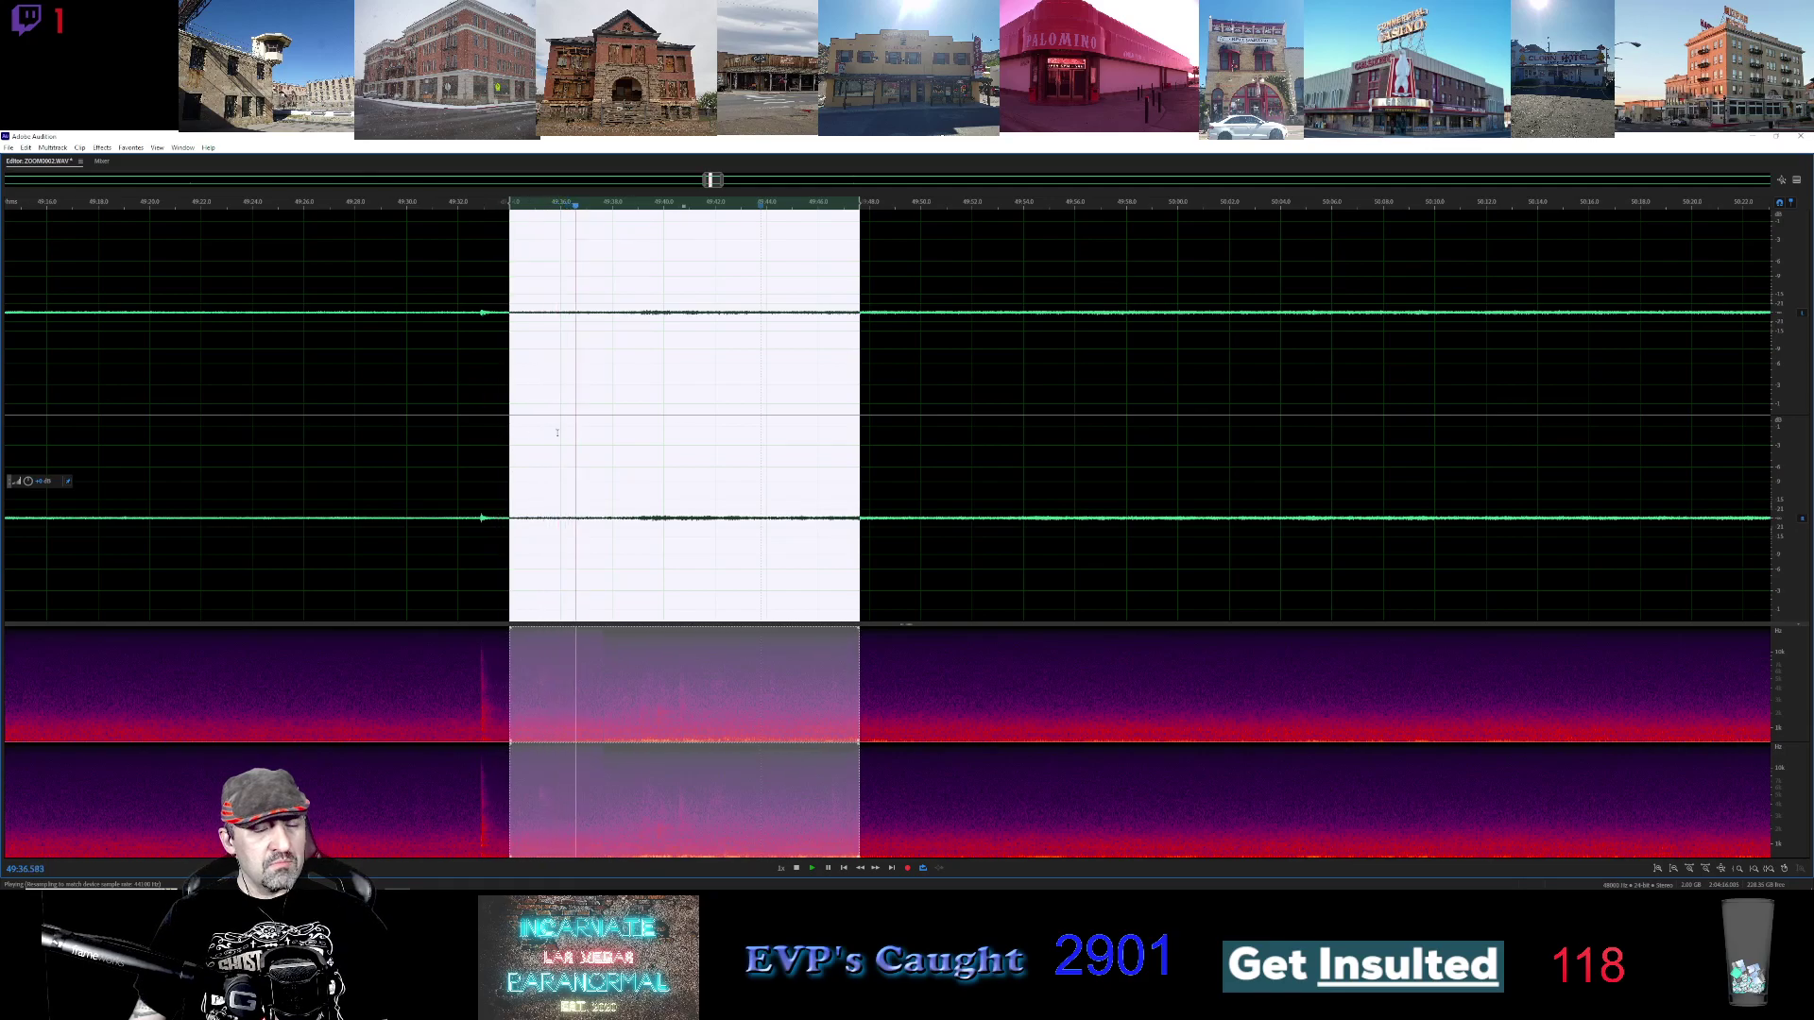
# Undo the Vocal Enhancer and Noise Reduction edits made to the passage around 49:40
pyautogui.click(26, 148)
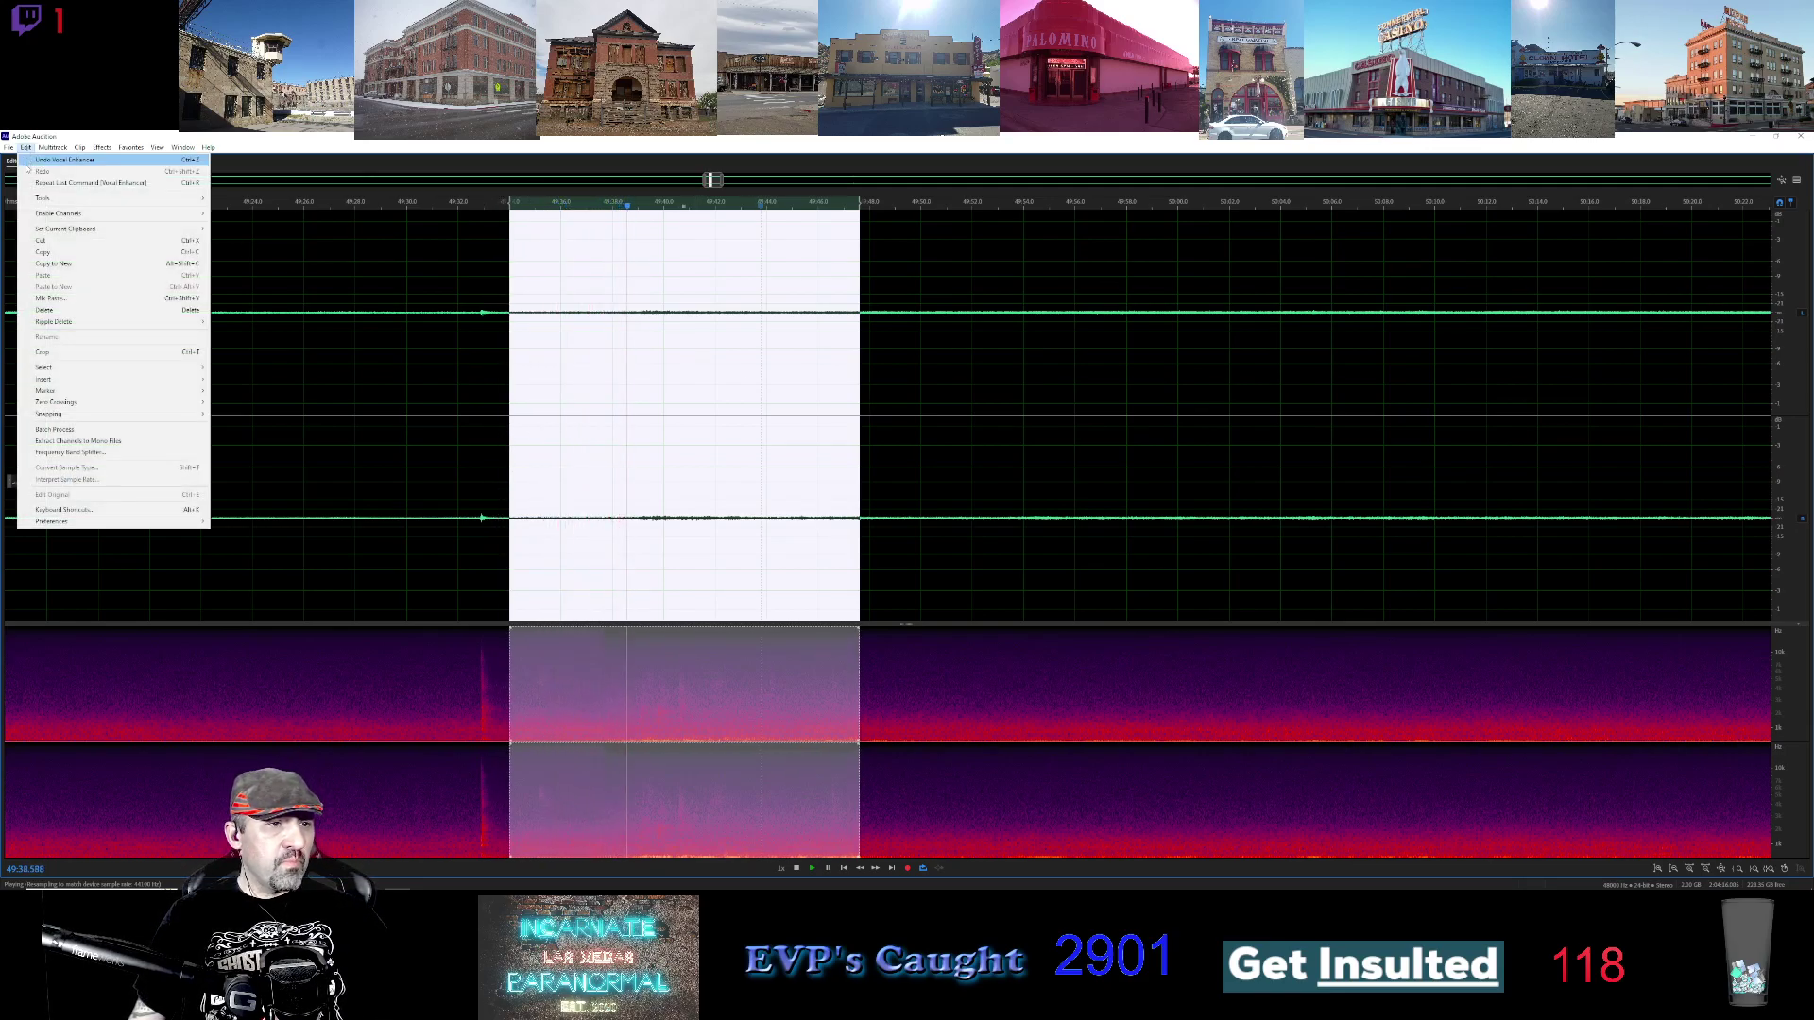
pyautogui.click(31, 164)
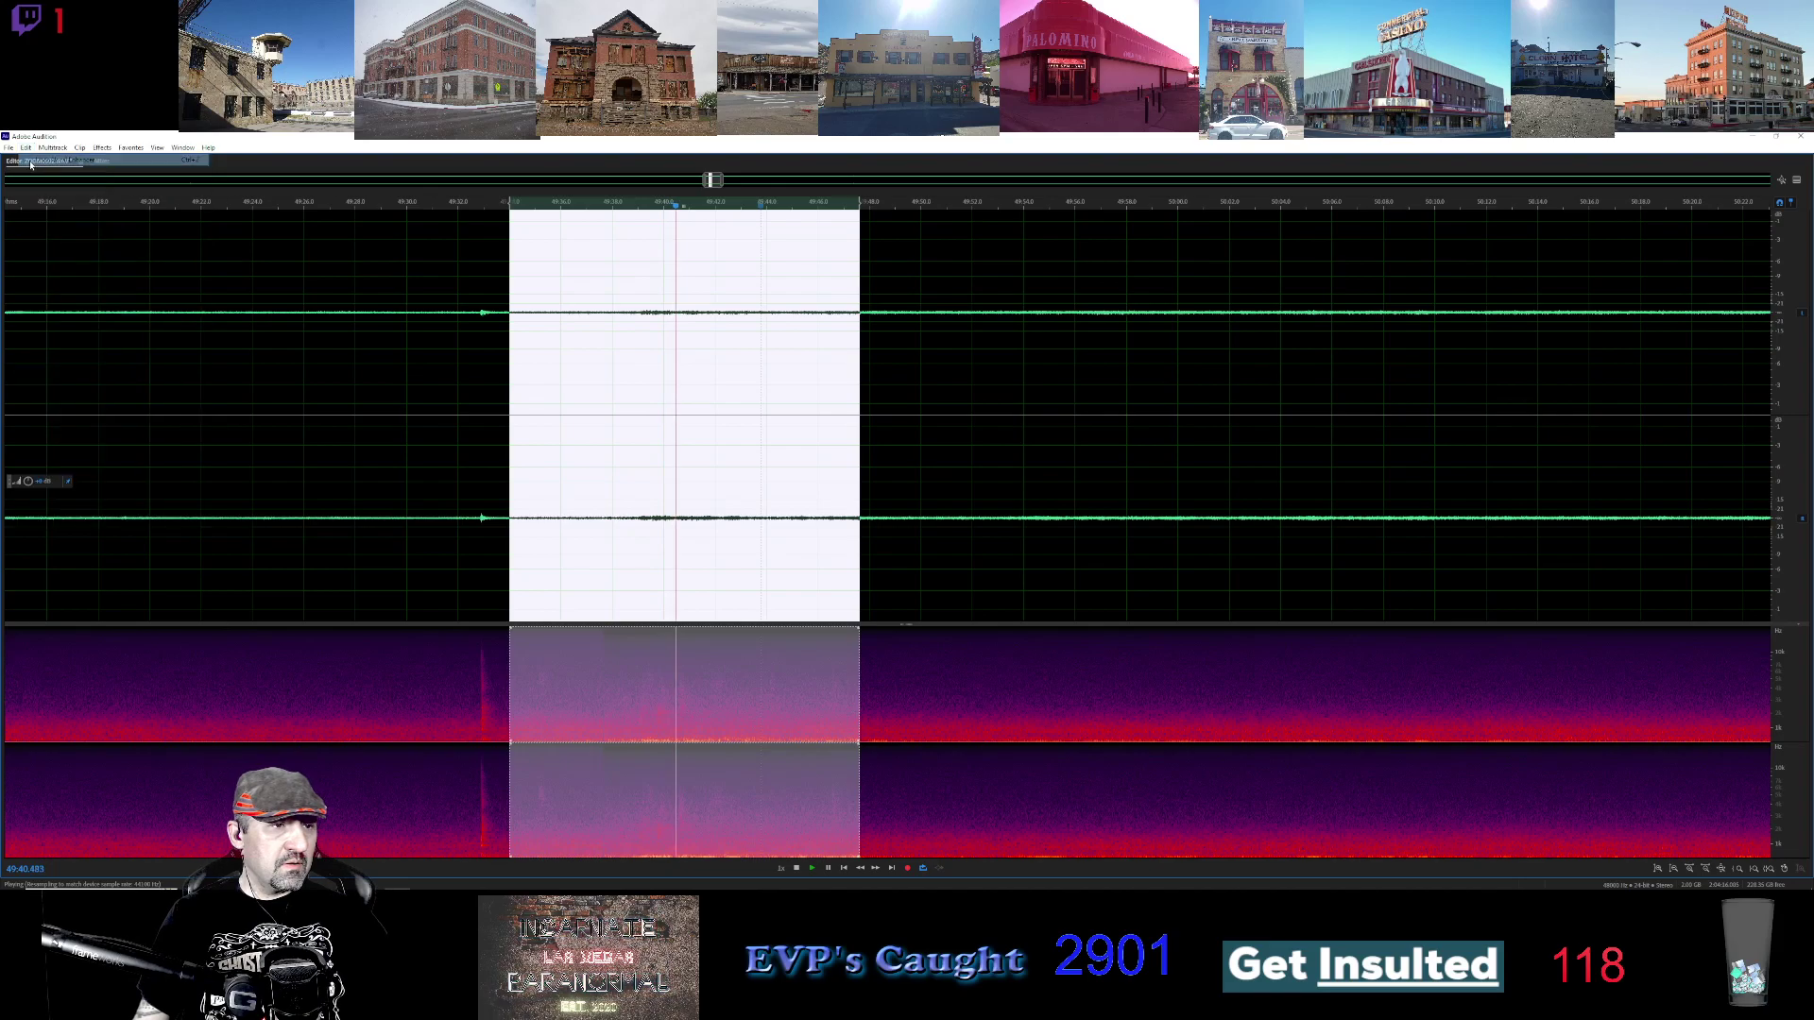
pyautogui.click(25, 147)
pyautogui.click(25, 148)
pyautogui.click(26, 148)
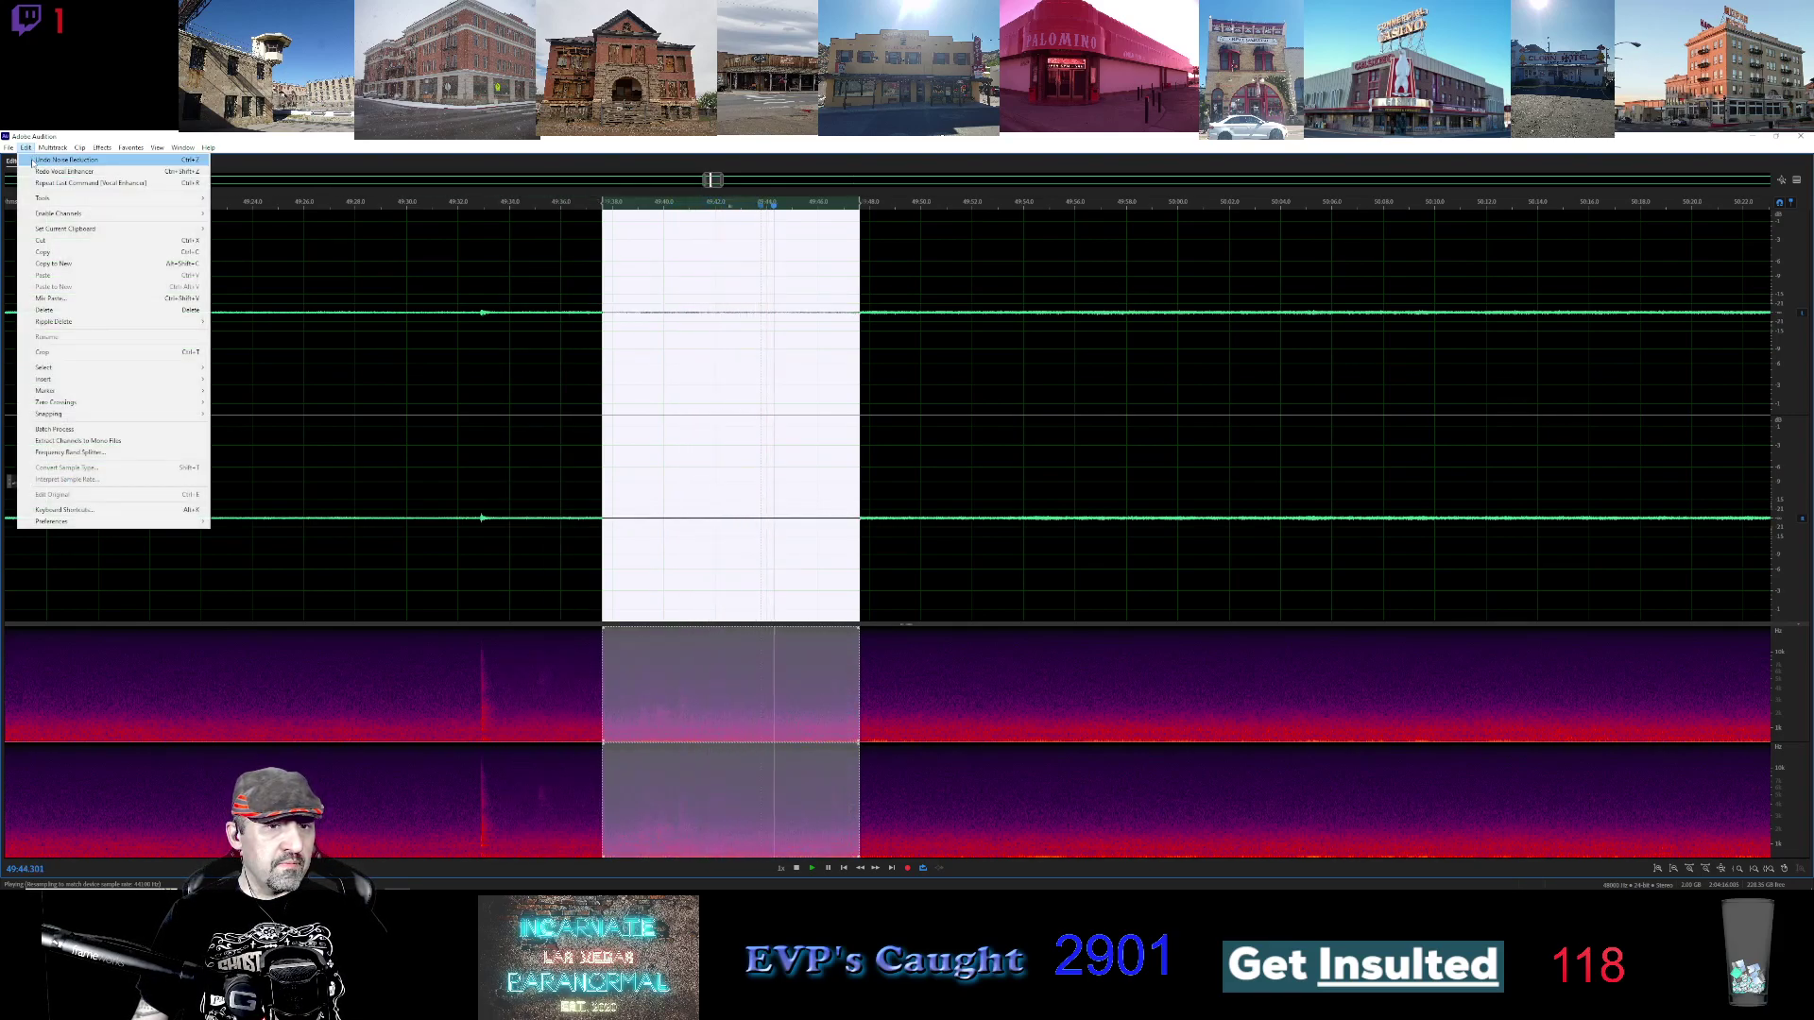
pyautogui.click(31, 163)
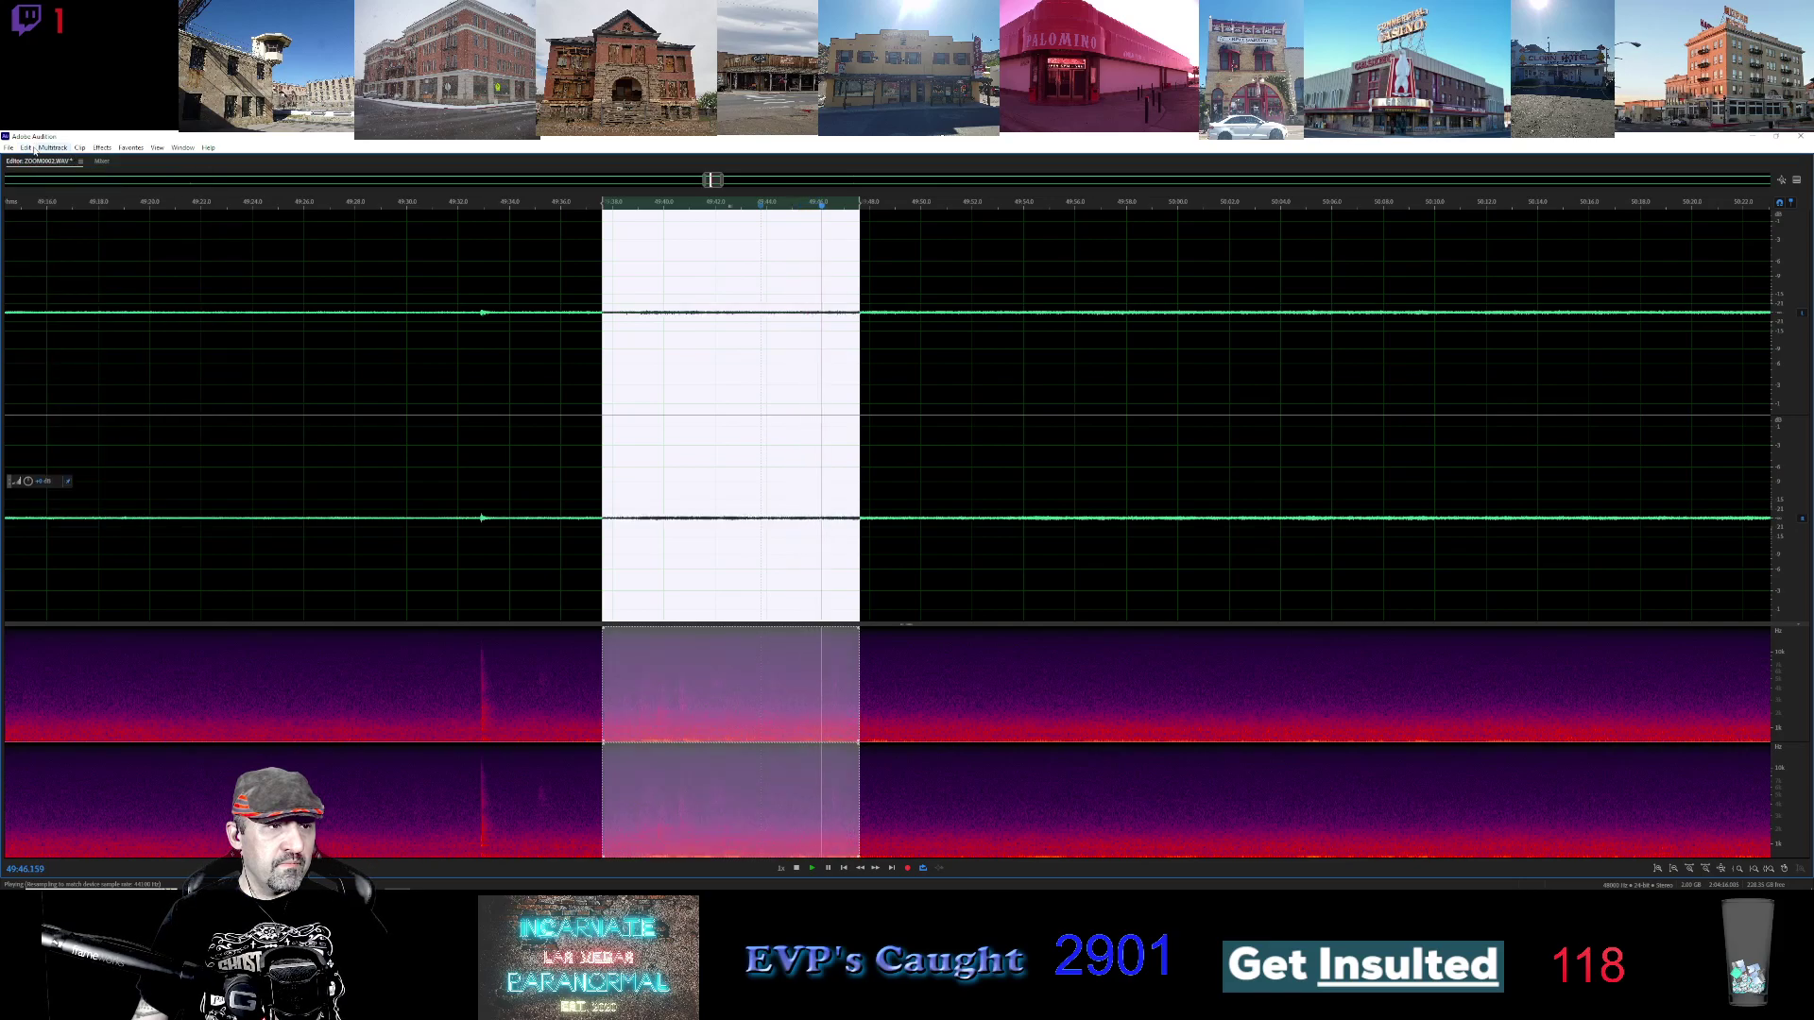
pyautogui.click(25, 147)
pyautogui.click(39, 161)
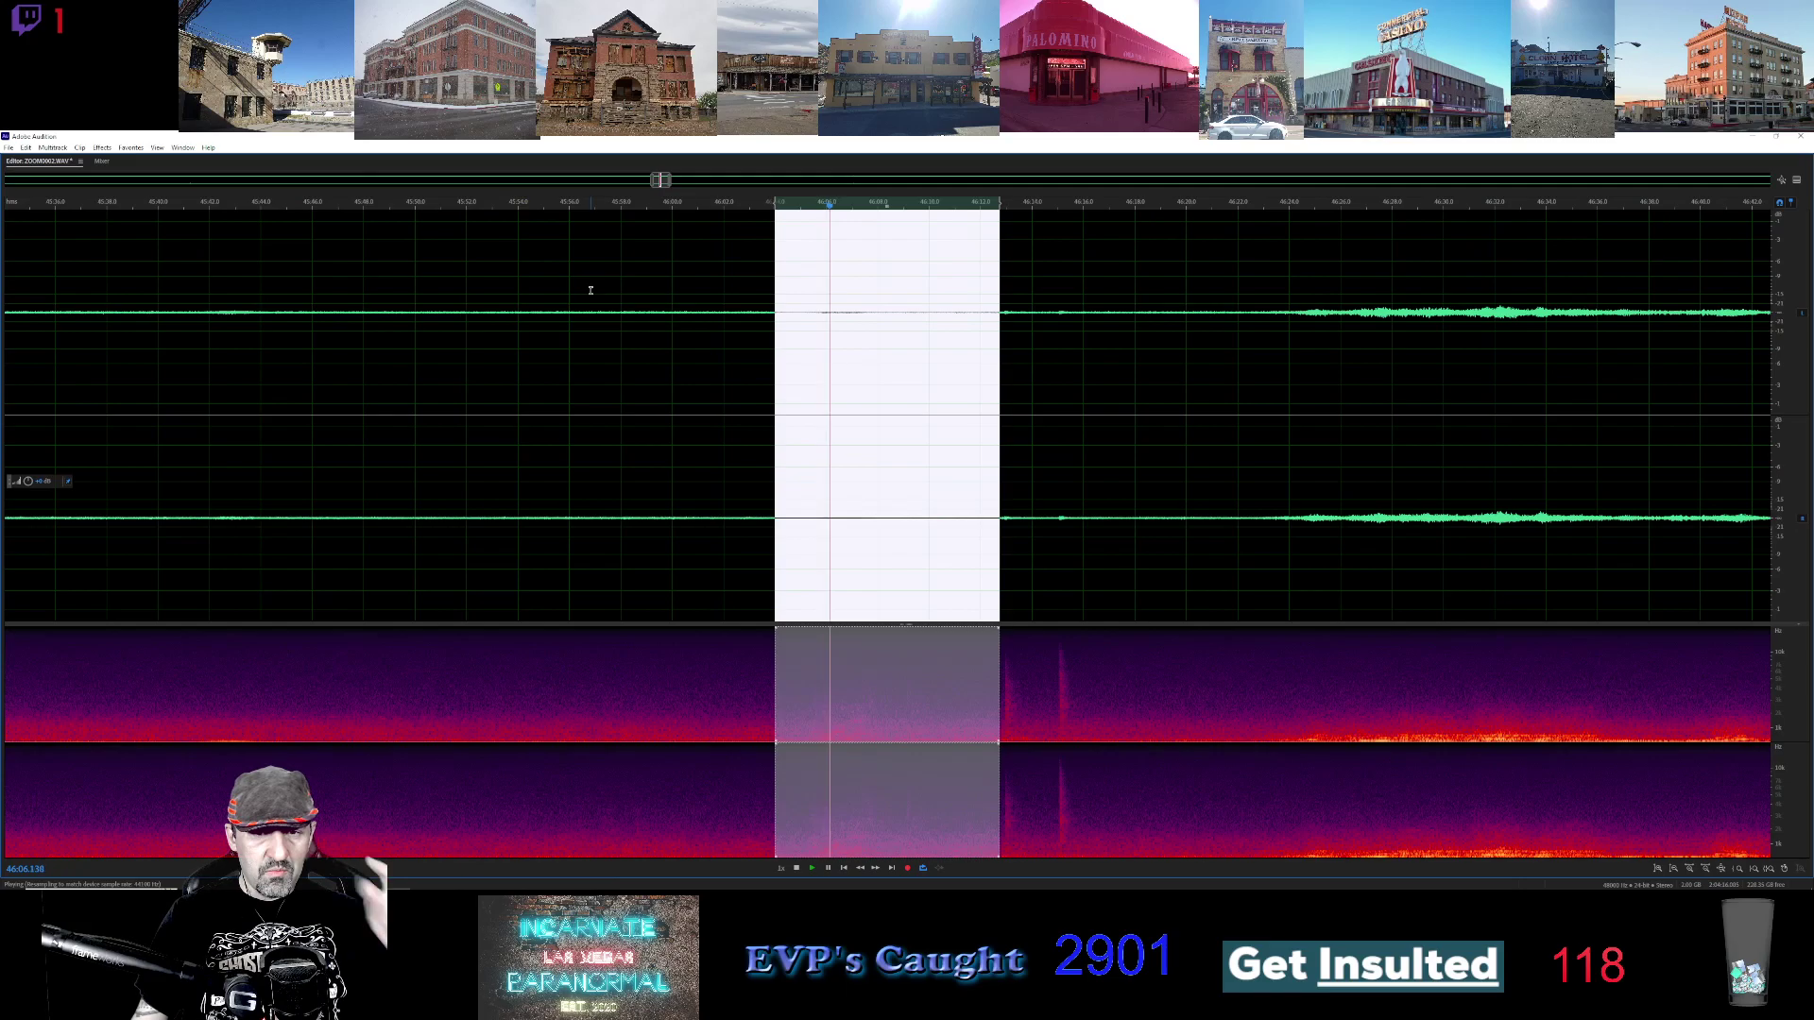
# Clear the selection near 46:04, return to the pop near 49:33 and play from there
pyautogui.click(607, 275)
pyautogui.moveTo(660, 180); pyautogui.dragTo(684, 180)
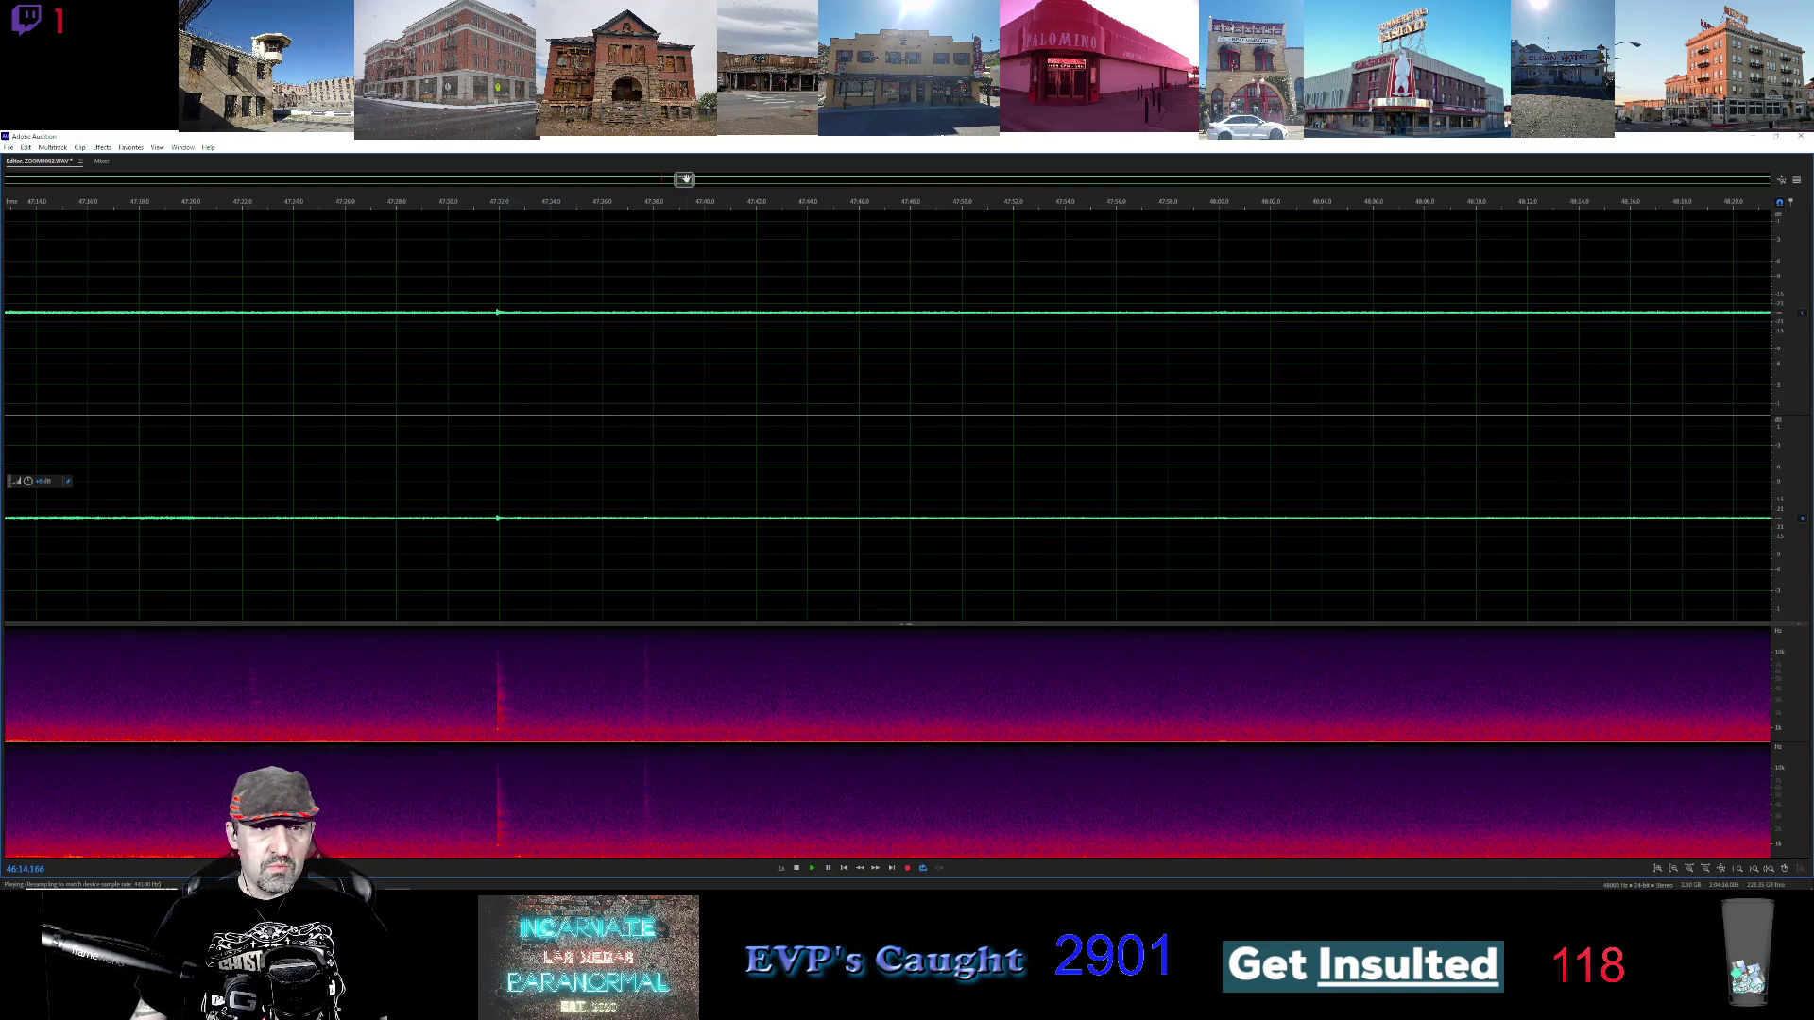
pyautogui.moveTo(684, 180); pyautogui.dragTo(701, 181)
pyautogui.hscroll(5, 821, 250)
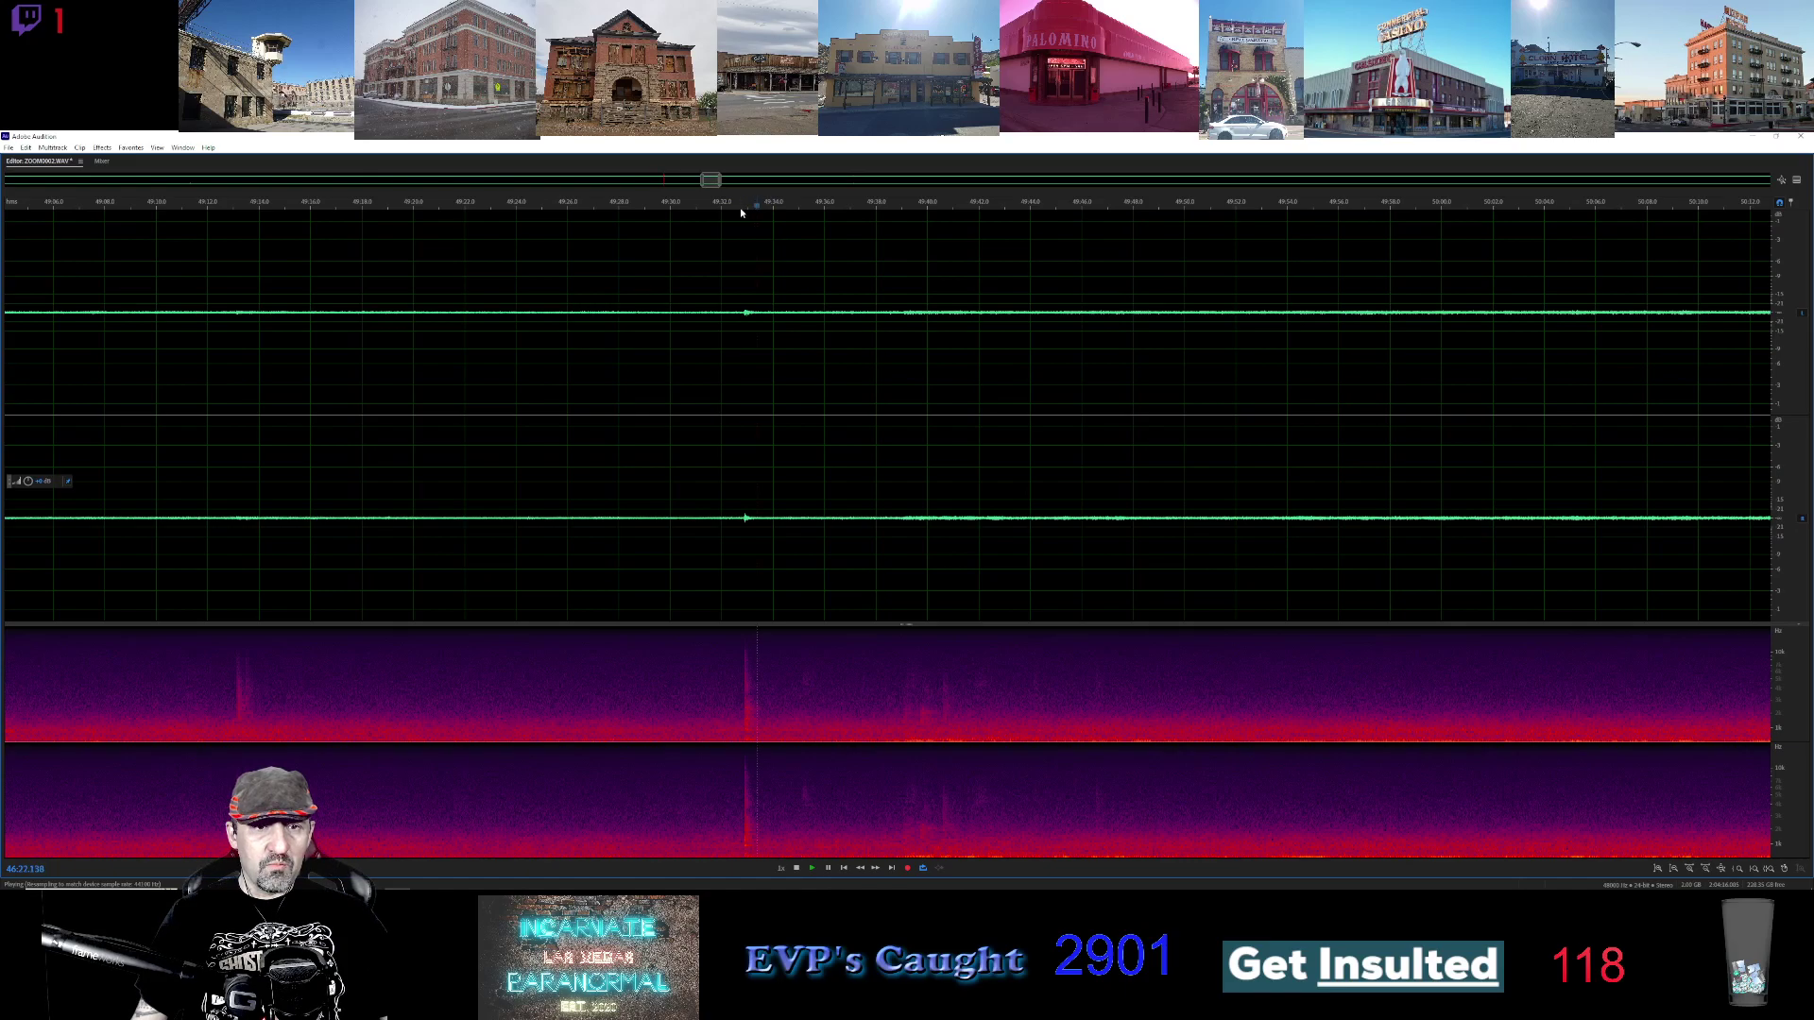
pyautogui.scroll(3, 851, 385)
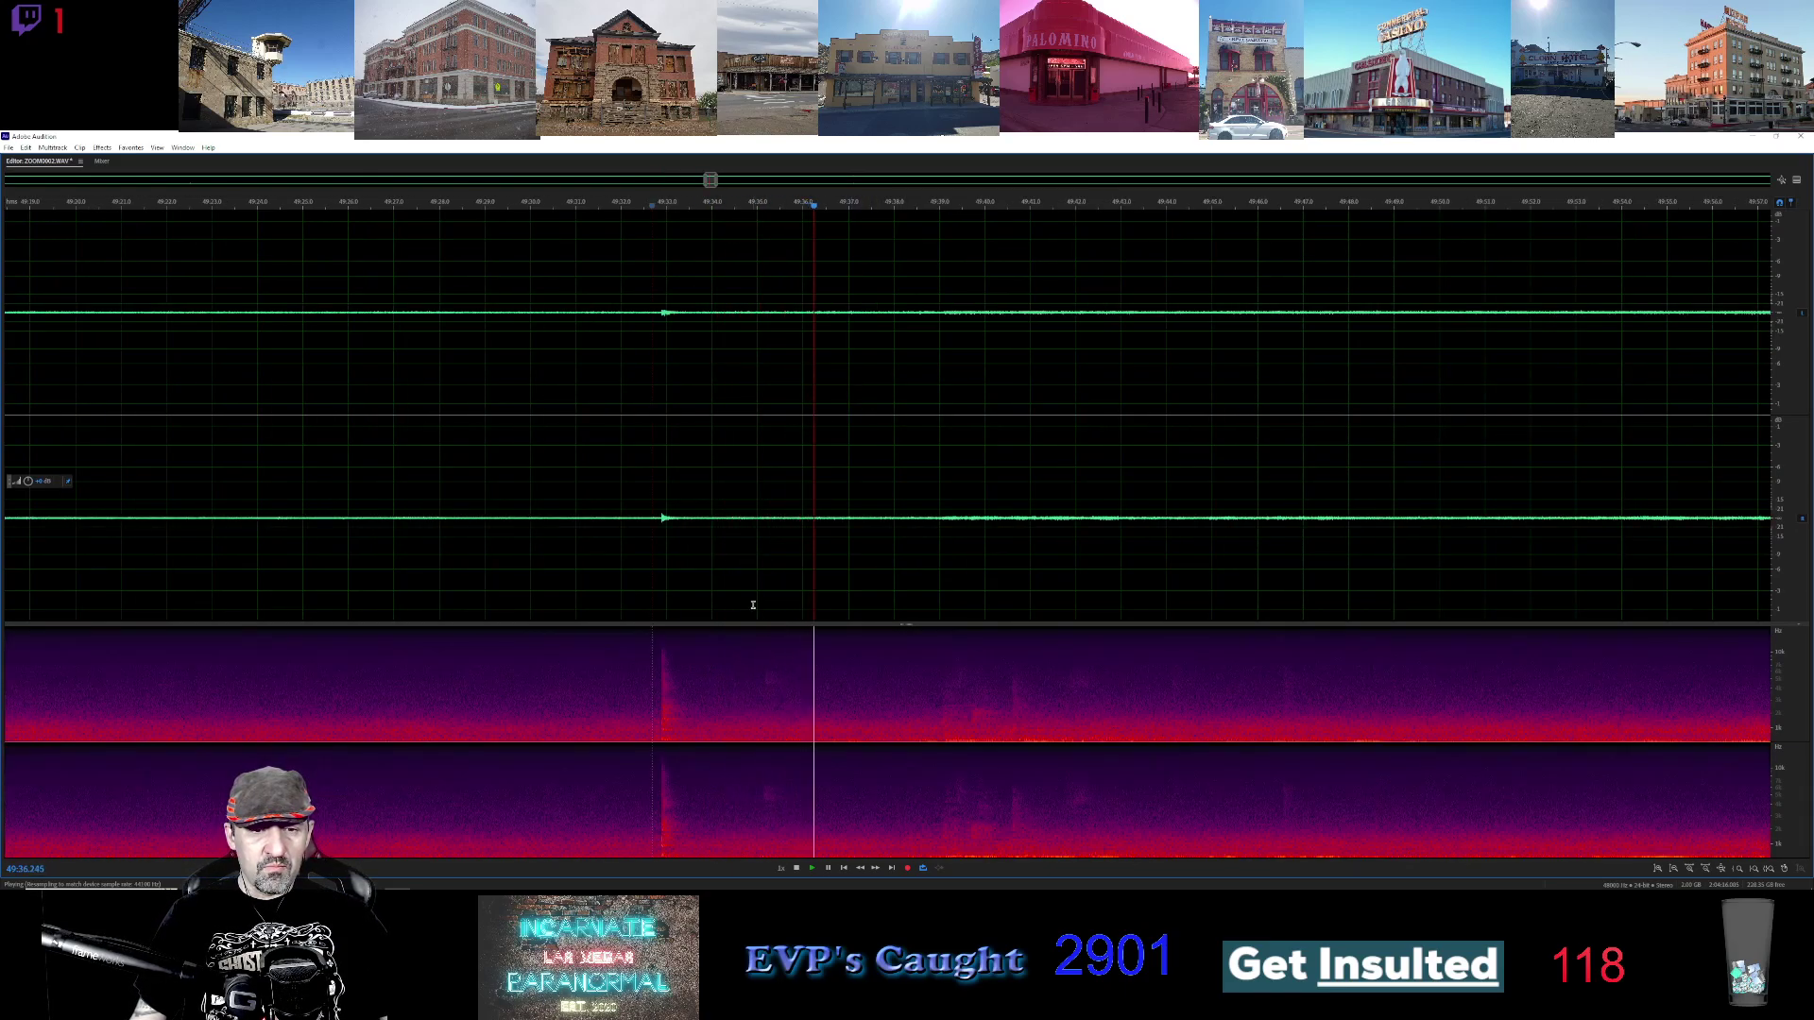
# Select the stretch just after the pop, widen it to about 49:33.5 to 49:36.7, and listen to it on loop
pyautogui.moveTo(754, 605); pyautogui.dragTo(797, 592)
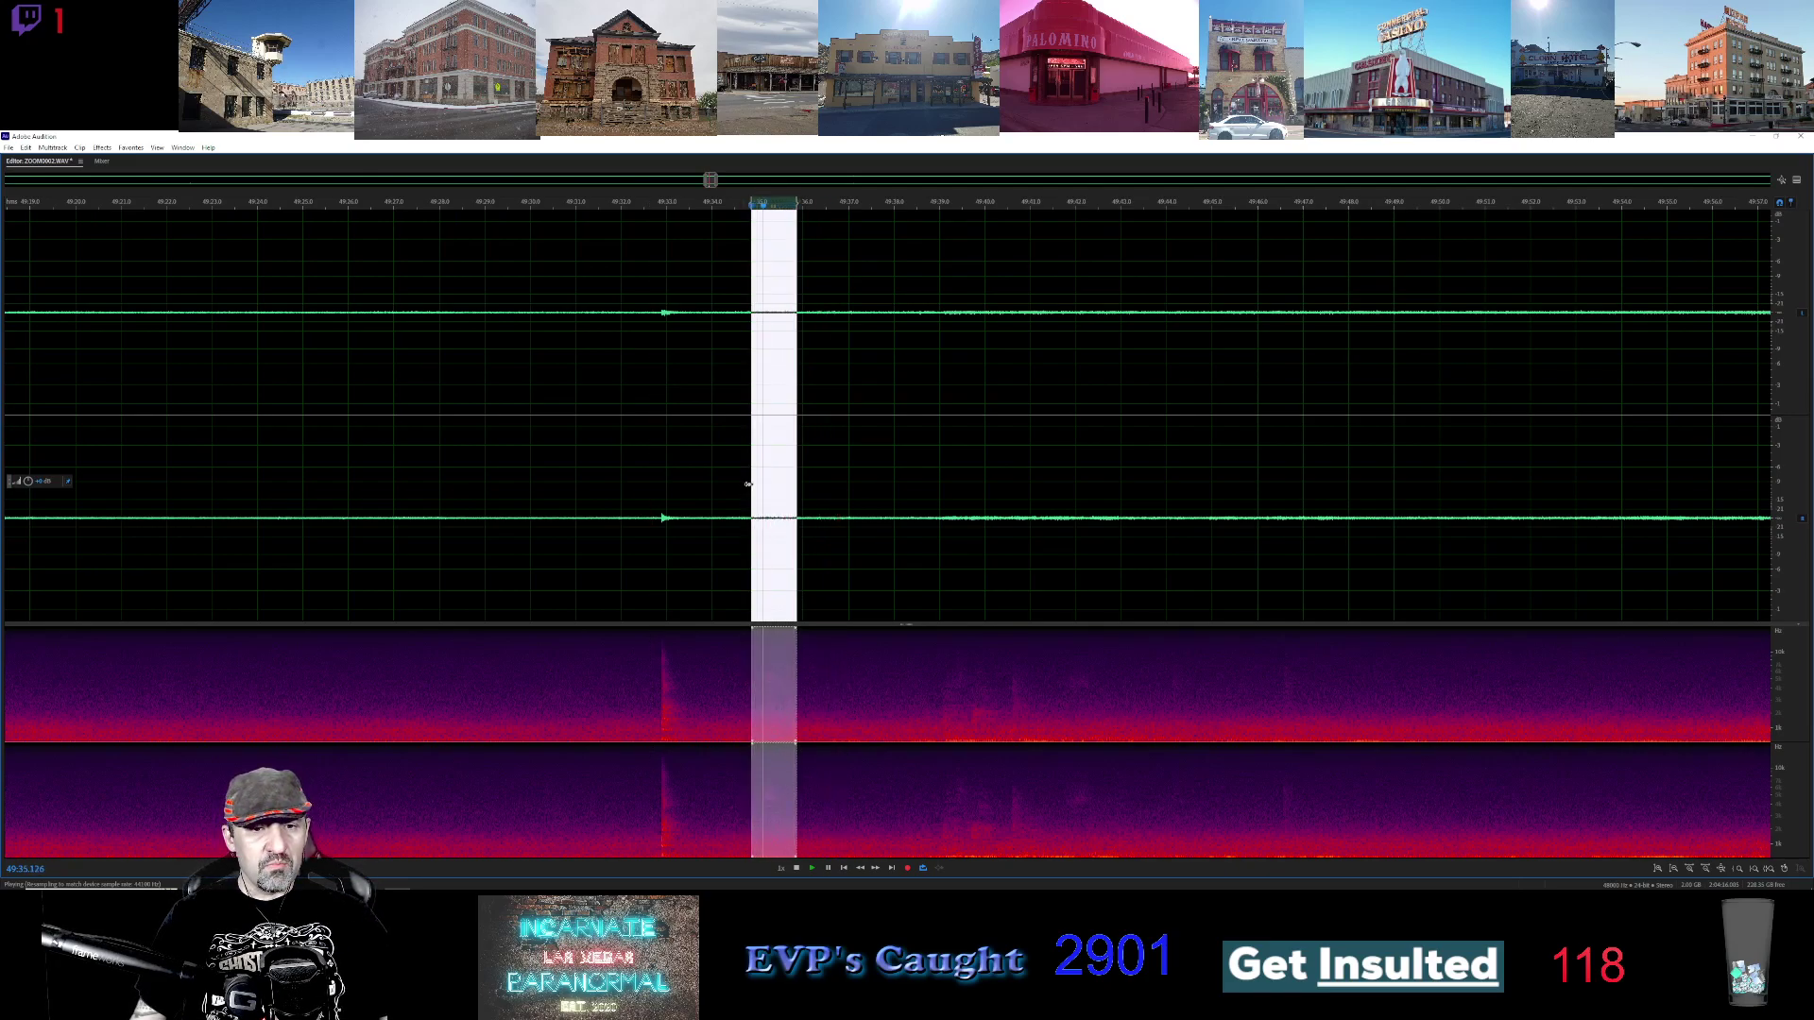
pyautogui.moveTo(749, 484); pyautogui.dragTo(687, 484)
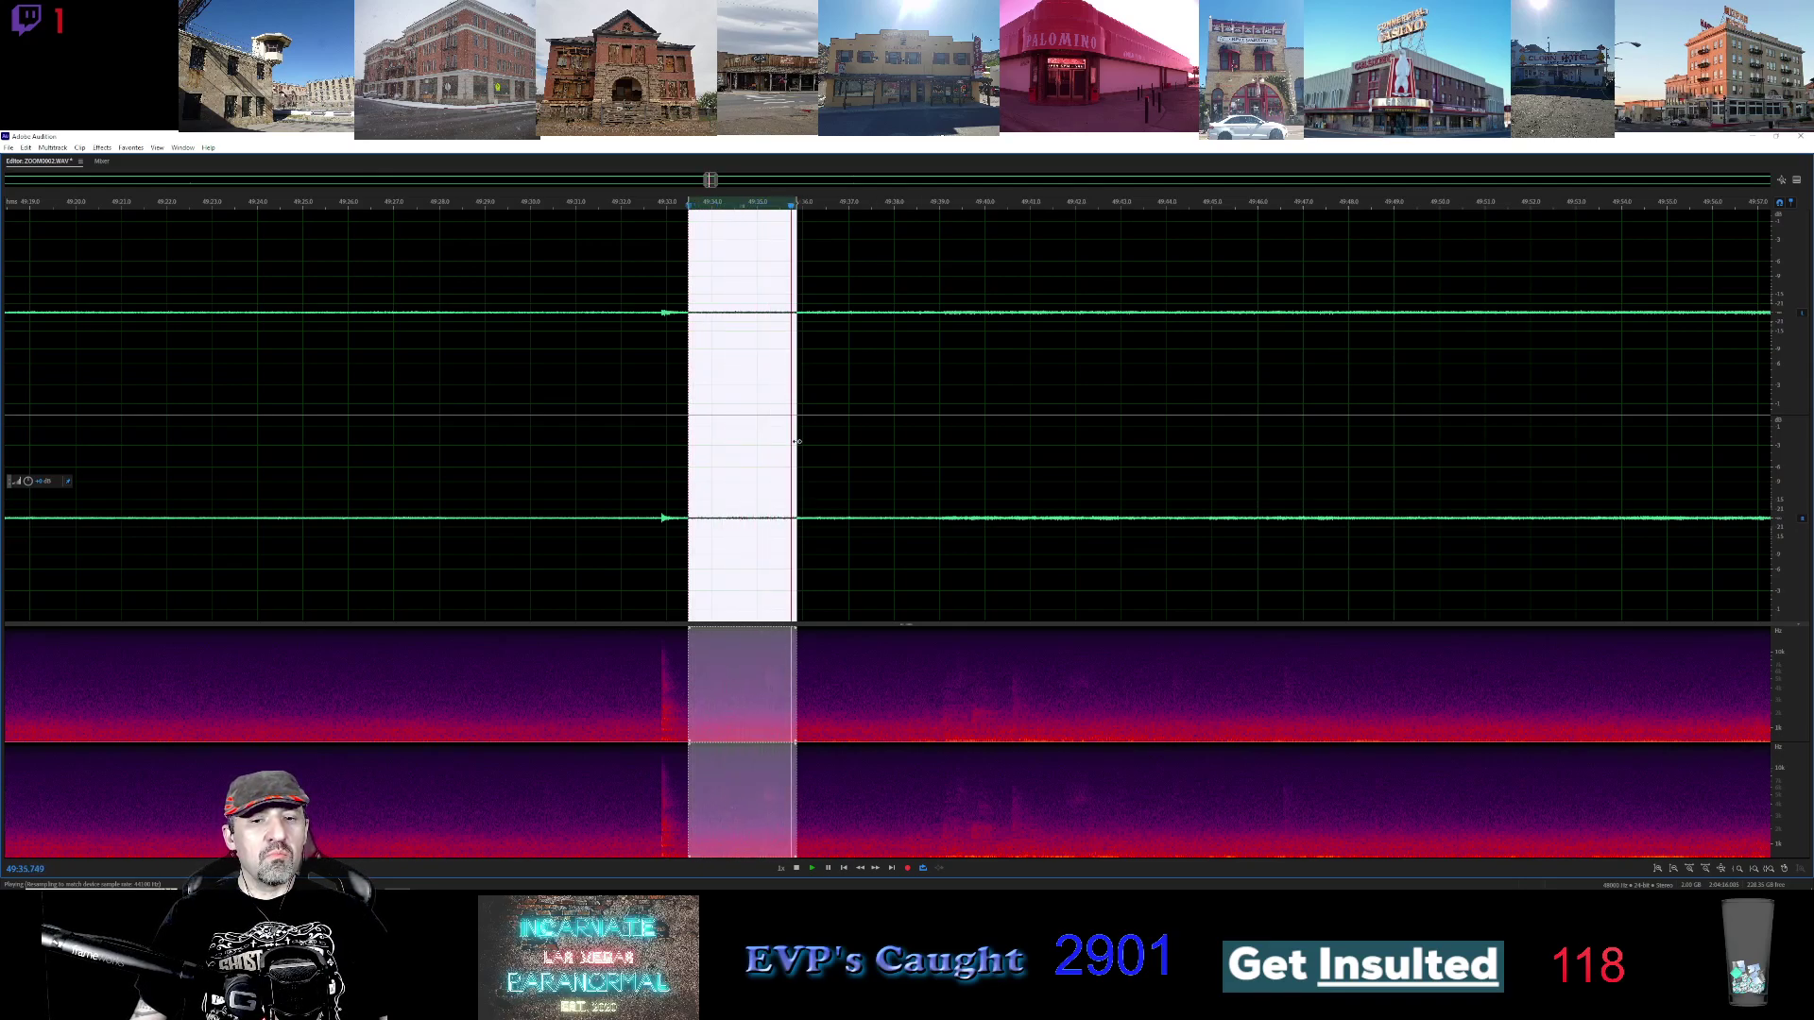
pyautogui.moveTo(796, 441); pyautogui.dragTo(836, 453)
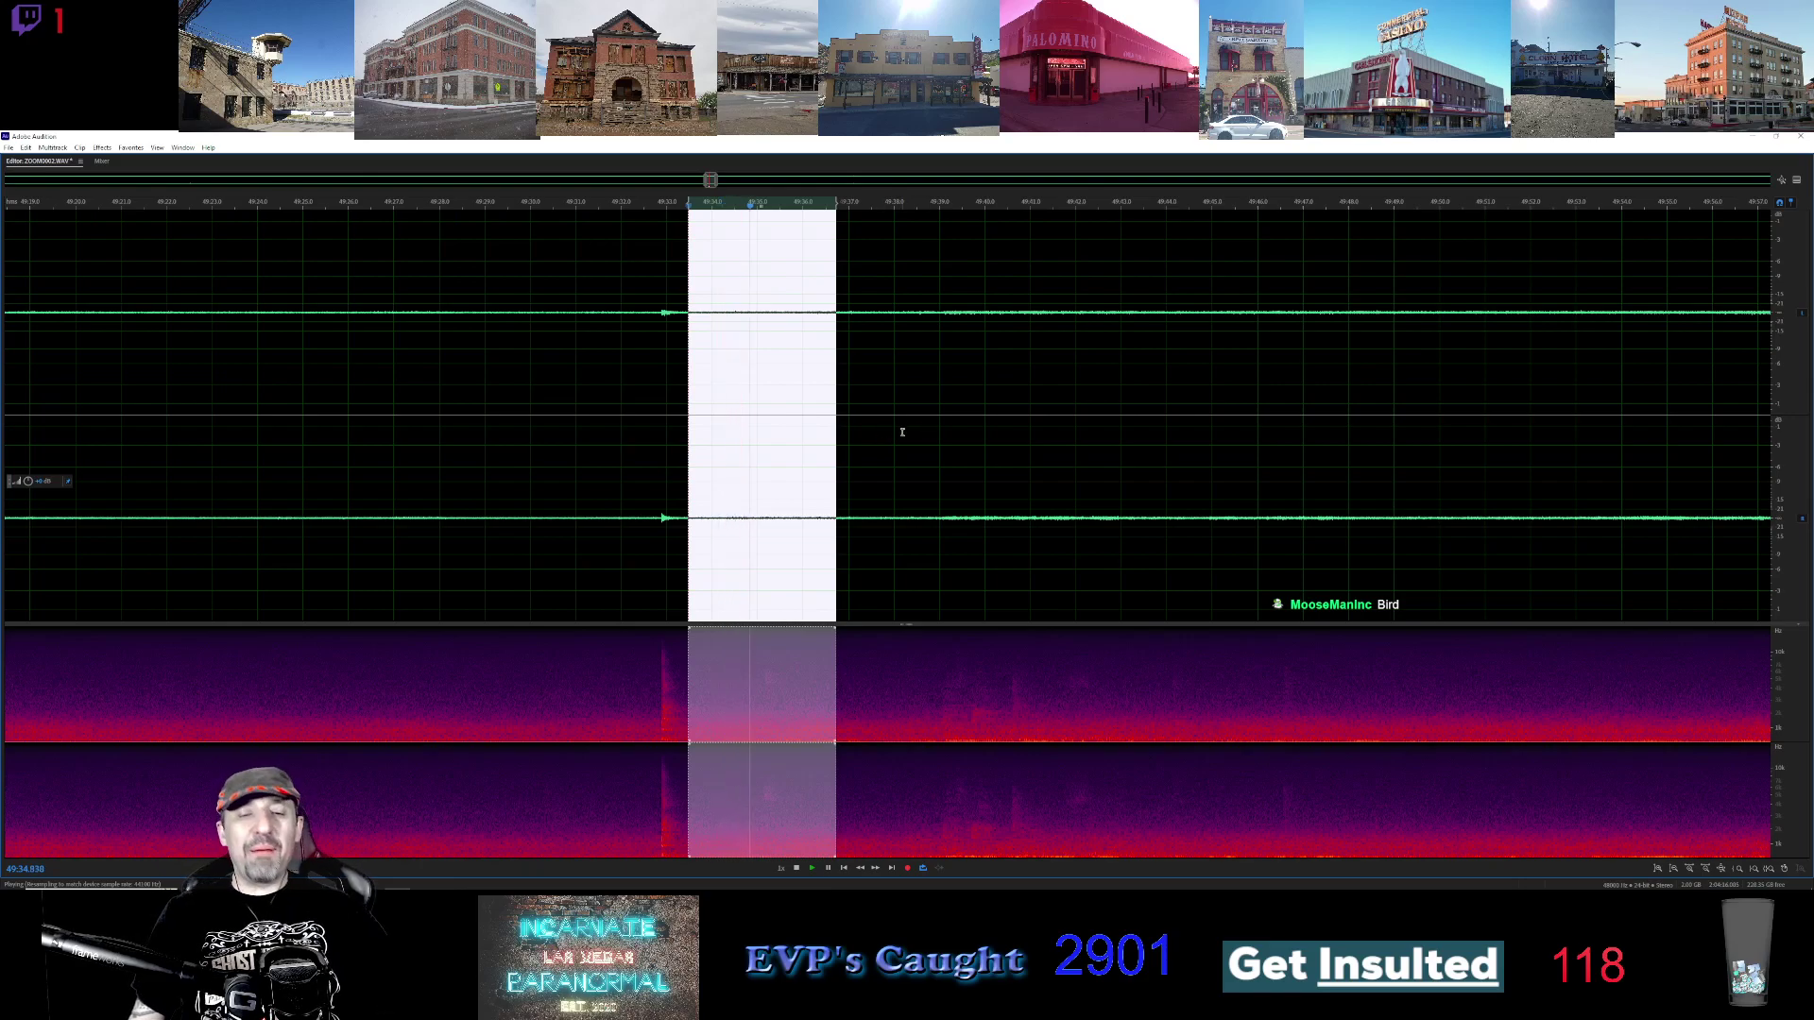
# Select the passage from about 49:38 to 49:46 and listen to it on loop
pyautogui.moveTo(913, 440); pyautogui.dragTo(1252, 458)
pyautogui.scroll(3, 917, 484)
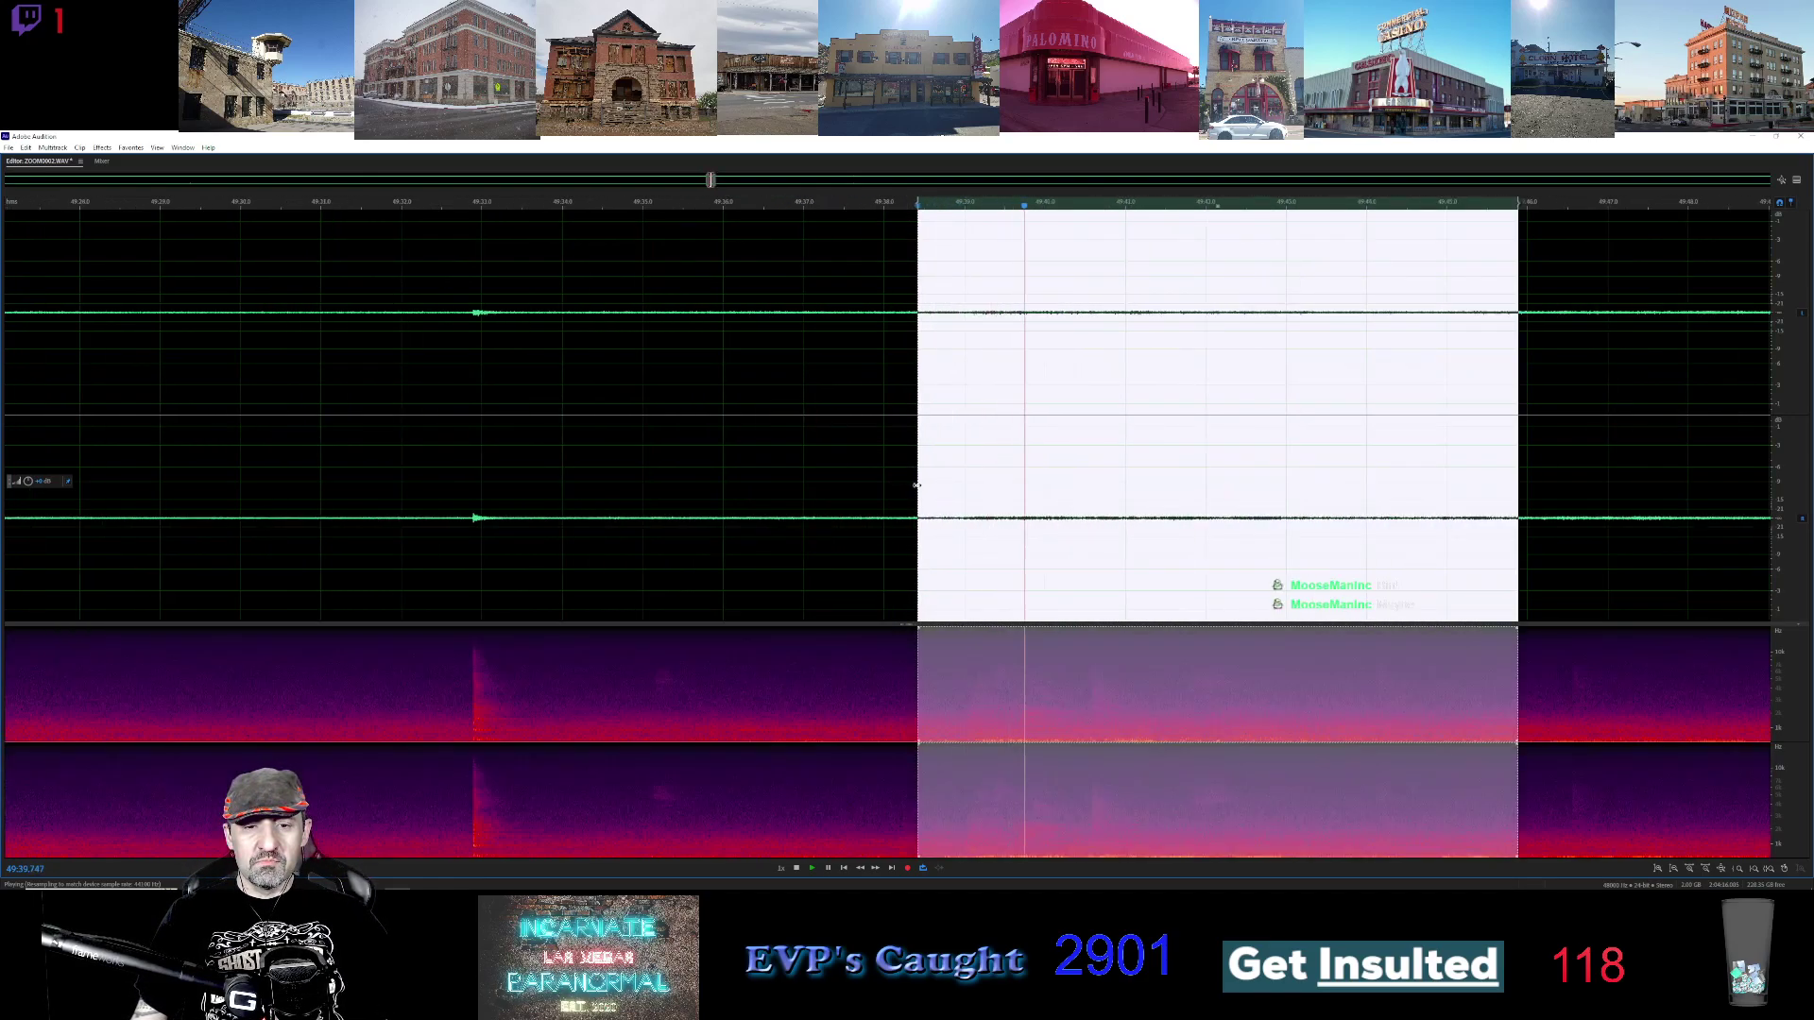
pyautogui.moveTo(916, 484); pyautogui.dragTo(887, 470)
pyautogui.scroll(-2, 1077, 444)
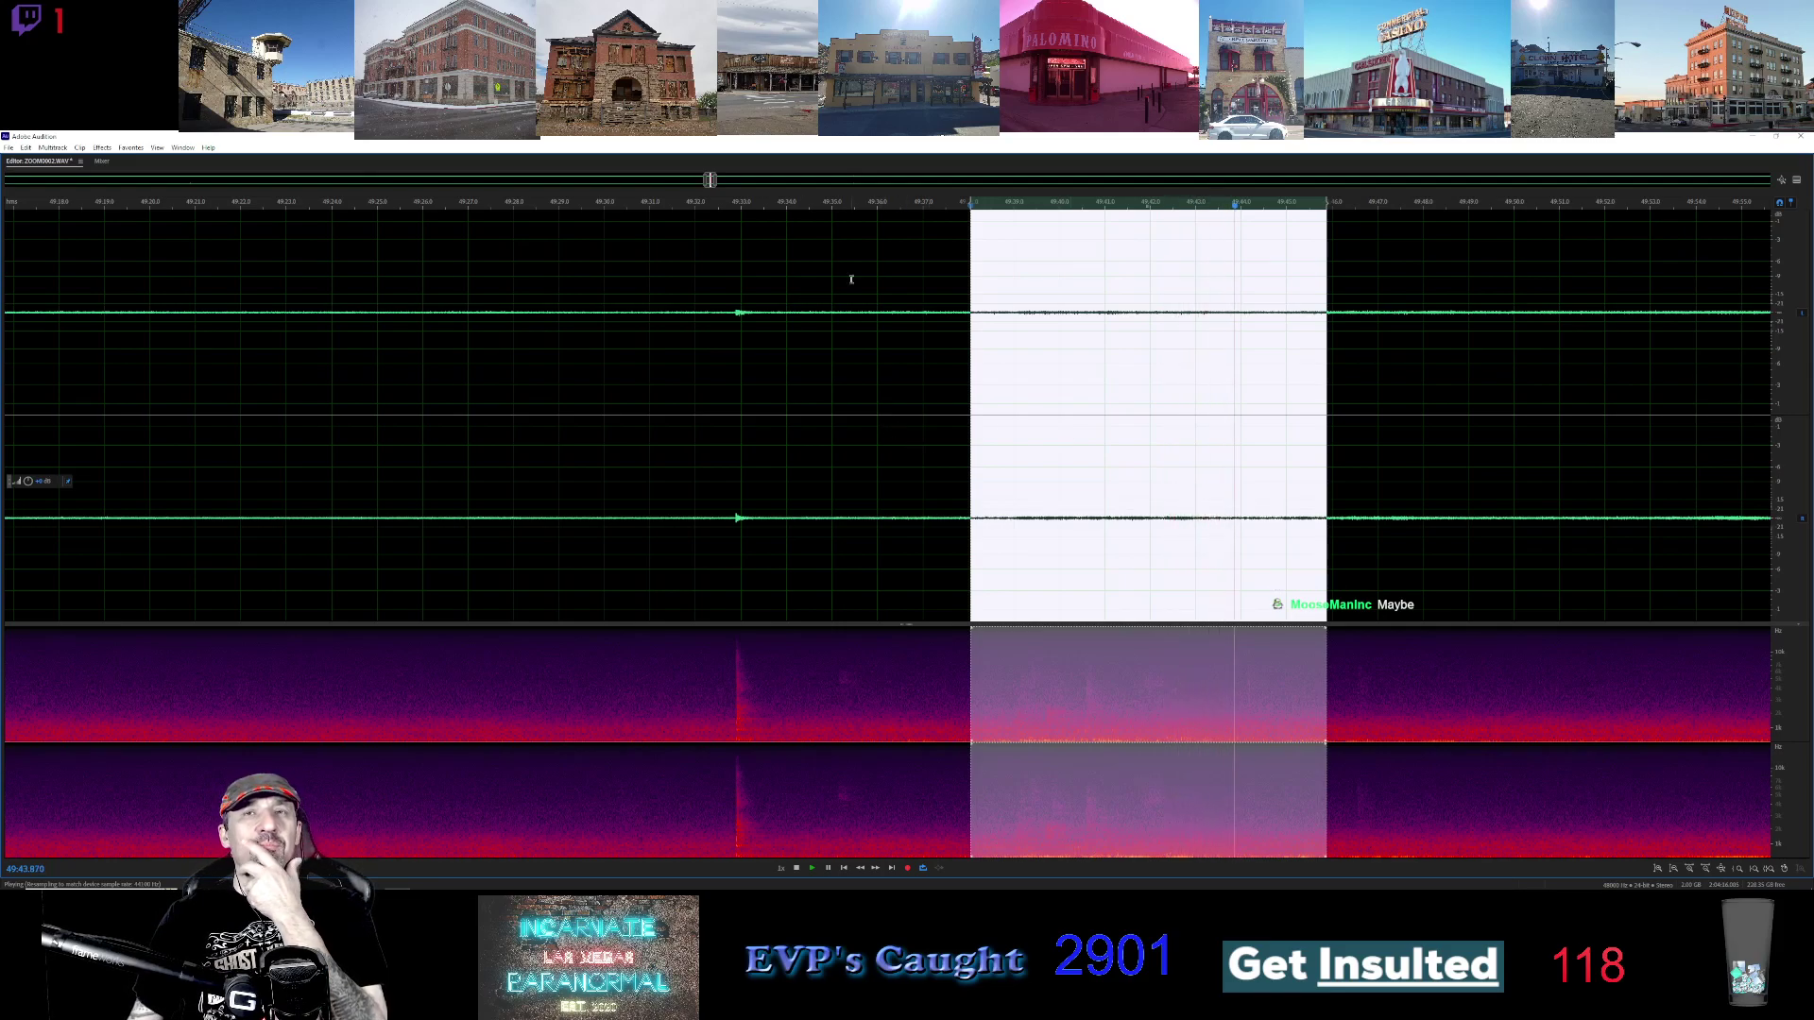
# Apply Noise Reduction to the selected passage using a noise print captured from it
pyautogui.click(102, 148)
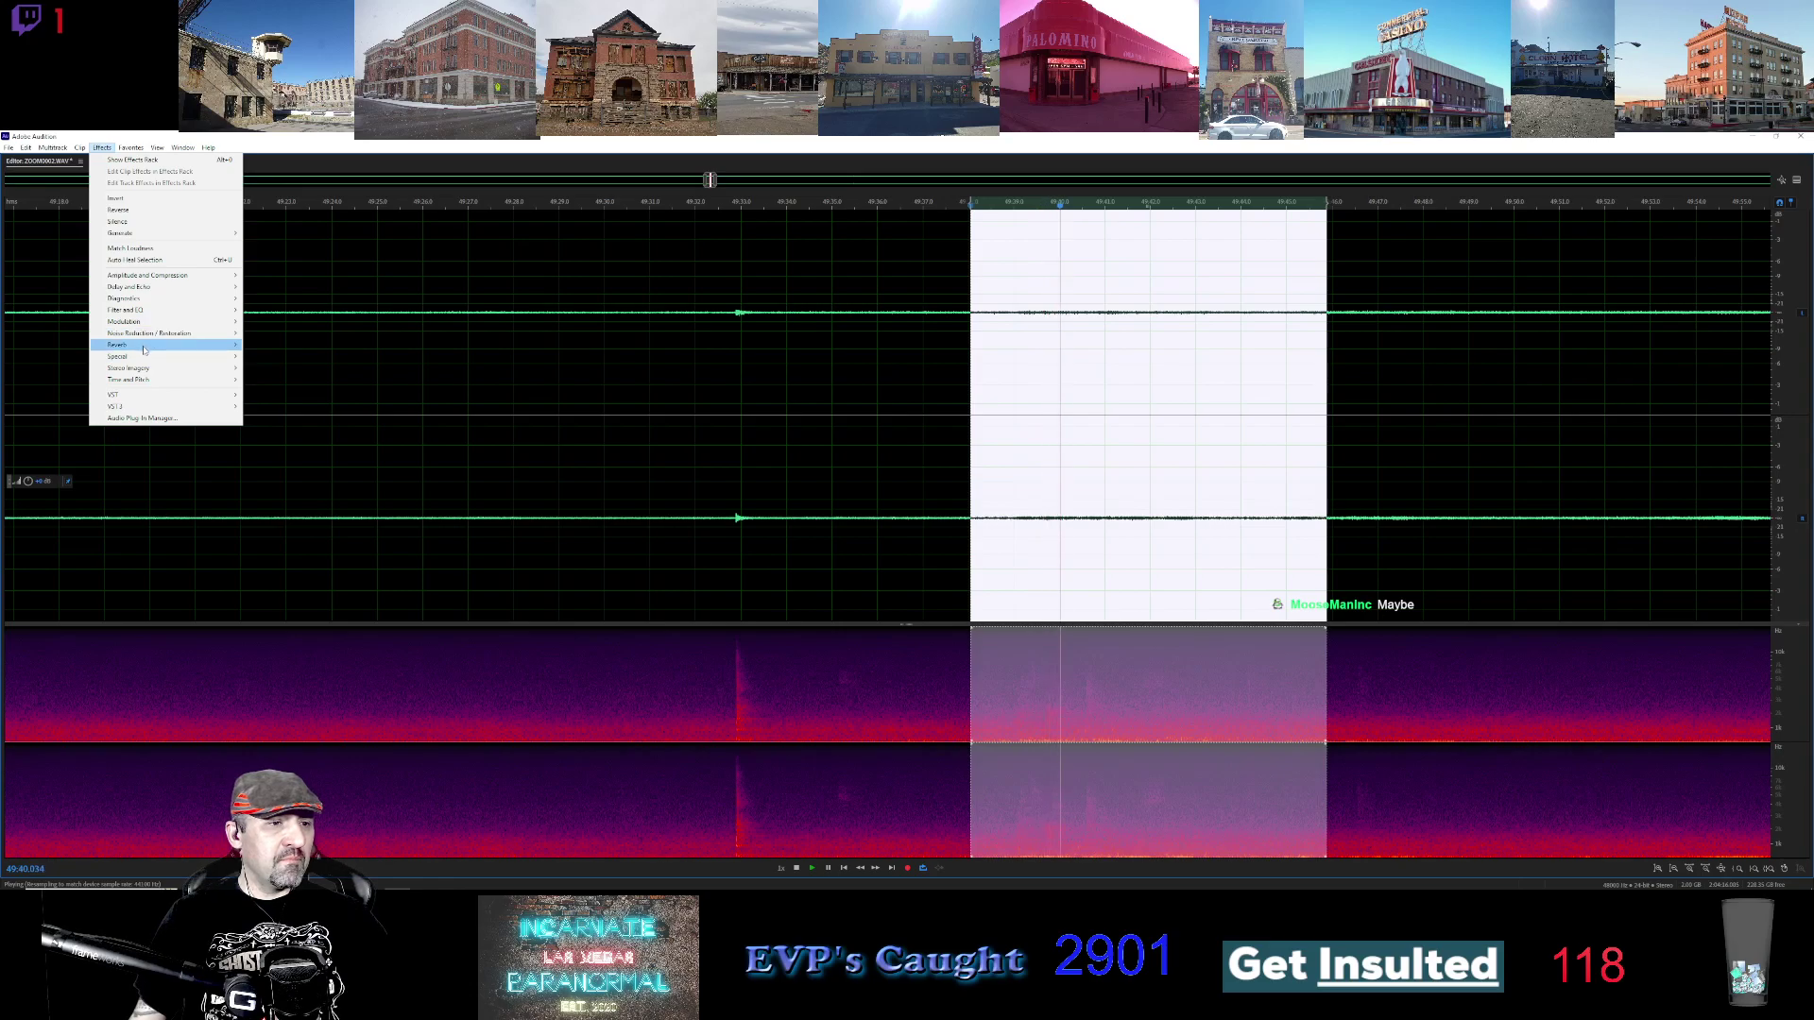
pyautogui.moveTo(151, 333)
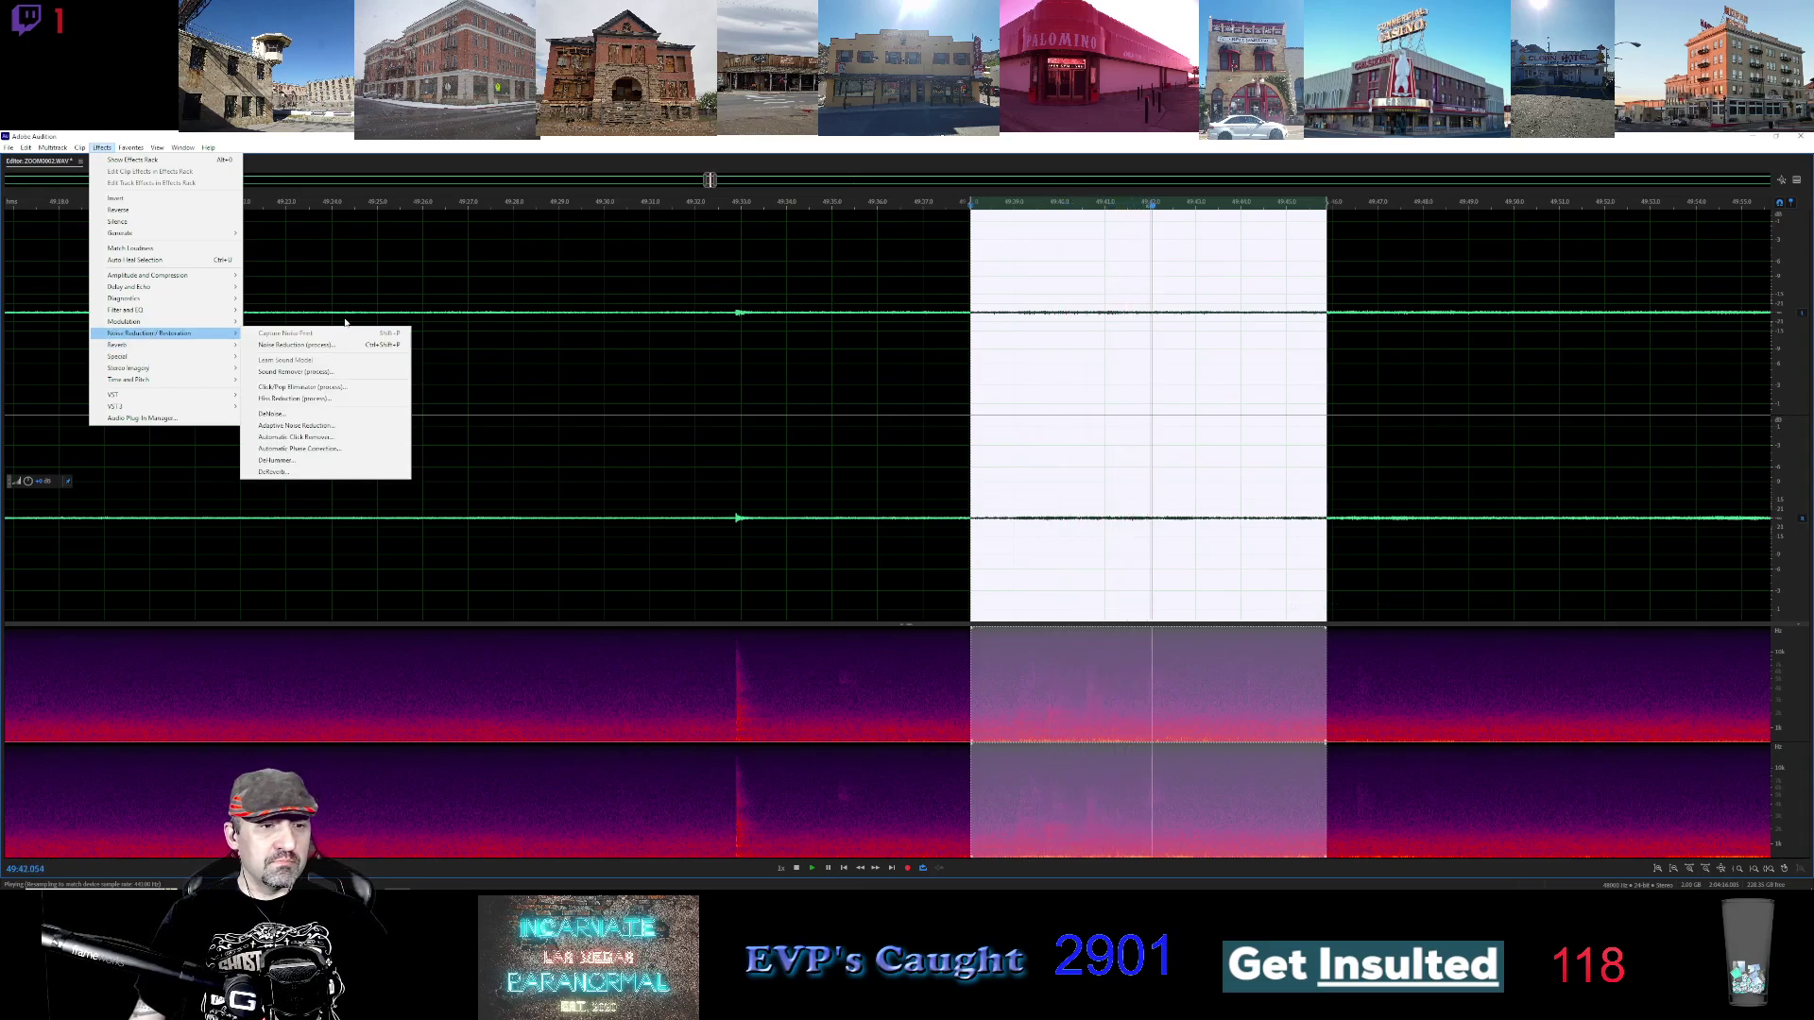
pyautogui.click(303, 345)
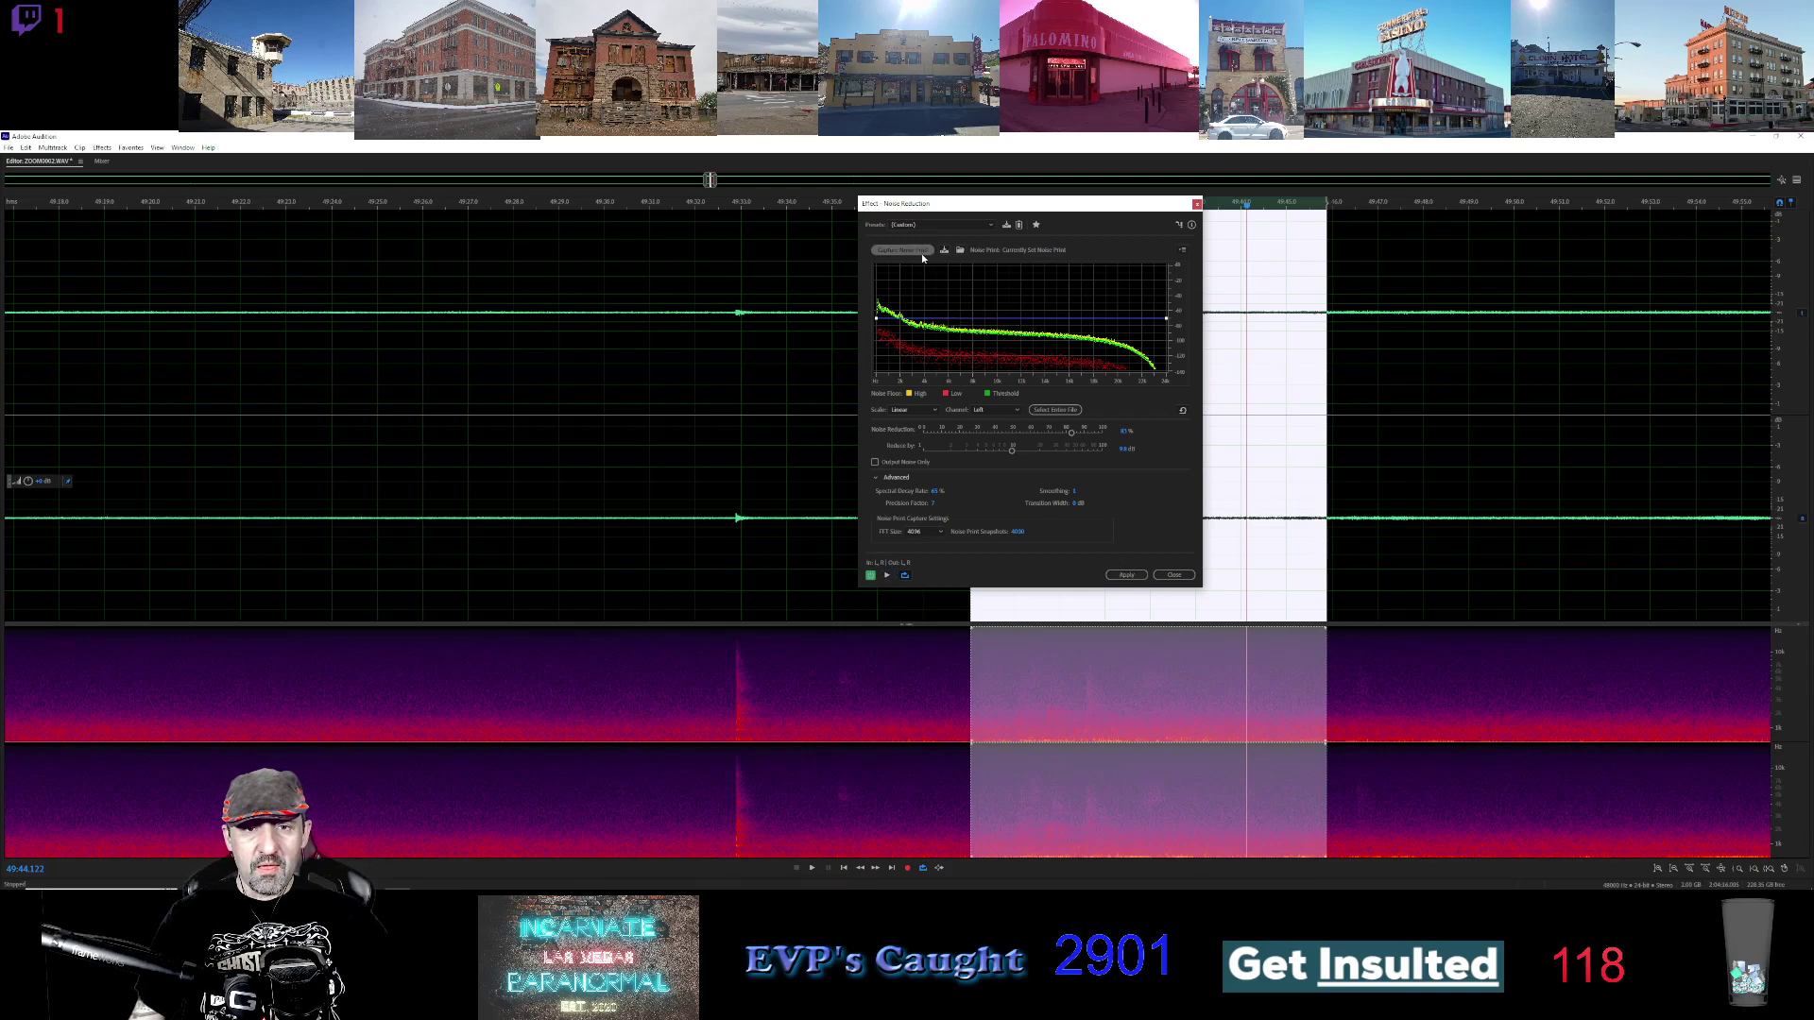
pyautogui.click(1127, 577)
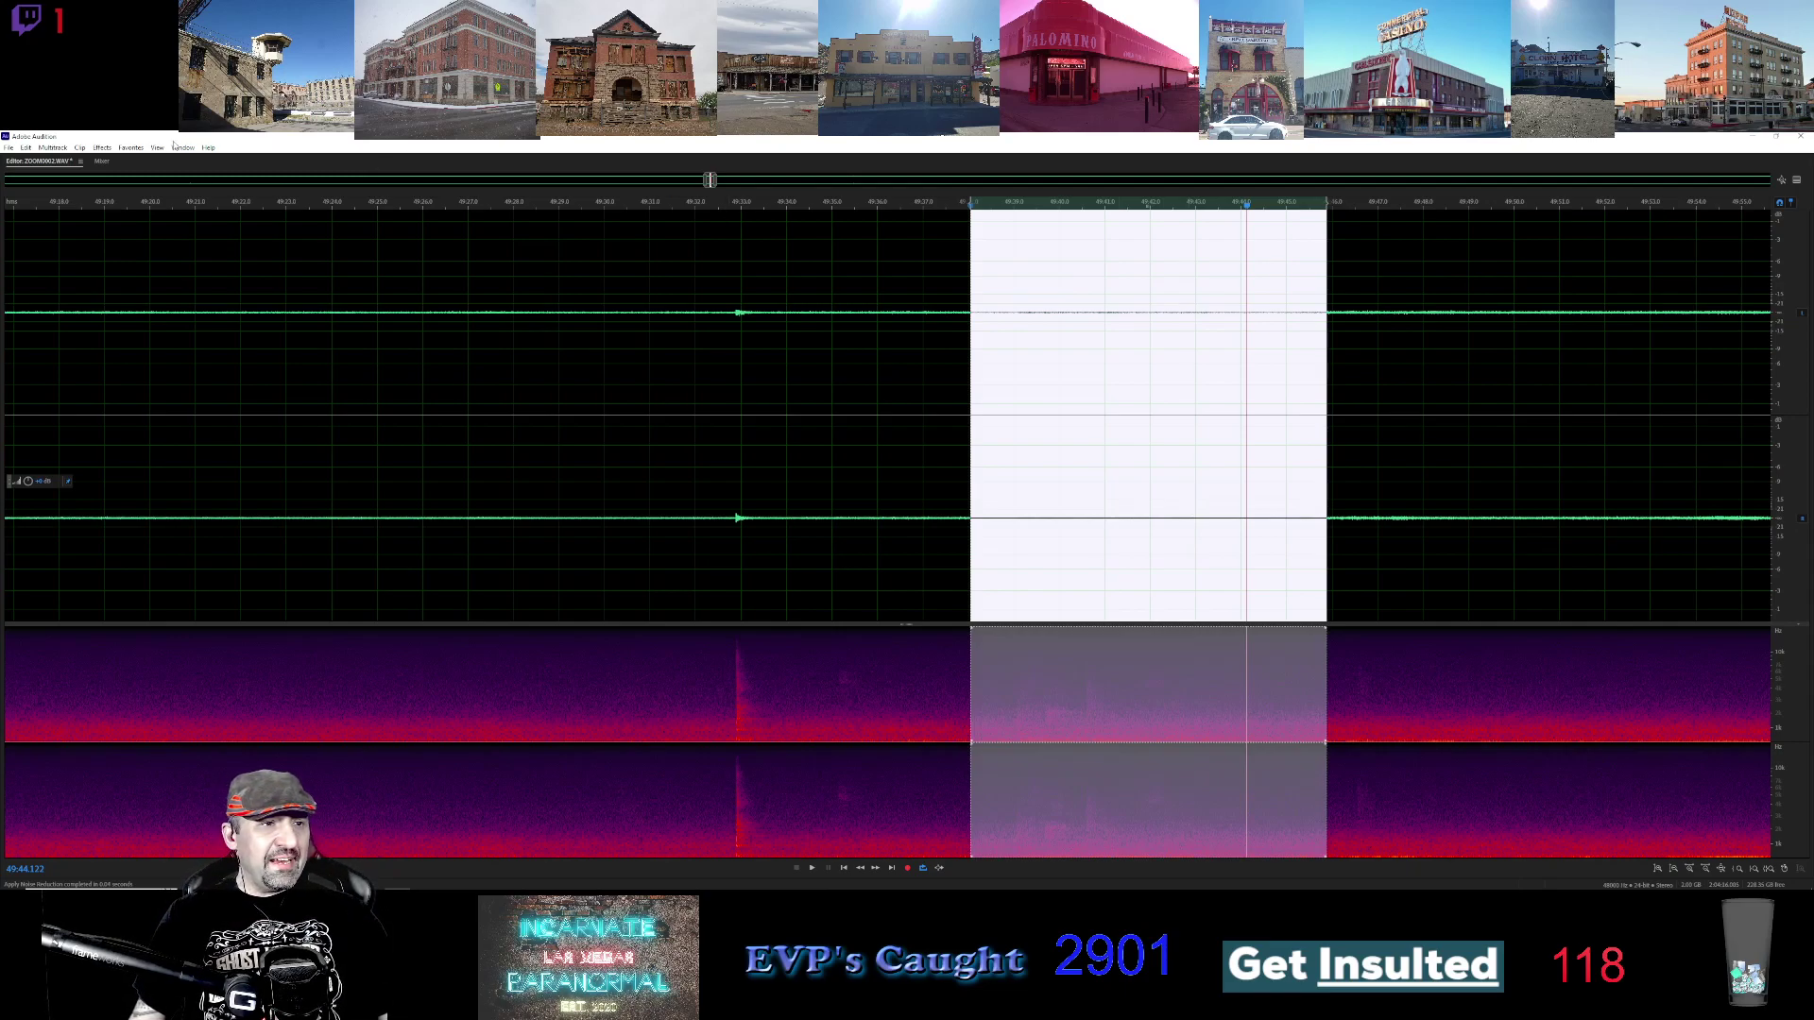
# Capture a fresh noise print from the same selection and apply Noise Reduction a second time
pyautogui.click(102, 149)
pyautogui.moveTo(168, 338)
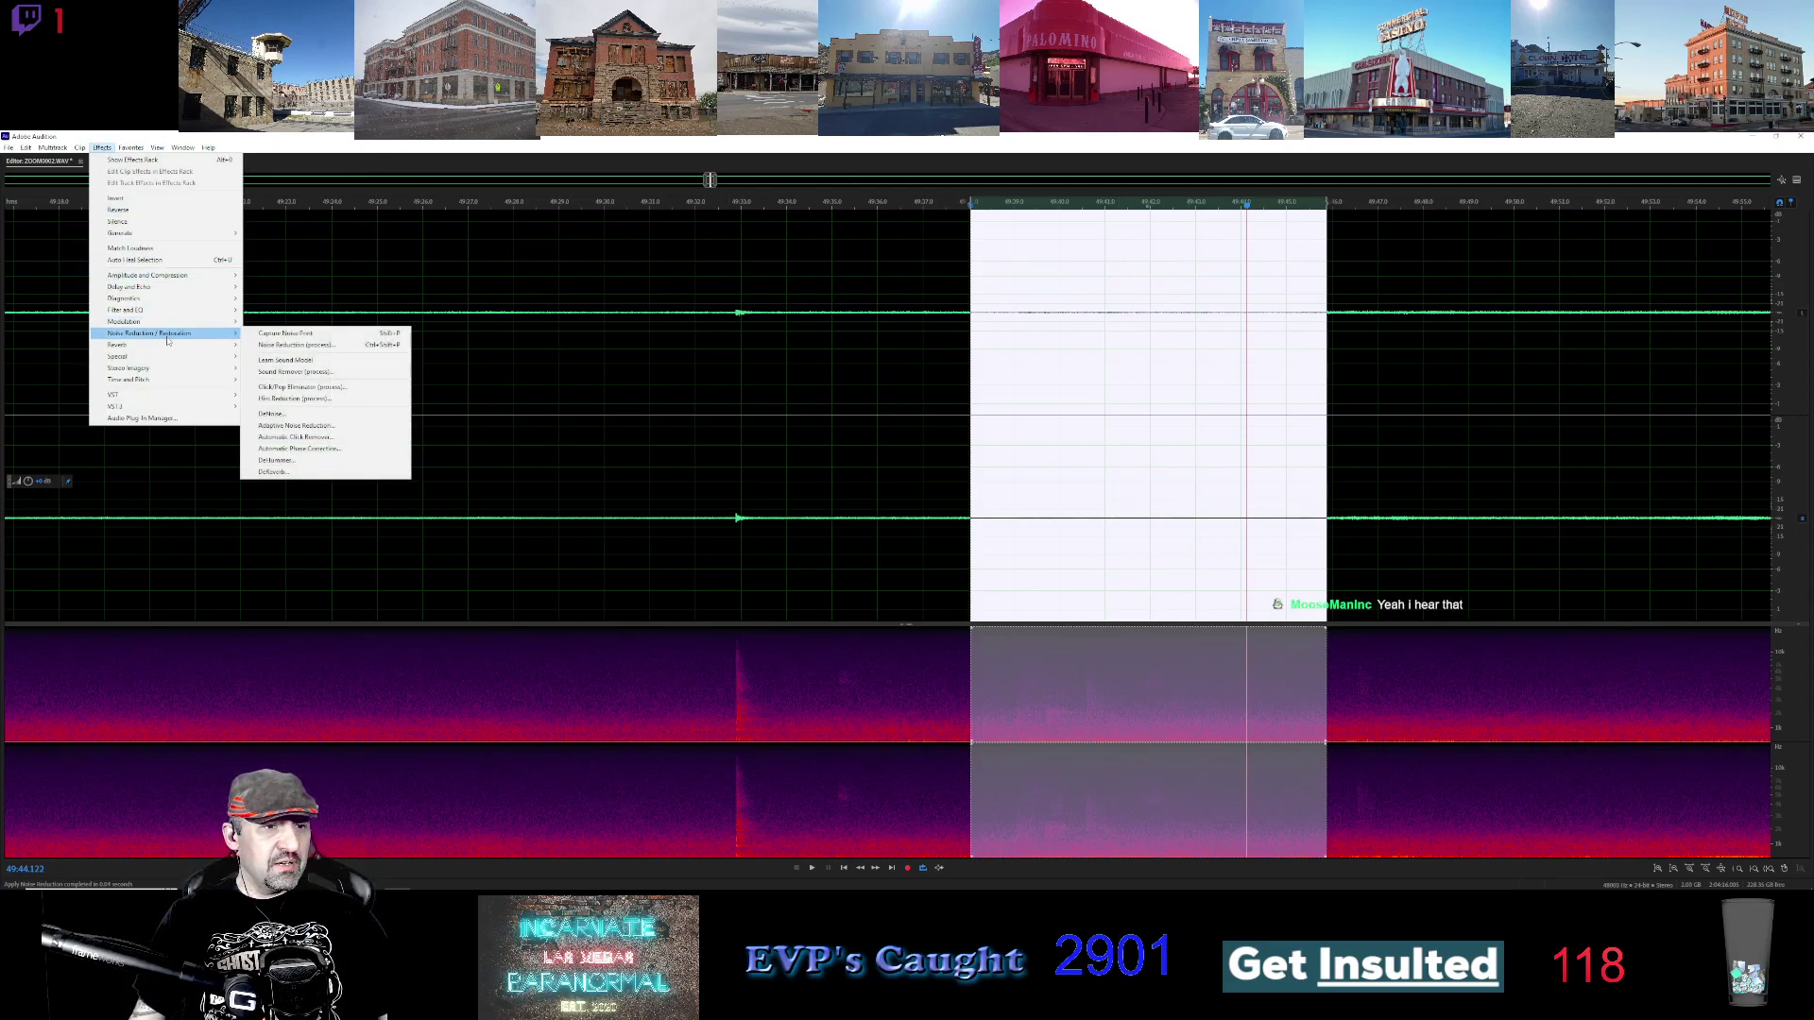
pyautogui.click(302, 345)
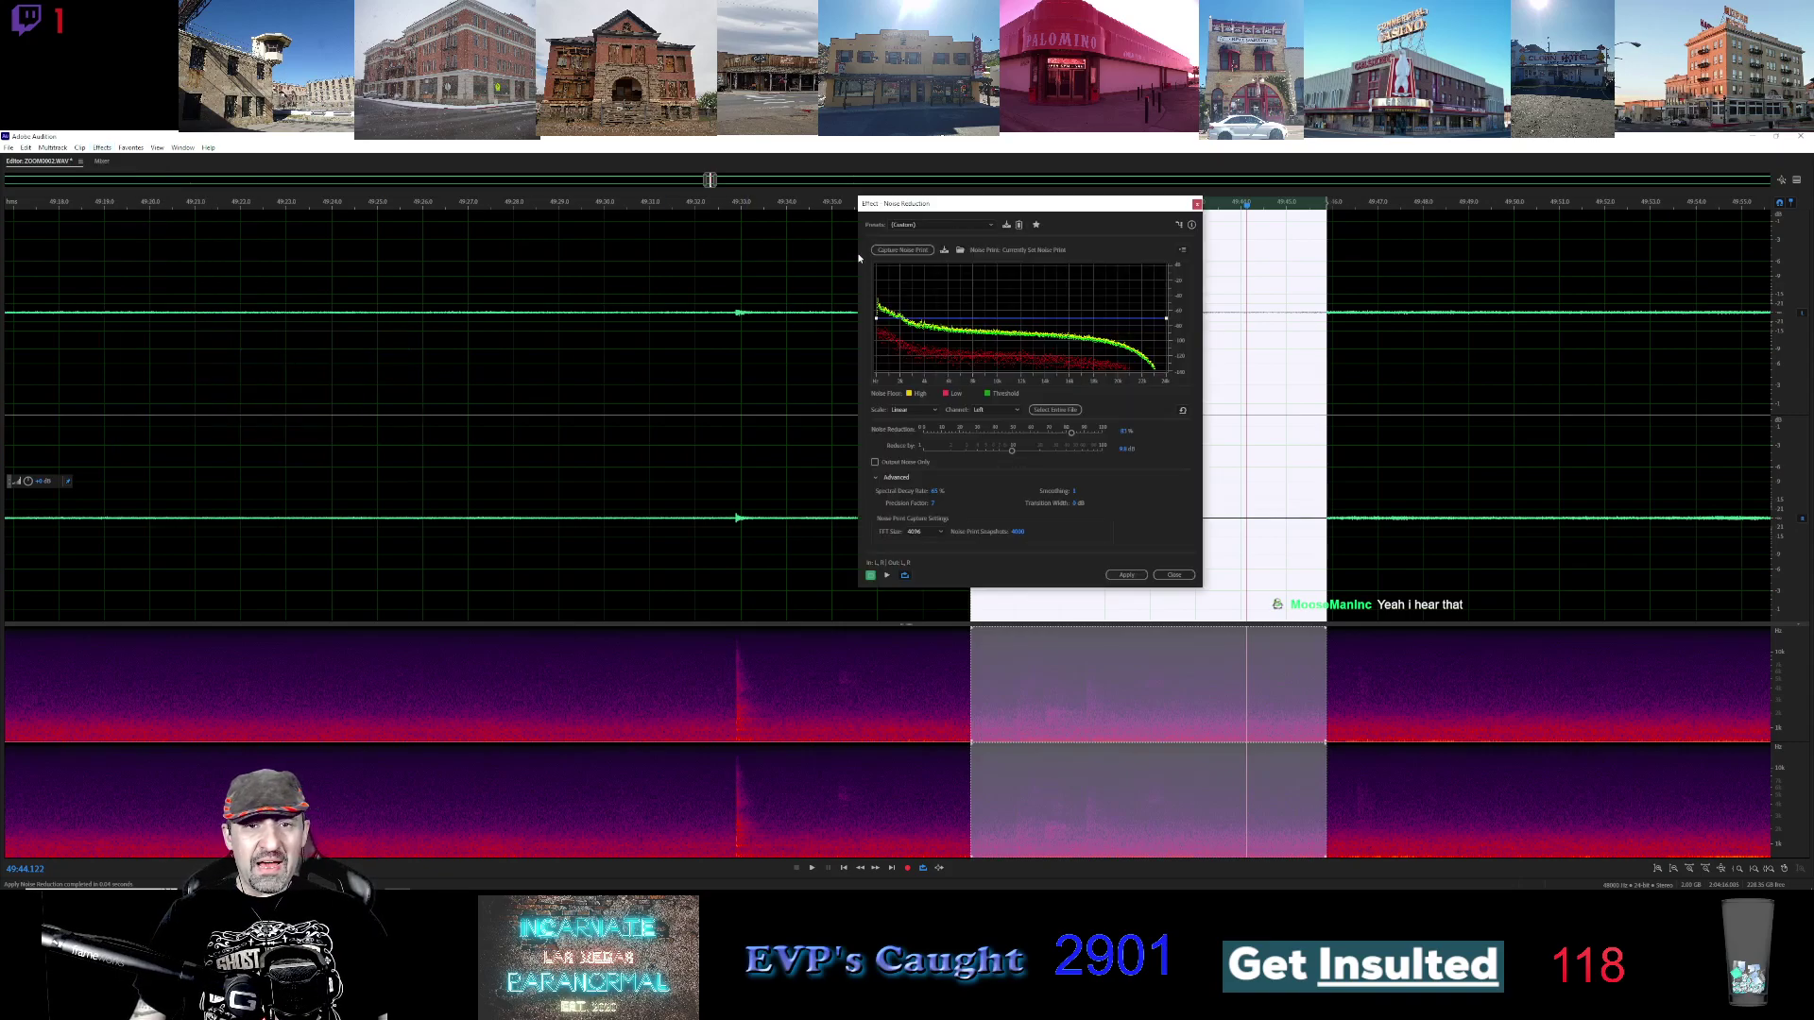
pyautogui.click(903, 250)
pyautogui.click(1121, 576)
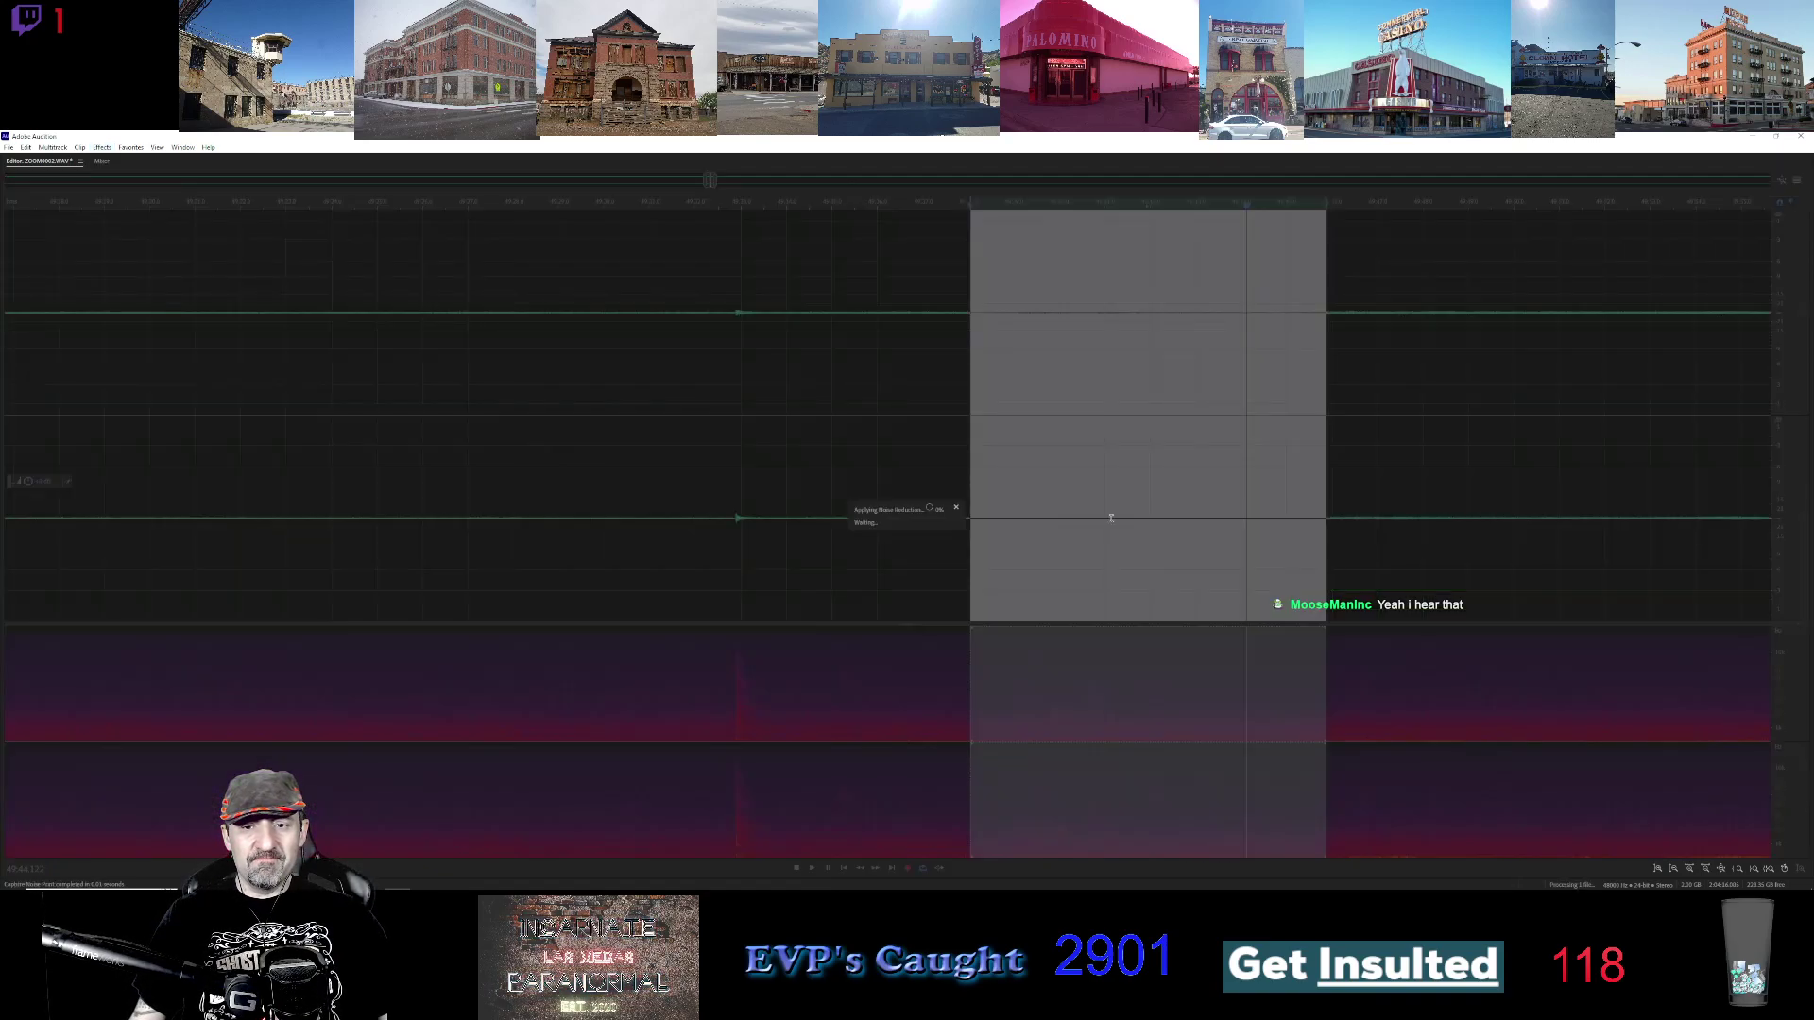
# Apply the Vocal Enhancer effect with Low Tone to the noise-reduced selection
pyautogui.click(102, 148)
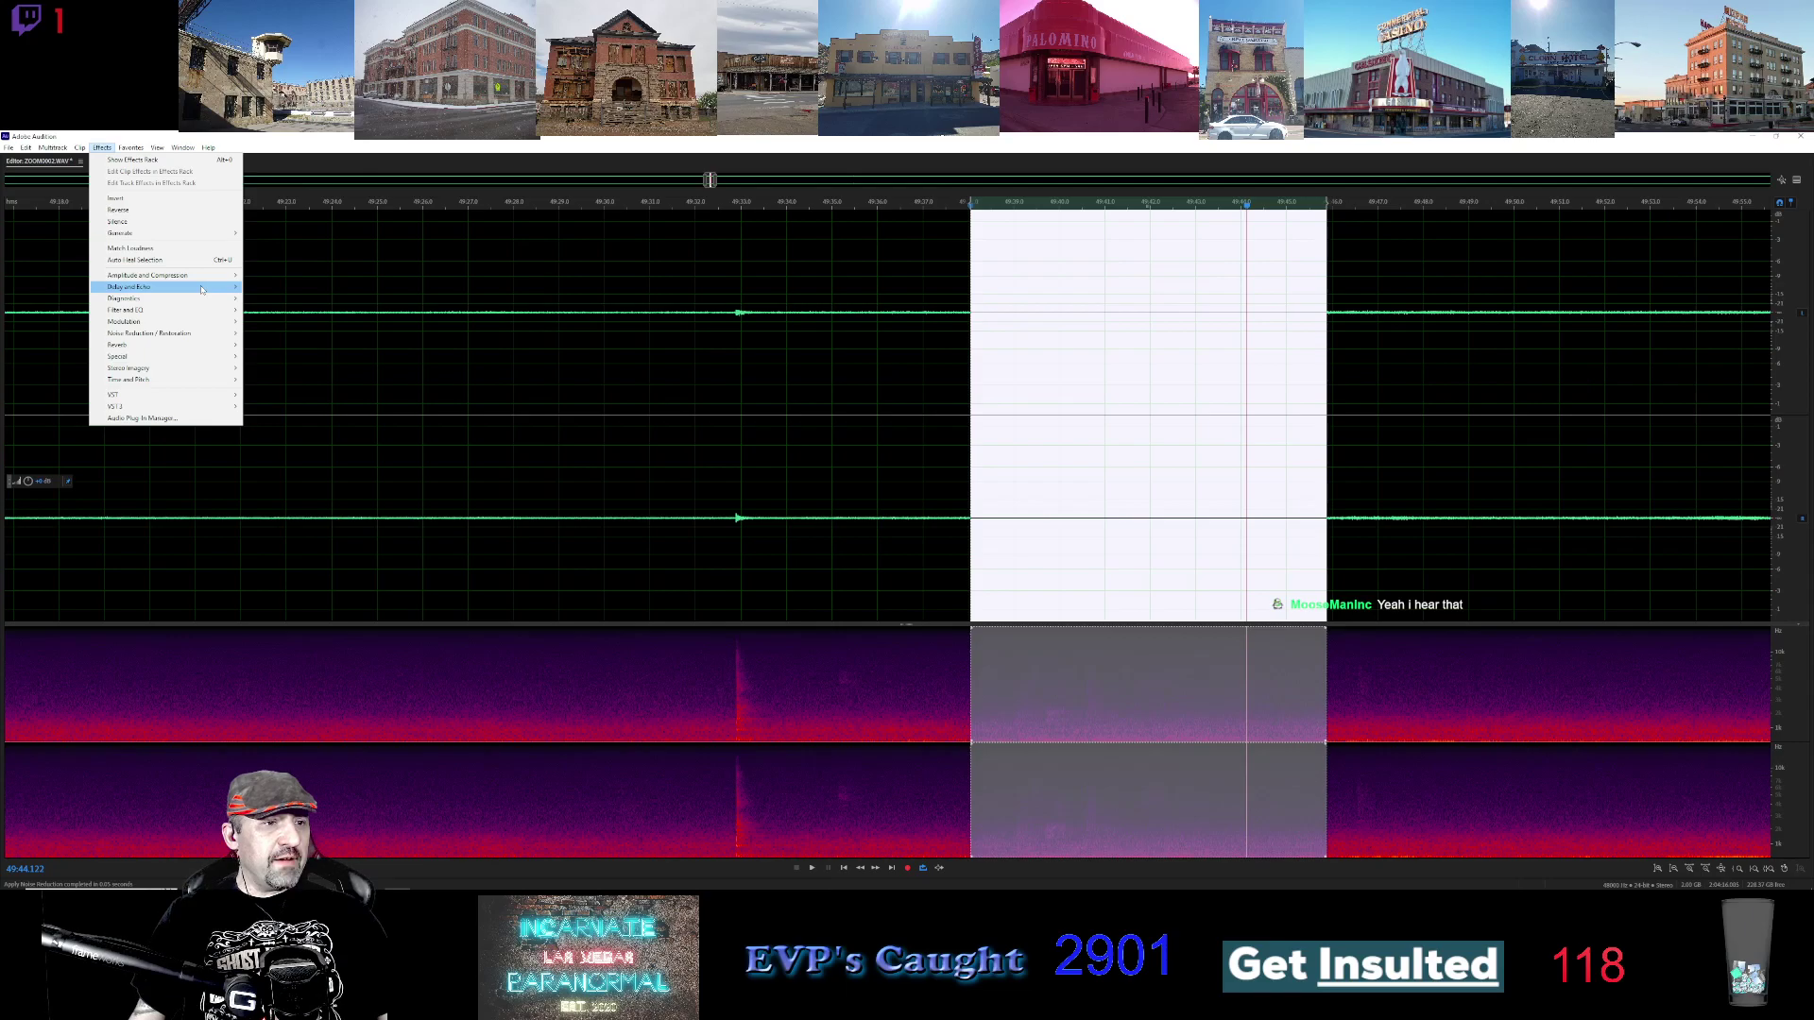
pyautogui.moveTo(189, 356)
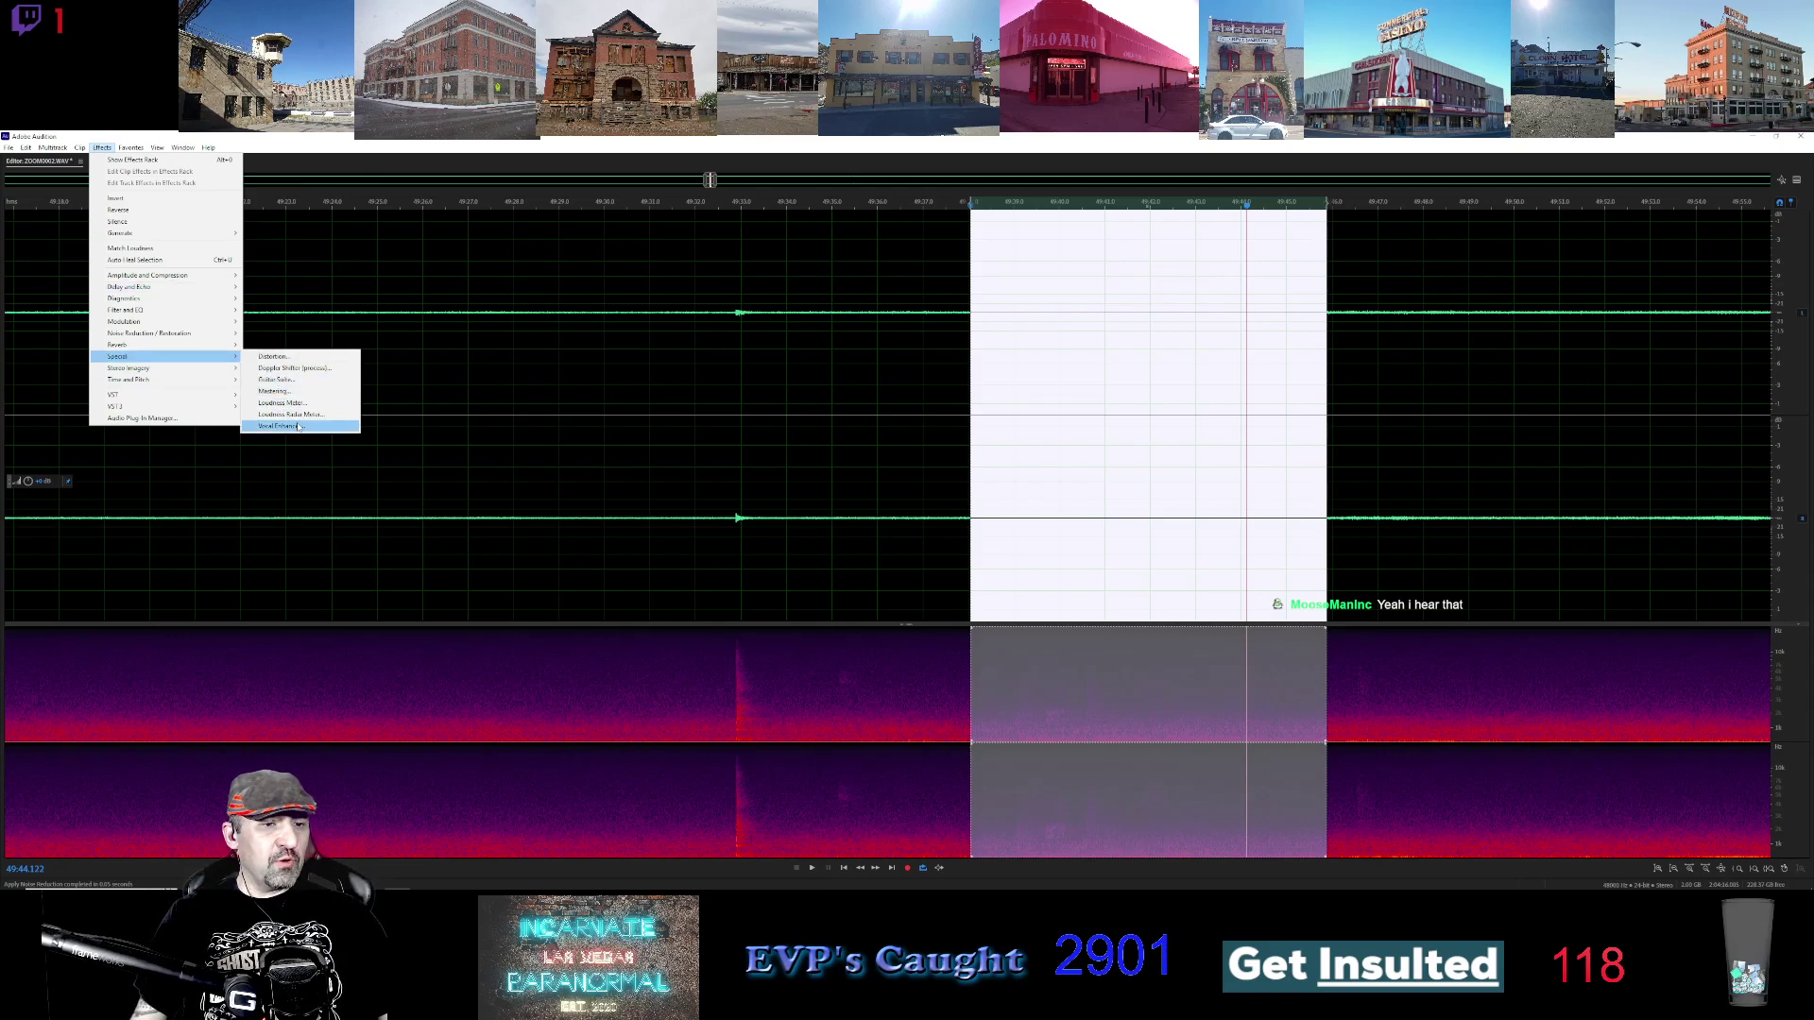
pyautogui.click(298, 427)
pyautogui.click(977, 303)
# Apply Vocal Enhancer with Low Tone once more to the same passage and play the result
pyautogui.click(103, 149)
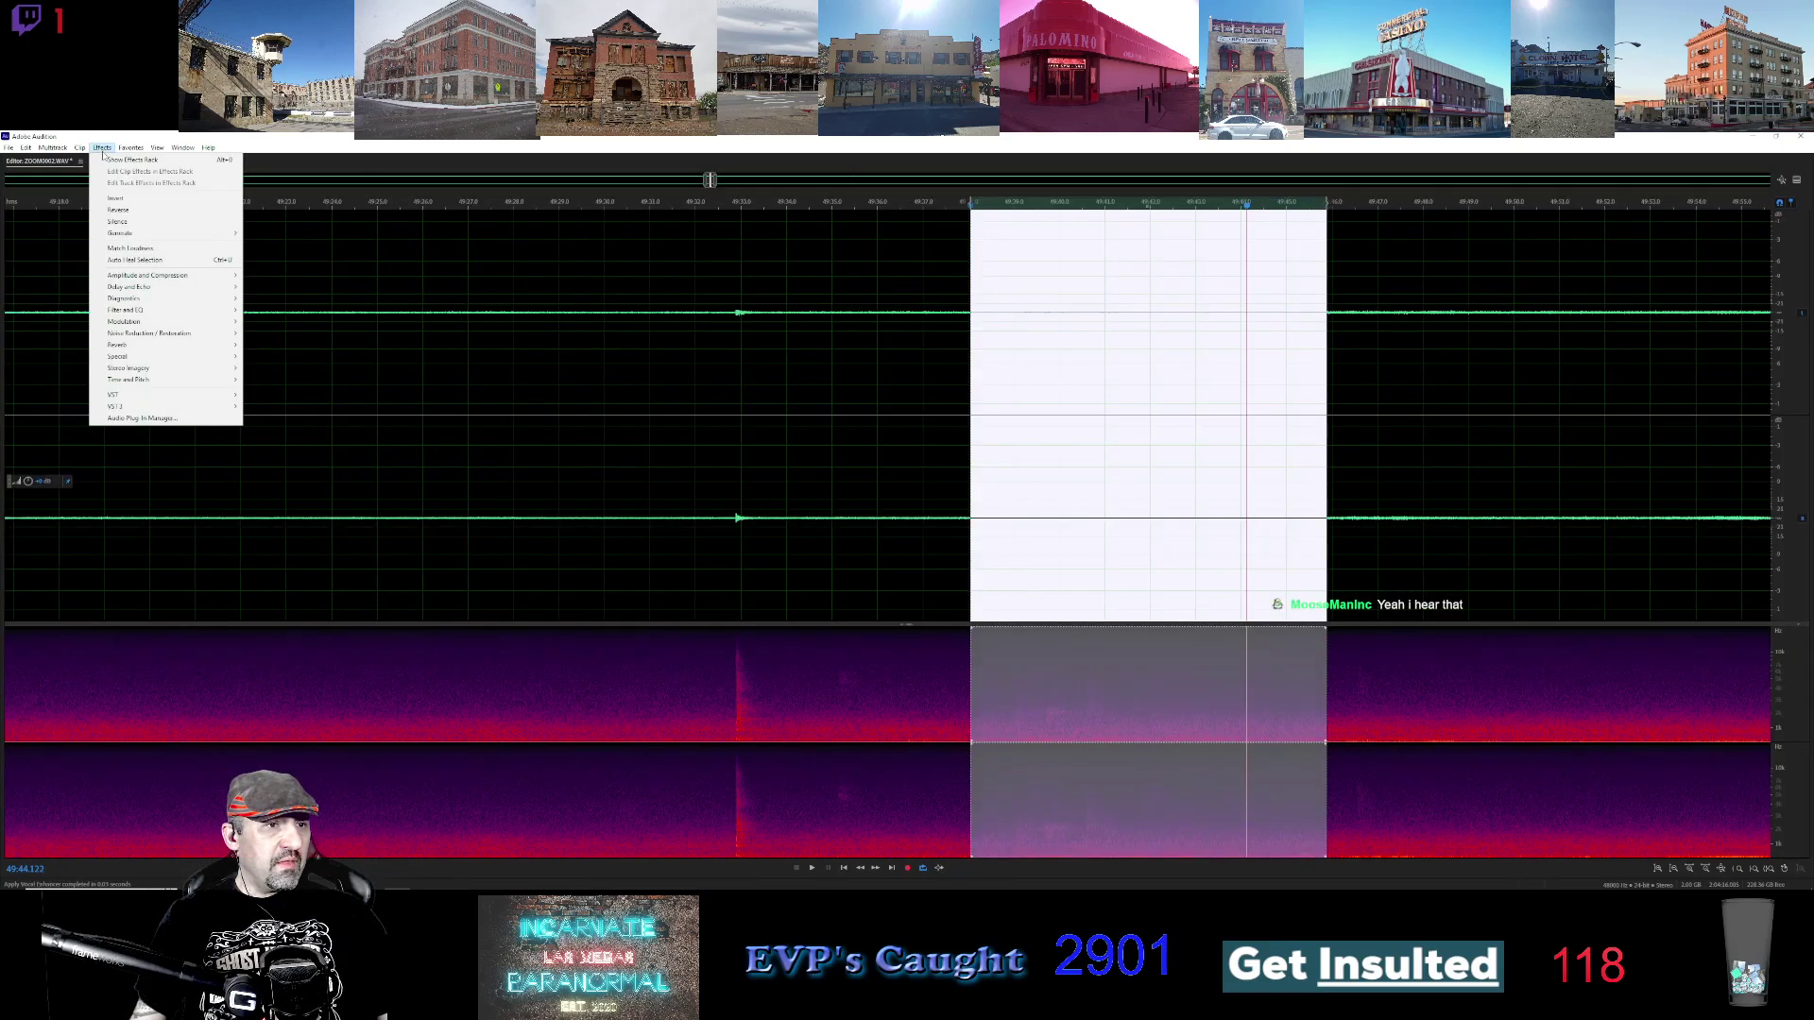
pyautogui.moveTo(180, 356)
pyautogui.click(299, 428)
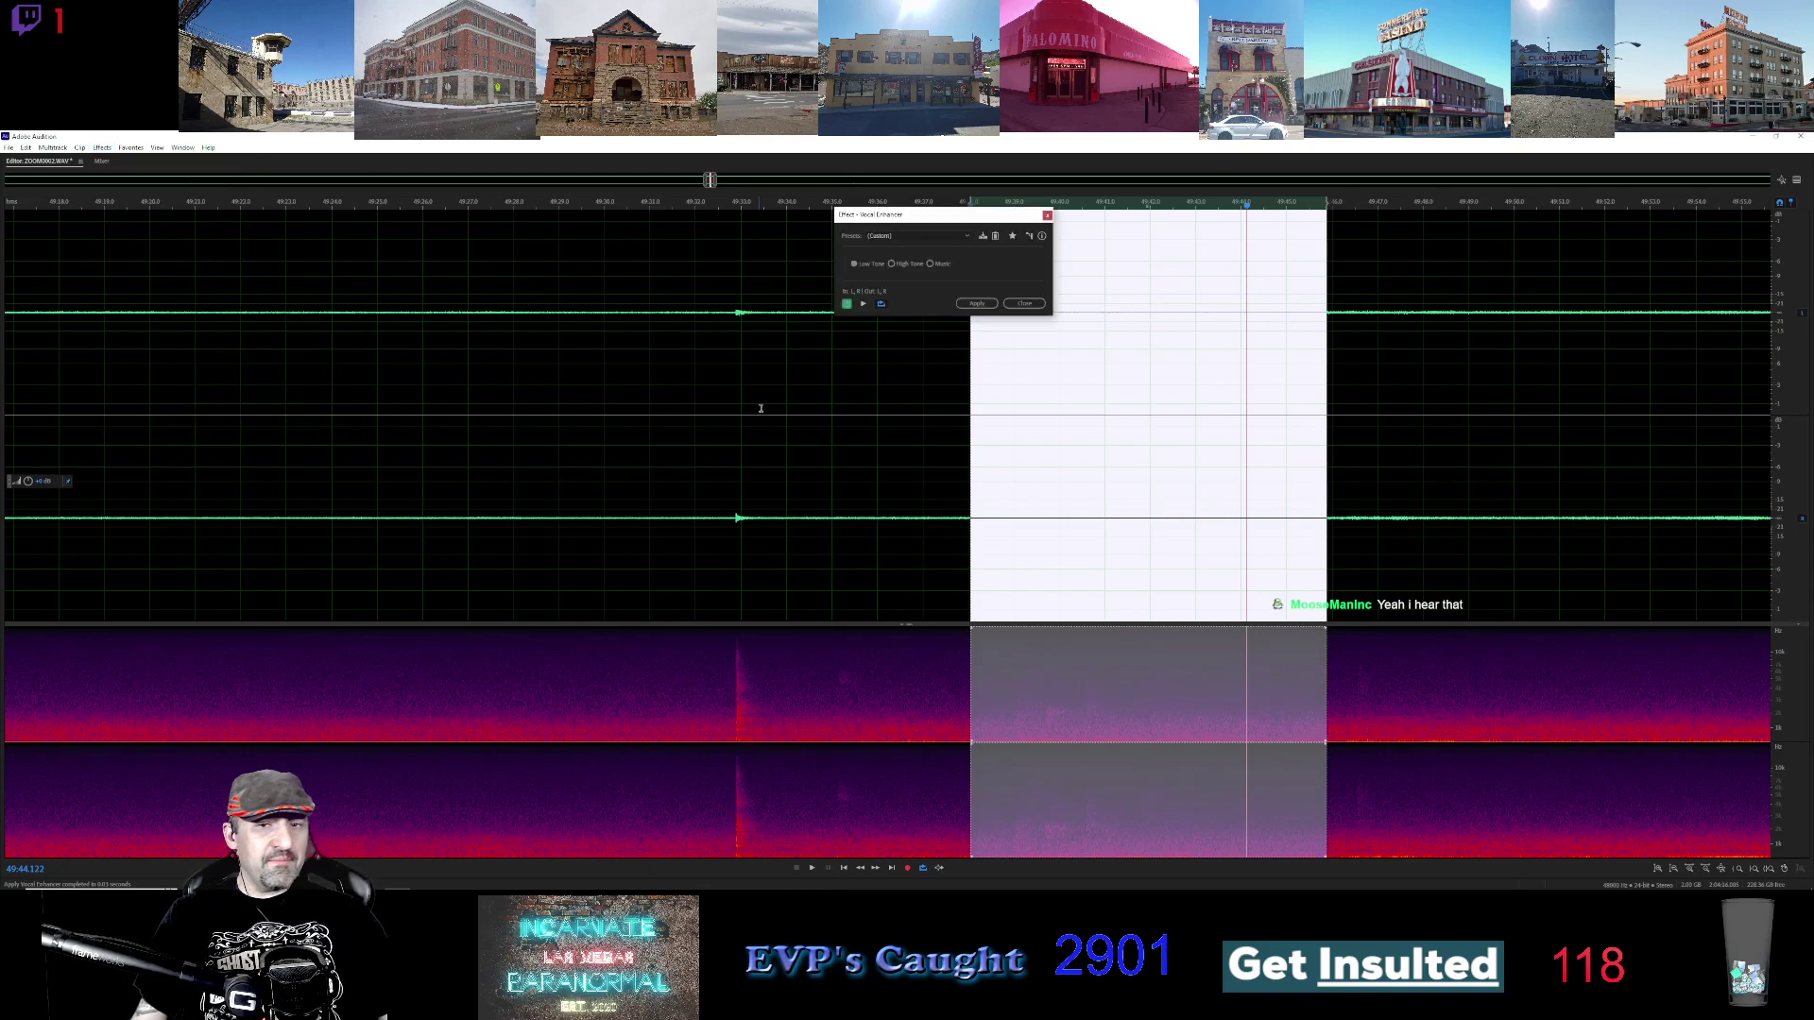
pyautogui.click(990, 303)
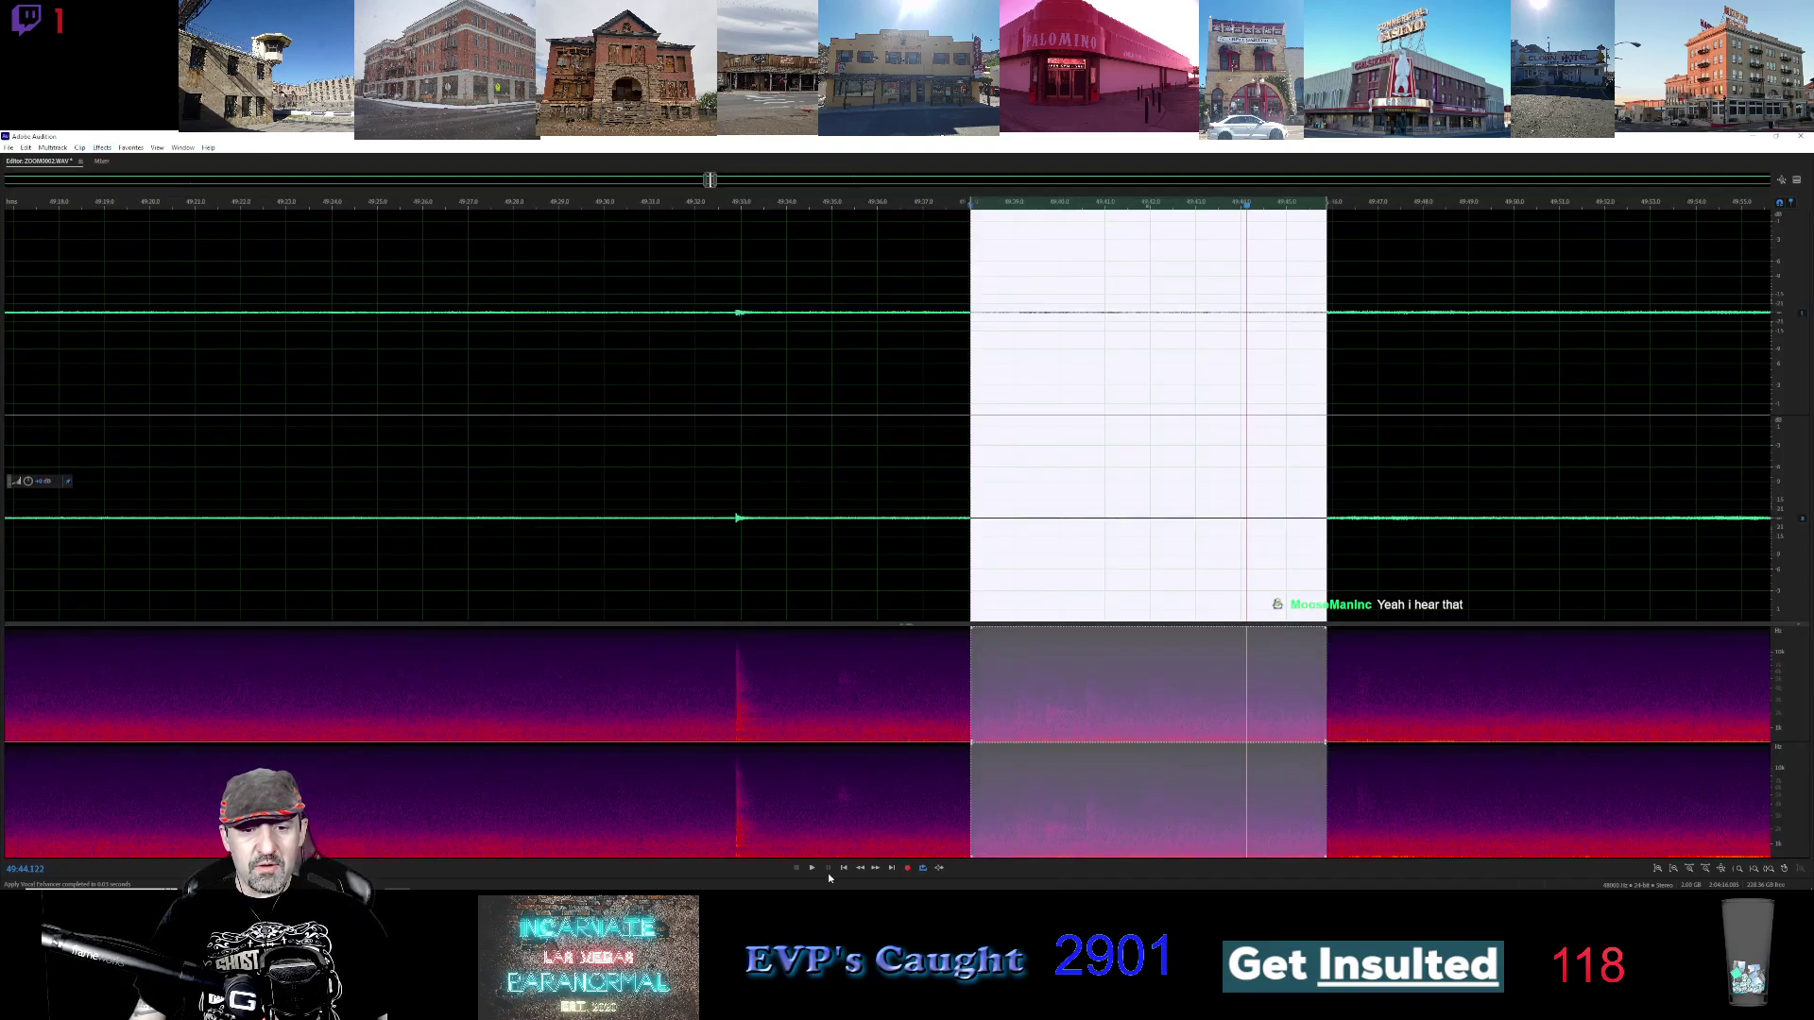
pyautogui.click(812, 867)
pyautogui.scroll(2, 988, 697)
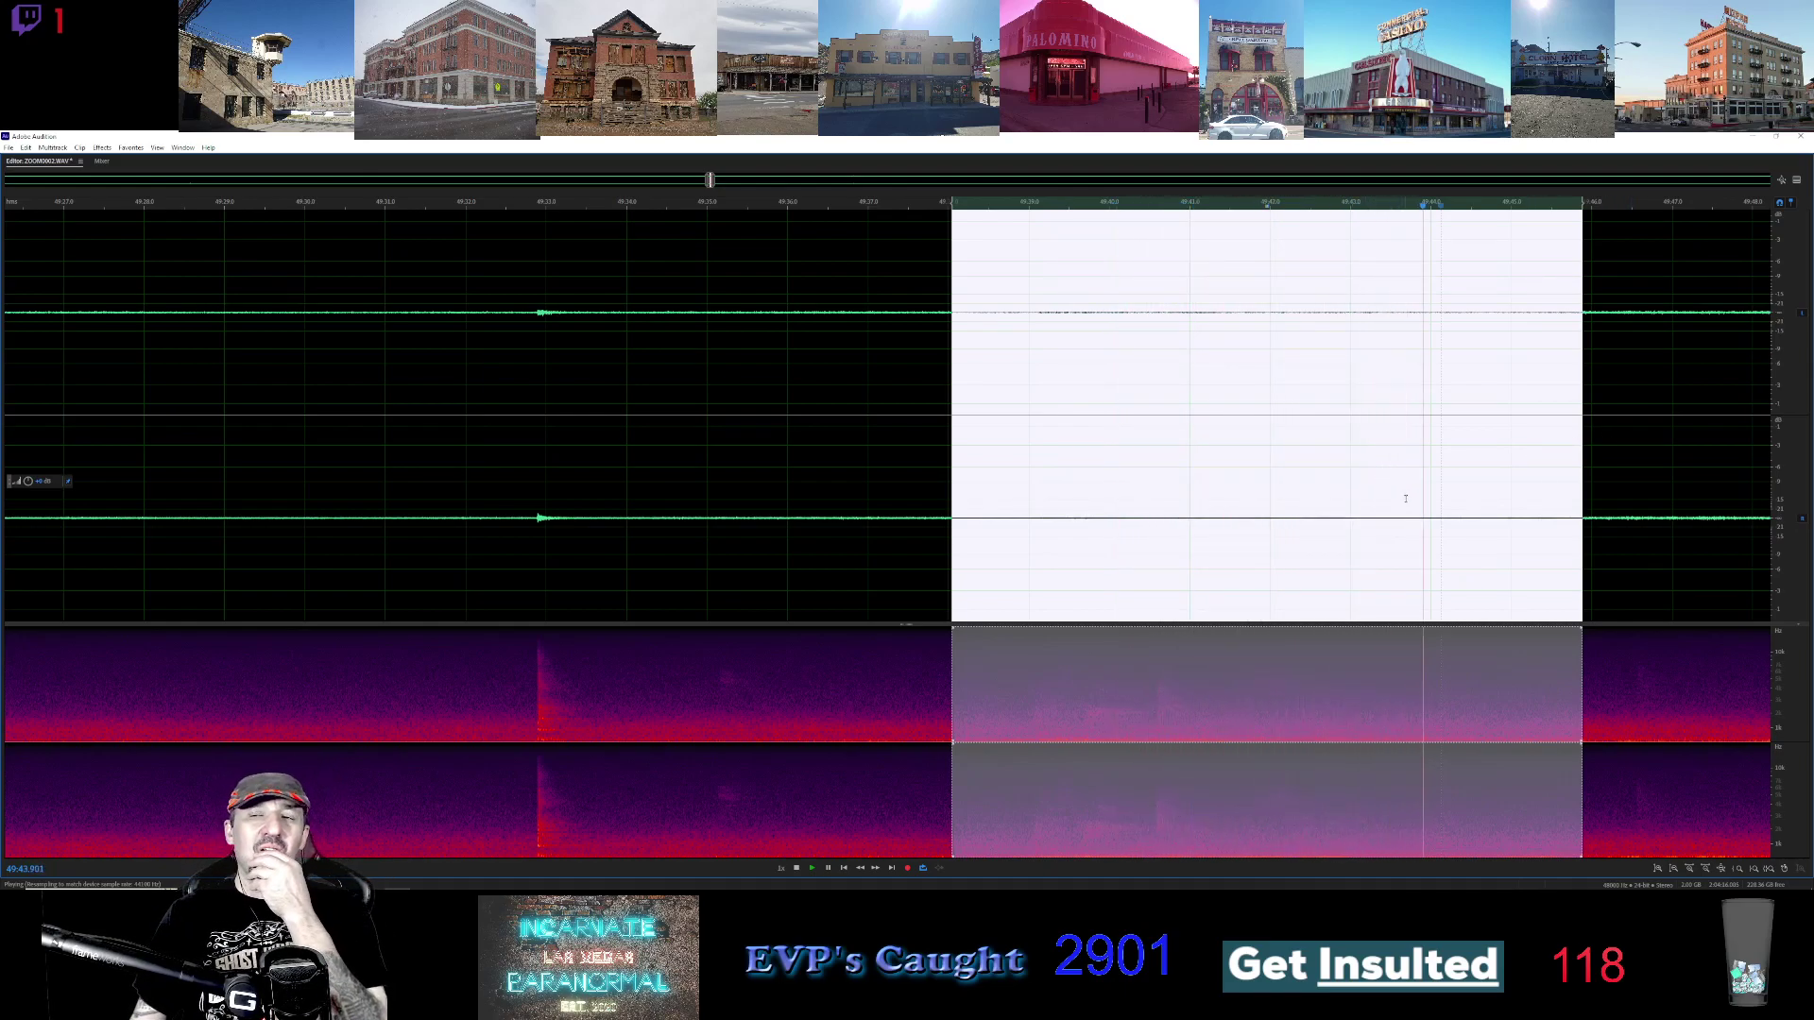
# Amplify the selected passage from about 49:38 to 49:46
pyautogui.click(58, 484)
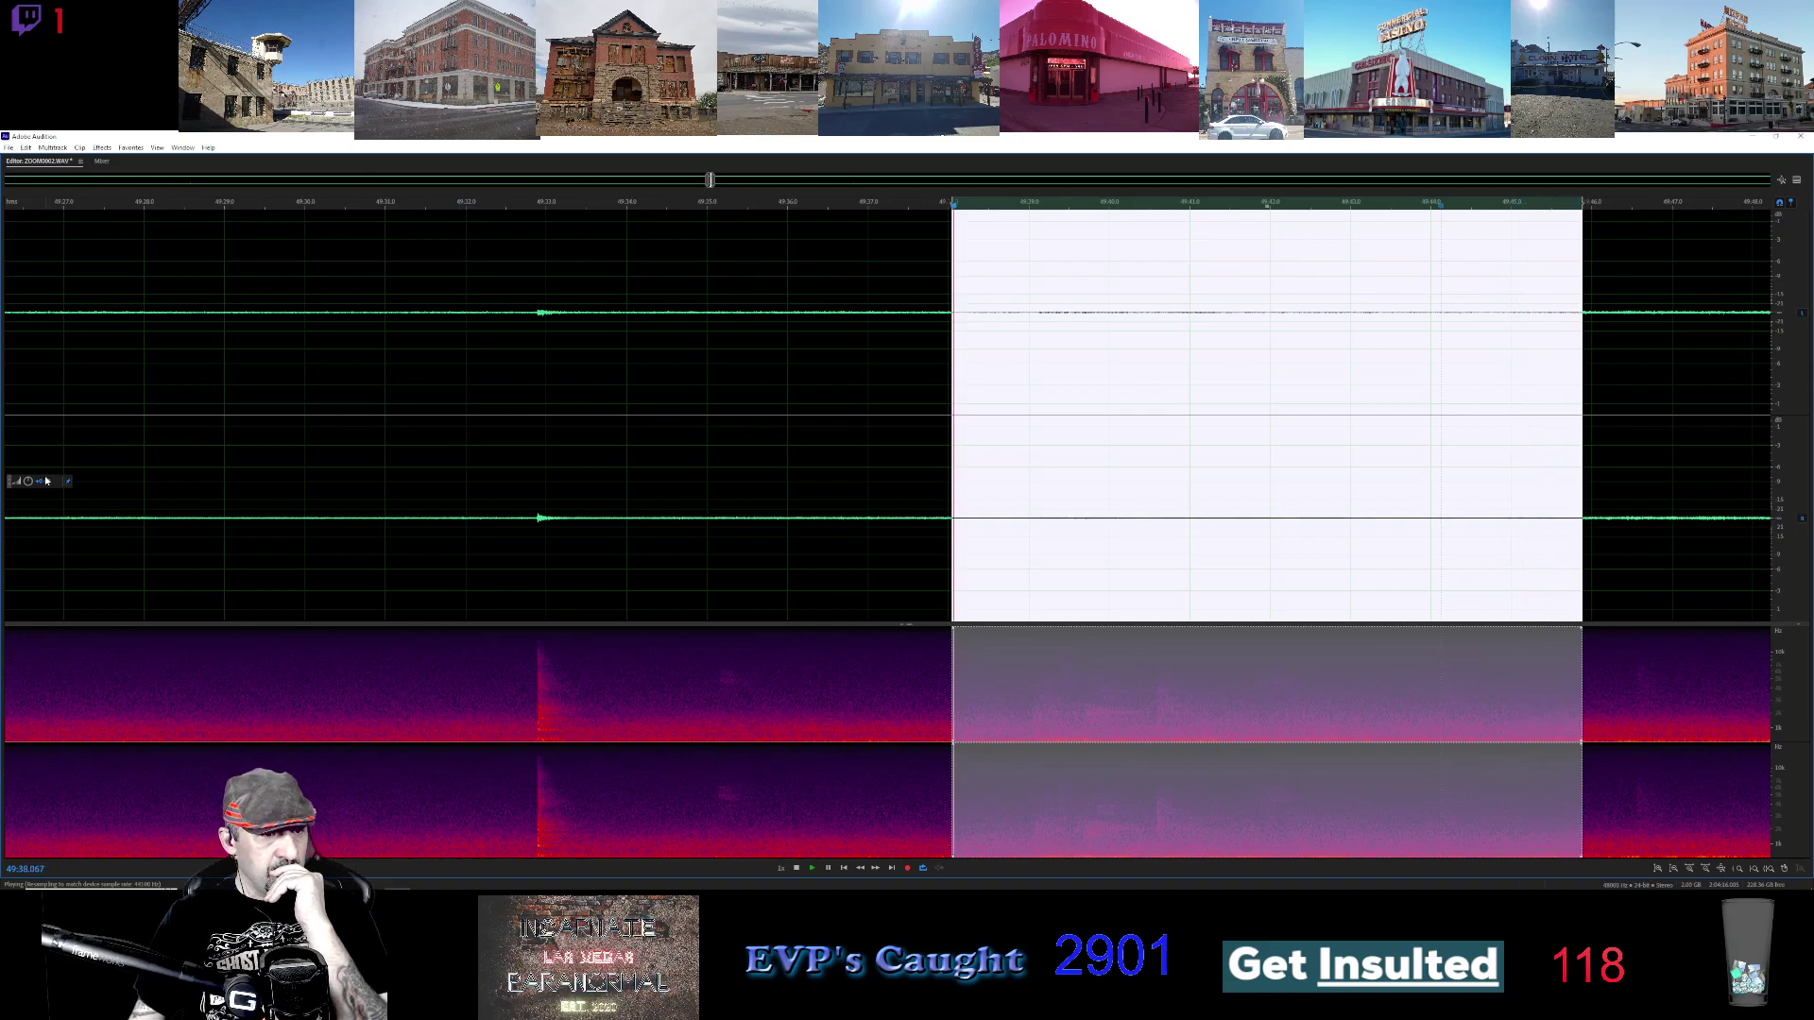
pyautogui.write('1')
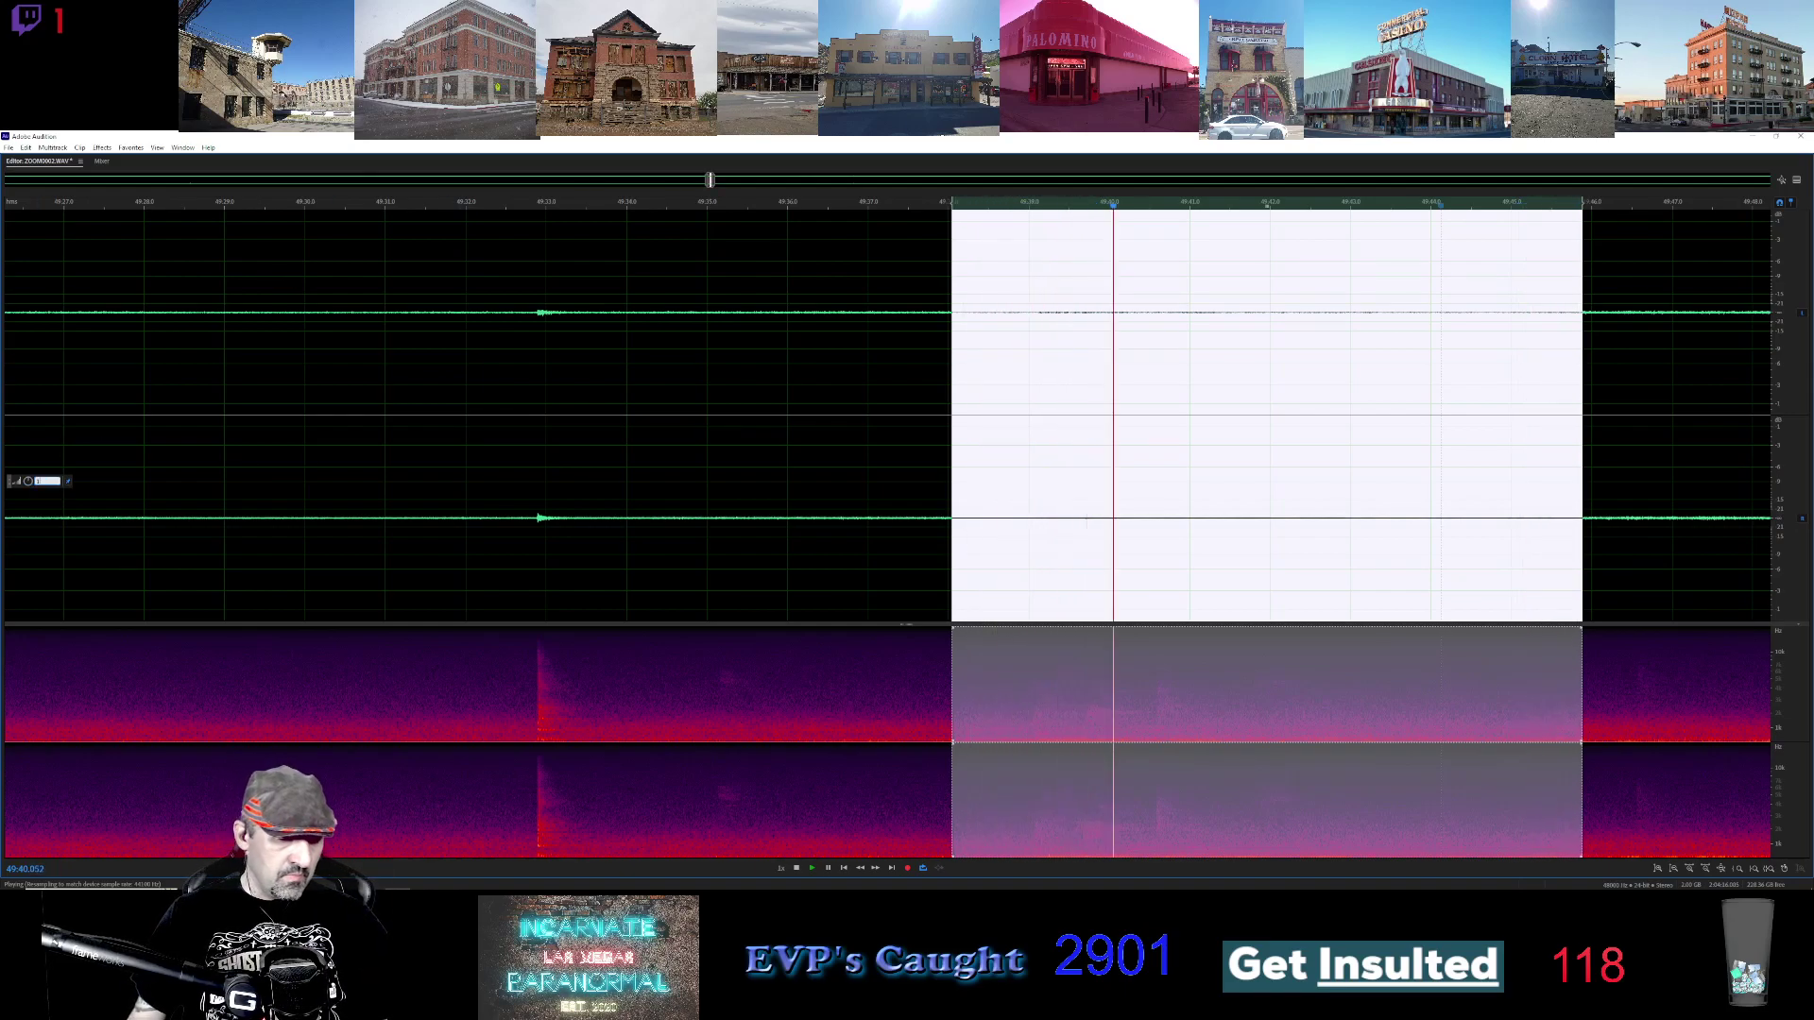
pyautogui.press('Return')
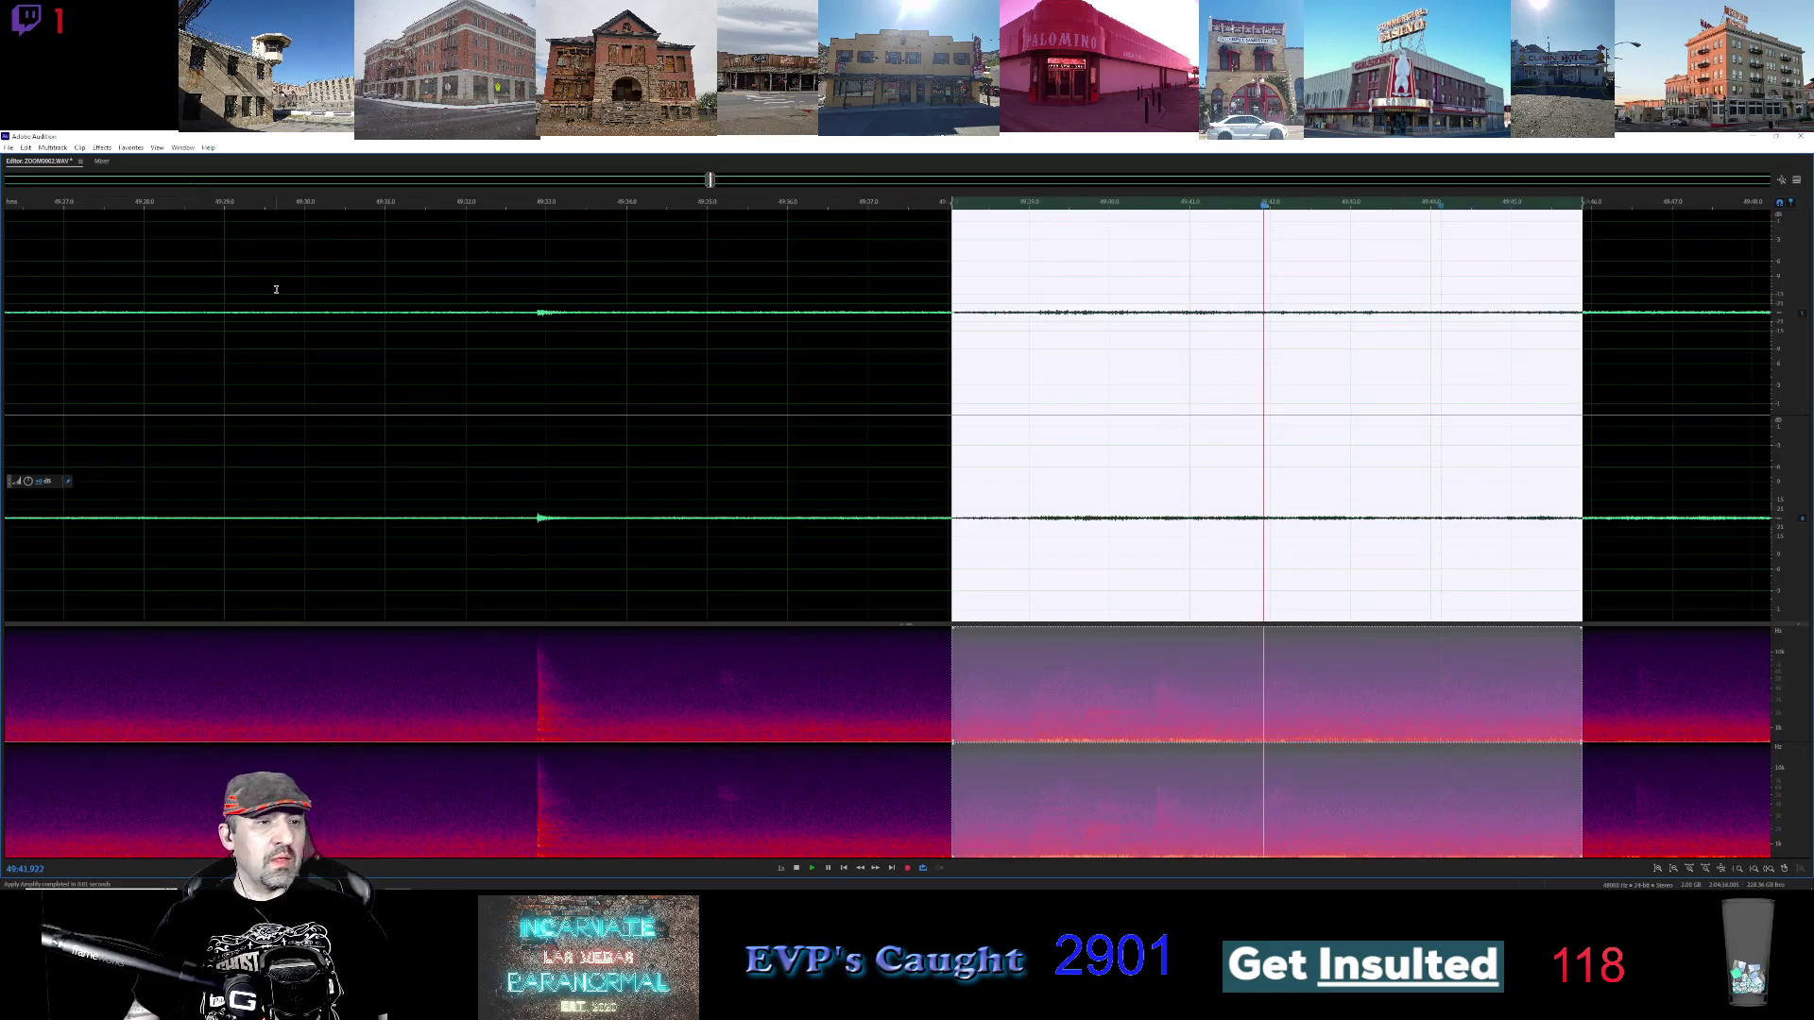
# Preview the DeNoise effect at 100% with lowered output gain on the selection, and close it without applying
pyautogui.click(102, 147)
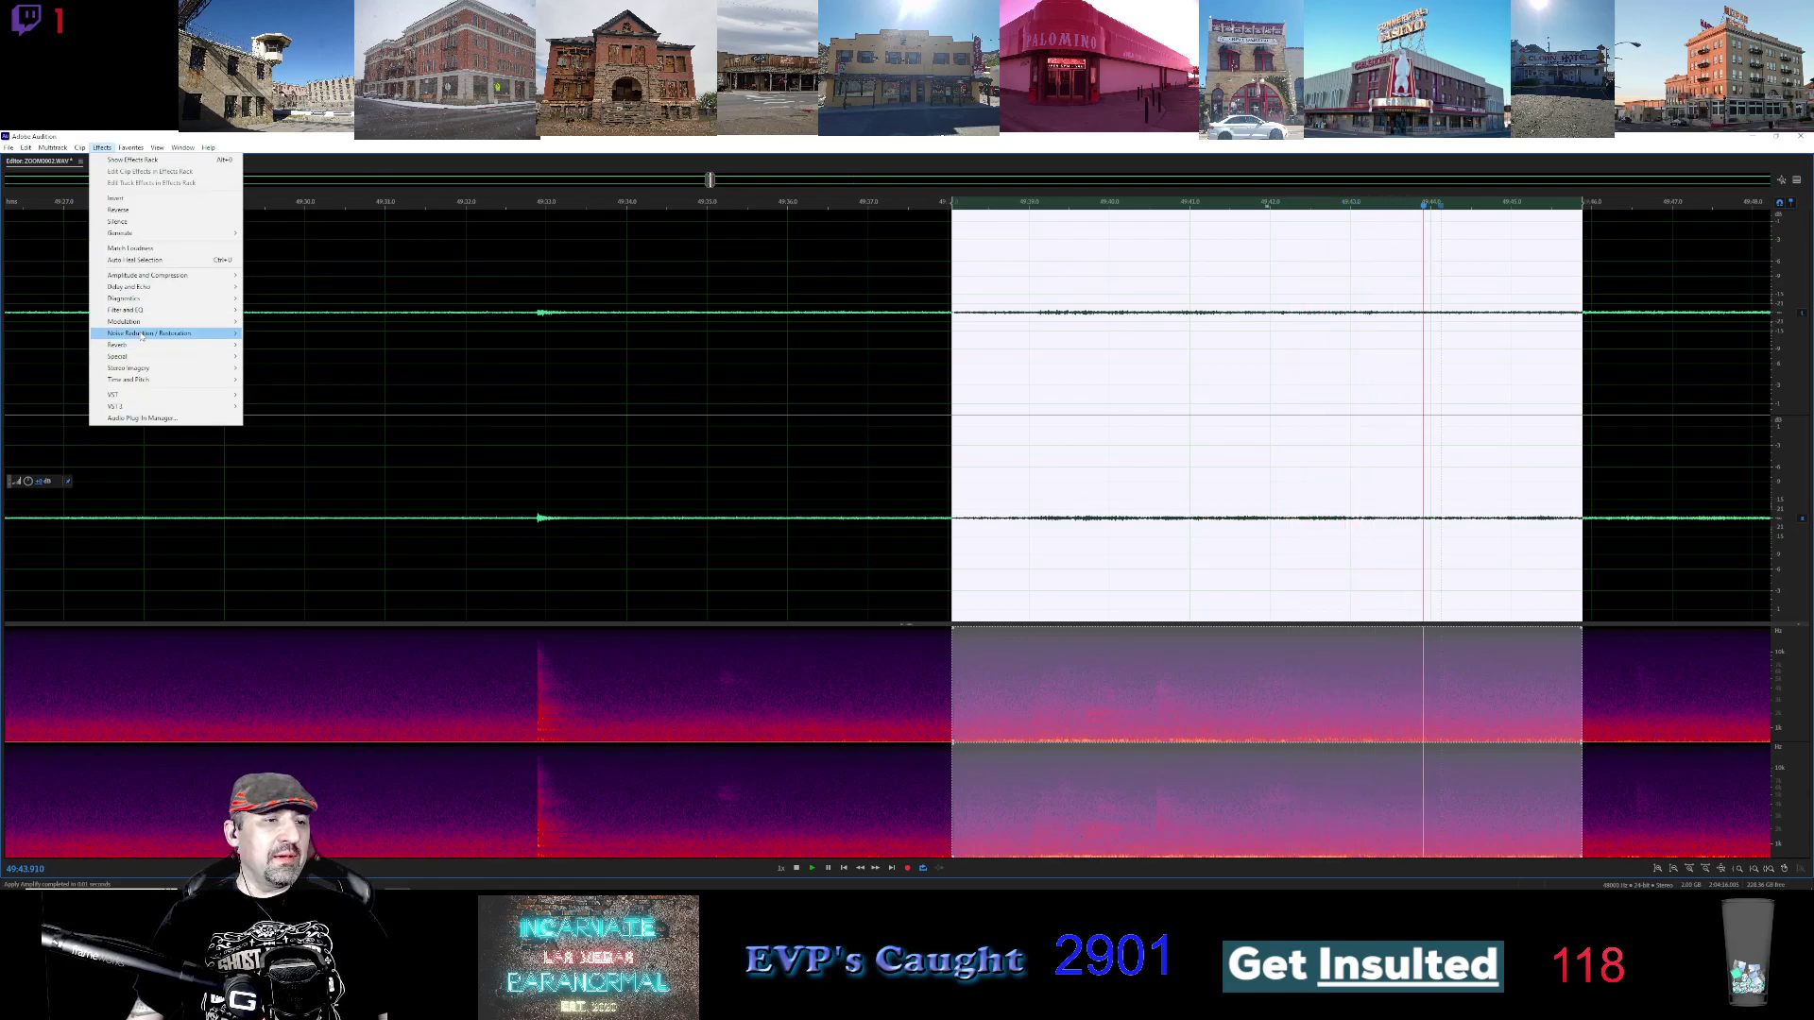
pyautogui.moveTo(141, 335)
pyautogui.click(272, 413)
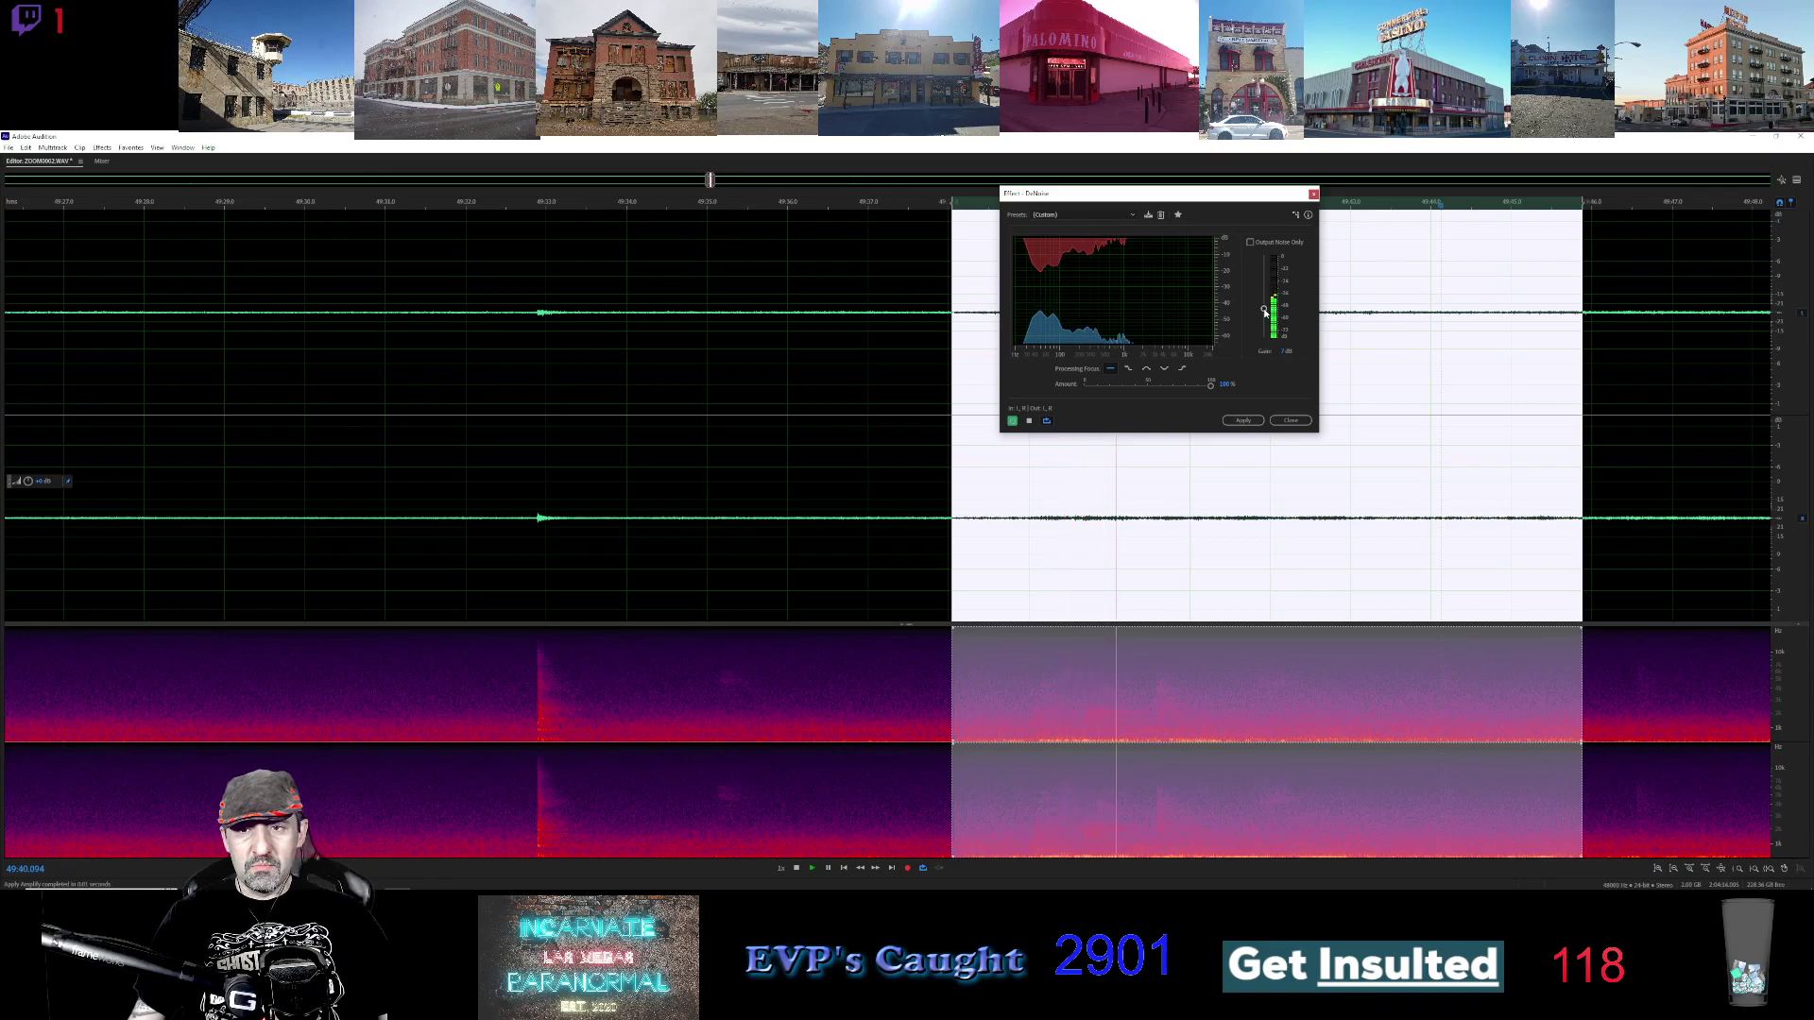
pyautogui.moveTo(1265, 312); pyautogui.dragTo(1265, 325)
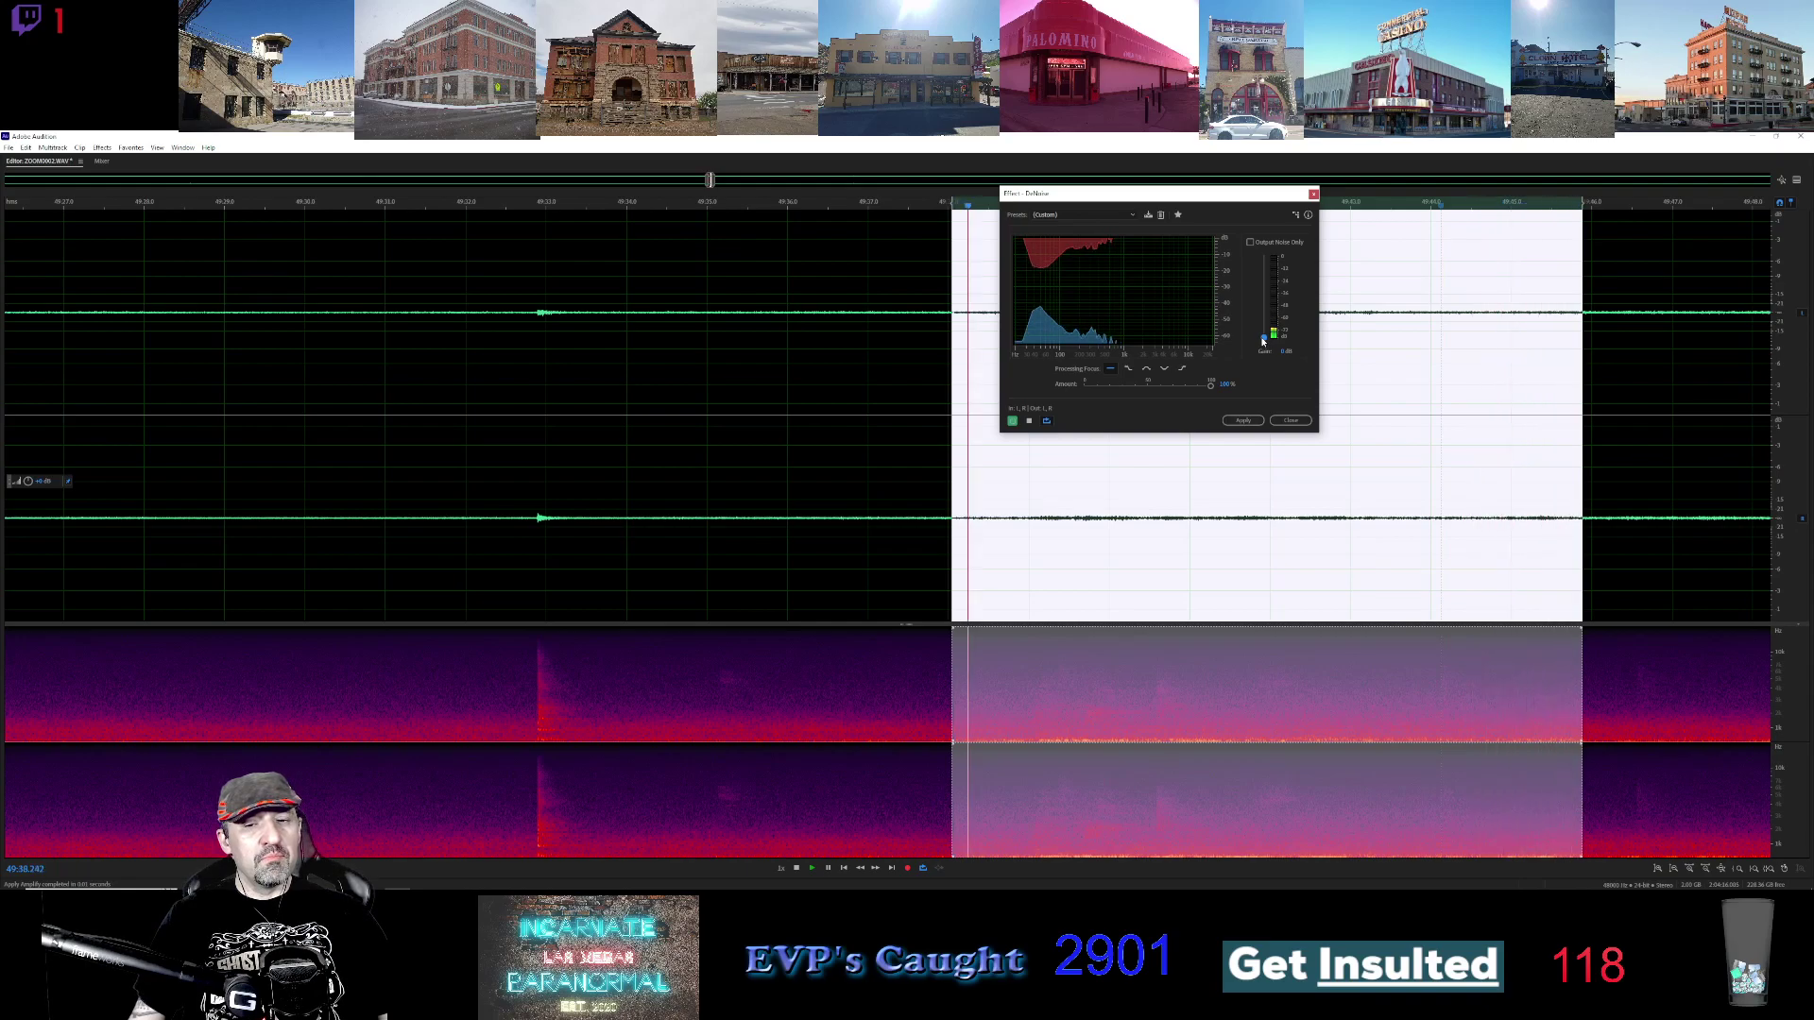
pyautogui.click(1290, 420)
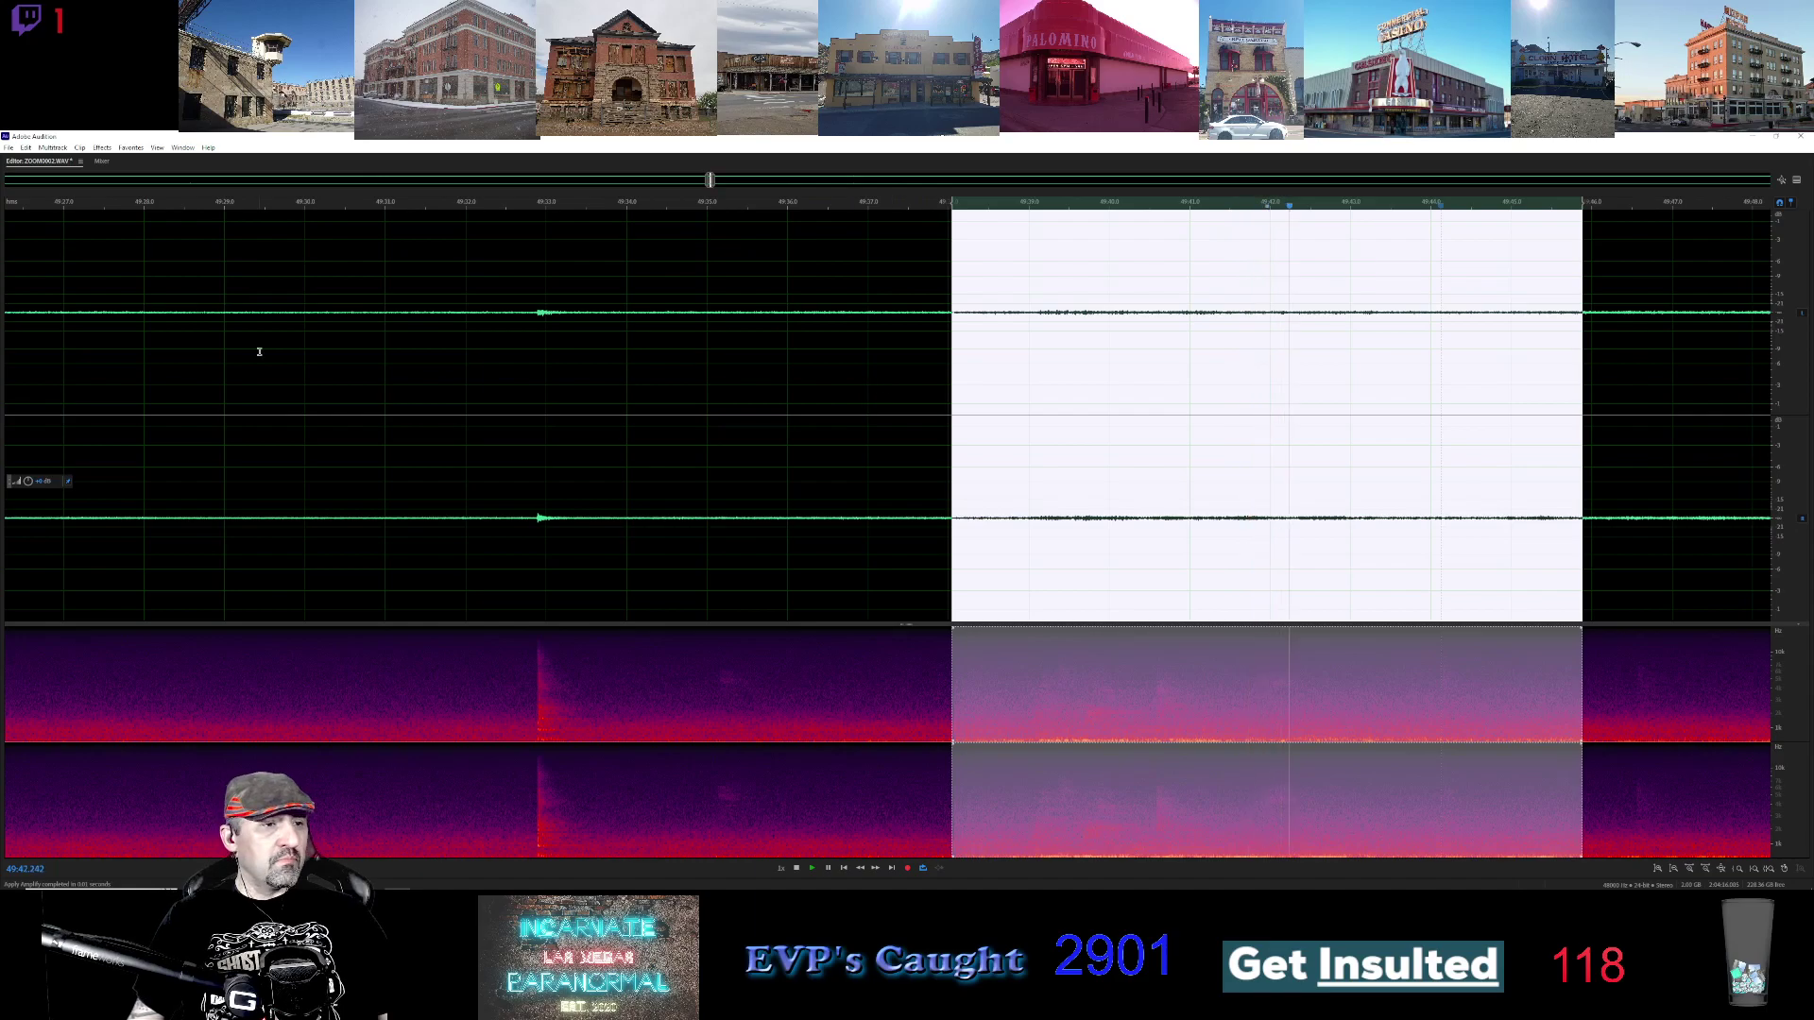
# Apply Noise Reduction with the current noise print to the selected passage from about 49:38 to 49:46 and play the result
pyautogui.click(102, 147)
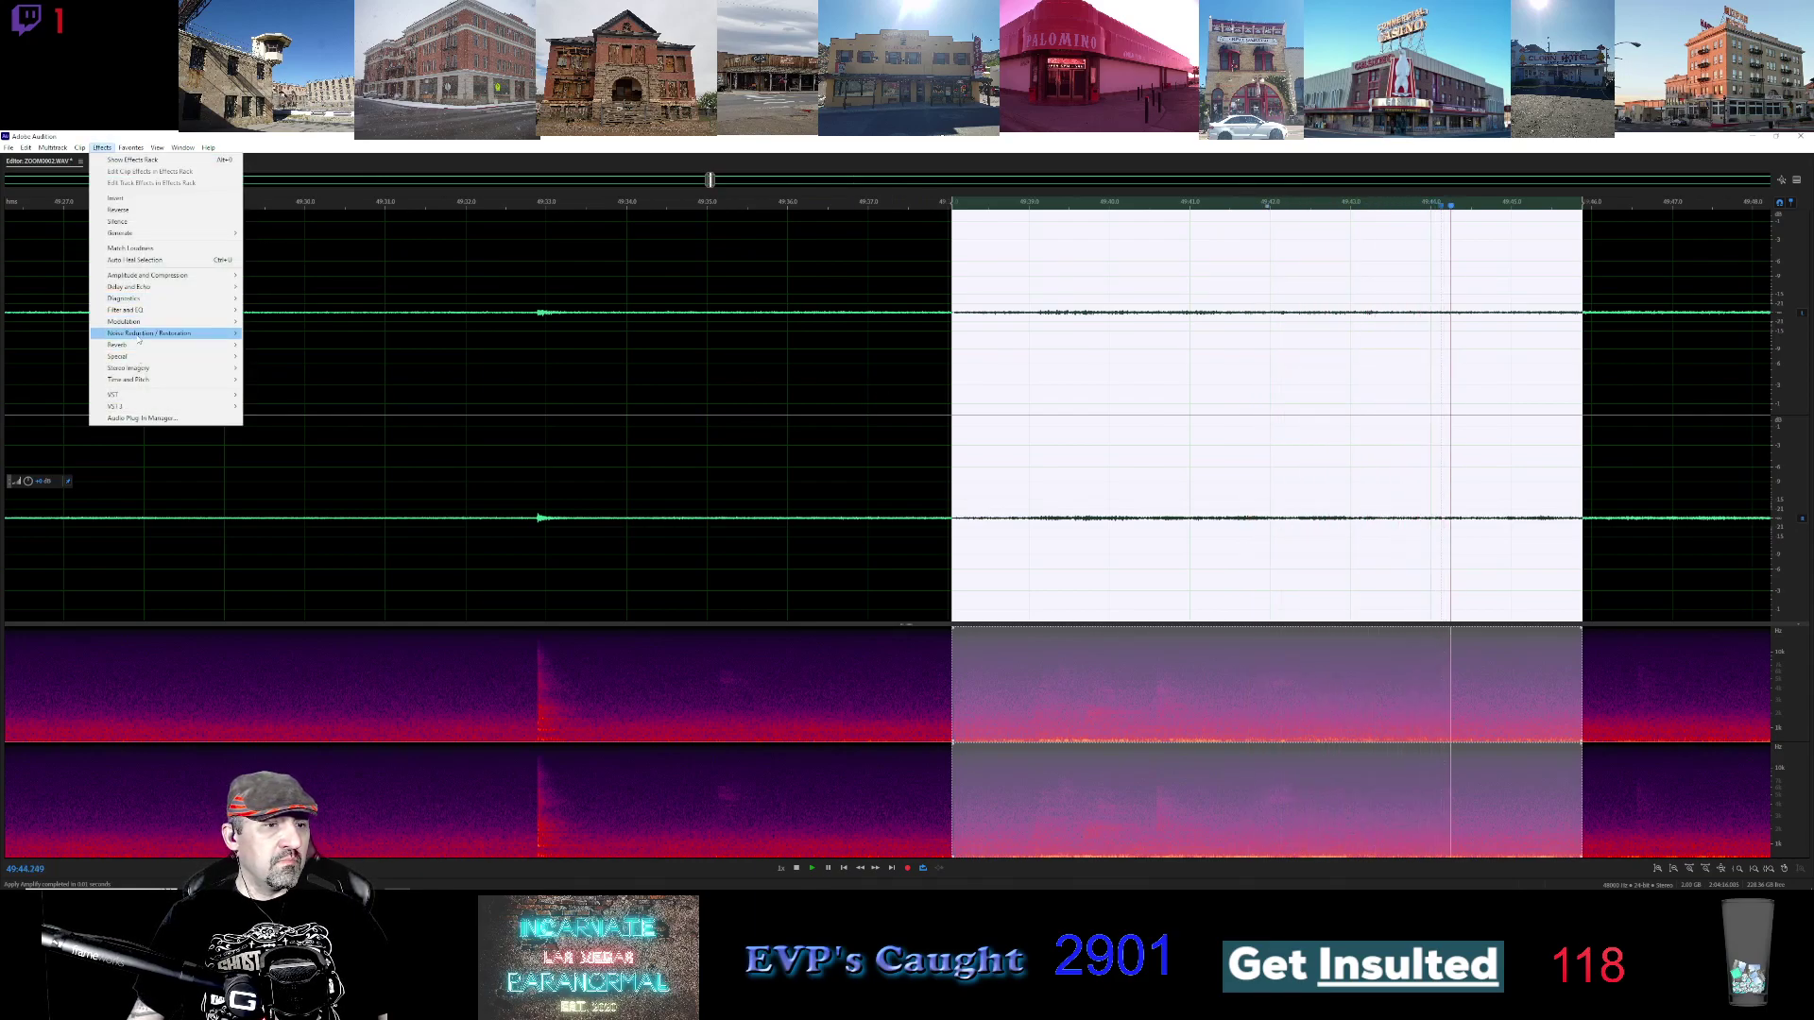
pyautogui.moveTo(141, 335)
pyautogui.click(322, 344)
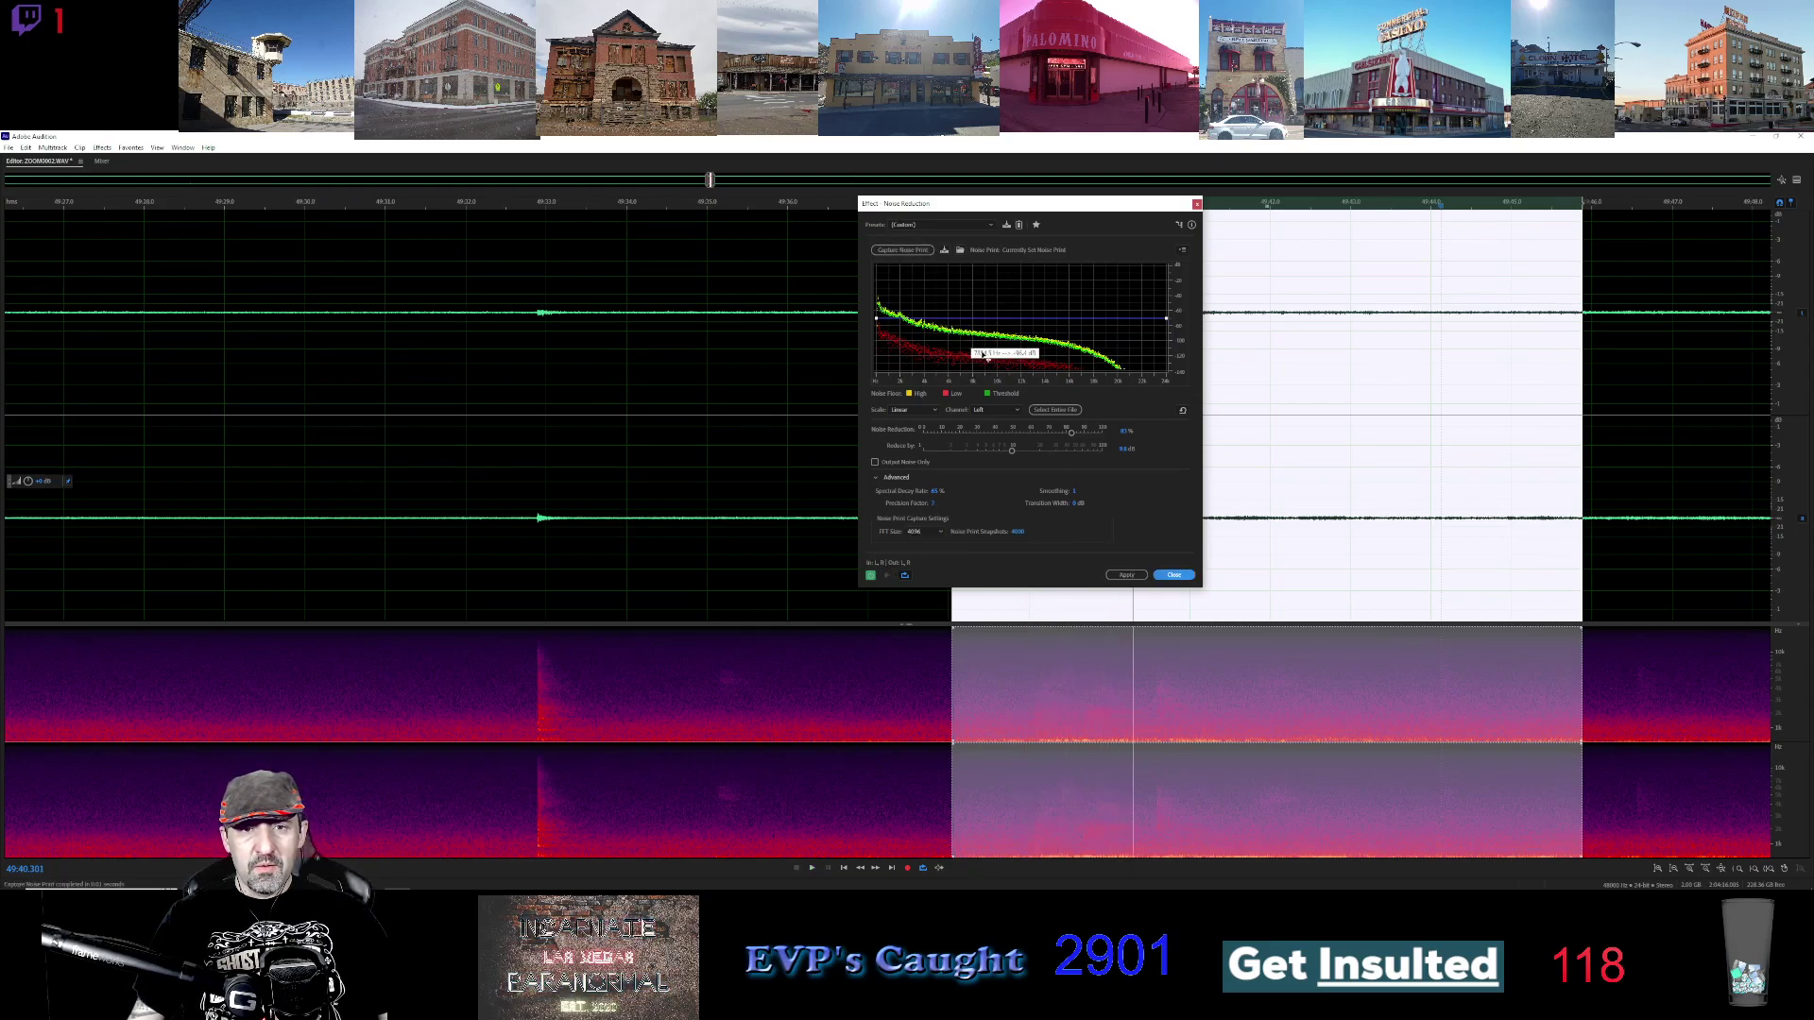
pyautogui.click(1126, 575)
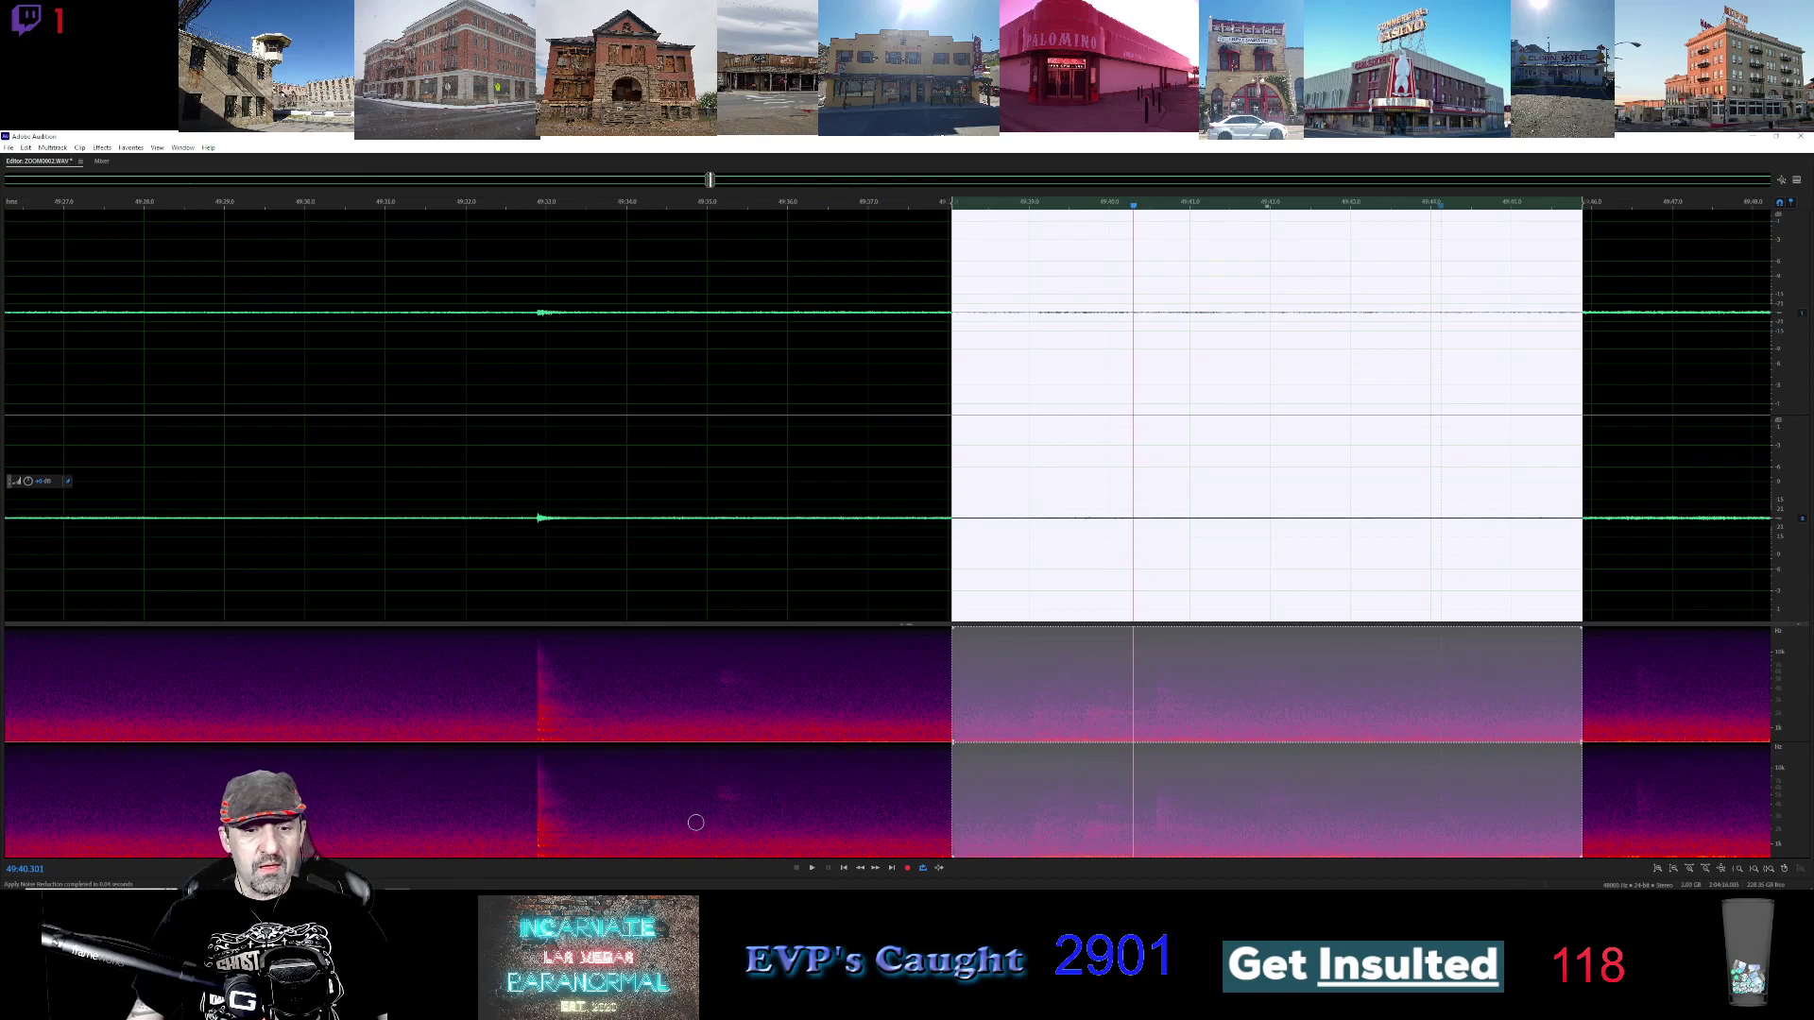
pyautogui.click(810, 869)
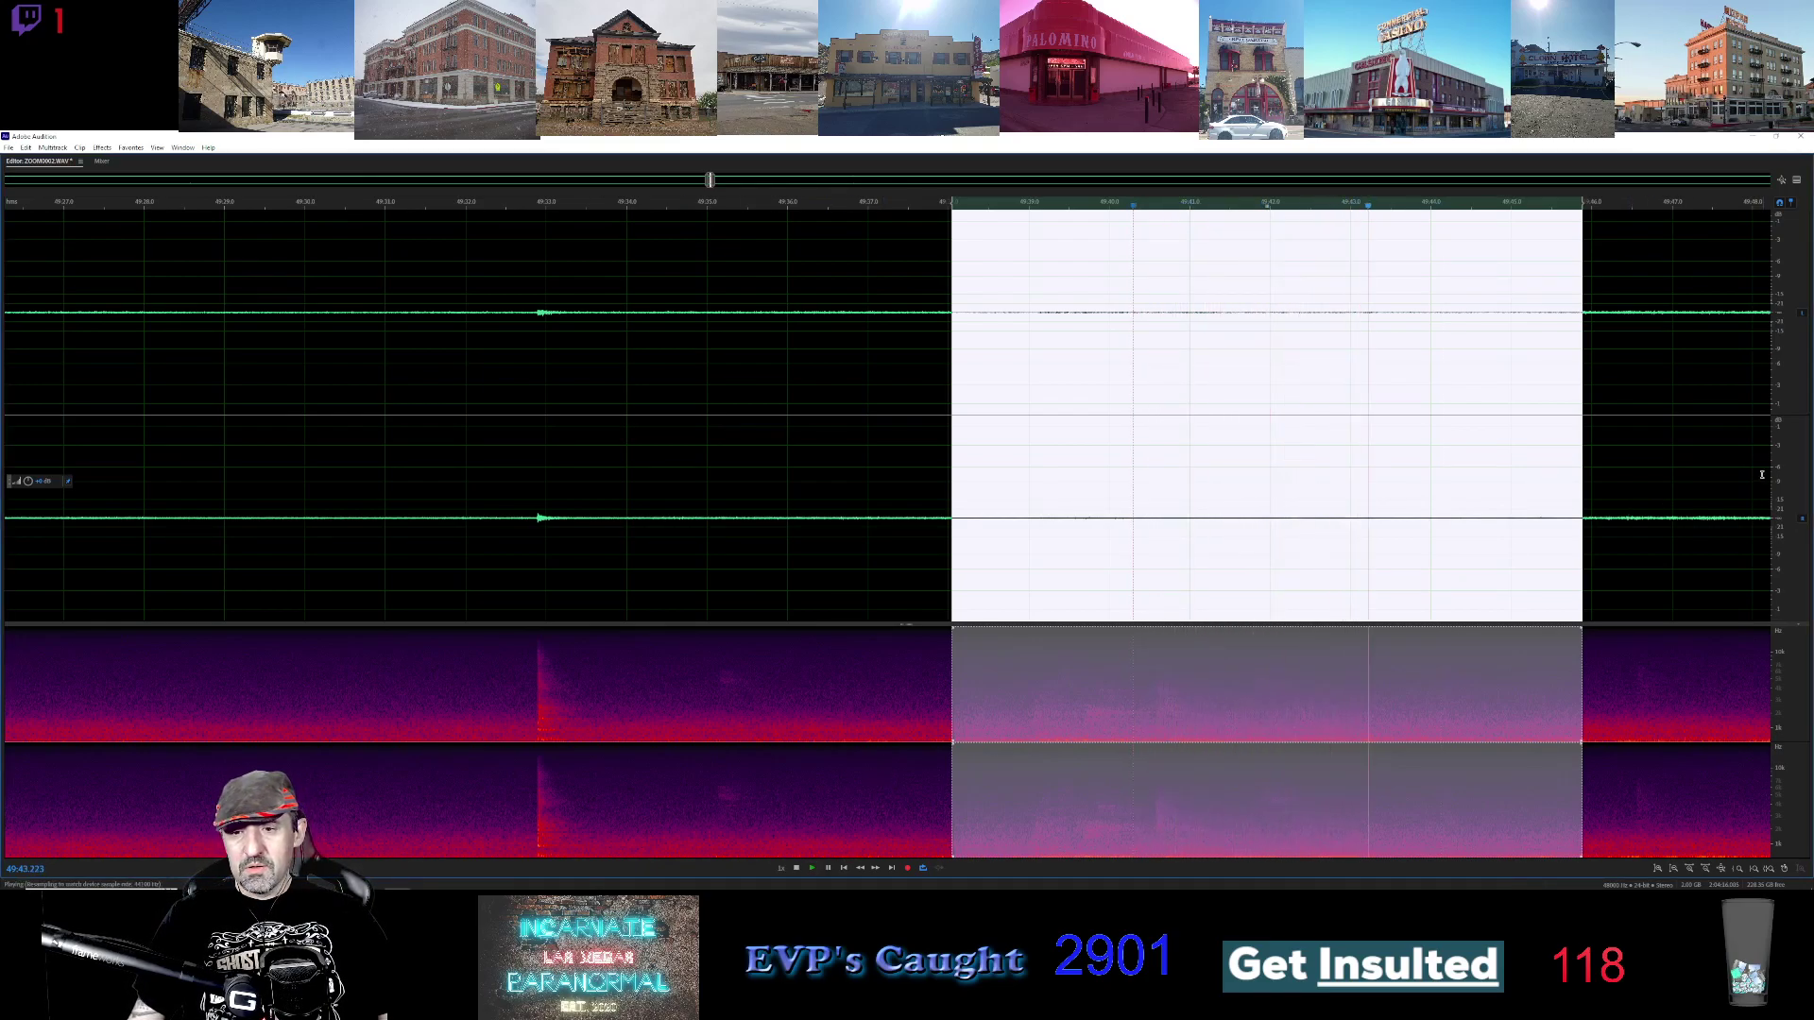
# Narrow the selection to about 49:38.7 to 49:44 and listen to it on repeat
pyautogui.moveTo(1584, 432); pyautogui.dragTo(1432, 436)
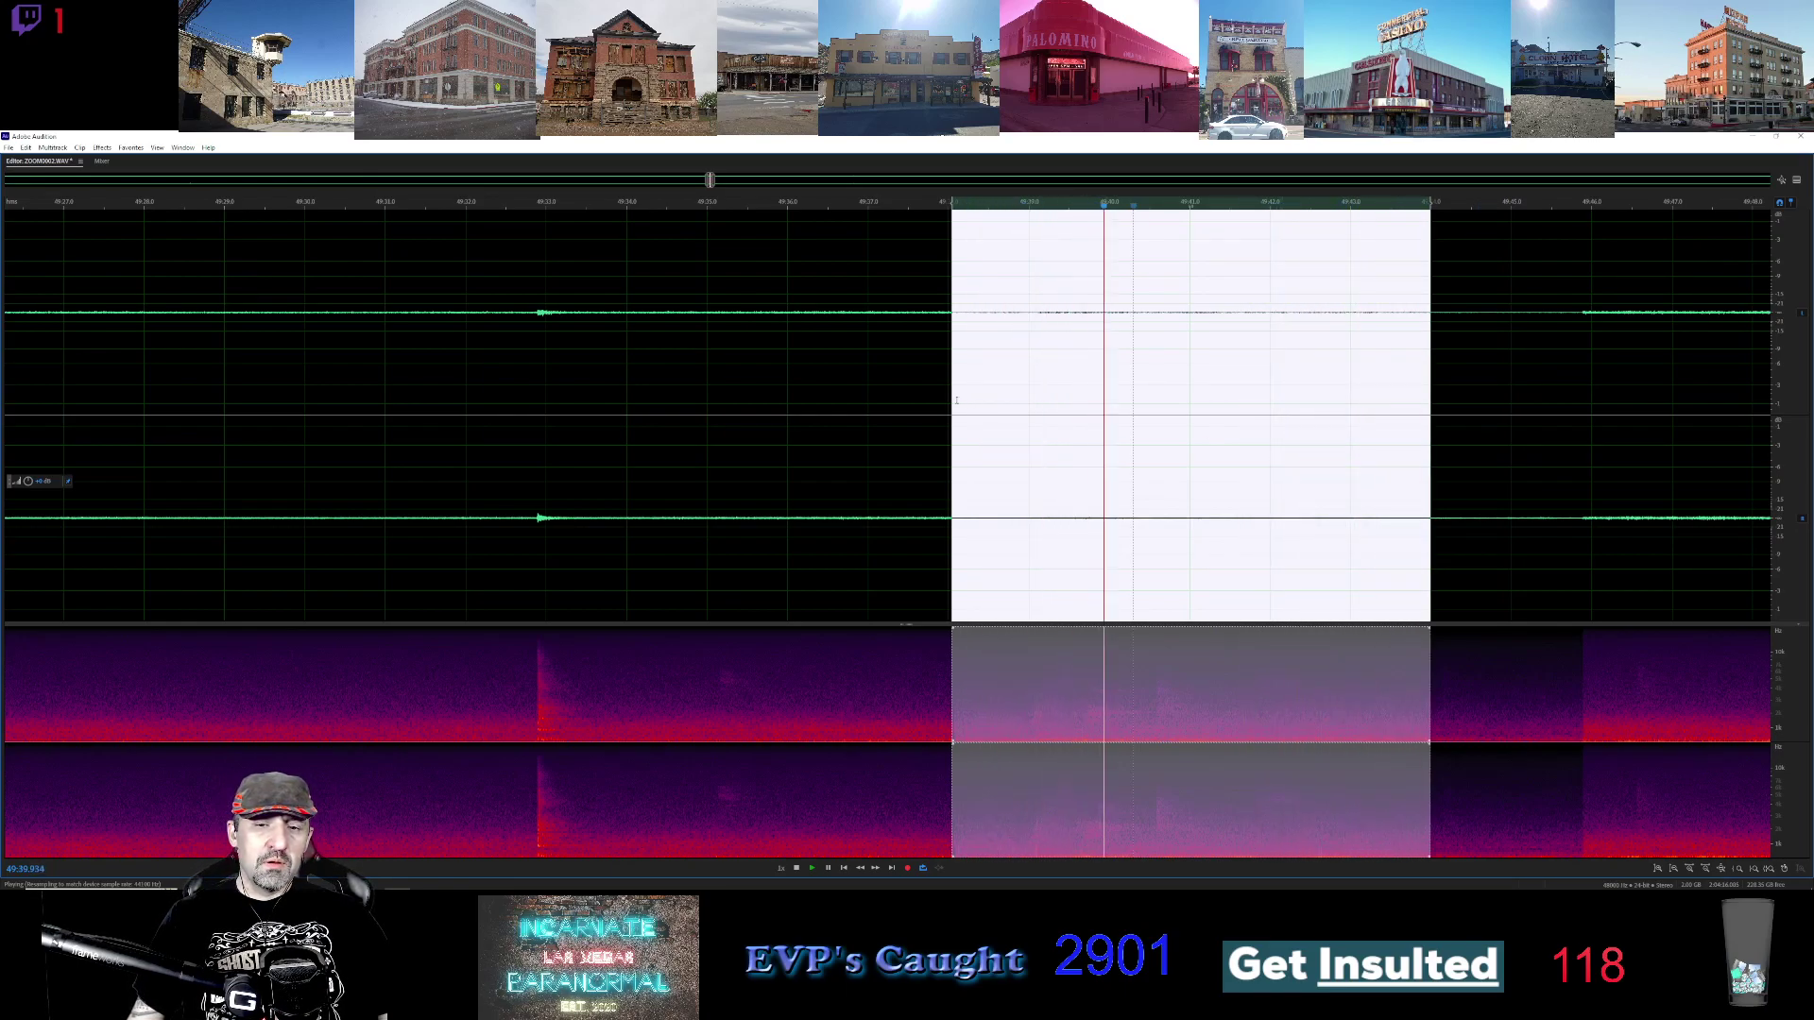
pyautogui.moveTo(951, 404); pyautogui.dragTo(1008, 419)
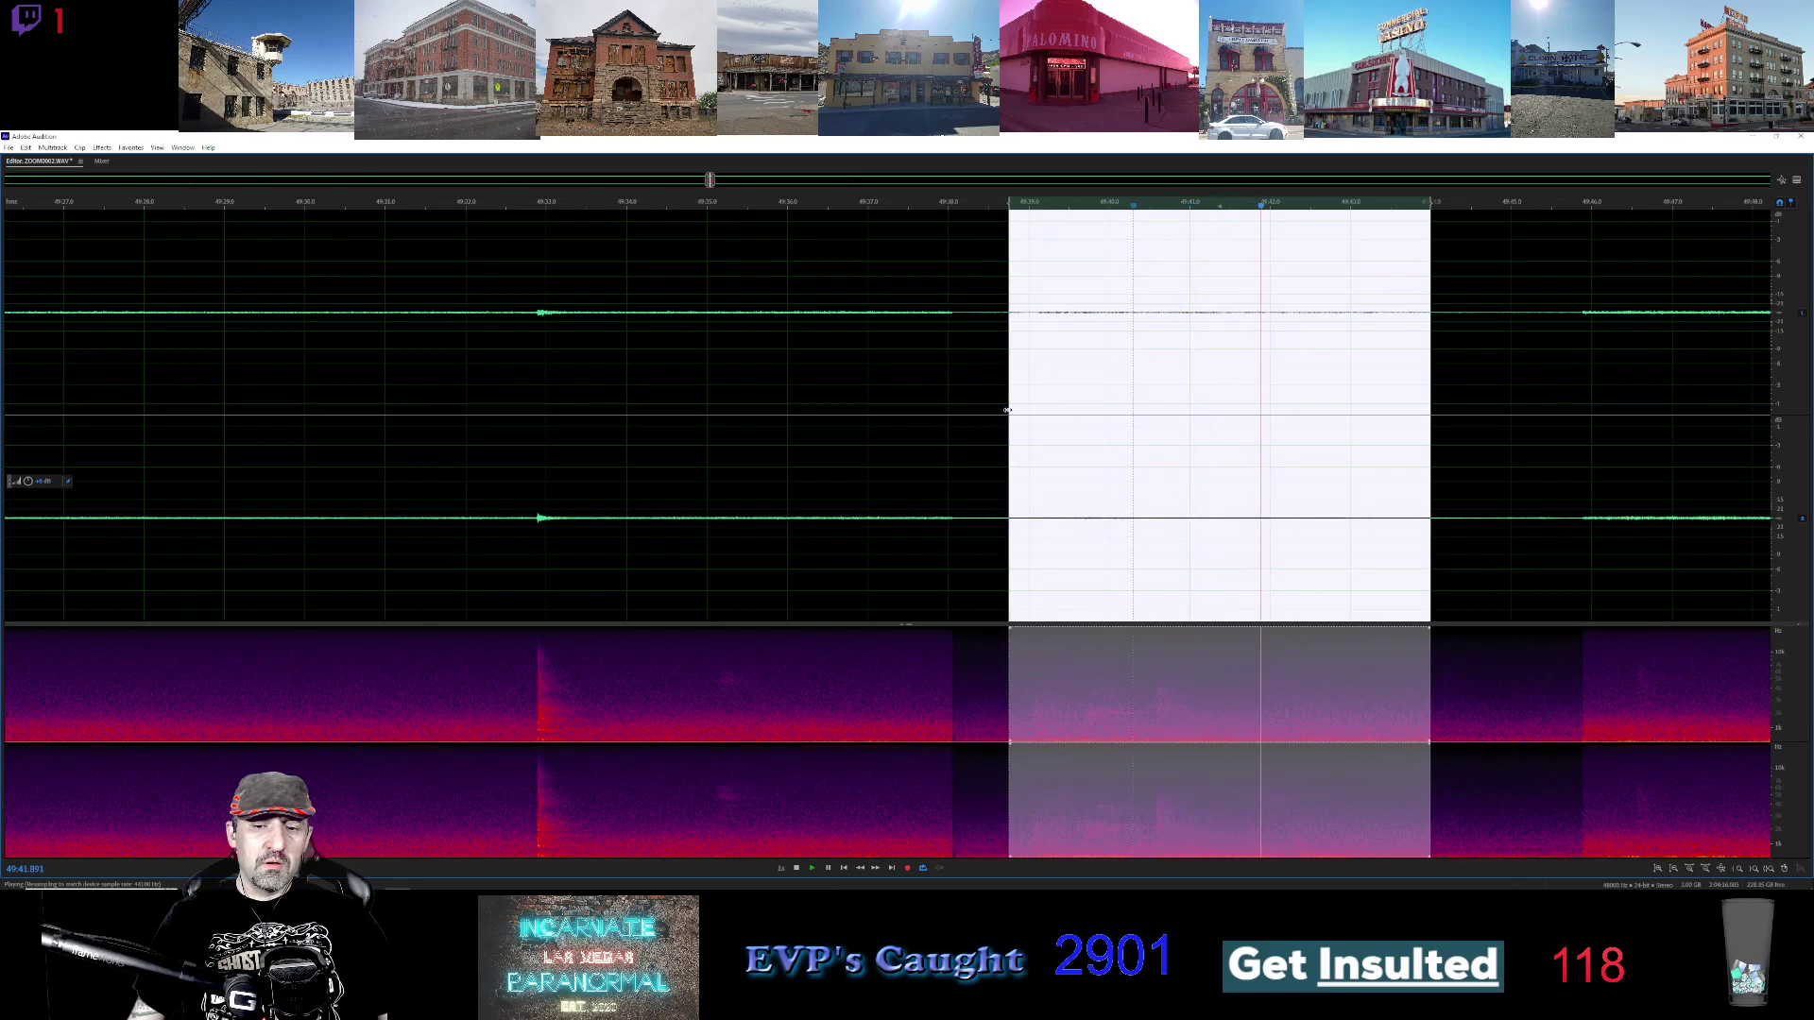
pyautogui.scroll(-3, 1263, 427)
pyautogui.scroll(6, 1215, 470)
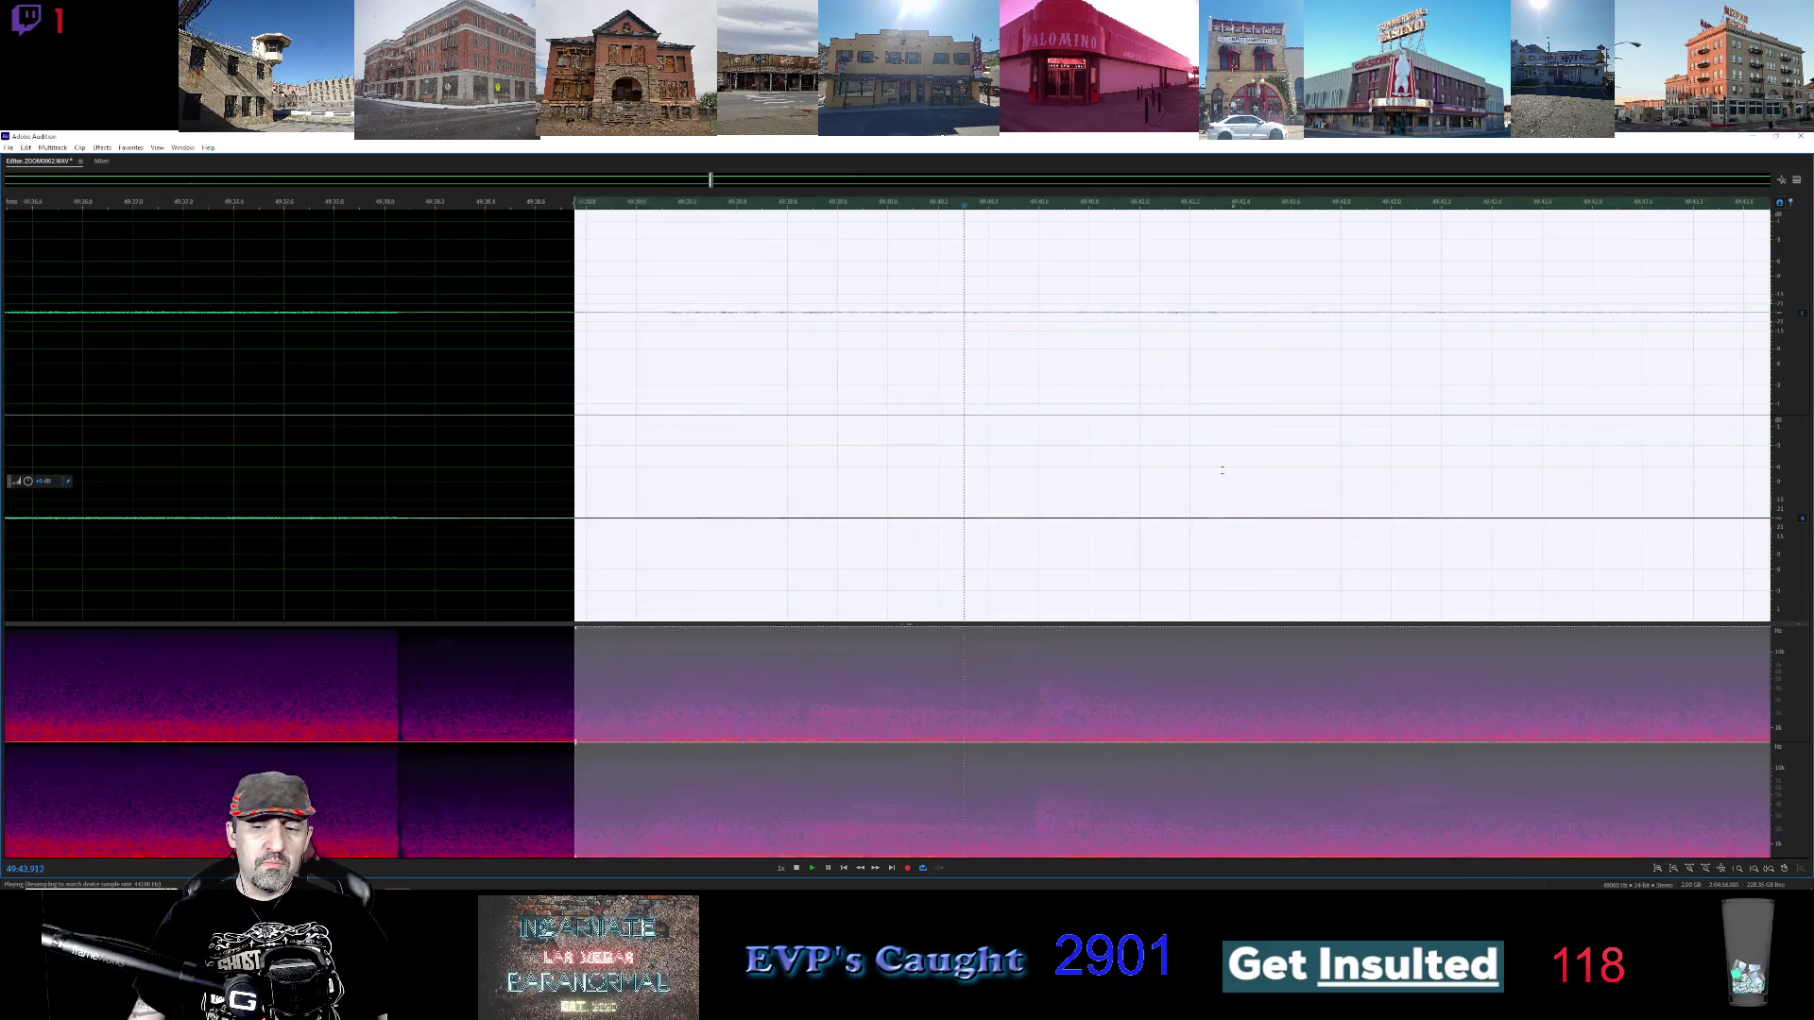
pyautogui.scroll(-1, 1215, 471)
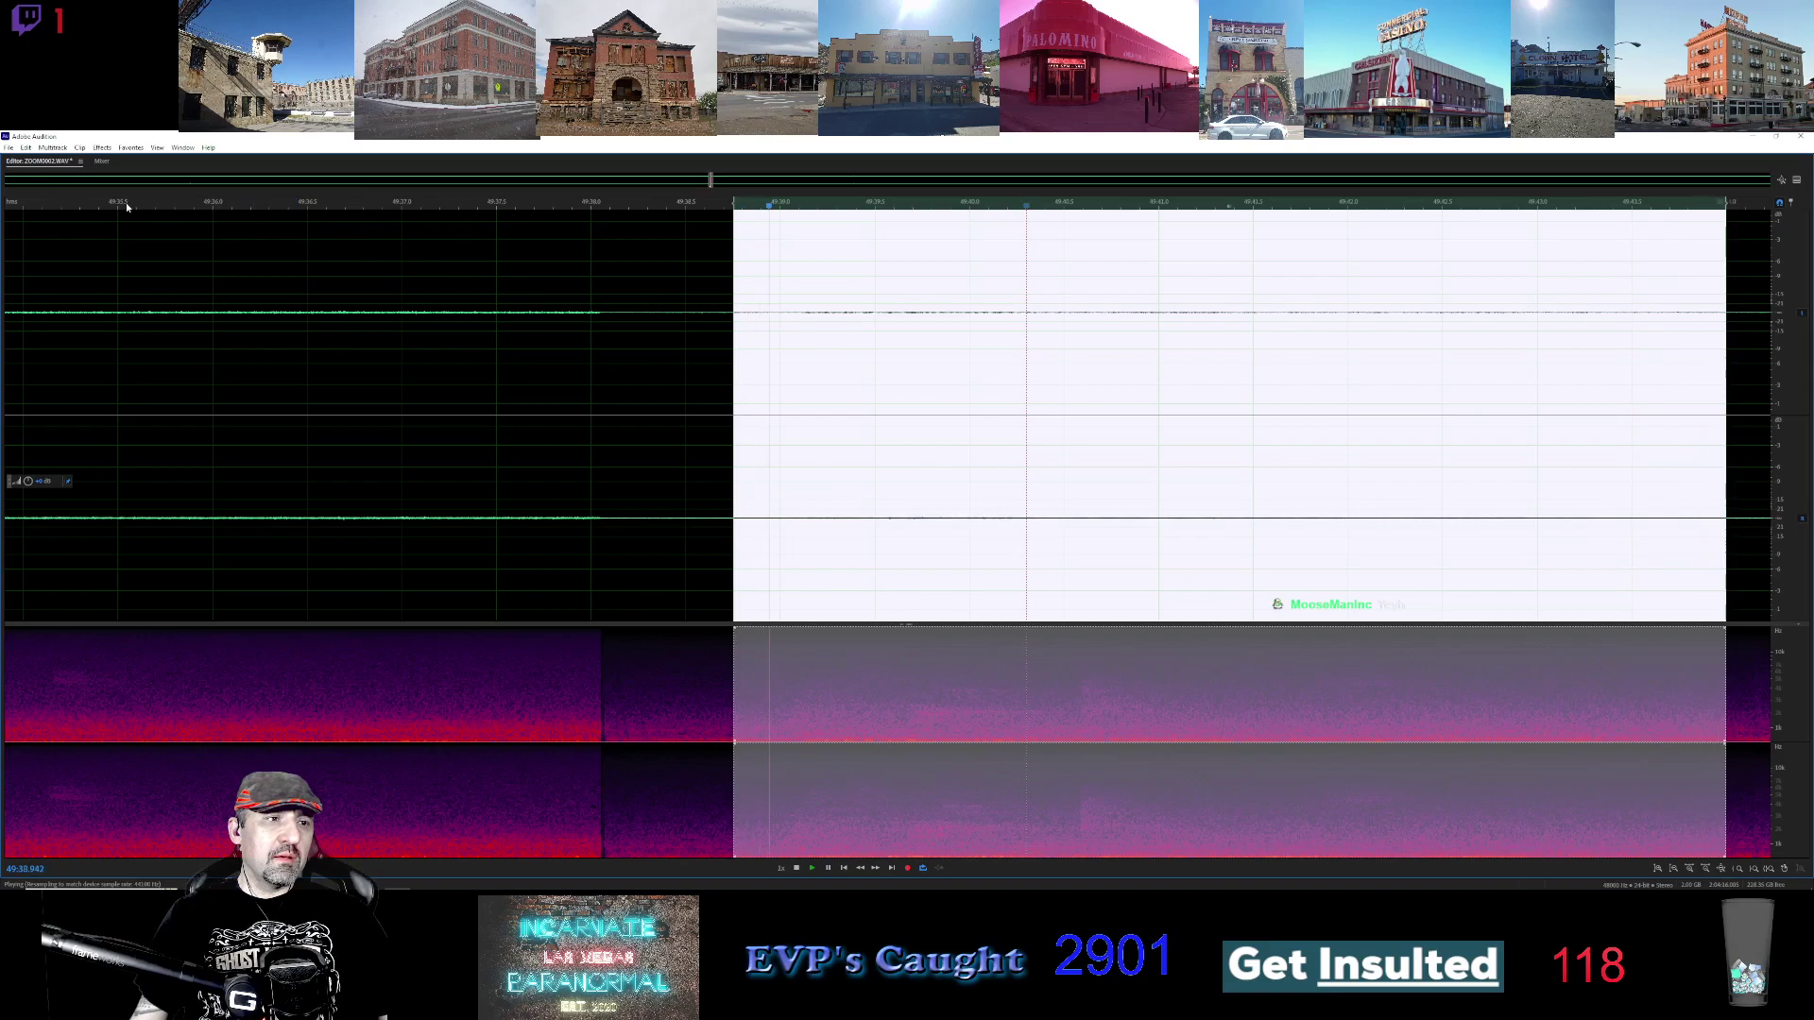
# Apply the DeReverb effect at 100% amount with lowered output gain to the narrowed selection
pyautogui.click(101, 148)
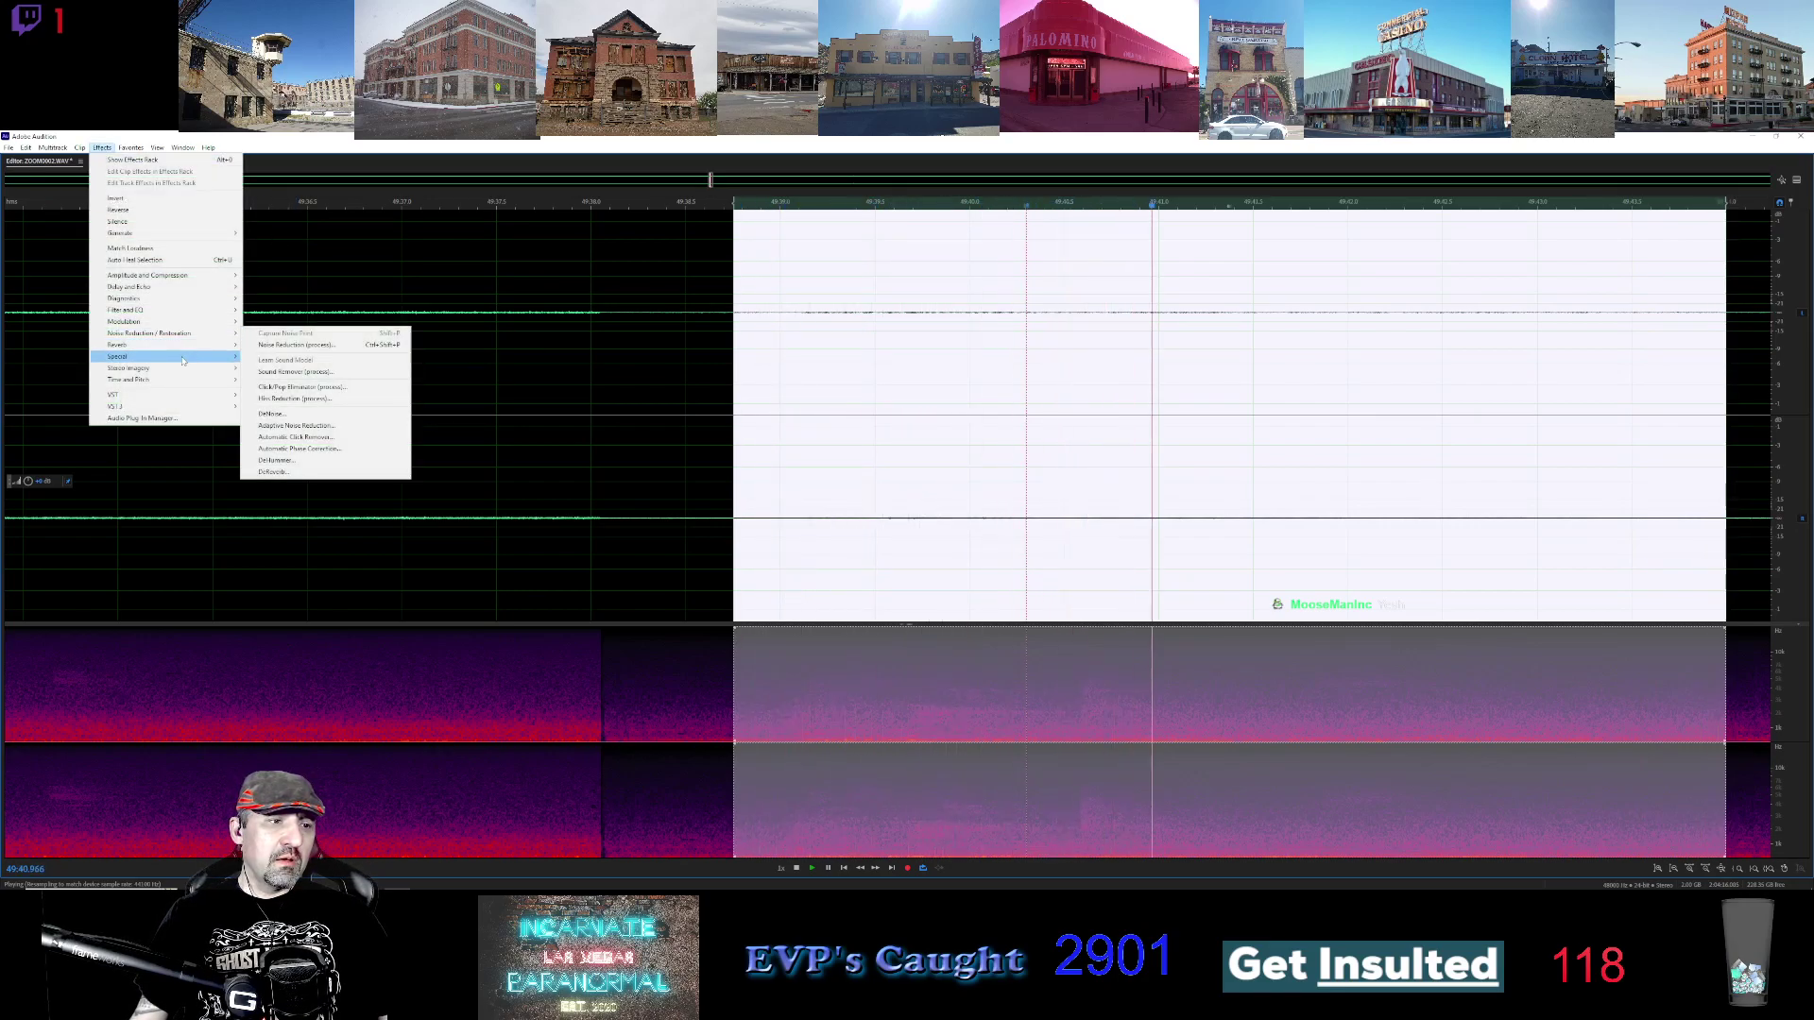
pyautogui.moveTo(193, 333)
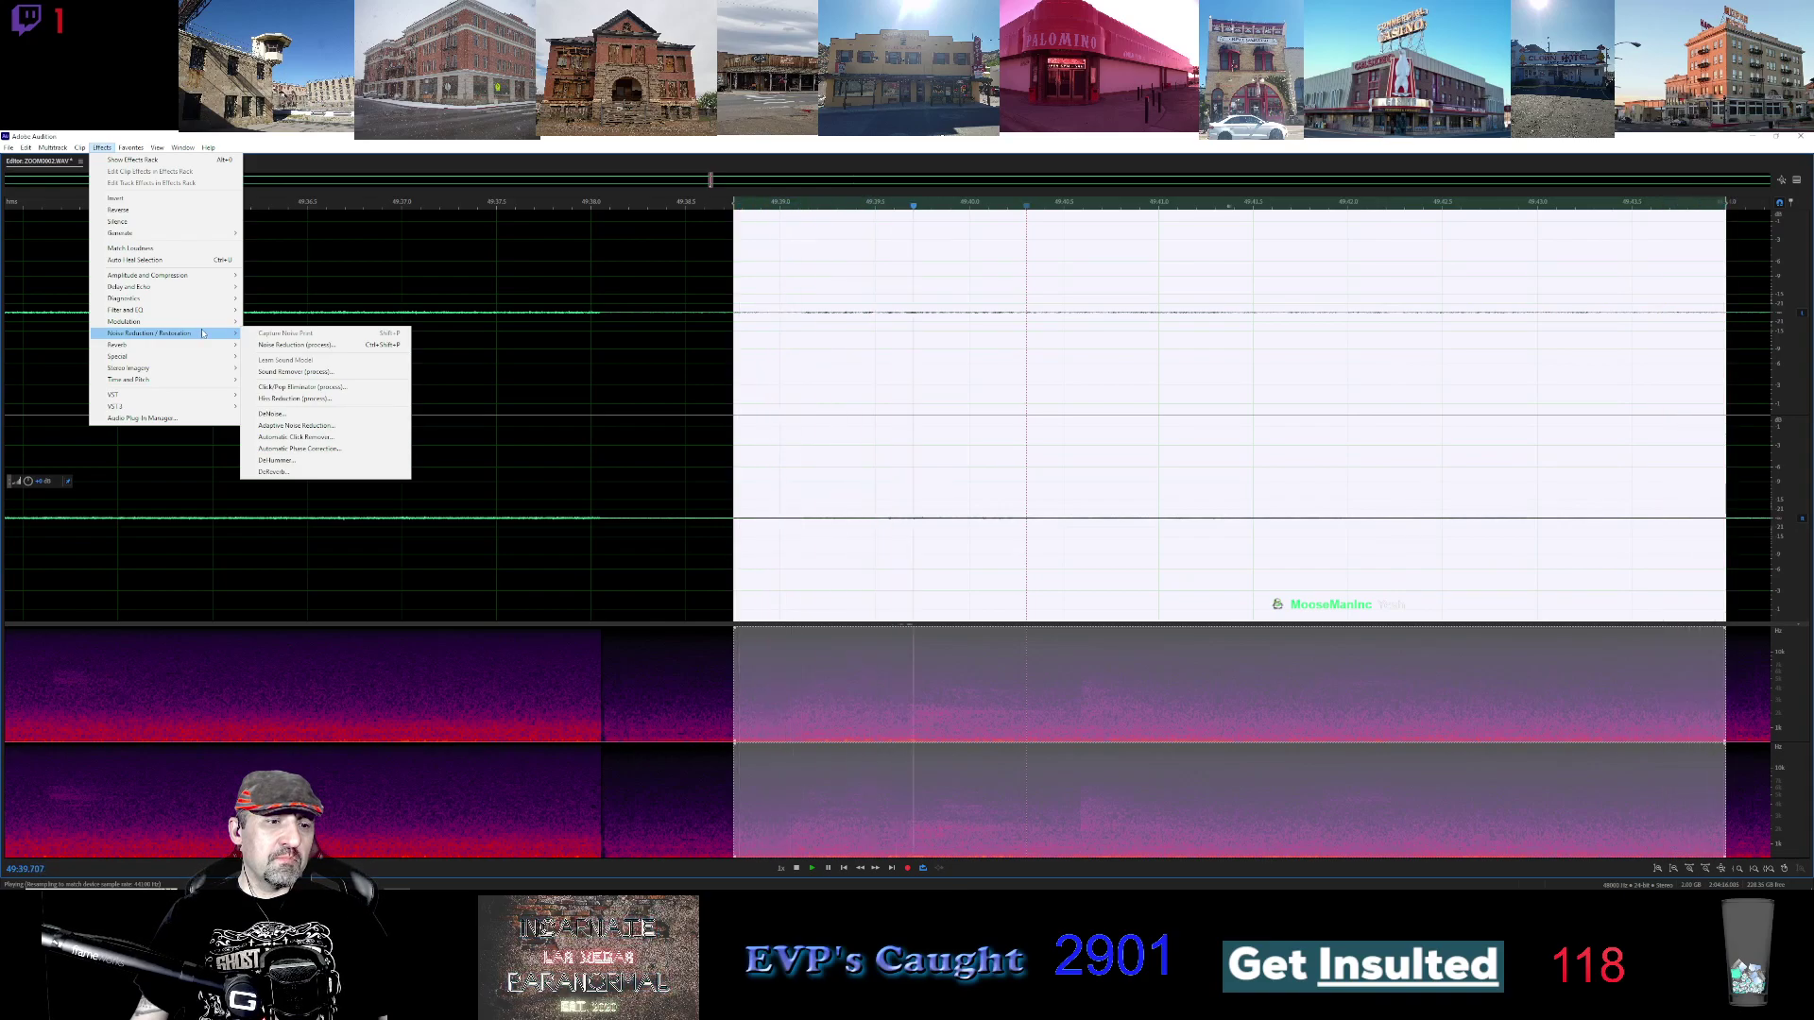
pyautogui.click(273, 471)
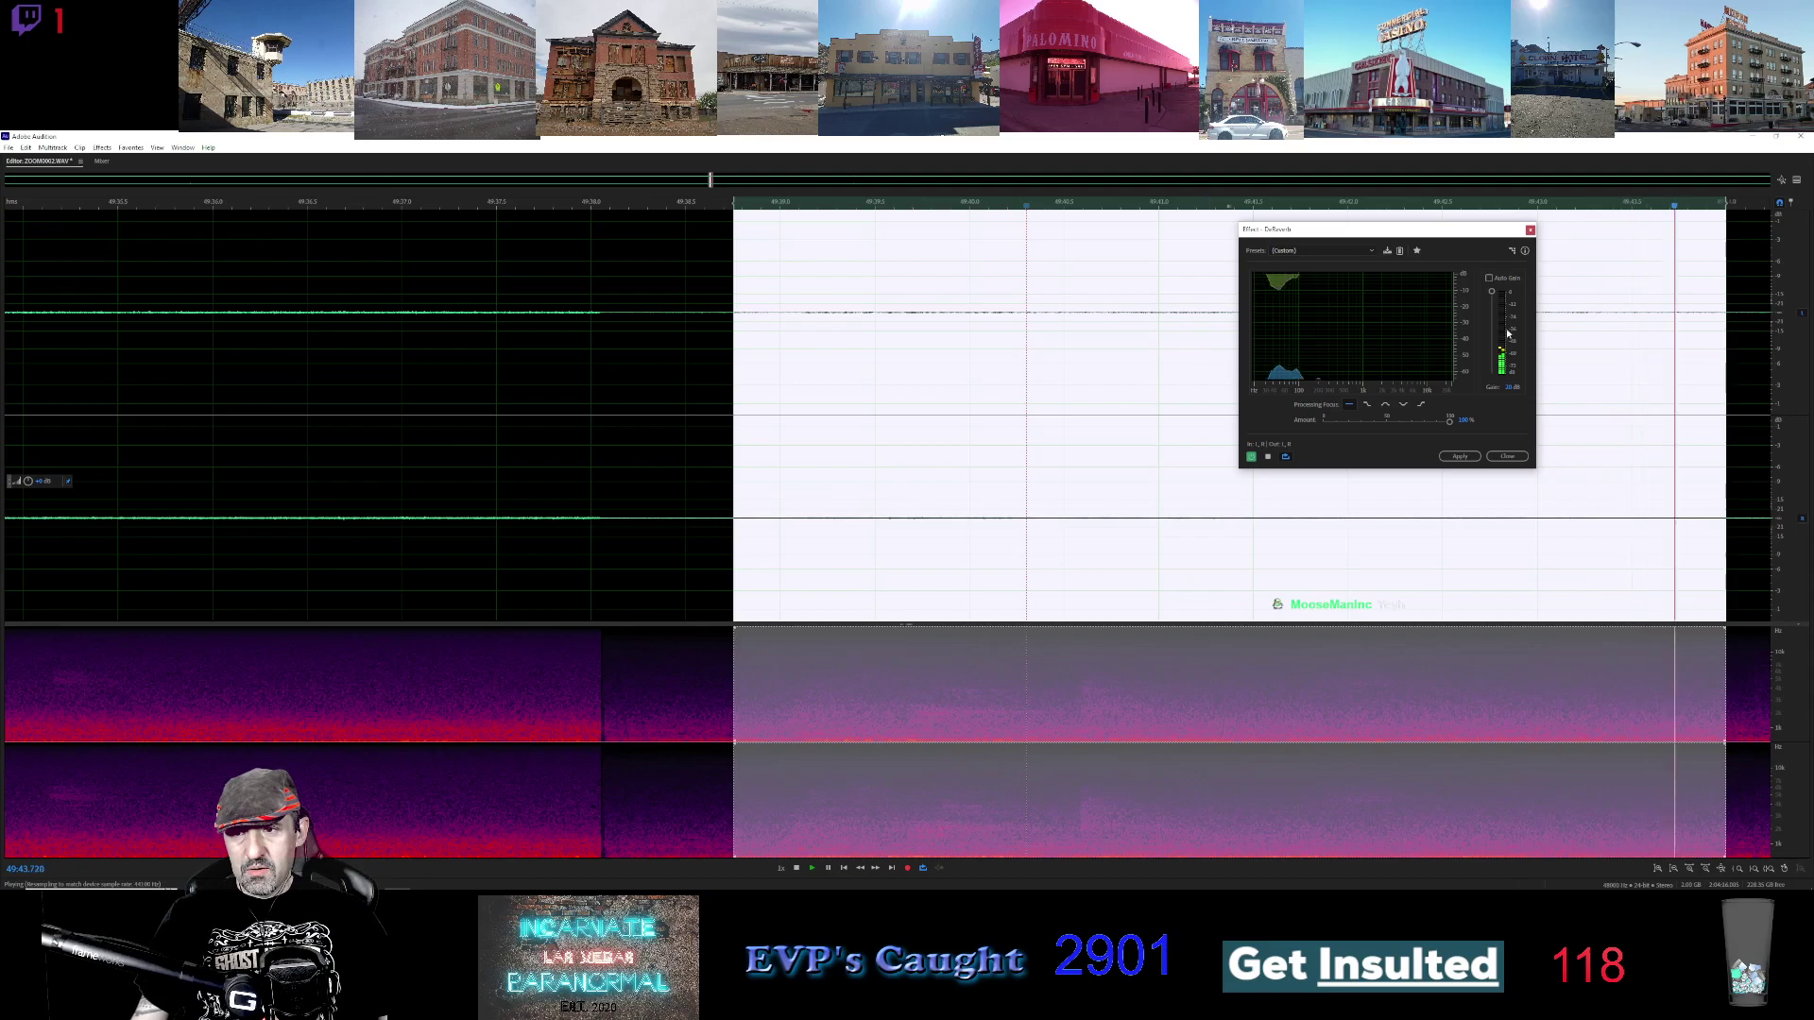
pyautogui.moveTo(1492, 291); pyautogui.dragTo(1492, 324)
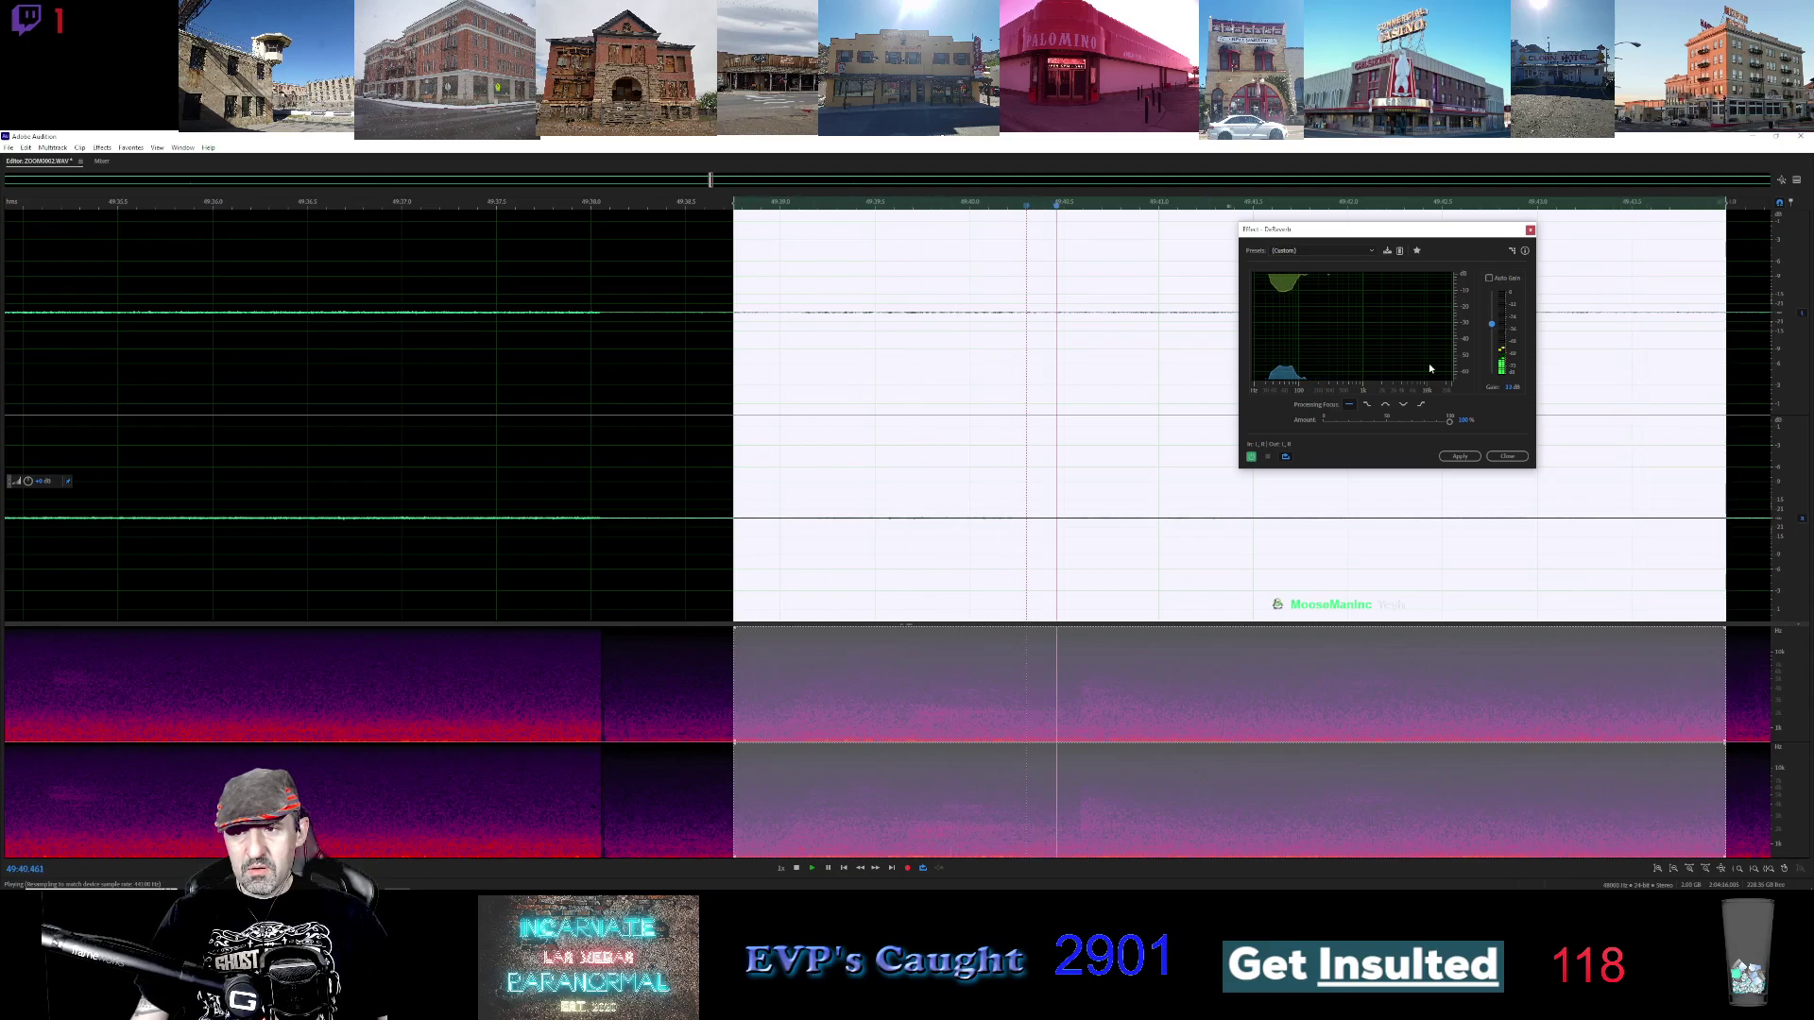
pyautogui.click(1460, 457)
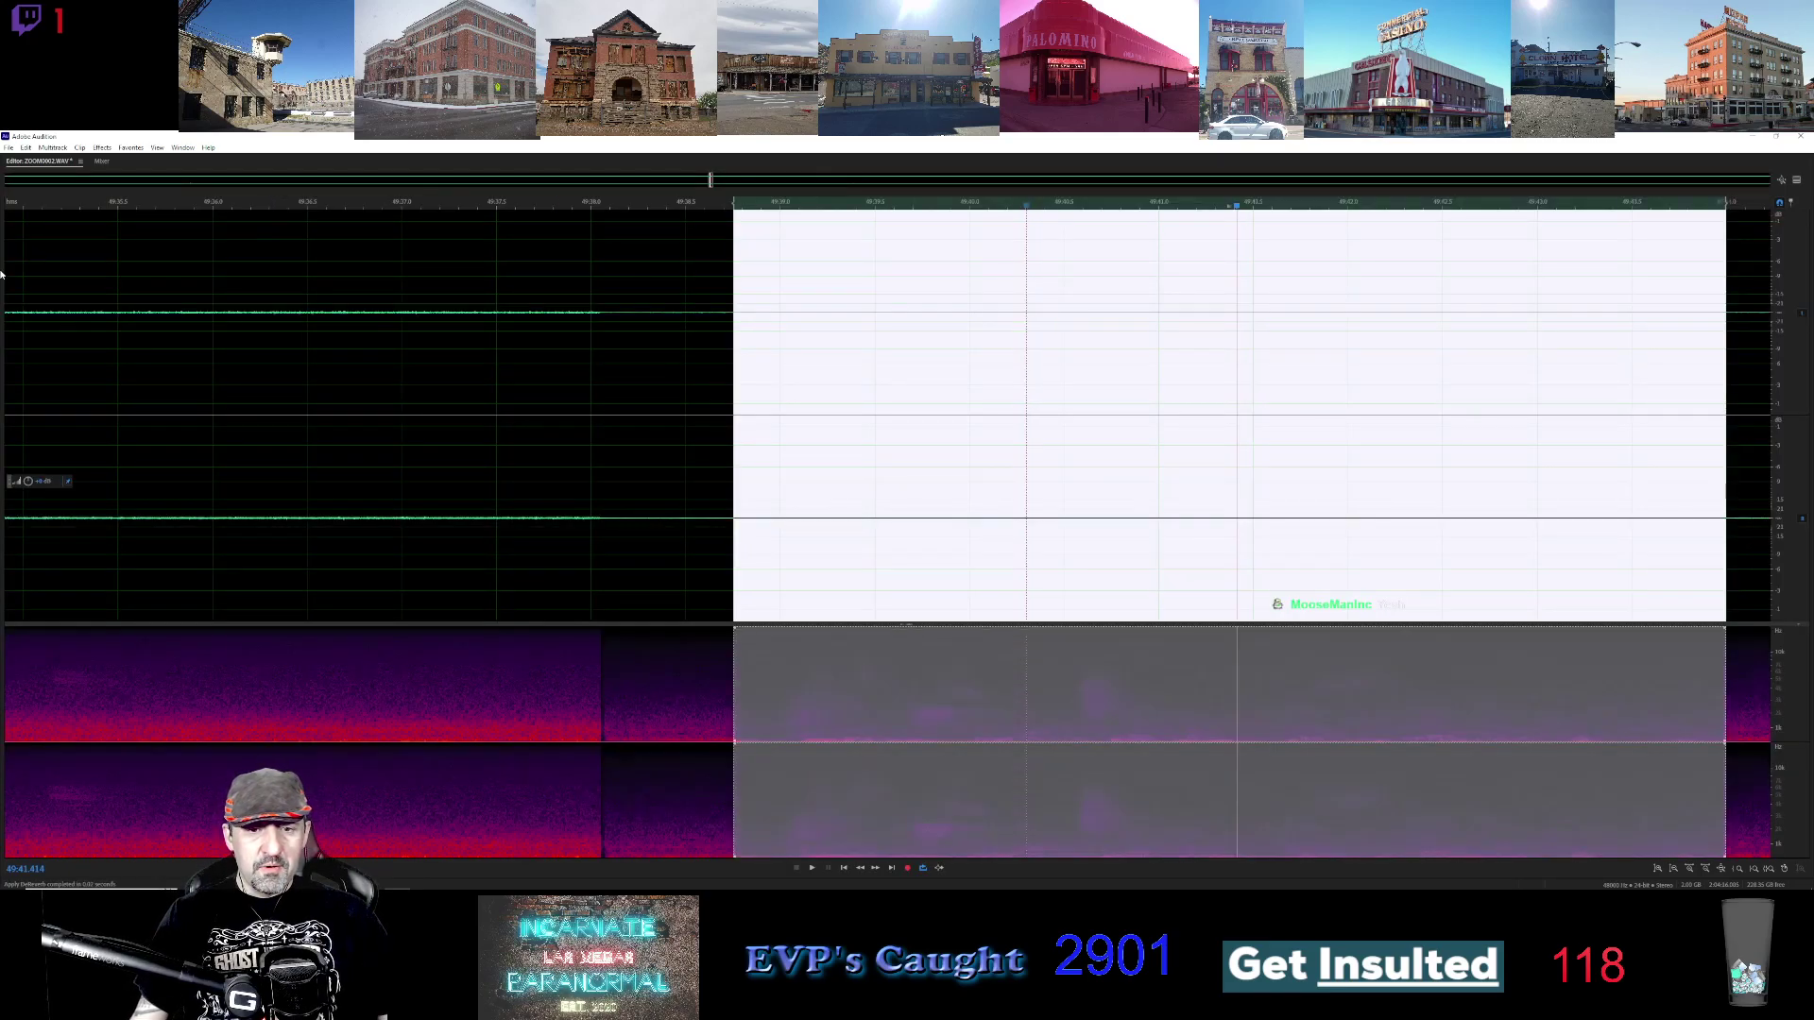
# Apply the Vocal Enhancer effect with Low Tone to the dereverberated selection
pyautogui.click(101, 148)
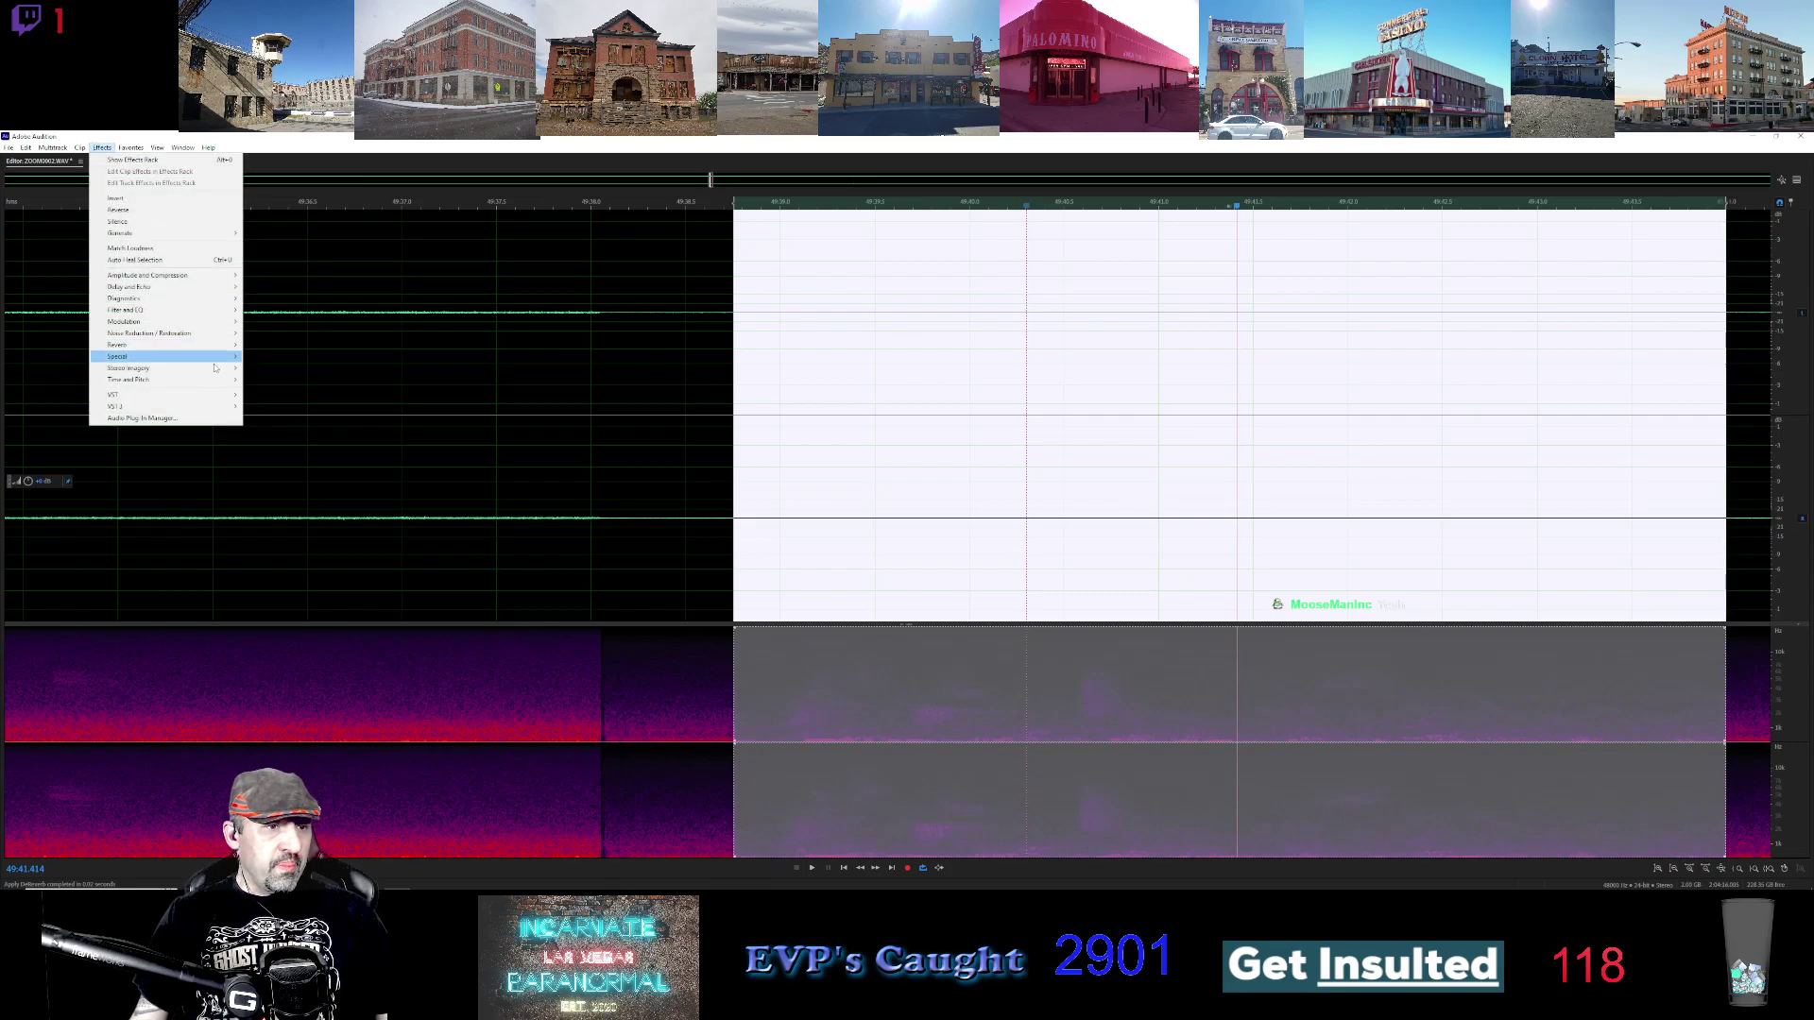
pyautogui.moveTo(216, 356)
pyautogui.click(293, 427)
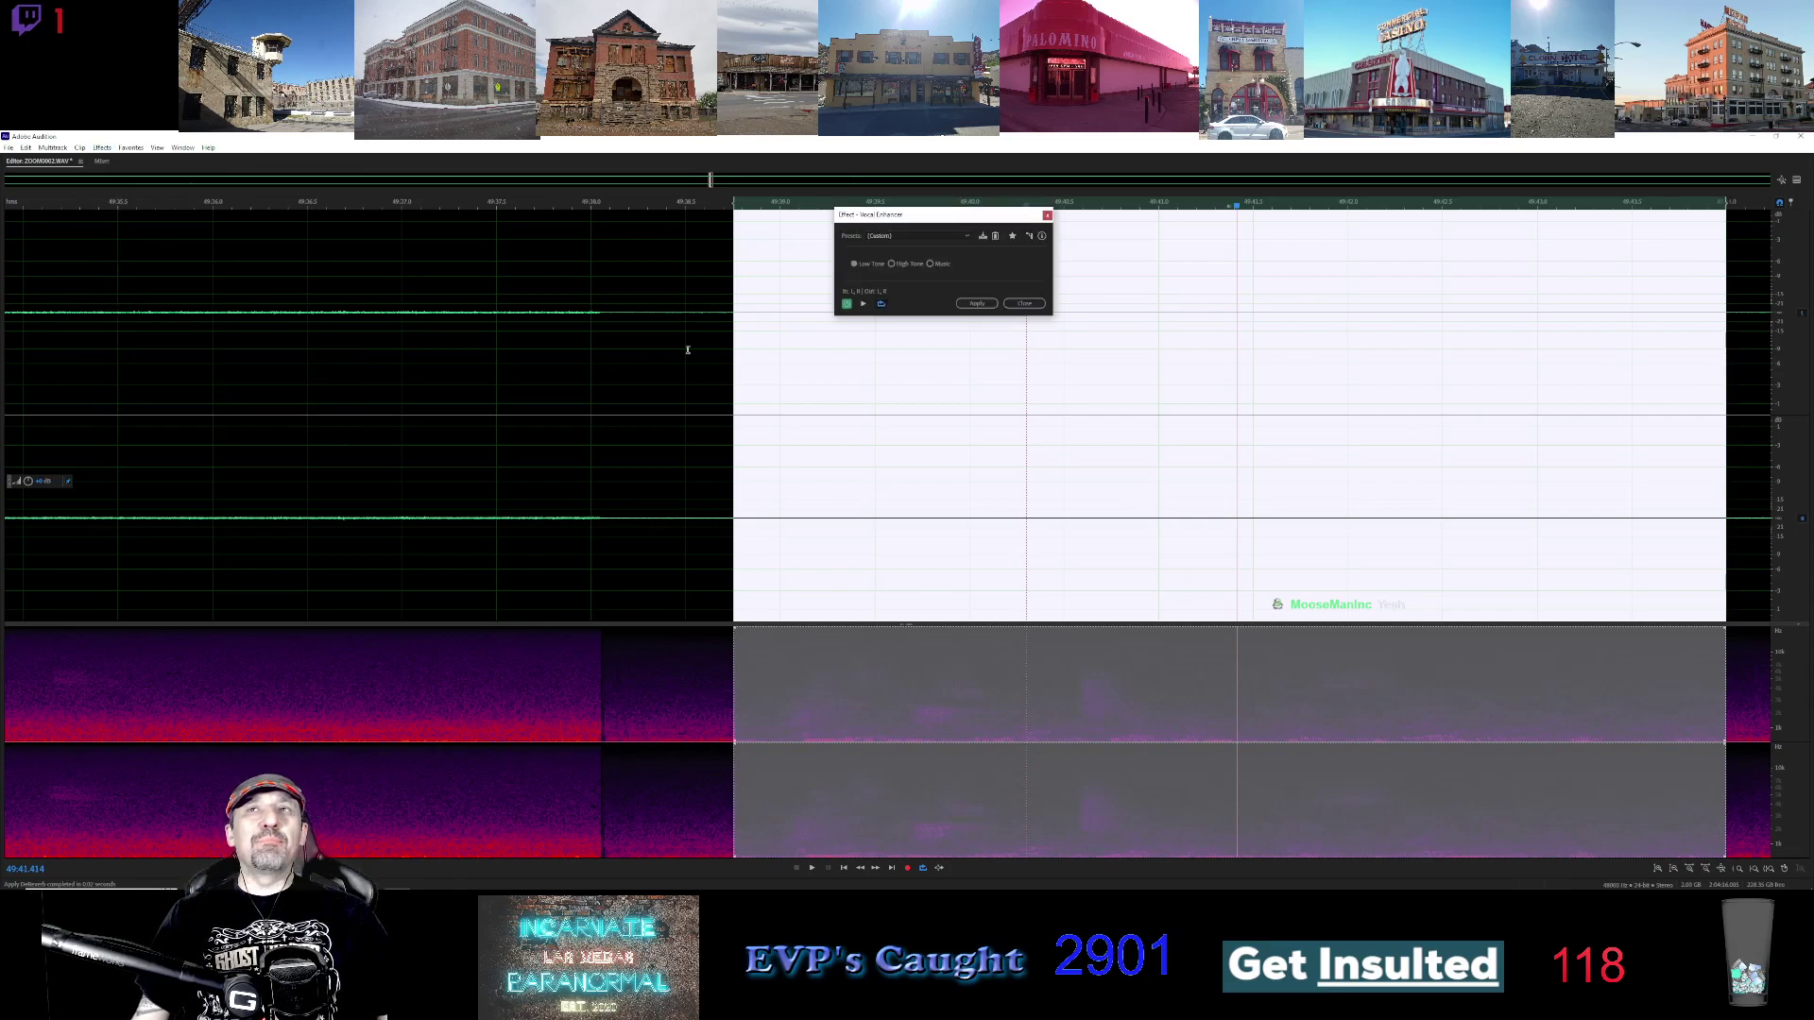
pyautogui.click(973, 303)
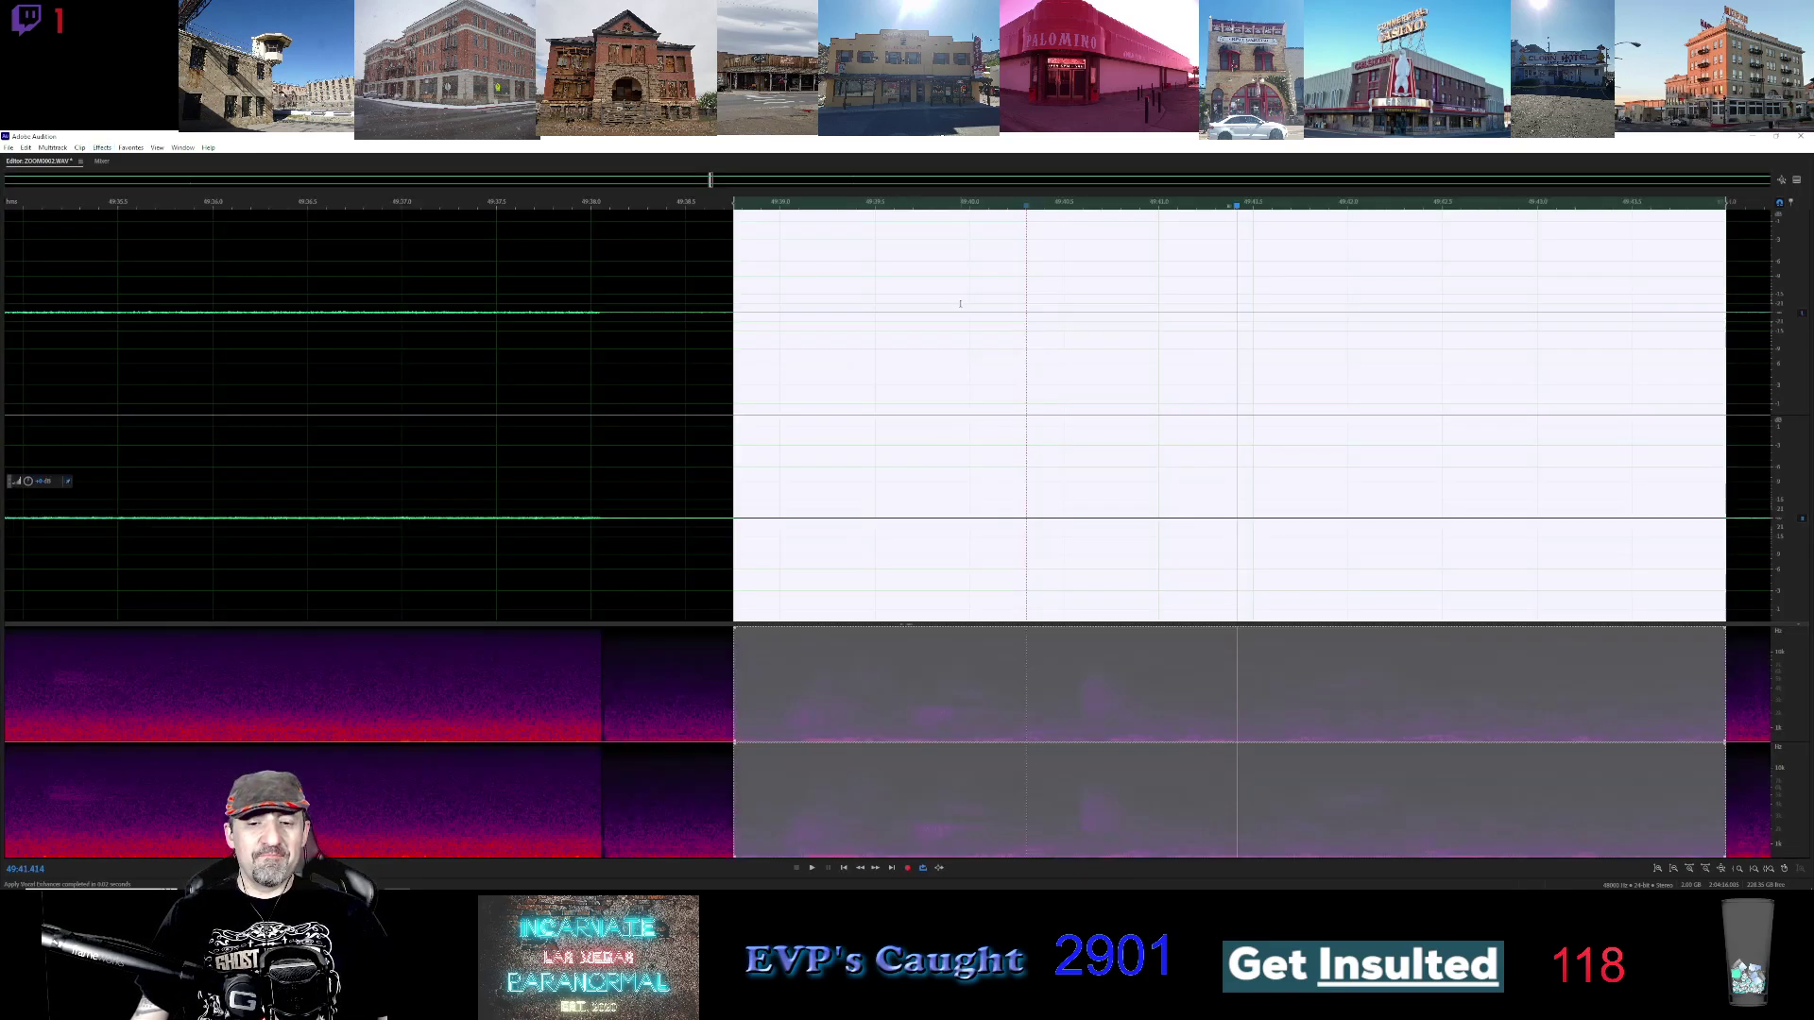
# Apply Vocal Enhancer with Low Tone a second time to the dereverberated passage and play it back
pyautogui.click(98, 150)
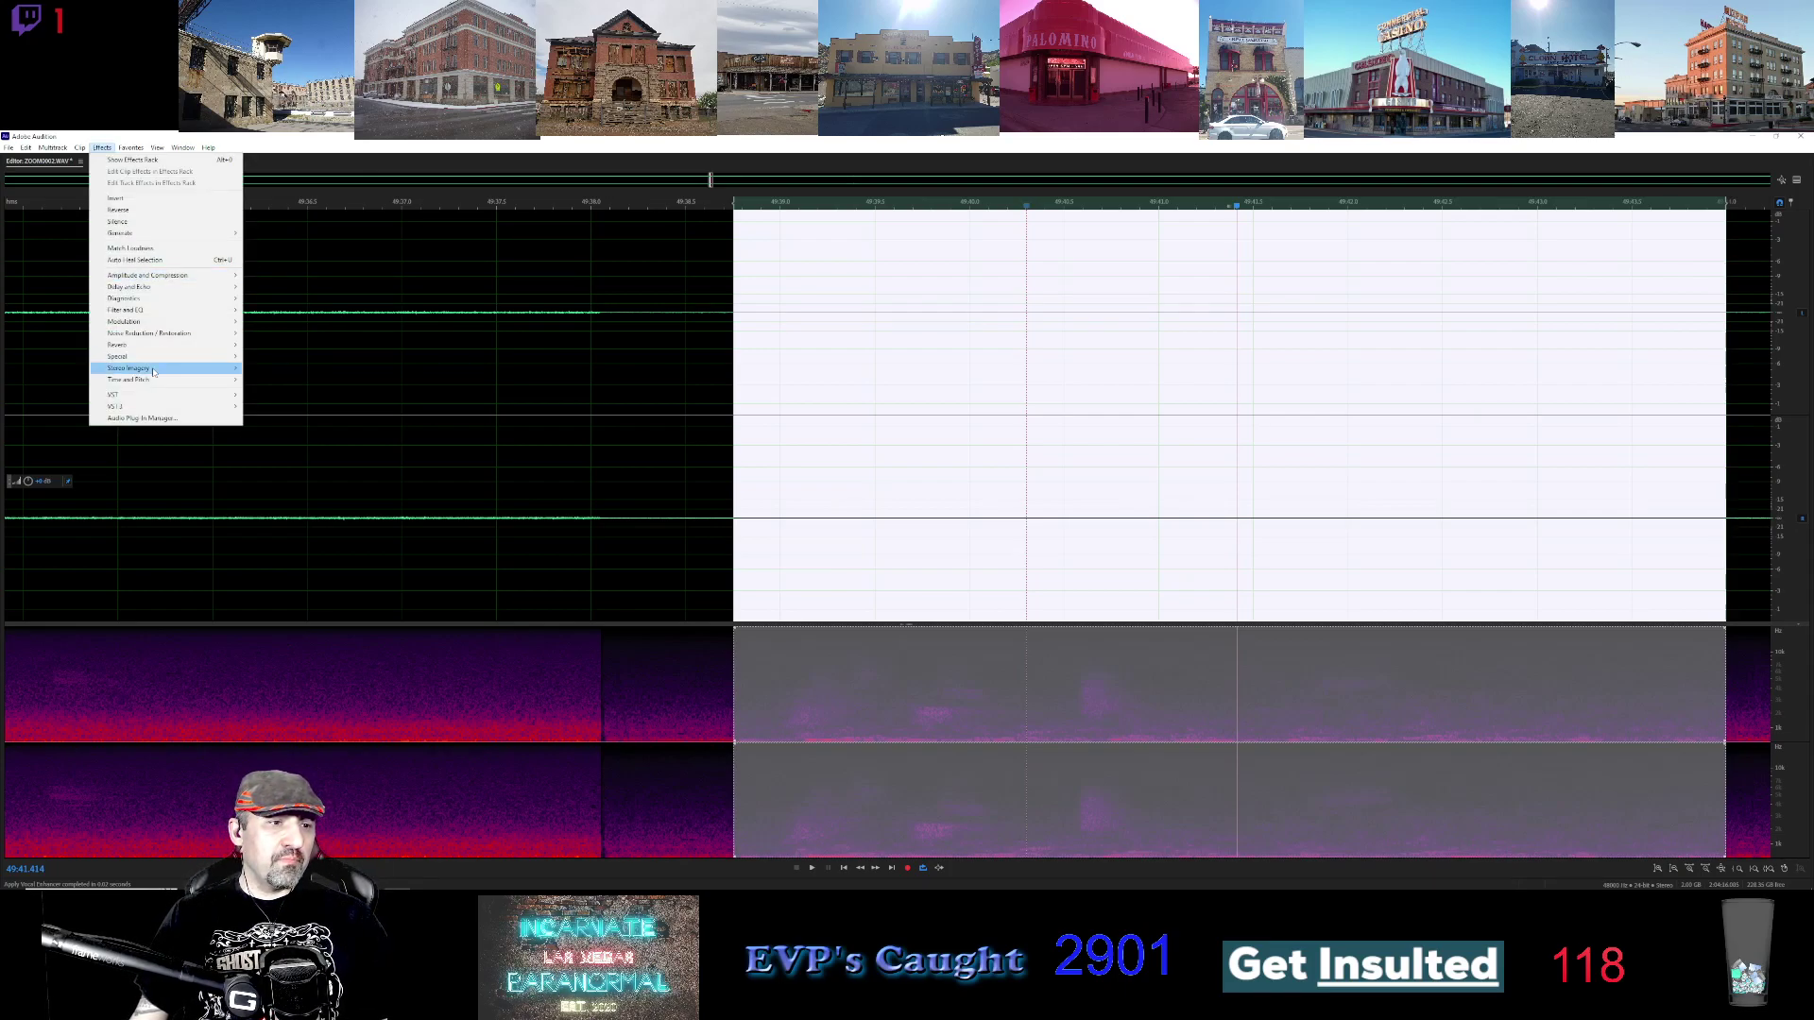
pyautogui.moveTo(152, 360)
pyautogui.click(331, 427)
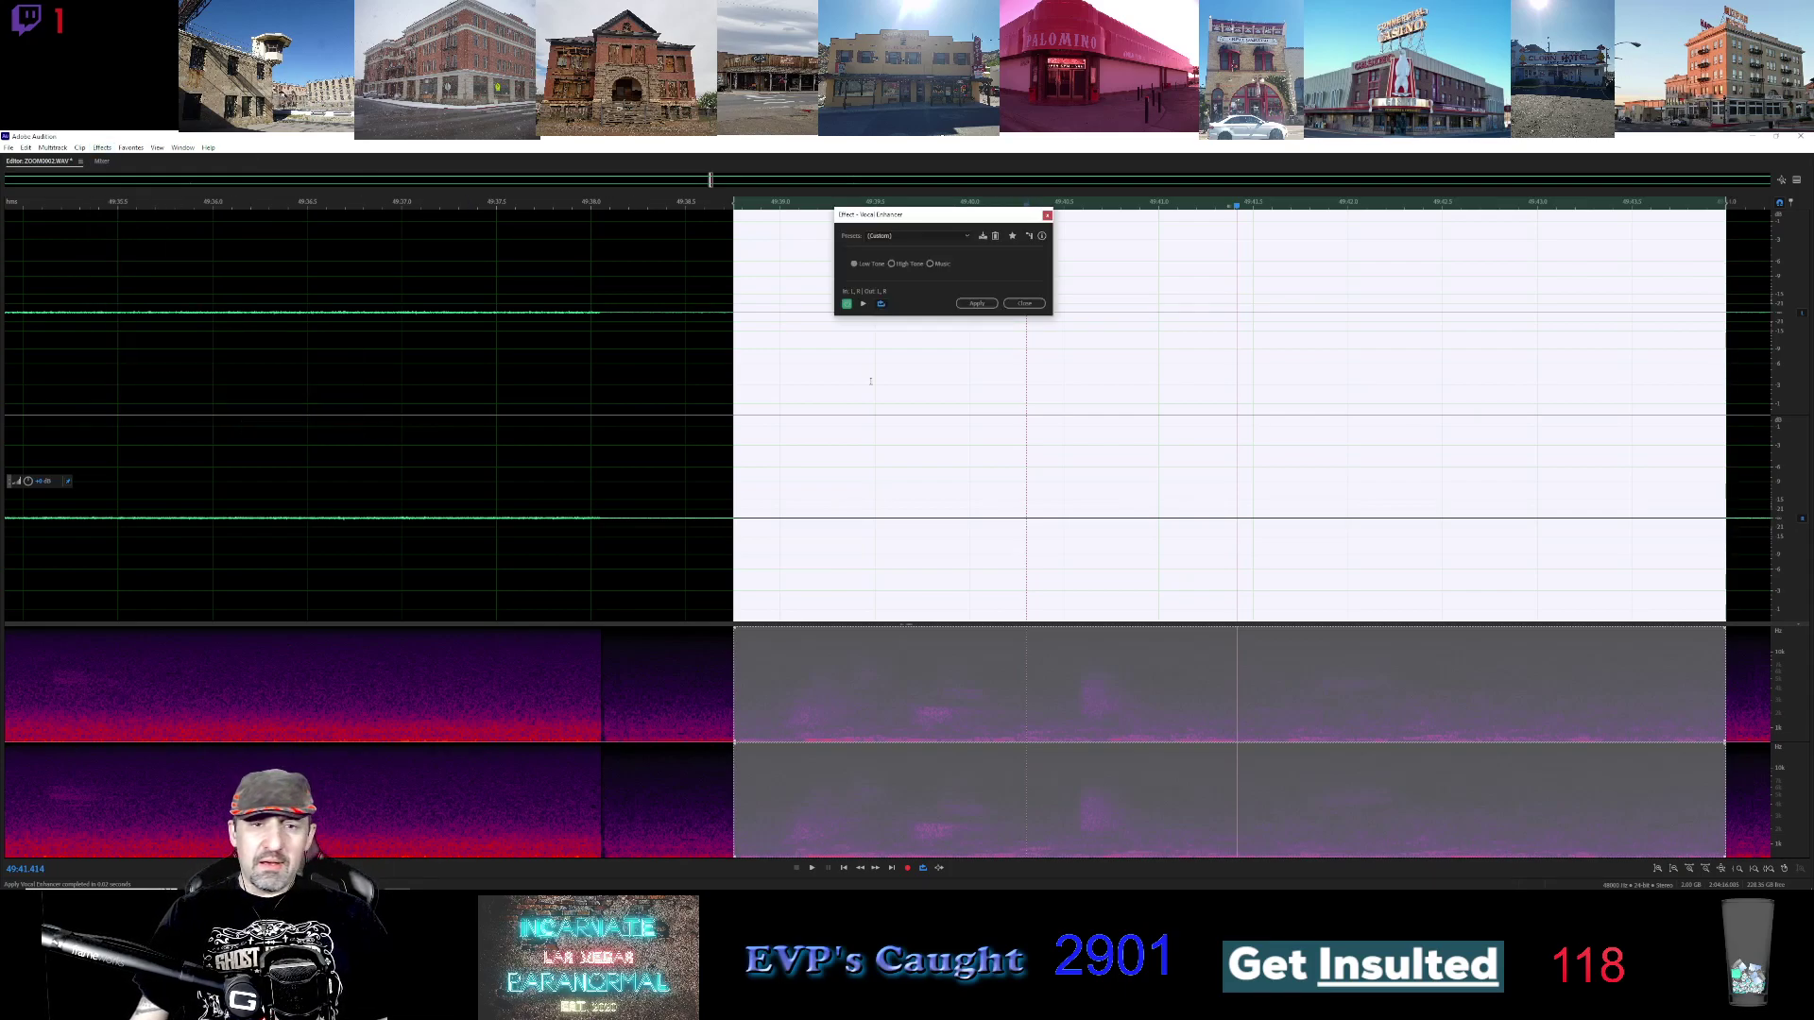
pyautogui.click(976, 303)
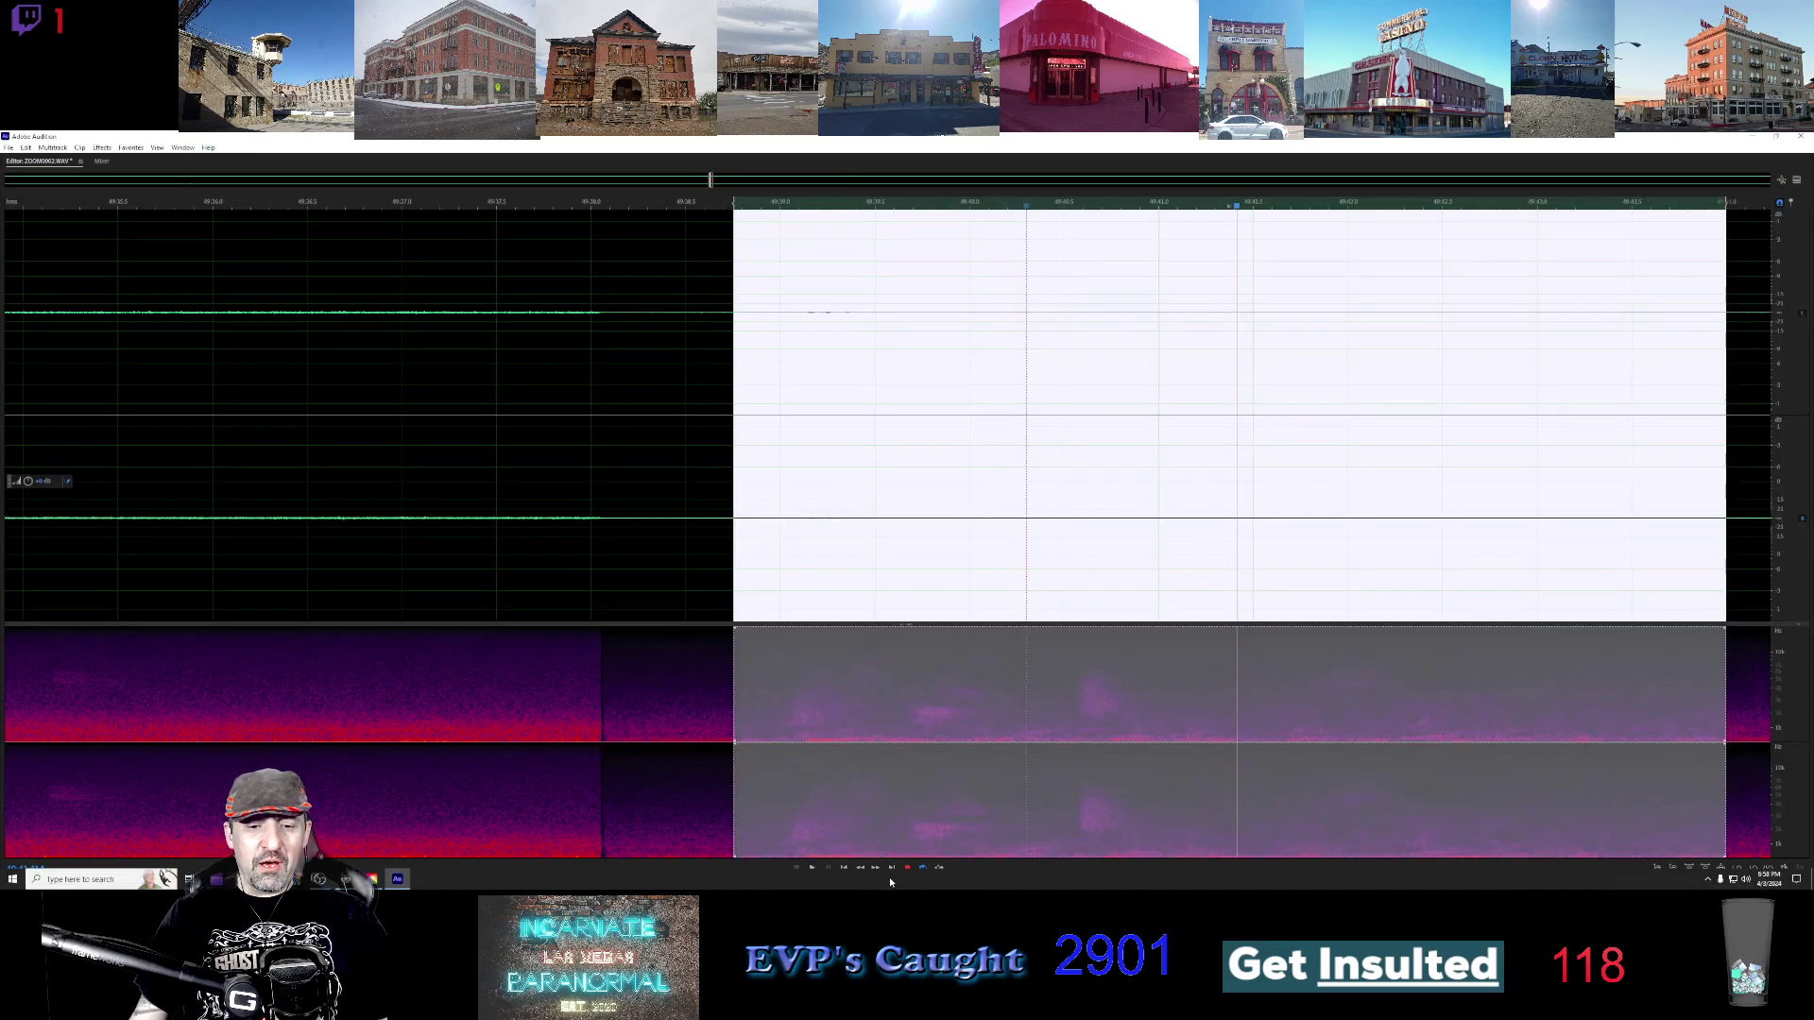
pyautogui.click(810, 868)
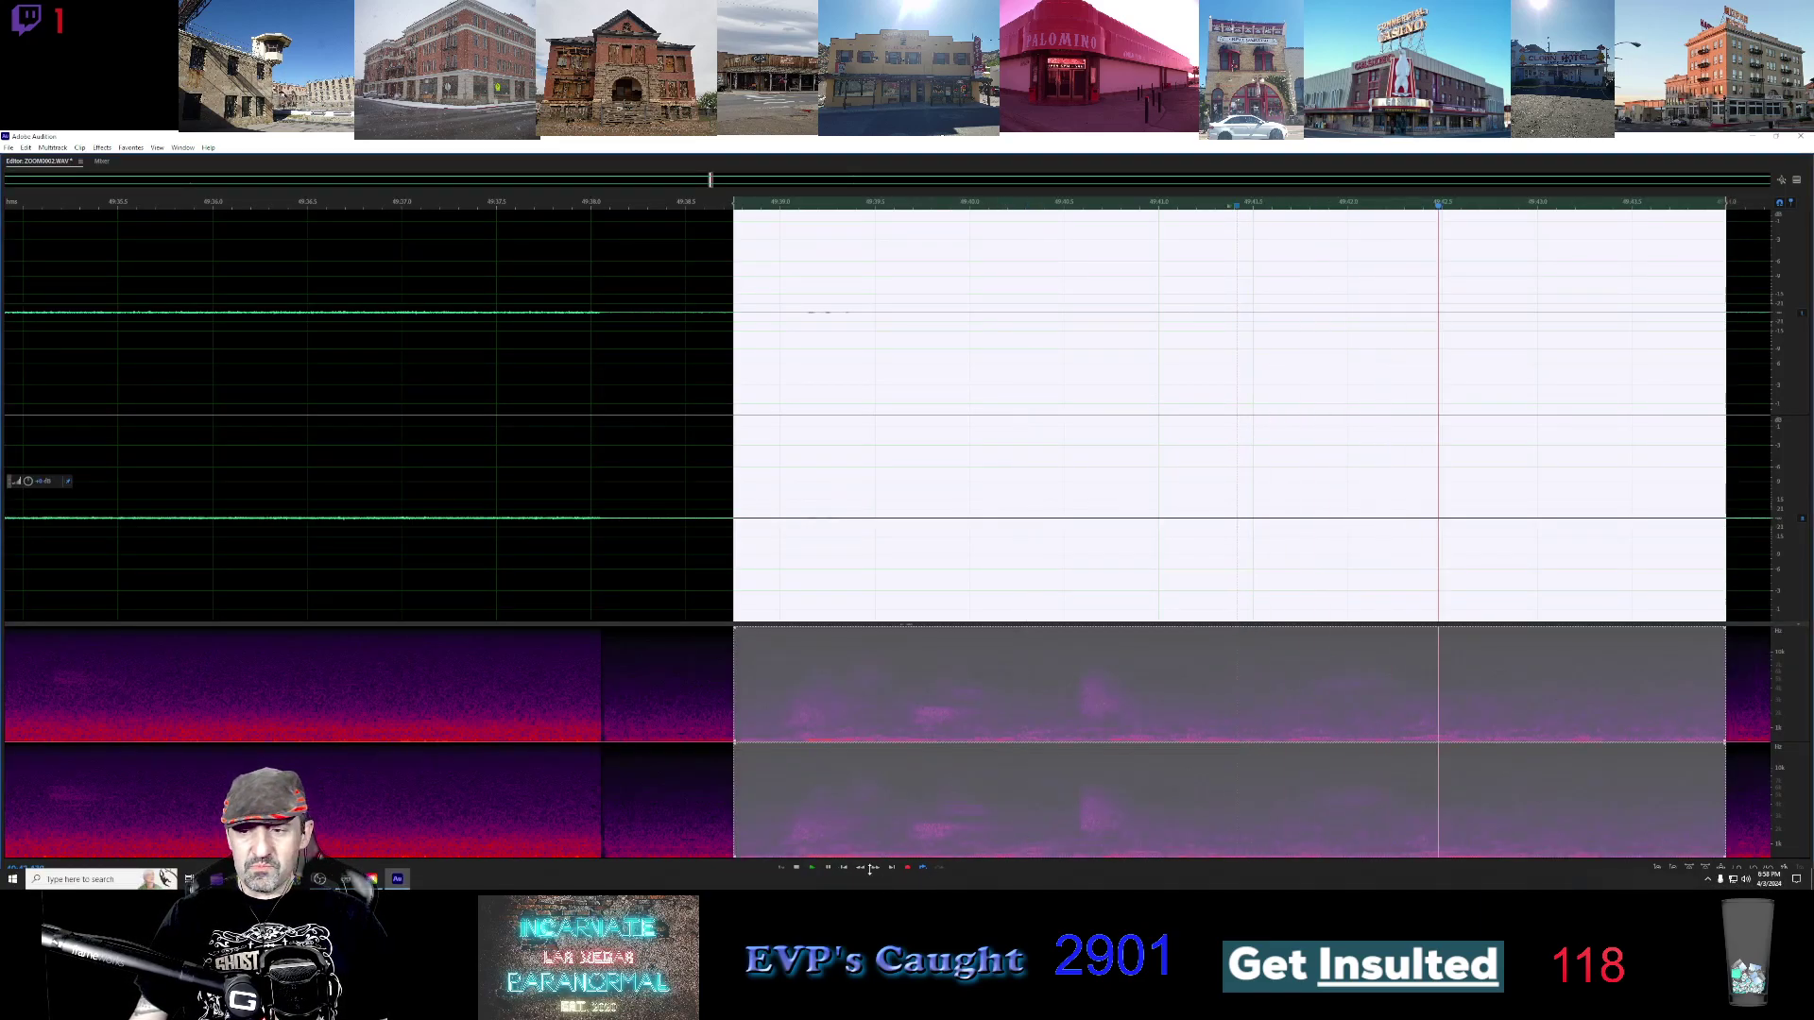
# Clear the selection and keep listening past the processed passage through the 50 to 53 minute range for possible voices
pyautogui.scroll(-2, 1192, 689)
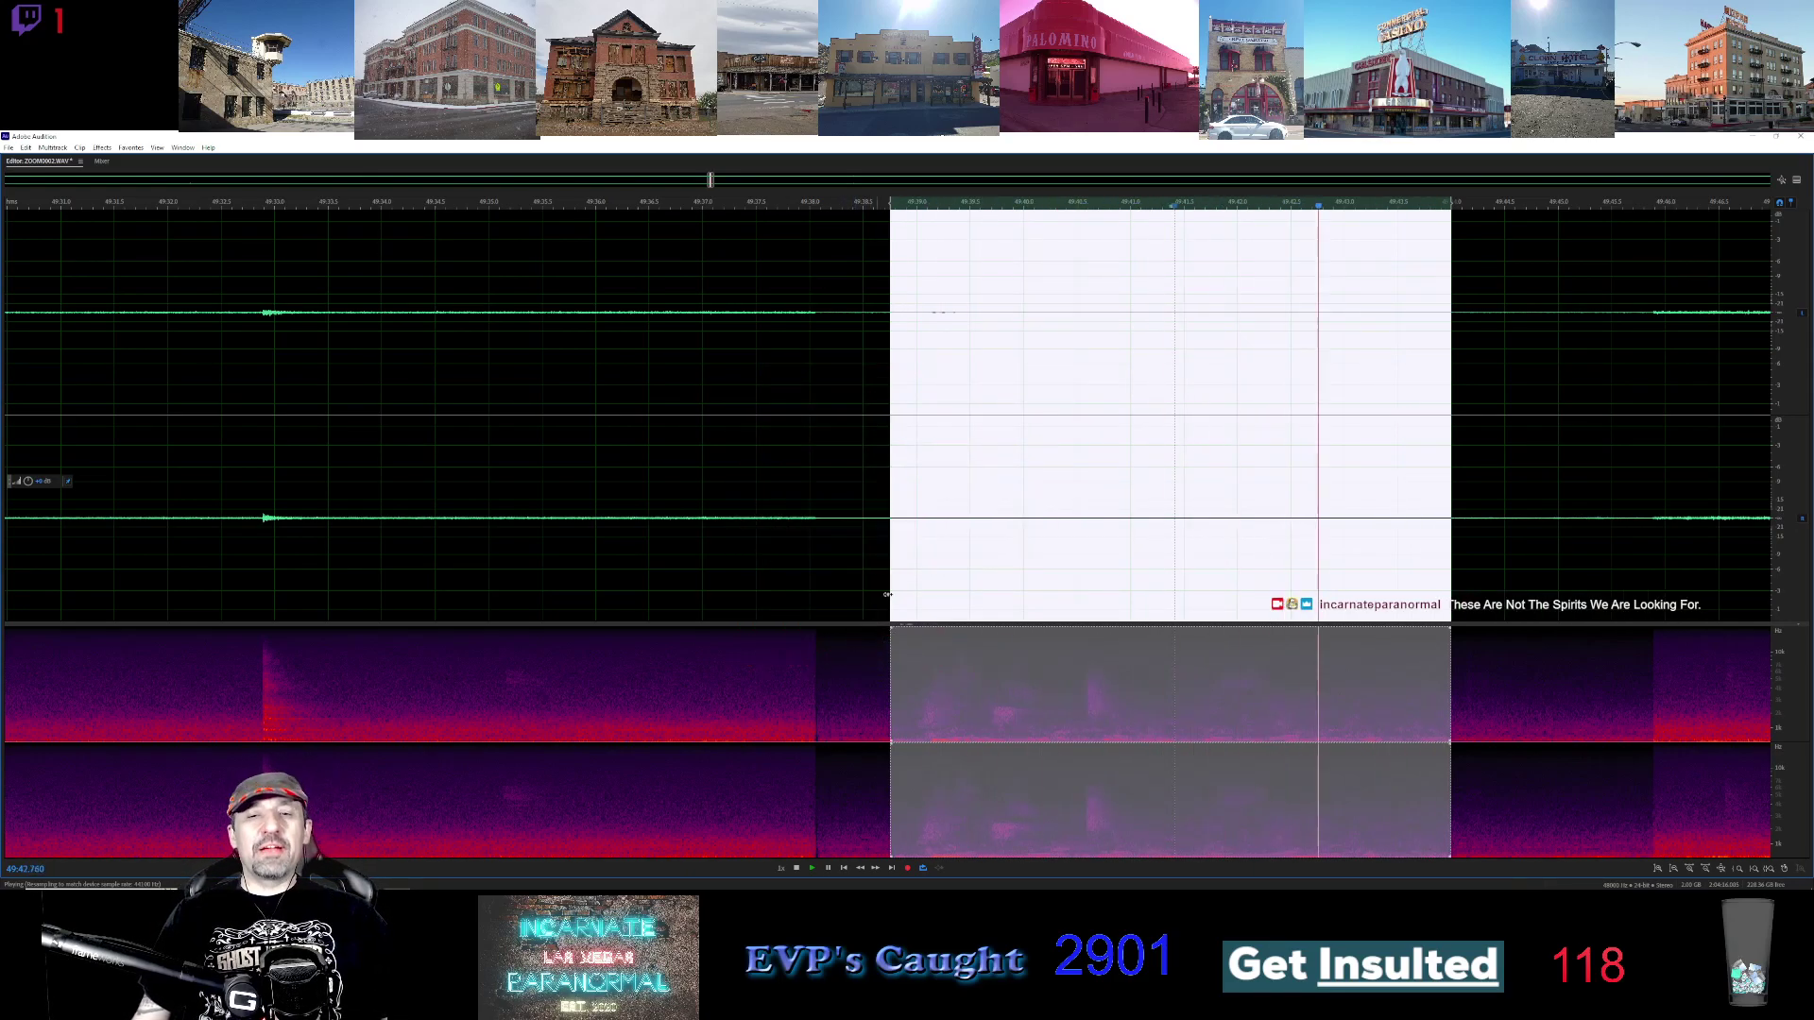
pyautogui.click(1203, 450)
pyautogui.scroll(-6, 1203, 478)
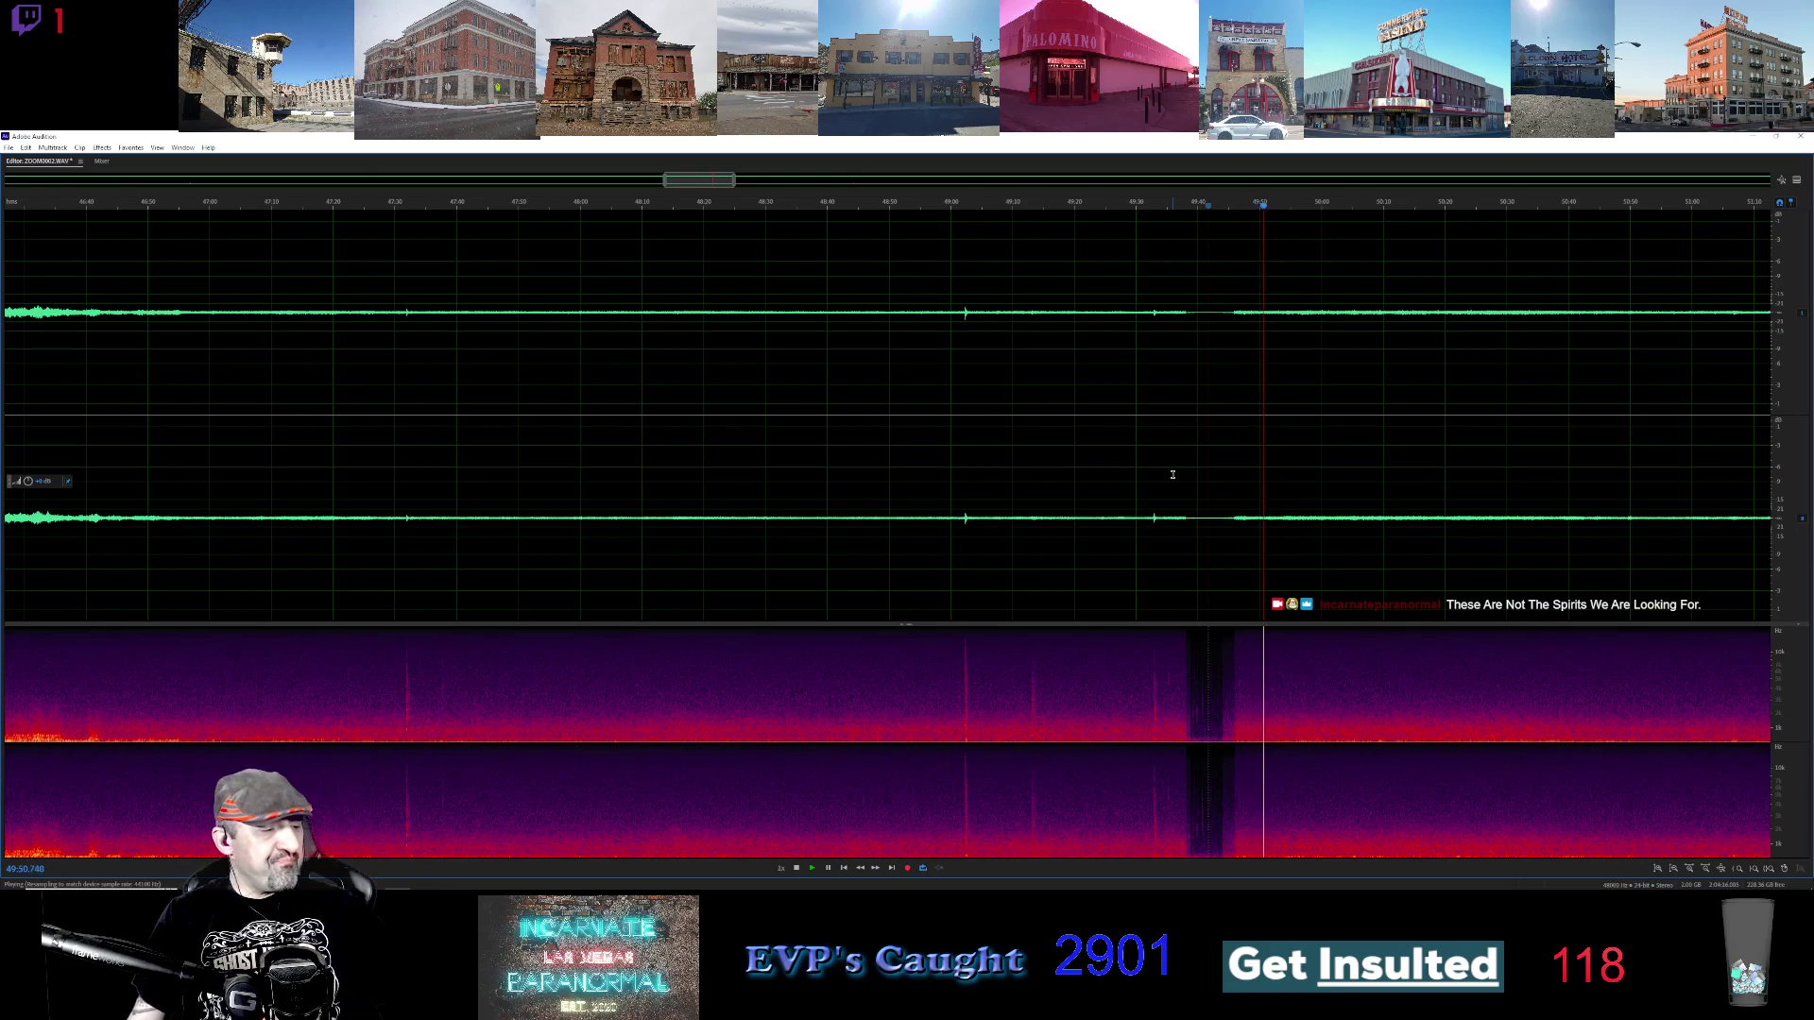
pyautogui.scroll(-4, 1164, 476)
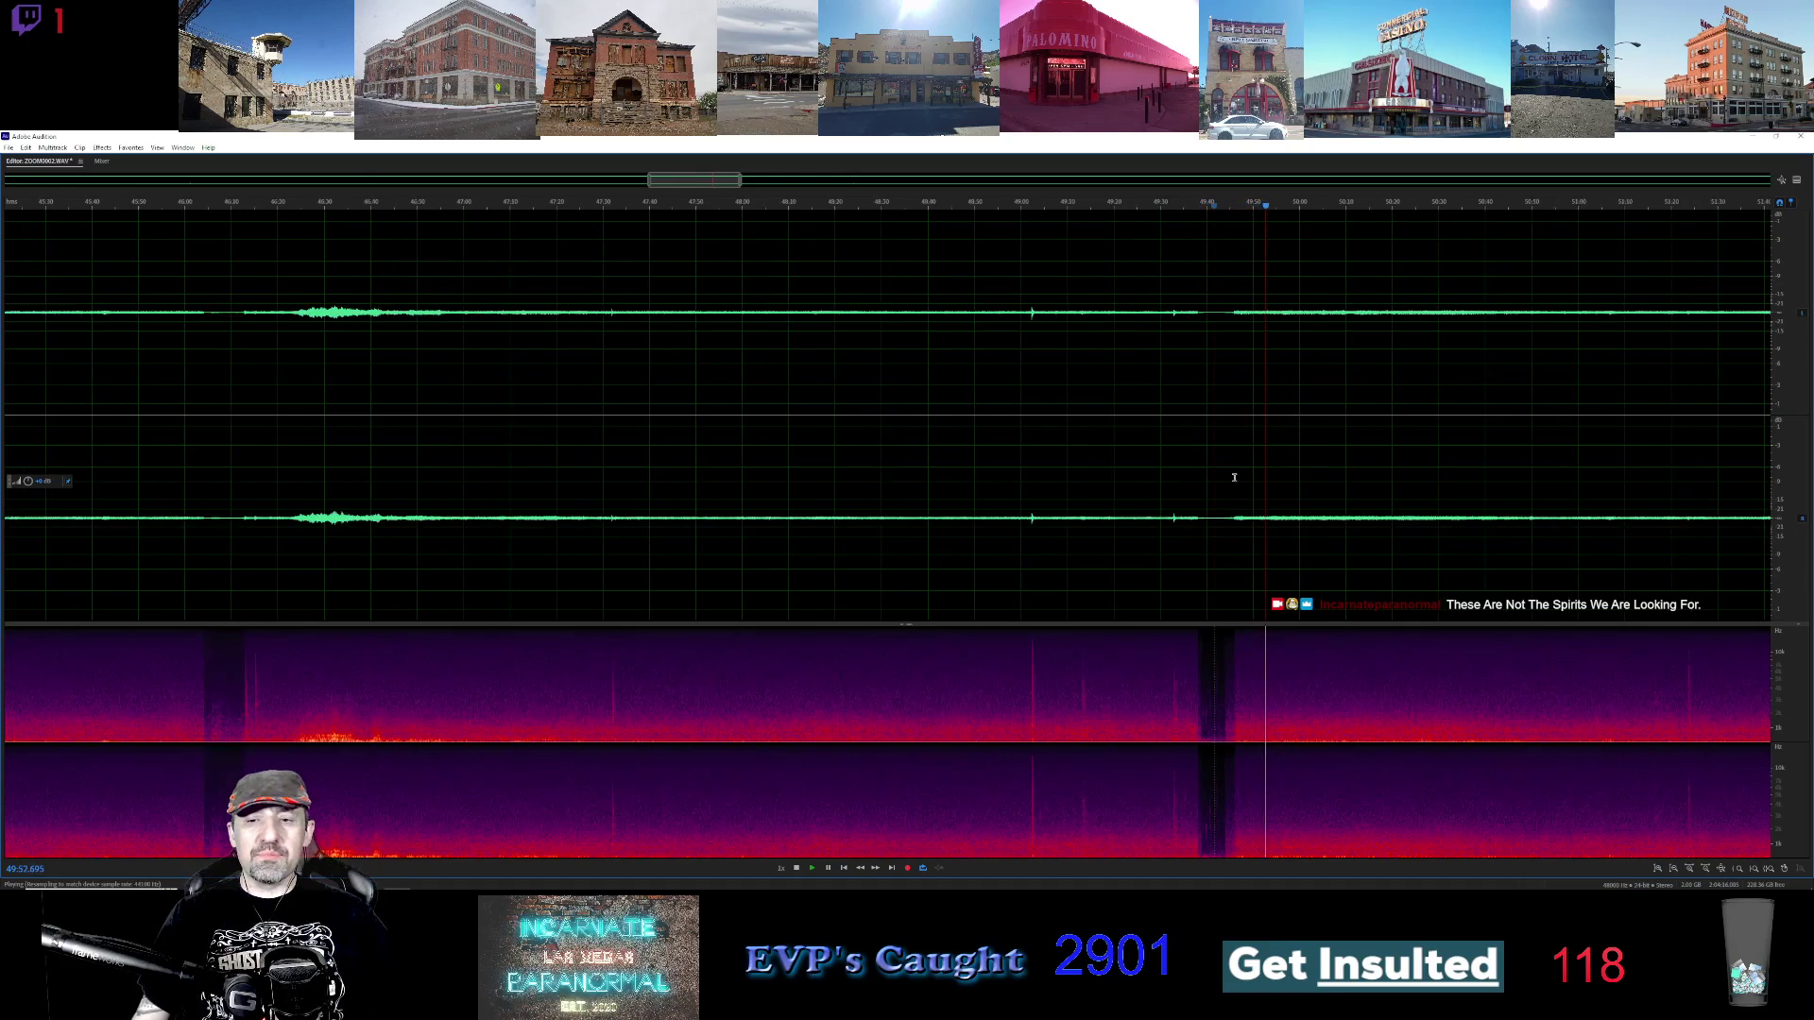
pyautogui.scroll(5, 1271, 432)
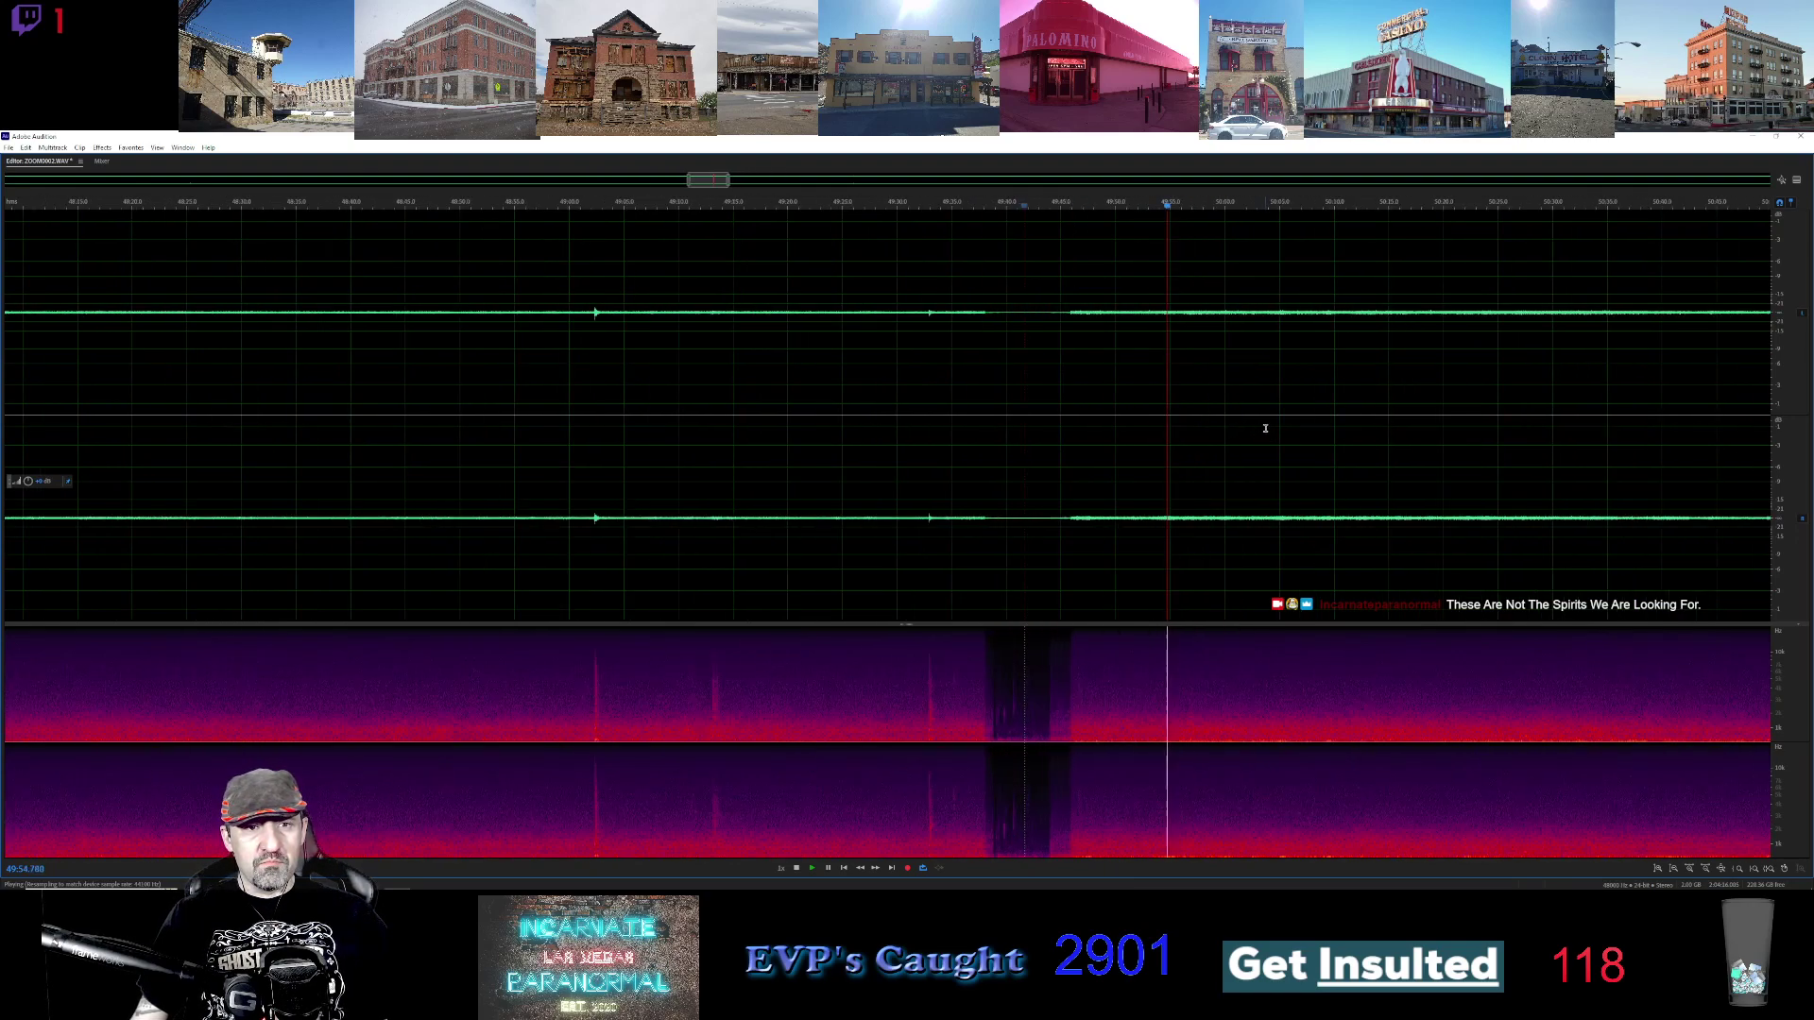
pyautogui.moveTo(709, 184); pyautogui.dragTo(724, 188)
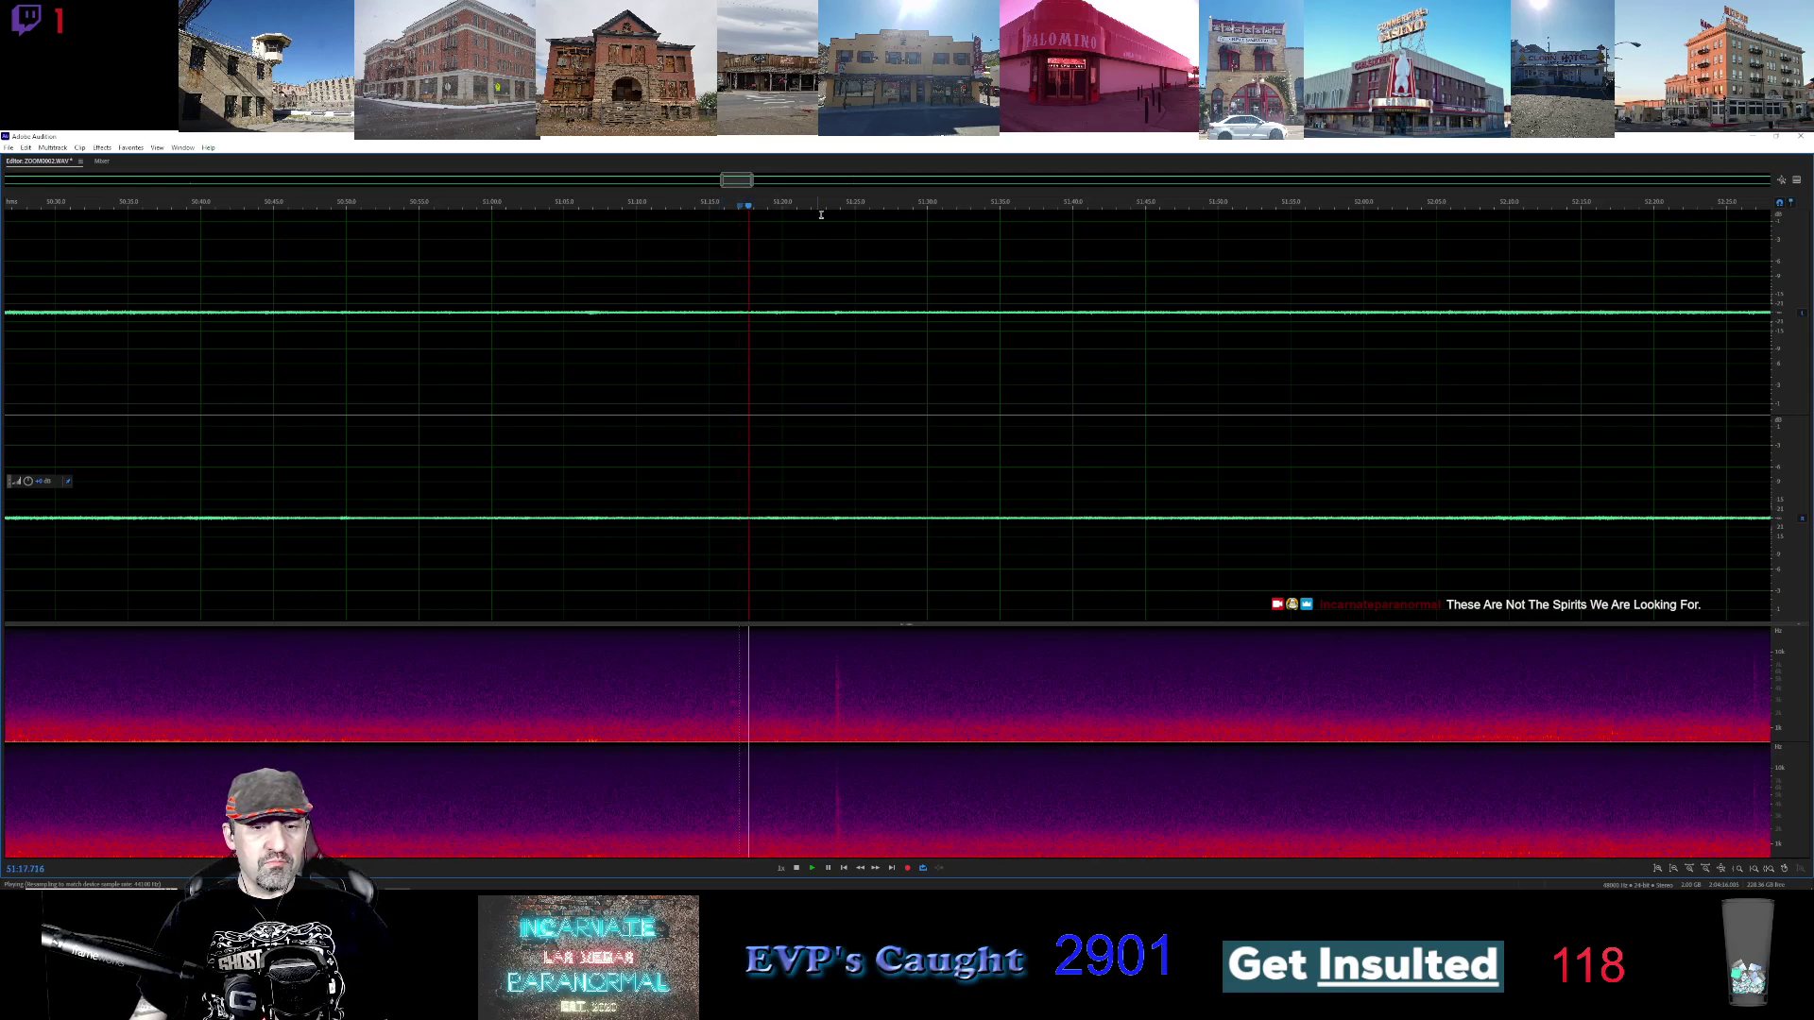
pyautogui.hscroll(5, 657, 327)
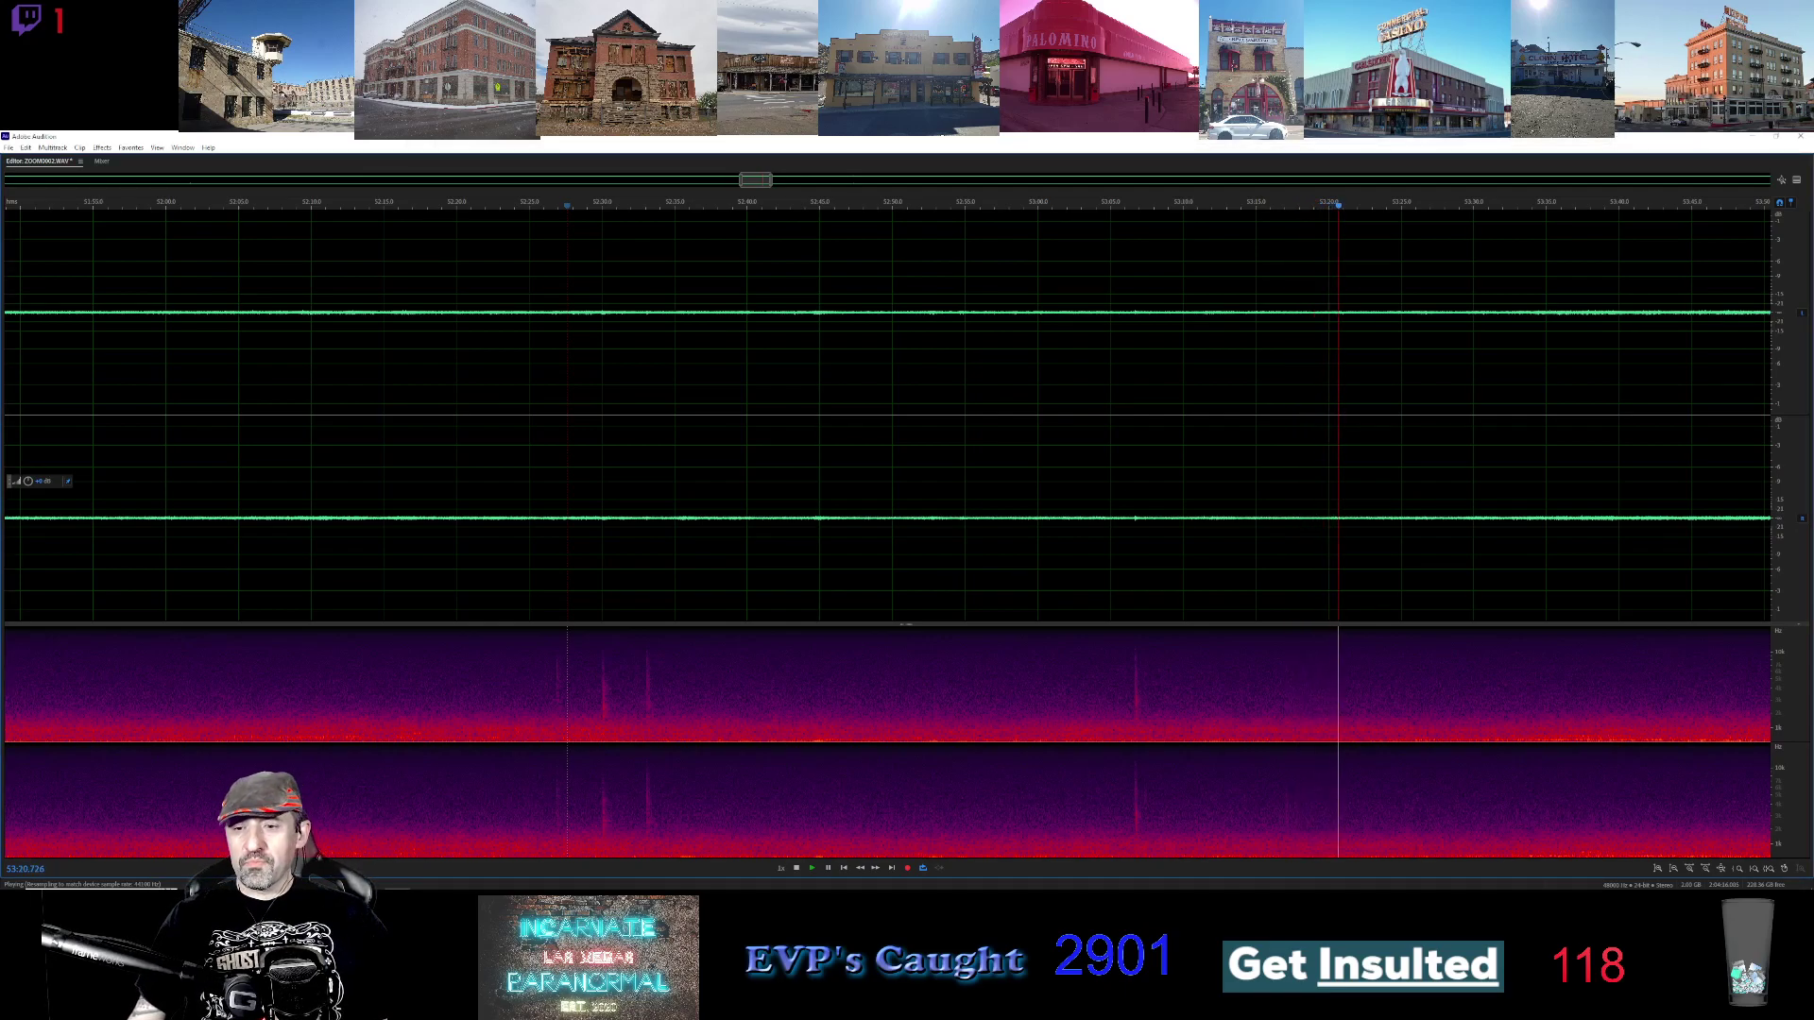
# Skip ahead in the recording and listen from about 56:14, and again from about 58:00
pyautogui.scroll(-2, 764, 200)
pyautogui.moveTo(761, 181); pyautogui.dragTo(807, 186)
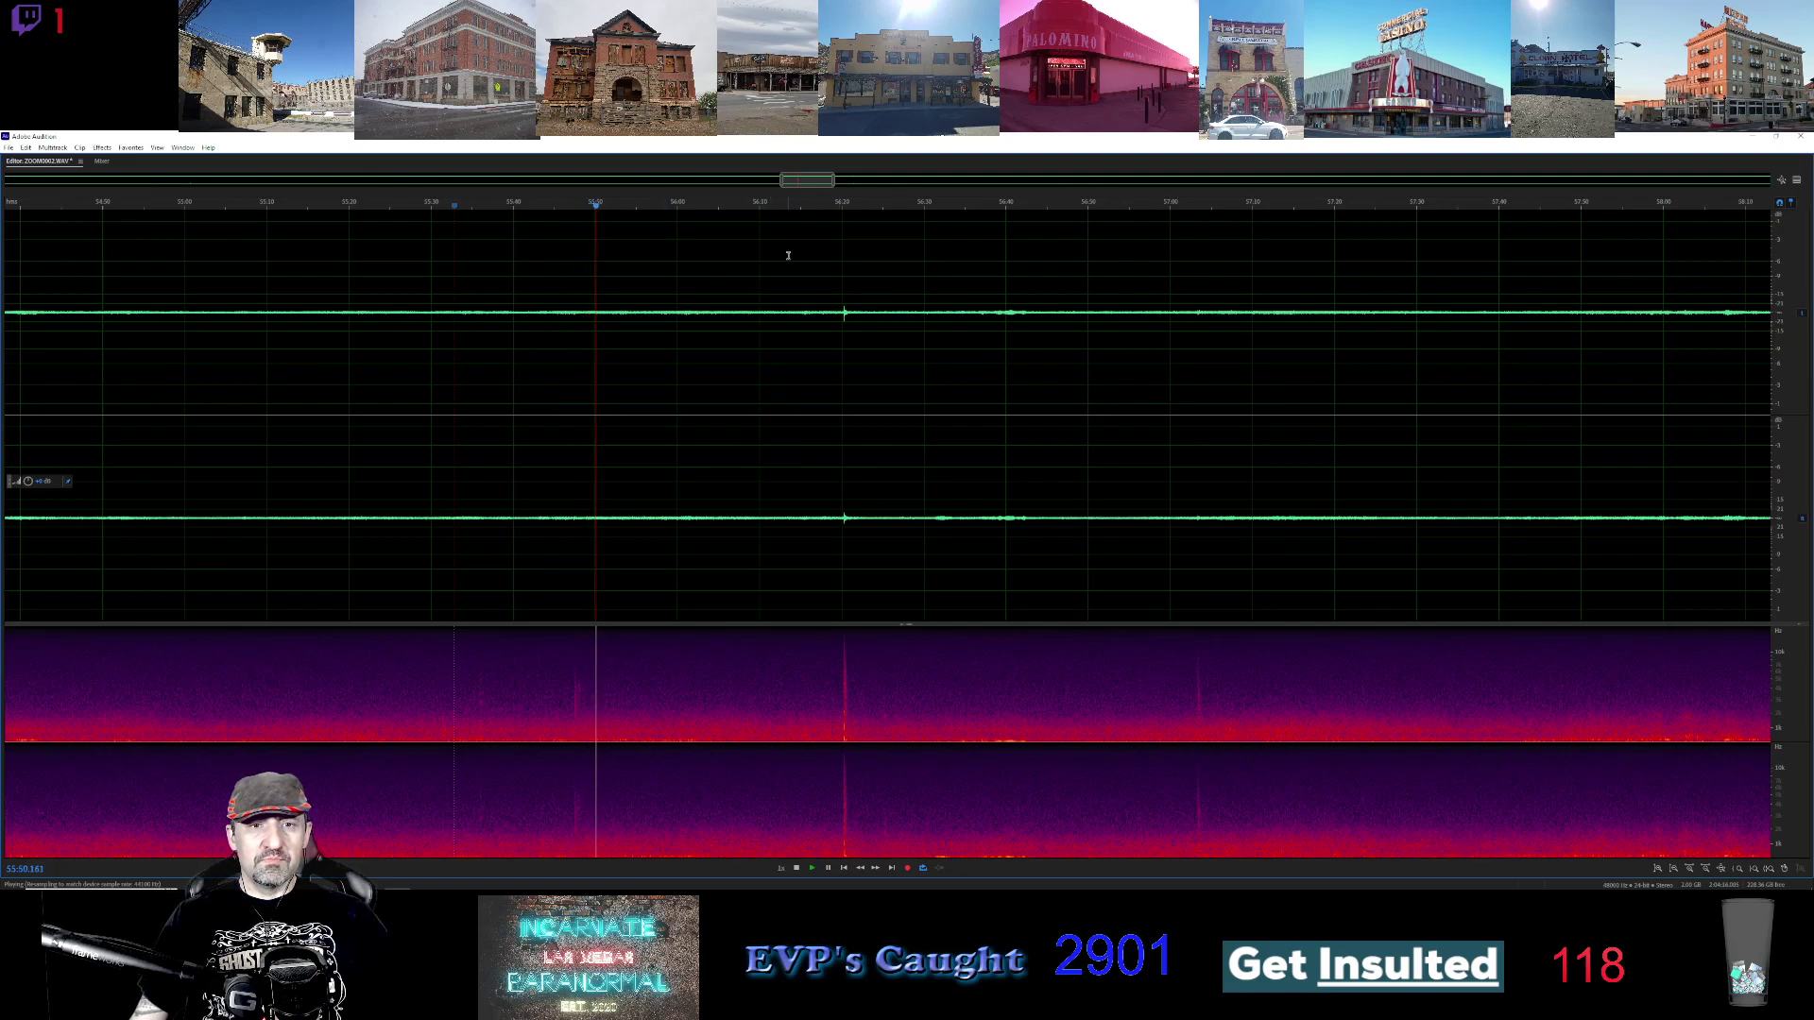
pyautogui.click(797, 206)
pyautogui.moveTo(801, 183); pyautogui.dragTo(837, 183)
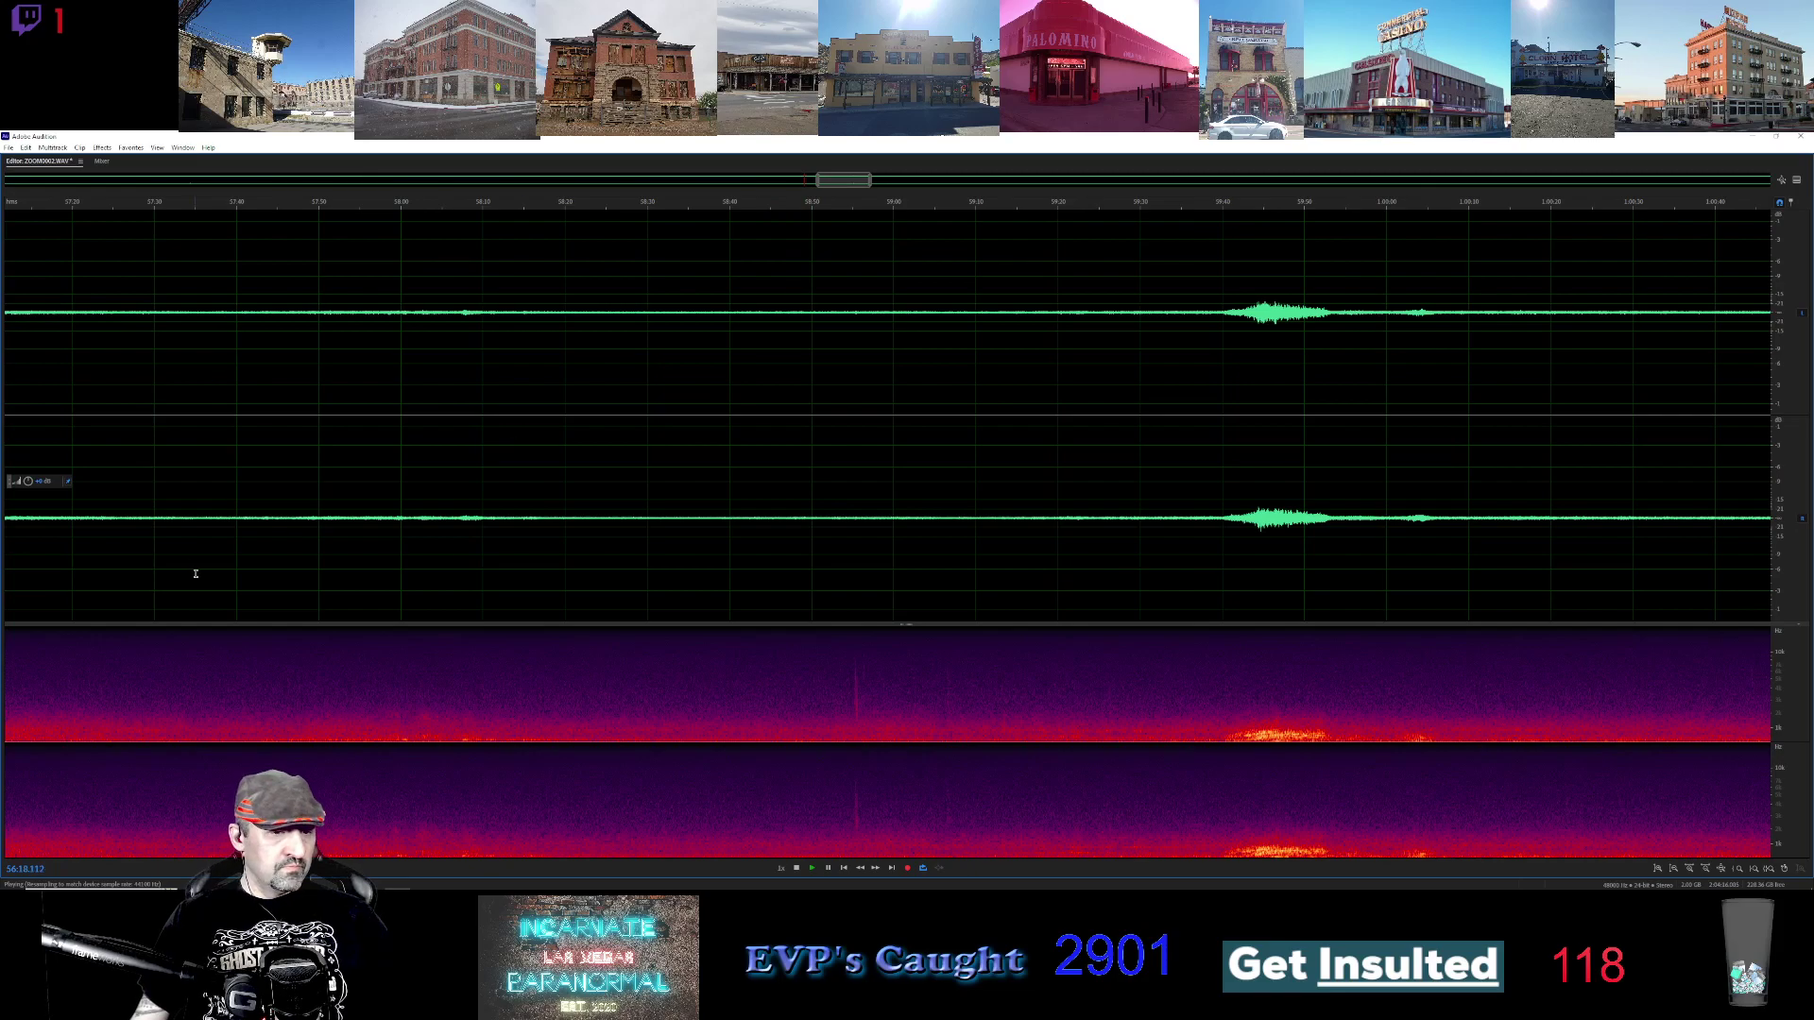
pyautogui.click(402, 209)
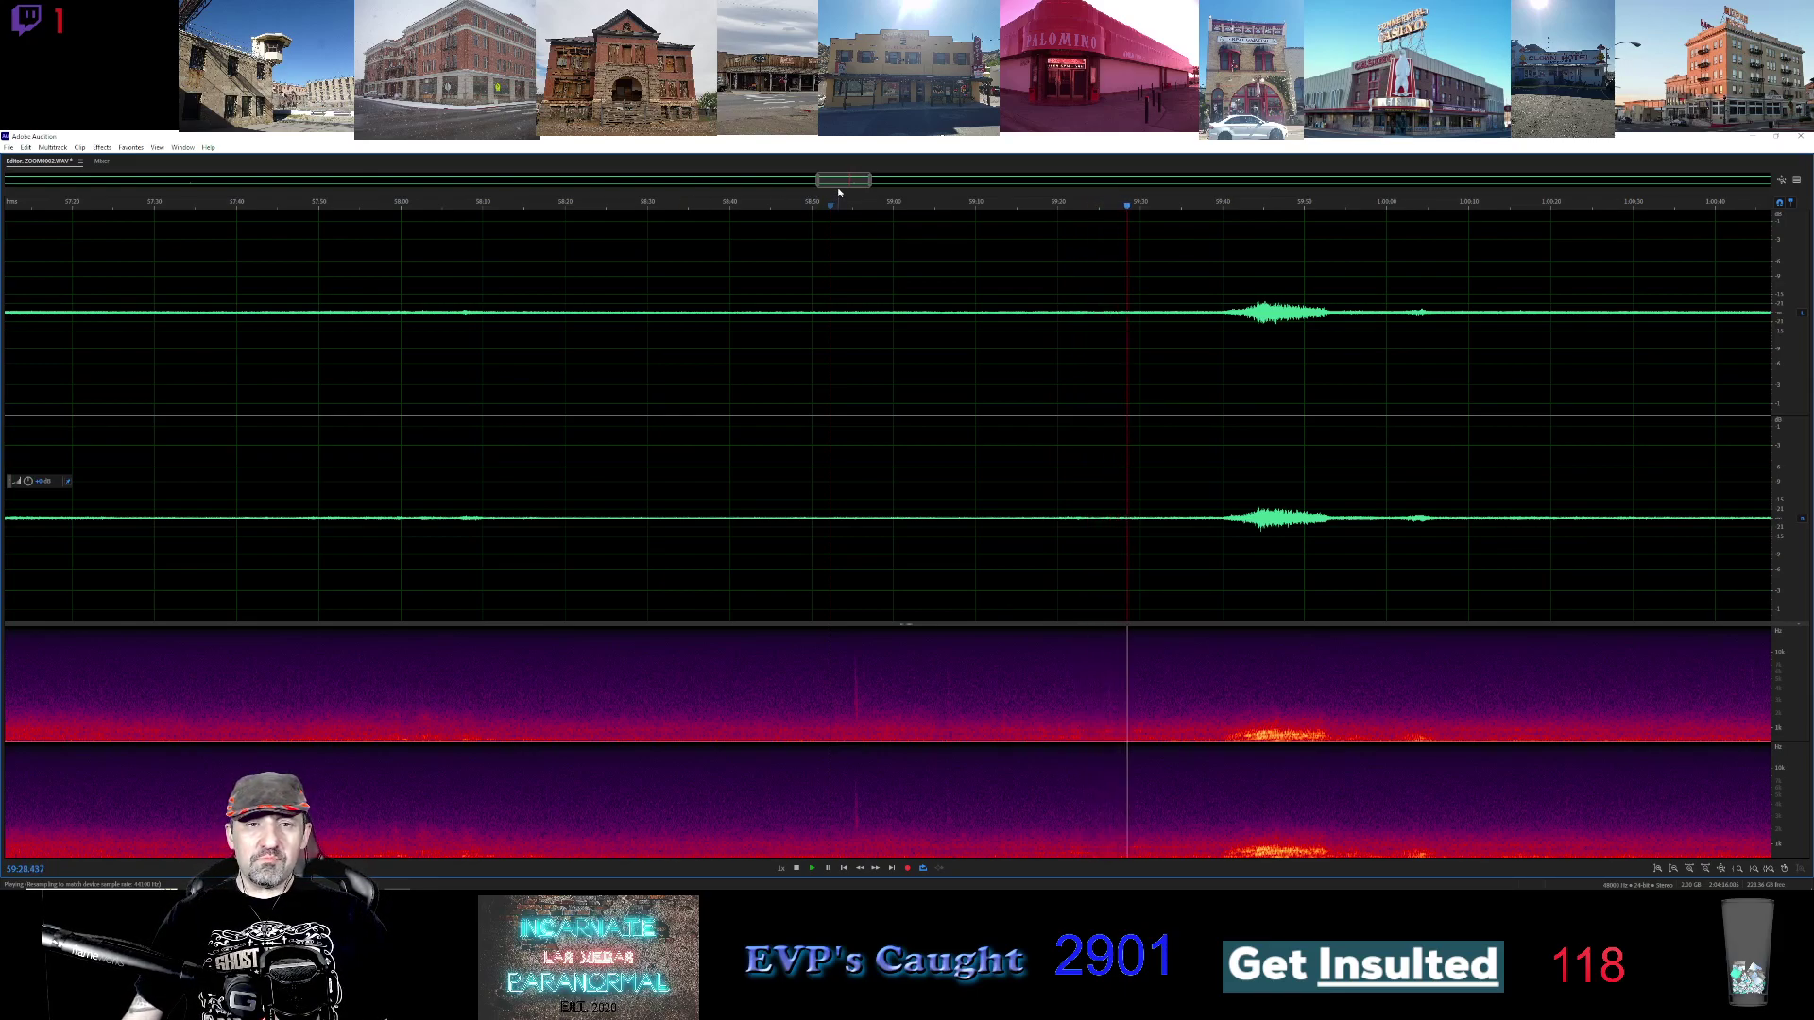
# Review the recording beyond 59:30 and replay the section from about 1:05:34, and again from about 1:05:24
pyautogui.moveTo(839, 183); pyautogui.dragTo(856, 183)
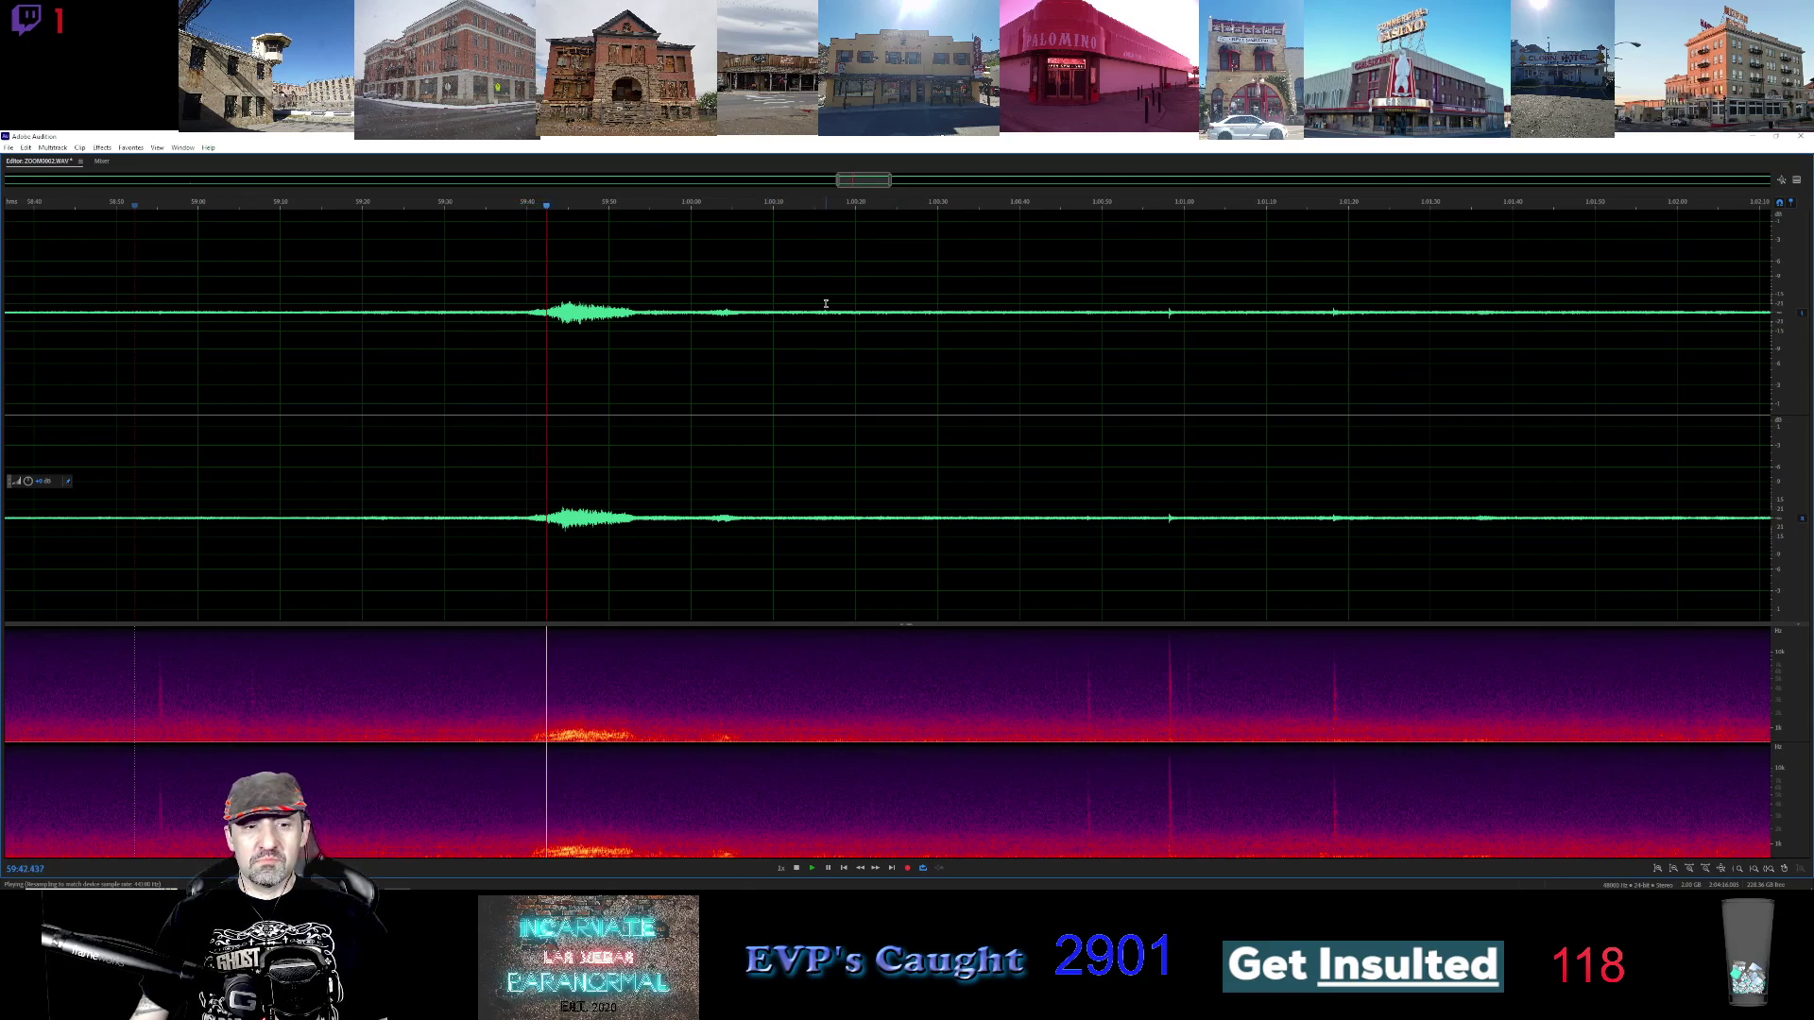
pyautogui.moveTo(863, 180); pyautogui.dragTo(902, 179)
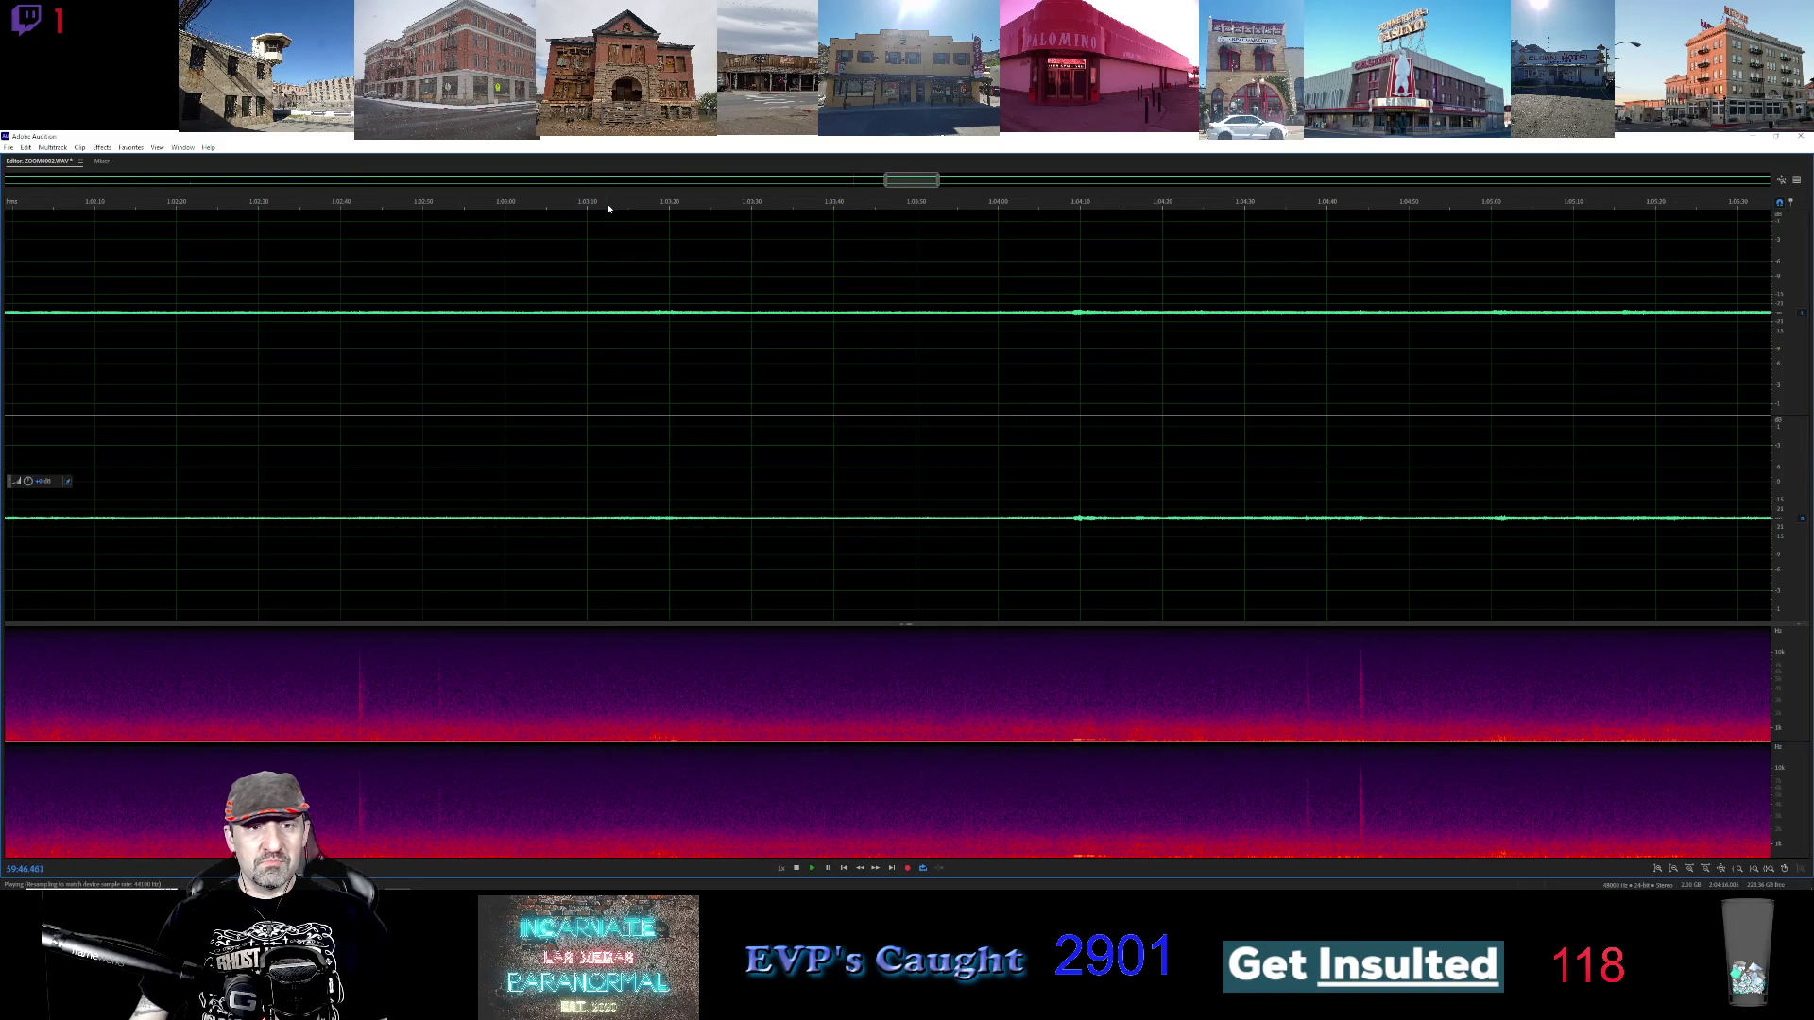
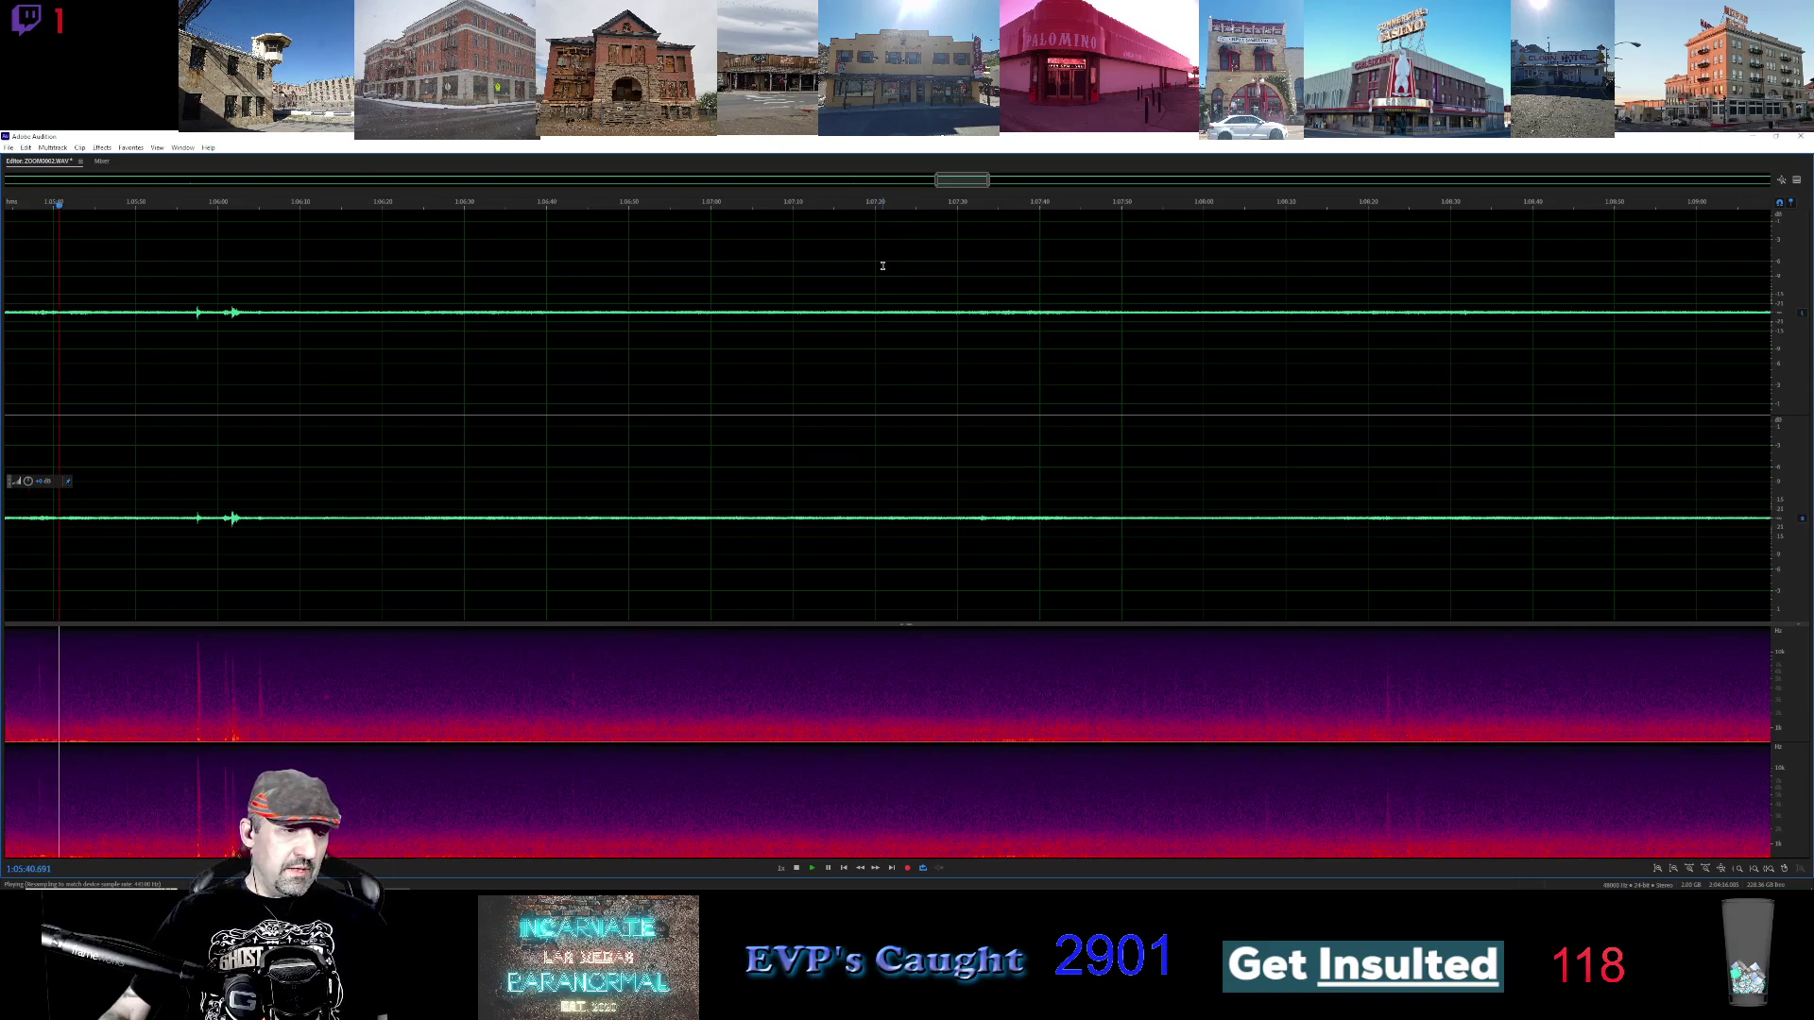
pyautogui.click(6, 212)
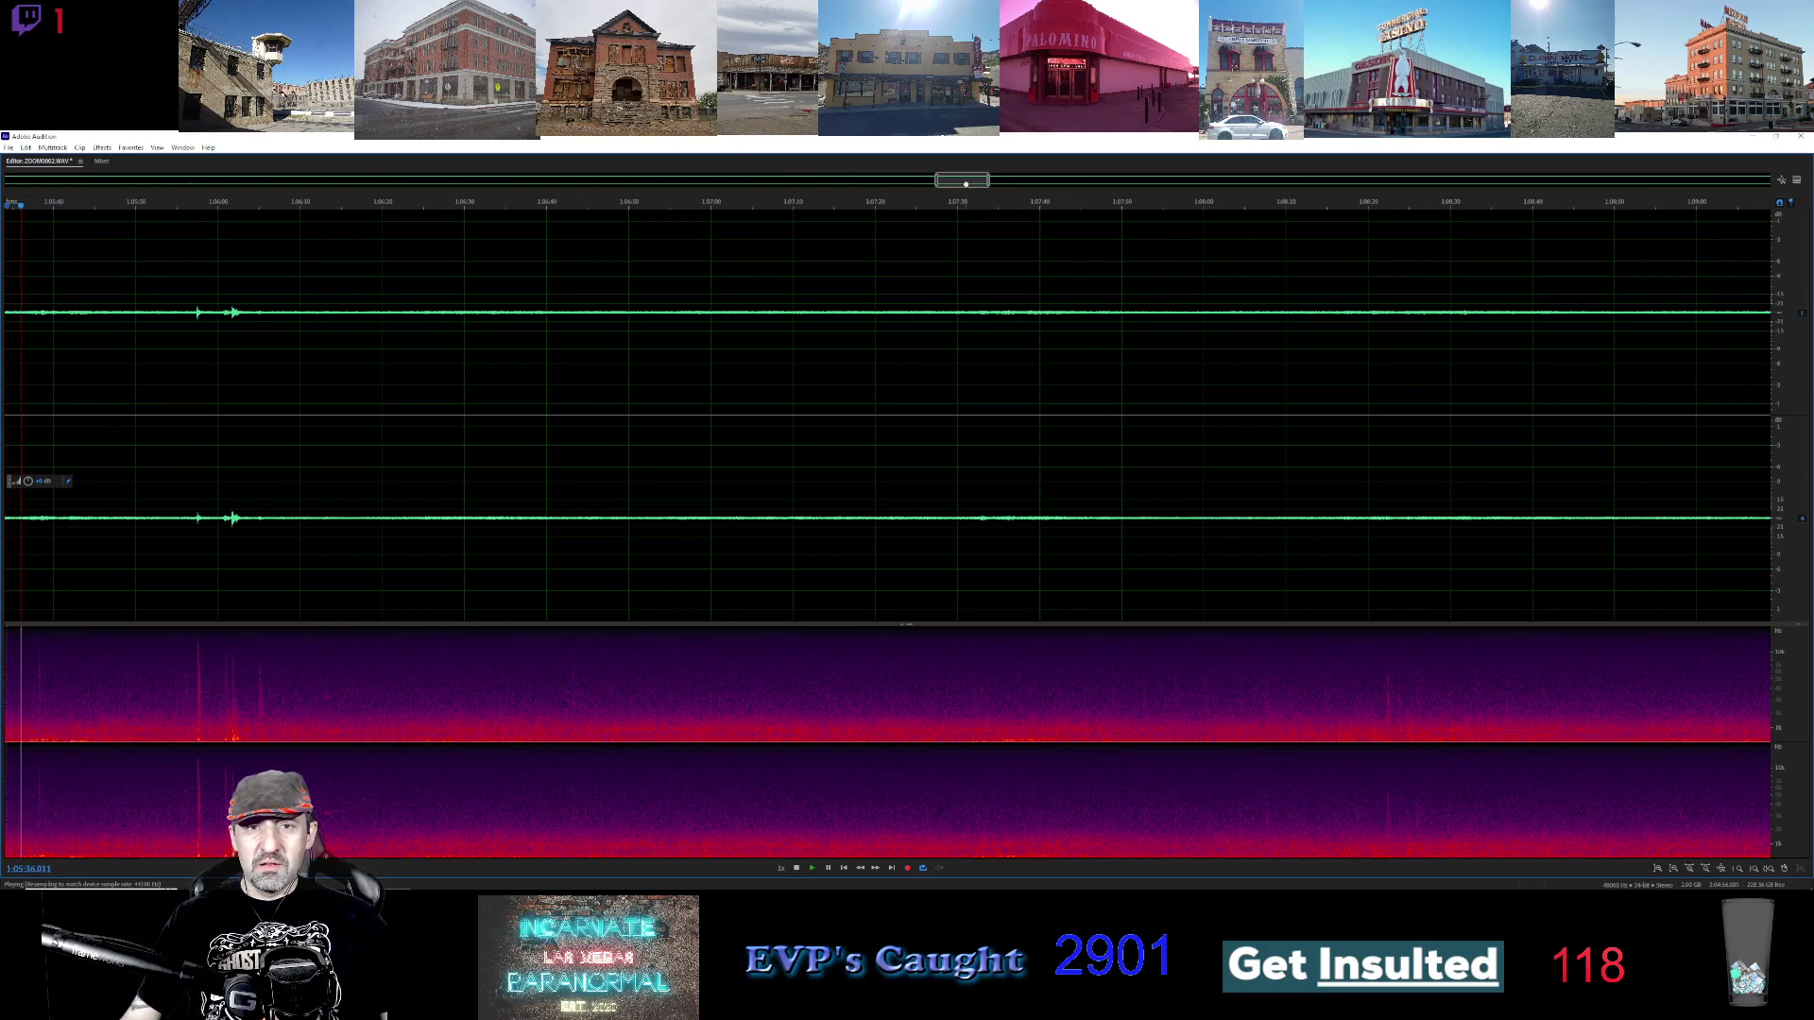
pyautogui.hscroll(-3, 413, 229)
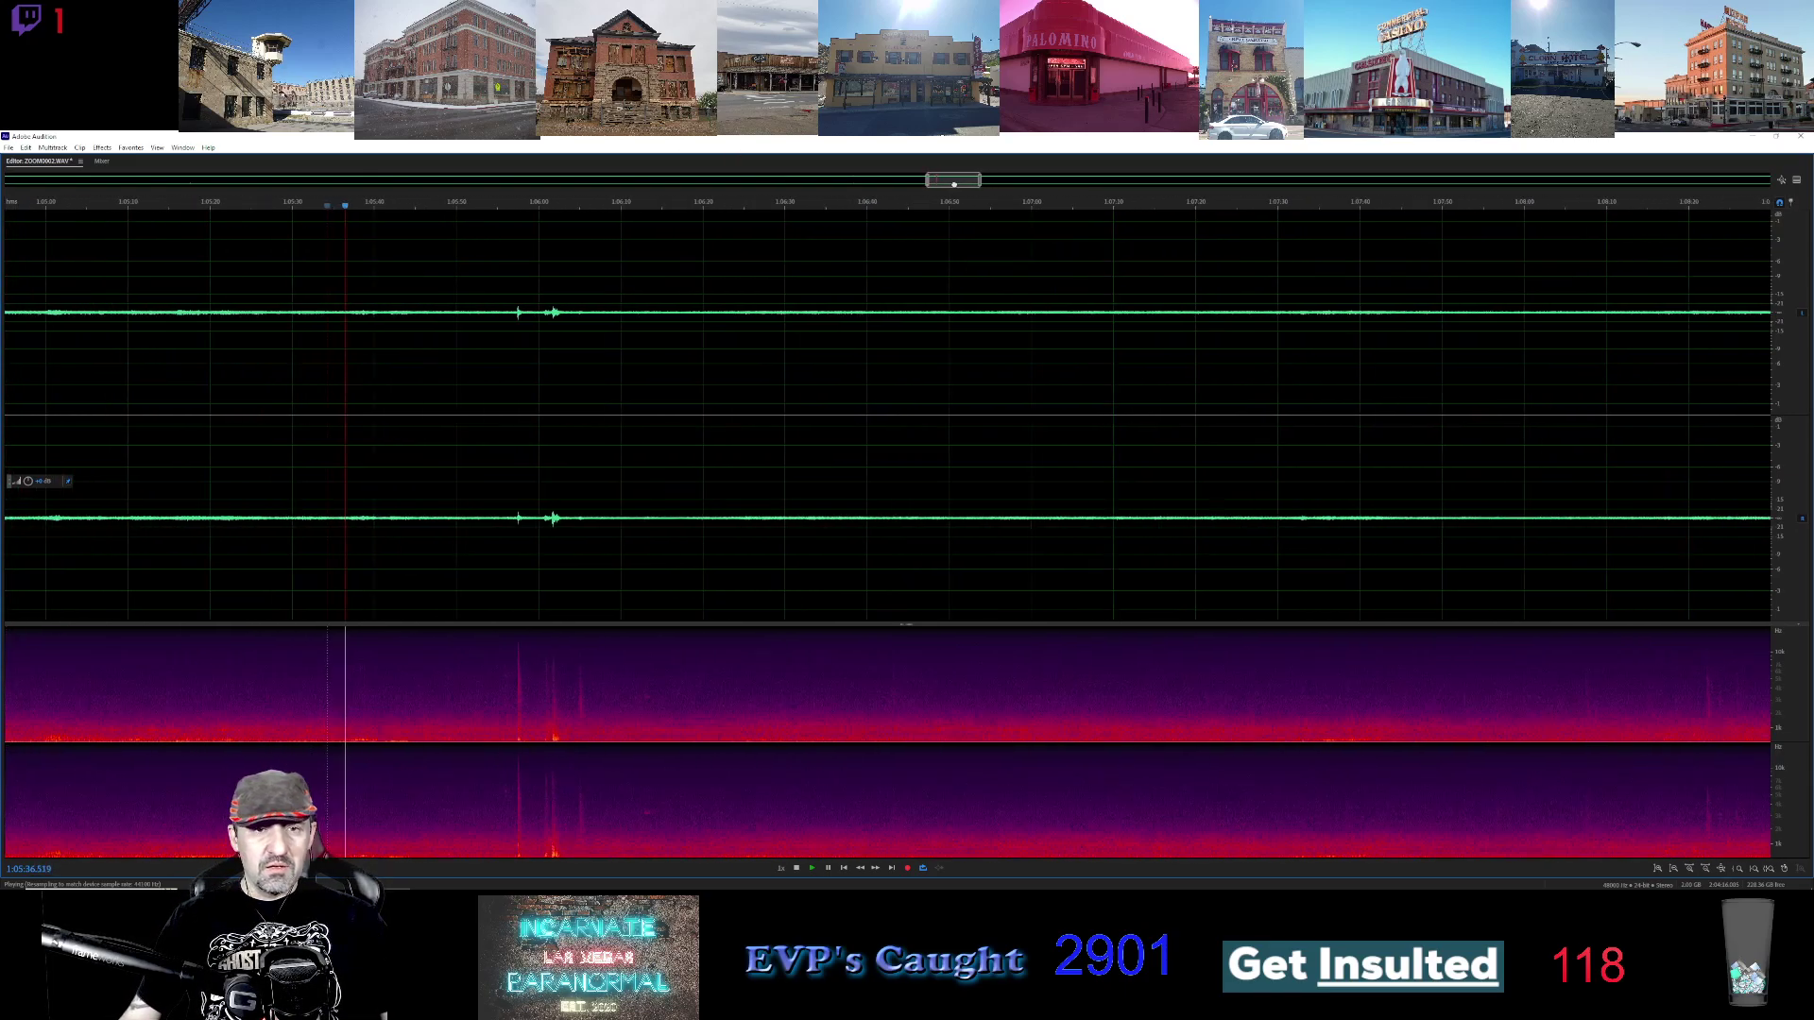
pyautogui.click(411, 207)
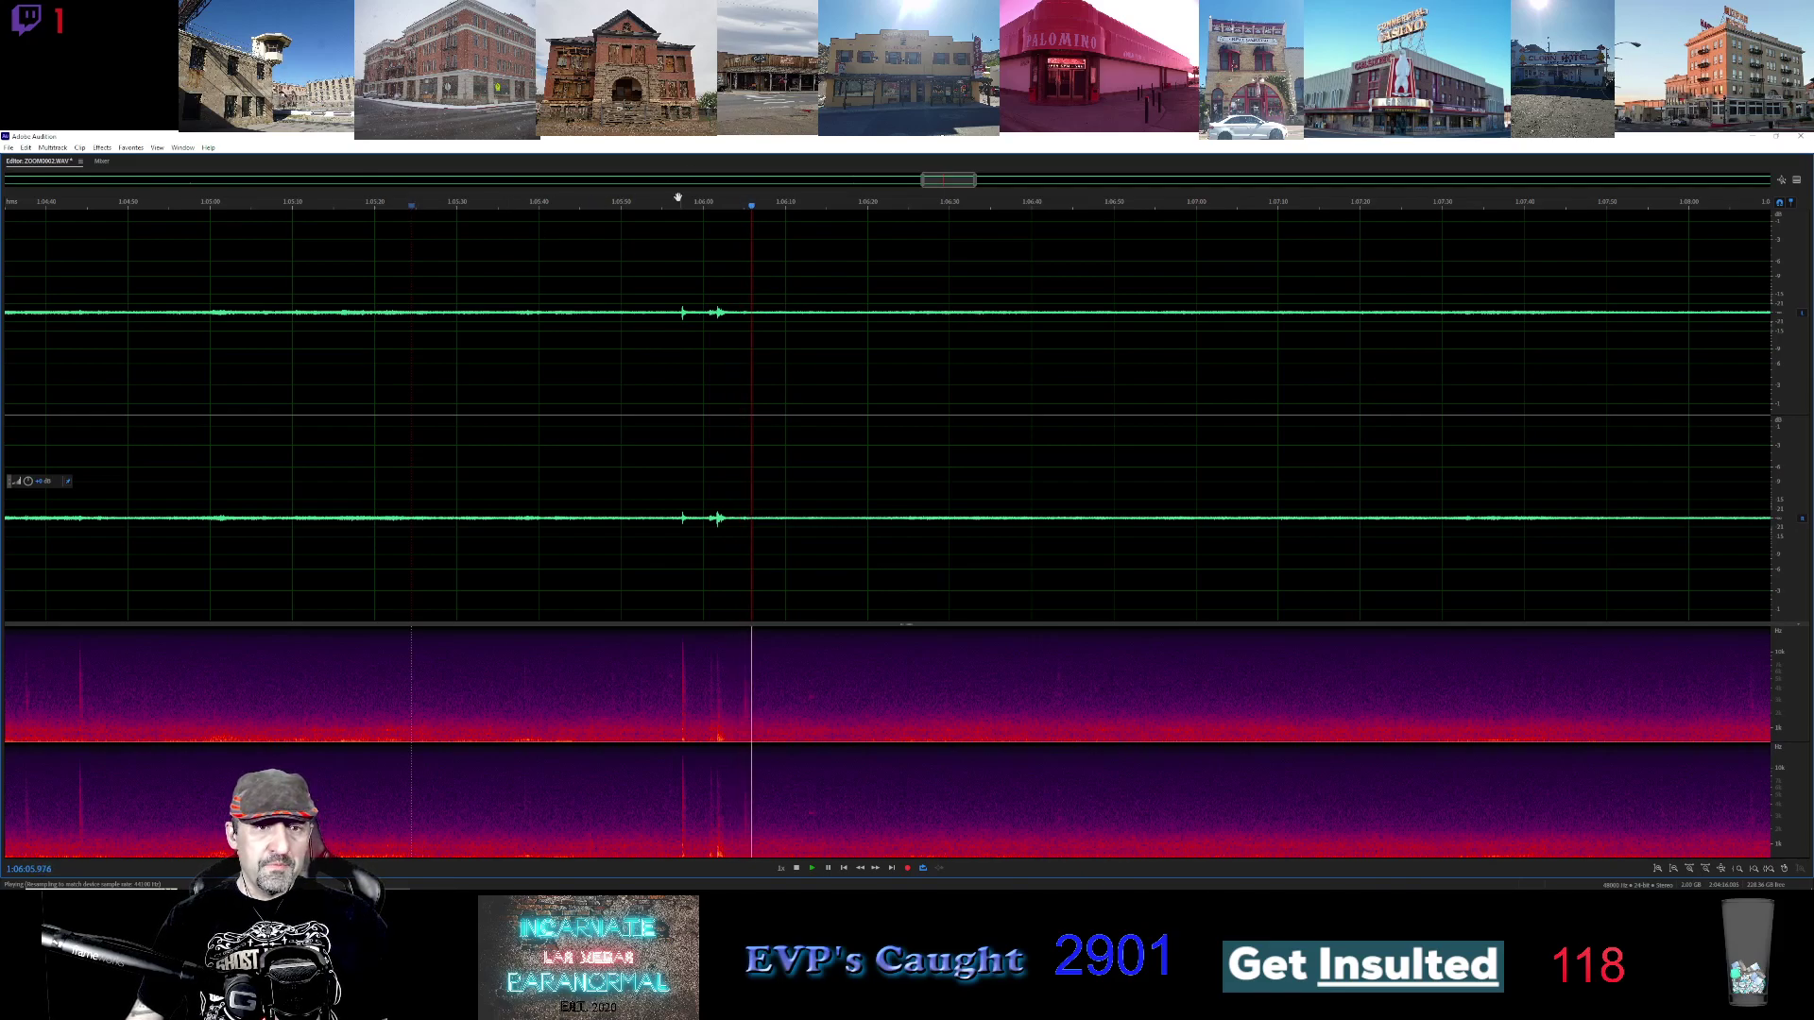
# Replay the faint sounds from about 1:05:59, again from about 1:06:11, and once more from about 1:06:12
pyautogui.scroll(2, 773, 514)
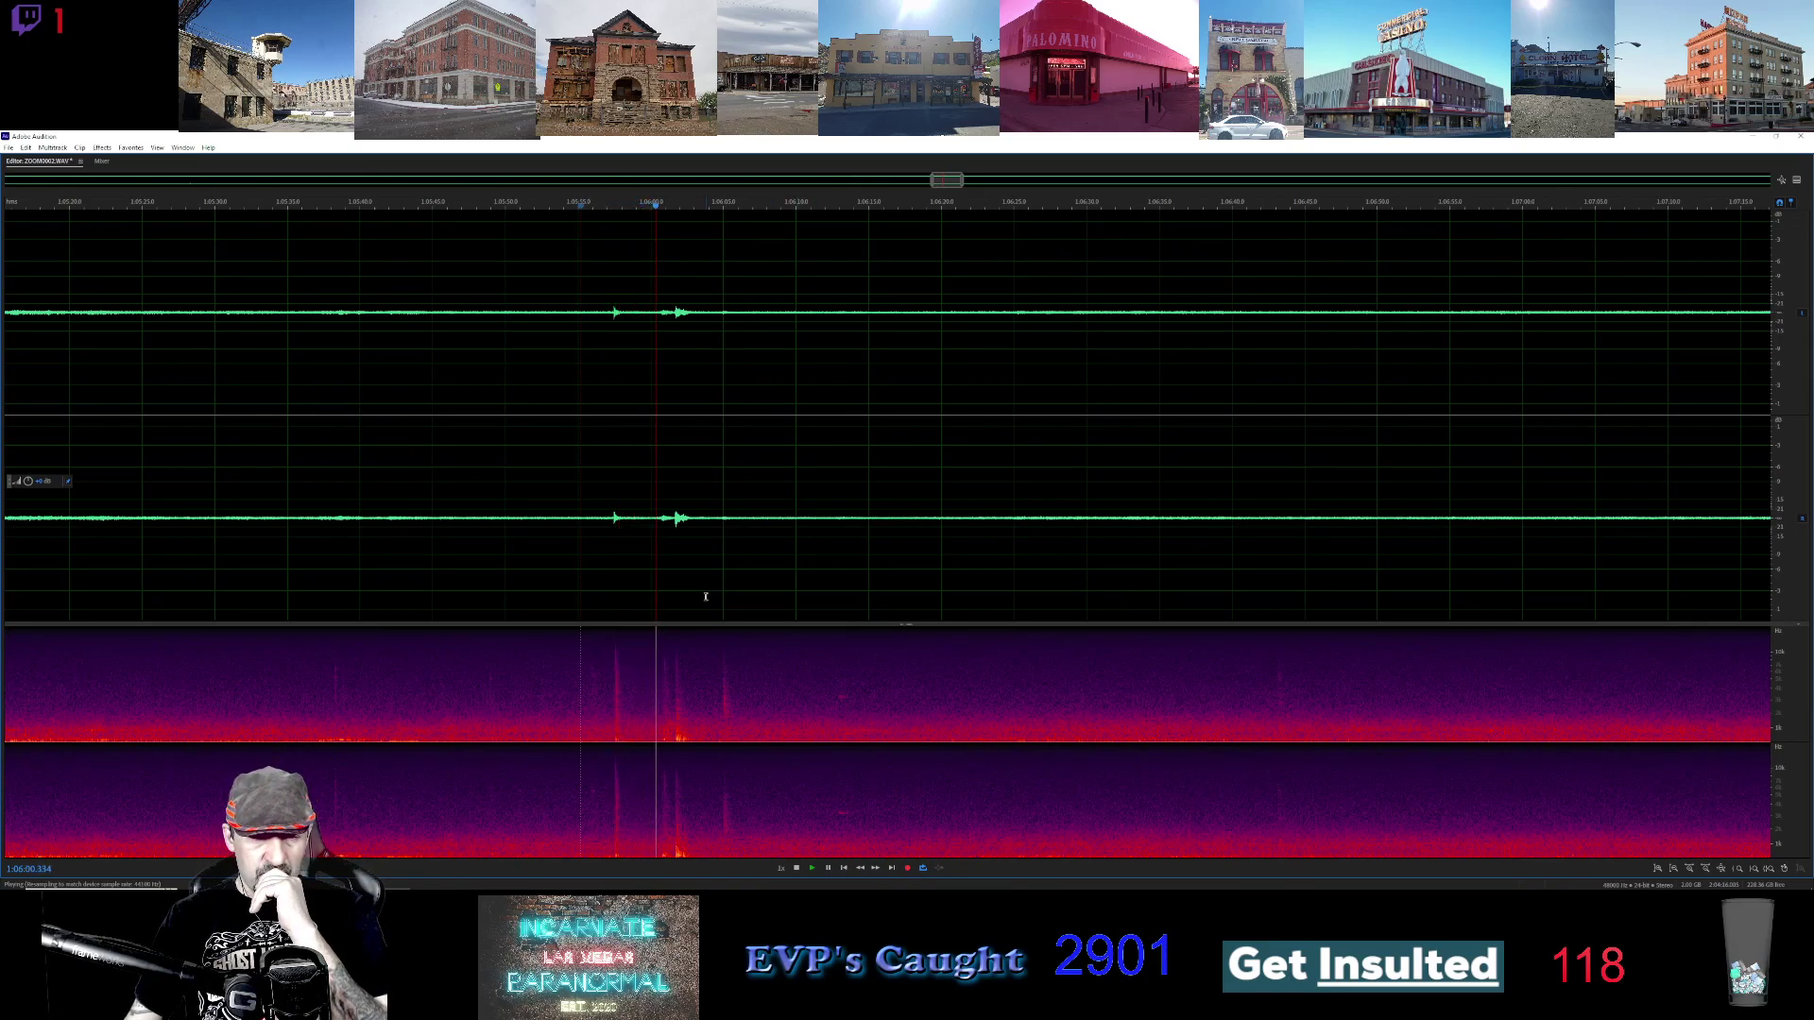
pyautogui.click(638, 208)
pyautogui.click(638, 208)
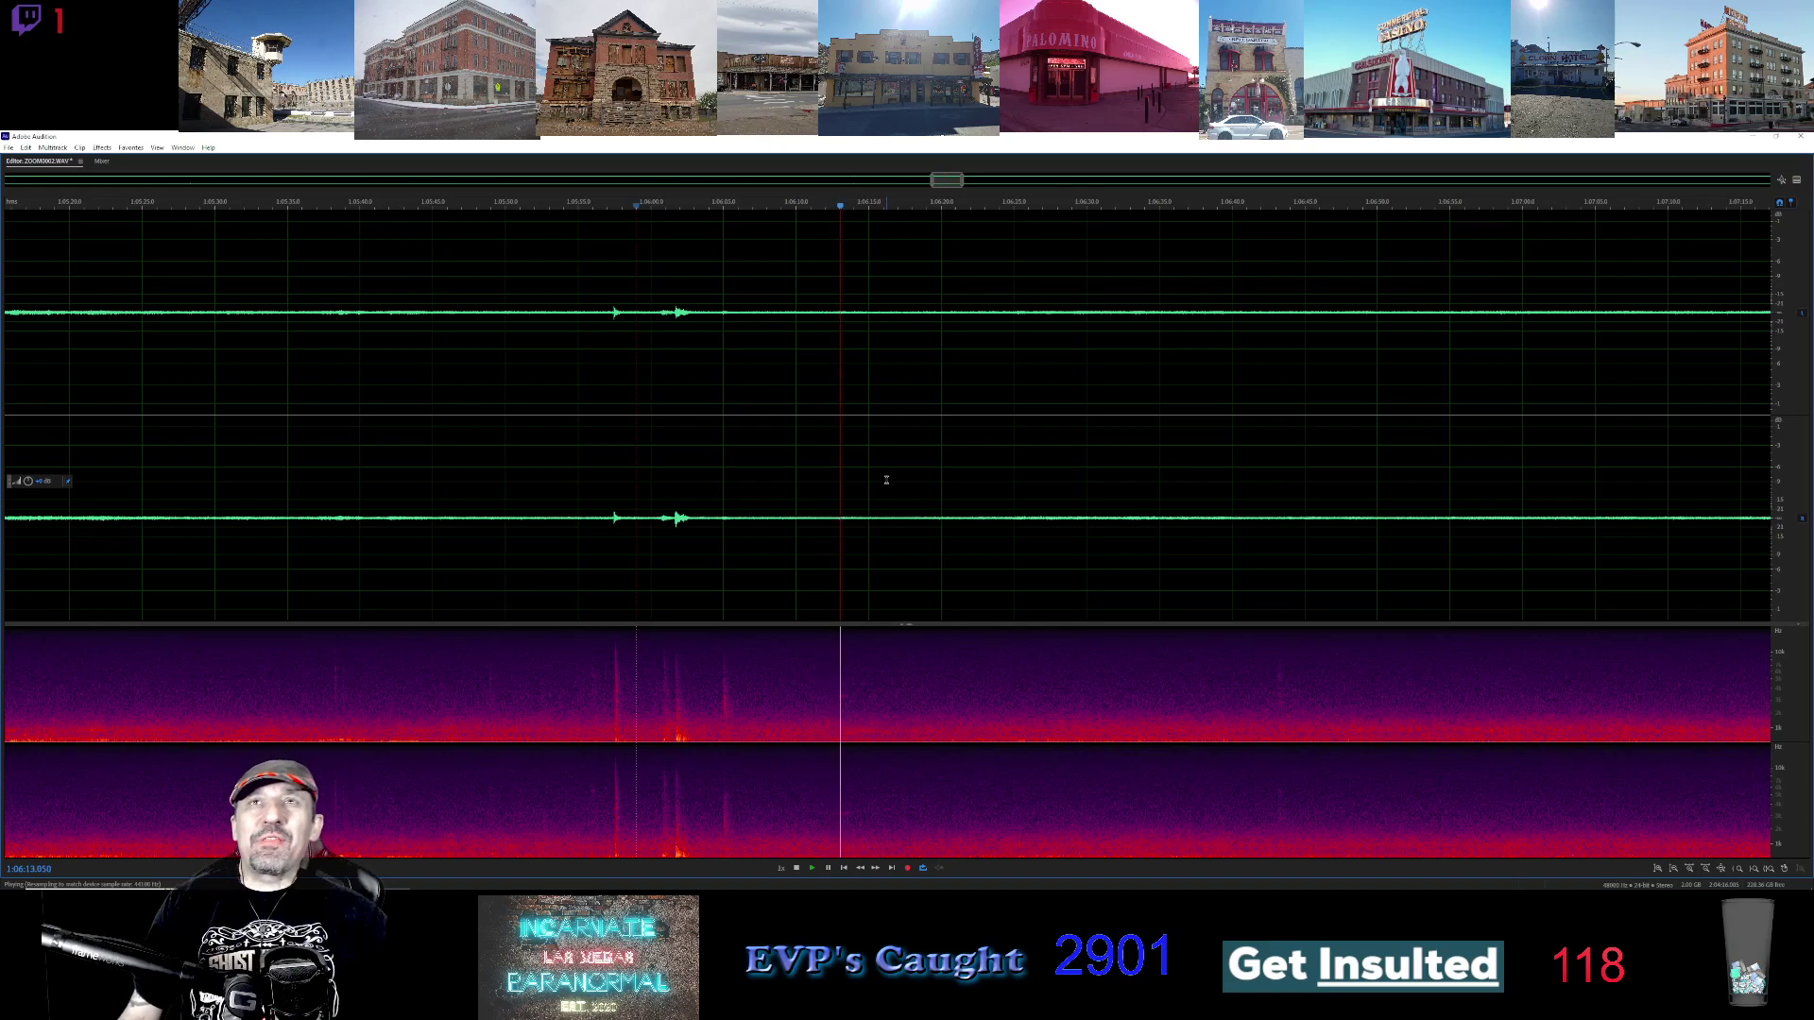
pyautogui.click(814, 206)
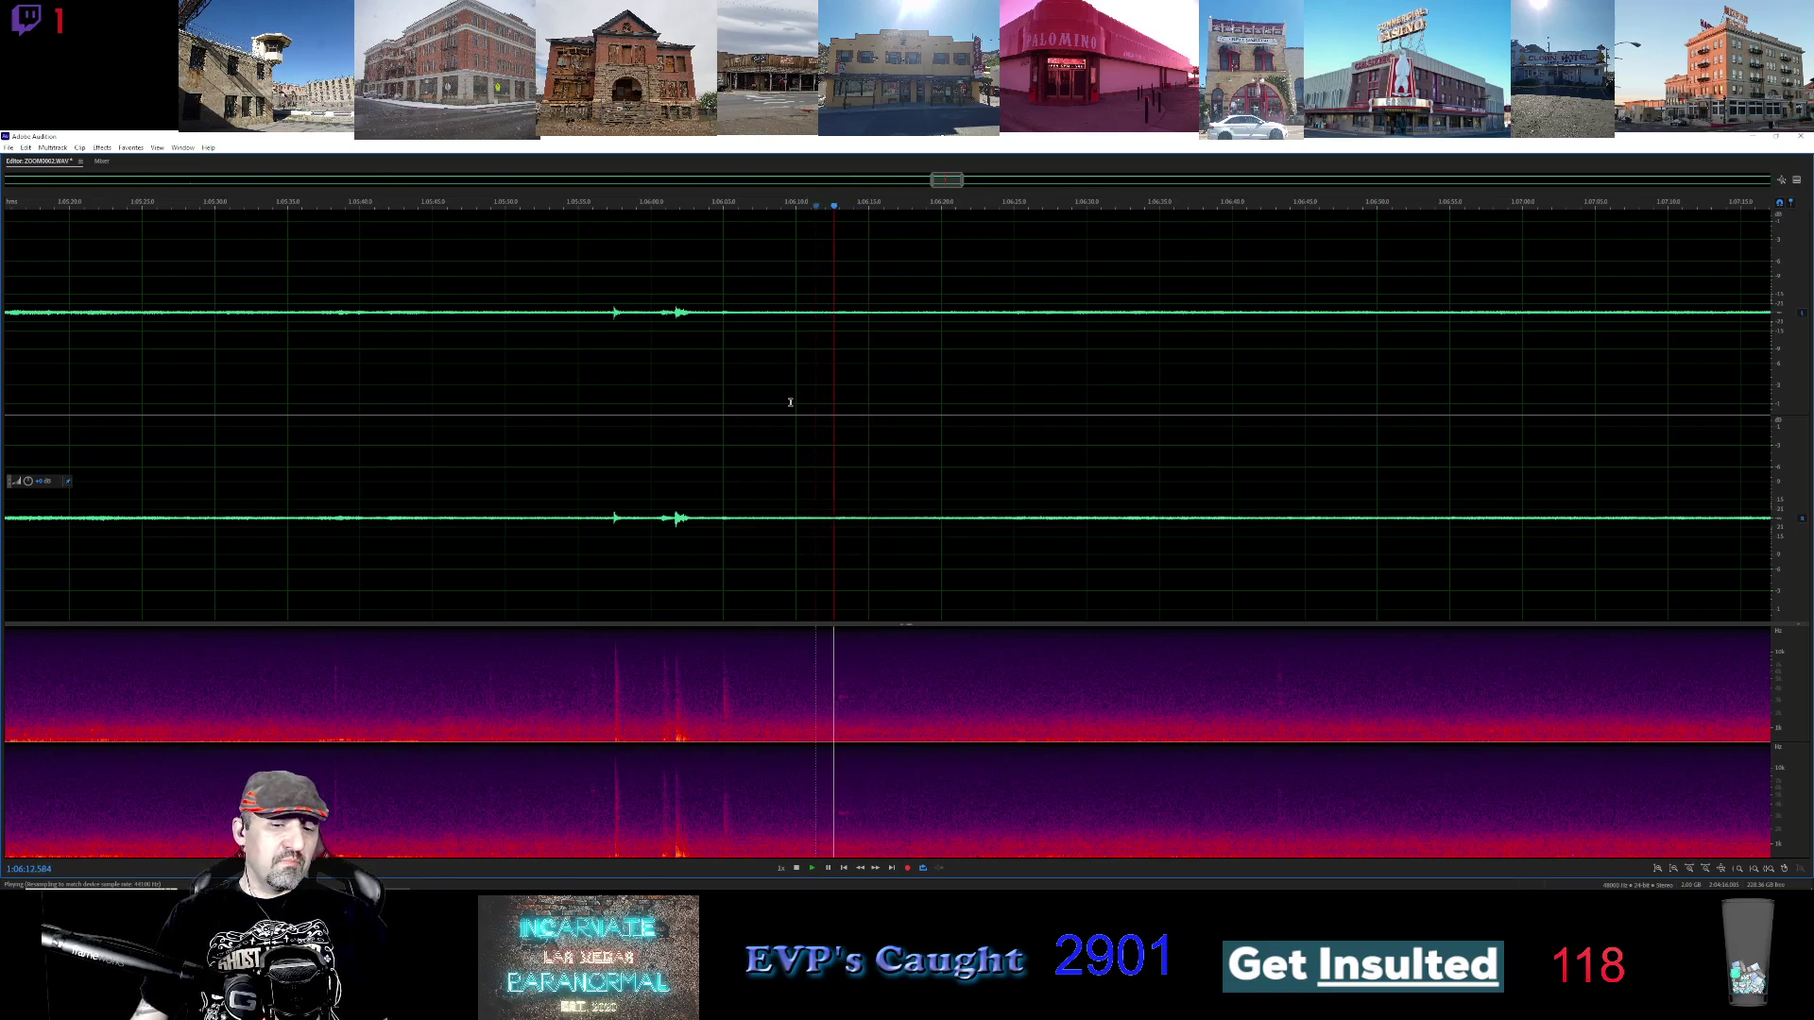
pyautogui.scroll(2, 799, 434)
pyautogui.click(850, 210)
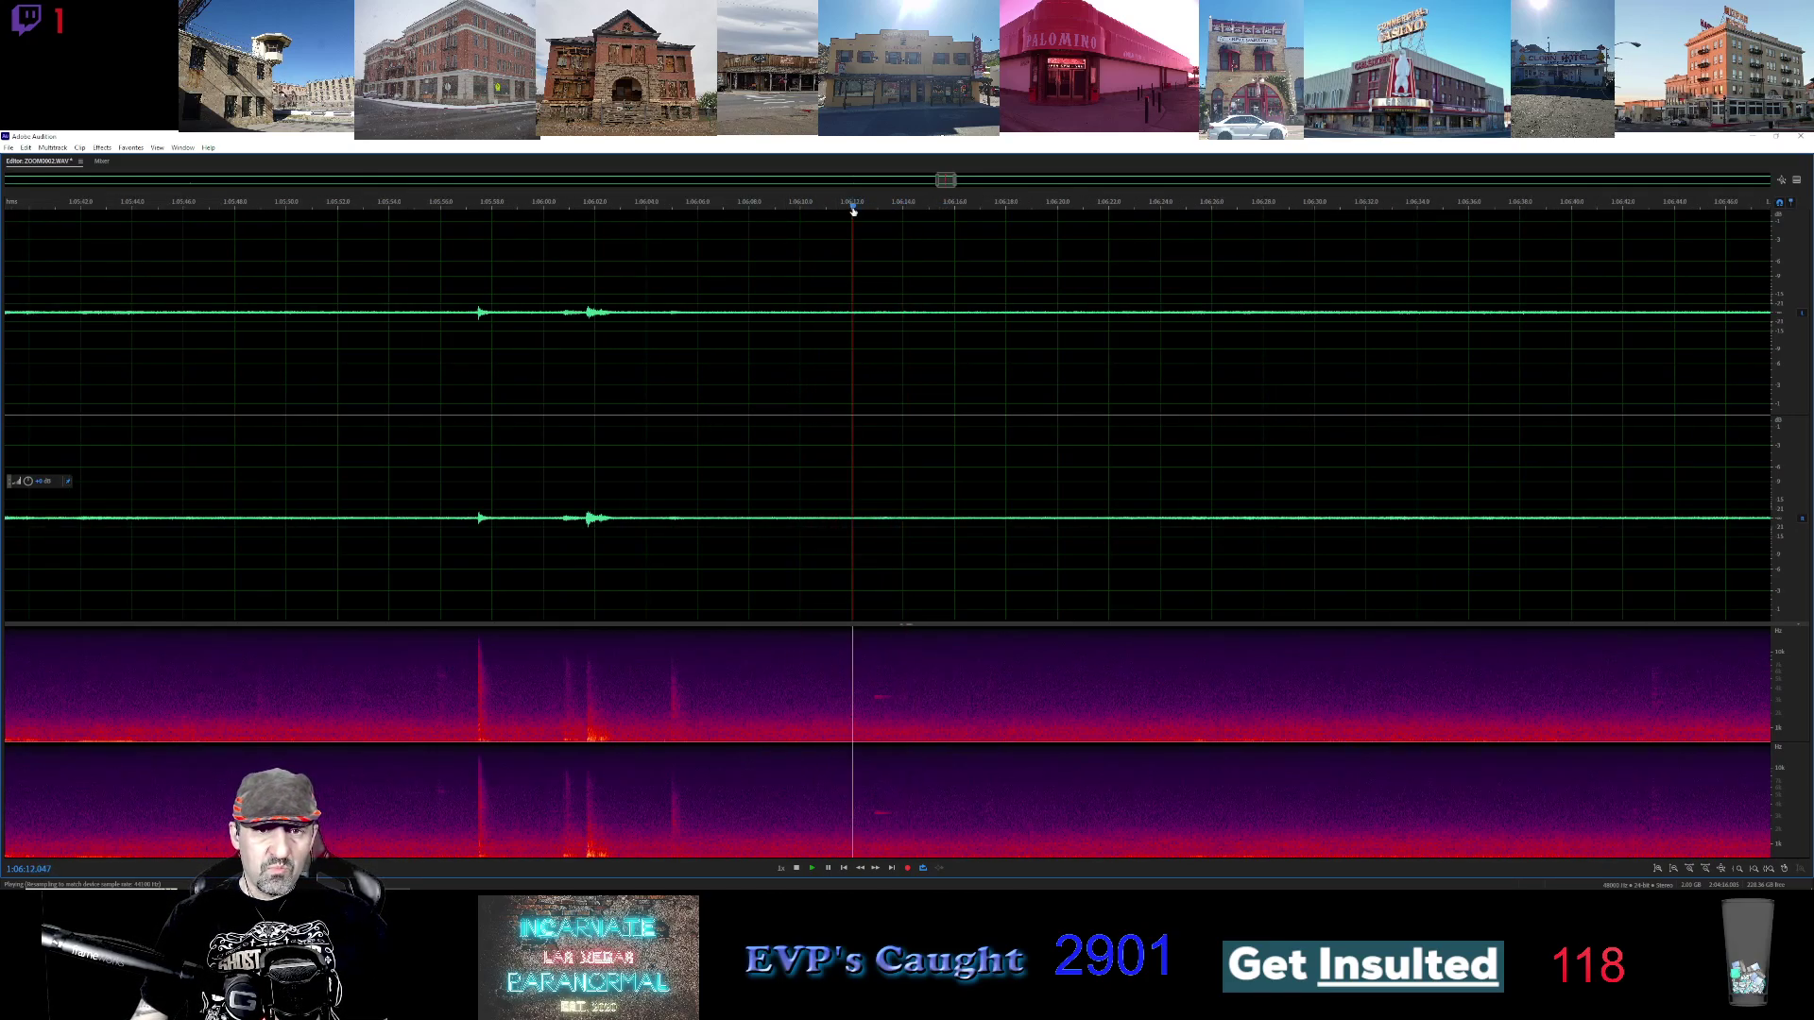
pyautogui.click(853, 209)
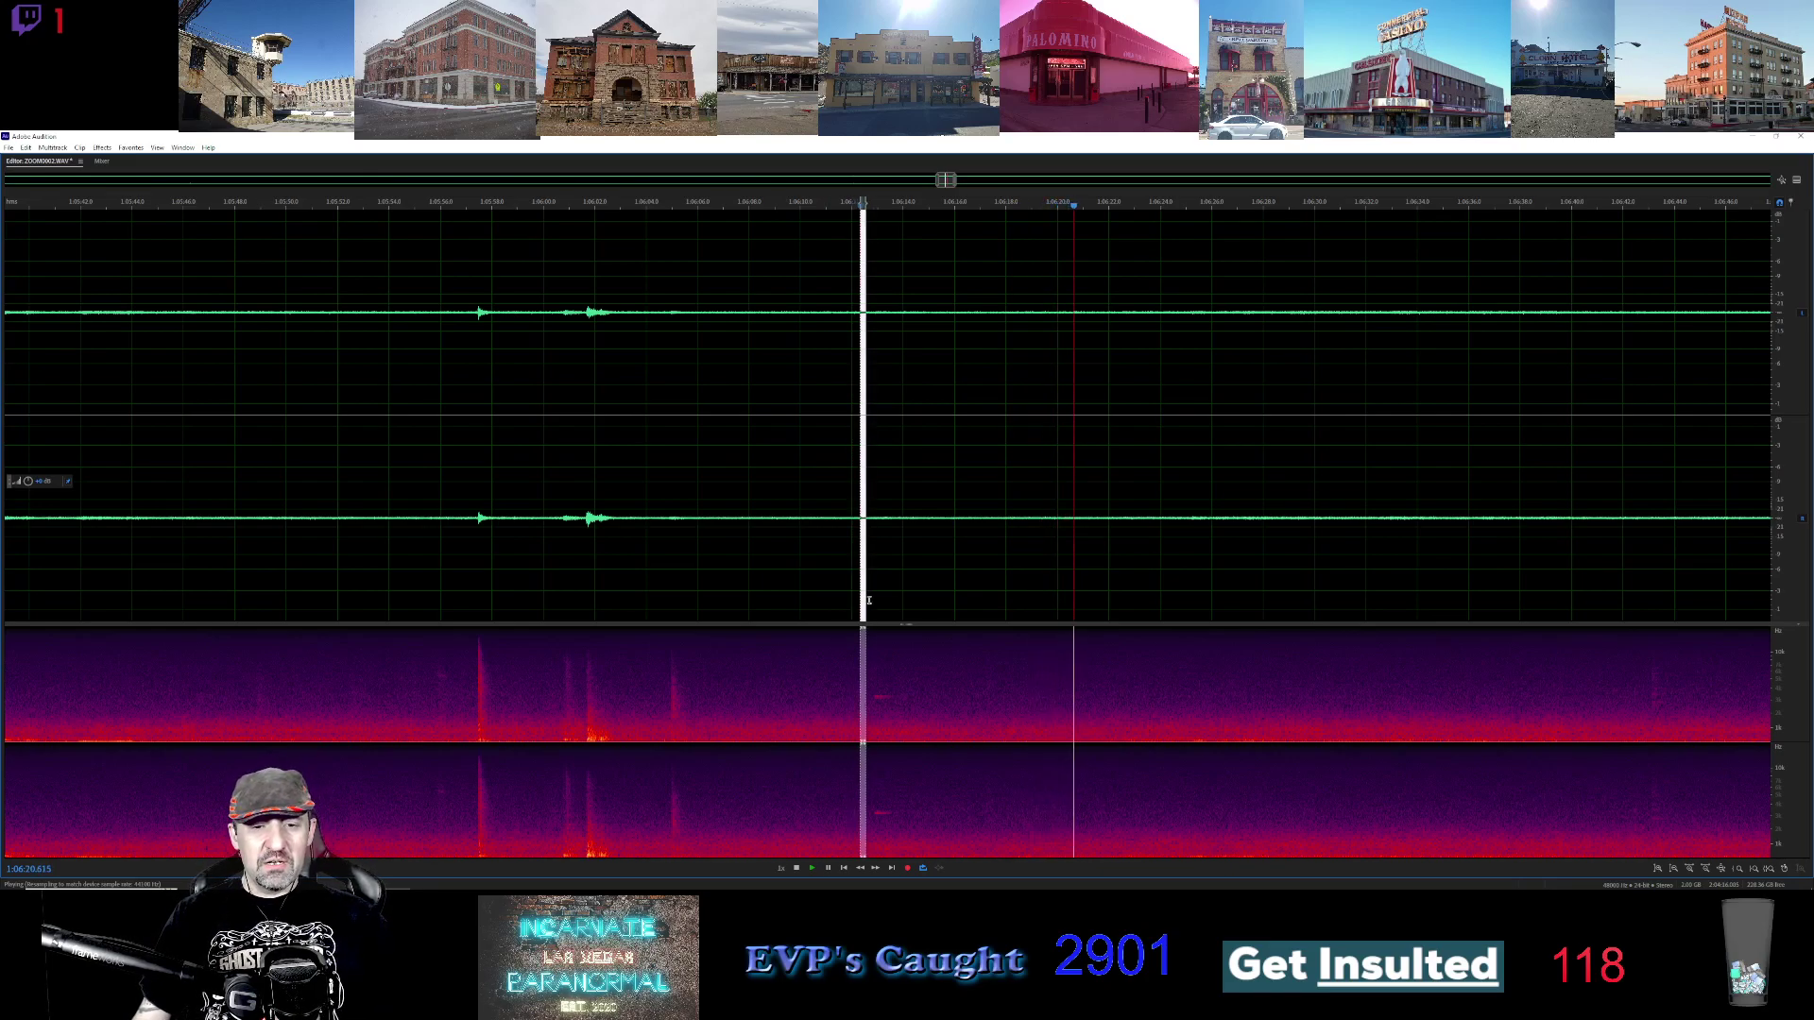
# Select the short passage from about 1:06:12 to 1:06:14 and play it back on its own
pyautogui.moveTo(868, 600); pyautogui.dragTo(902, 600)
pyautogui.press('space')
pyautogui.press('space')
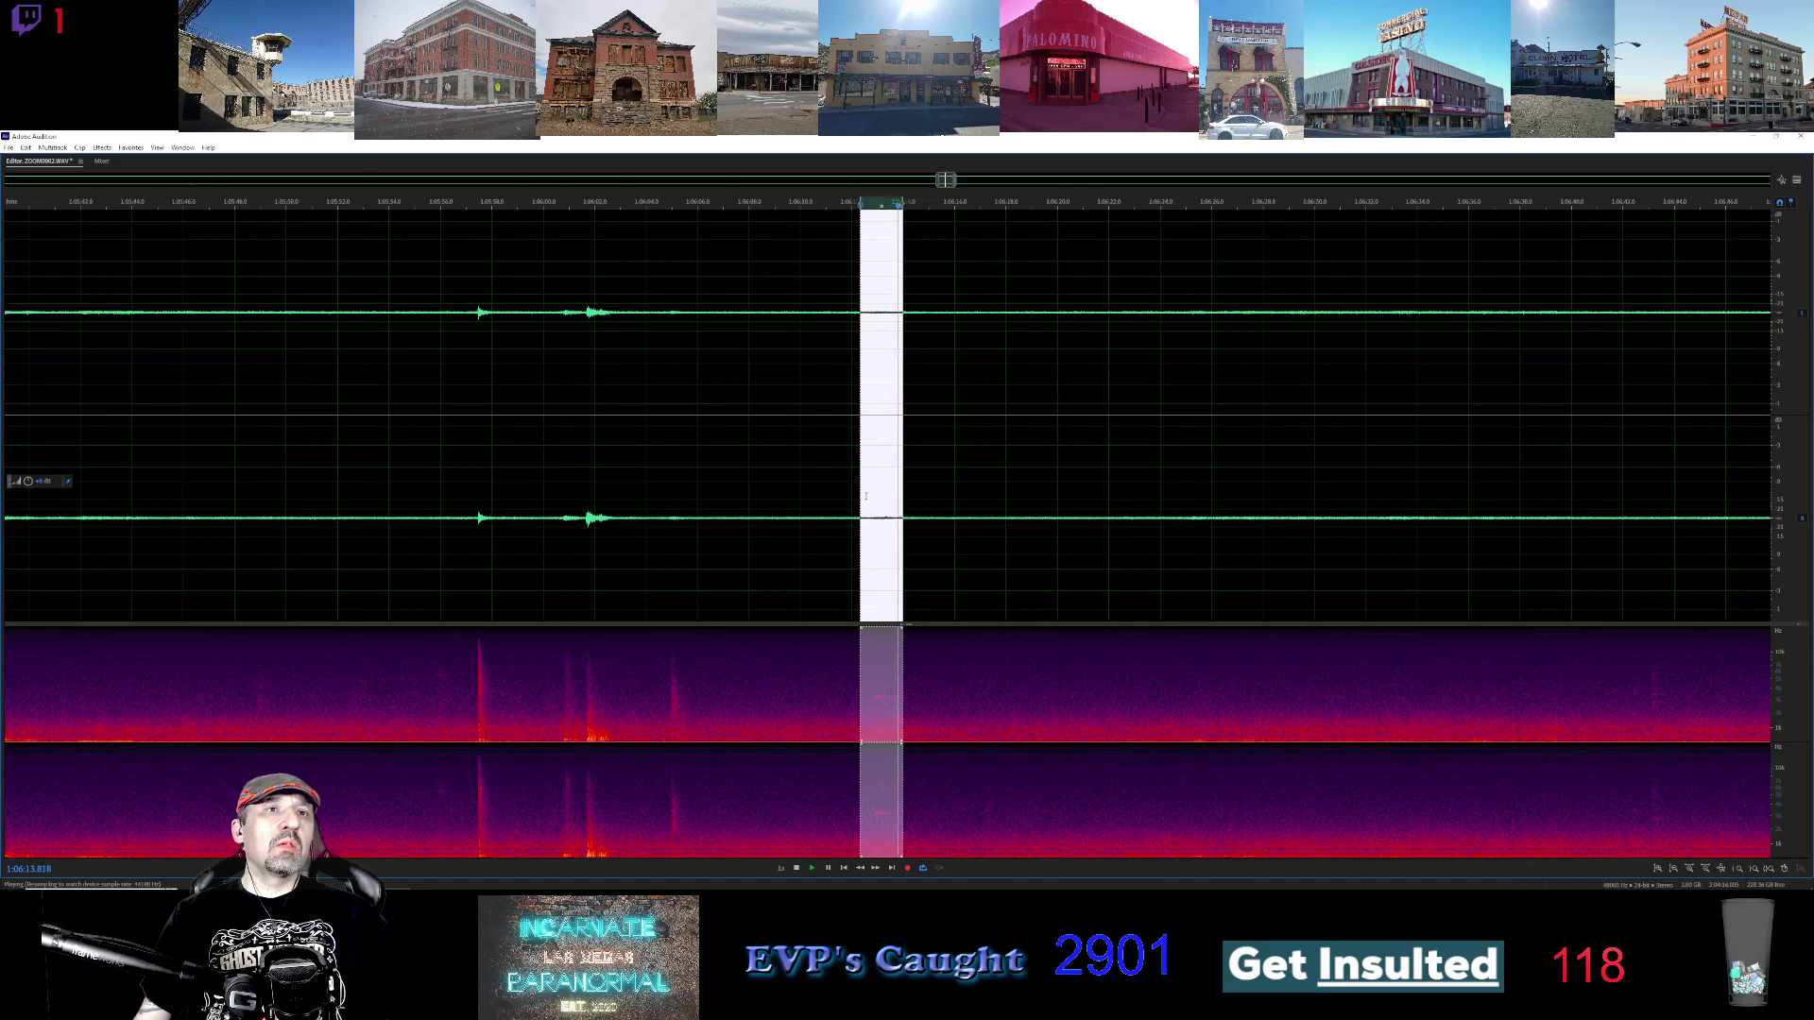
# Clear the selection, skip ahead in the recording and listen from about 1:07:48
pyautogui.click(995, 421)
pyautogui.scroll(-2, 1048, 422)
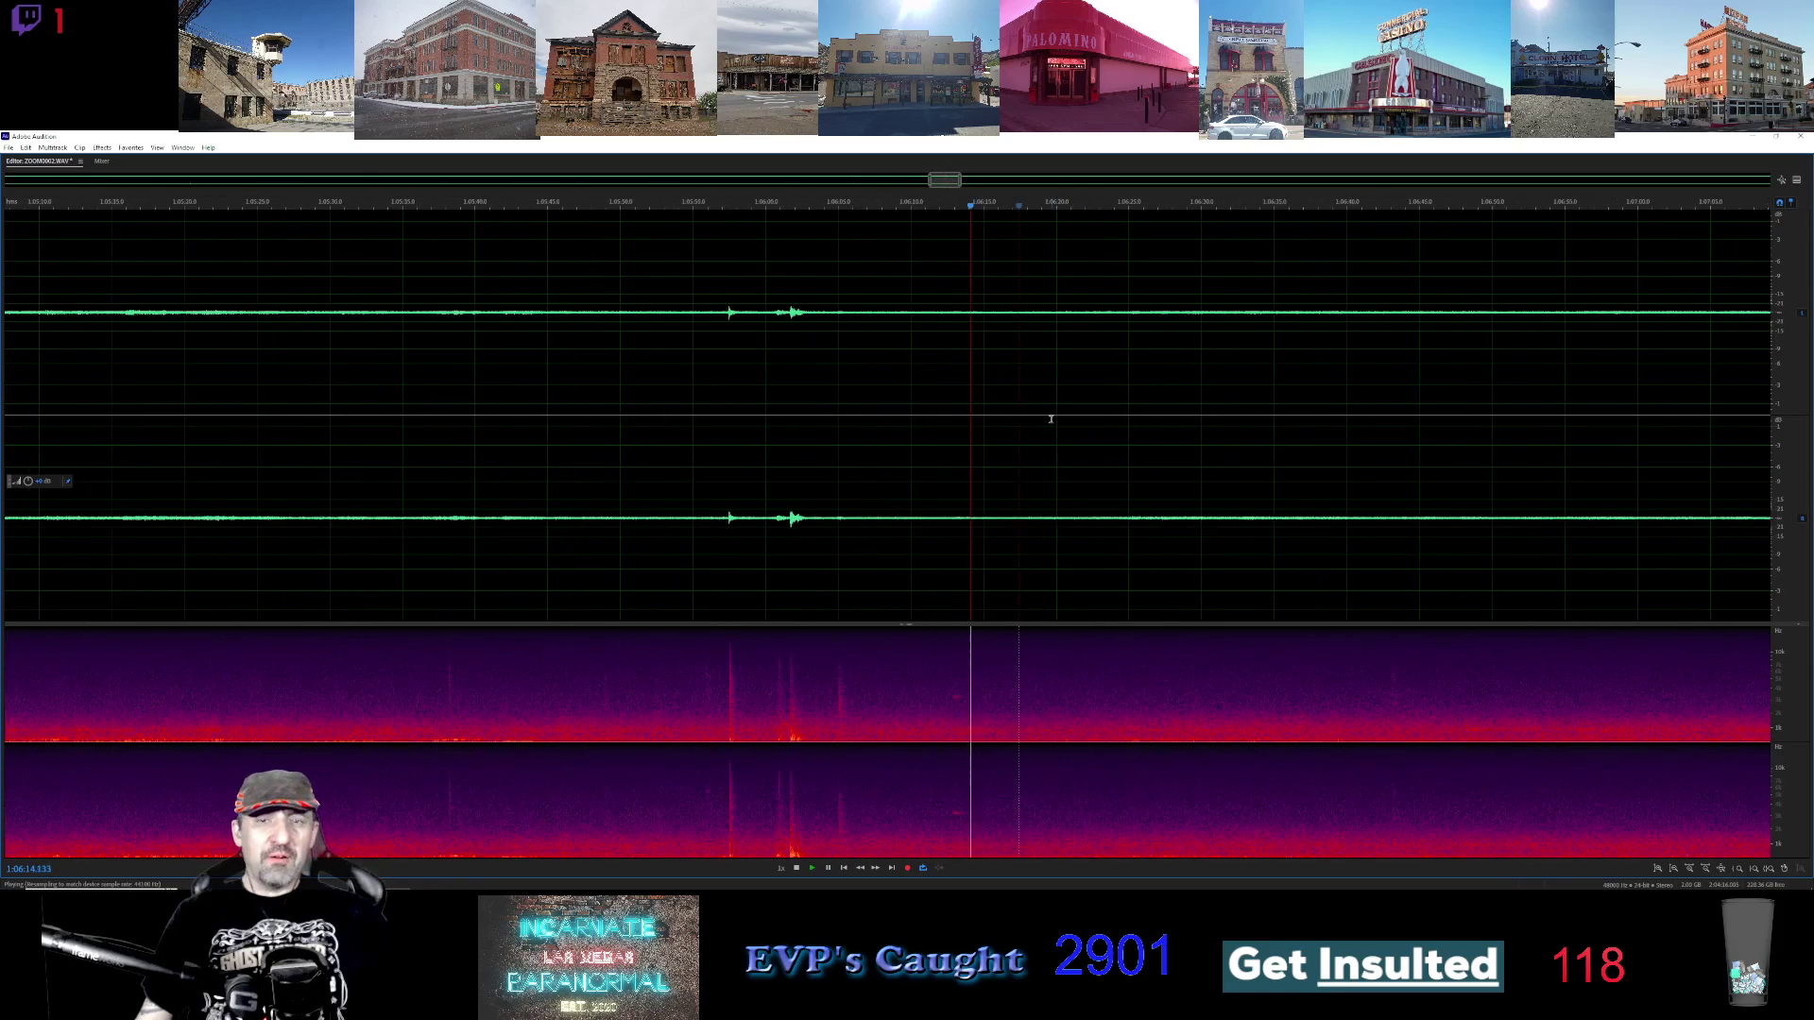
pyautogui.hscroll(5, 907, 416)
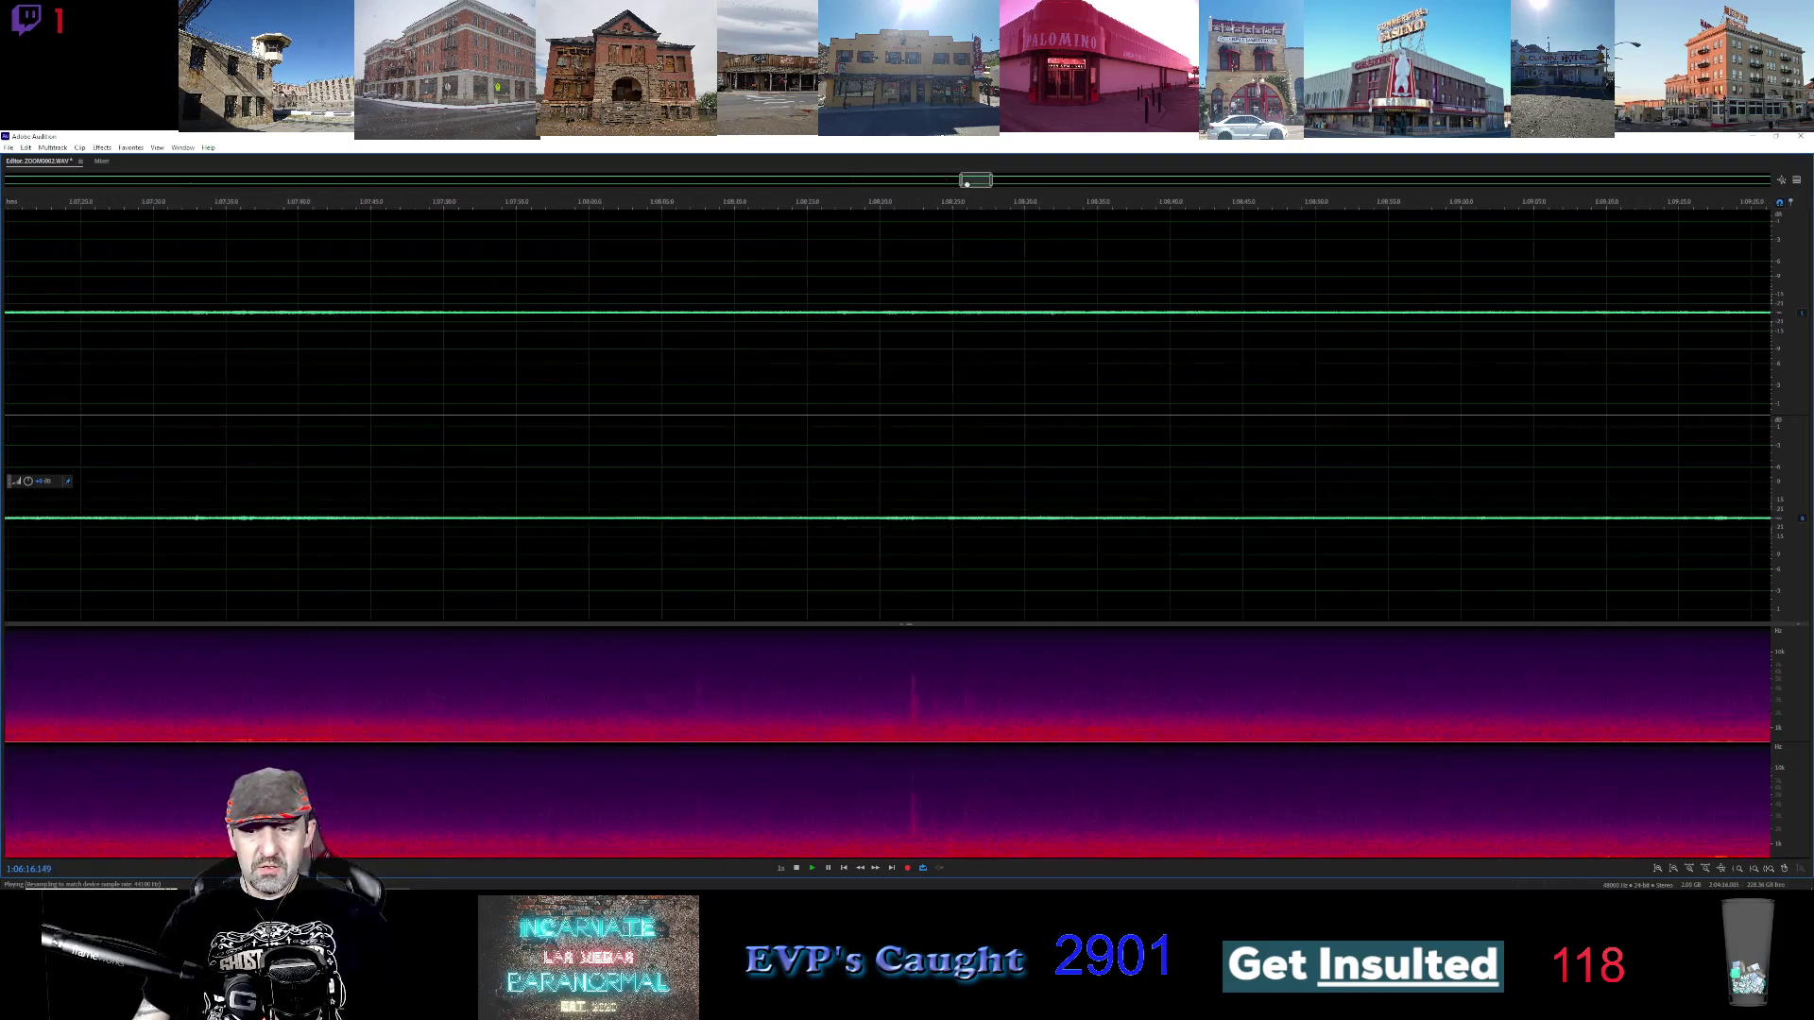
pyautogui.click(409, 207)
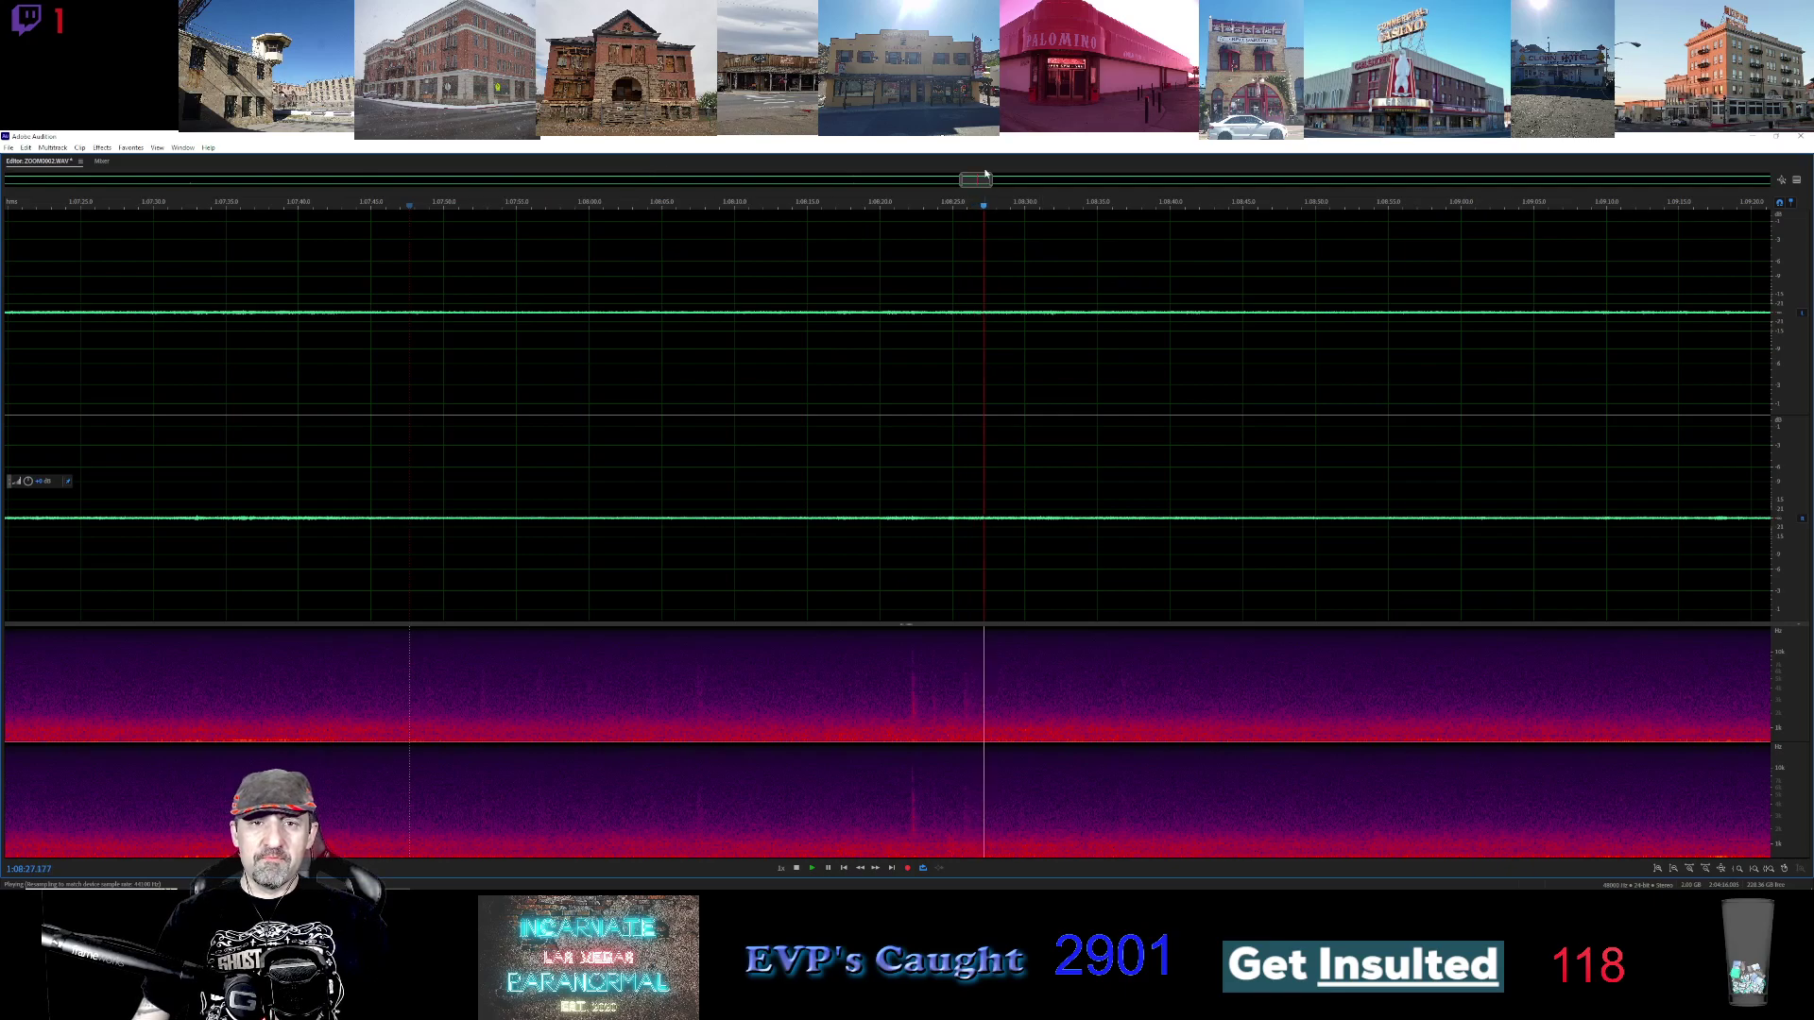
# Skip through the quiet stretches and listen from about 1:09:35, 1:12:06 and 1:13:42 for possible voices
pyautogui.moveTo(983, 177); pyautogui.dragTo(1002, 182)
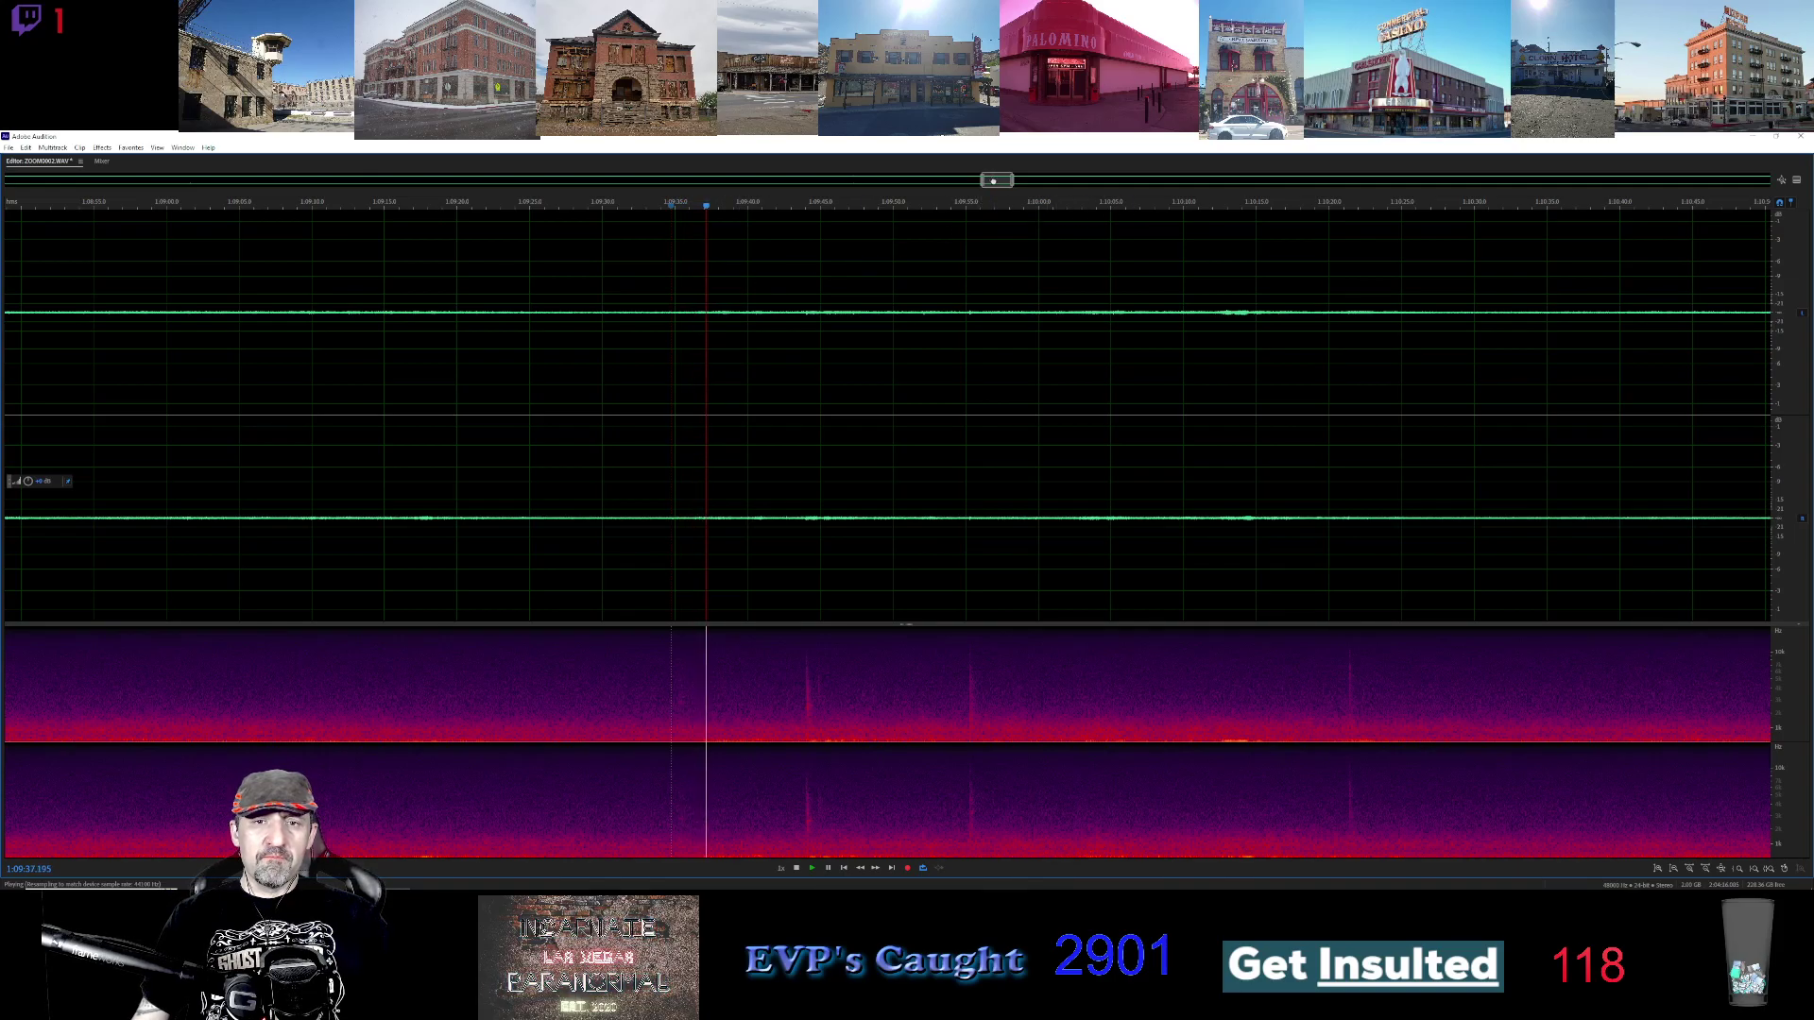
pyautogui.moveTo(994, 180)
pyautogui.mouseDown()
pyautogui.moveTo(1202, 189)
pyautogui.moveTo(989, 186)
pyautogui.moveTo(1005, 186)
pyautogui.mouseUp()
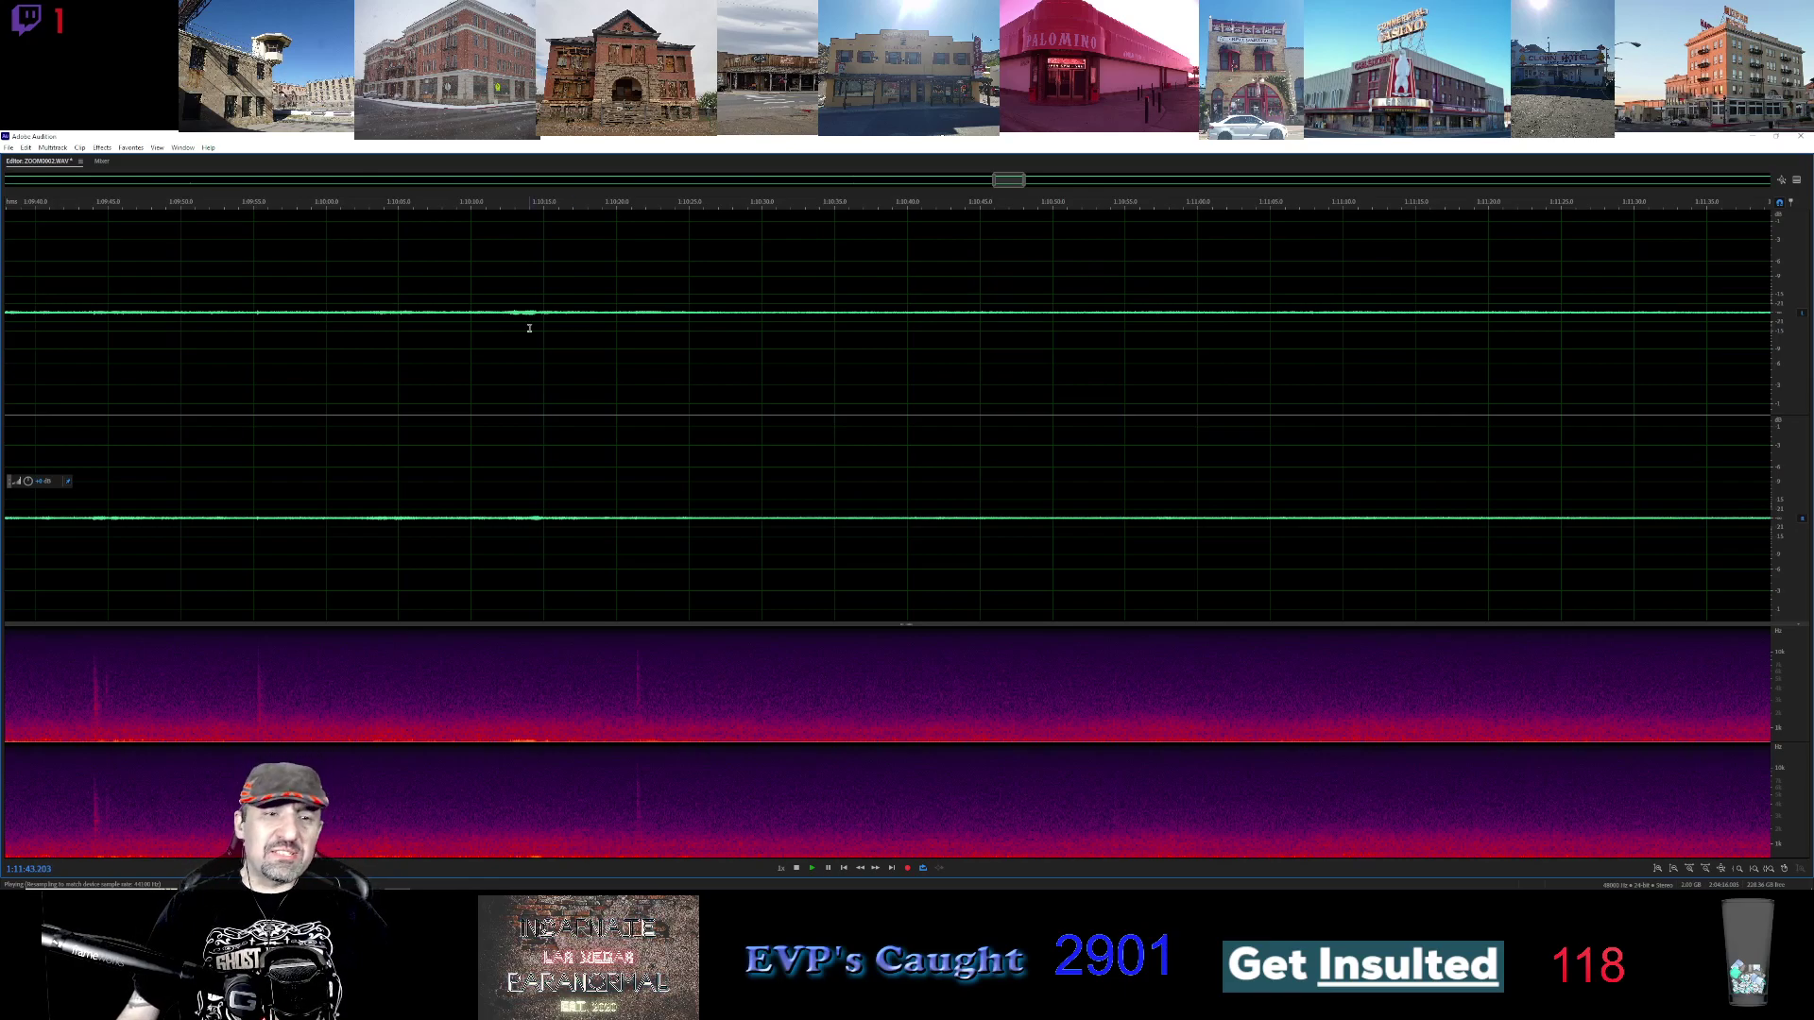
pyautogui.click(1005, 181)
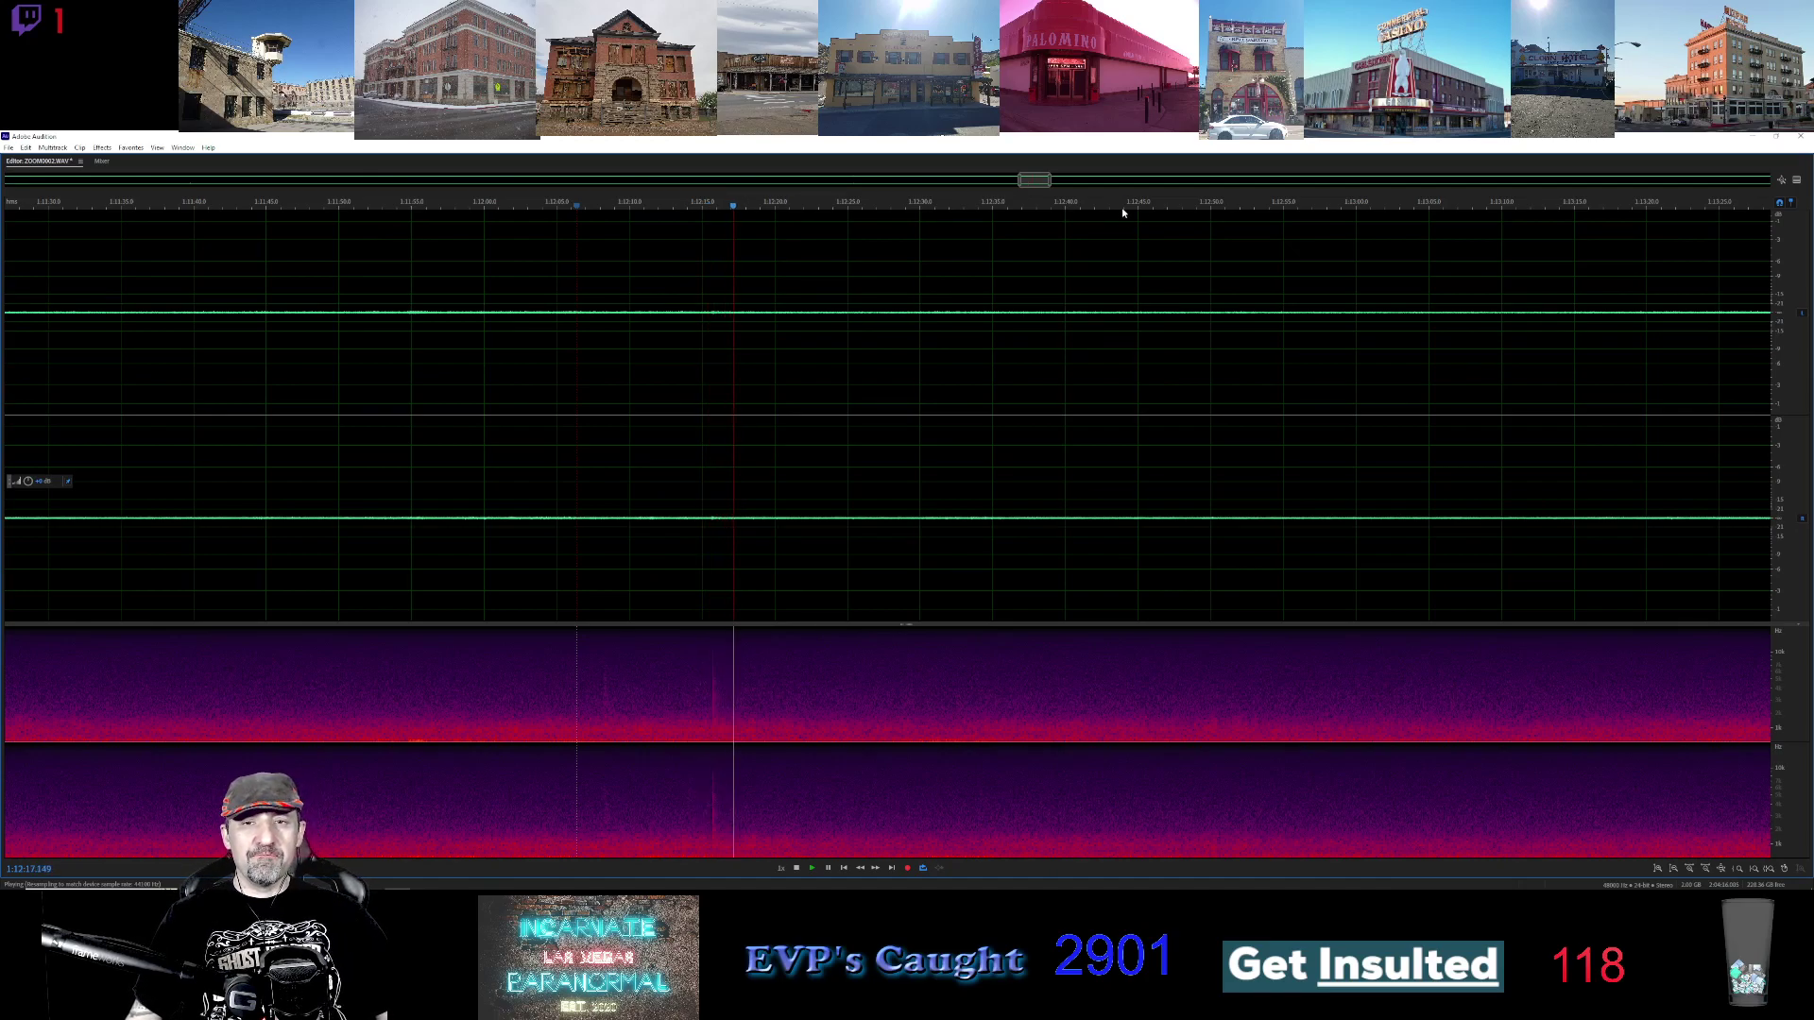
pyautogui.moveTo(1032, 181); pyautogui.dragTo(1051, 198)
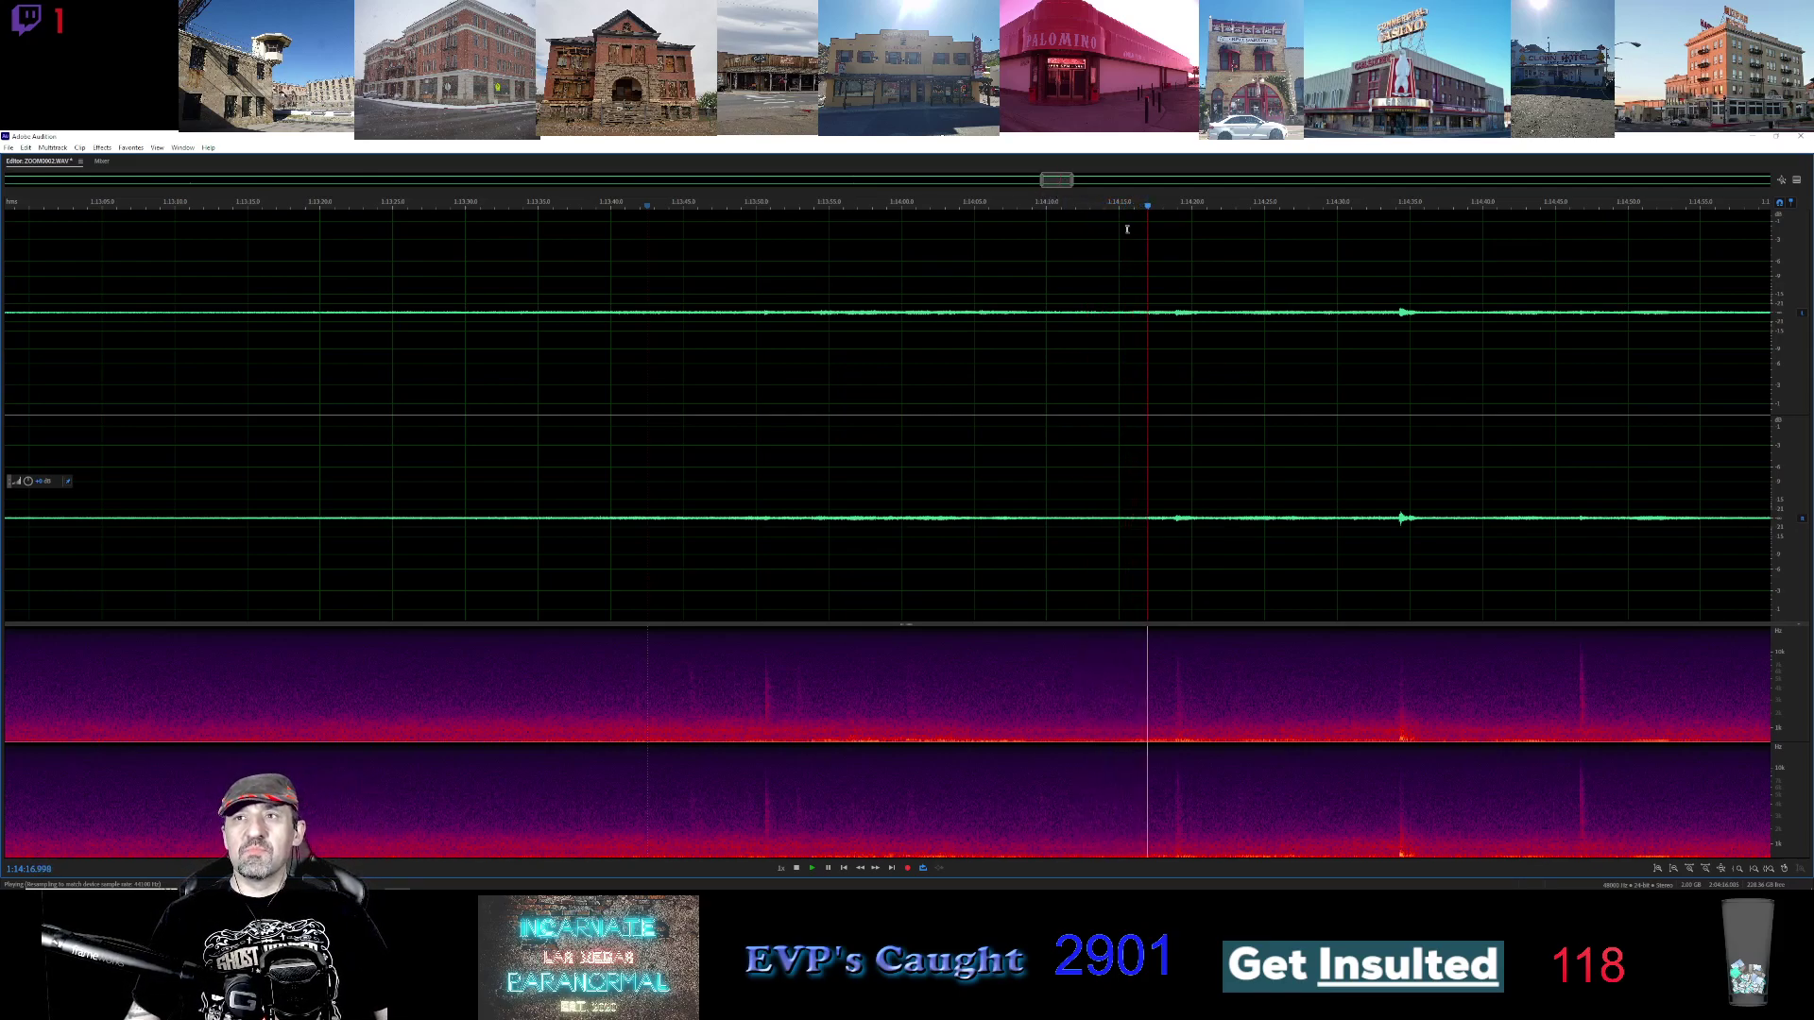
# Replay the noise from about 1:14:33, and listen from about 1:15:31 just before the next pair of spikes
pyautogui.moveTo(1060, 178); pyautogui.dragTo(1072, 182)
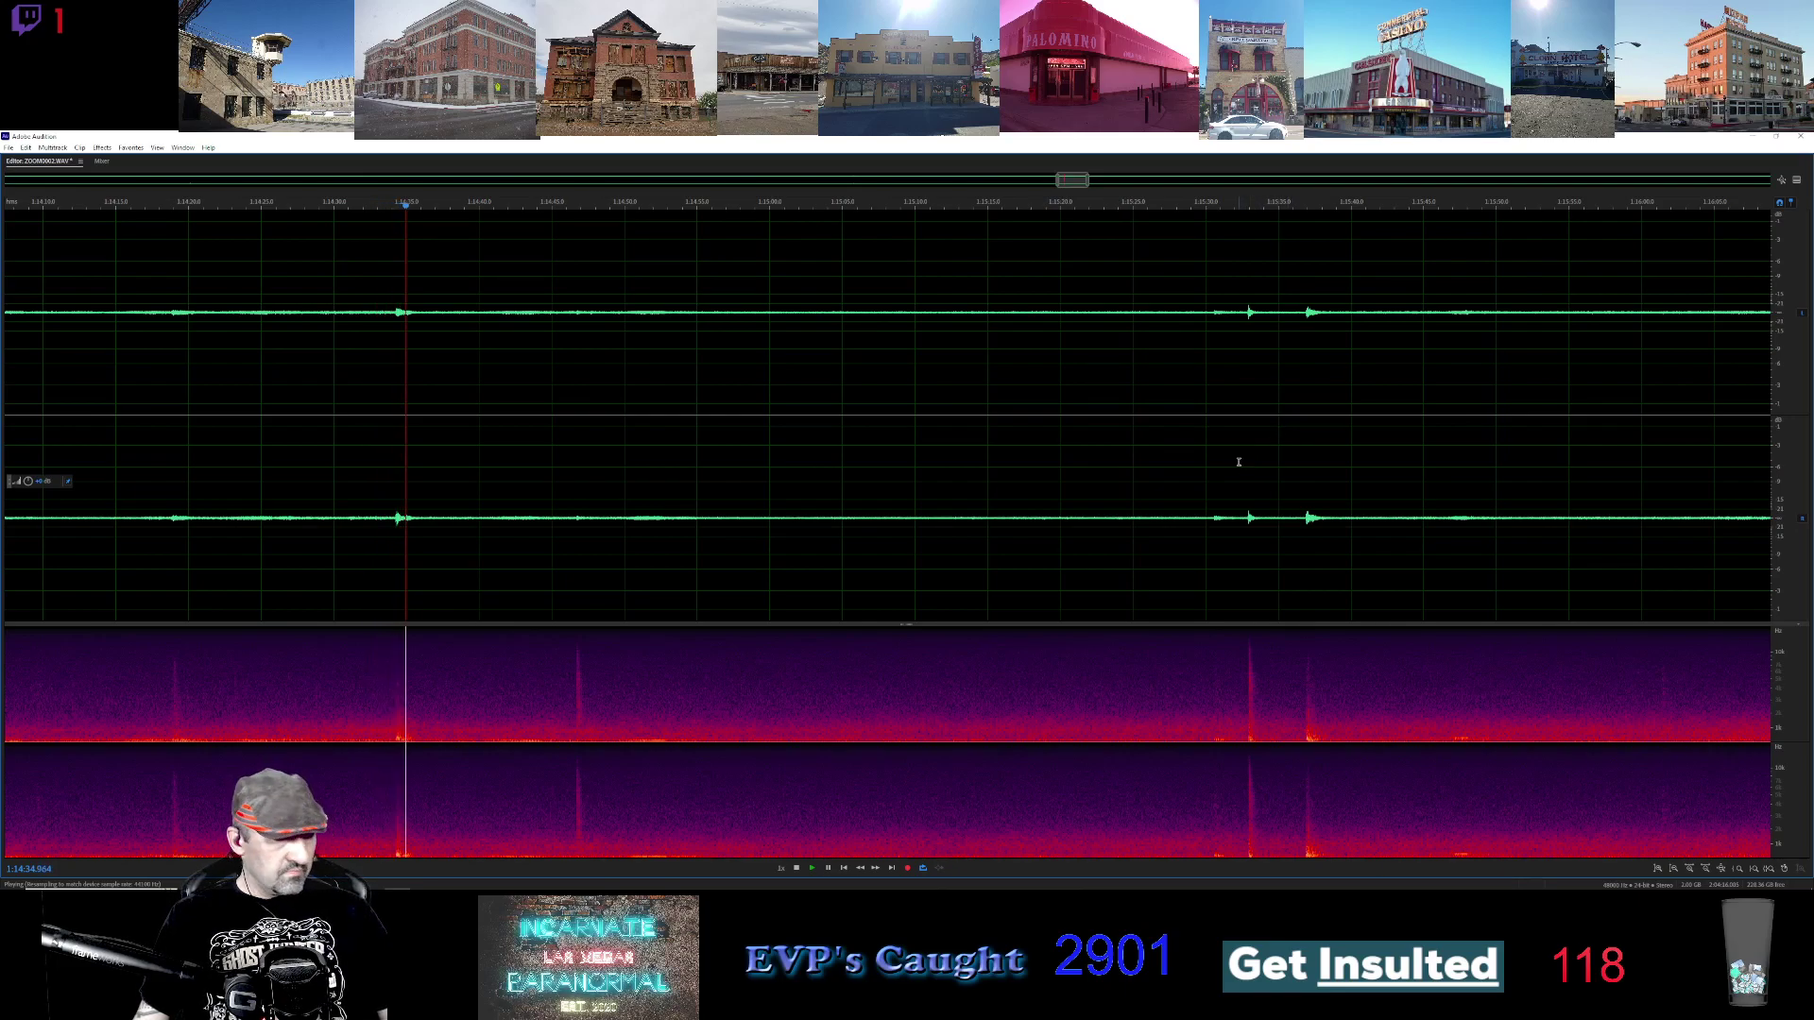
pyautogui.click(378, 206)
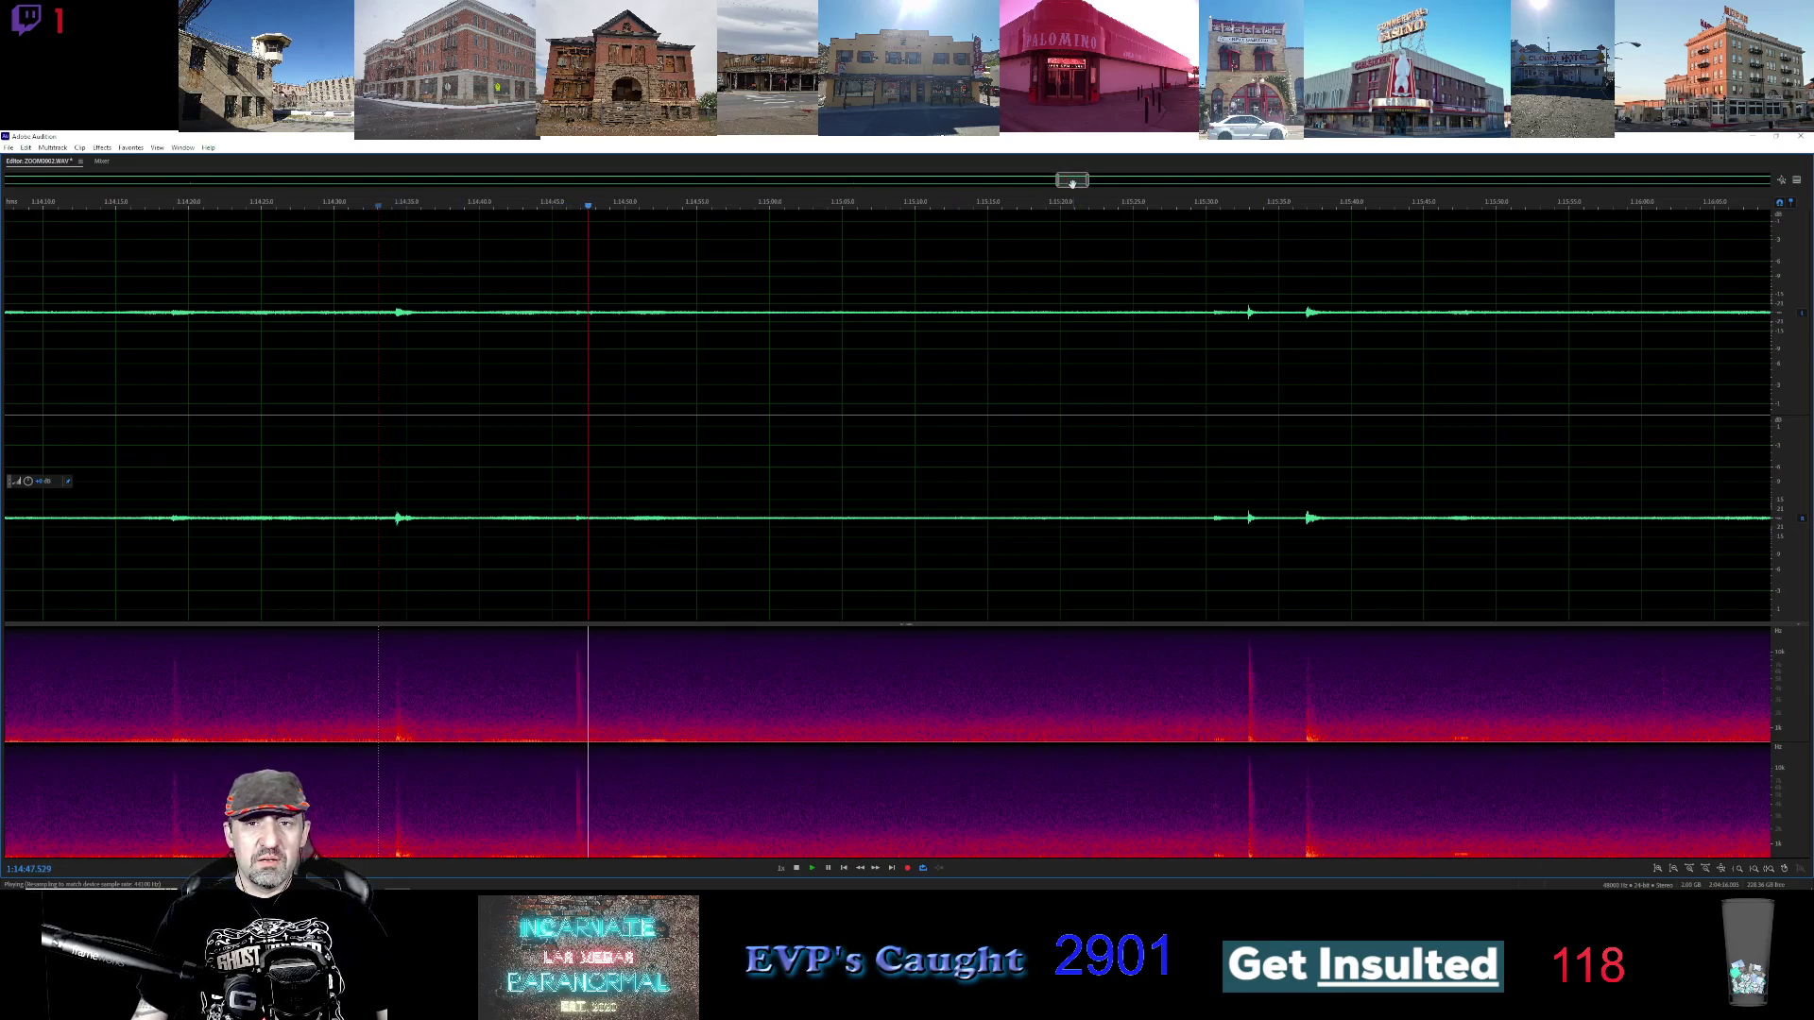
pyautogui.moveTo(1071, 180)
pyautogui.mouseDown()
pyautogui.moveTo(1161, 192)
pyautogui.moveTo(1076, 177)
pyautogui.mouseUp()
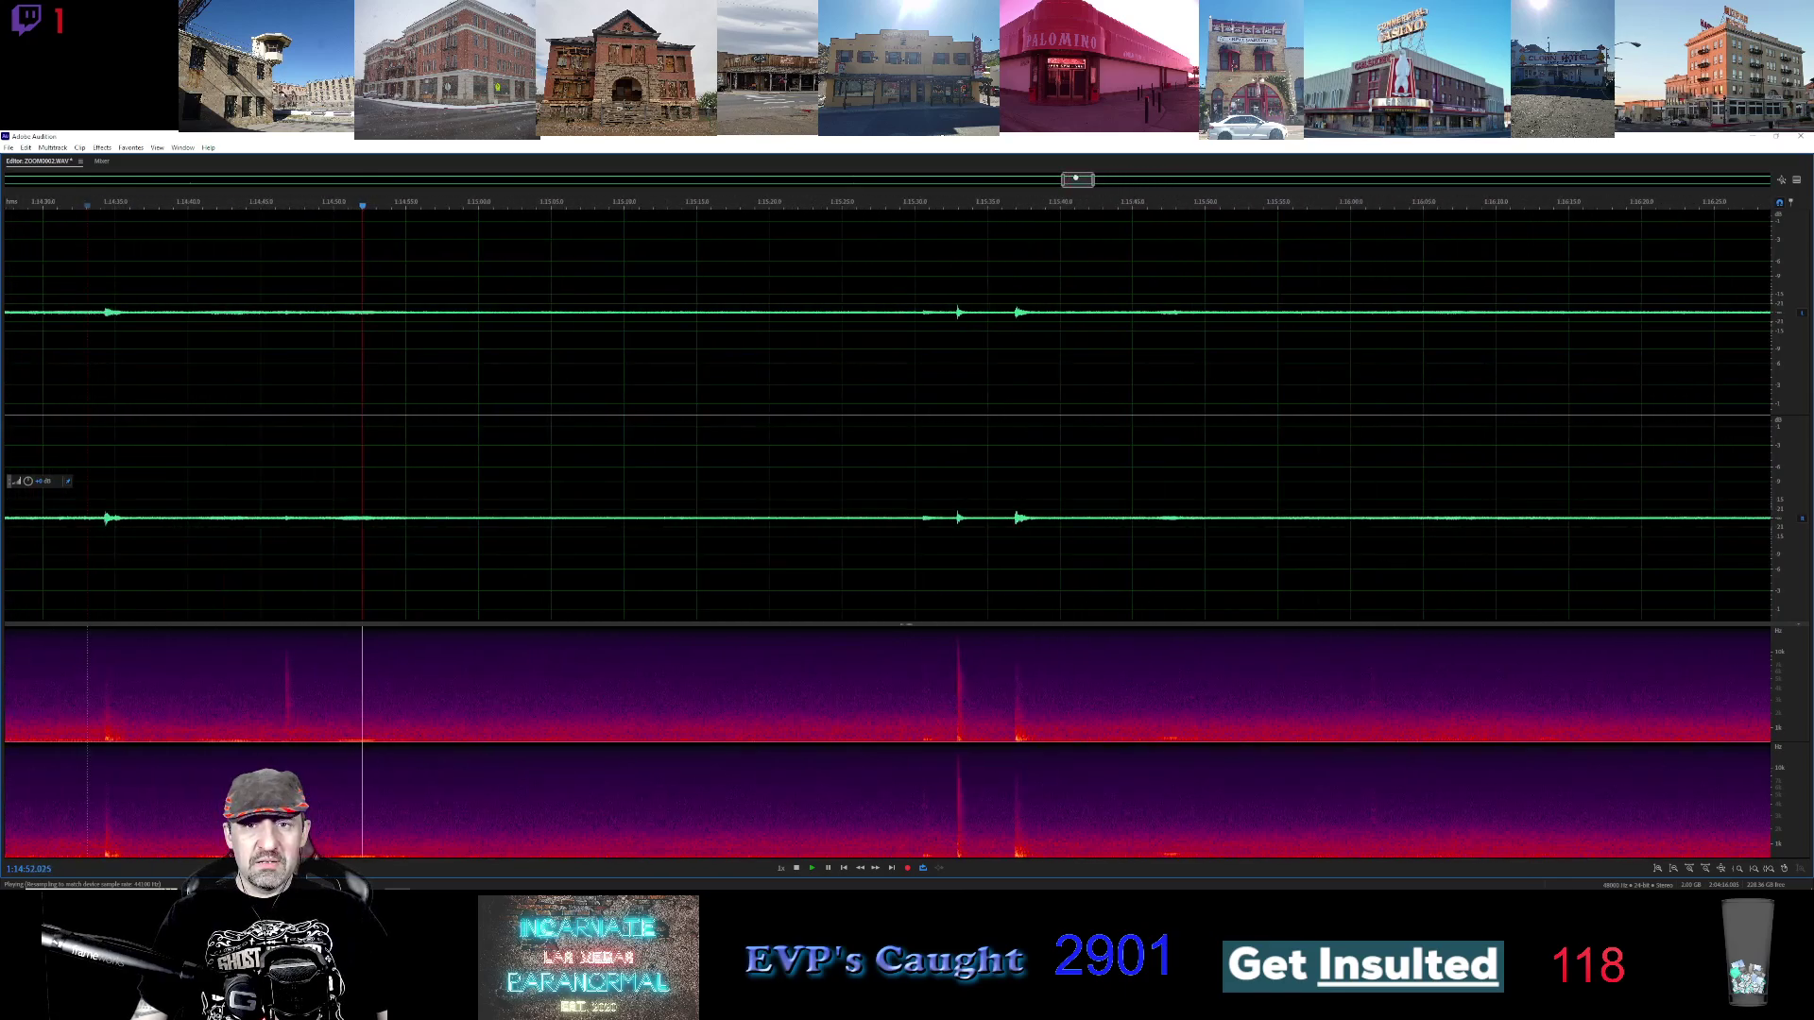
pyautogui.click(928, 206)
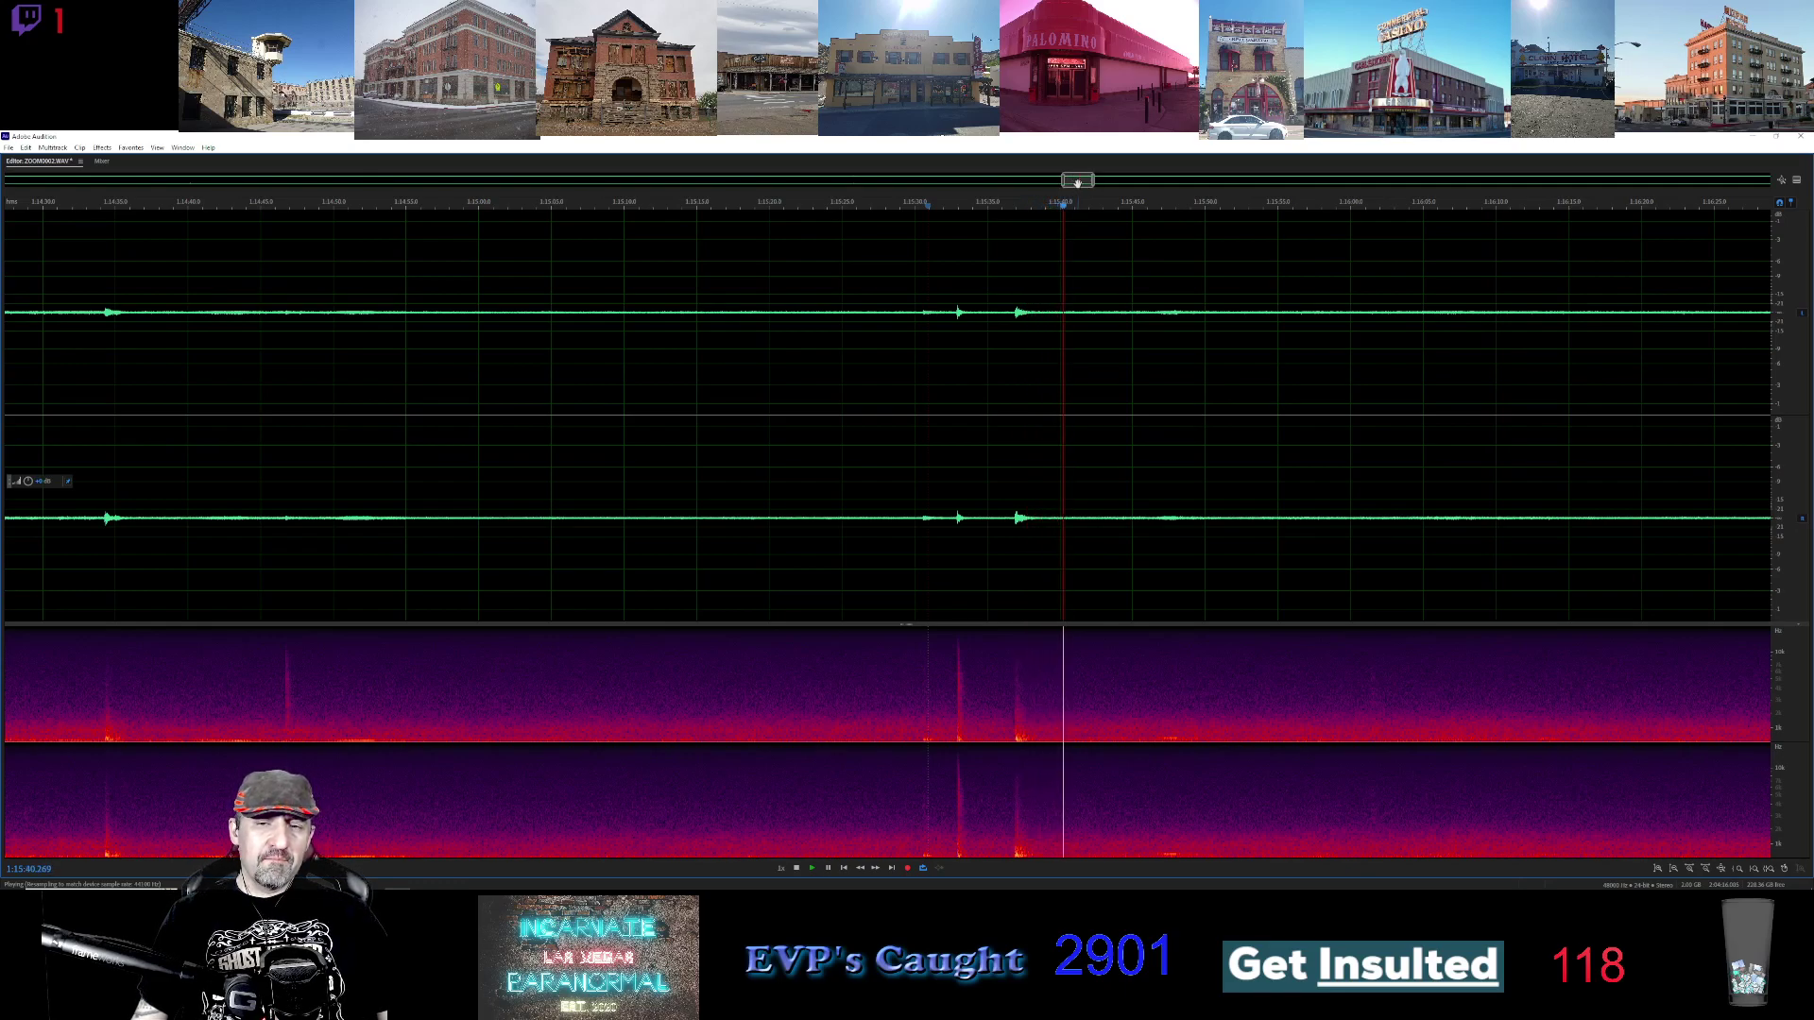
# Skip ahead and listen around the spikes from about 1:17:34 and 1:18:29, and from about 1:20:28
pyautogui.moveTo(1077, 181); pyautogui.dragTo(1108, 182)
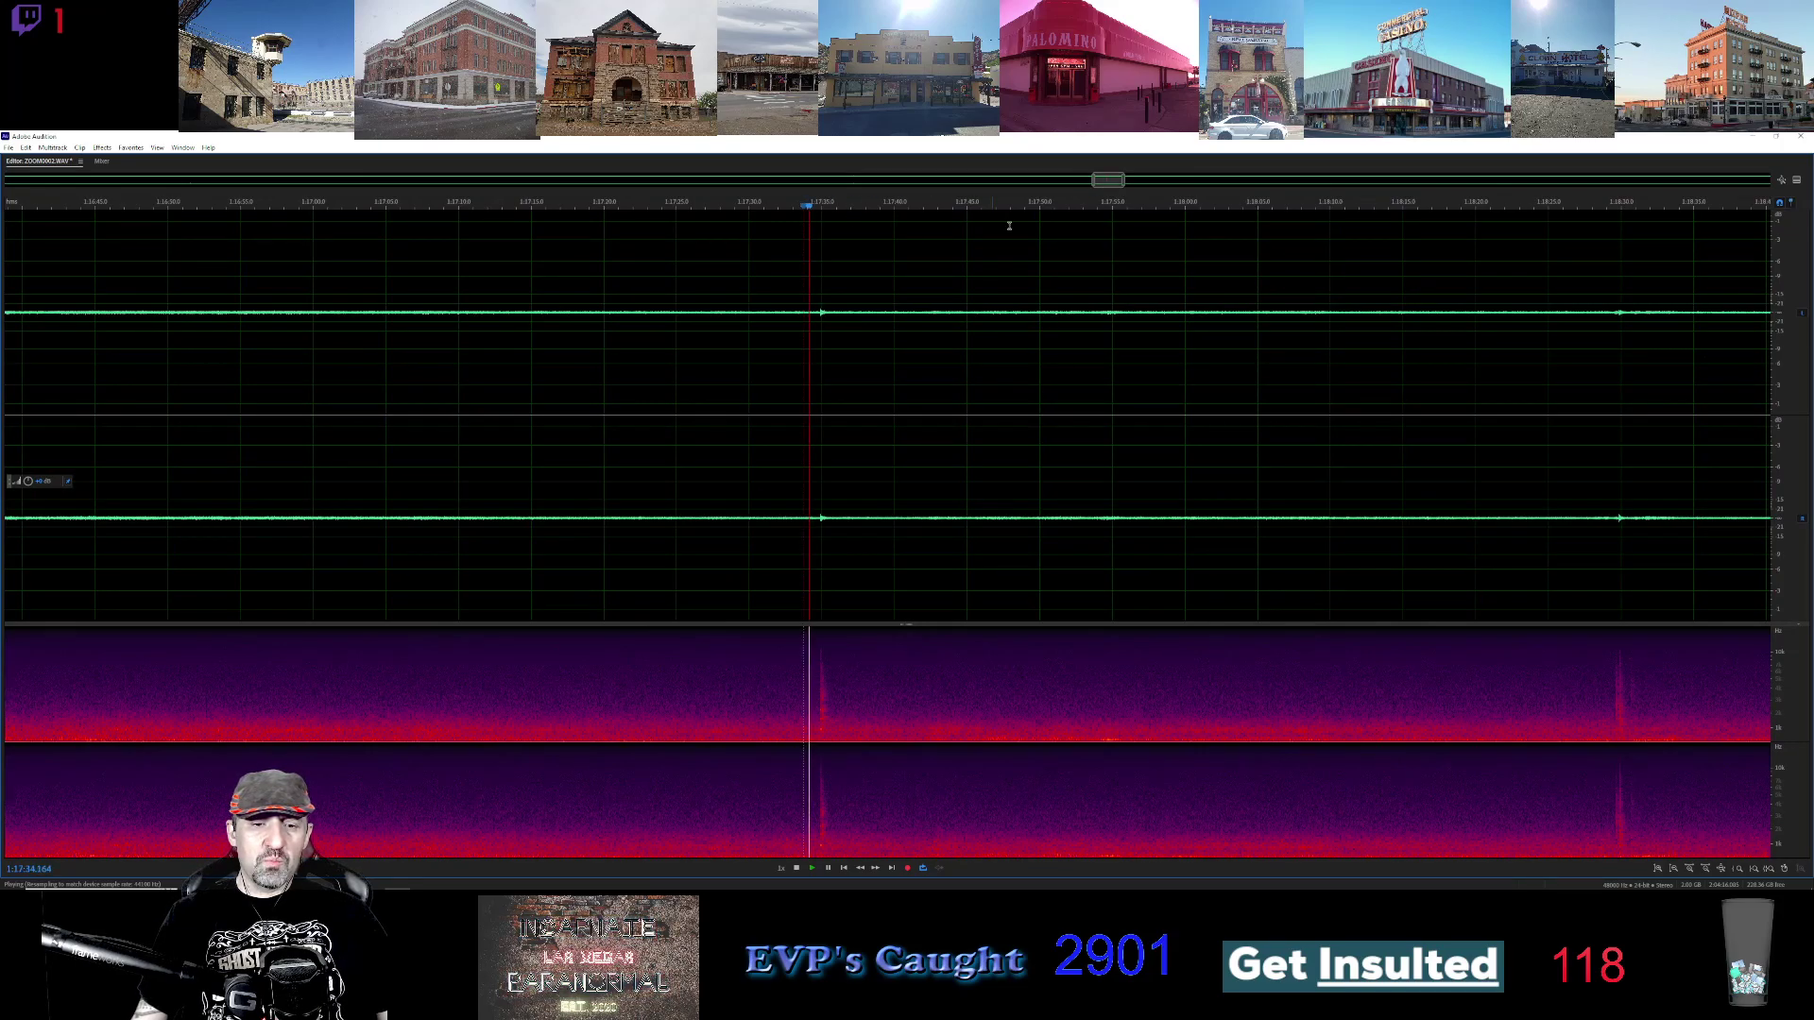
pyautogui.moveTo(1109, 181); pyautogui.dragTo(1127, 182)
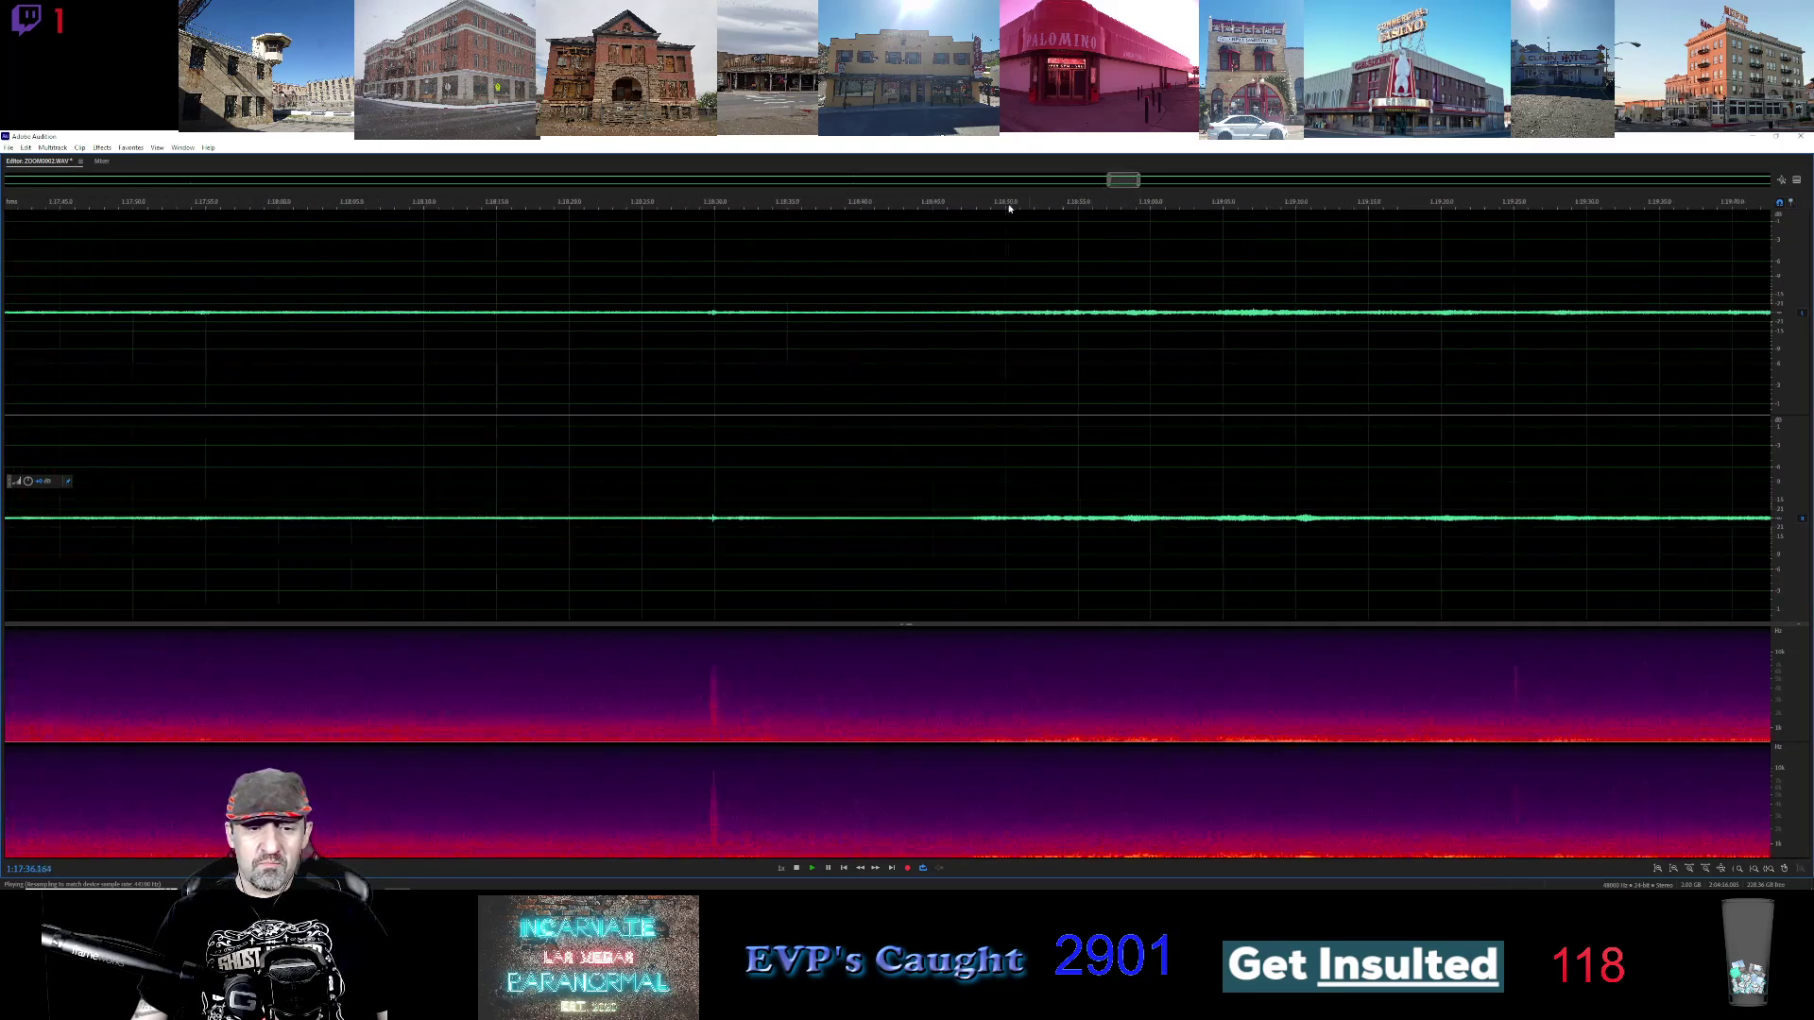
pyautogui.click(697, 204)
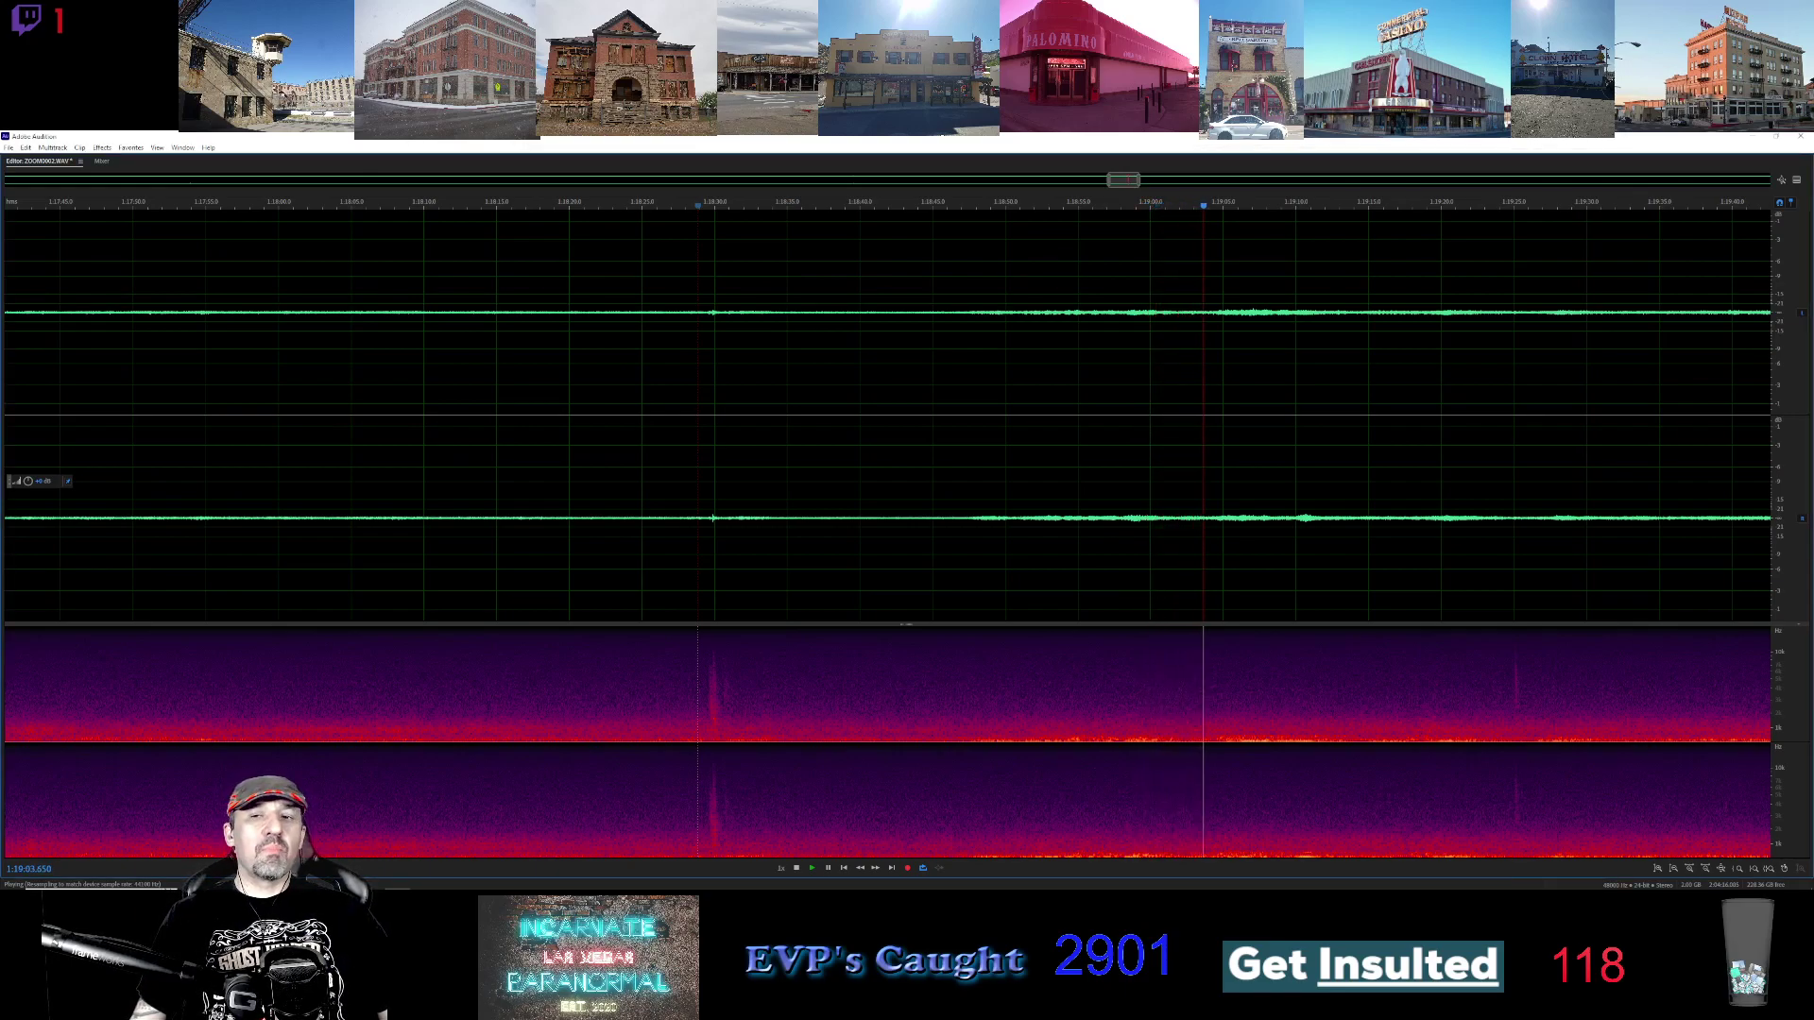
pyautogui.moveTo(1124, 180); pyautogui.dragTo(1150, 192)
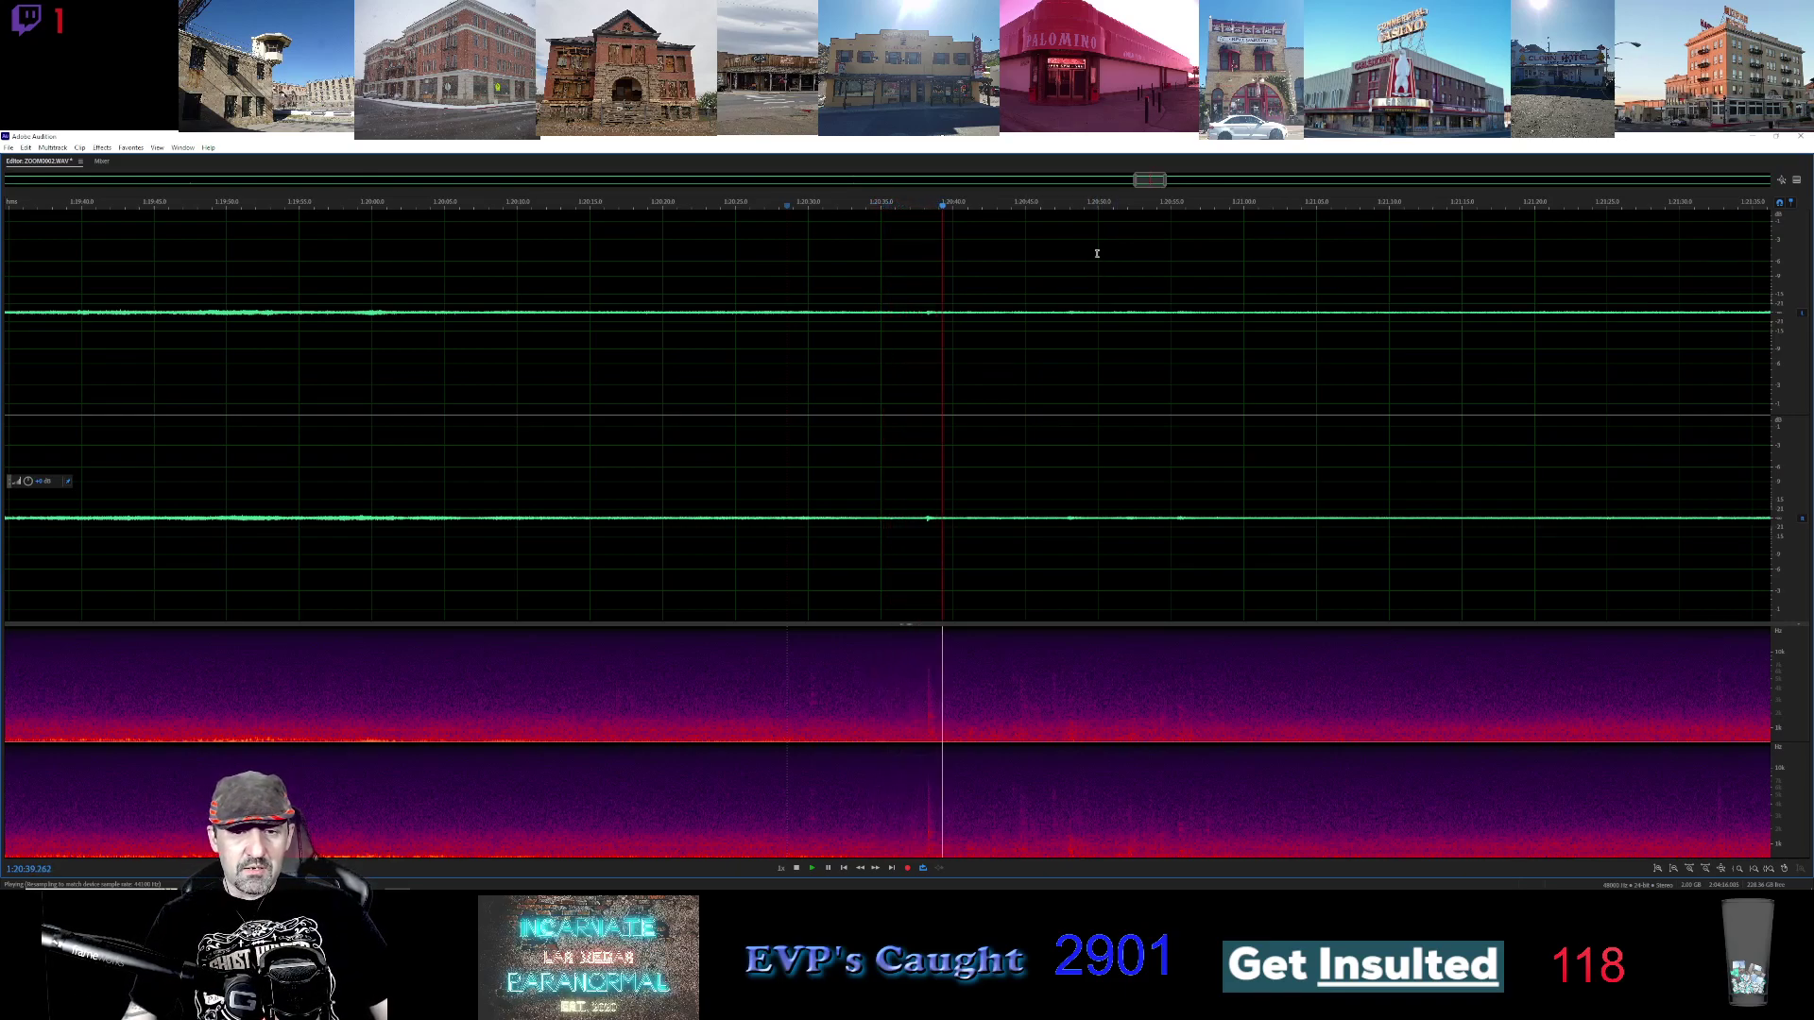
# Replay the section from about 1:20:33 in close-up and keep listening past 1:21:00
pyautogui.click(852, 202)
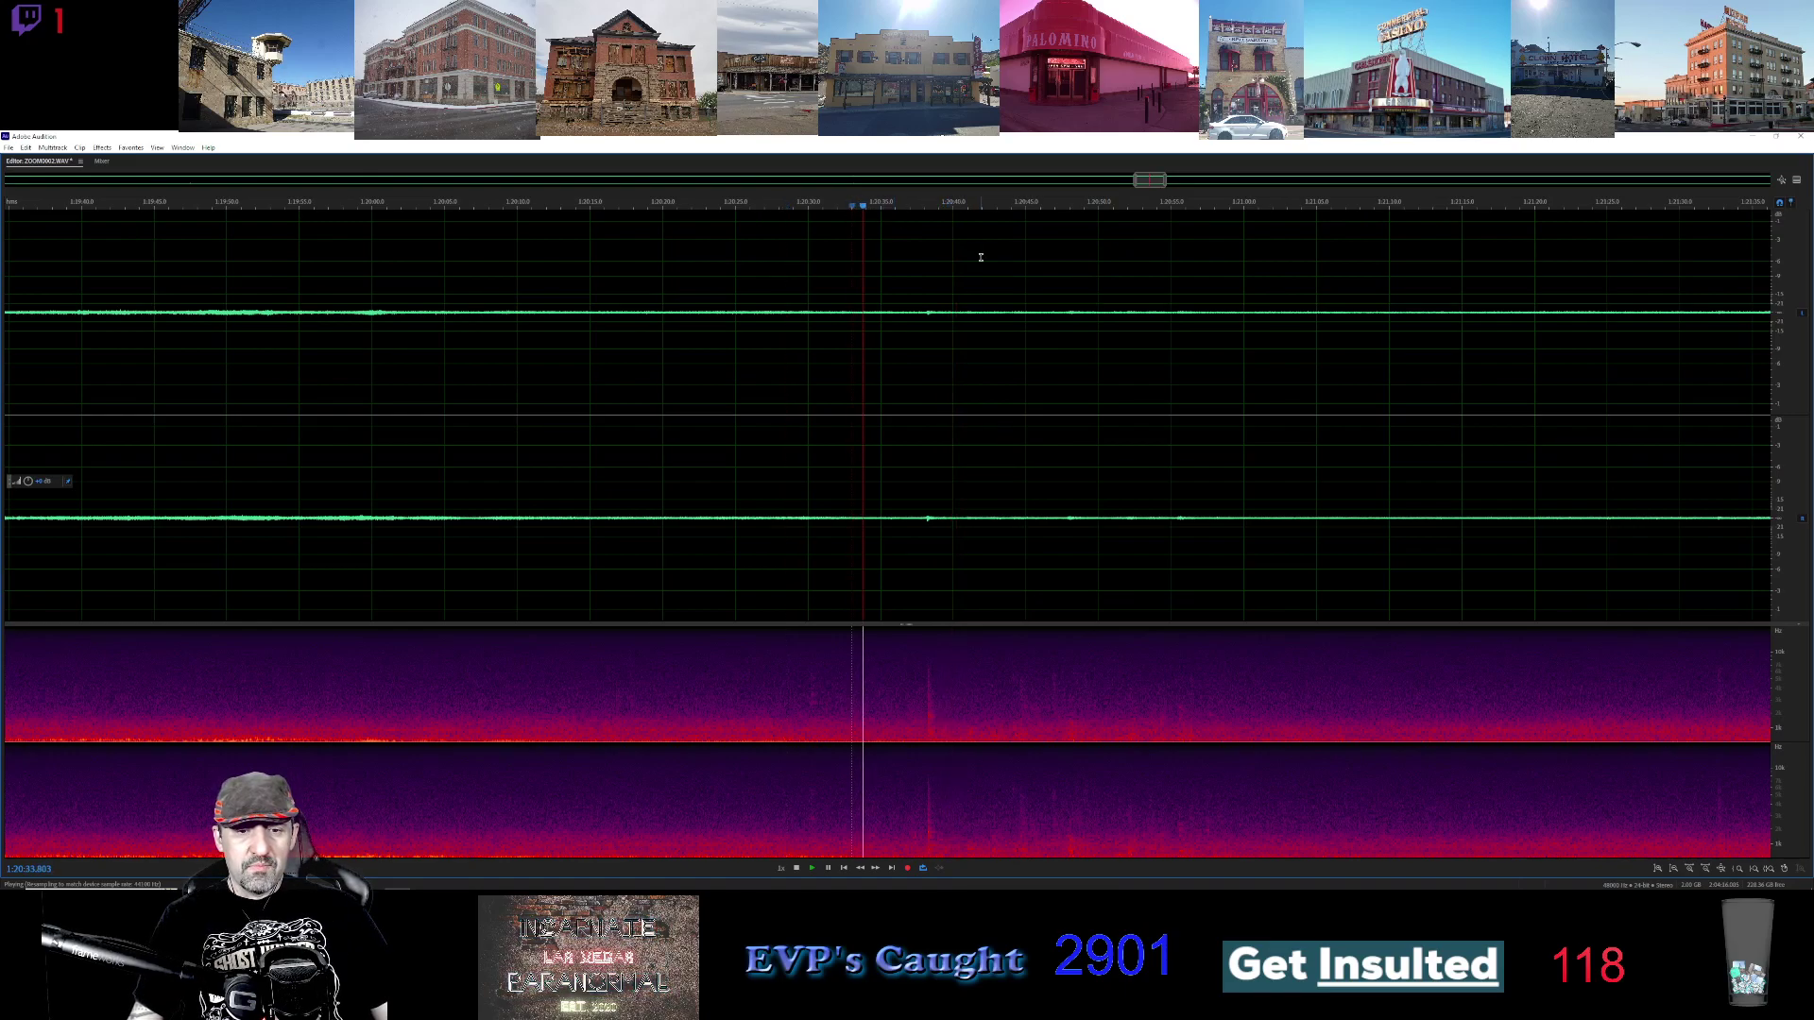
pyautogui.scroll(1, 838, 482)
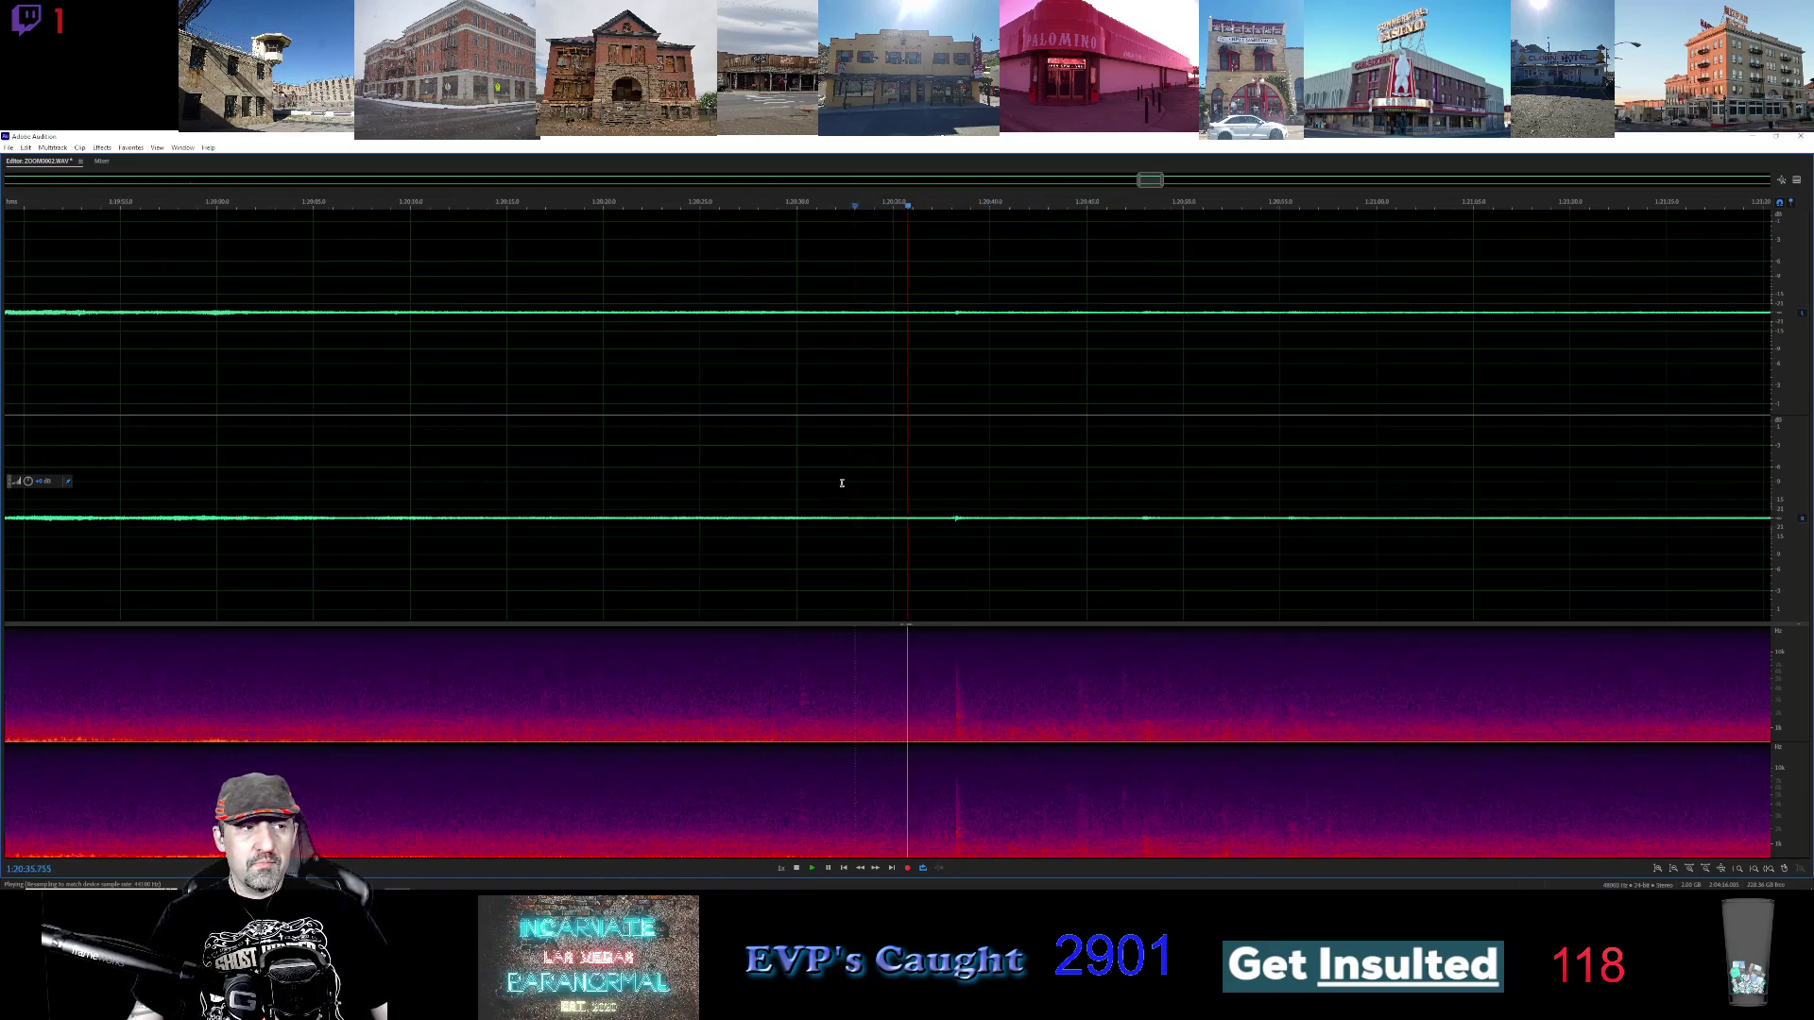
pyautogui.scroll(3, 947, 462)
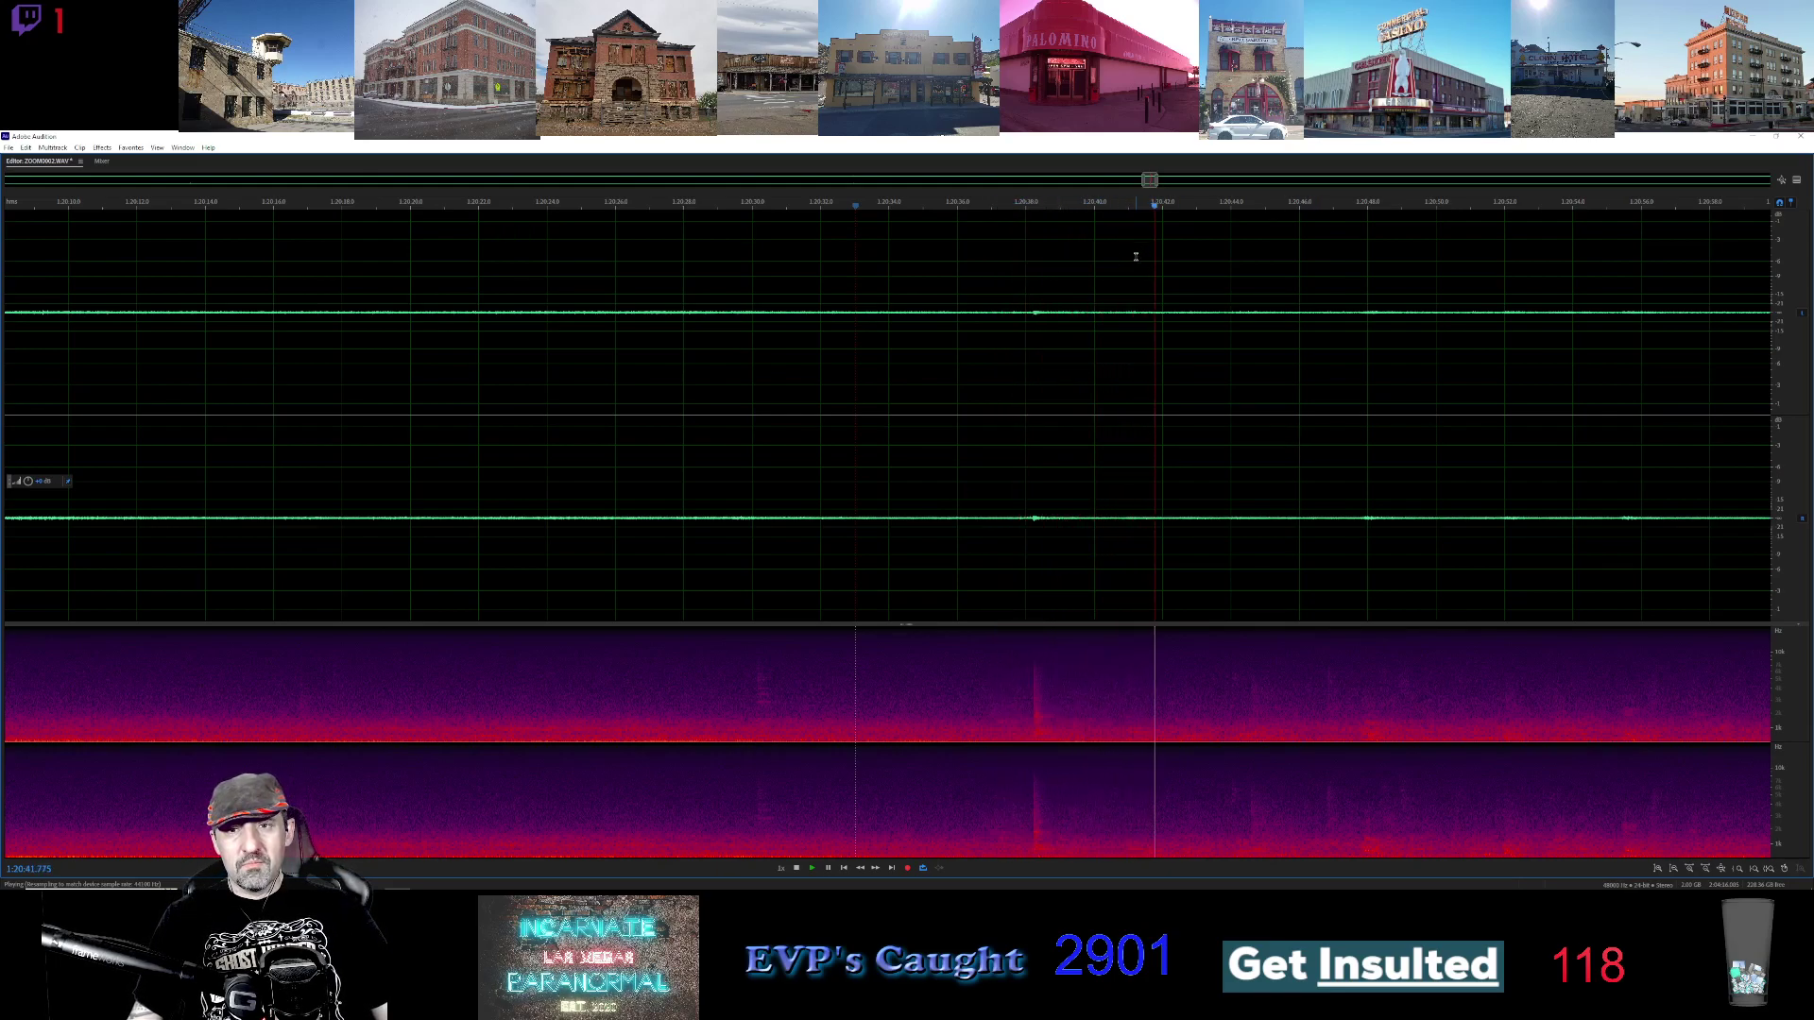
pyautogui.scroll(-3, 1153, 231)
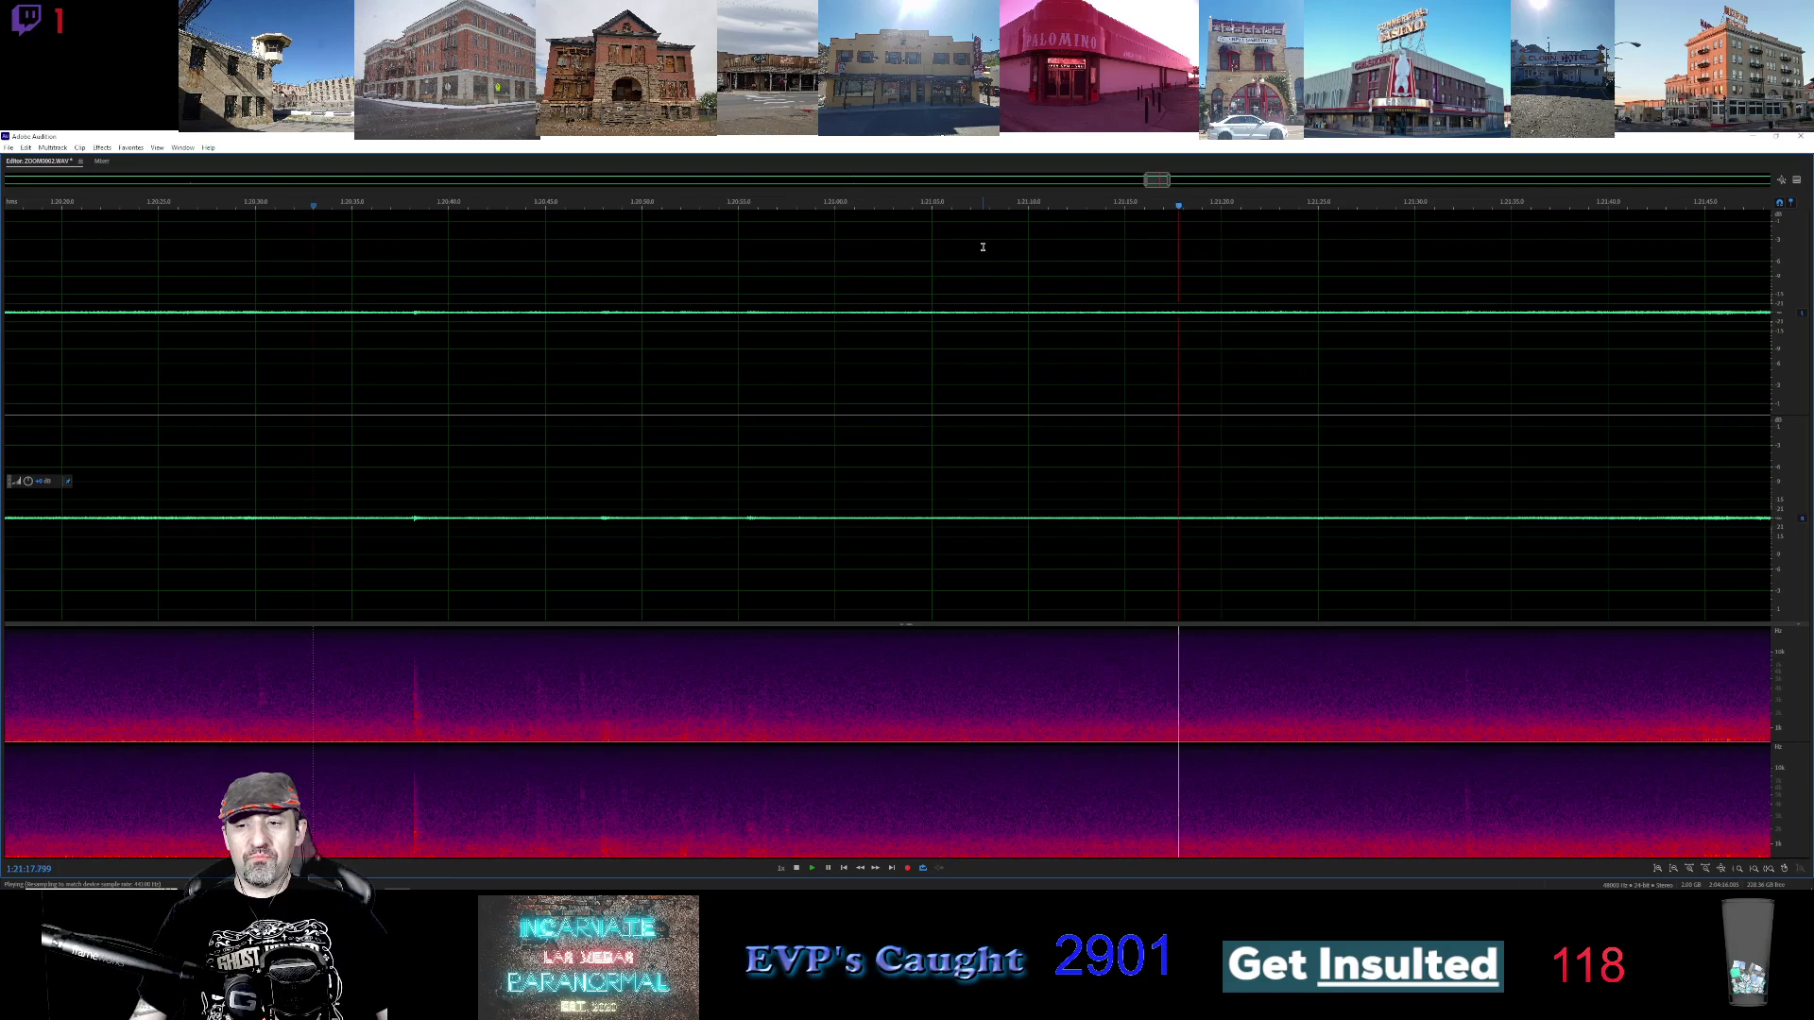
# Jump forward through the recording and listen from about 1:22:13, 1:22:40 and 1:23:14
pyautogui.moveTo(1155, 188); pyautogui.dragTo(1173, 189)
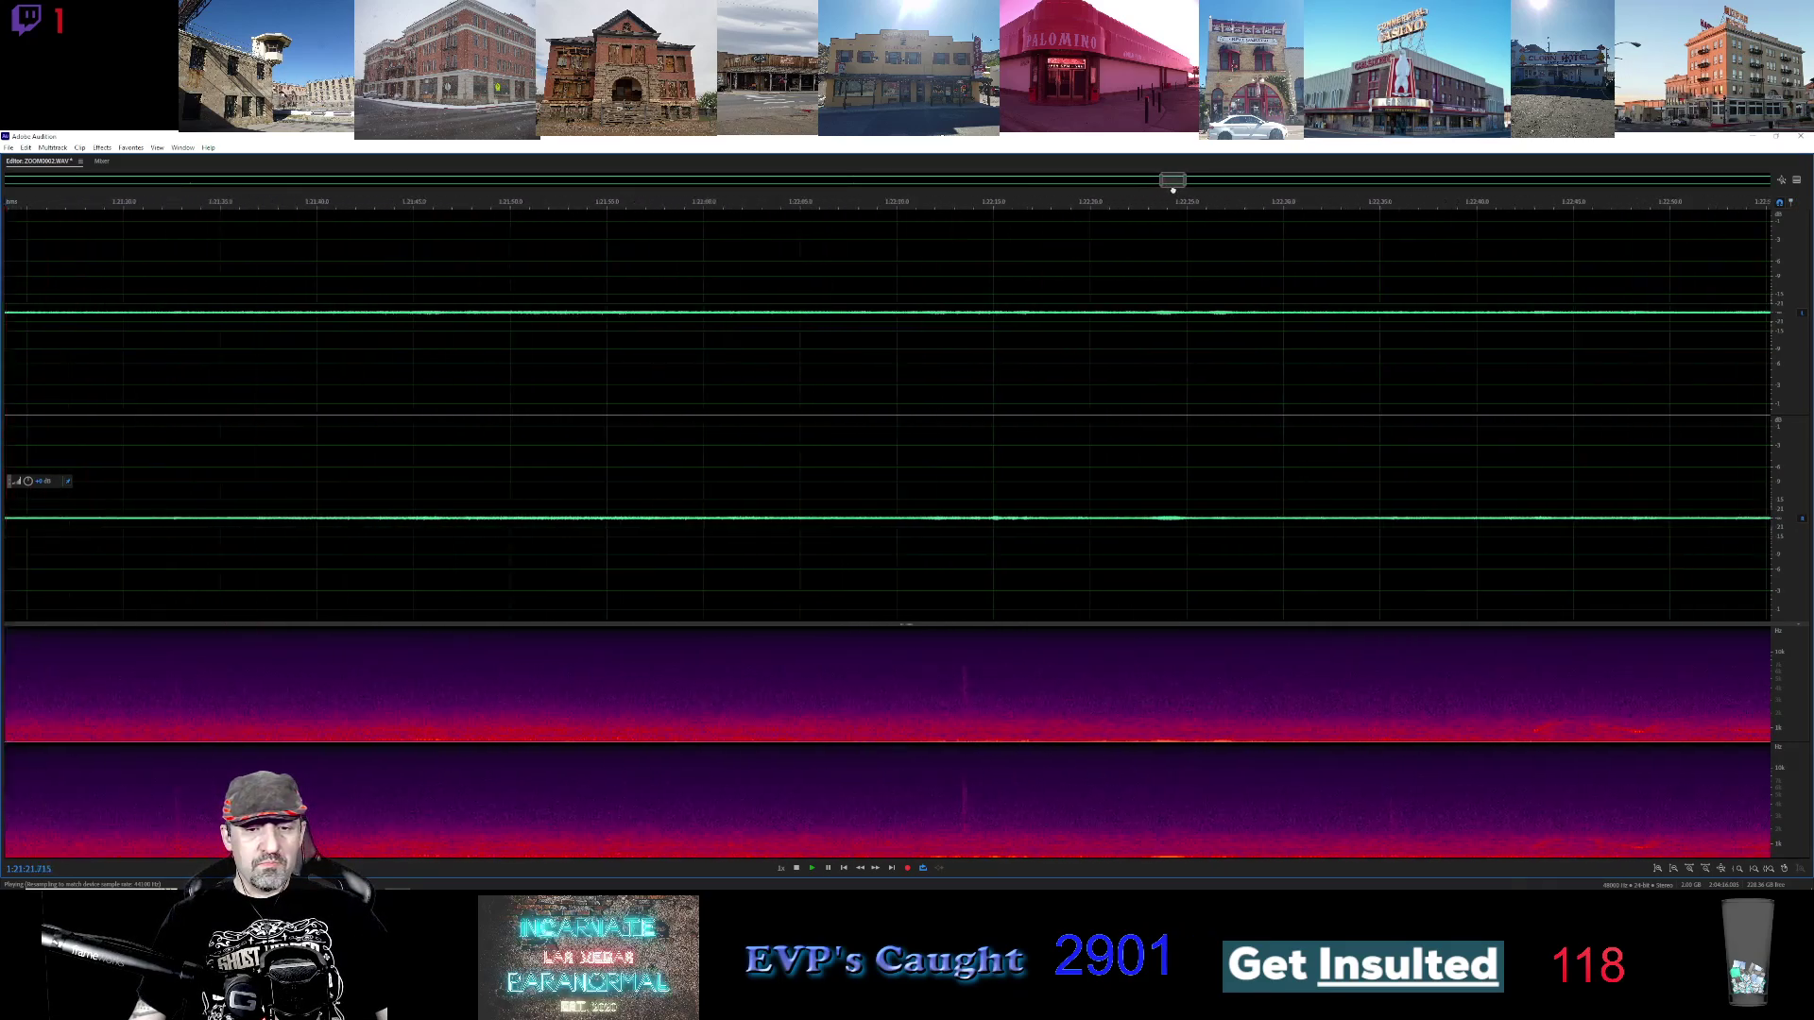
pyautogui.click(809, 226)
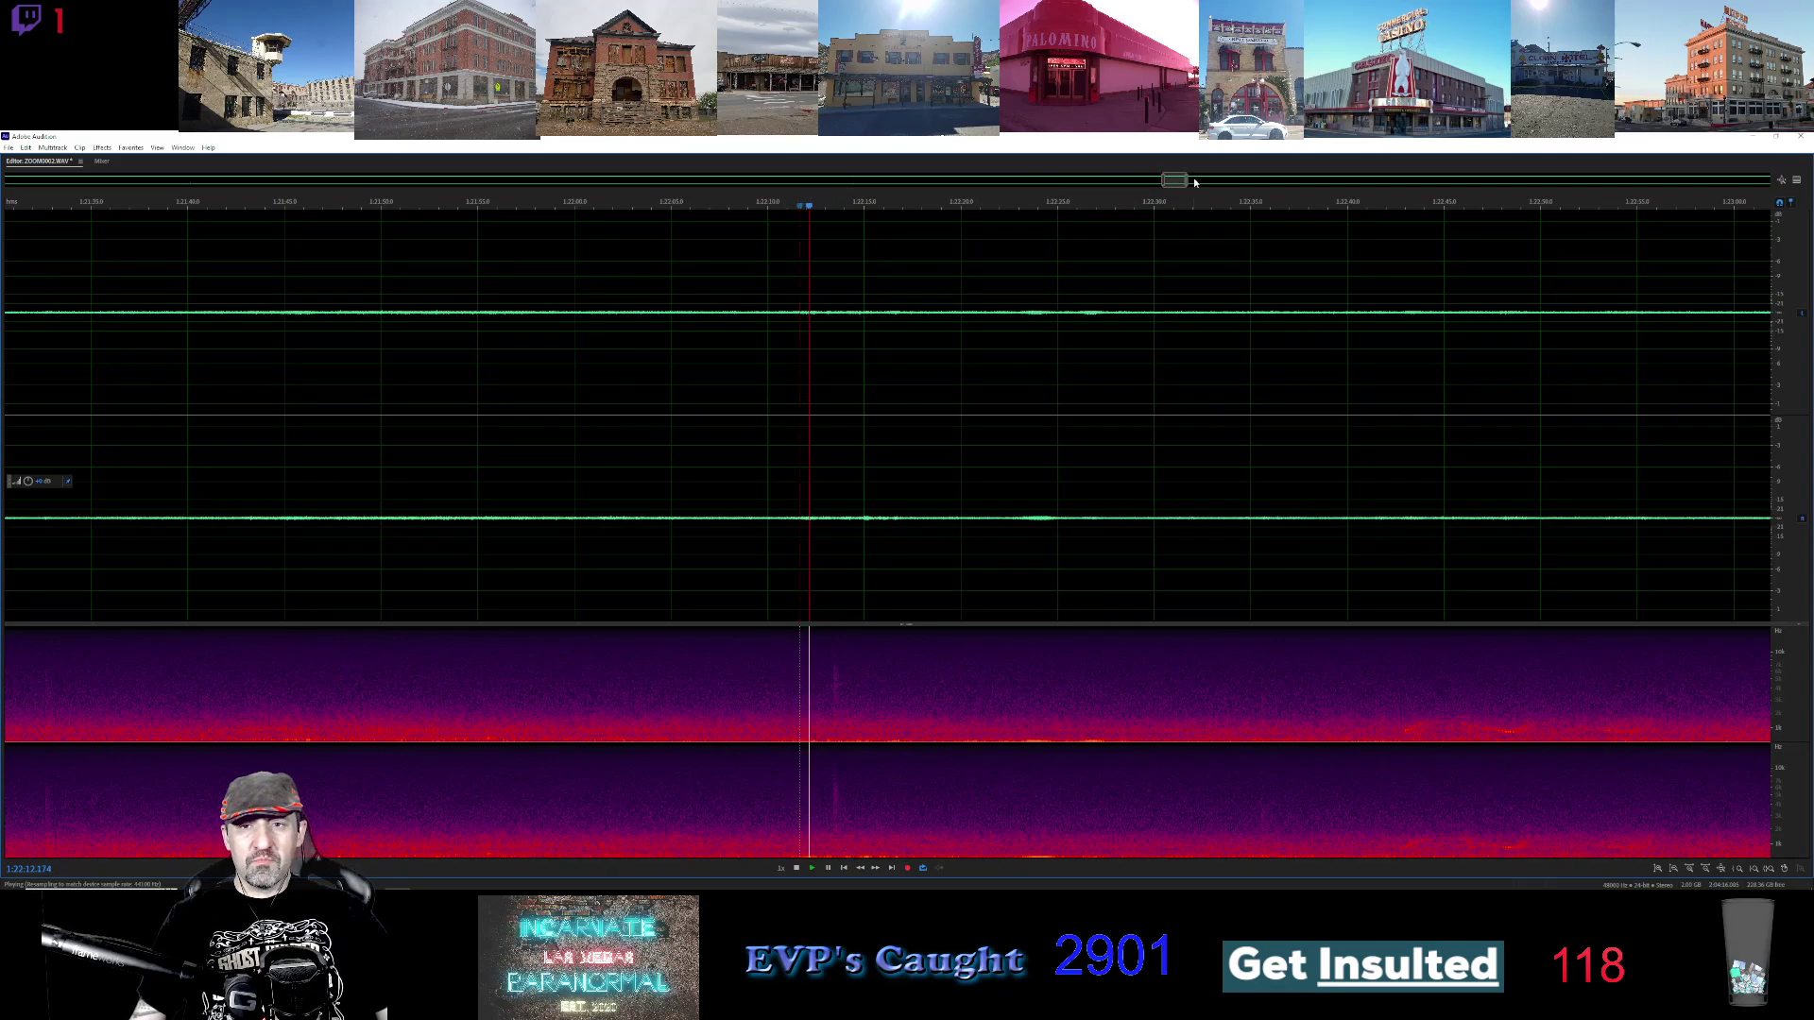
pyautogui.moveTo(1173, 179); pyautogui.dragTo(1182, 179)
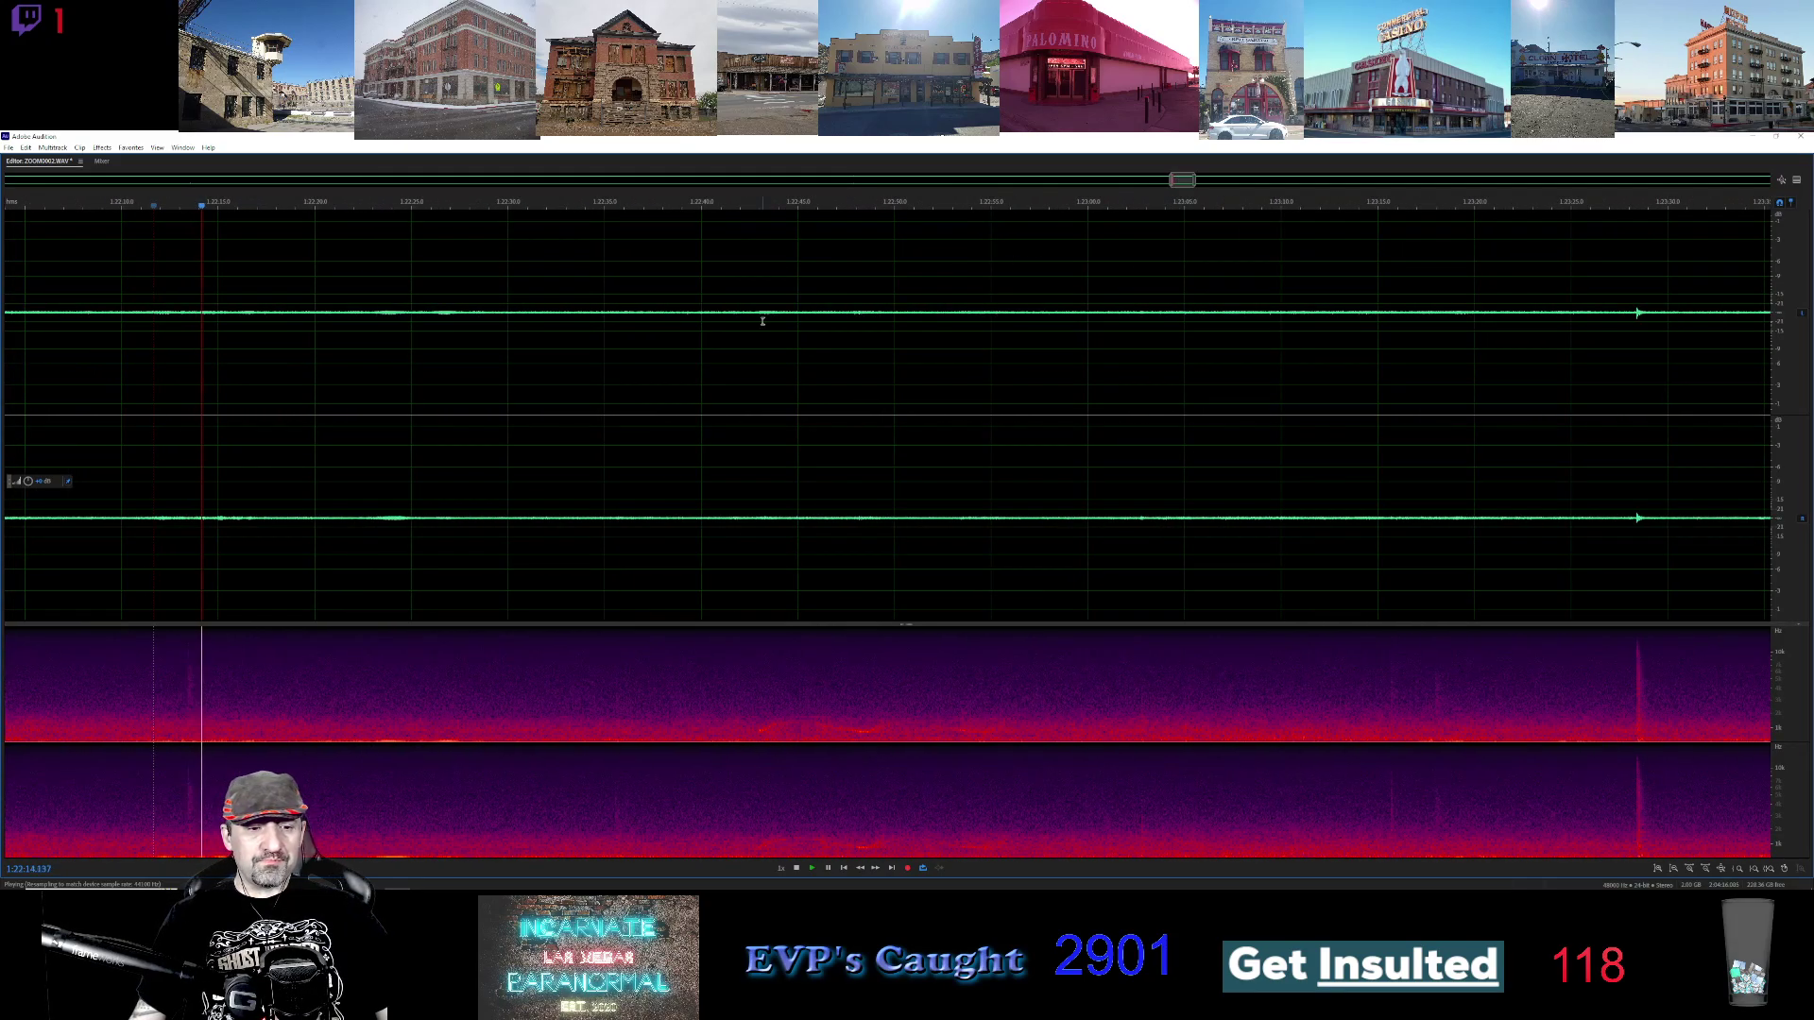
pyautogui.click(711, 210)
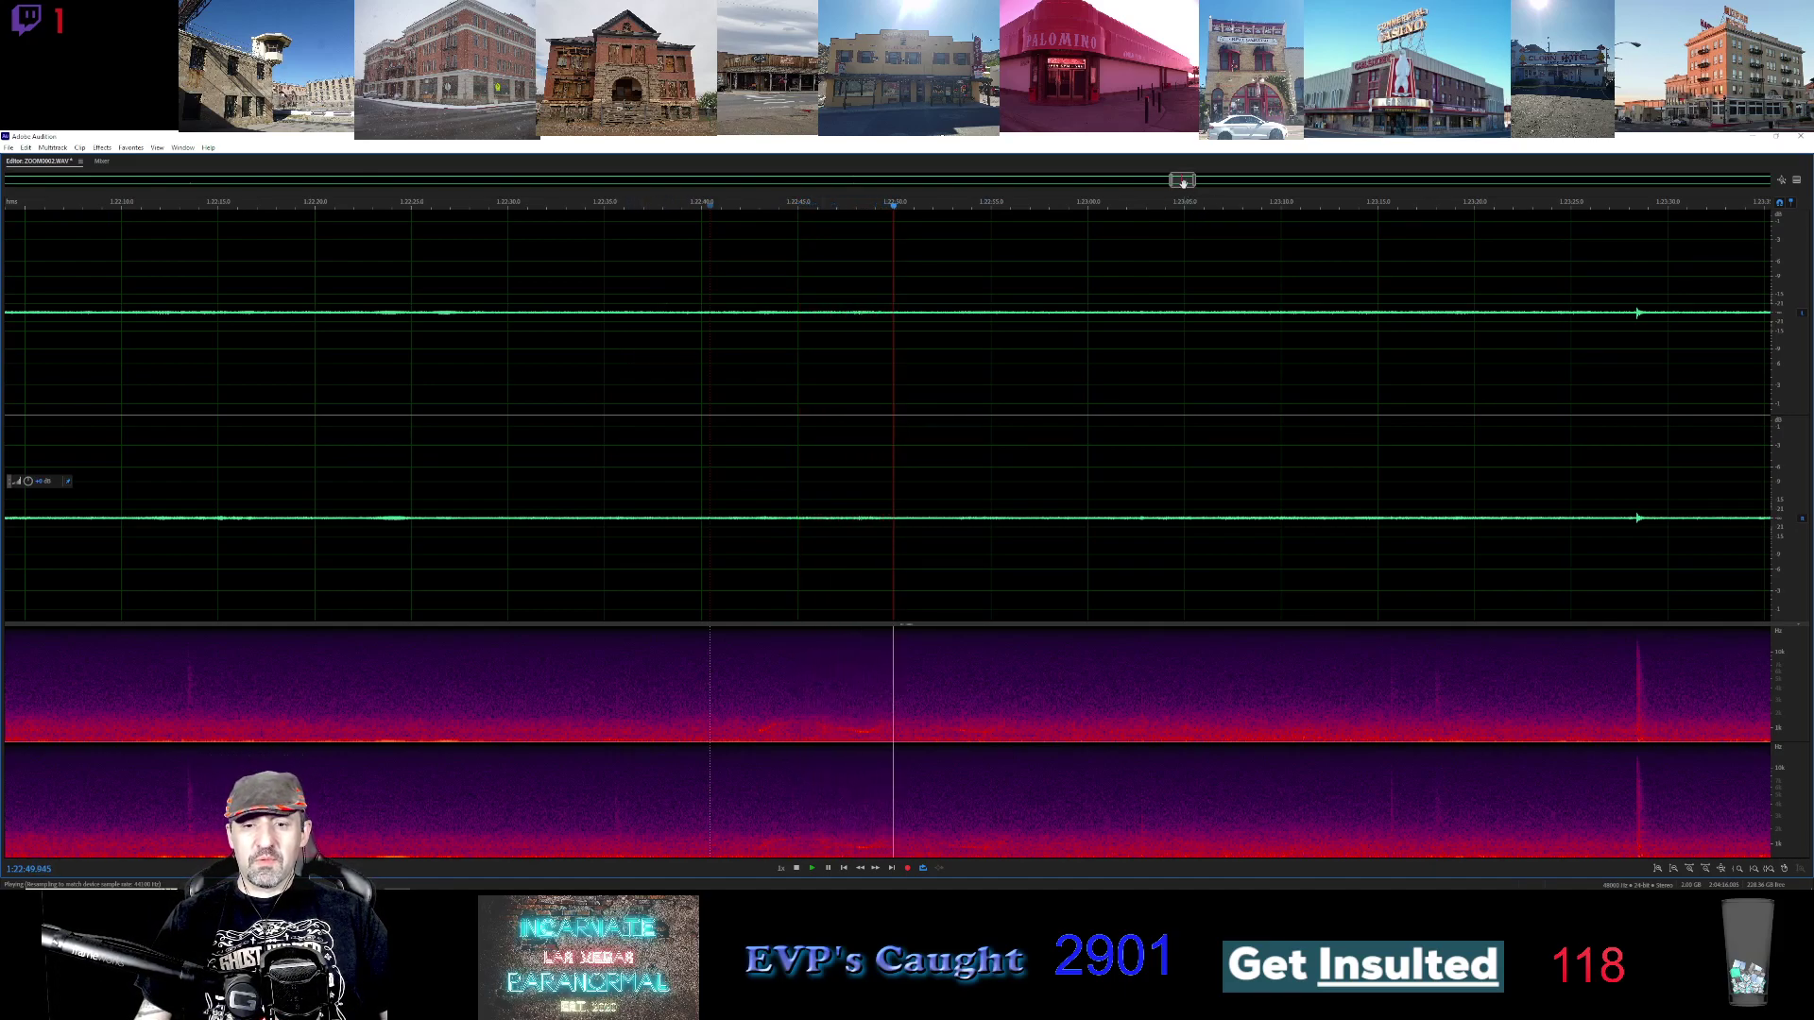
pyautogui.moveTo(1183, 181); pyautogui.dragTo(1191, 180)
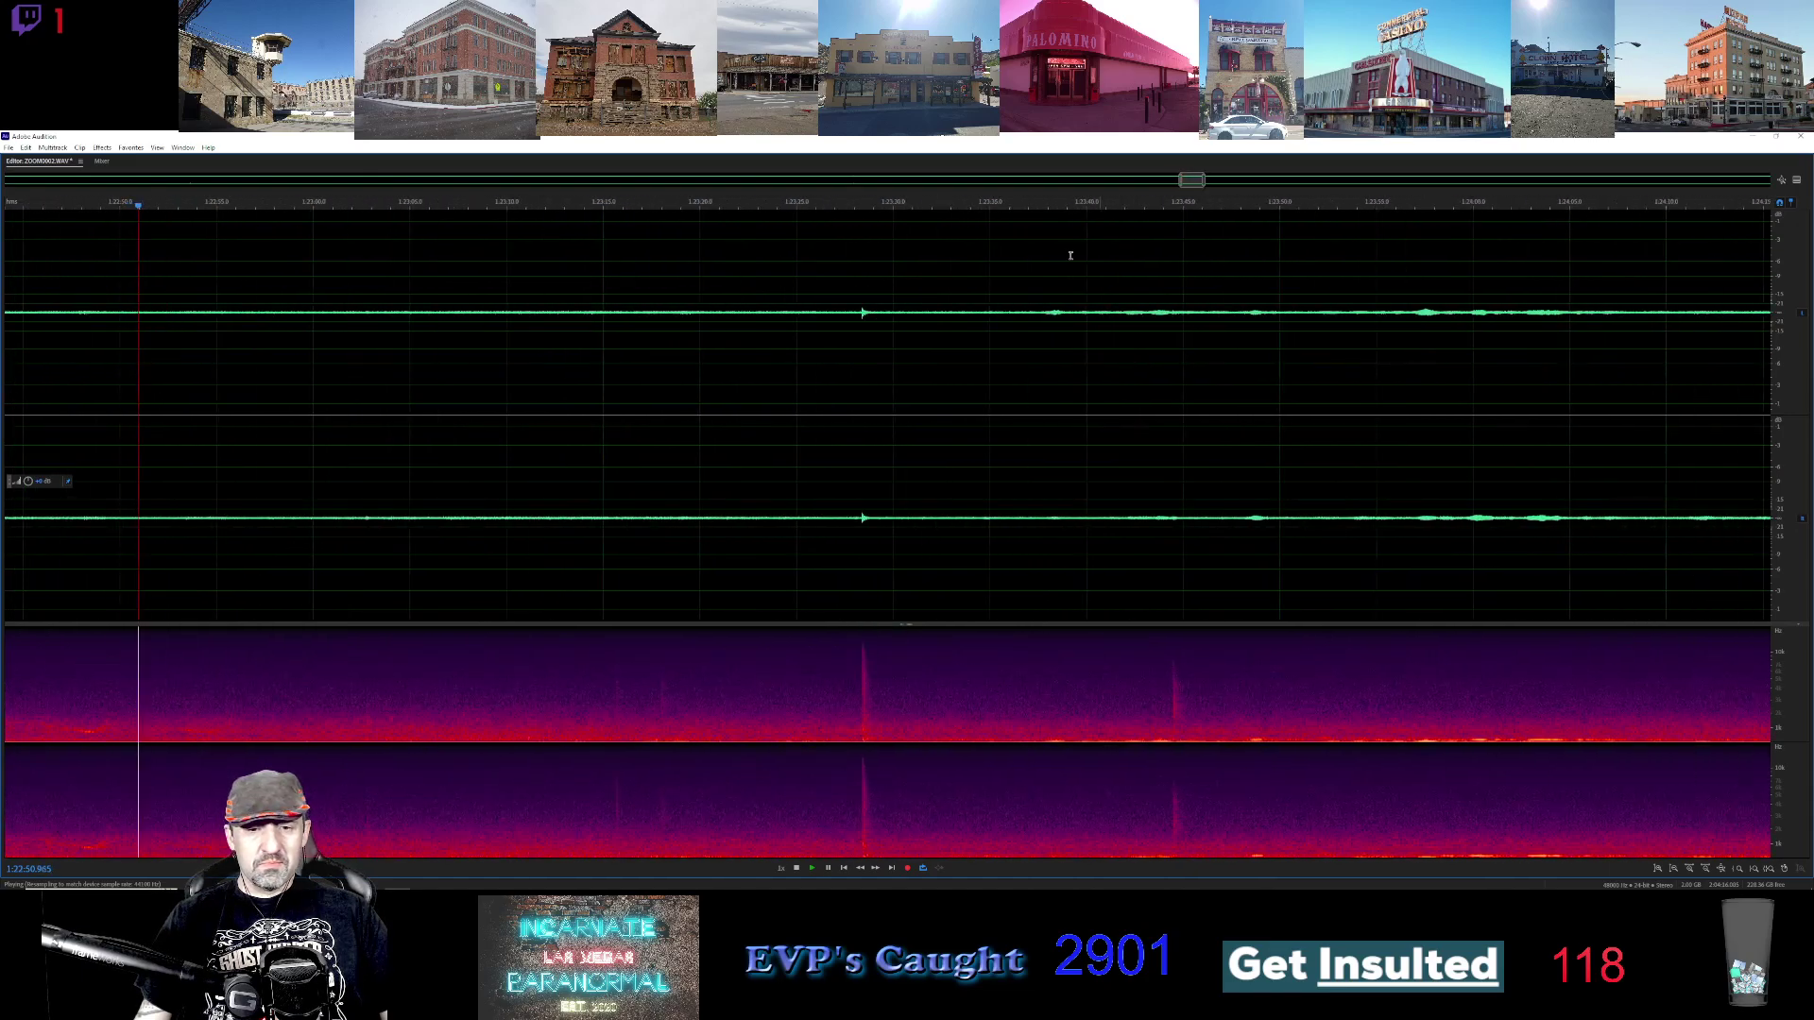
pyautogui.click(581, 206)
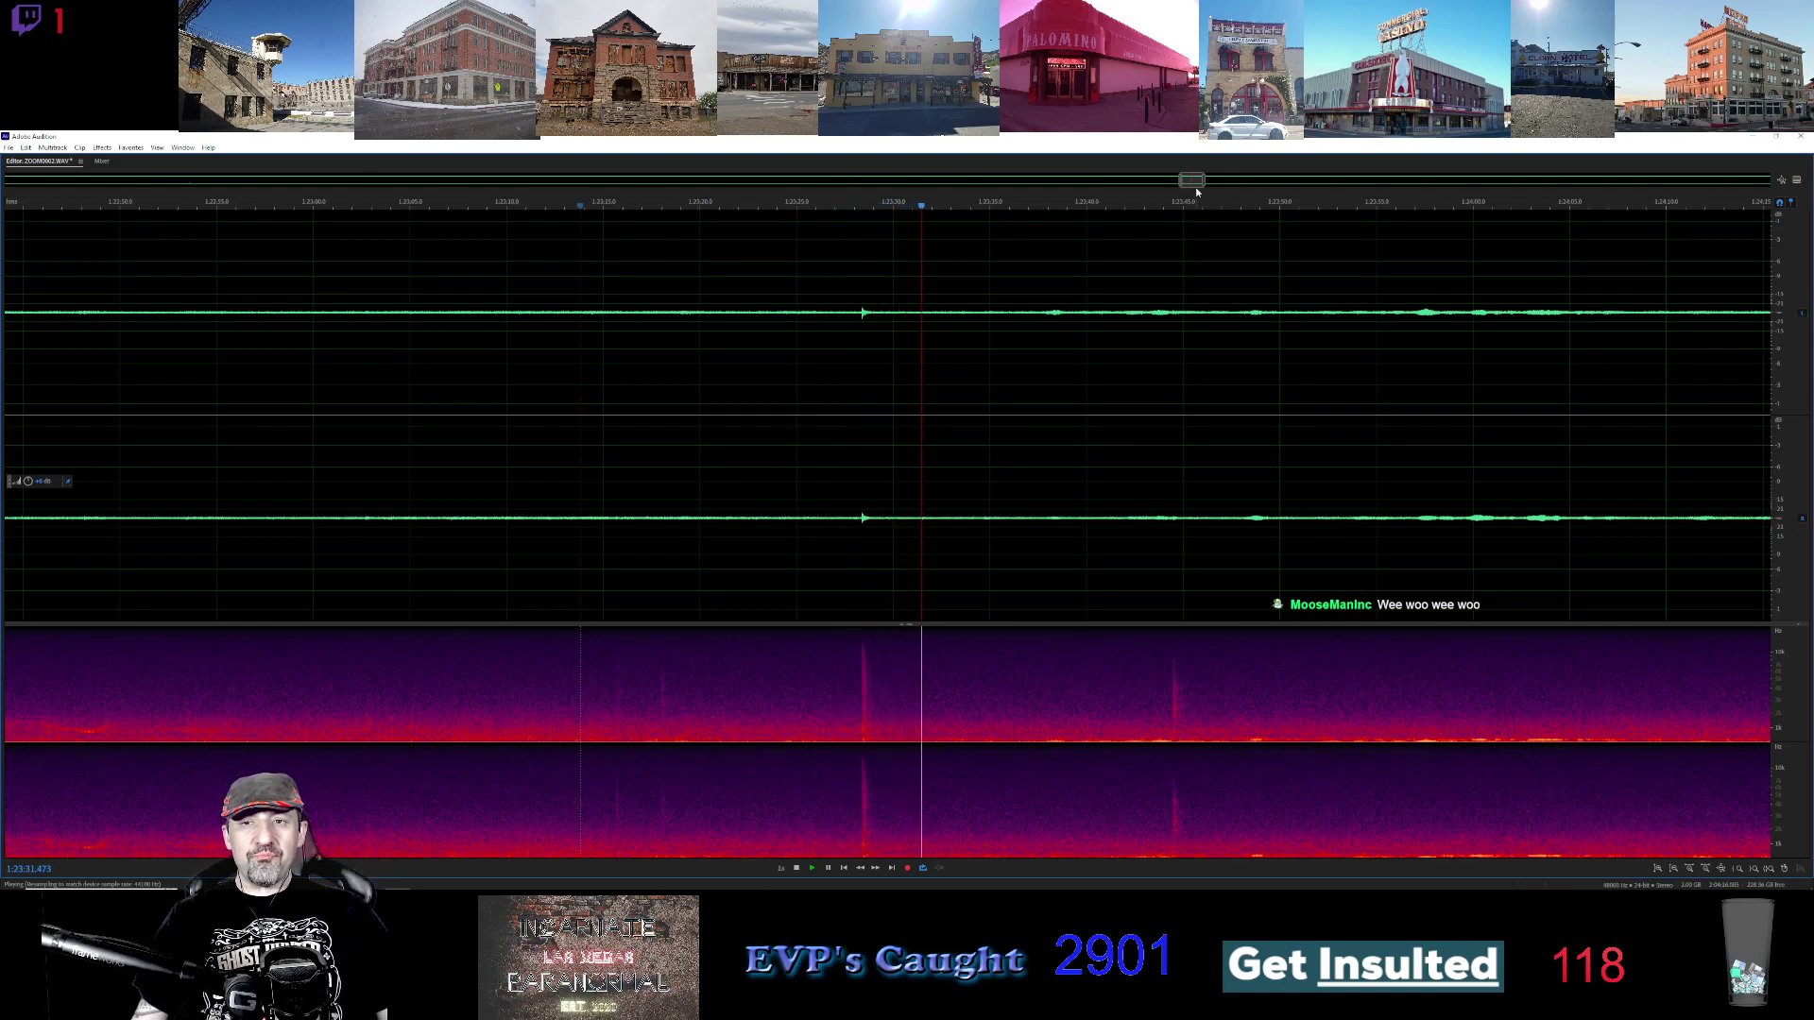
# Skip ahead through the recording and listen around the spikes from about 1:25:44 and 1:28:20
pyautogui.moveTo(1188, 181); pyautogui.dragTo(1200, 184)
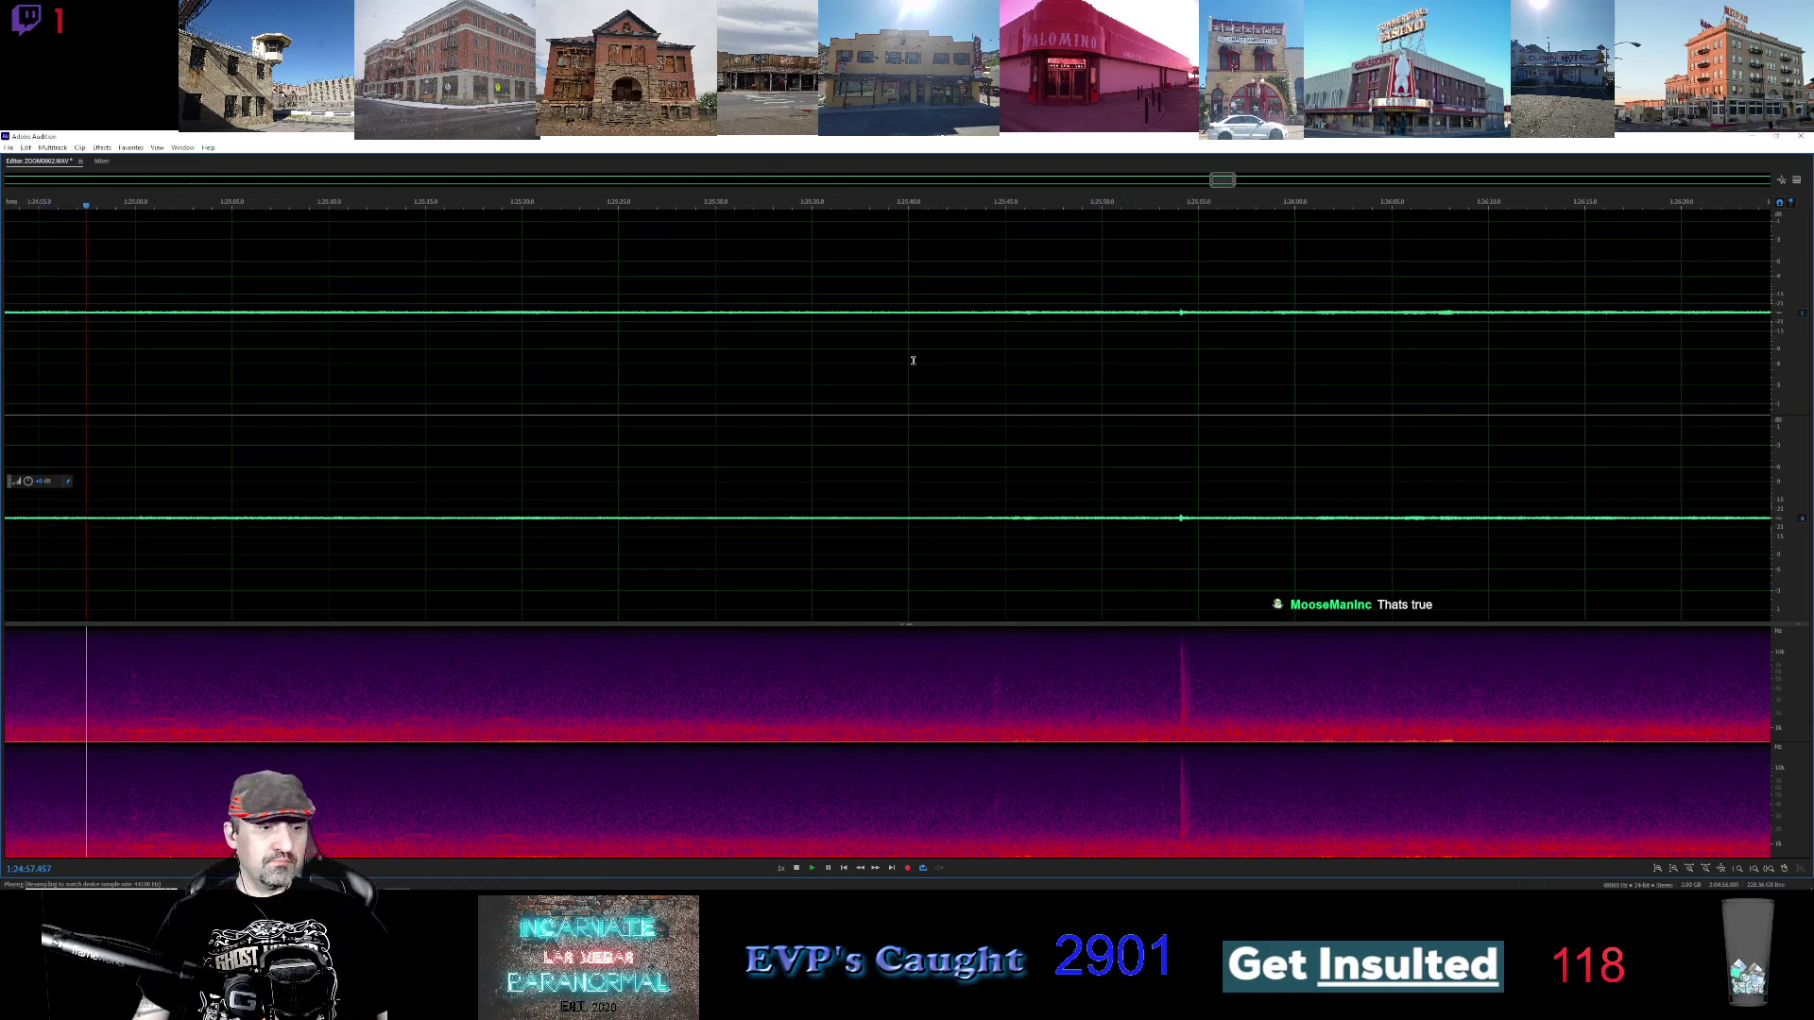
pyautogui.click(988, 202)
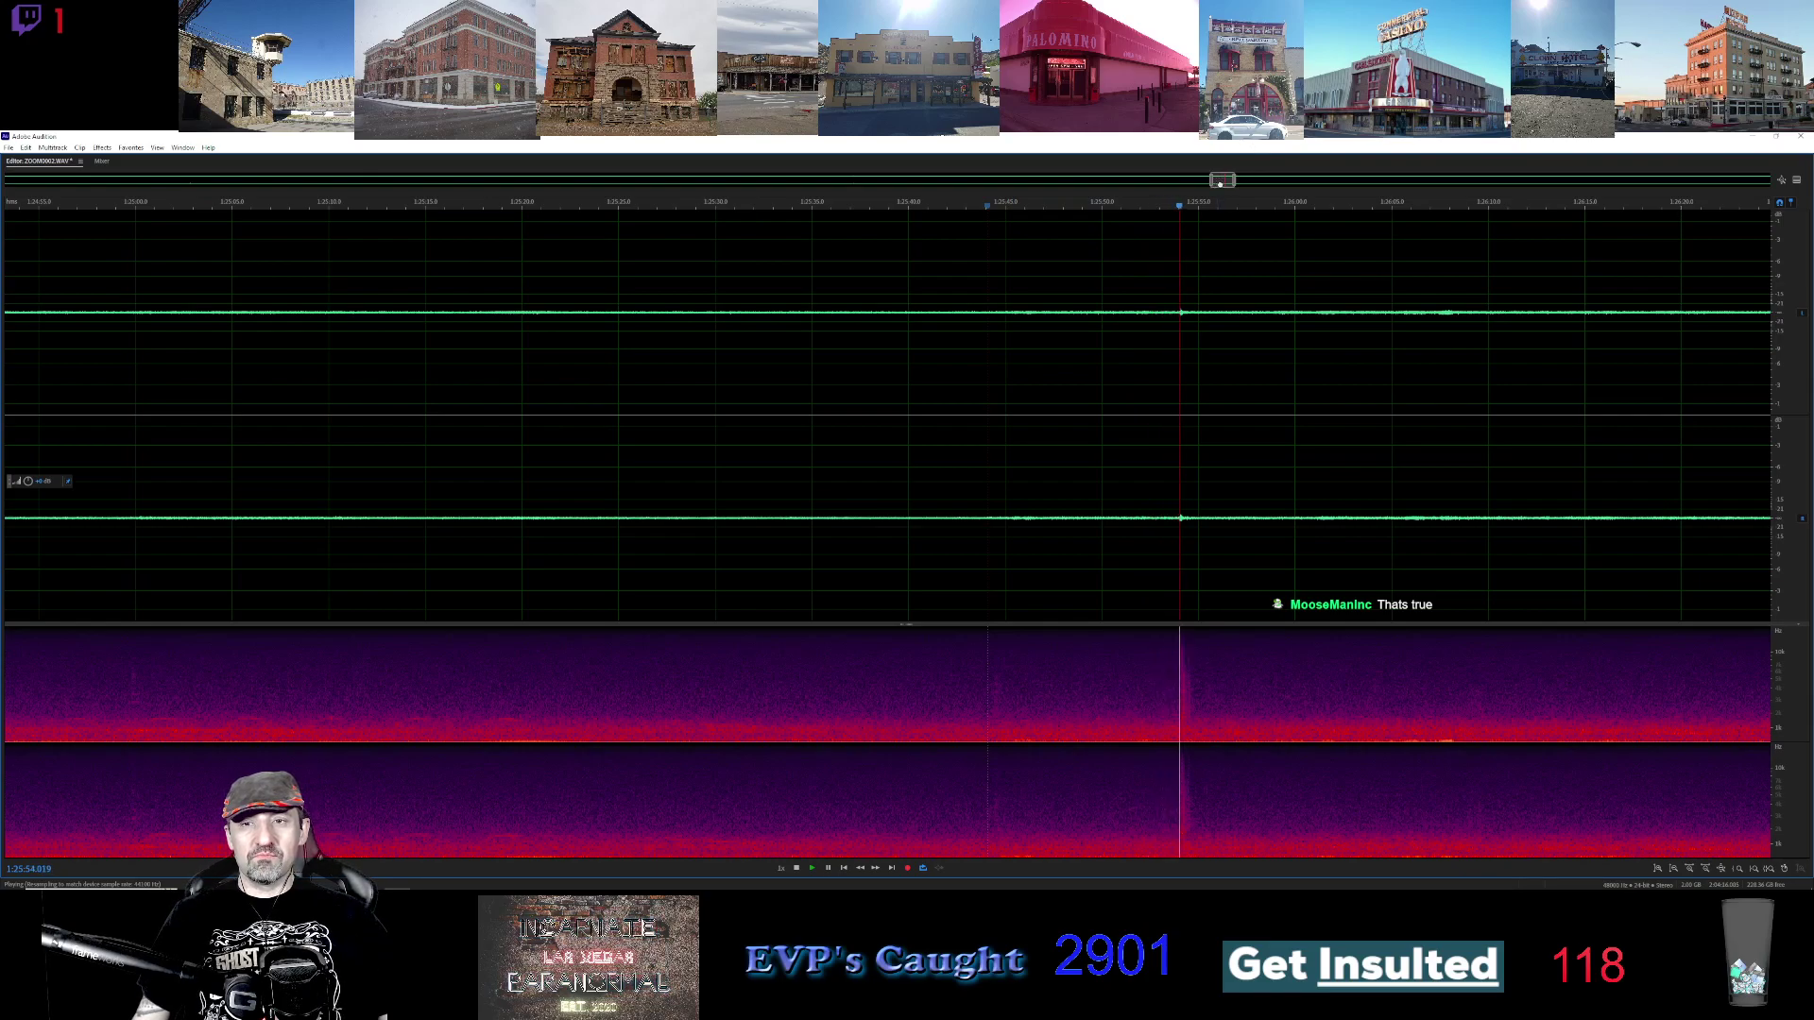
pyautogui.moveTo(1222, 180); pyautogui.dragTo(1231, 185)
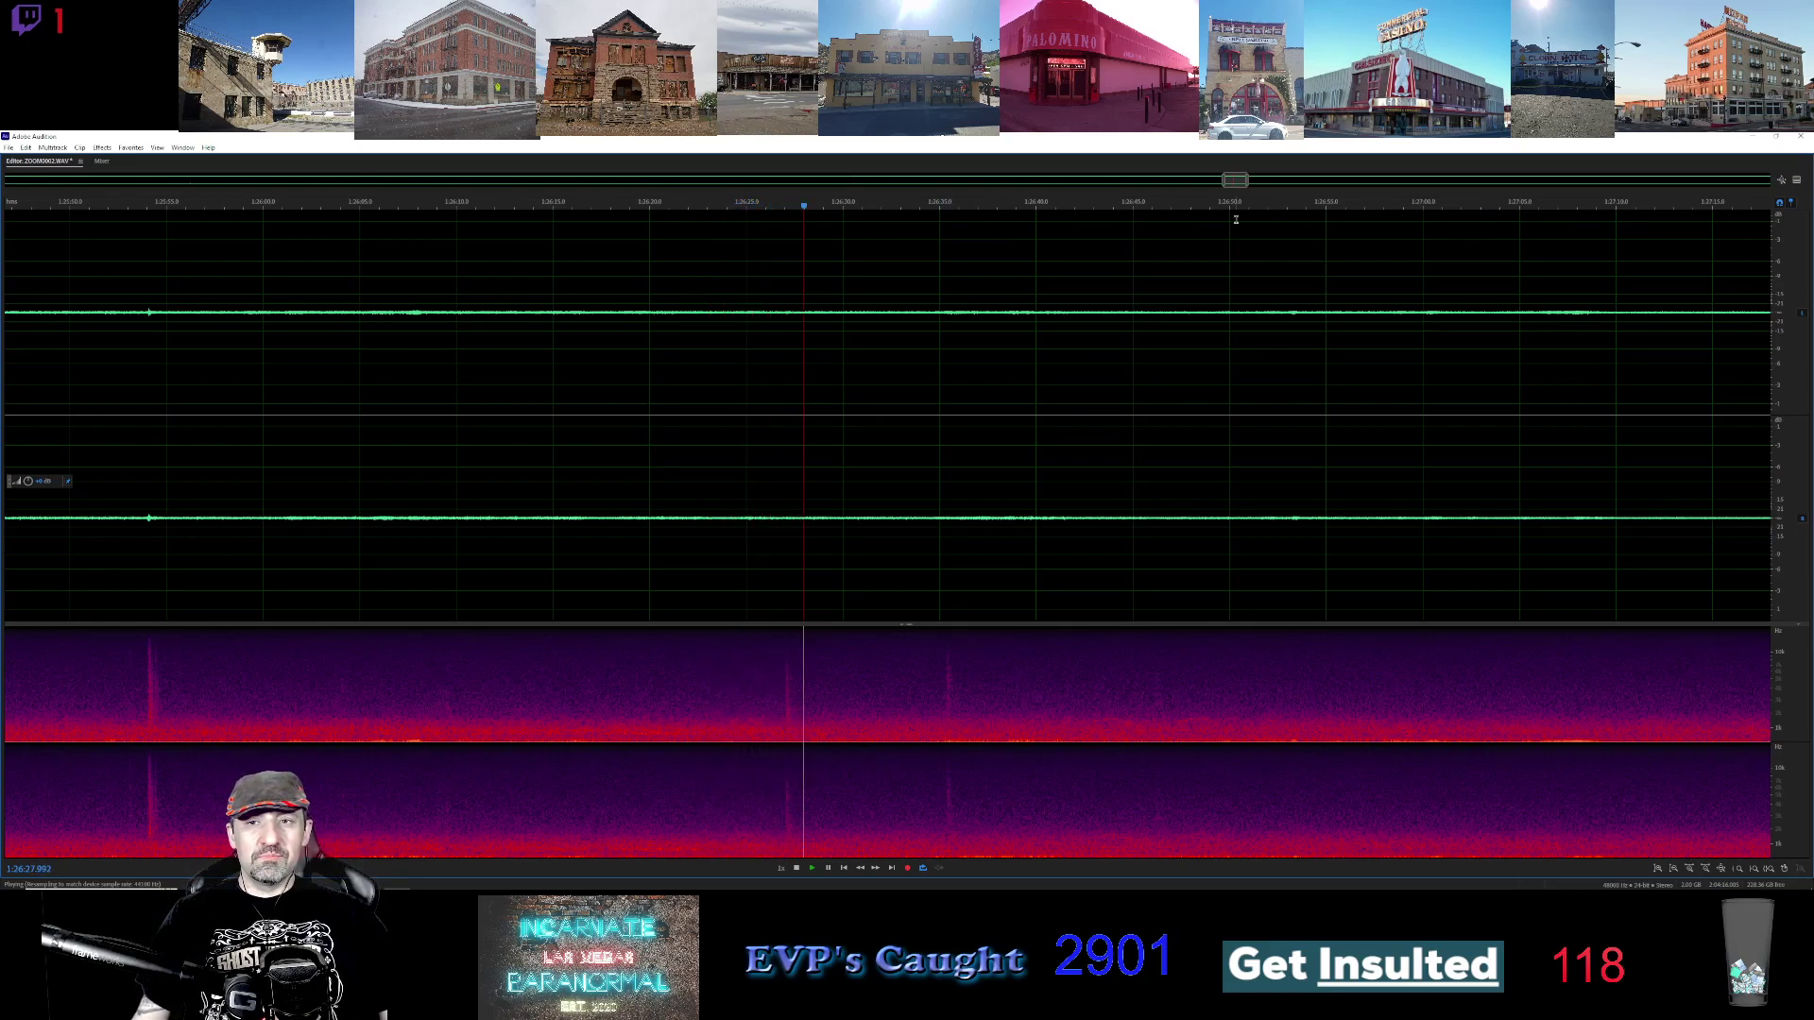
pyautogui.moveTo(1235, 179); pyautogui.dragTo(1259, 182)
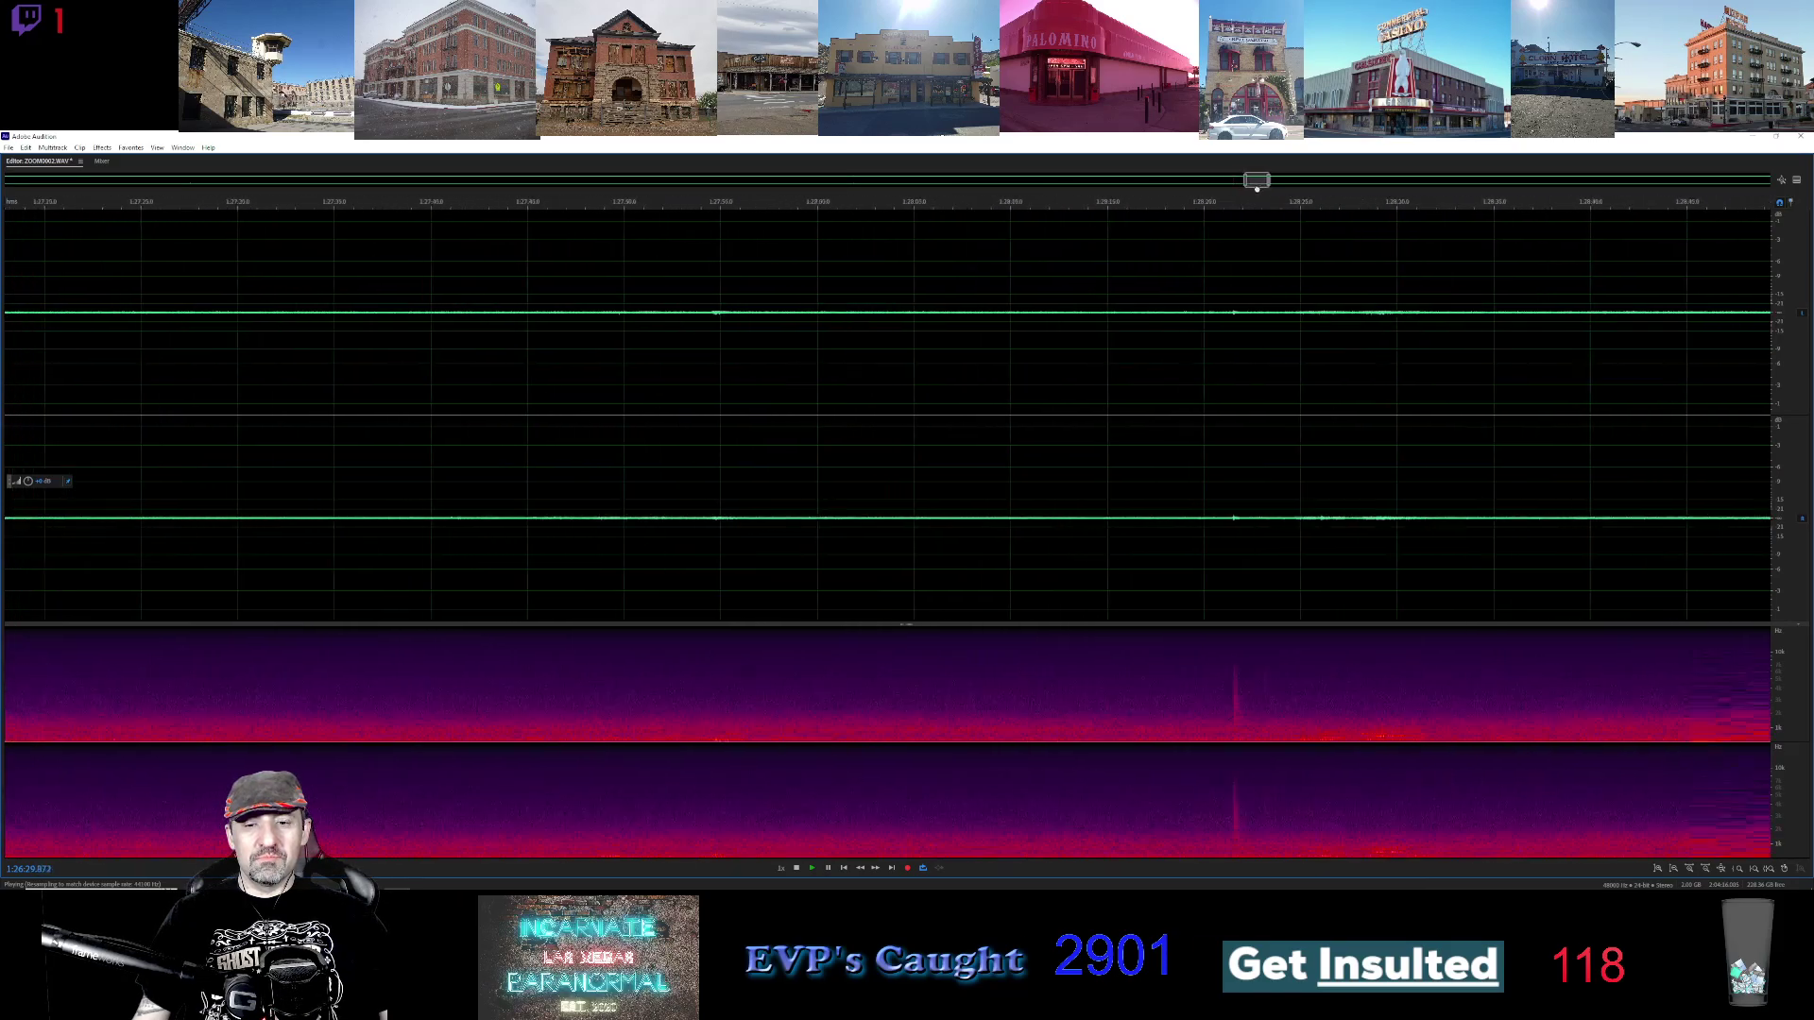
pyautogui.click(1074, 208)
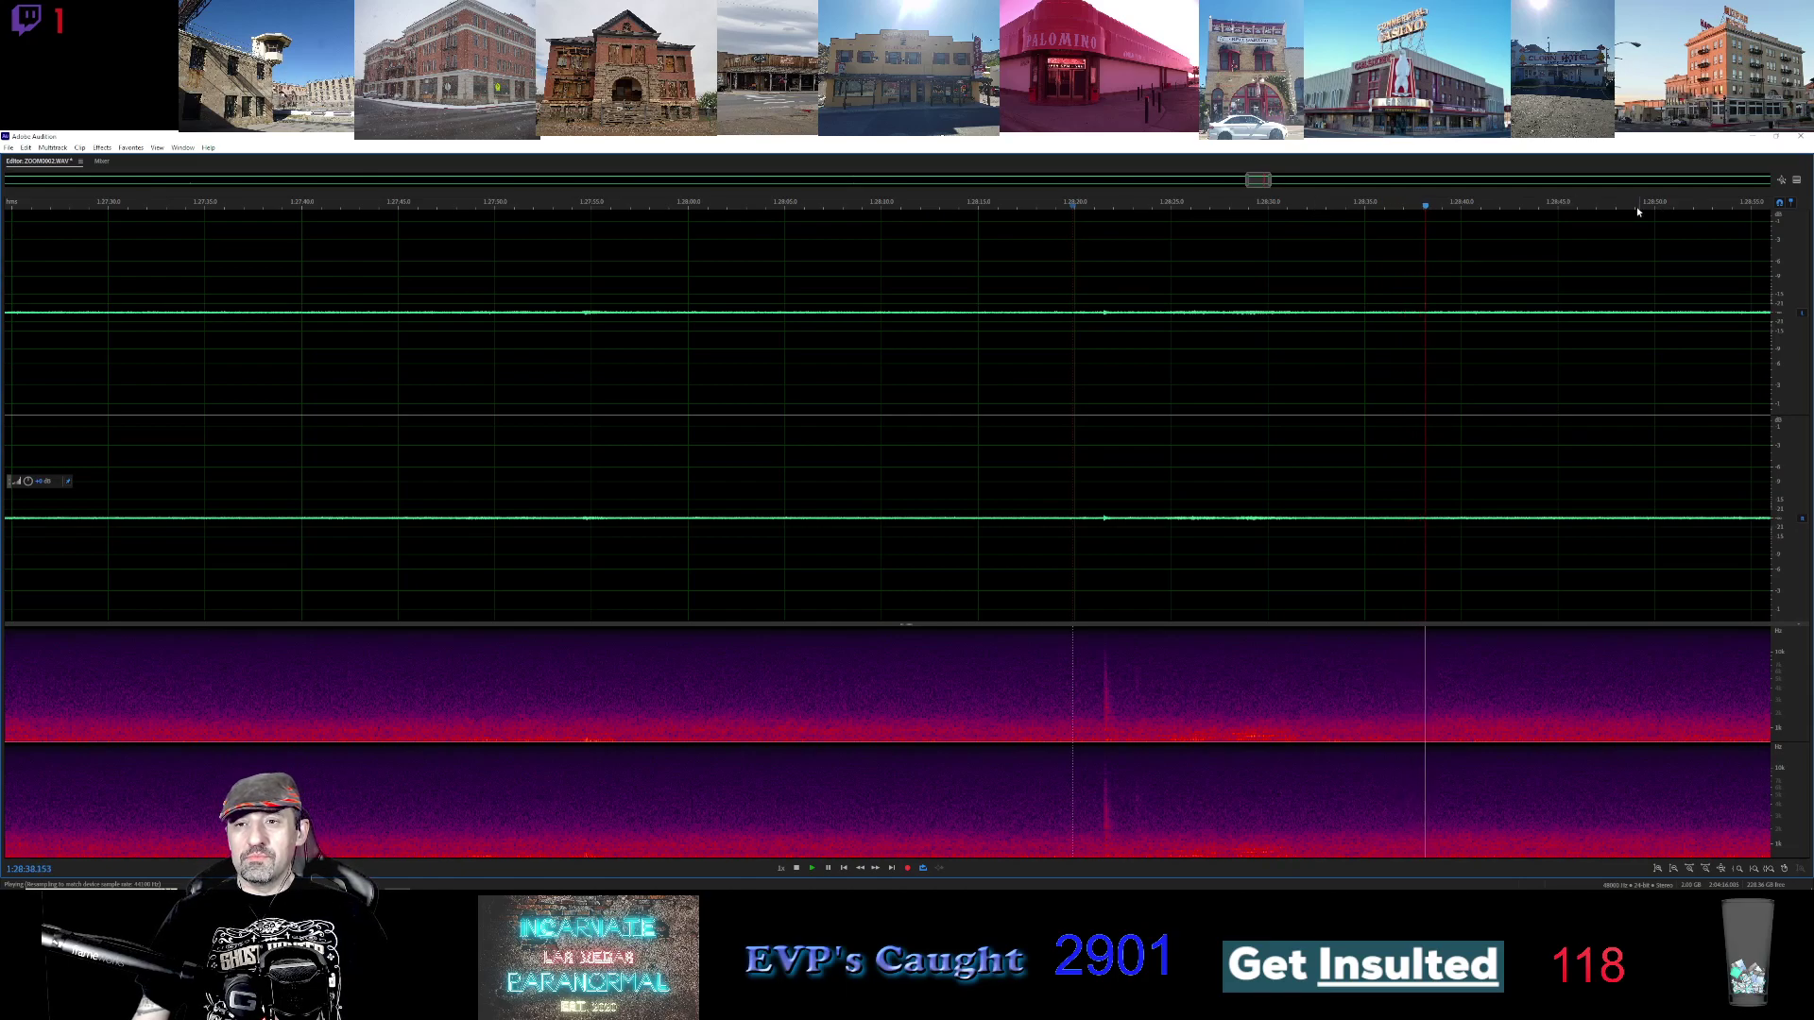
# Move further along the recording and listen from about 1:30:07 and 1:32:30, just before the spikes
pyautogui.click(1274, 179)
pyautogui.moveTo(1274, 186); pyautogui.dragTo(1283, 193)
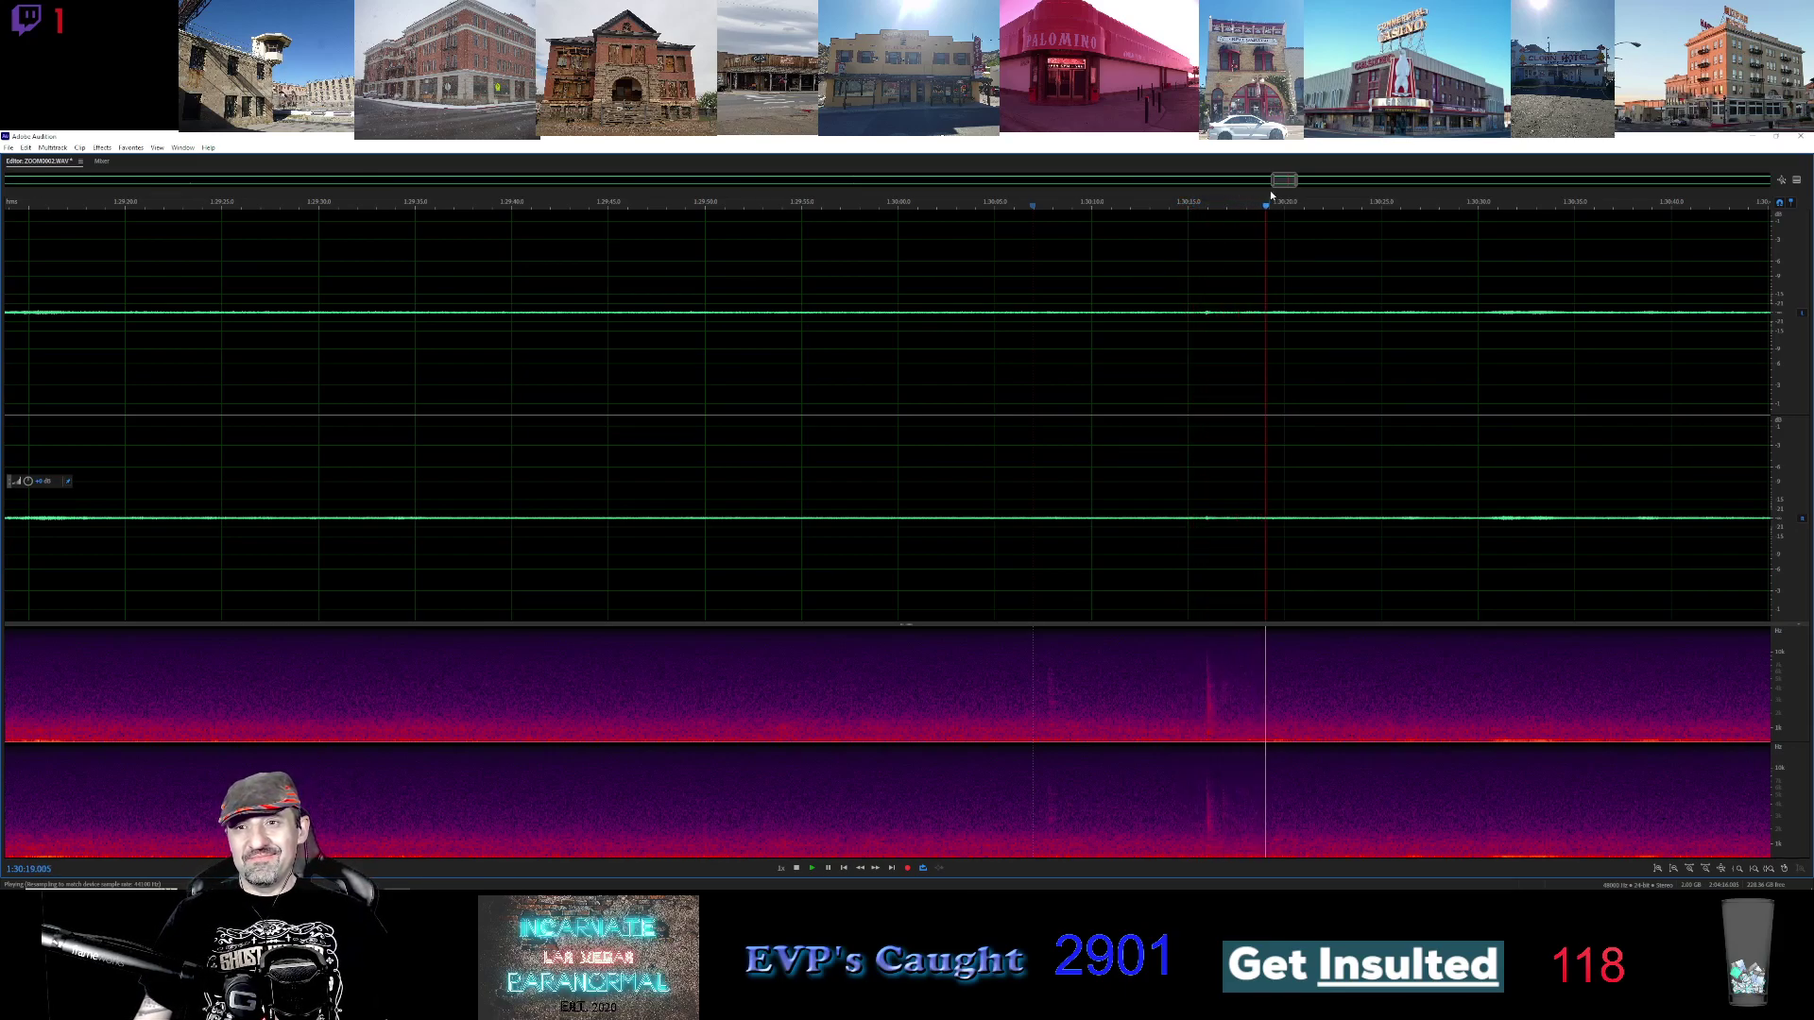
pyautogui.moveTo(1270, 190); pyautogui.dragTo(1298, 185)
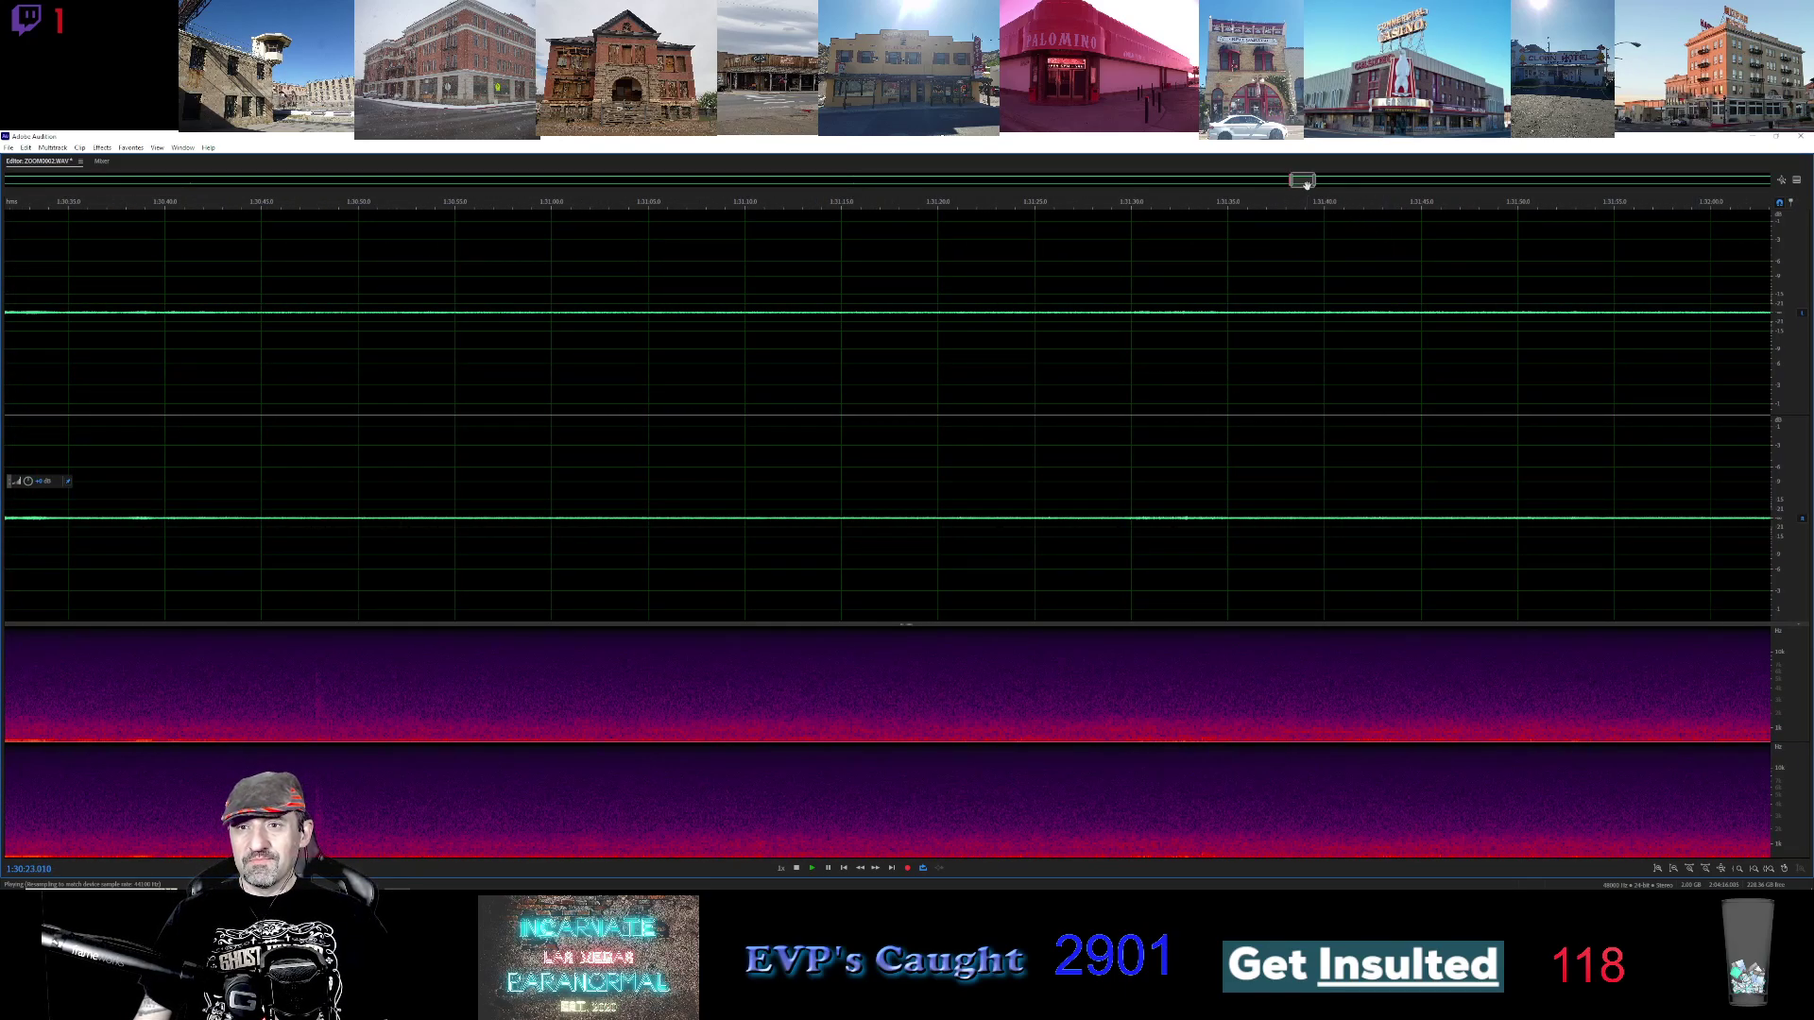
pyautogui.moveTo(1299, 180); pyautogui.dragTo(1323, 188)
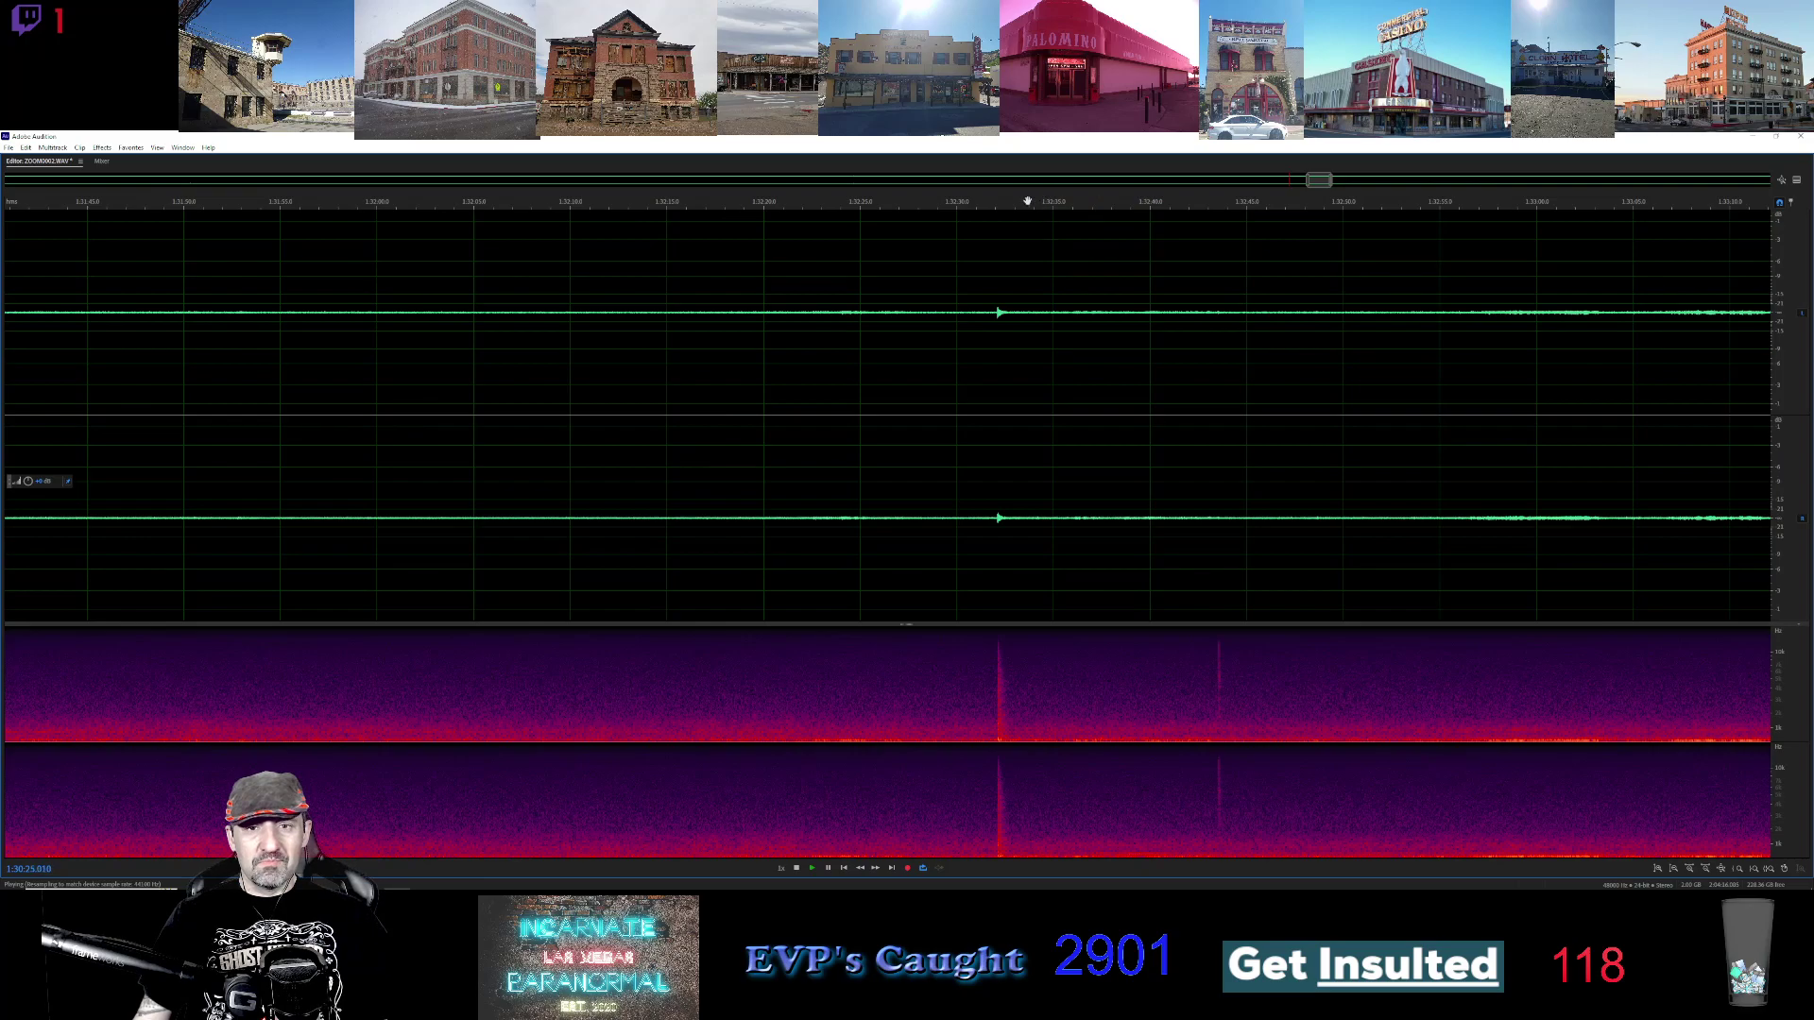
pyautogui.click(970, 212)
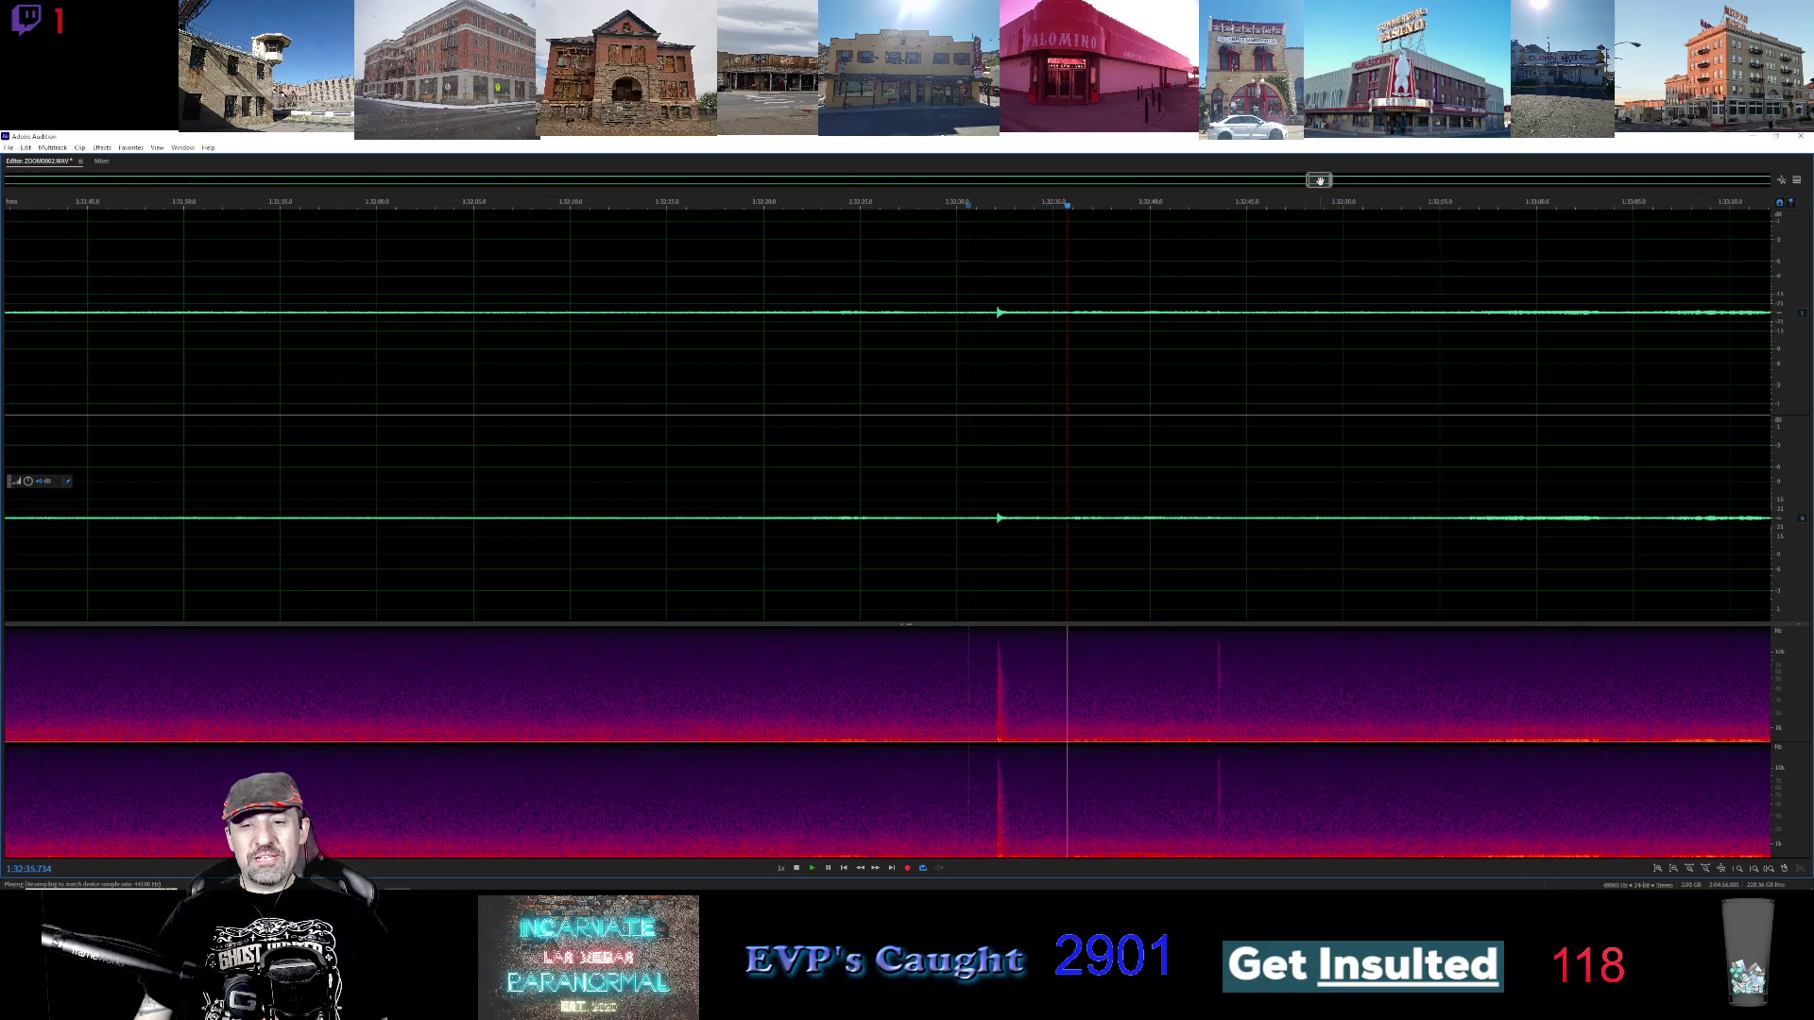
# Jump to the faint noise near 1:33:17 and replay it repeatedly from about 1:33:16 to 1:33:18
pyautogui.scroll(-5, 1319, 181)
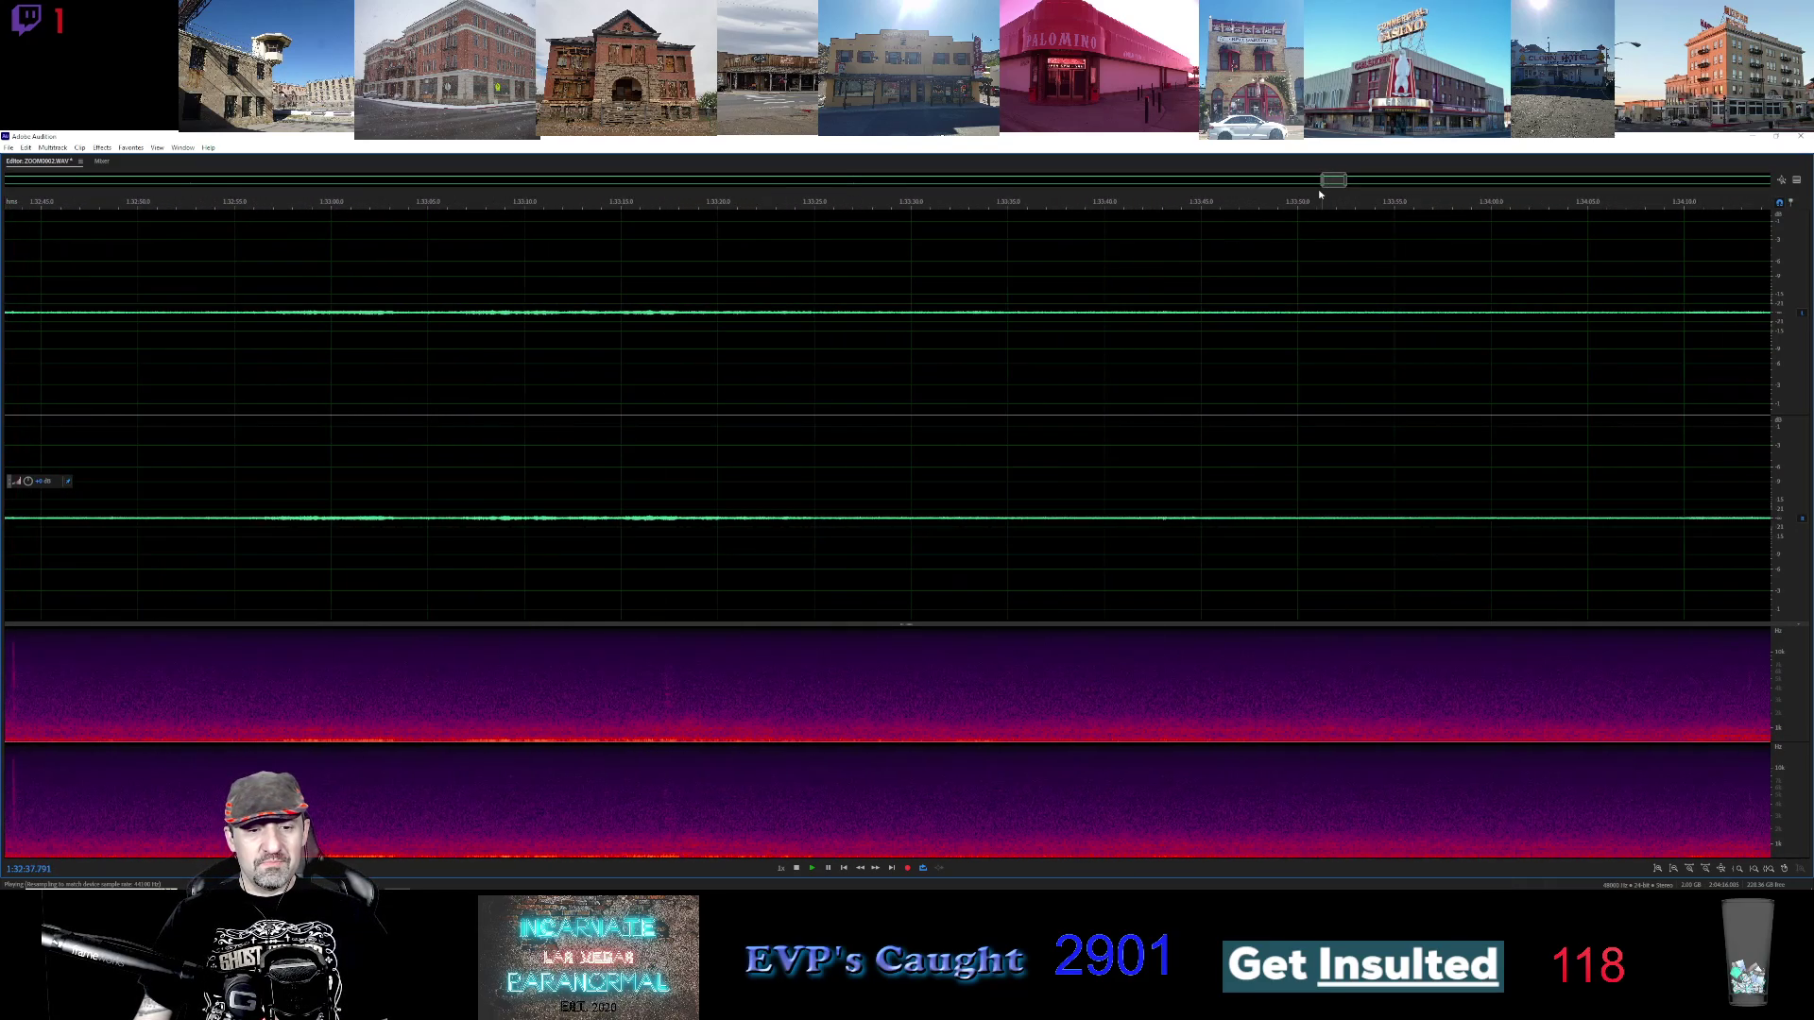
pyautogui.click(639, 208)
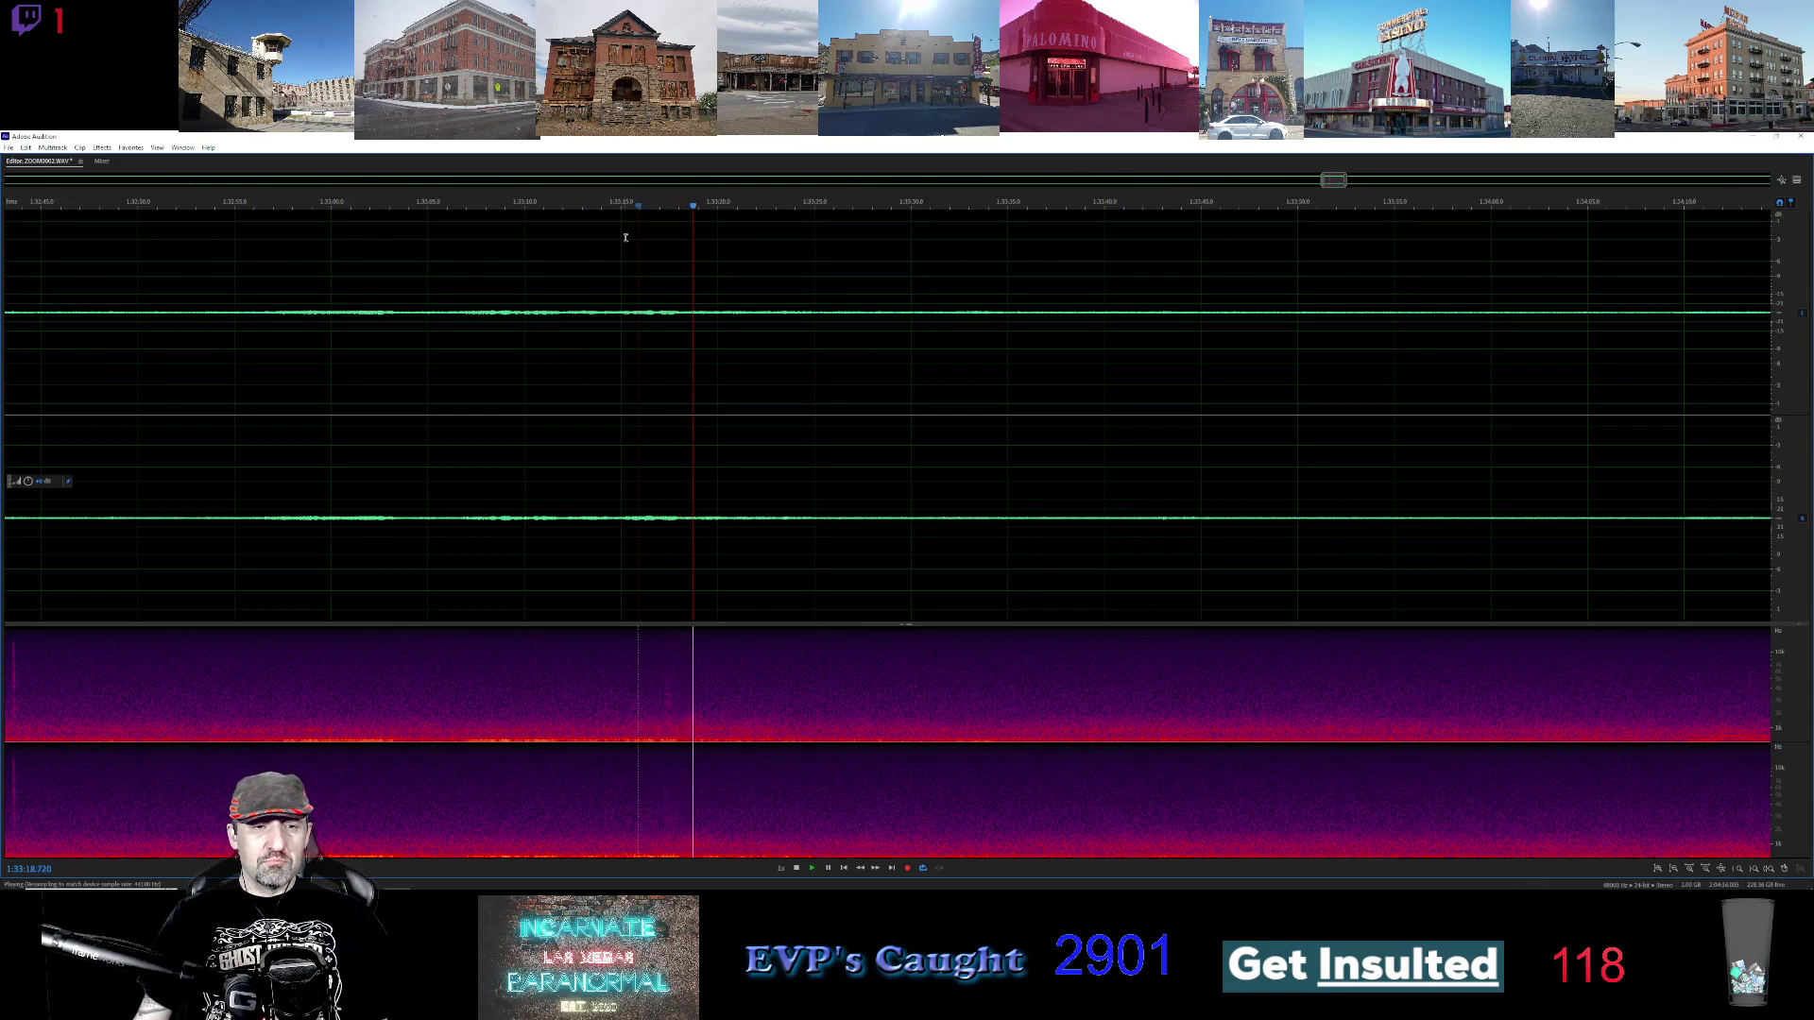
pyautogui.click(679, 208)
pyautogui.click(670, 208)
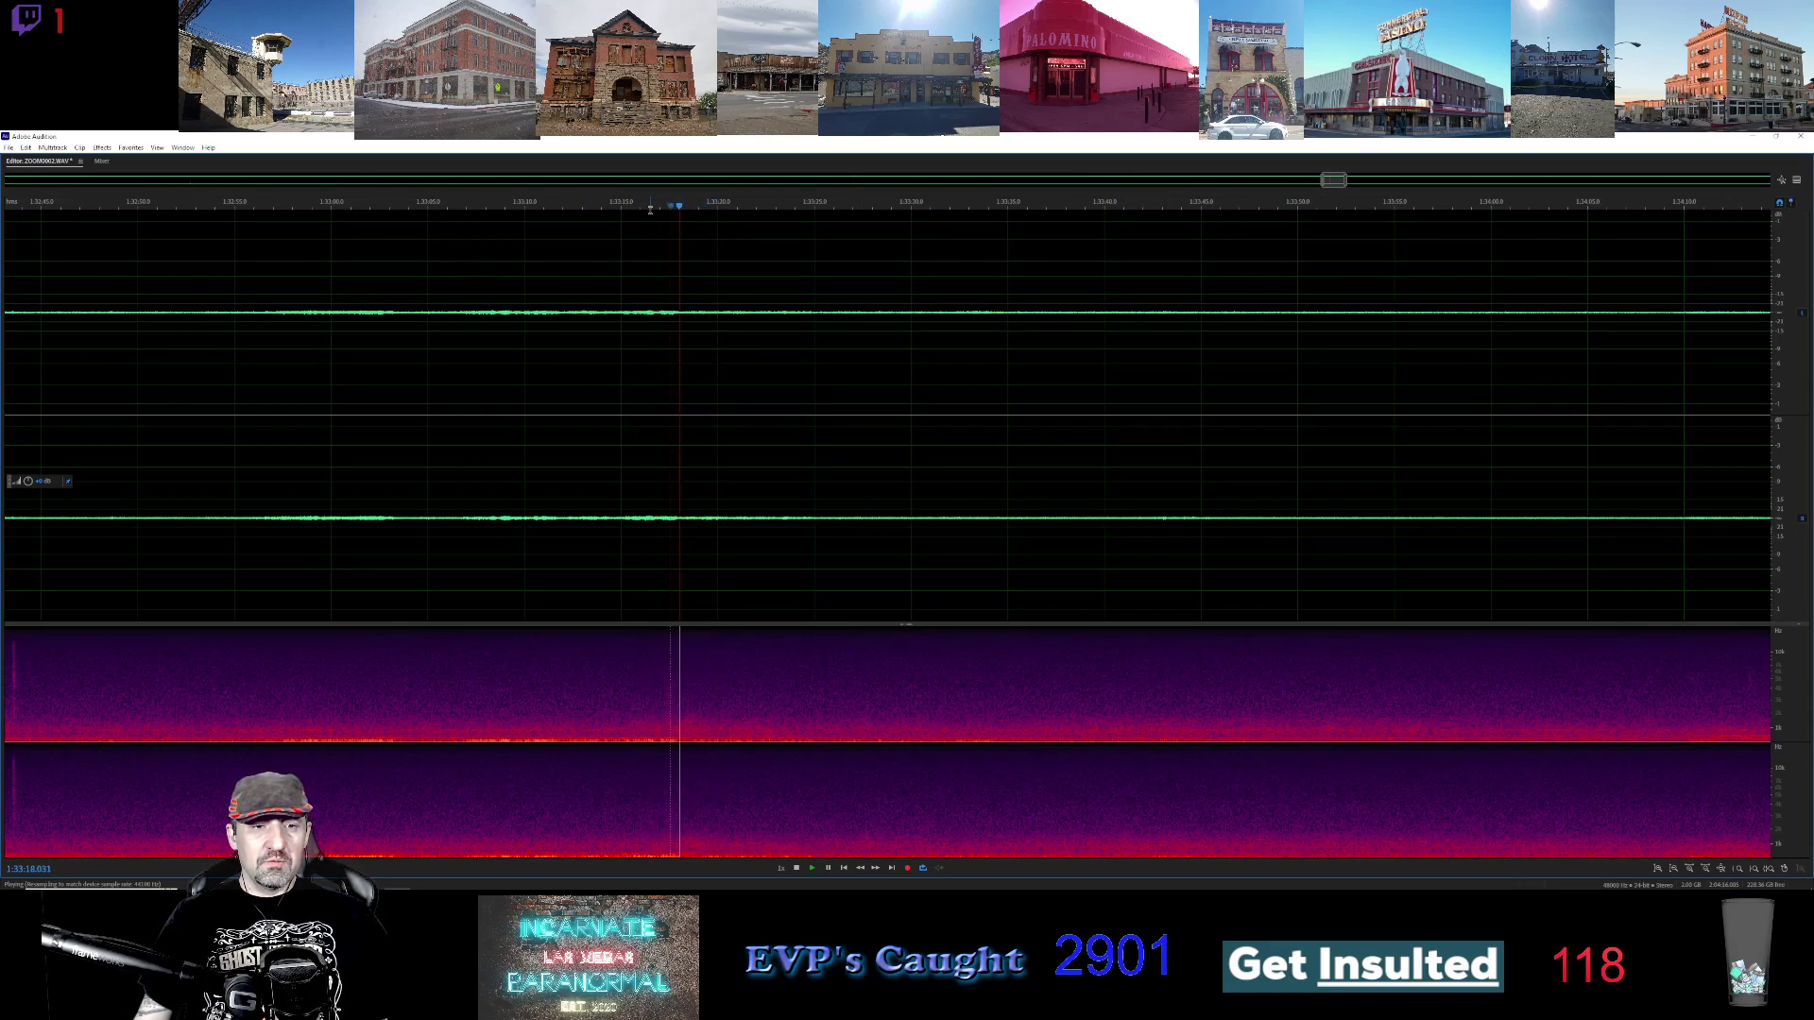
pyautogui.click(639, 209)
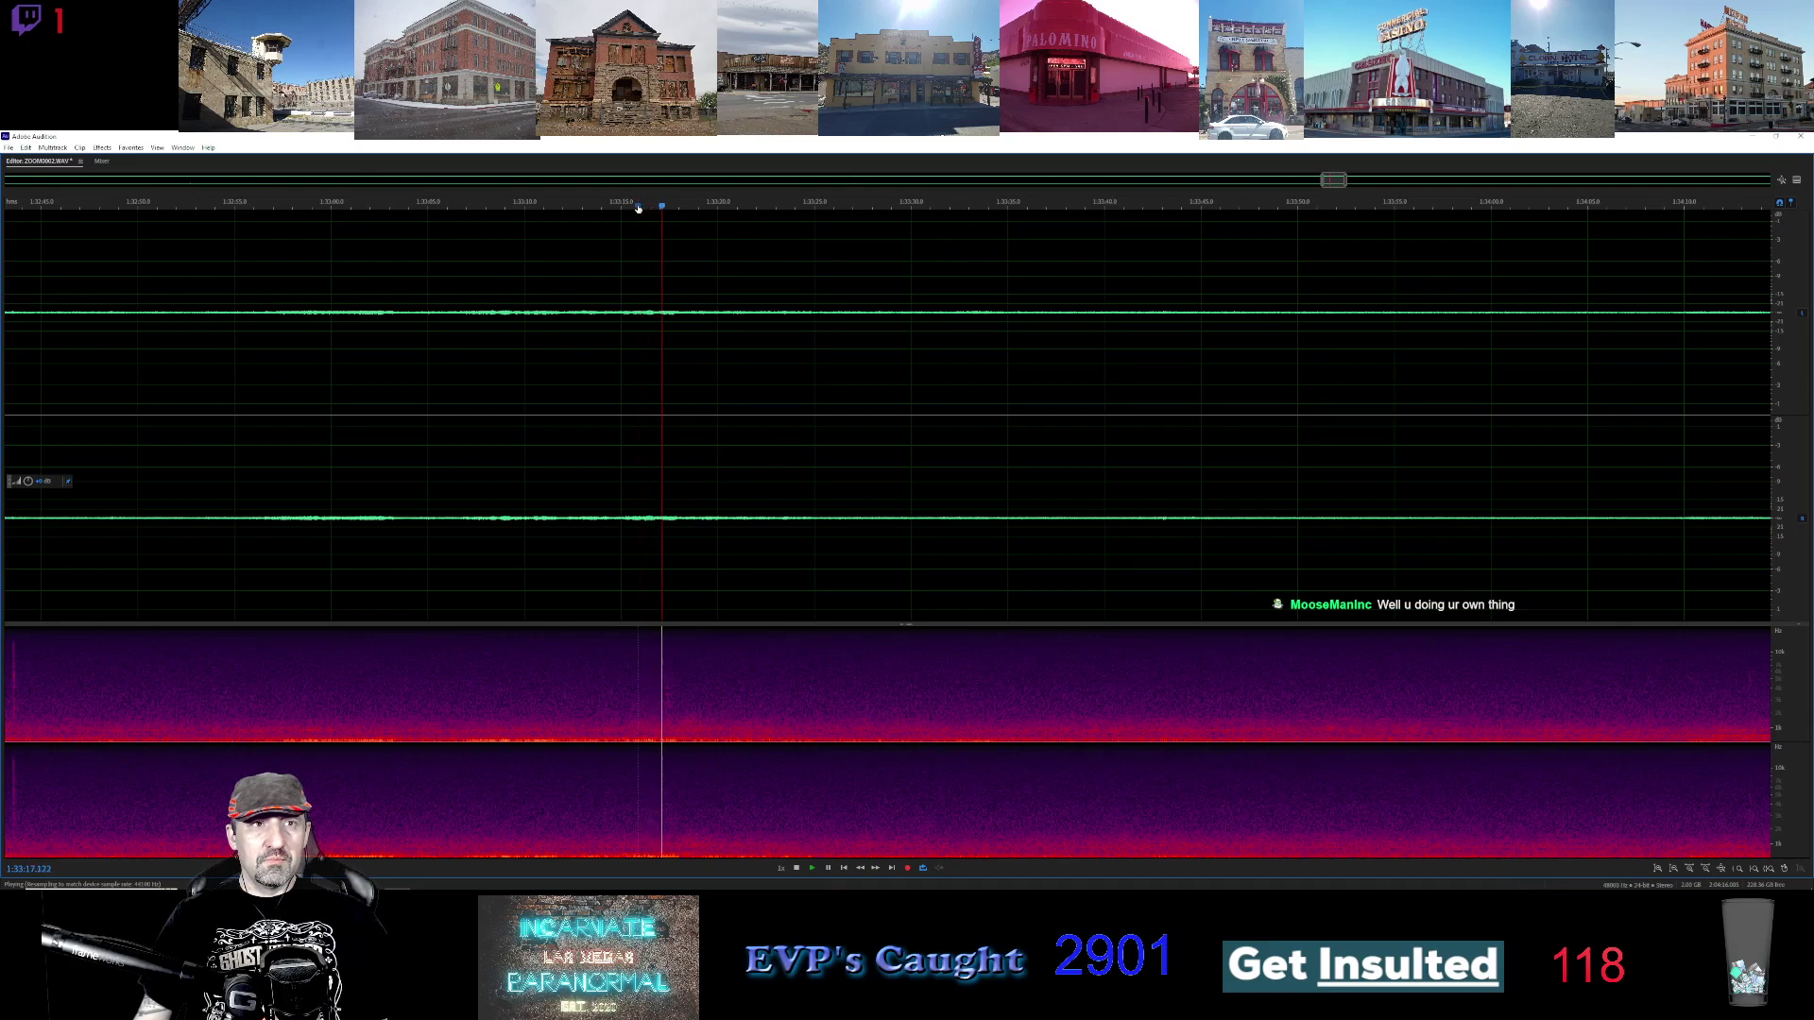
pyautogui.click(639, 208)
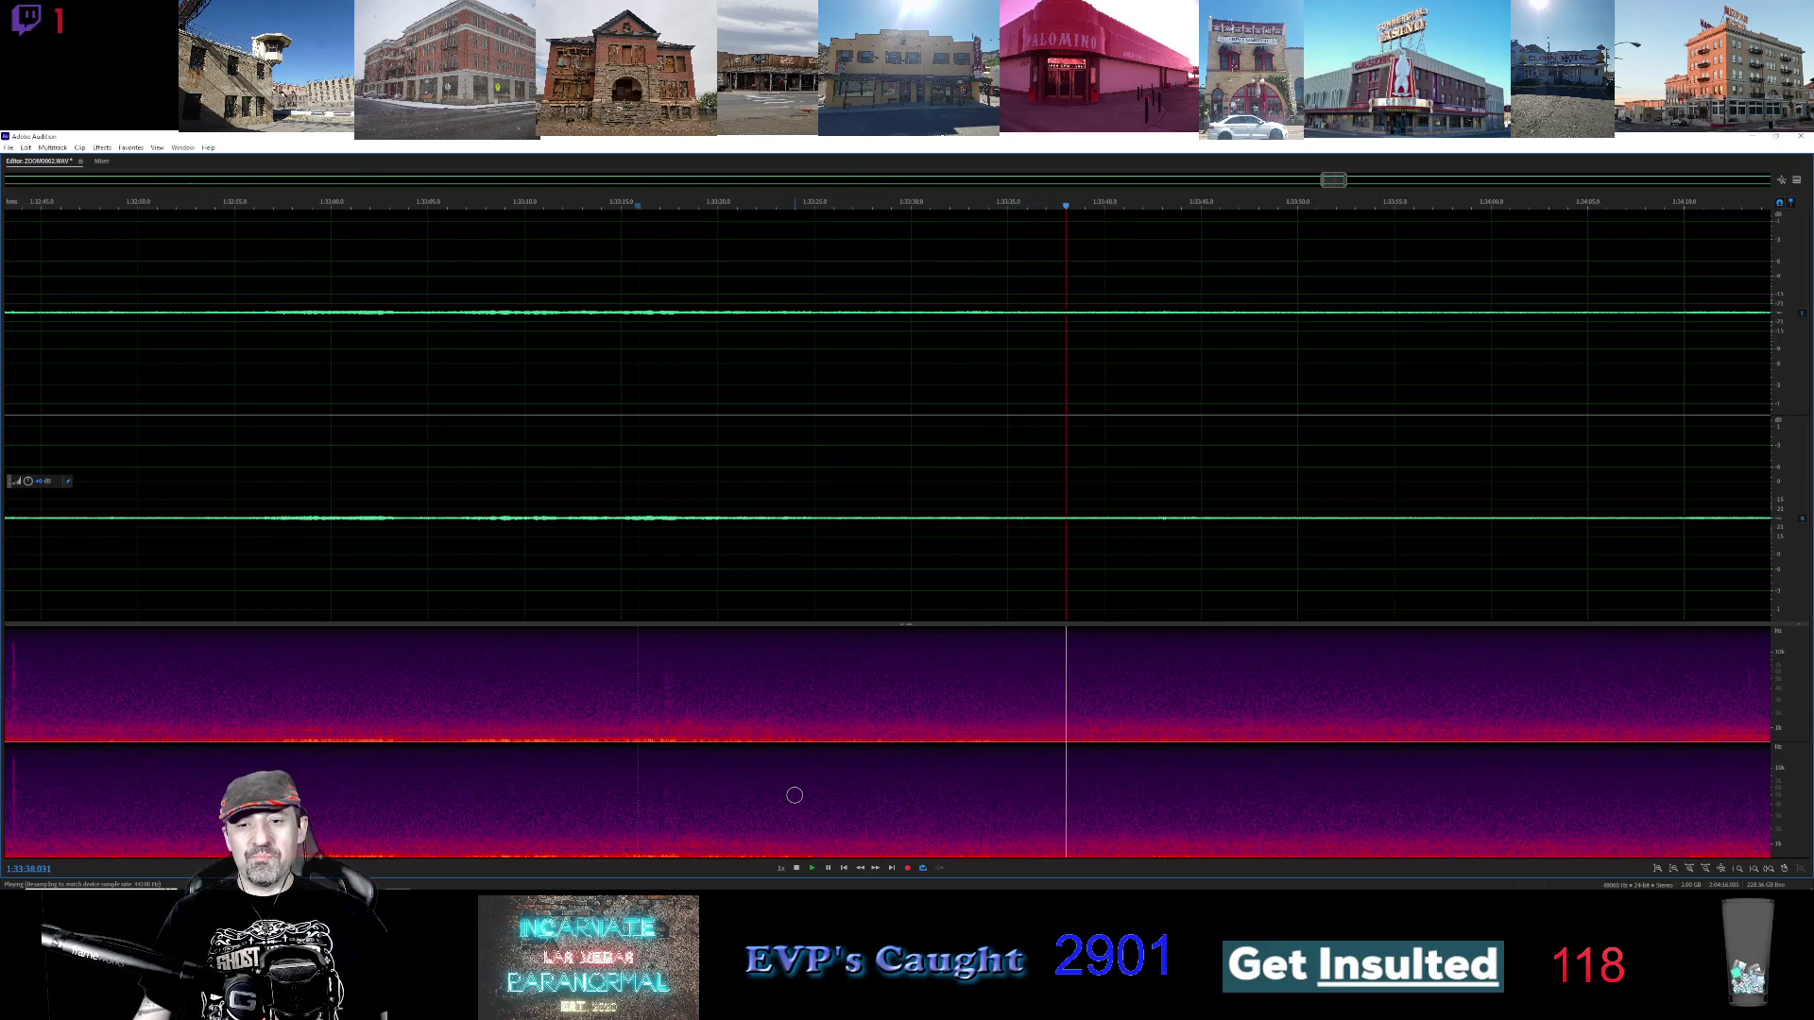
# Continue through the recording, listening from about 1:34:17, 1:34:50 and 1:36:10
pyautogui.moveTo(1329, 179); pyautogui.dragTo(1342, 182)
pyautogui.click(738, 204)
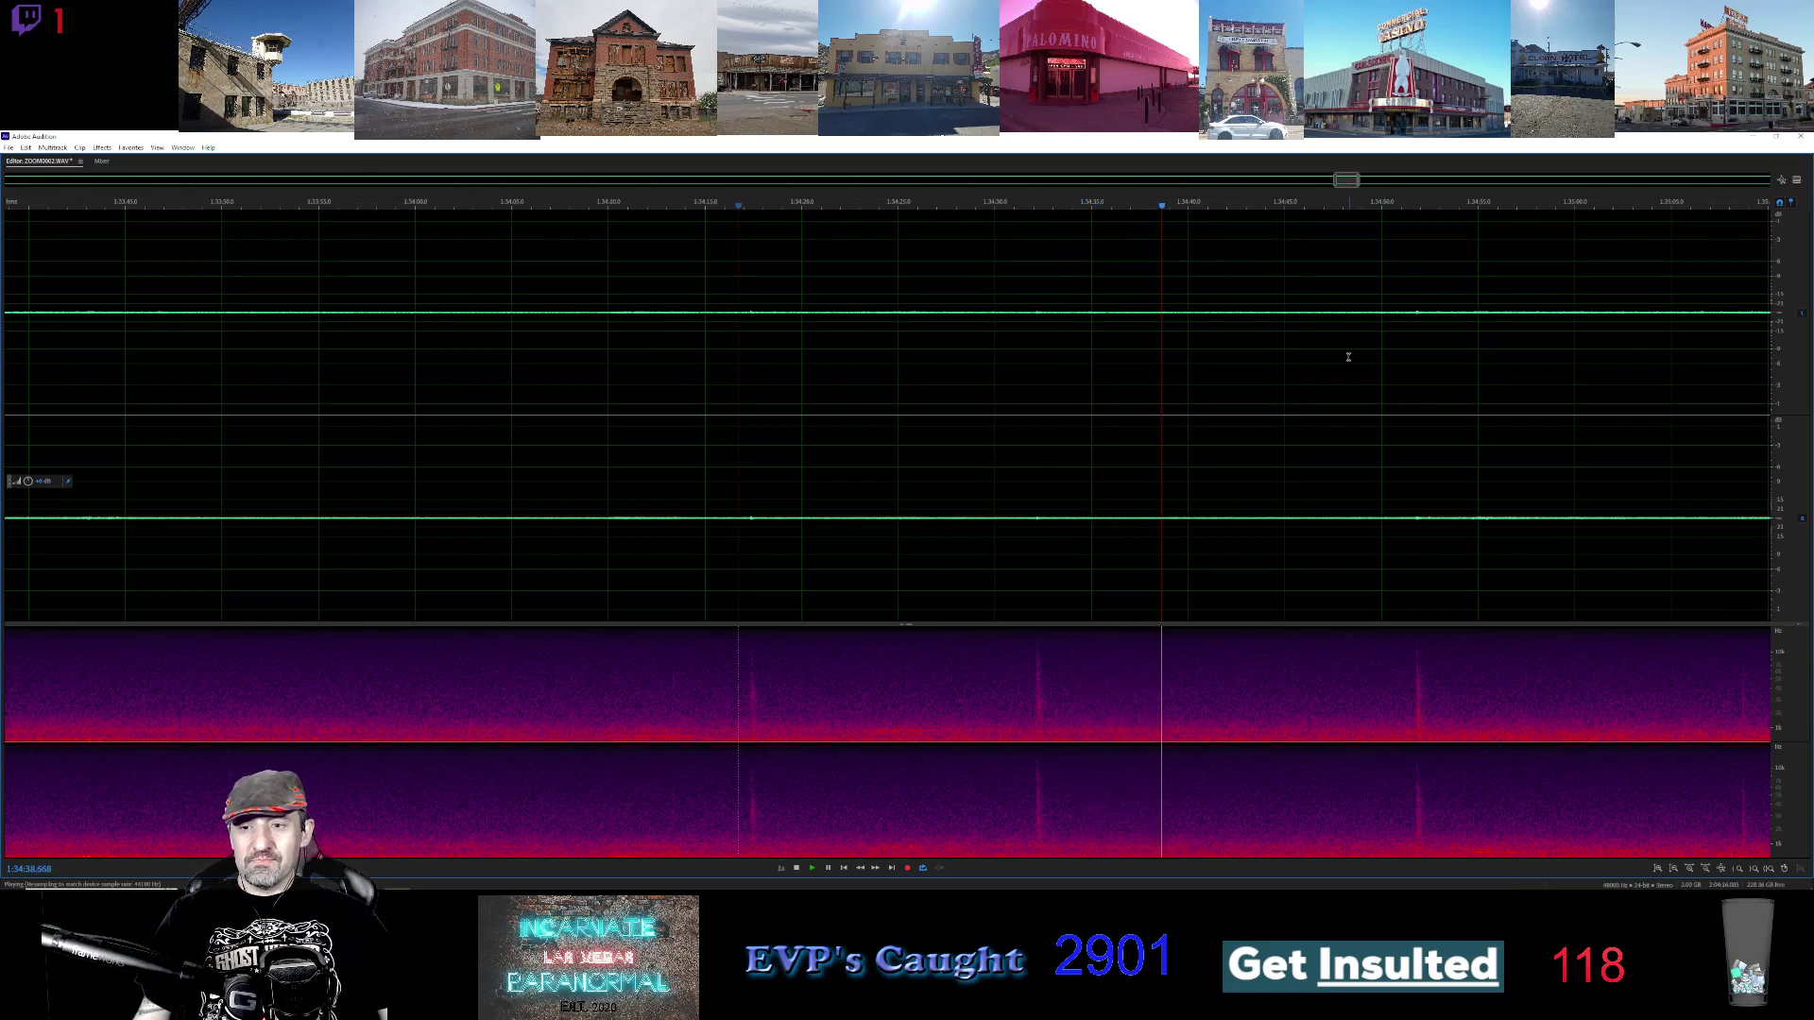
pyautogui.click(1386, 212)
pyautogui.moveTo(1346, 181); pyautogui.dragTo(1372, 183)
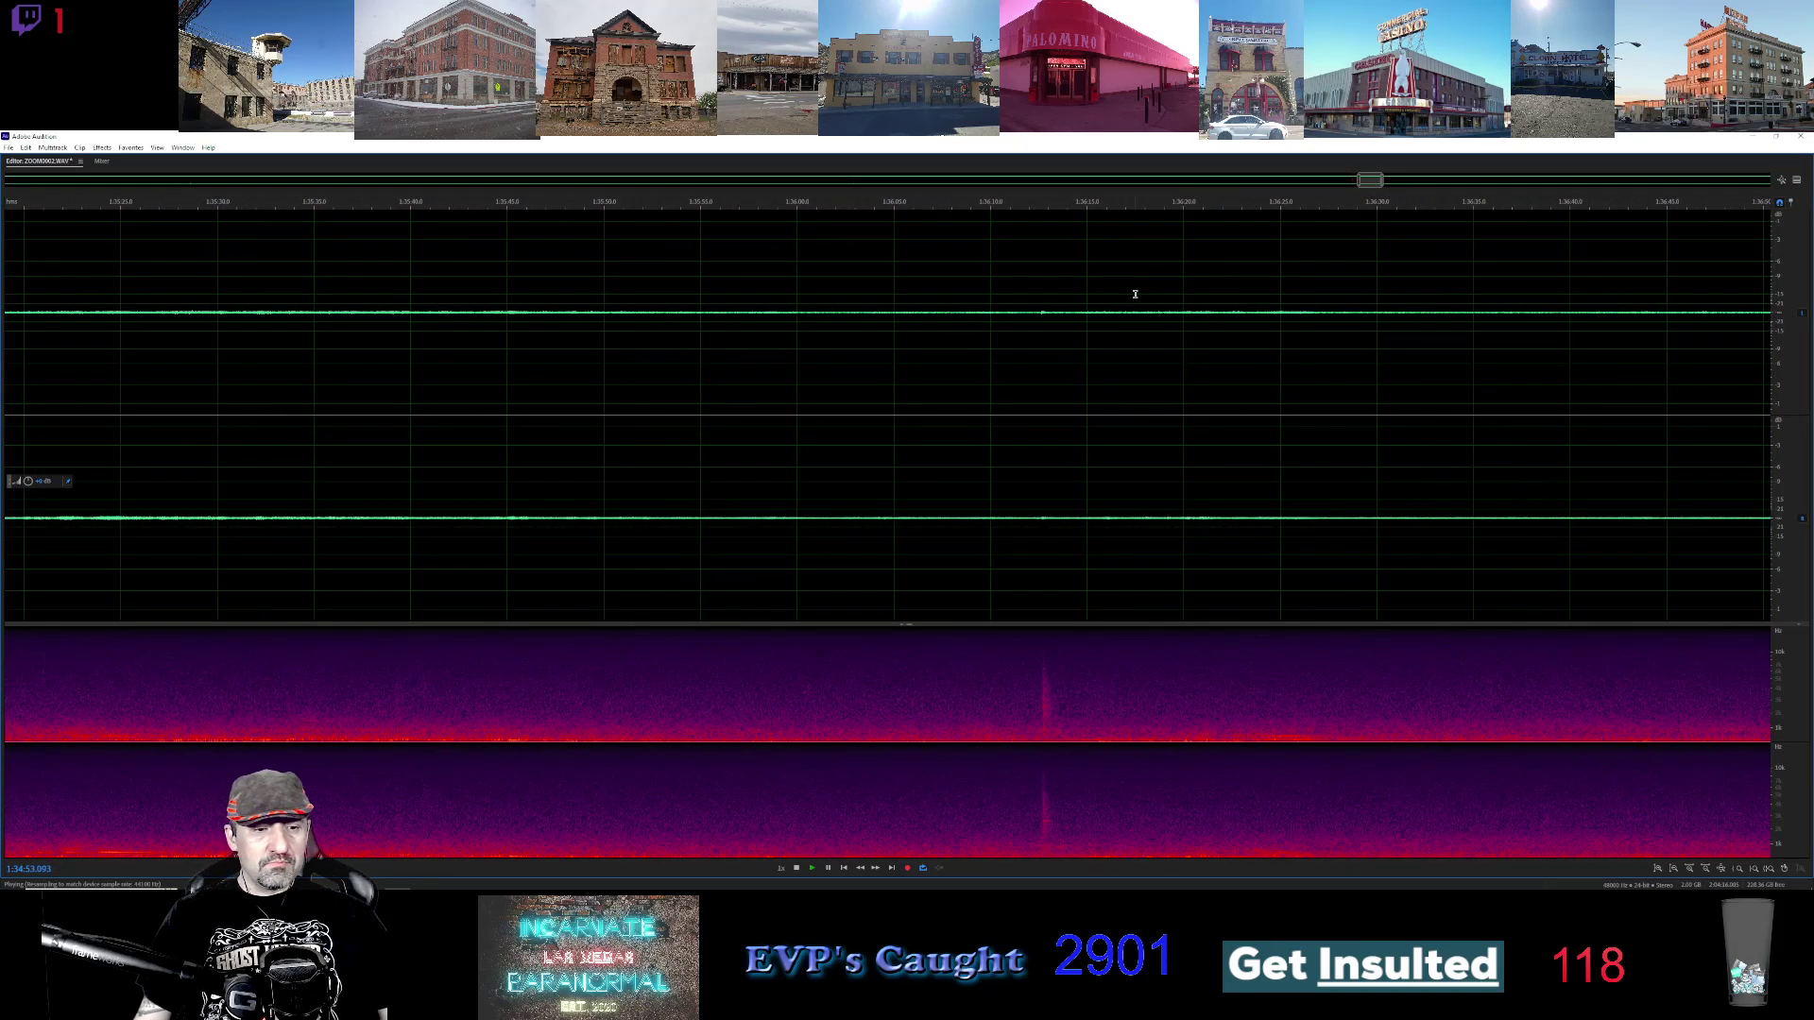
pyautogui.click(1004, 209)
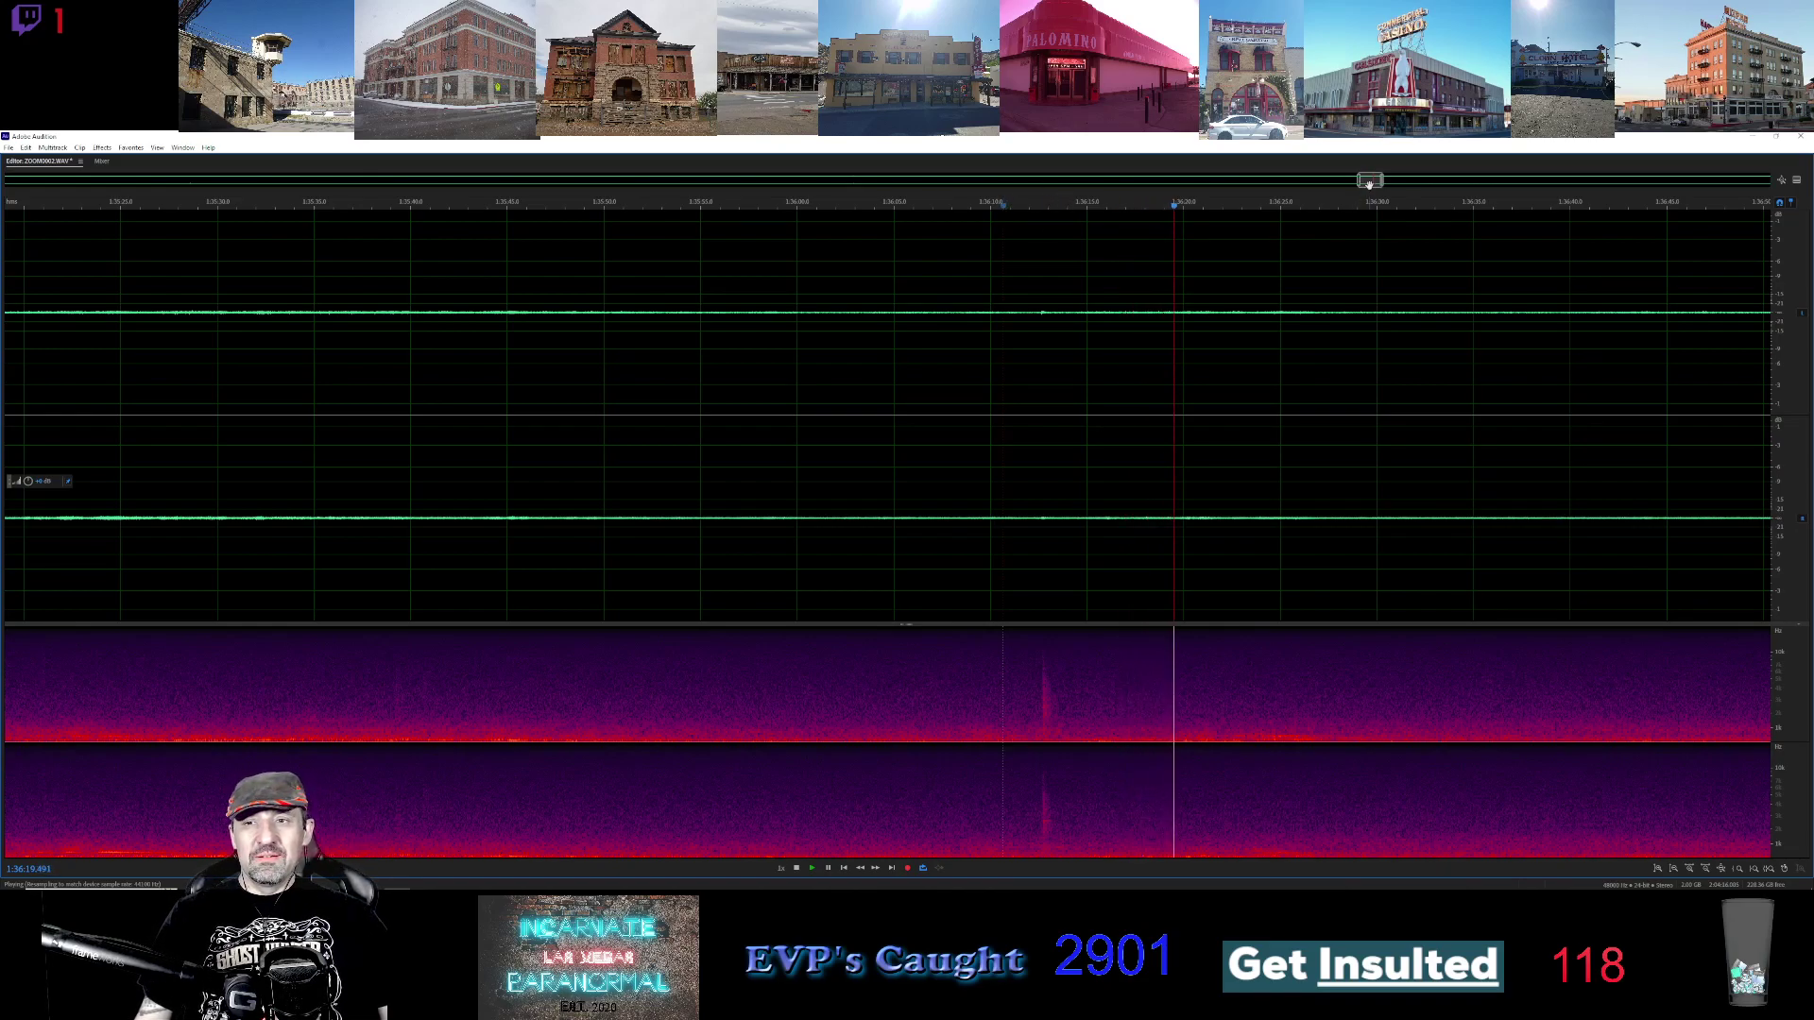
# Listen to the next stretch just before each spike, from about 1:37:03, 1:37:25 and 1:38:10
pyautogui.moveTo(1370, 180); pyautogui.dragTo(1393, 180)
pyautogui.click(209, 207)
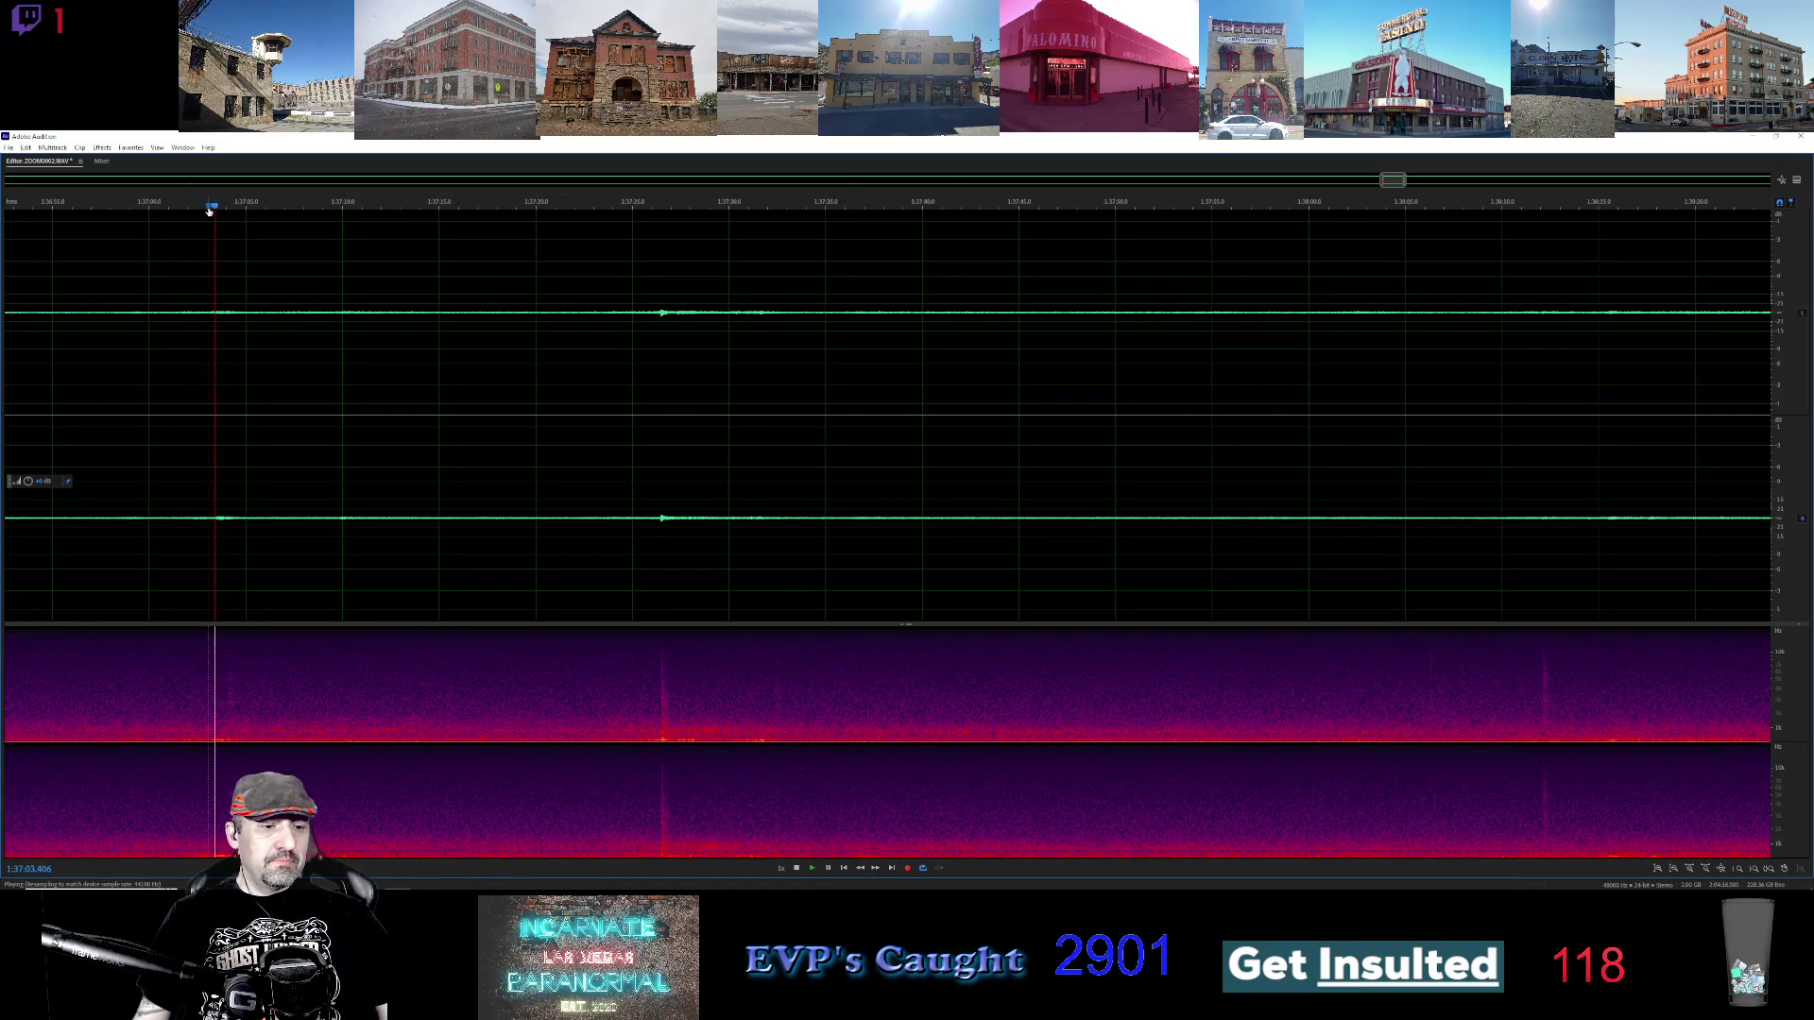
pyautogui.click(637, 207)
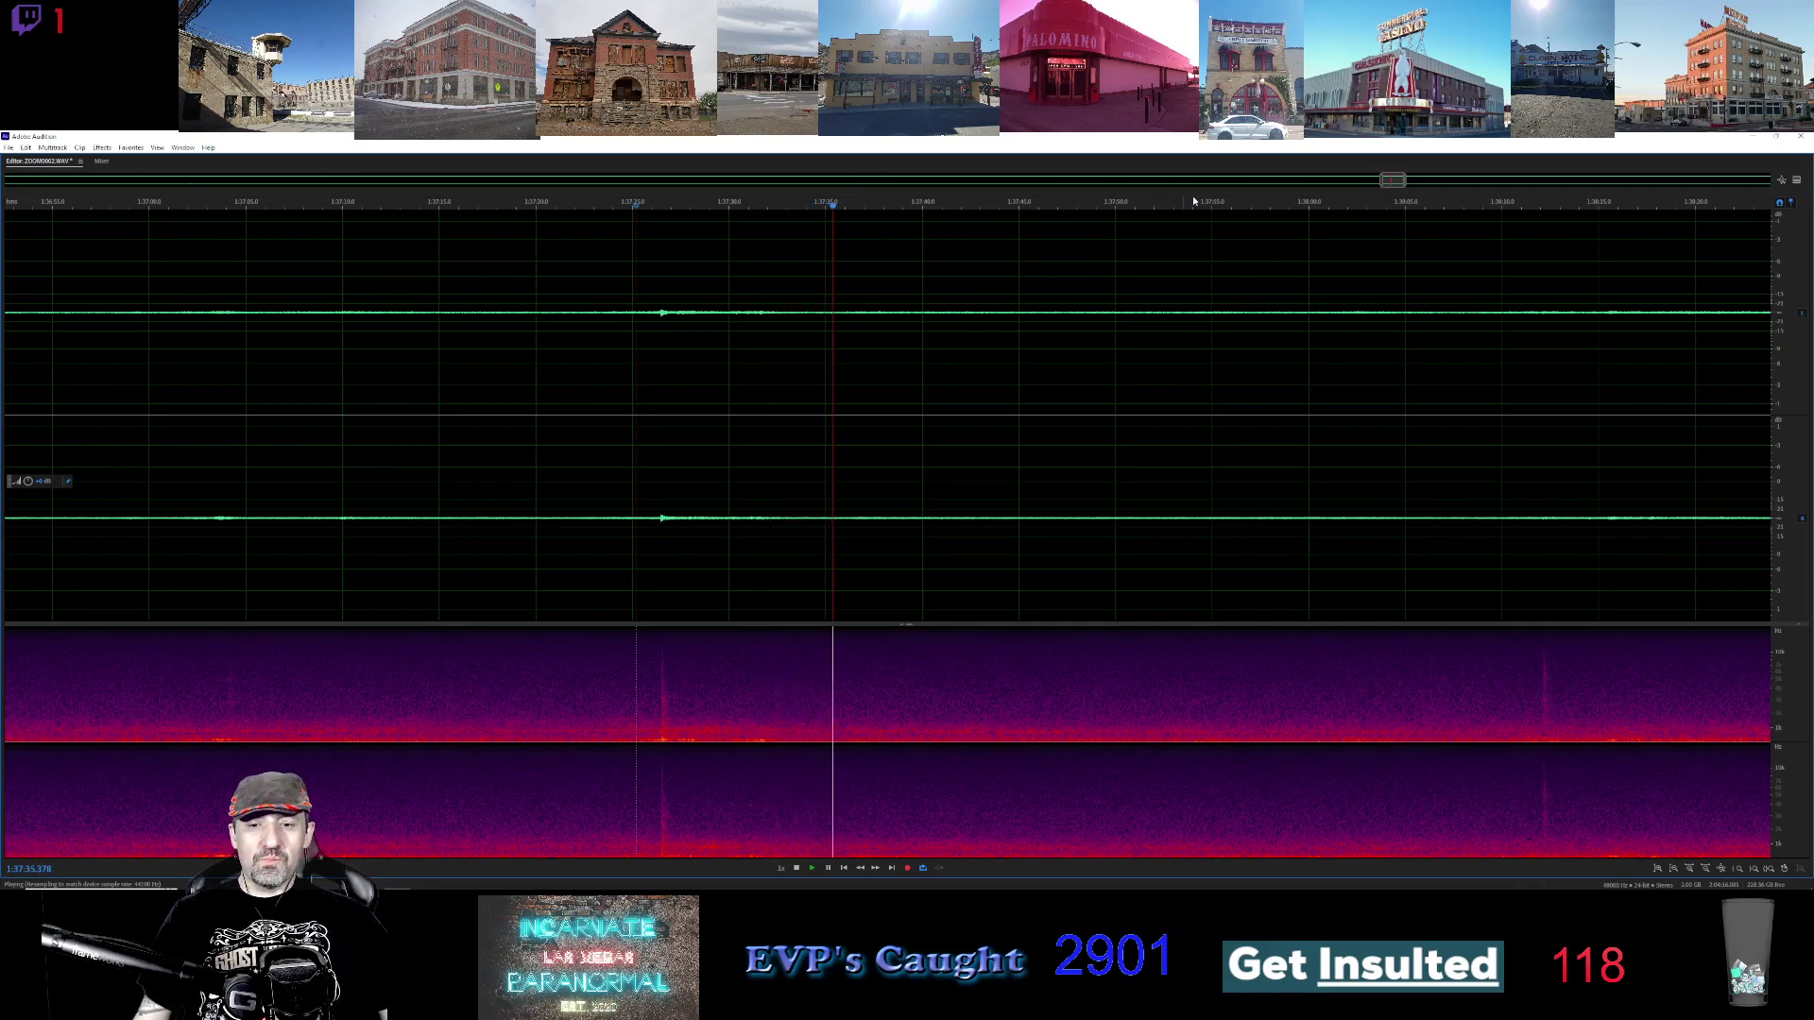
pyautogui.click(1502, 211)
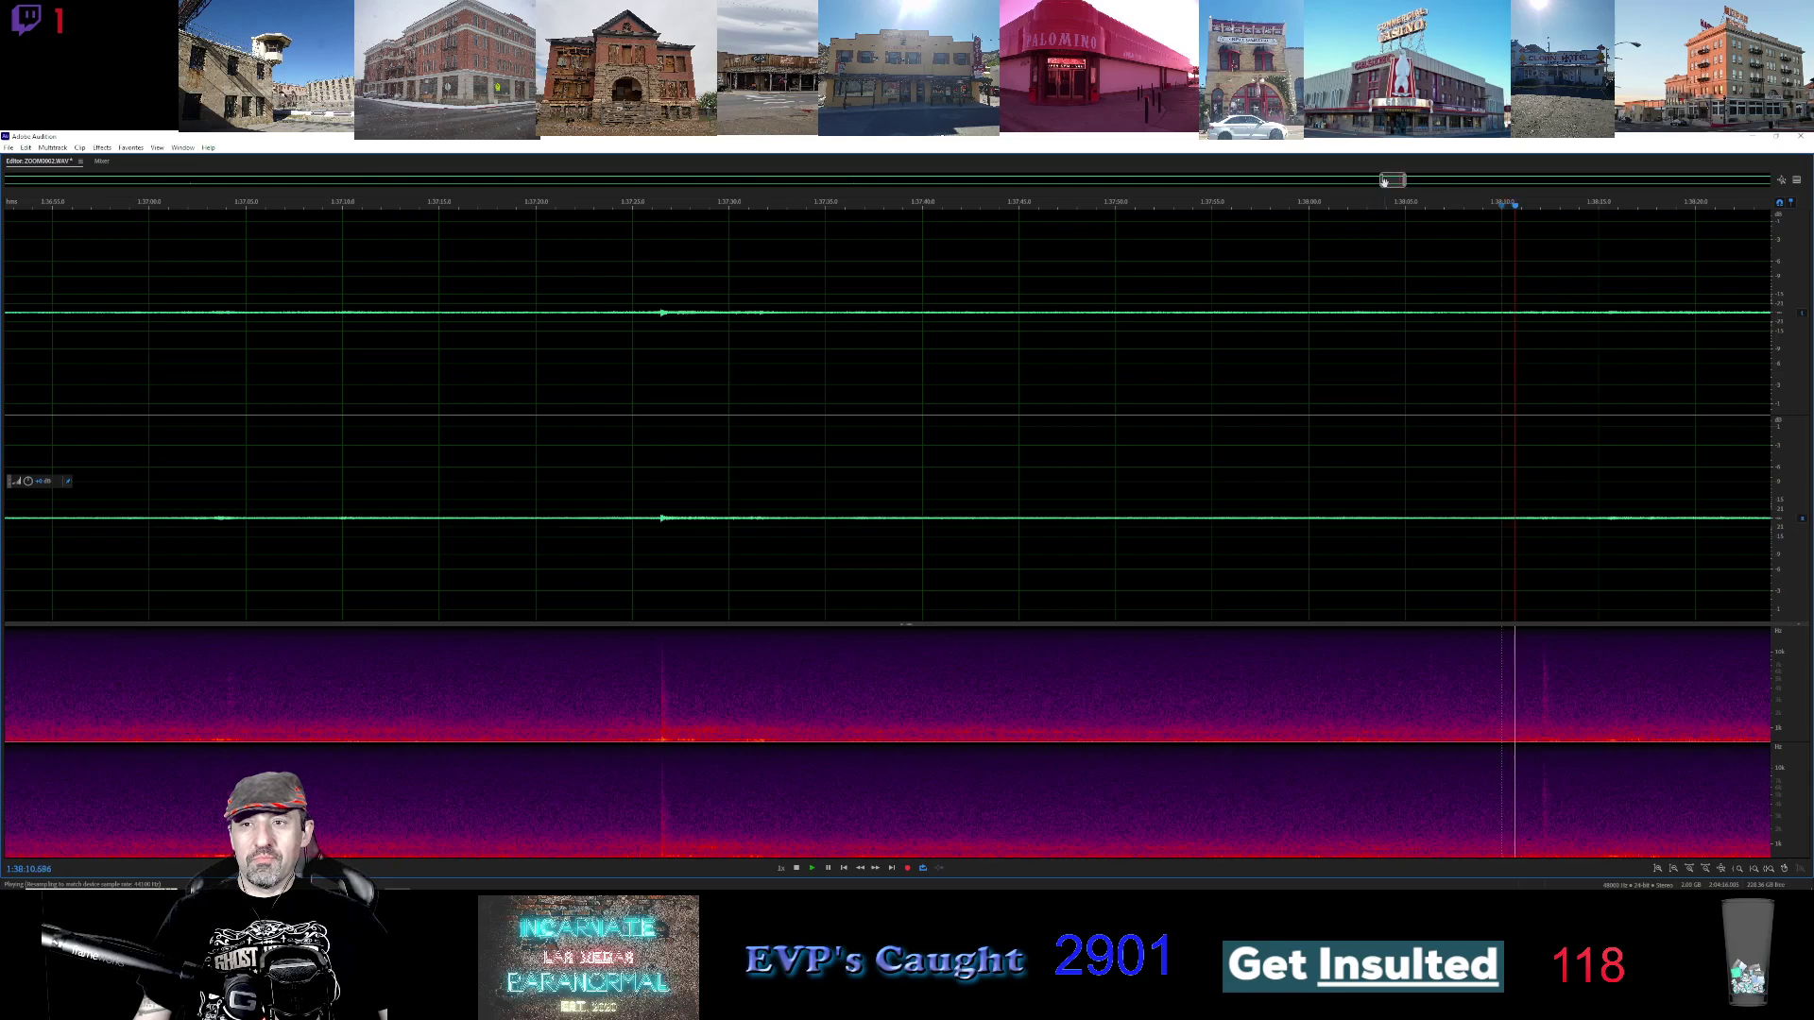
# Skip forward and listen from about 1:39:40, 1:40:52 and 1:41:09
pyautogui.moveTo(1386, 180); pyautogui.dragTo(1414, 183)
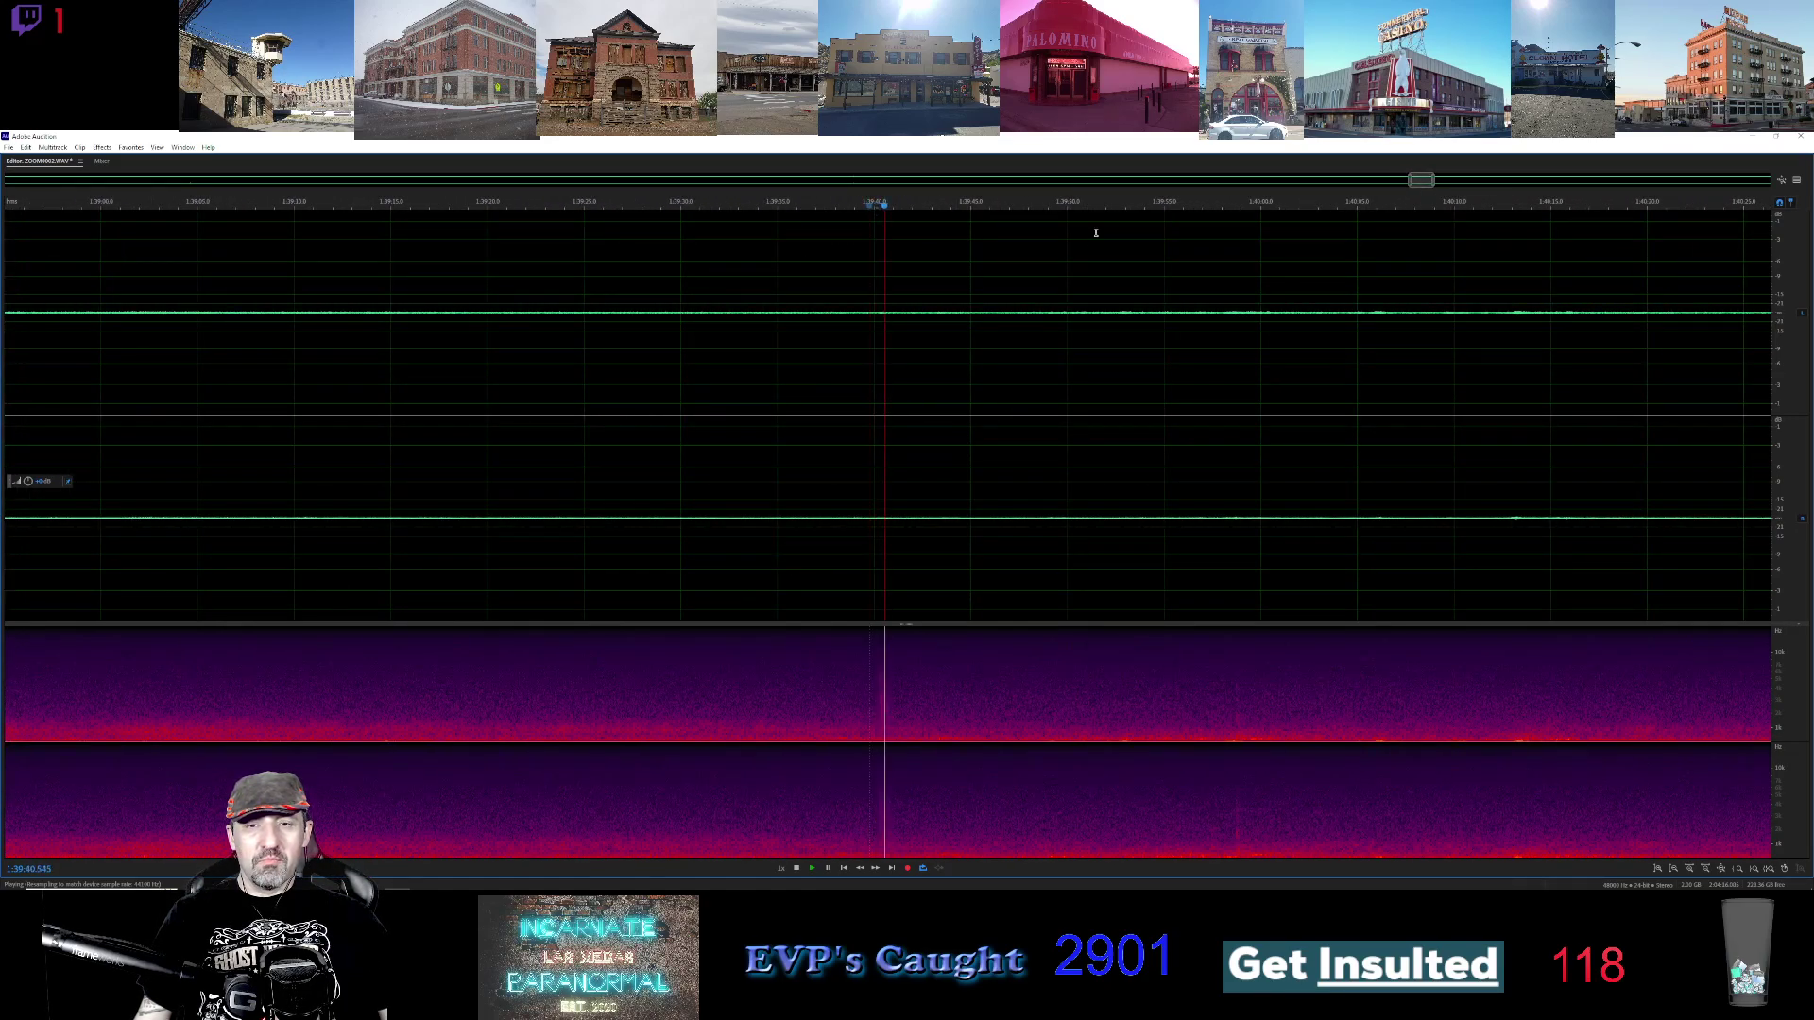
pyautogui.moveTo(1421, 182); pyautogui.dragTo(1433, 181)
pyautogui.click(977, 205)
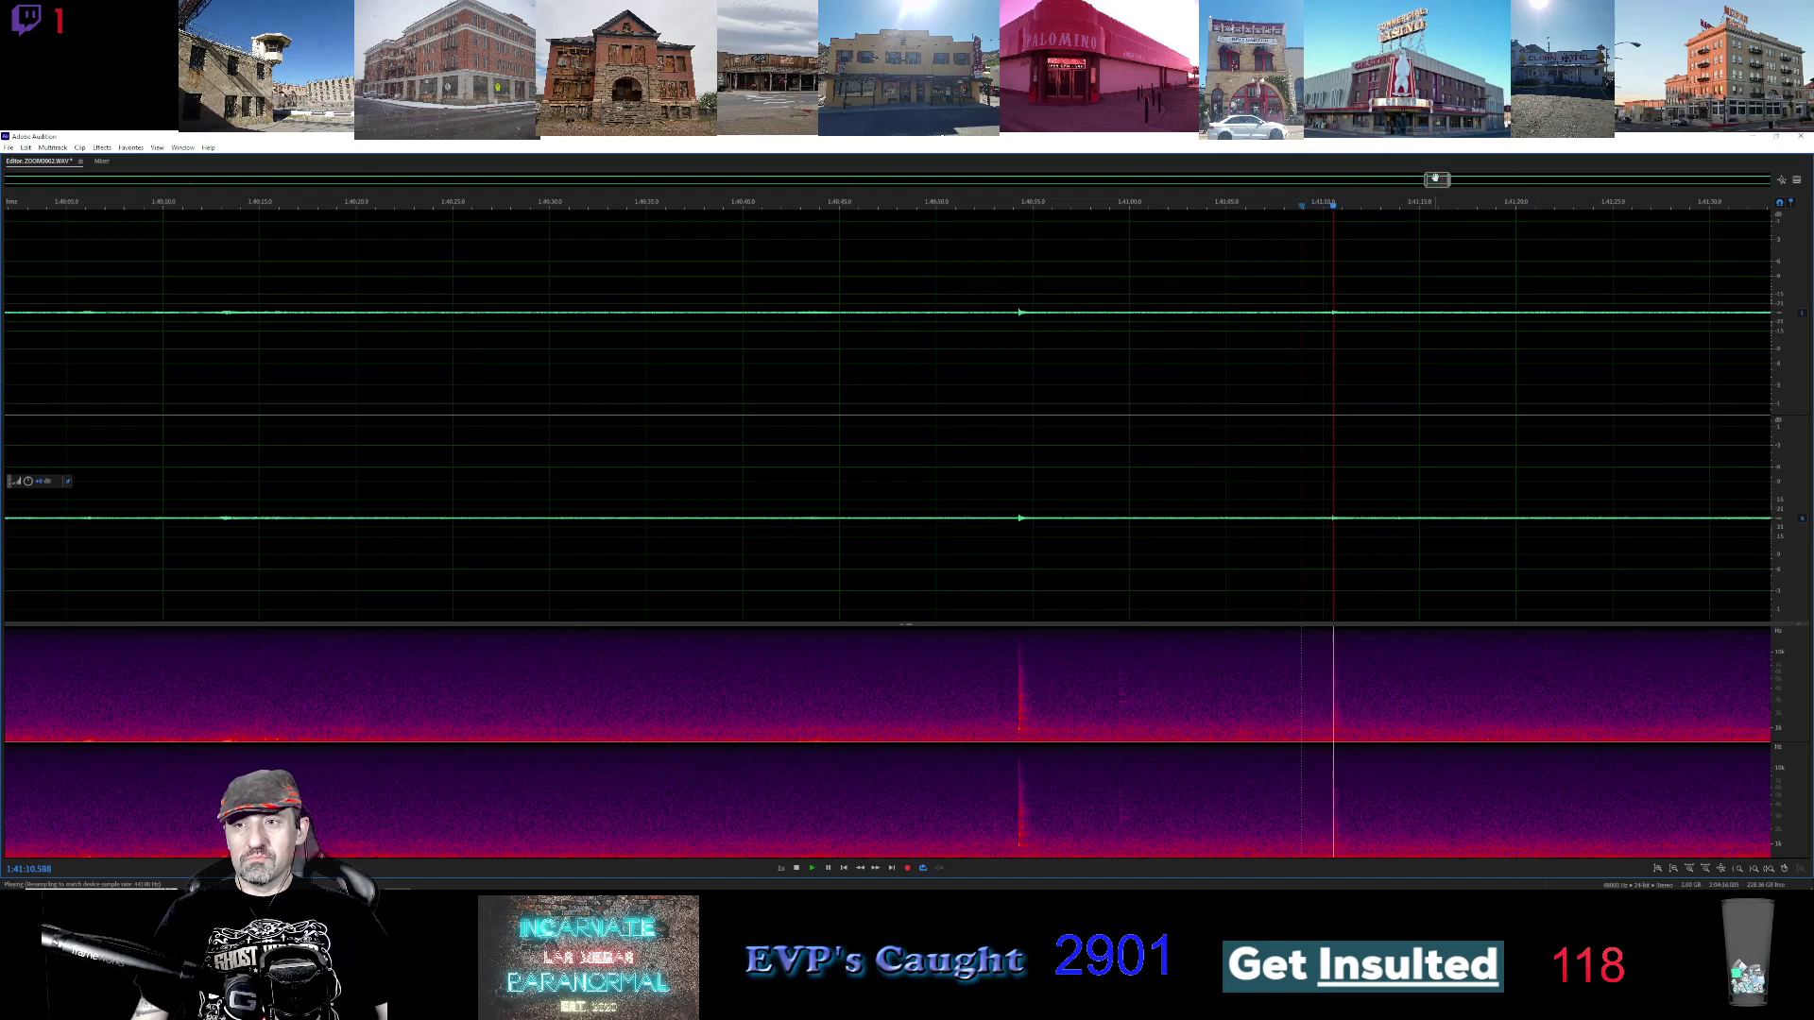
# Advance to the following noises and listen from about 1:42:14, 1:42:47 and 1:44:02
pyautogui.moveTo(1437, 180); pyautogui.dragTo(1460, 180)
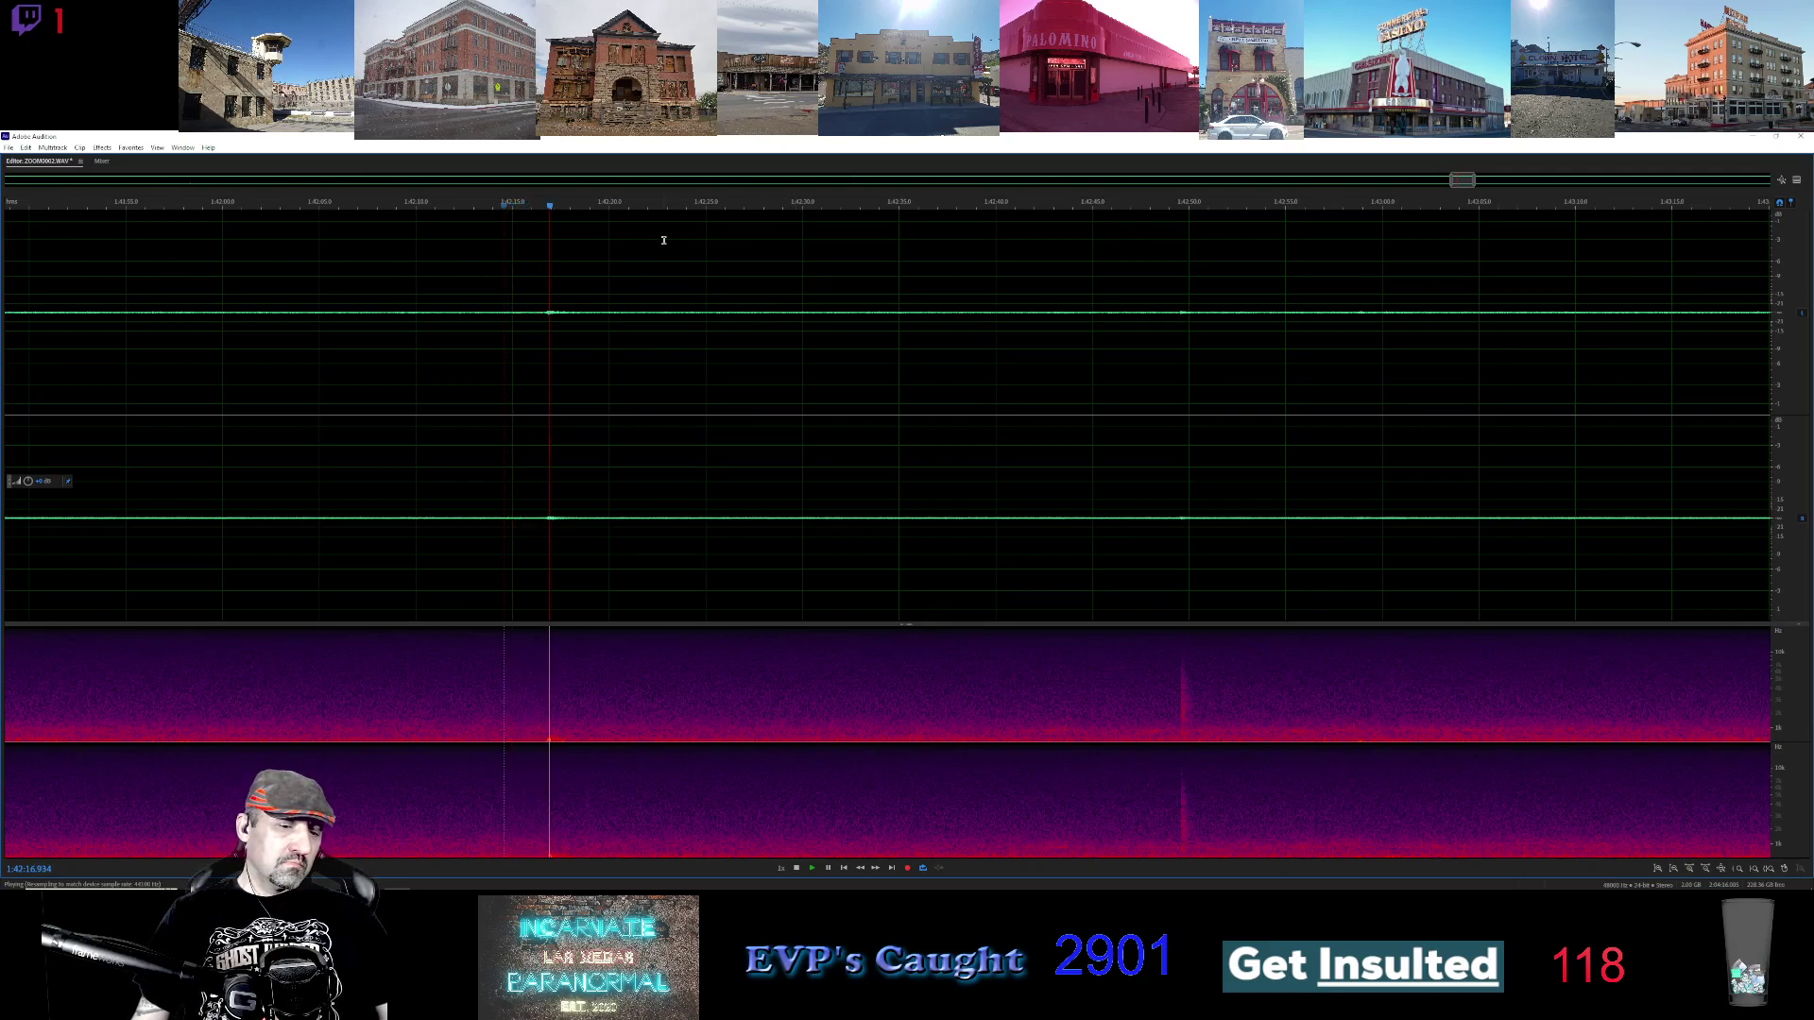
pyautogui.click(1132, 204)
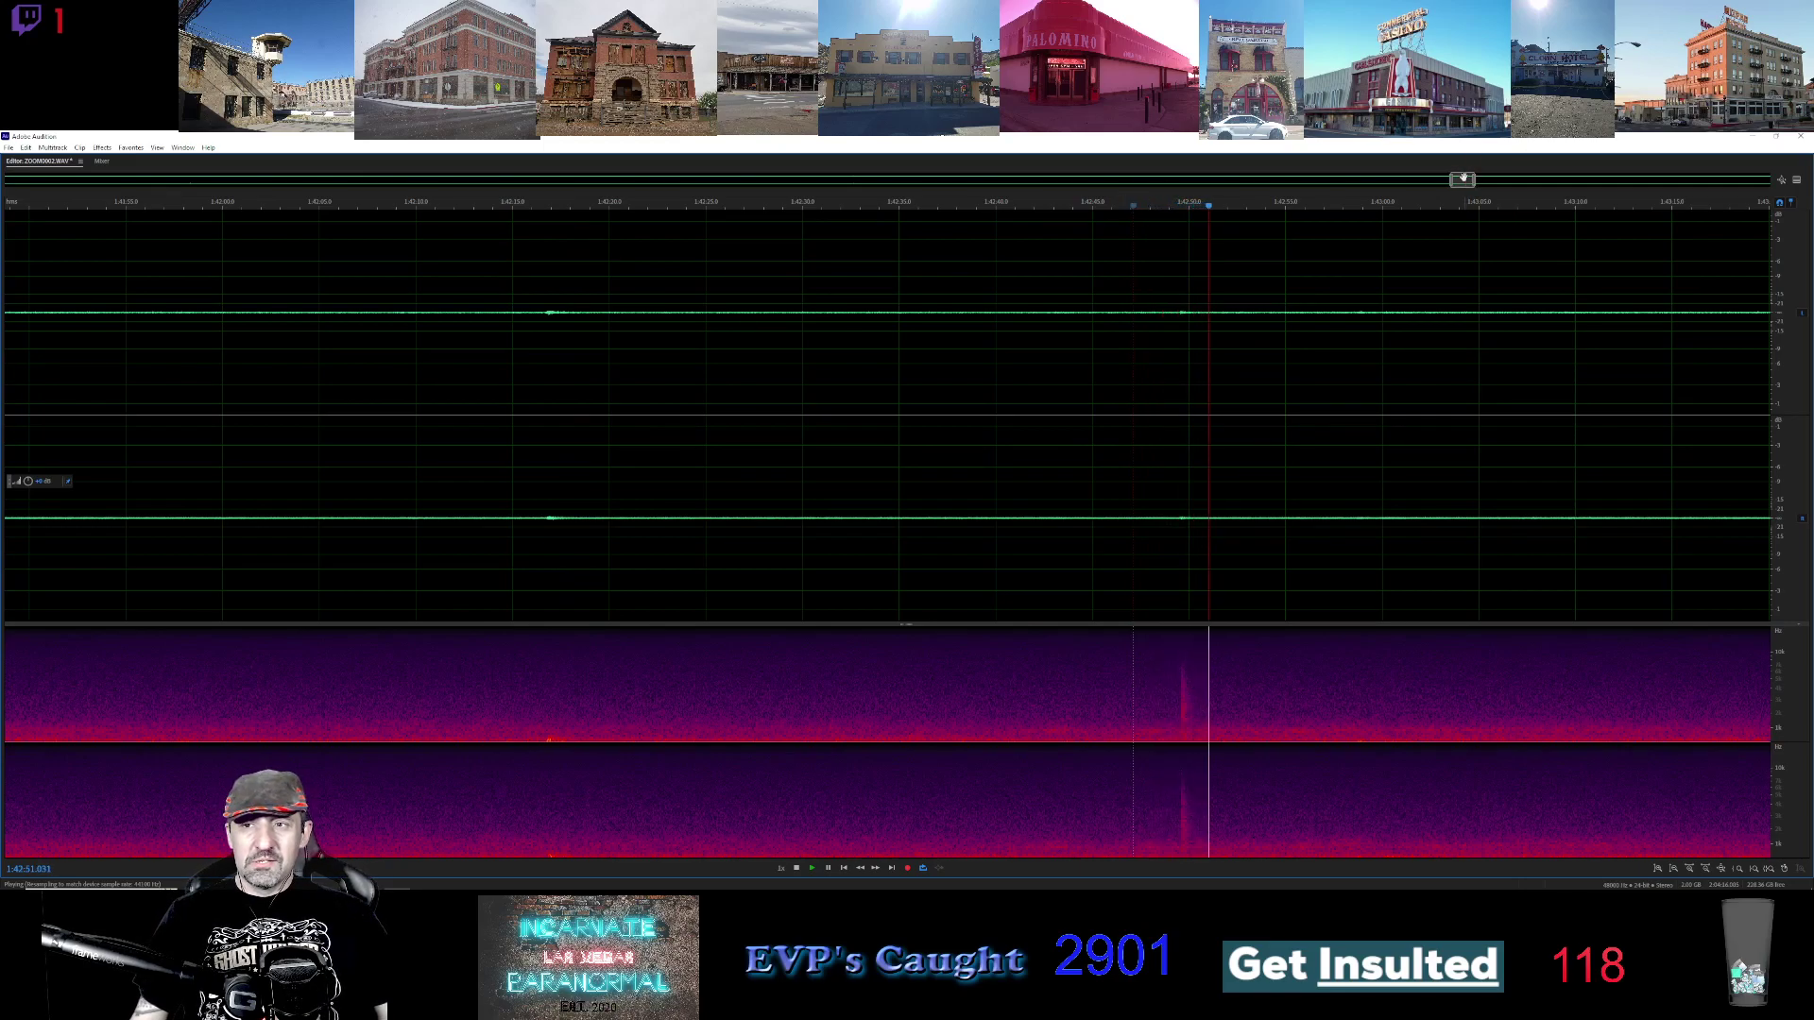
pyautogui.moveTo(1460, 179); pyautogui.dragTo(1481, 180)
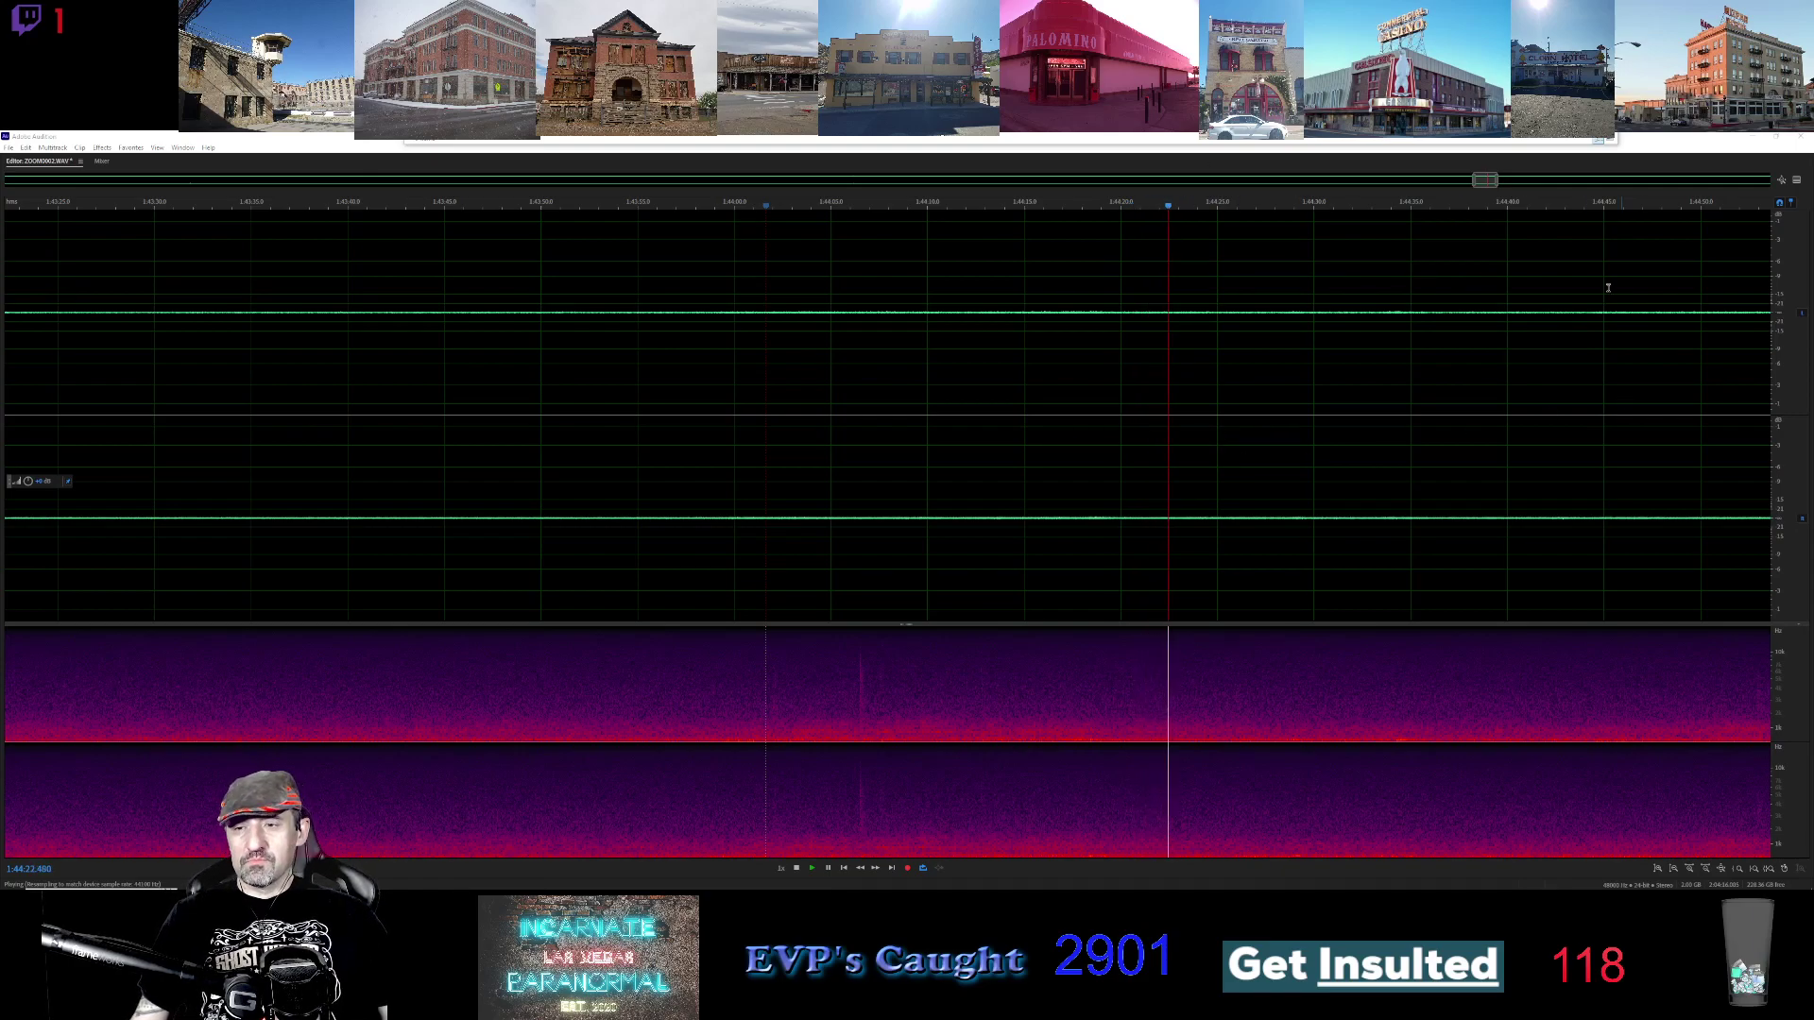
pyautogui.hscroll(-5, 888, 415)
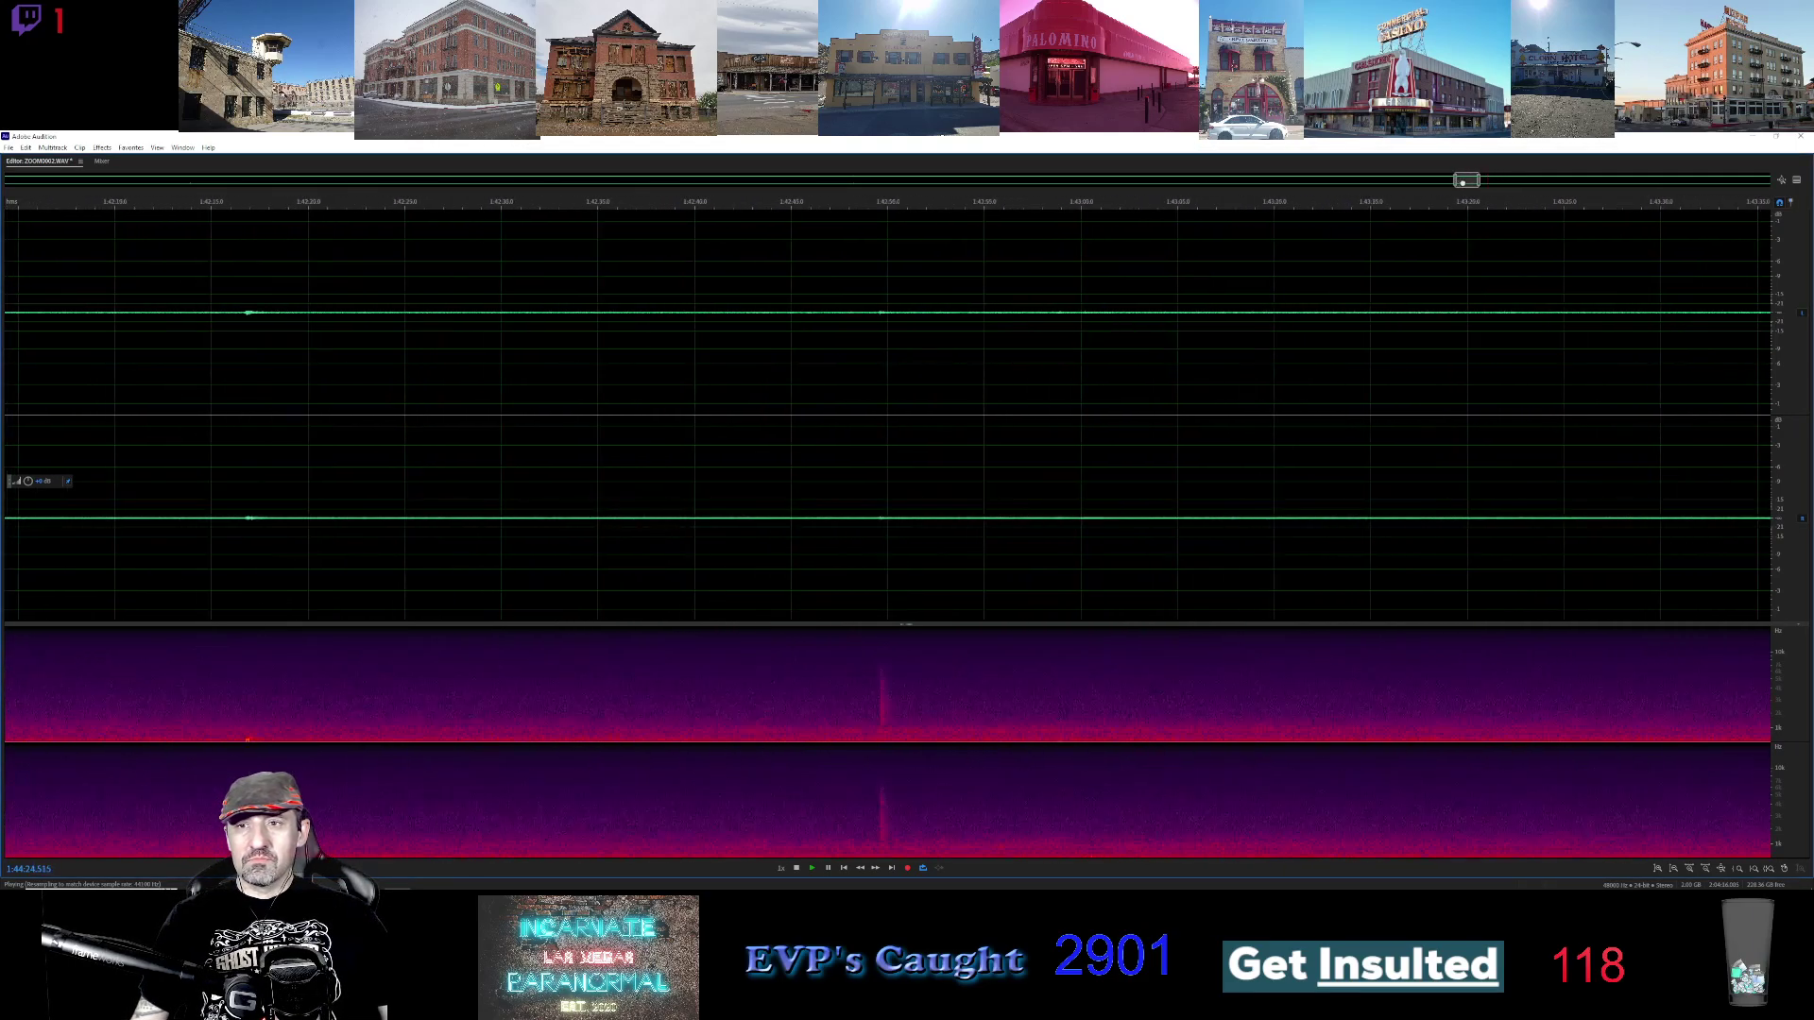
# Listen from about 1:46:01, then replay the lead-up to the 1:46:20 spike from about 1:46:18, 1:46:14 and 1:46:12
pyautogui.moveTo(1468, 182); pyautogui.dragTo(1506, 182)
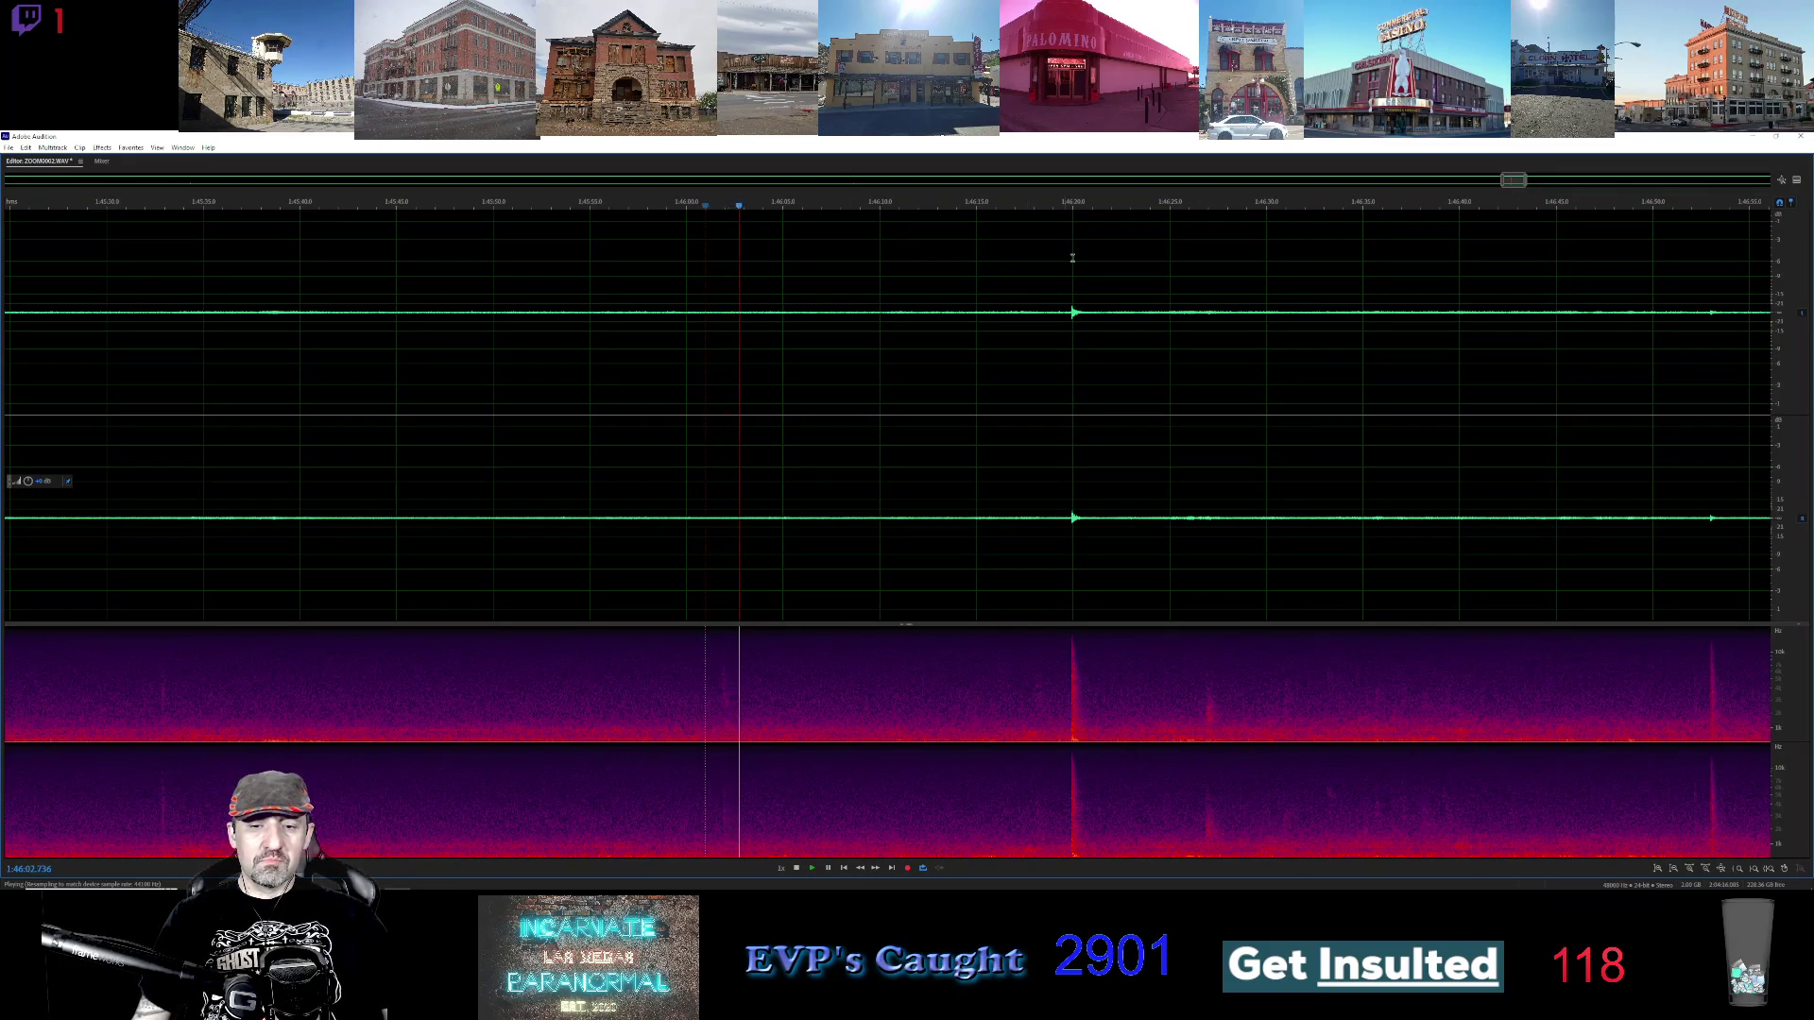
pyautogui.click(1030, 204)
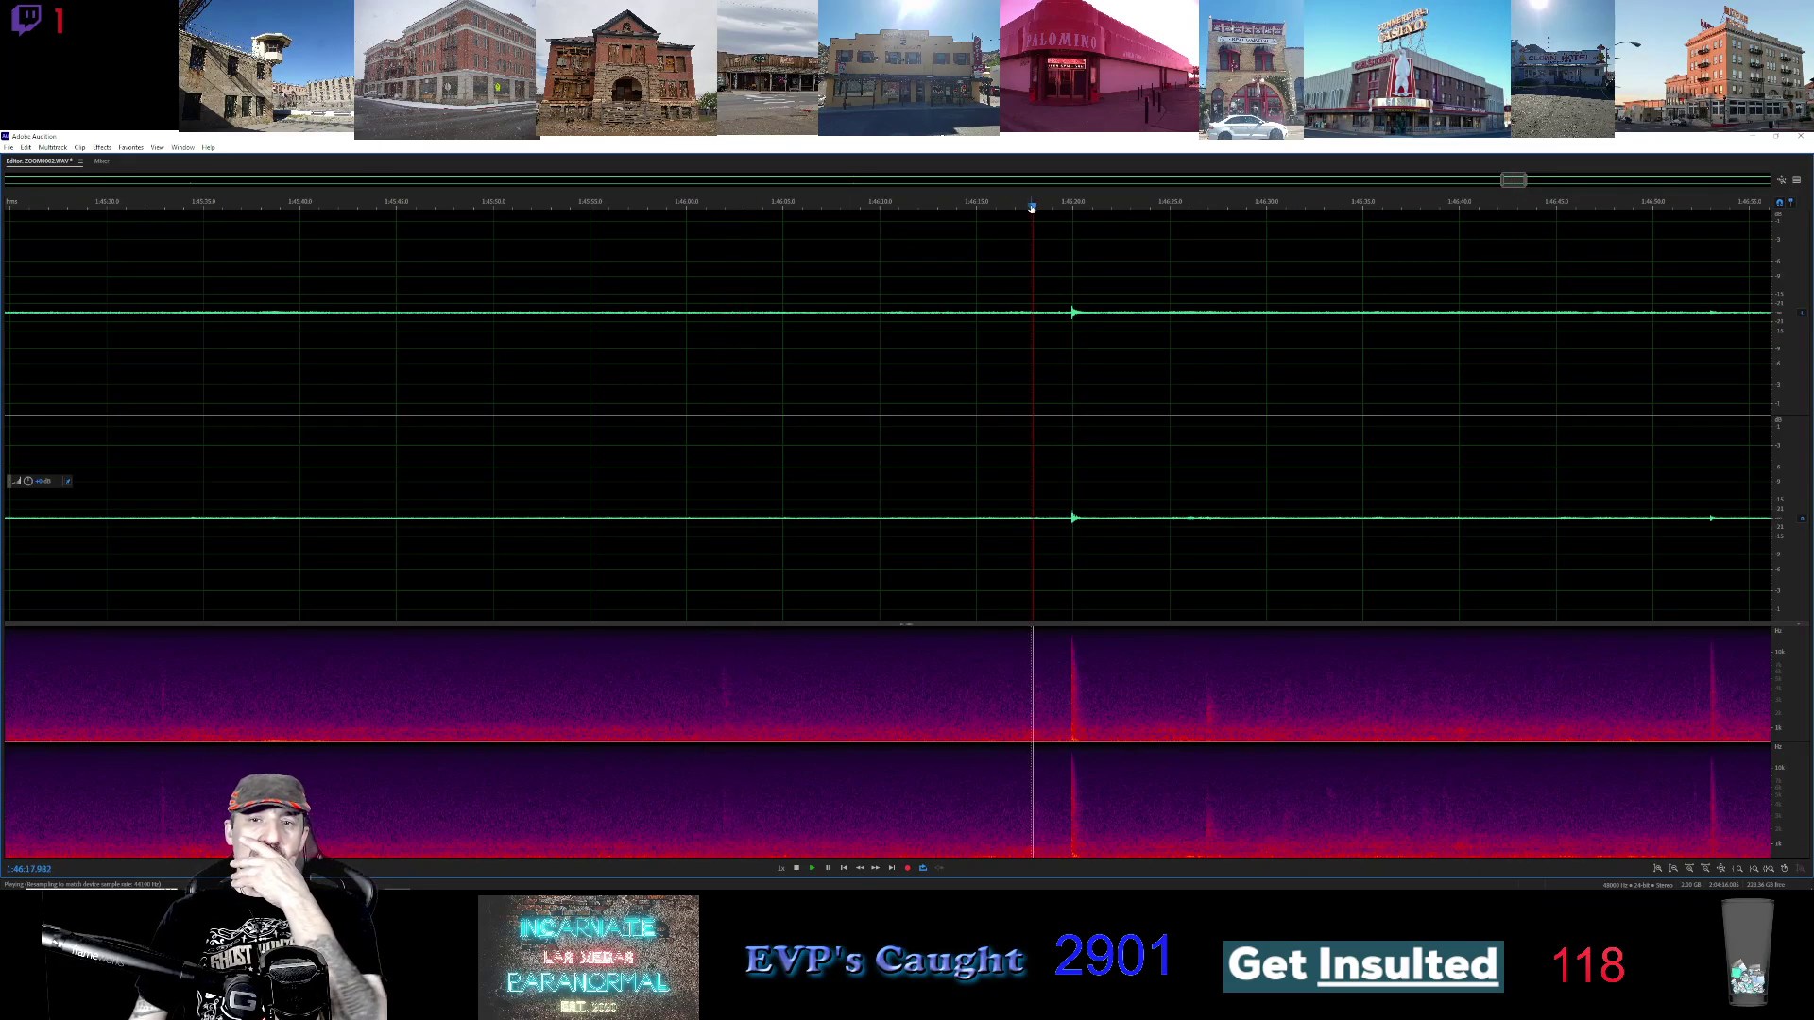
pyautogui.click(965, 204)
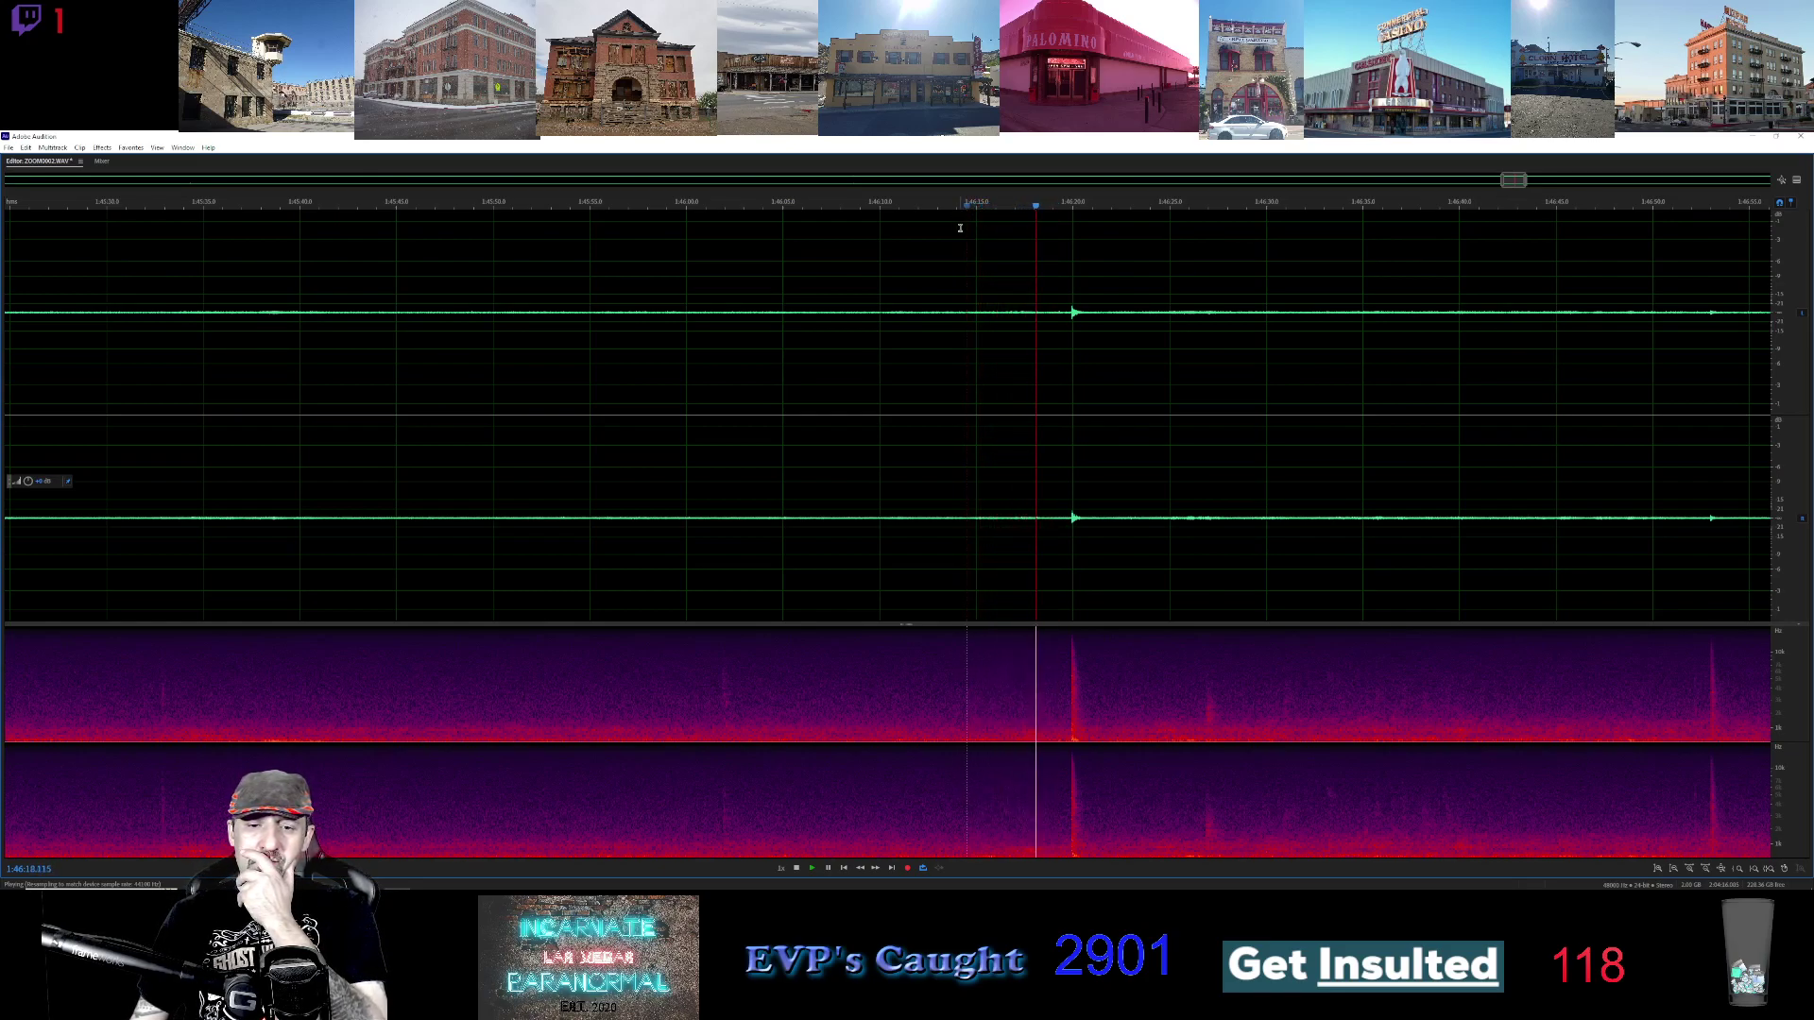
pyautogui.click(912, 204)
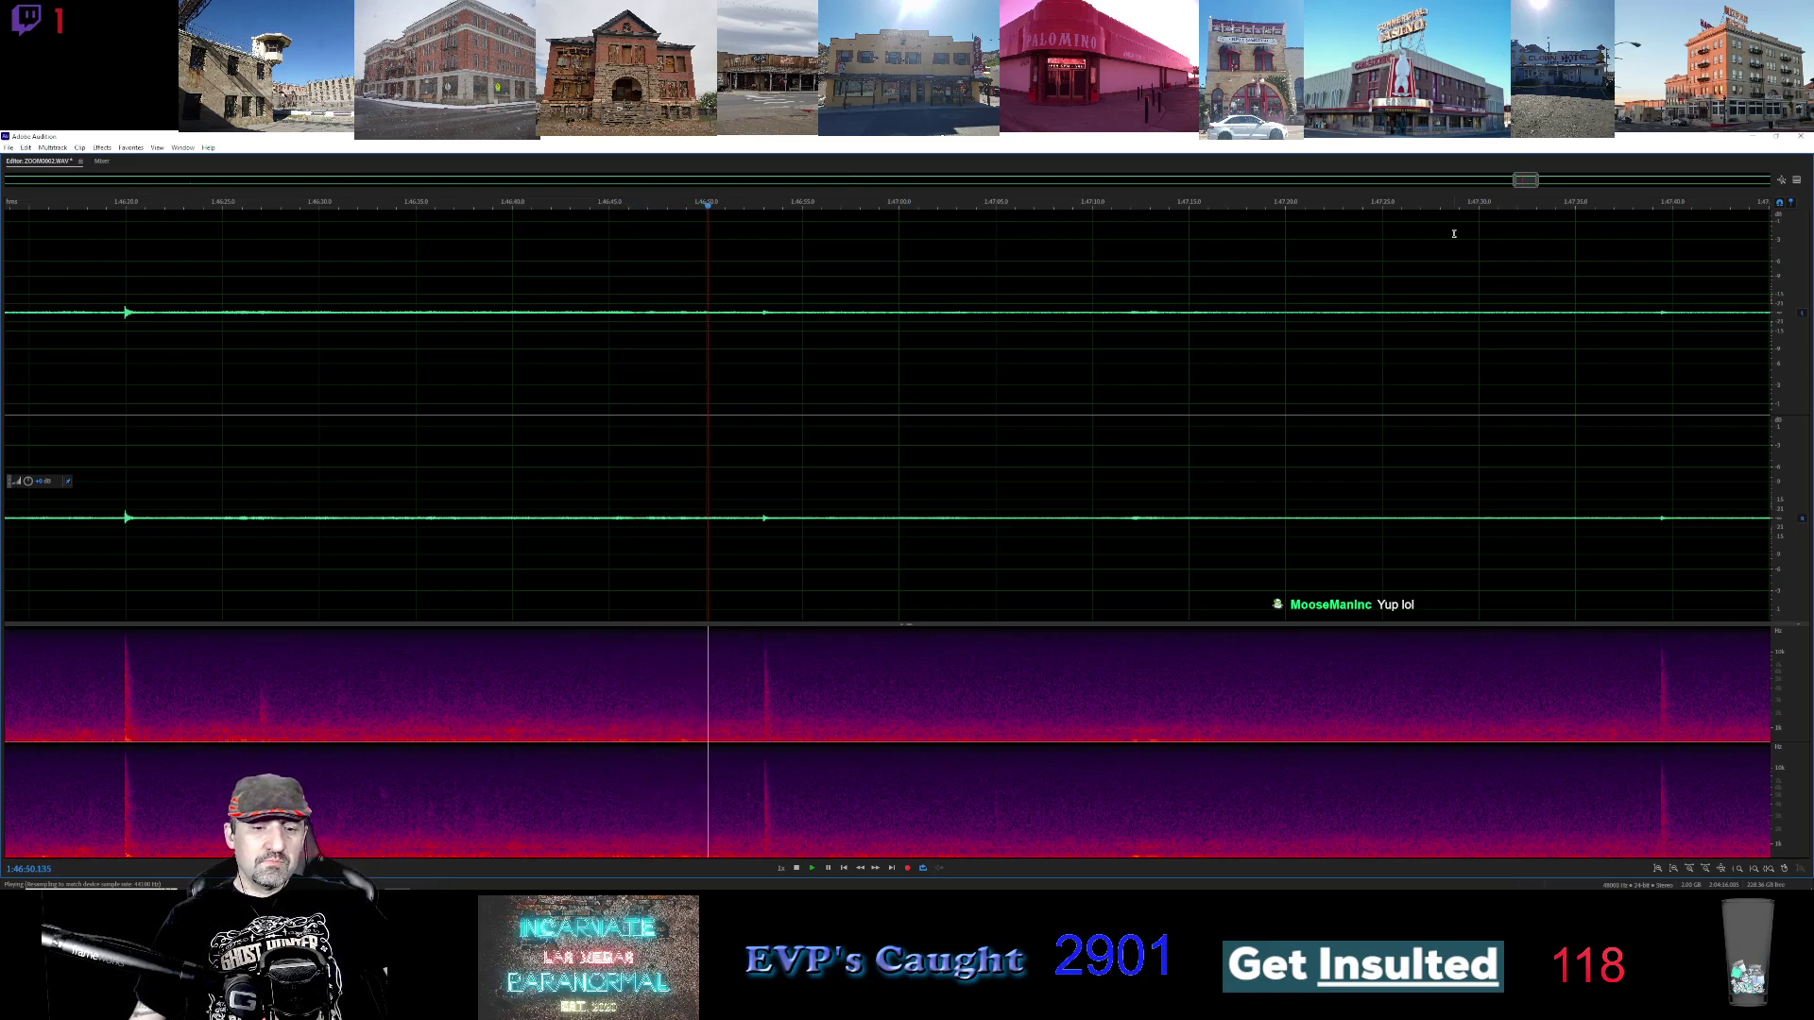
# Skip ahead past 1:47 and listen around the spikes from about 1:48:42, 1:49:19 and 1:51:46
pyautogui.hscroll(5, 1545, 193)
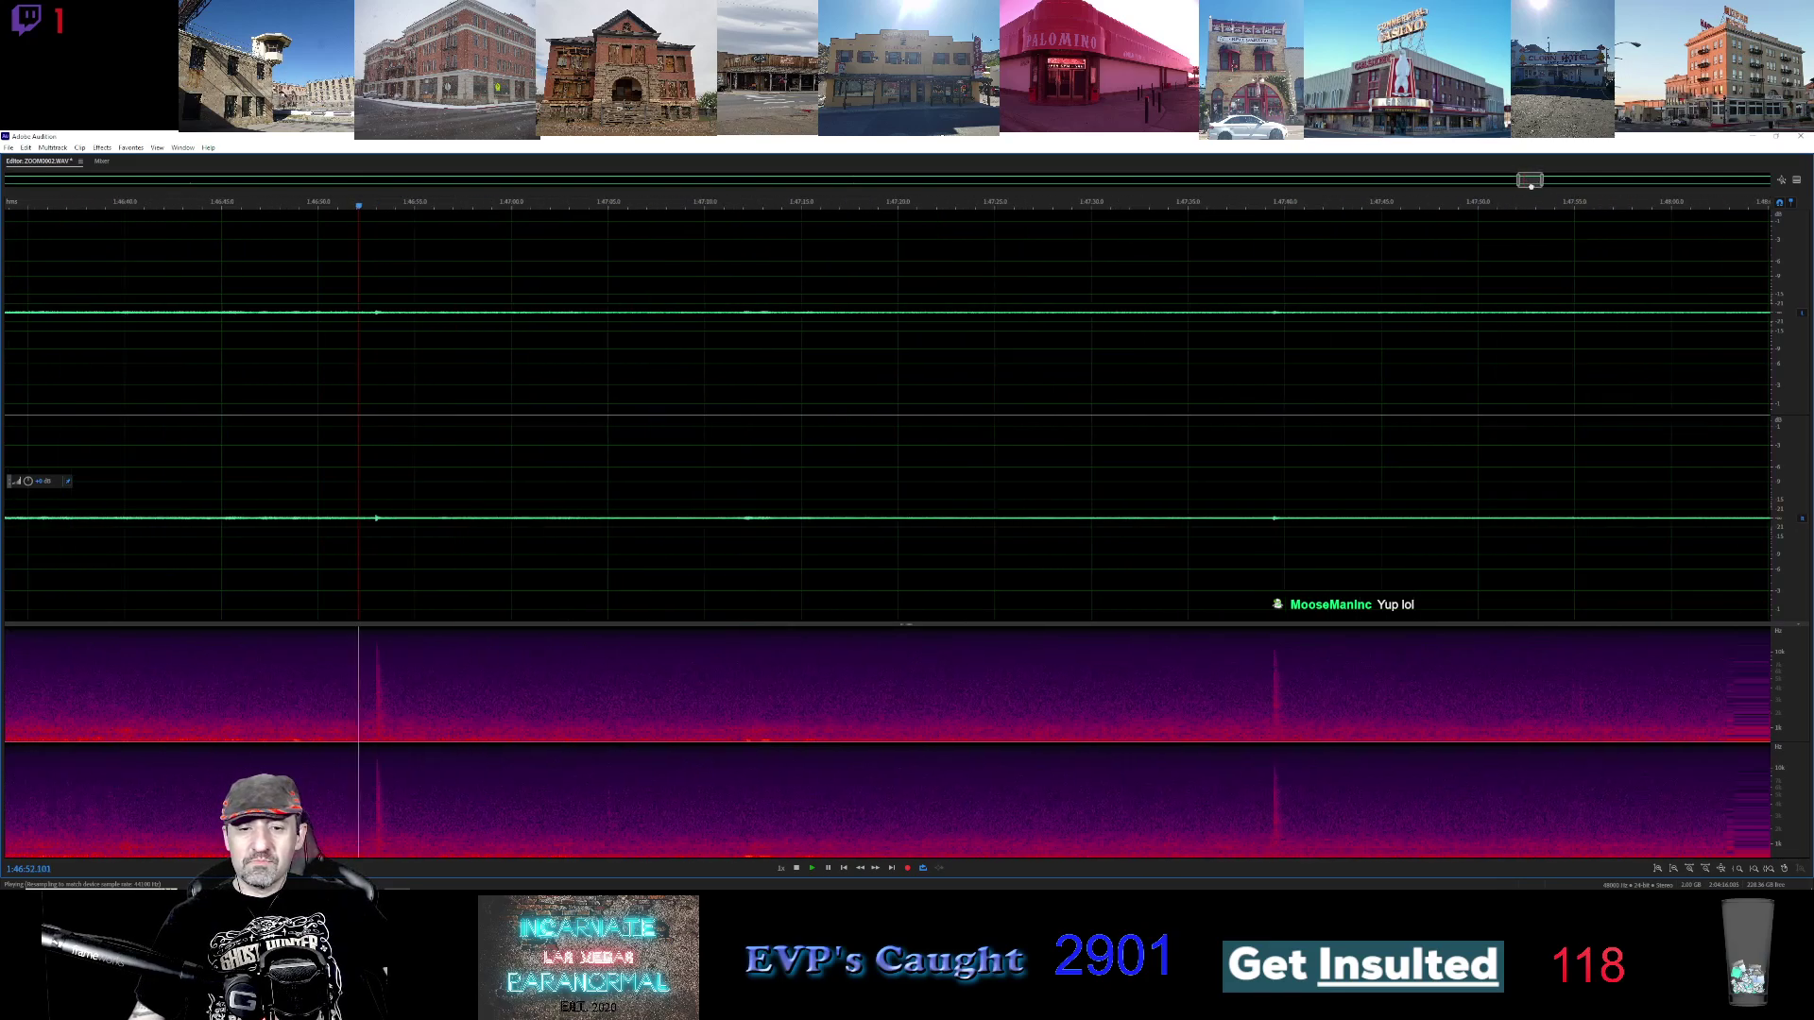
pyautogui.hscroll(2, 1545, 189)
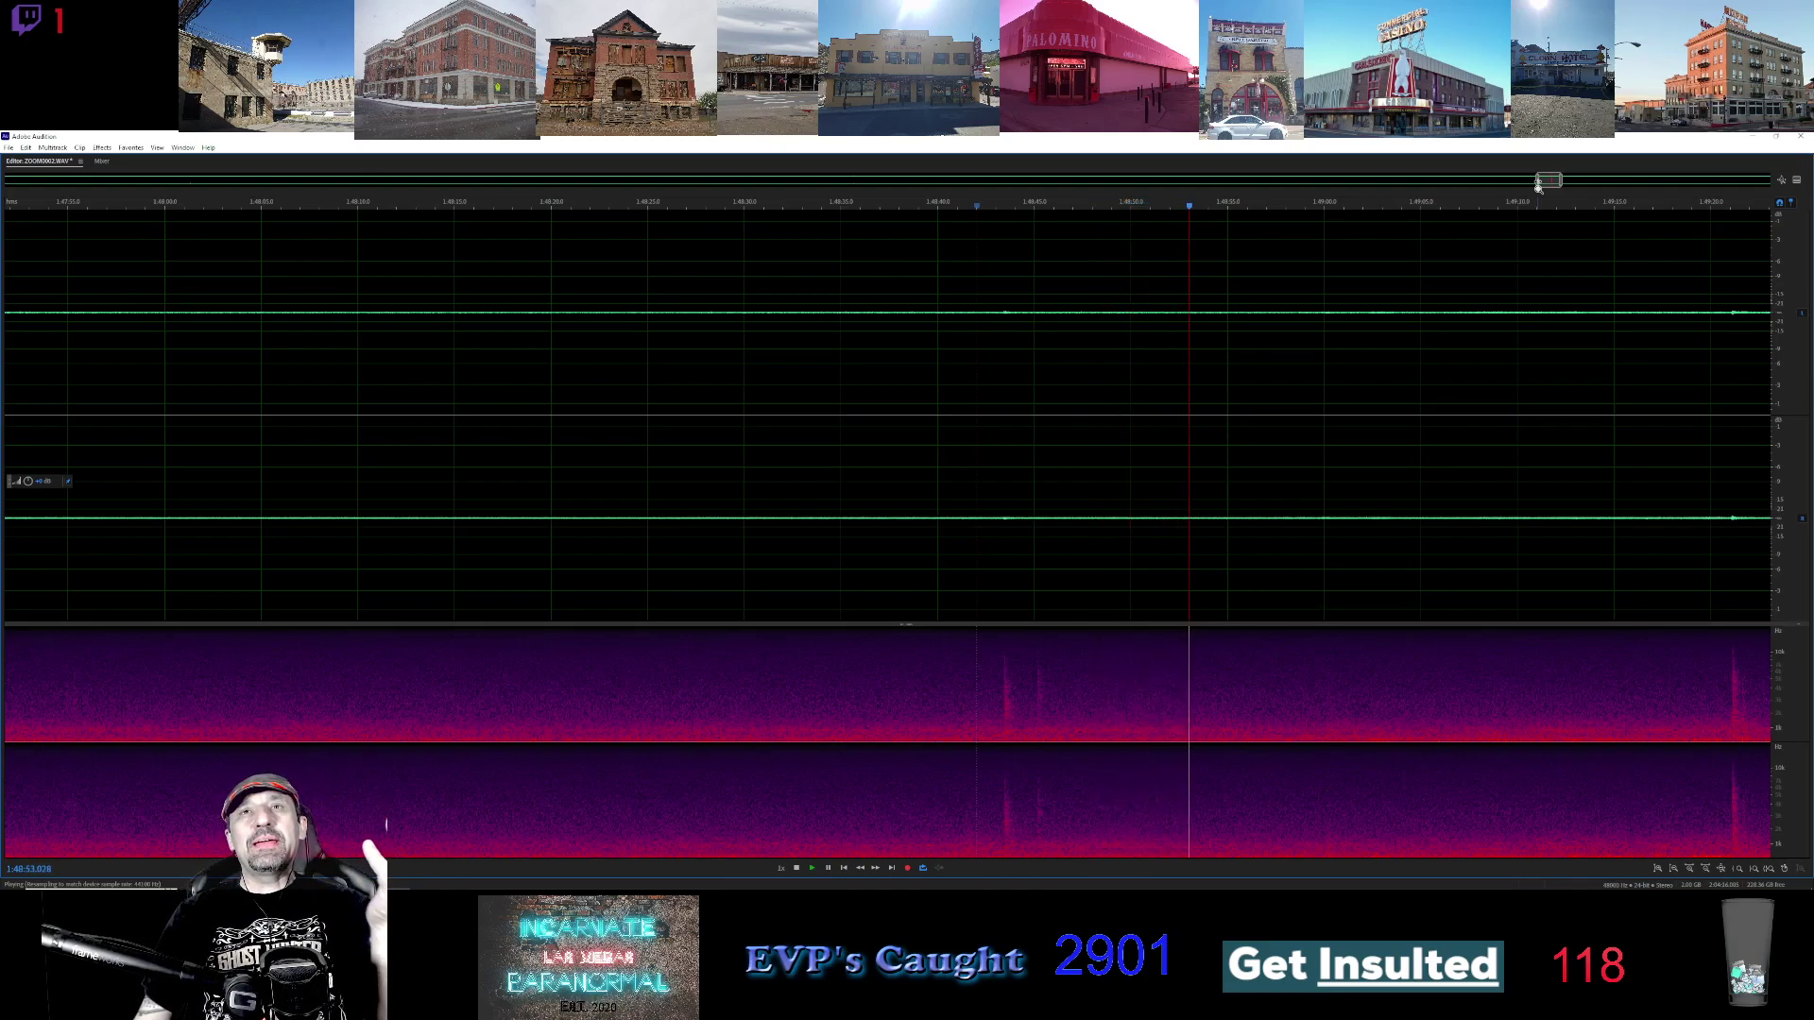
pyautogui.moveTo(1548, 180); pyautogui.dragTo(1567, 184)
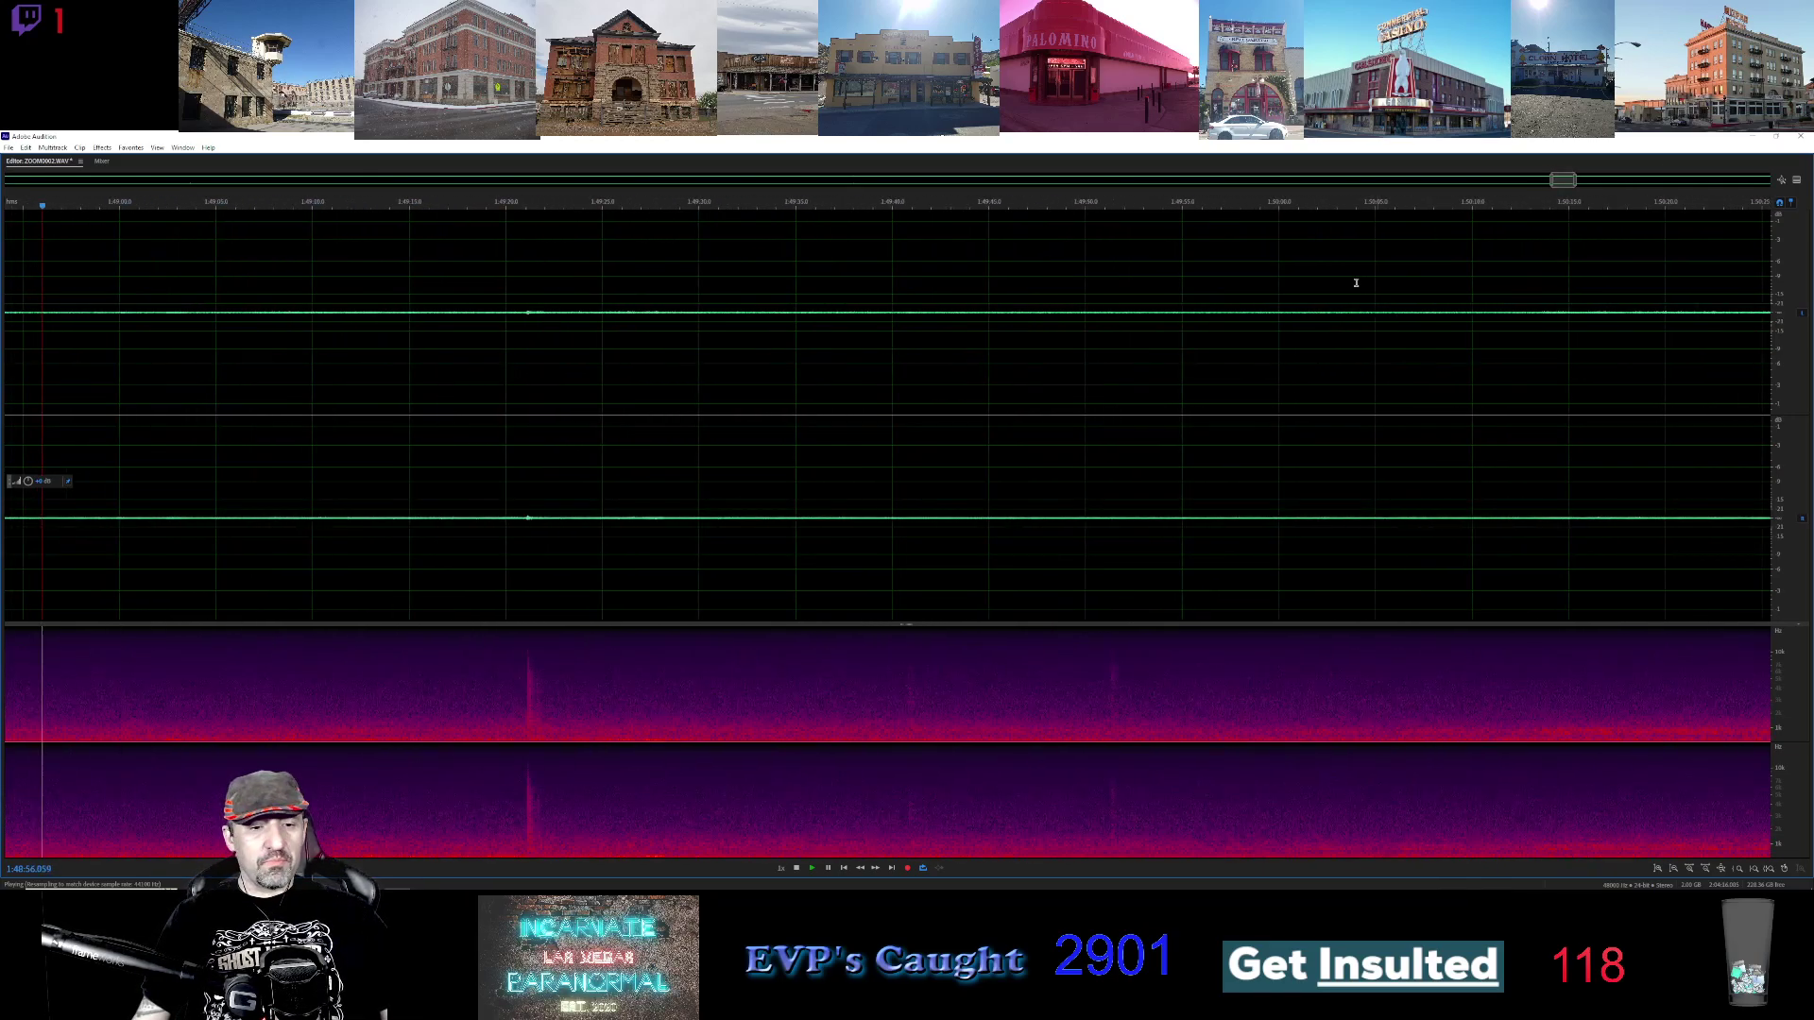
pyautogui.click(482, 210)
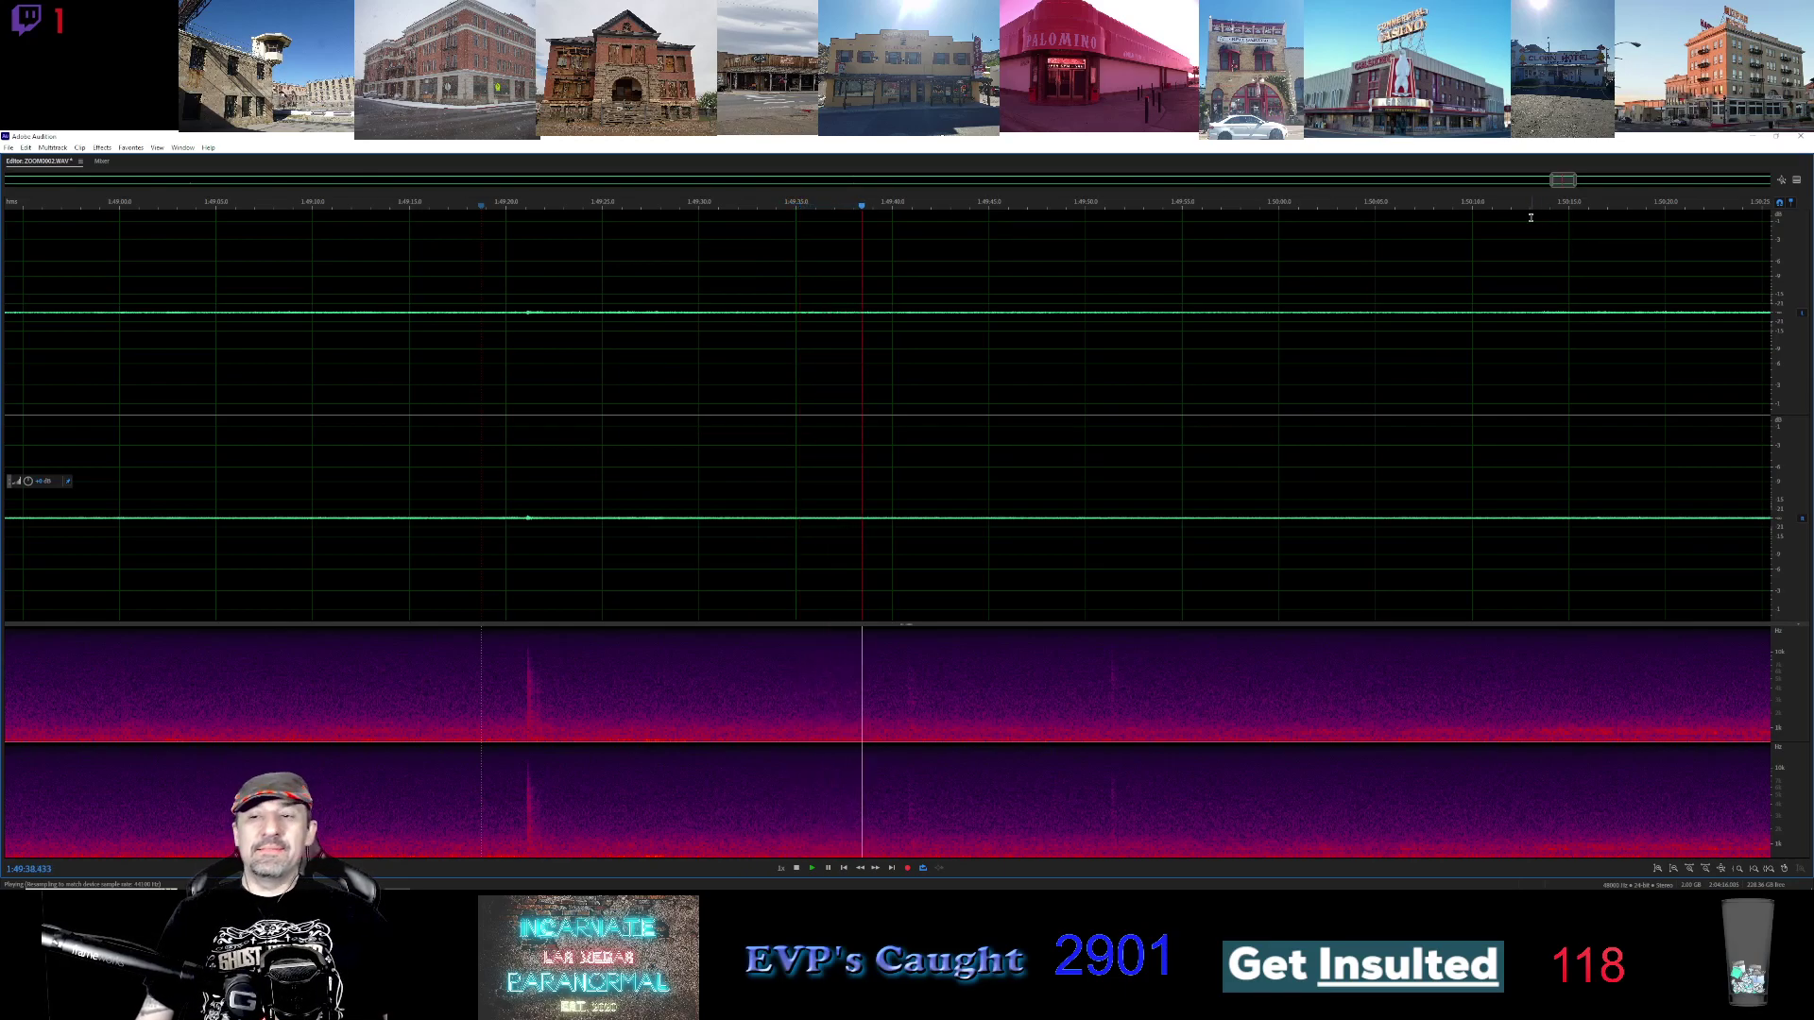
pyautogui.moveTo(1557, 192); pyautogui.dragTo(1591, 192)
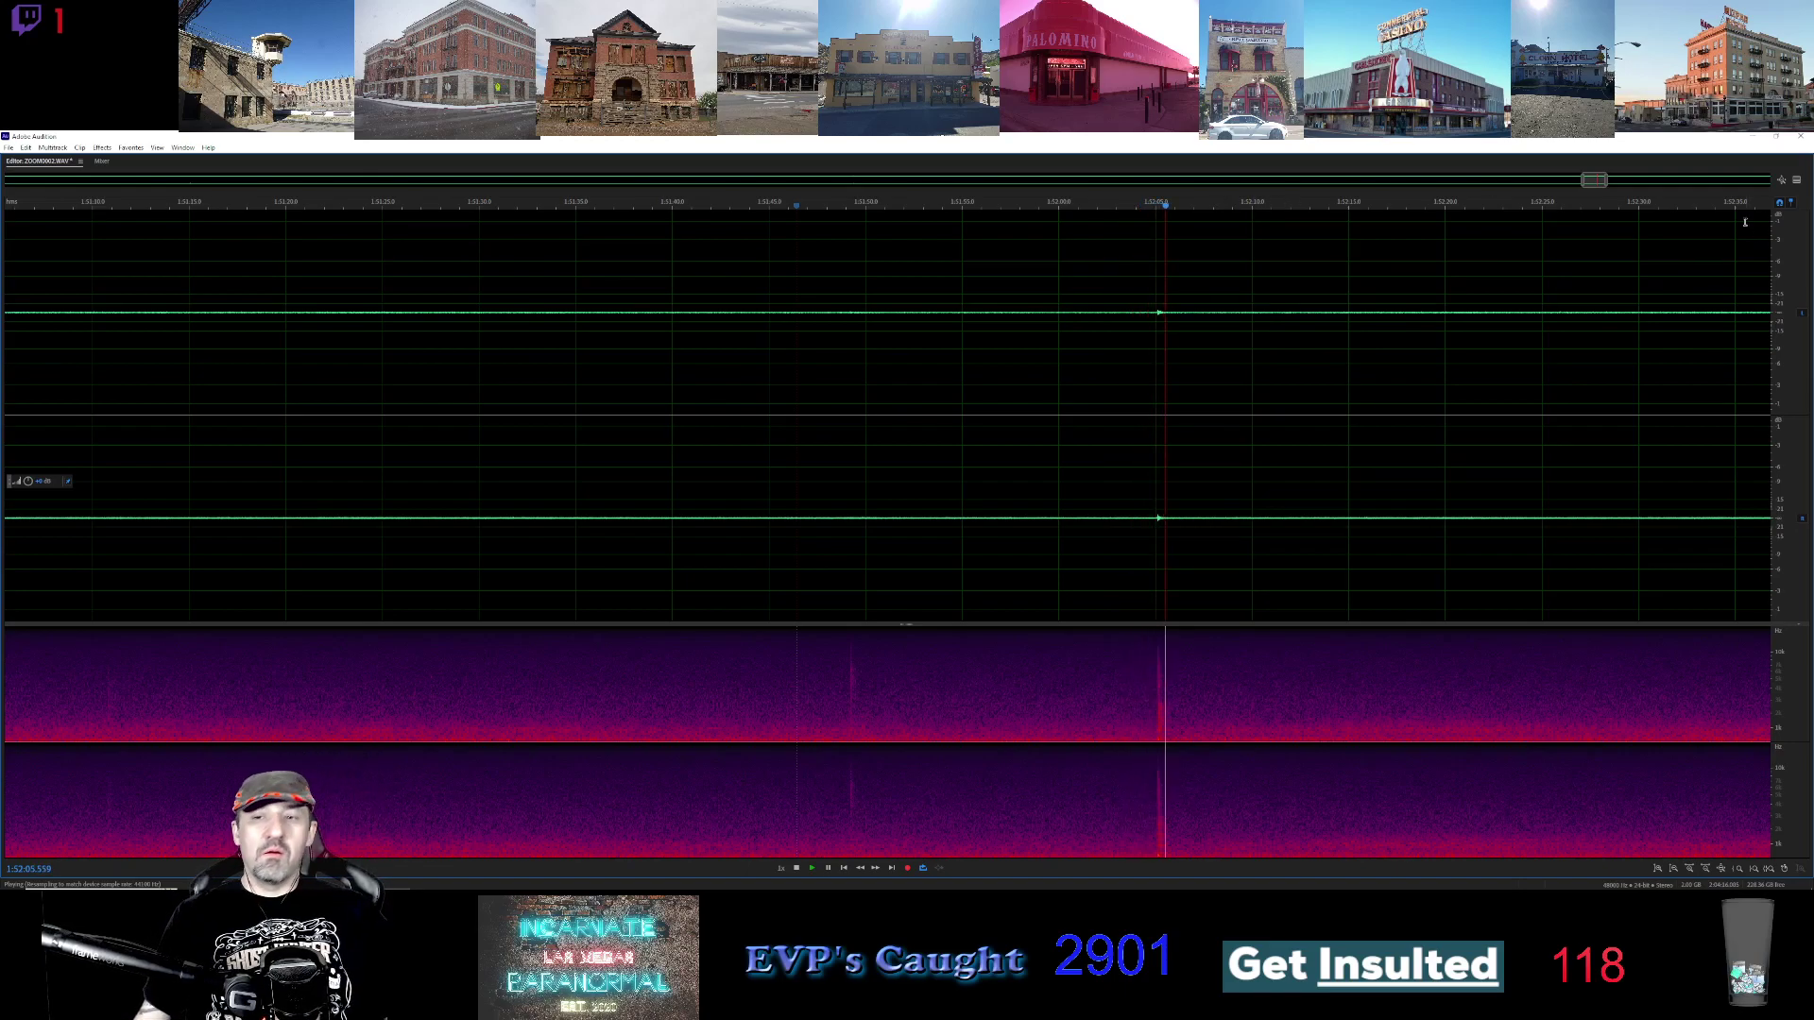
# Skip forward past 1:52 and listen from about 1:53:16 and 1:55:20
pyautogui.moveTo(1593, 179); pyautogui.dragTo(1618, 180)
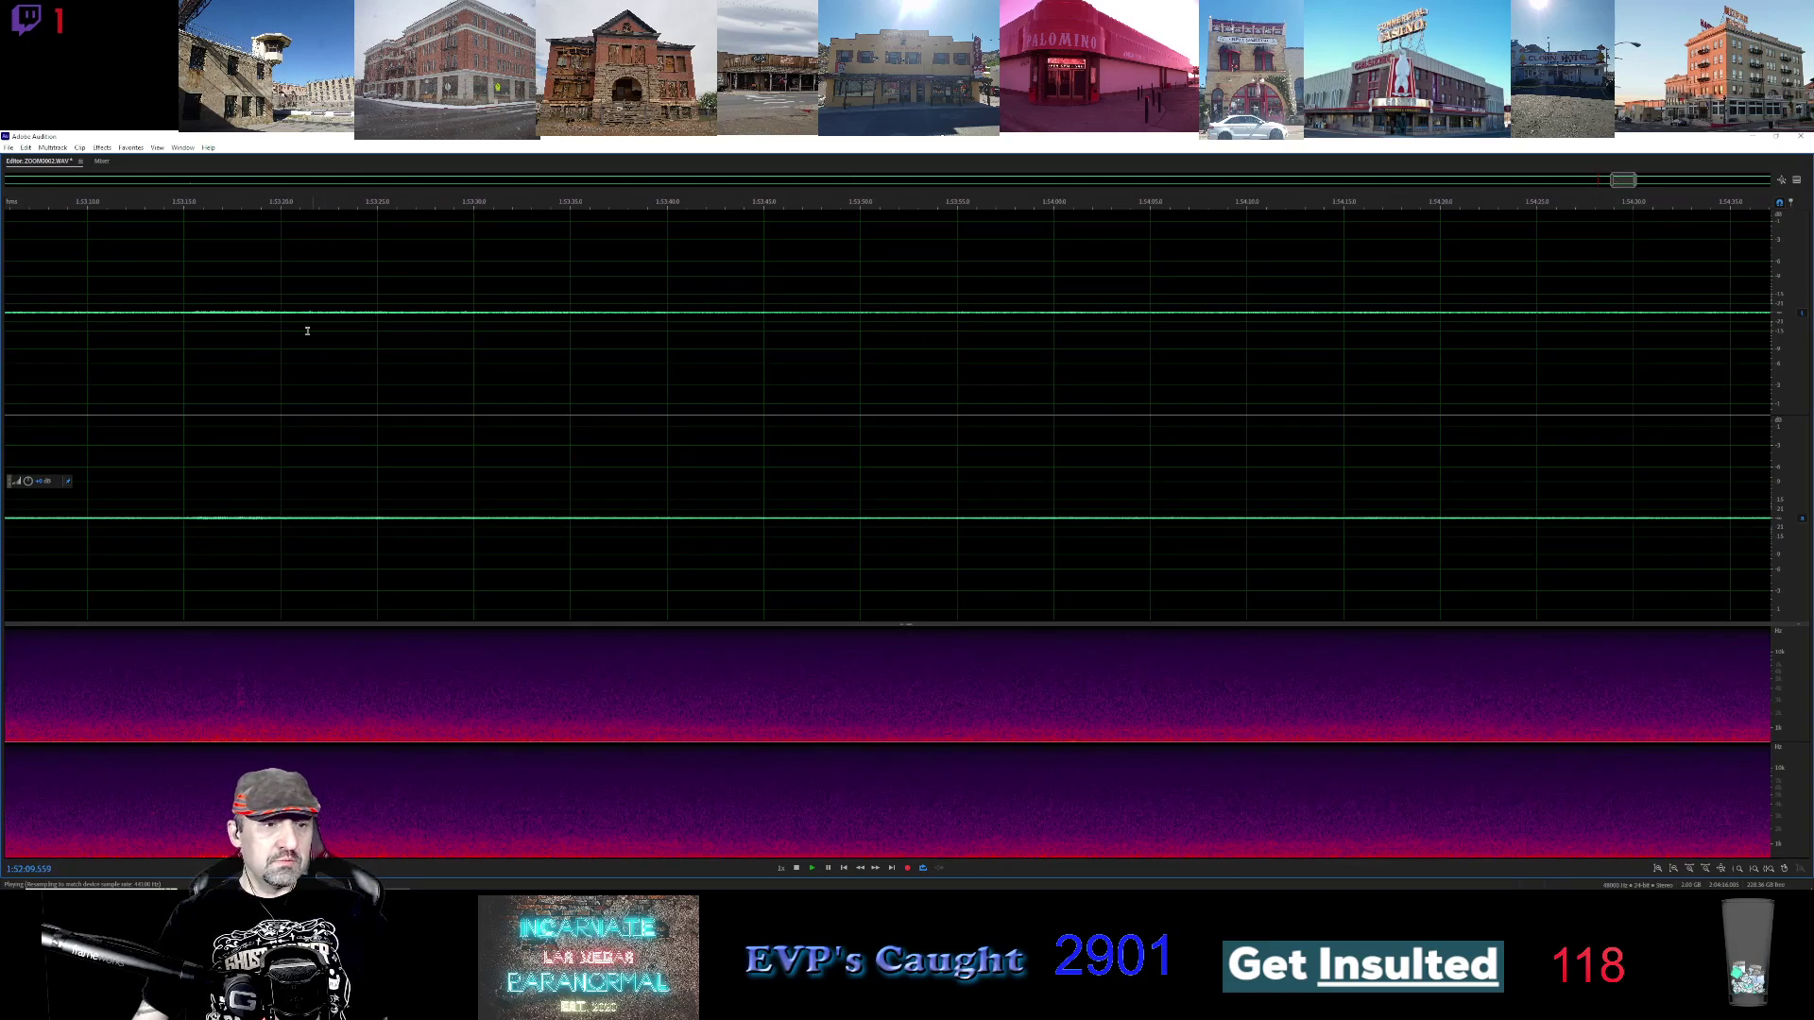
pyautogui.click(213, 202)
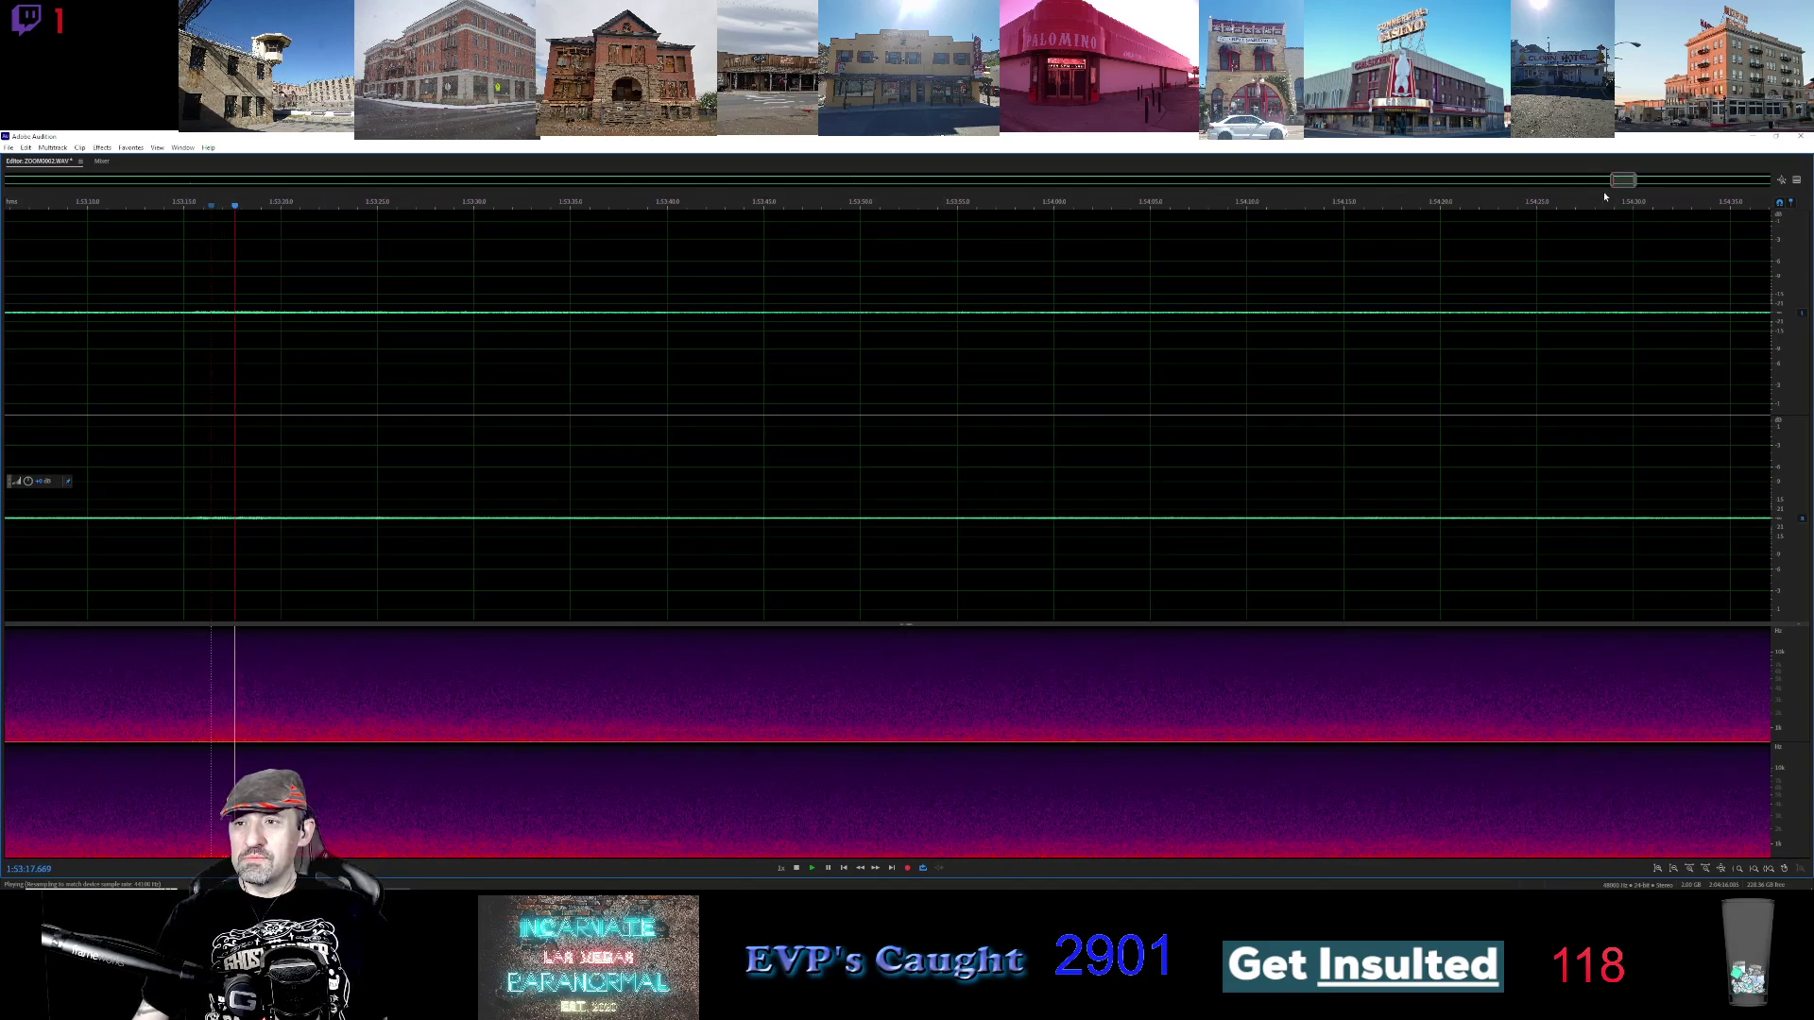
pyautogui.moveTo(1624, 180); pyautogui.dragTo(1635, 180)
pyautogui.hscroll(5, 945, 312)
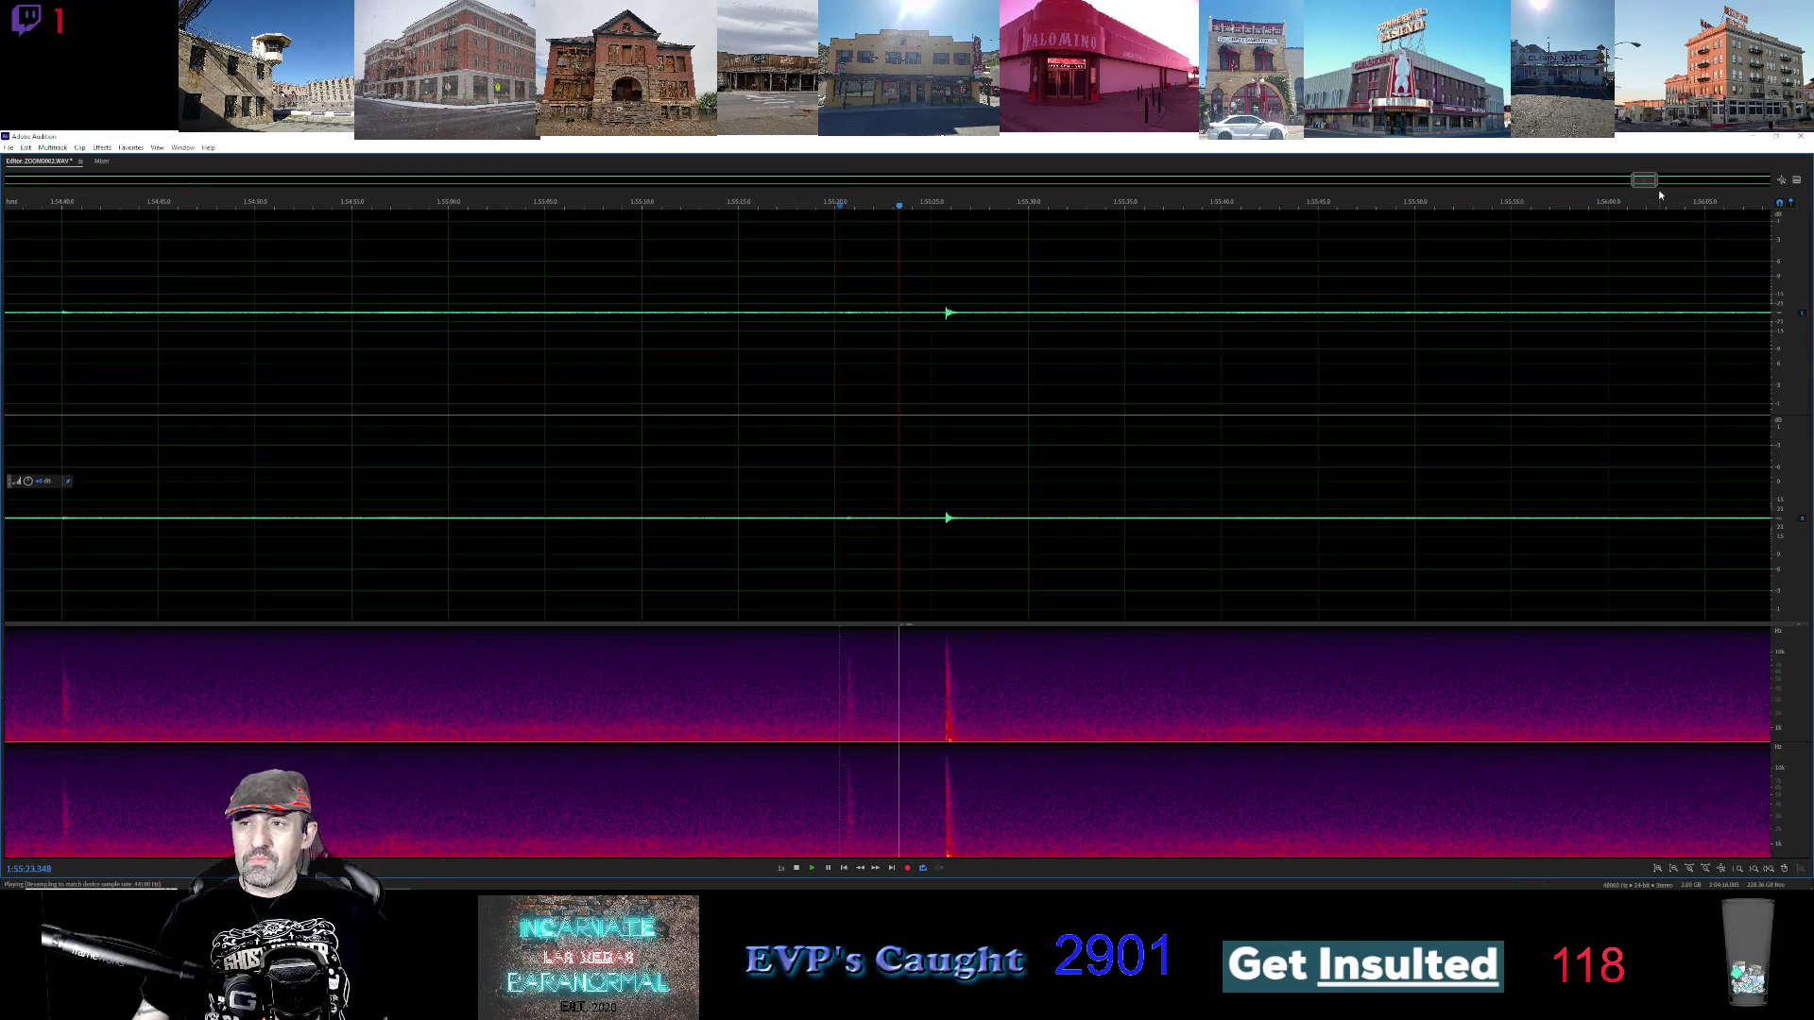
# Listen from about 1:56:58, 1:58:47 and 2:01:43, and check the closing section of the recording
pyautogui.moveTo(1646, 179); pyautogui.dragTo(1674, 182)
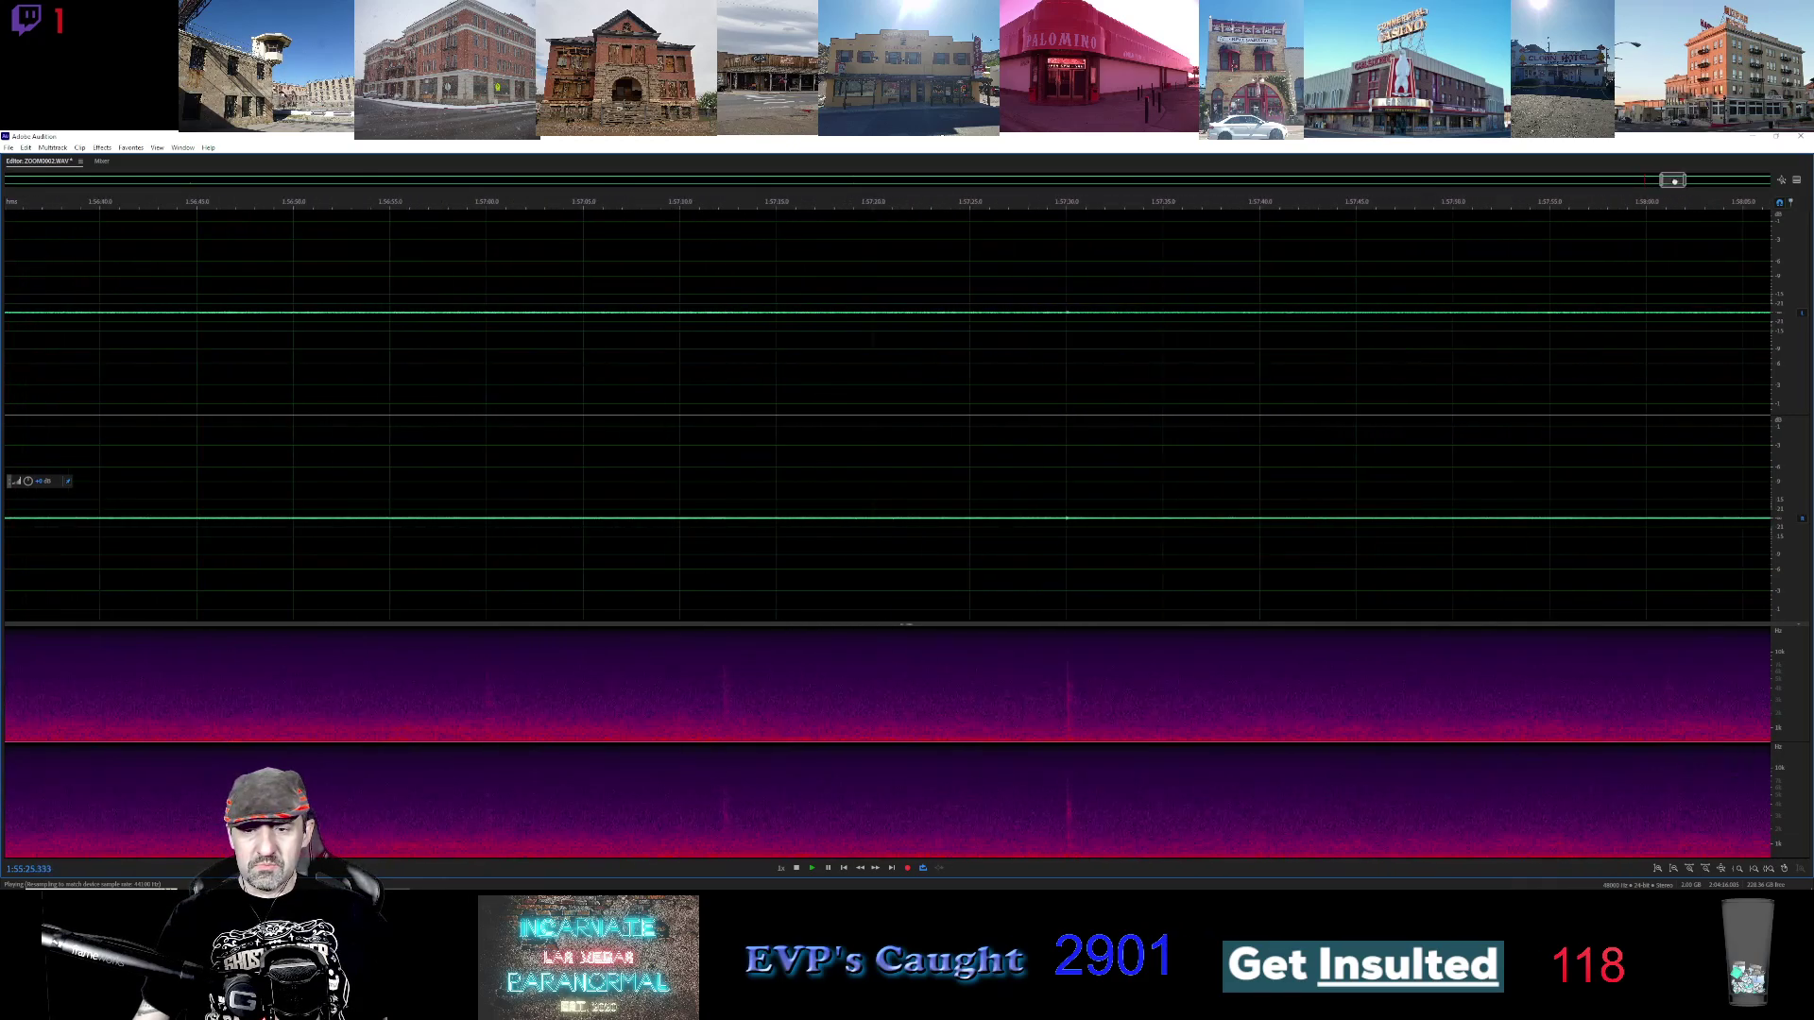
pyautogui.click(456, 229)
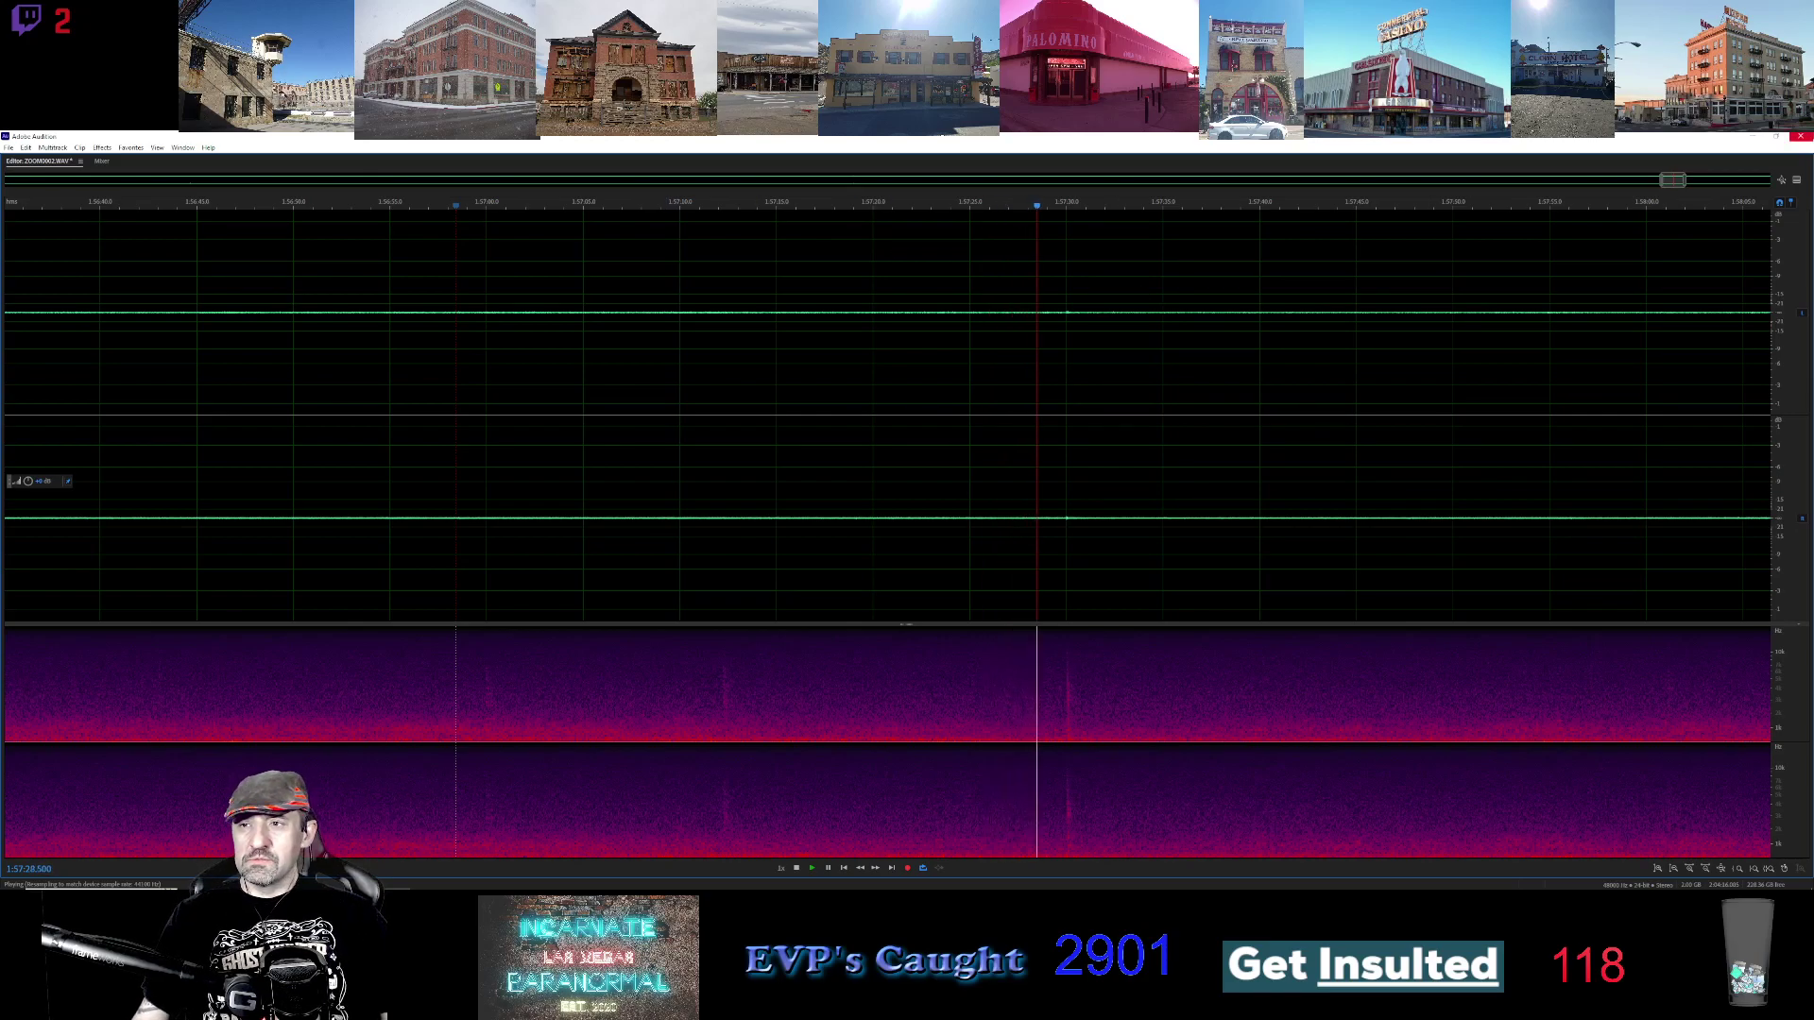
pyautogui.moveTo(1677, 178); pyautogui.dragTo(1694, 183)
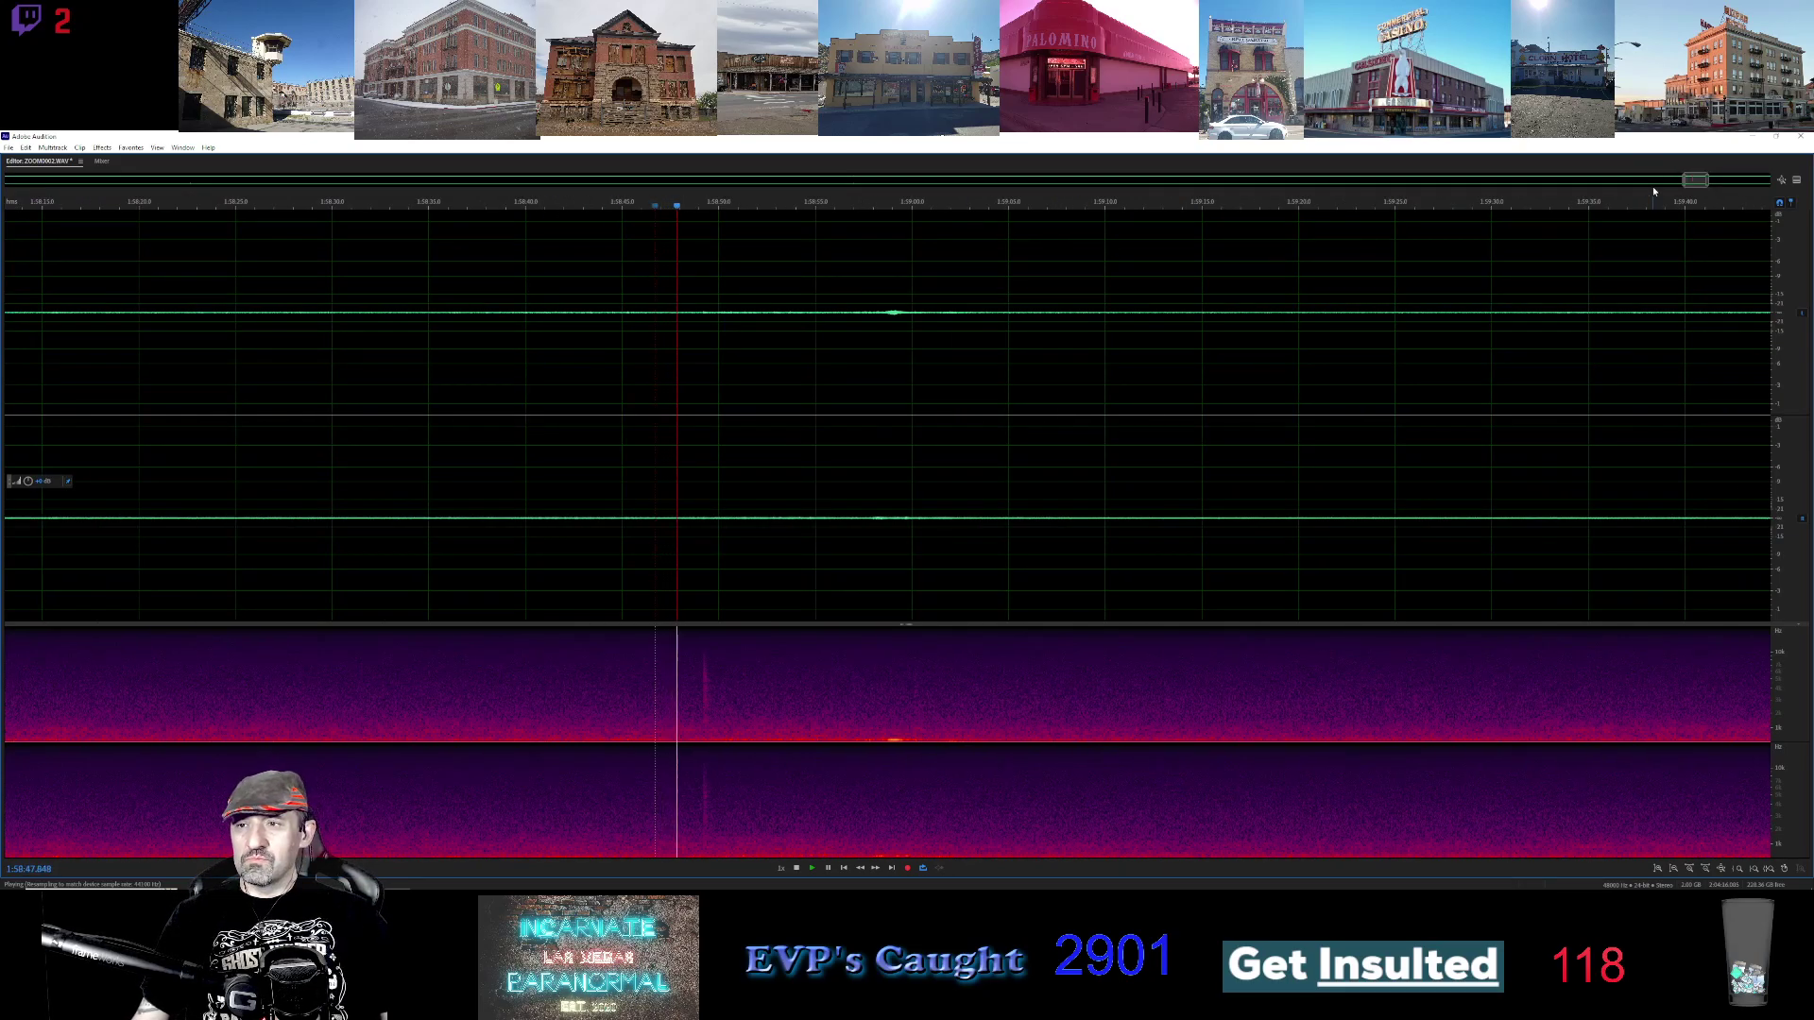
pyautogui.moveTo(1690, 182); pyautogui.dragTo(1732, 182)
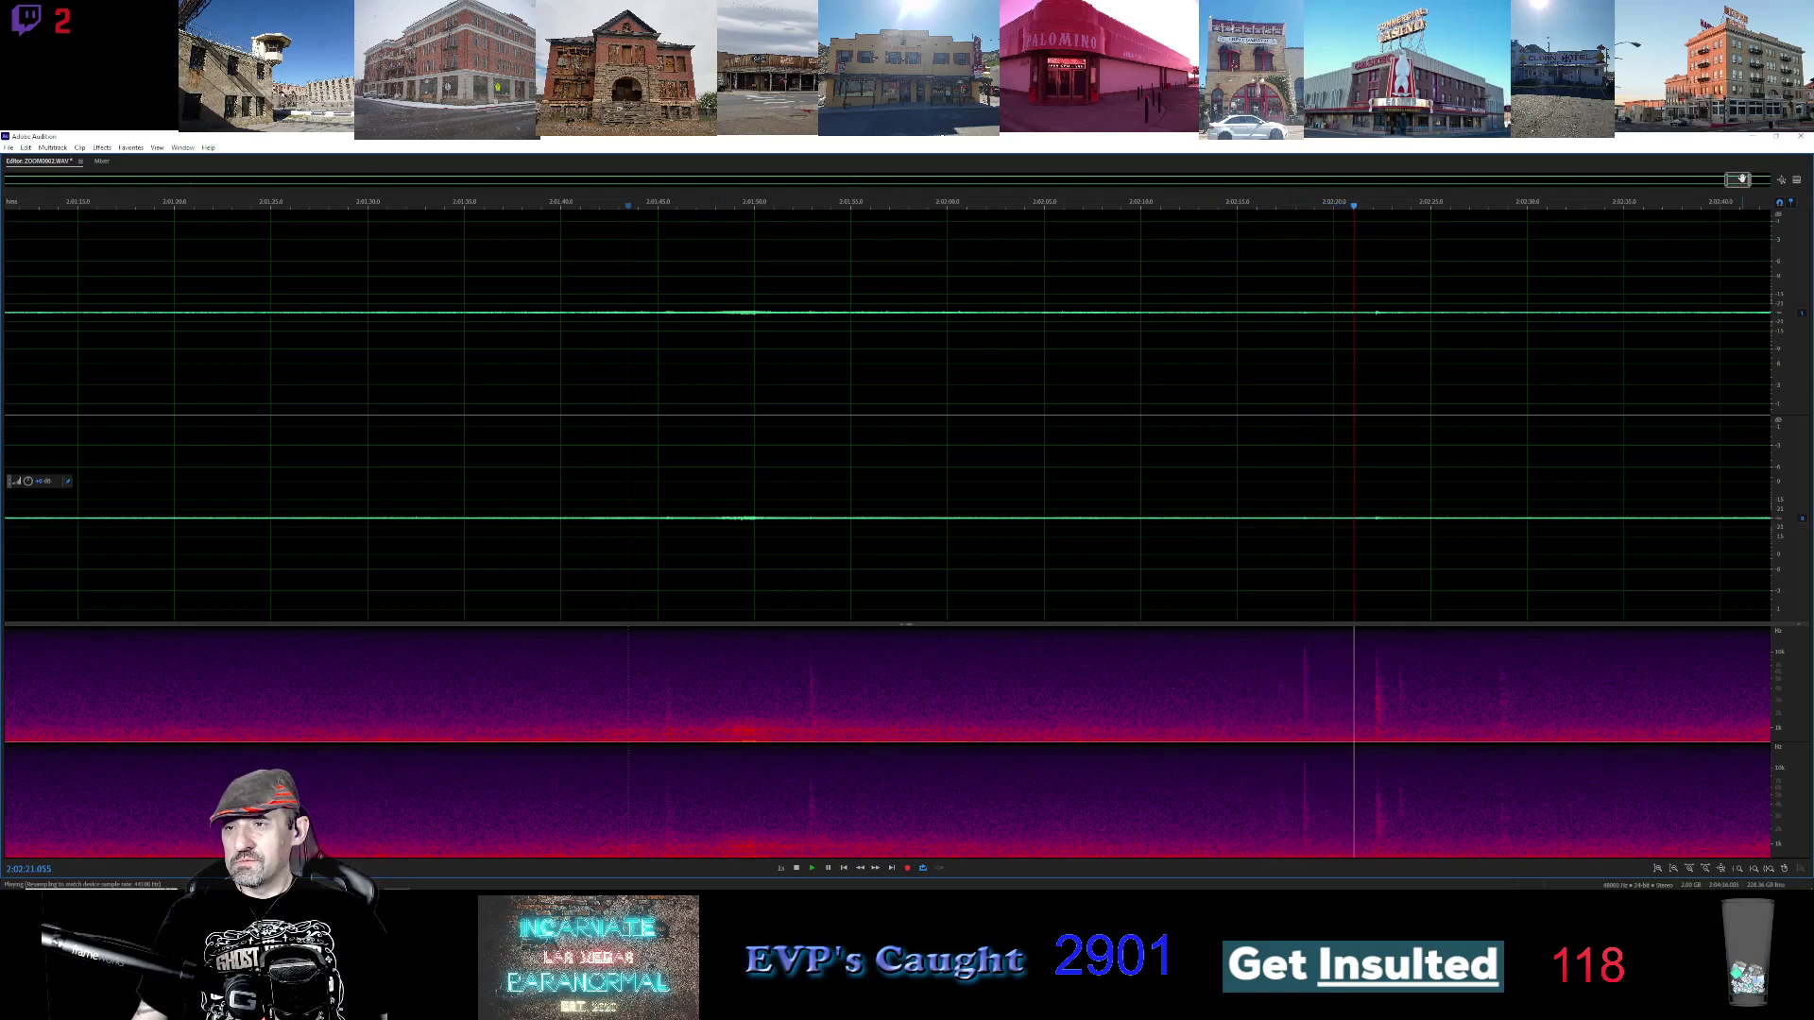
pyautogui.moveTo(1741, 179); pyautogui.dragTo(1756, 189)
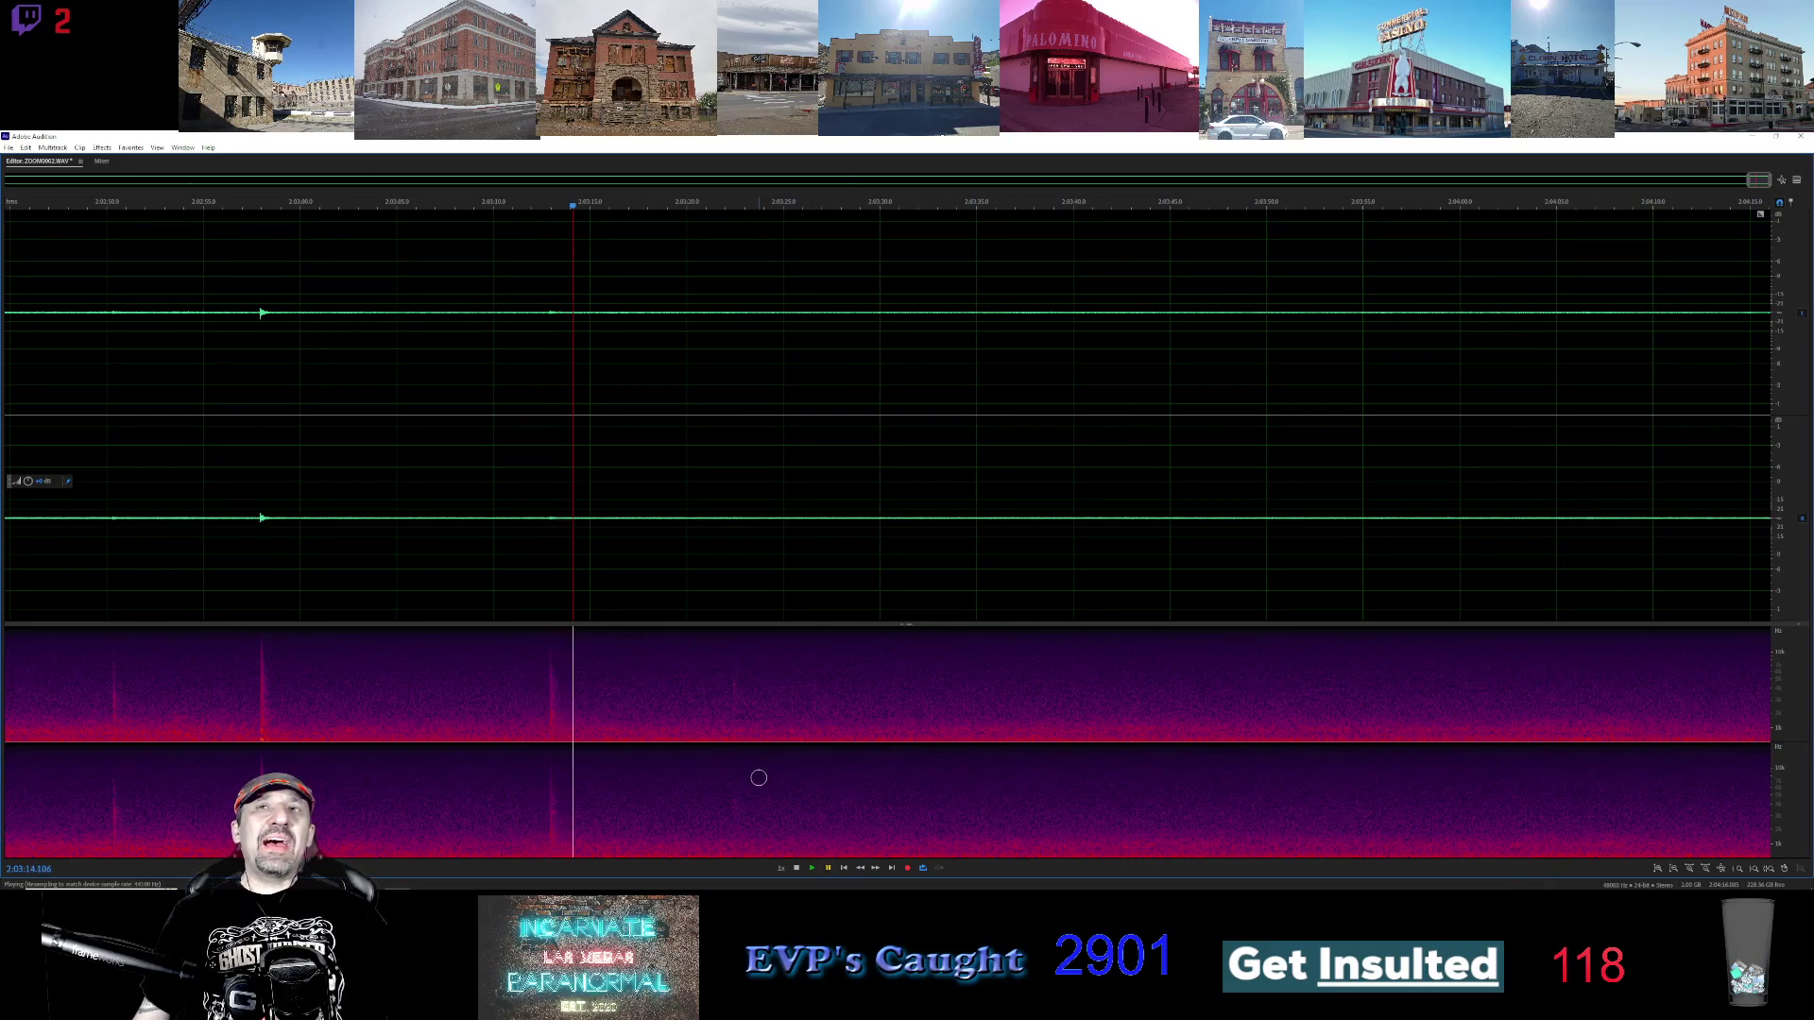
# Close the reviewed recording without saving its changes and open the next WAV recording with the waveform editor maximized
pyautogui.hotkey('alt', 'shift', '1')
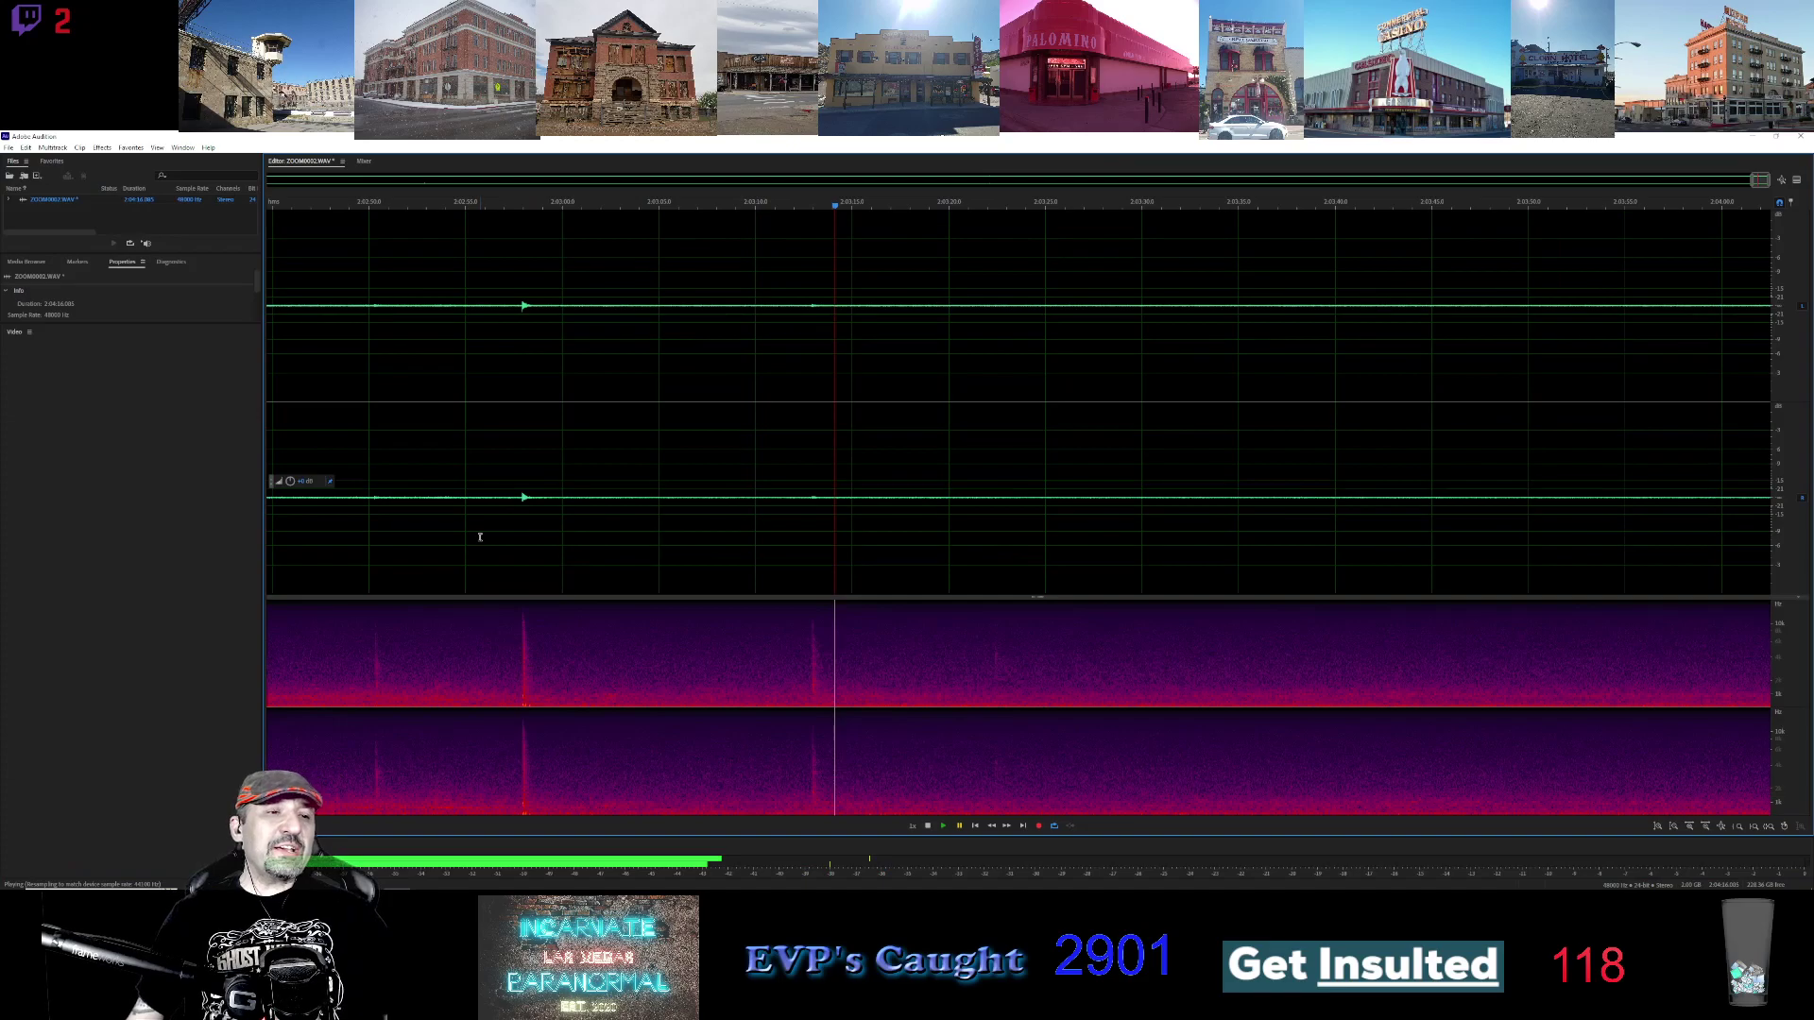
pyautogui.rightClick(132, 201)
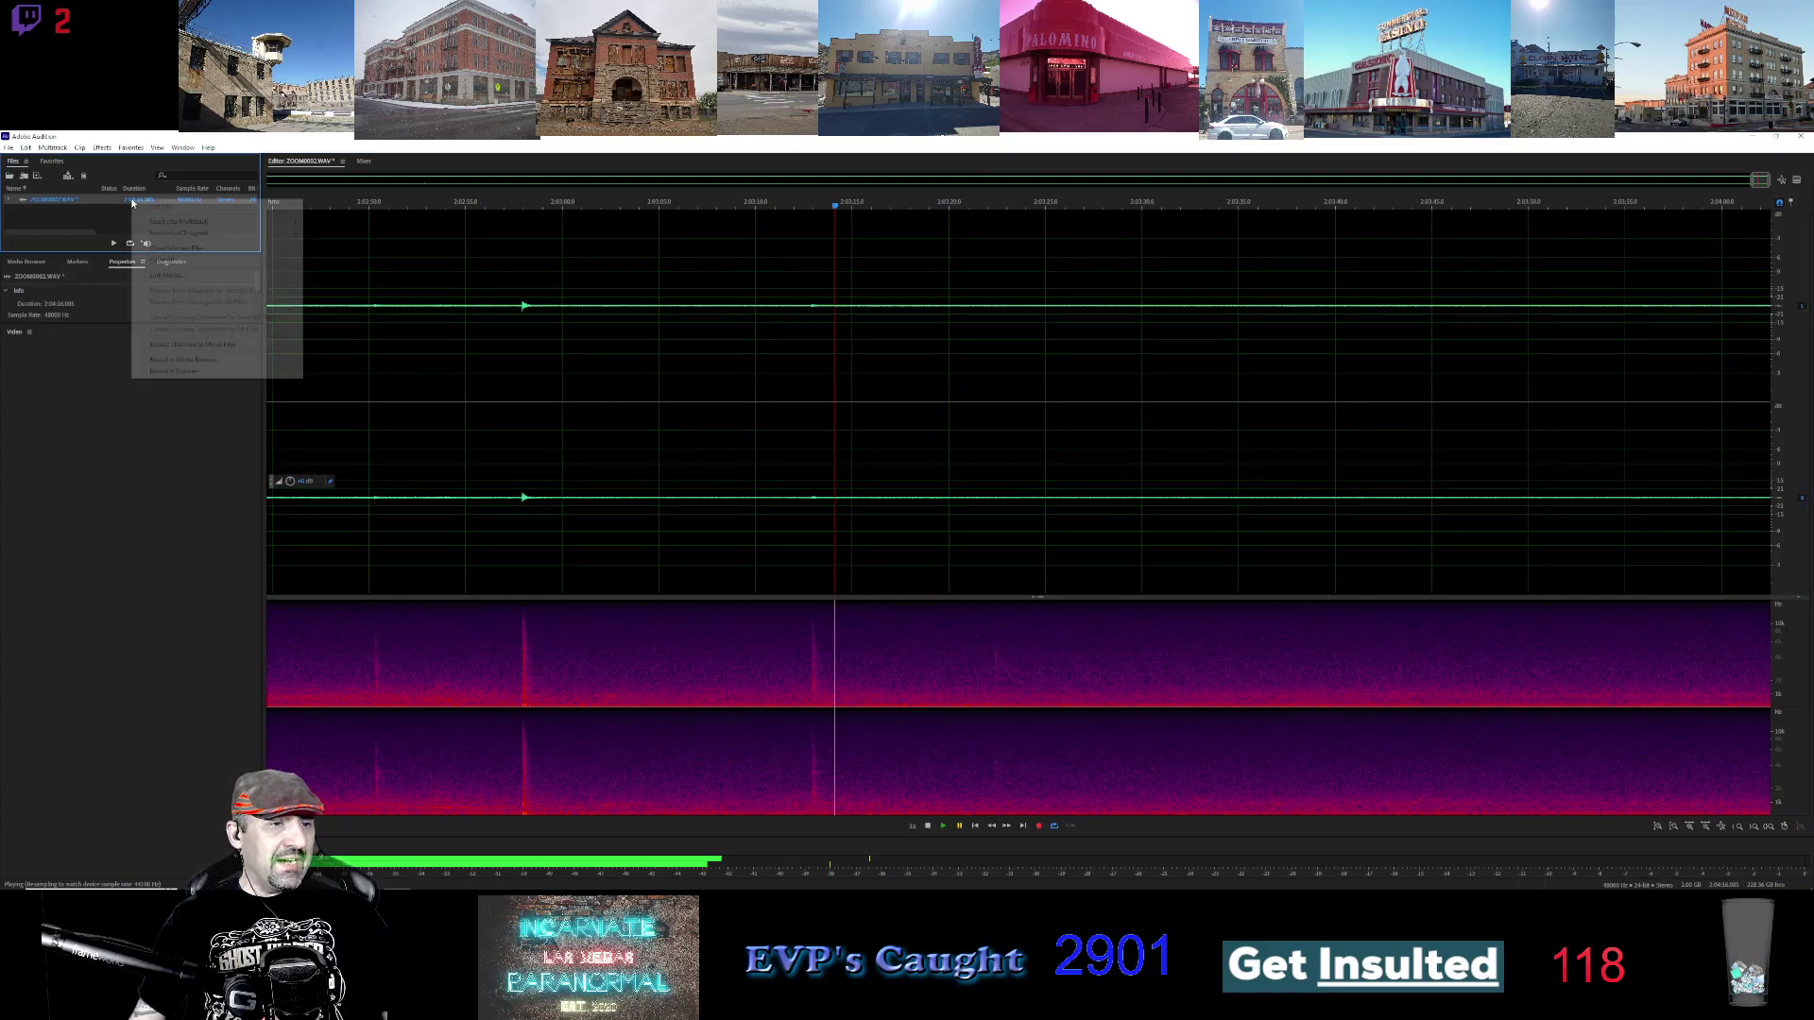
pyautogui.click(174, 249)
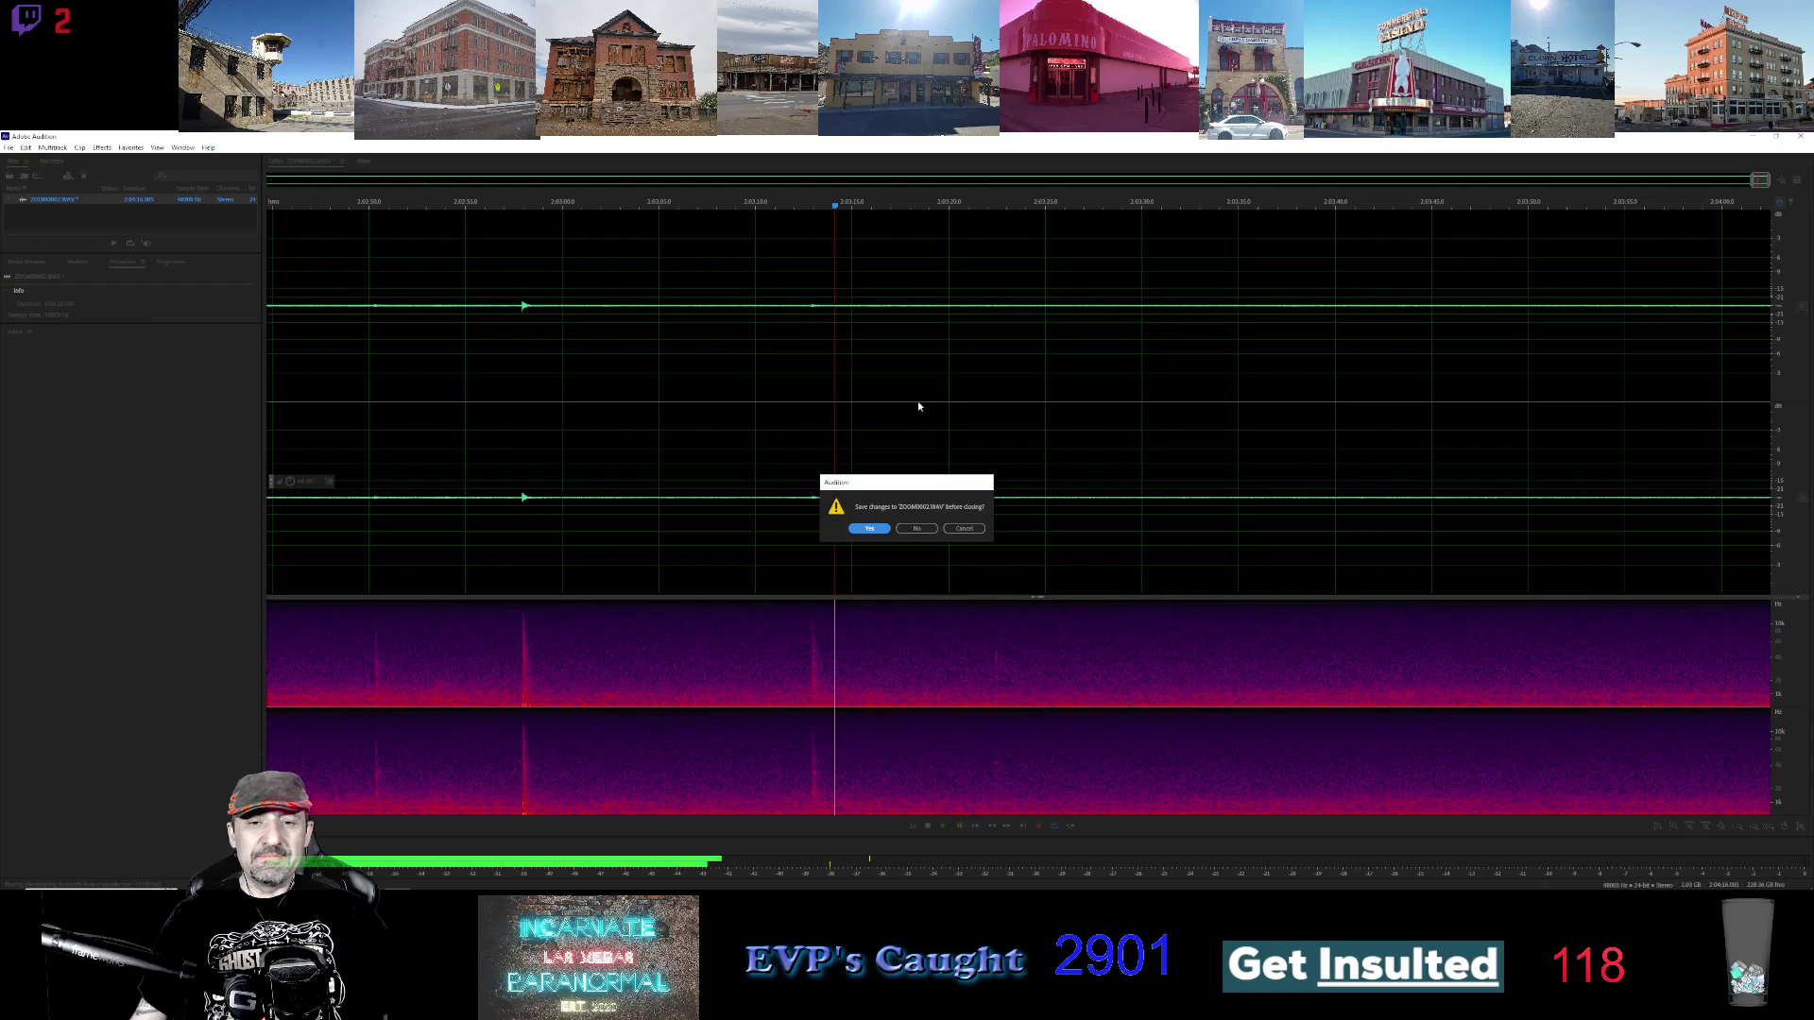
pyautogui.click(904, 531)
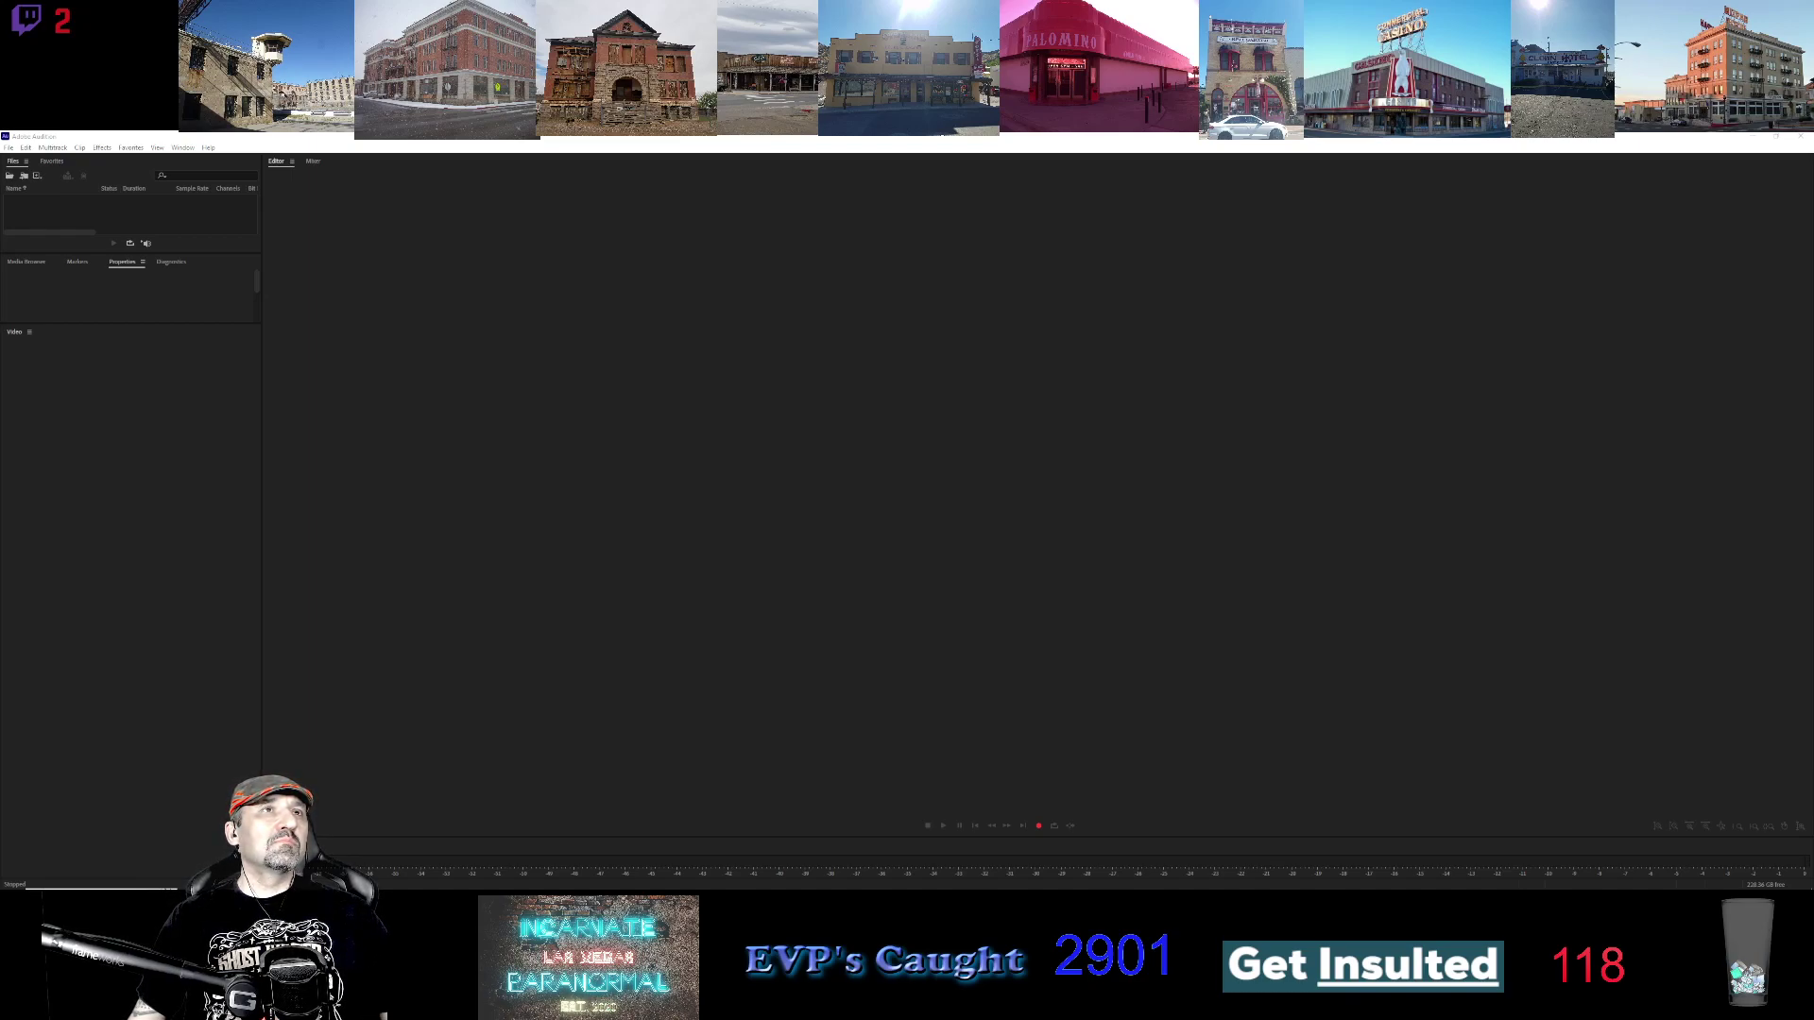
pyautogui.moveTo(769, 332); pyautogui.dragTo(773, 332)
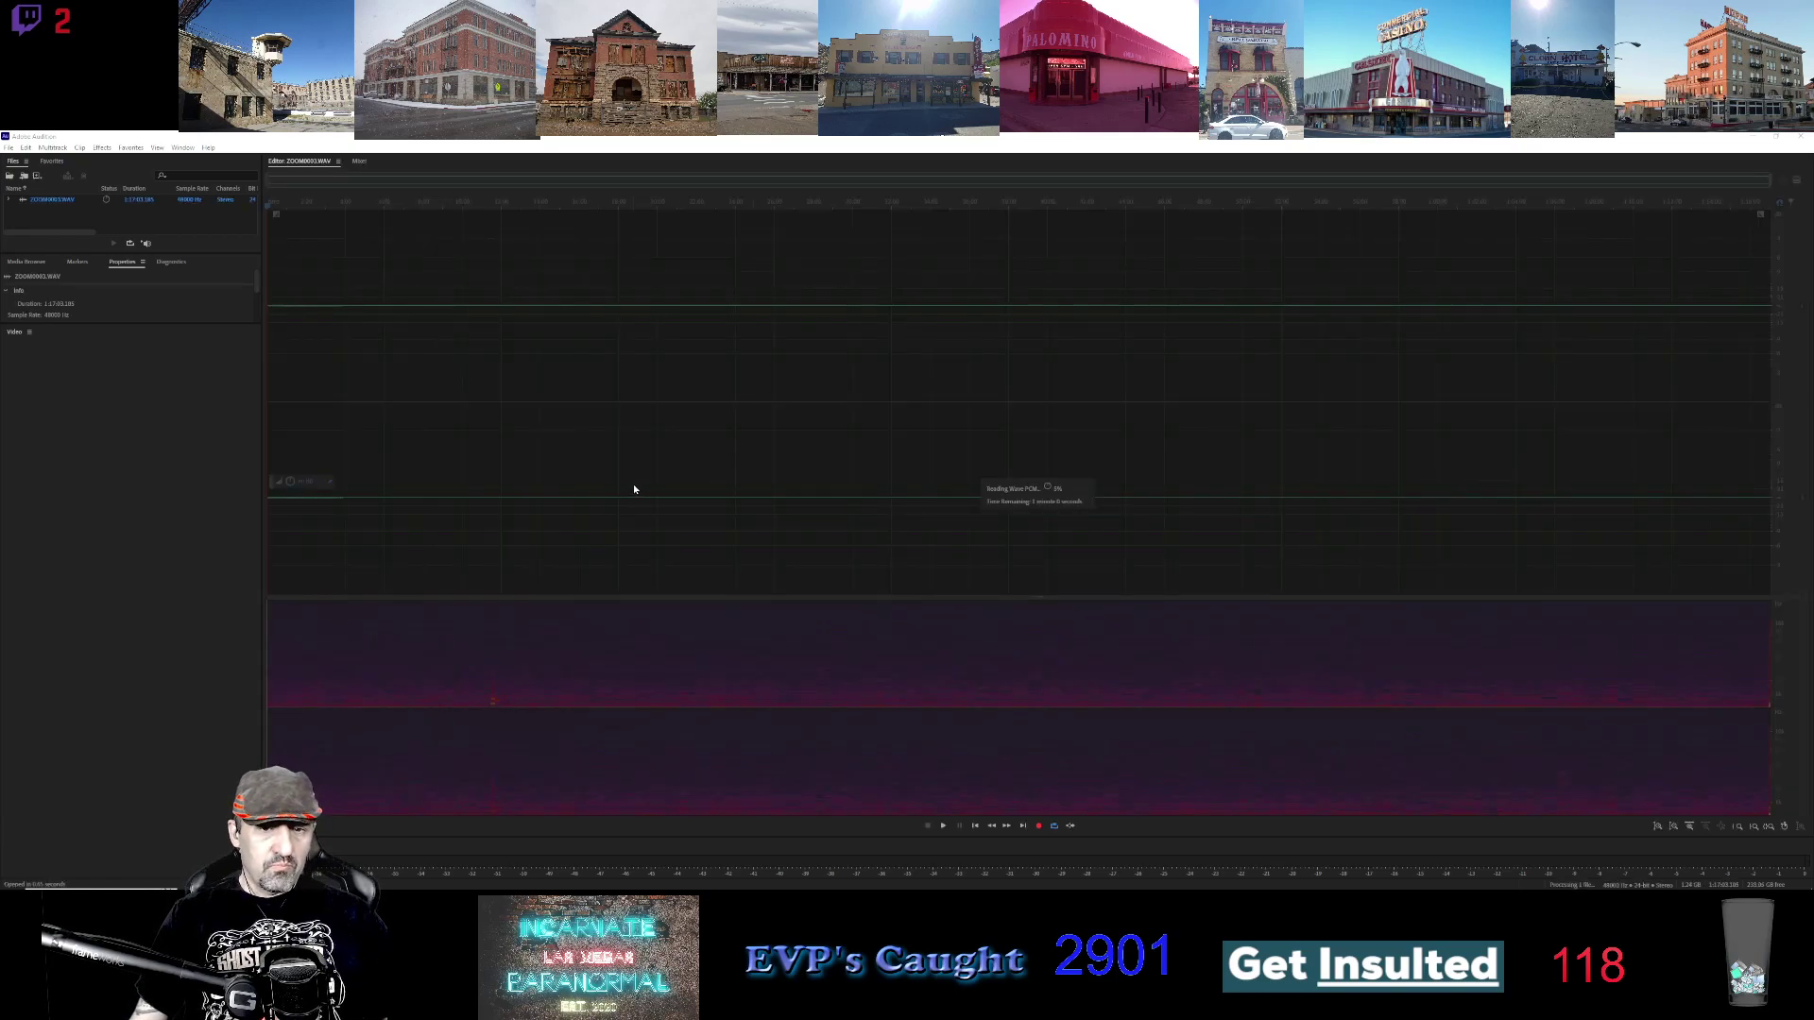
pyautogui.press('`')
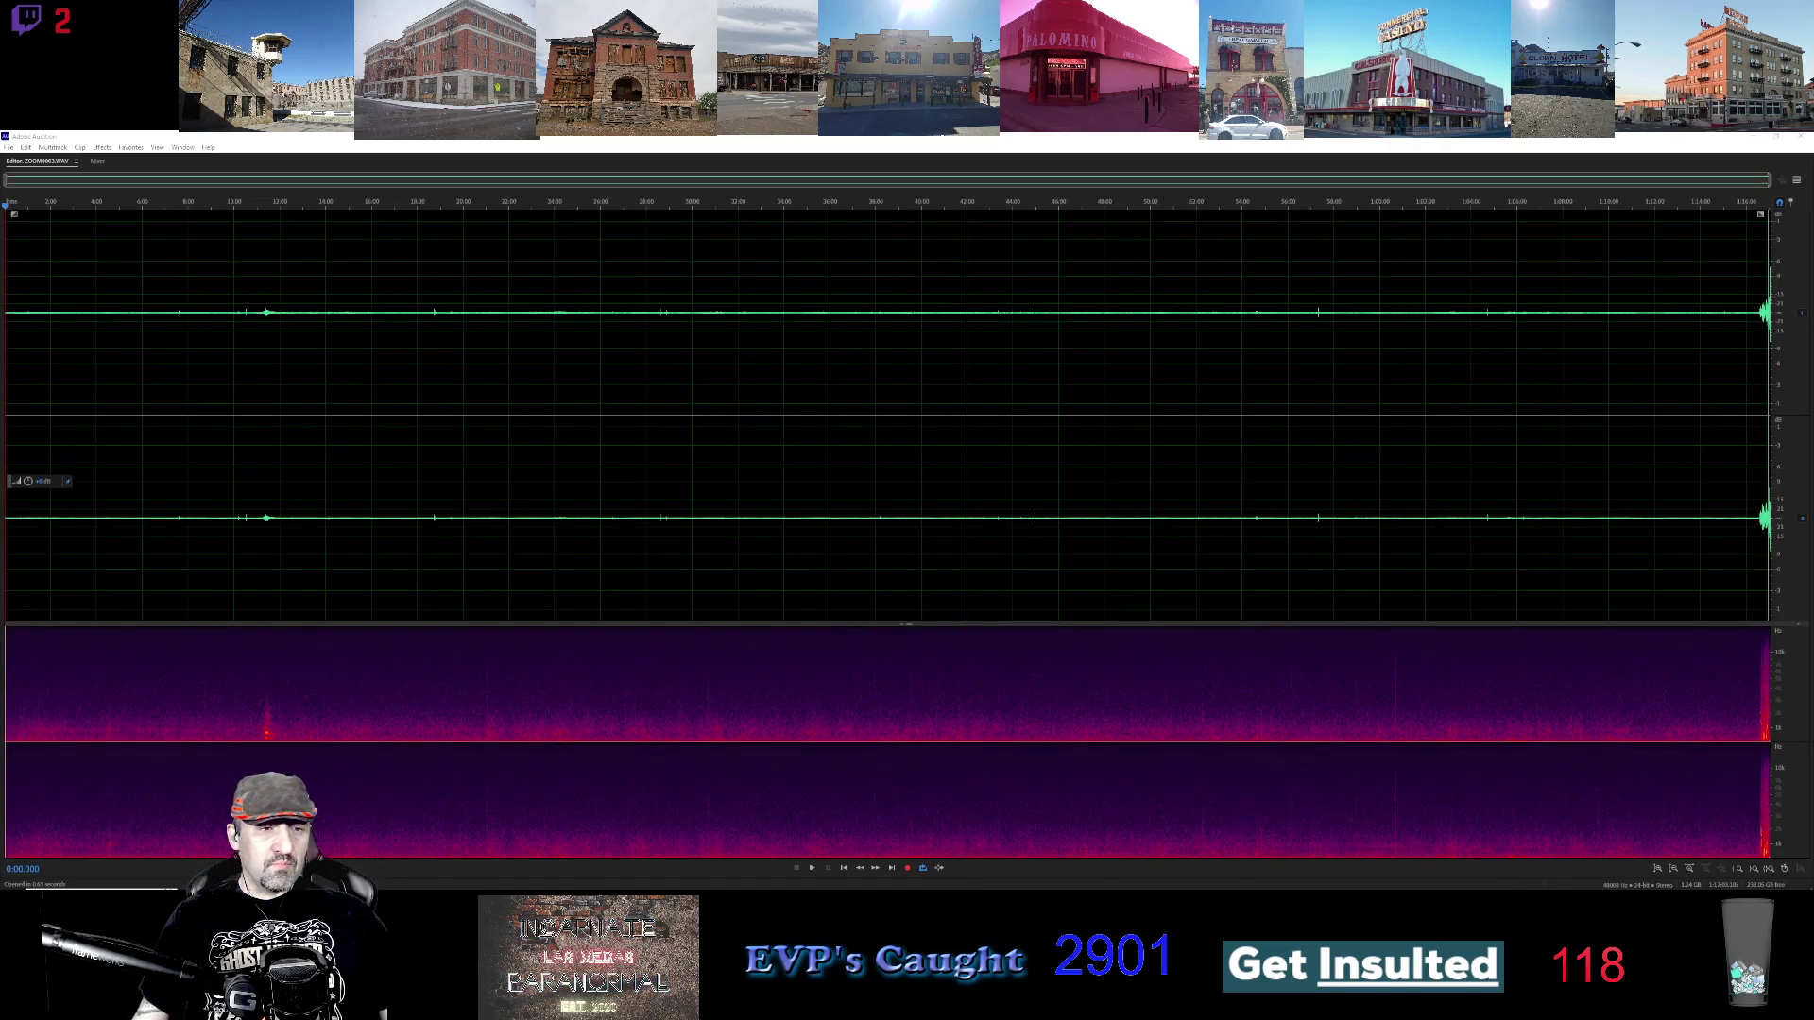
# Apply the Vocal Enhancer with Low Tone to the entire new recording
pyautogui.click(404, 323)
pyautogui.hotkey('ctrl', 'a')
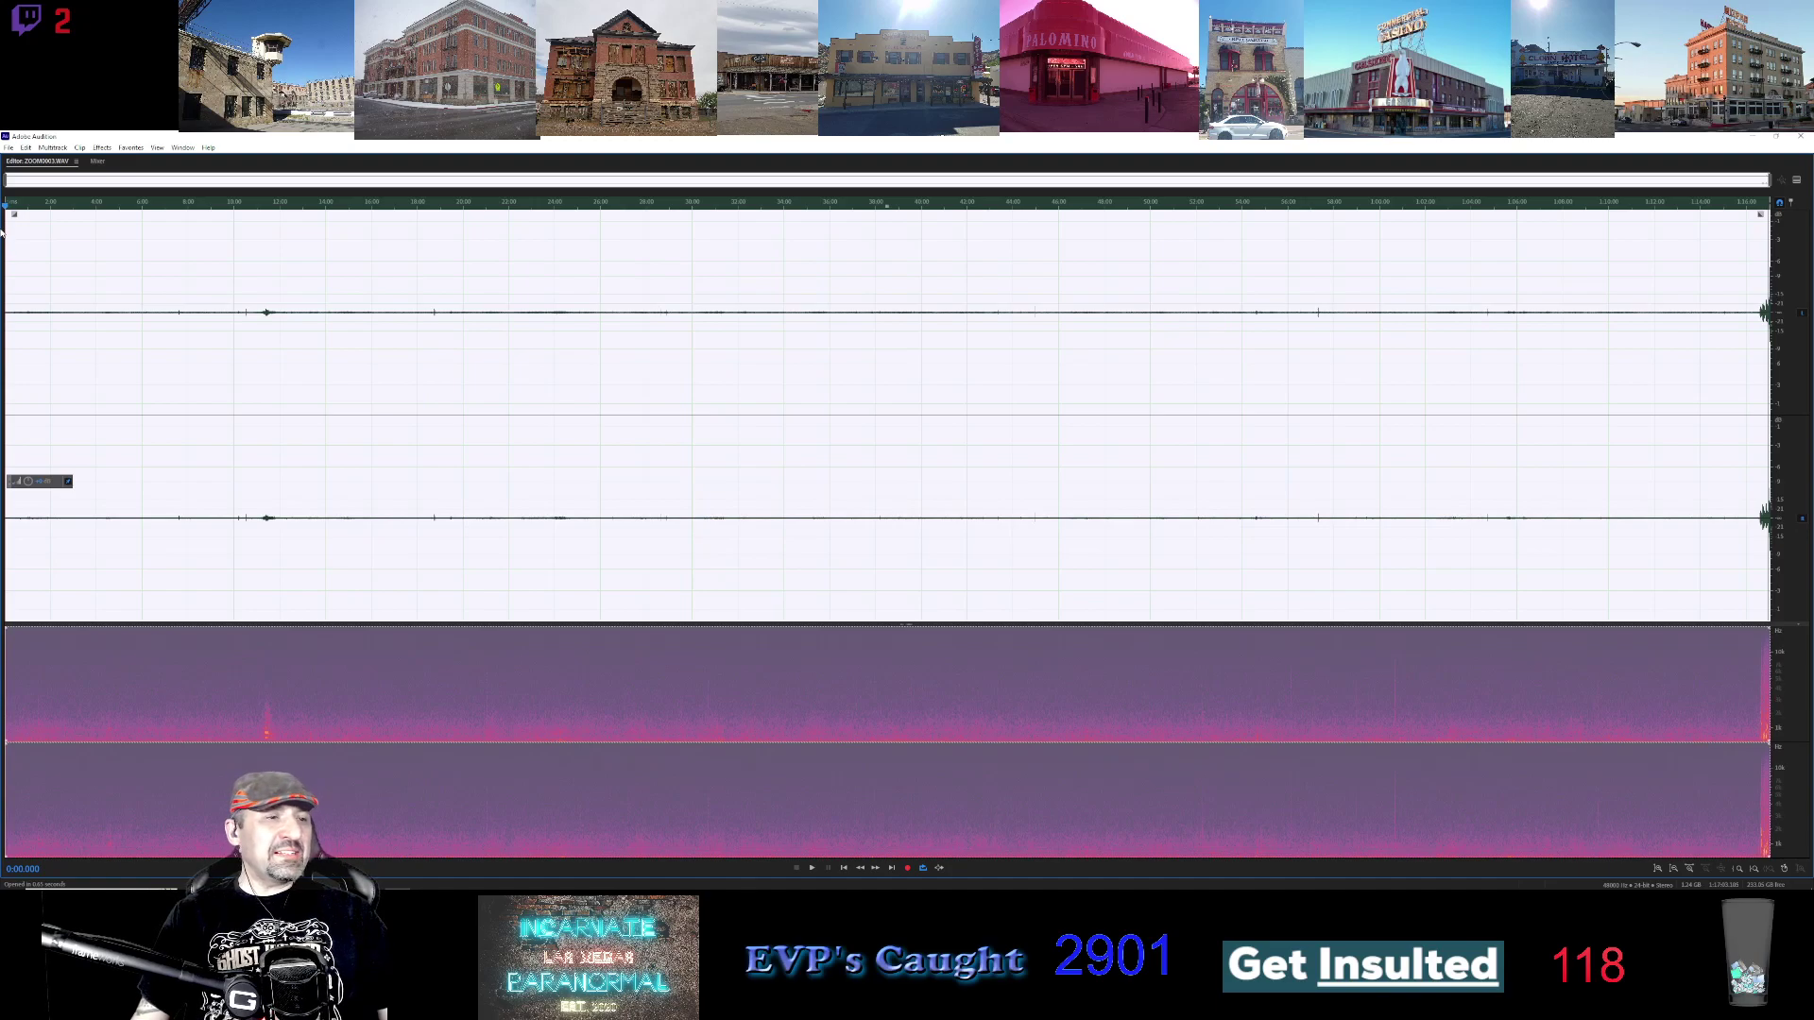
pyautogui.click(94, 149)
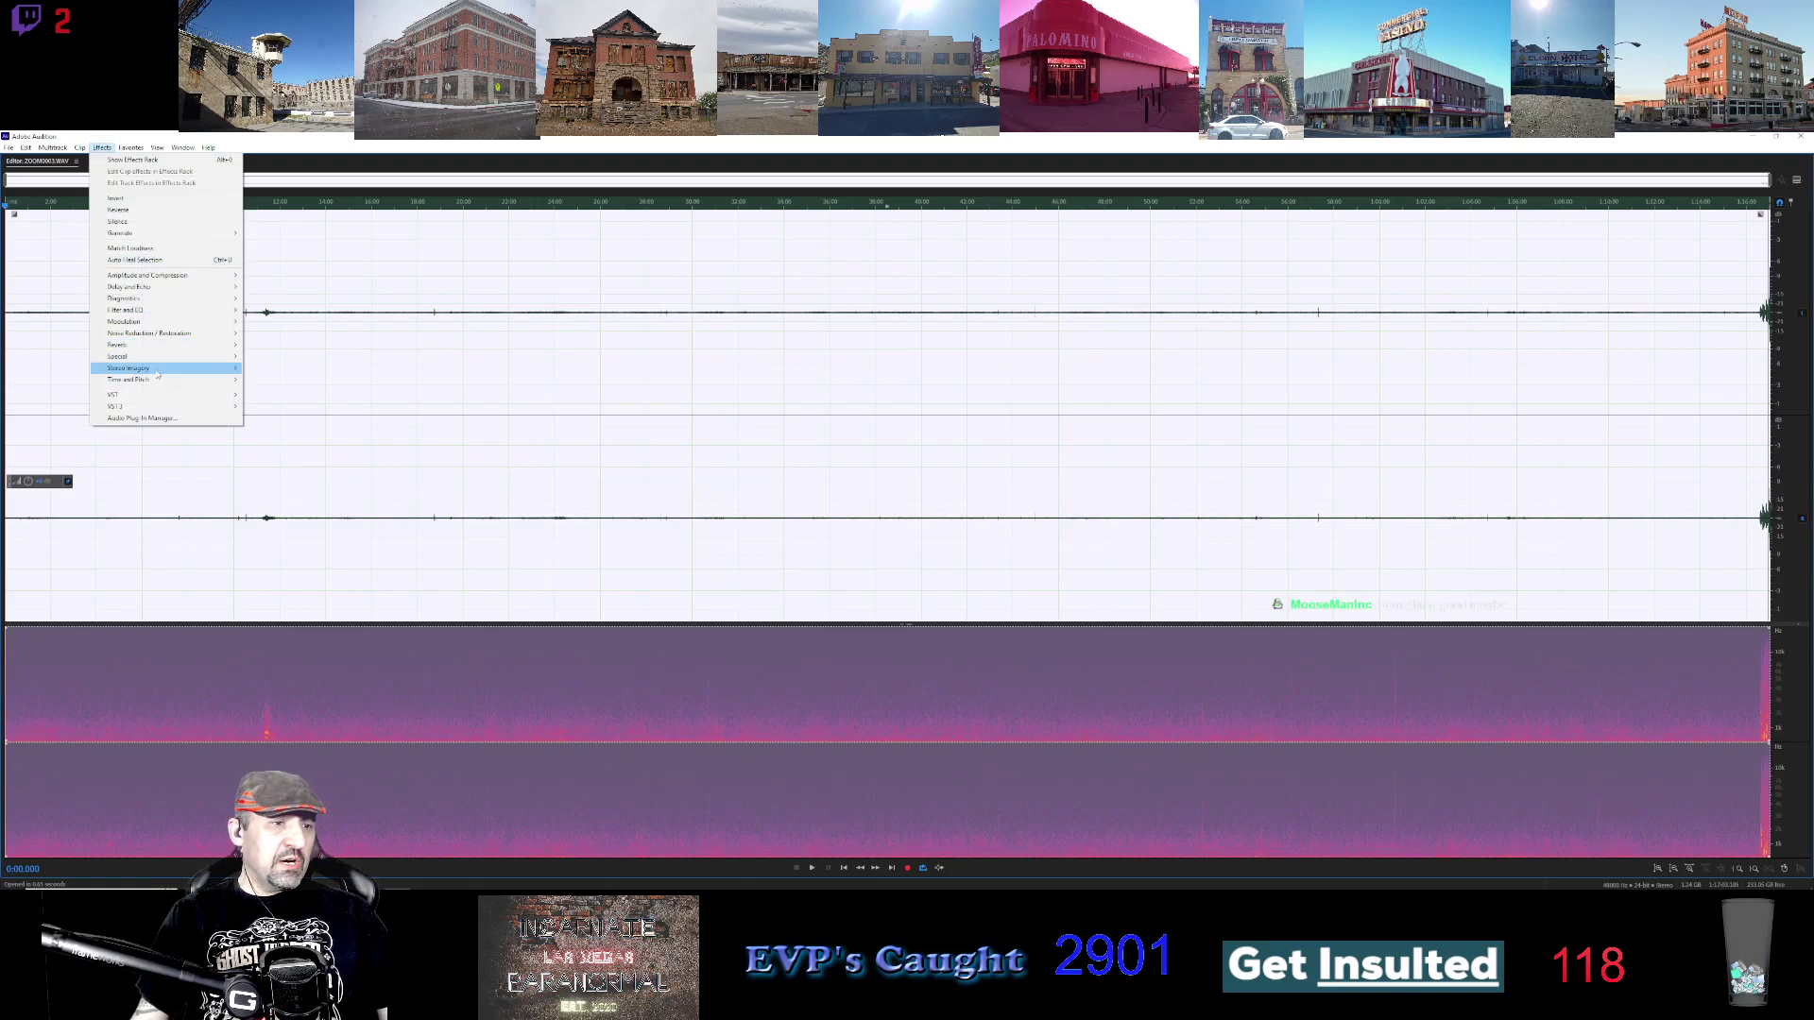
pyautogui.moveTo(157, 359)
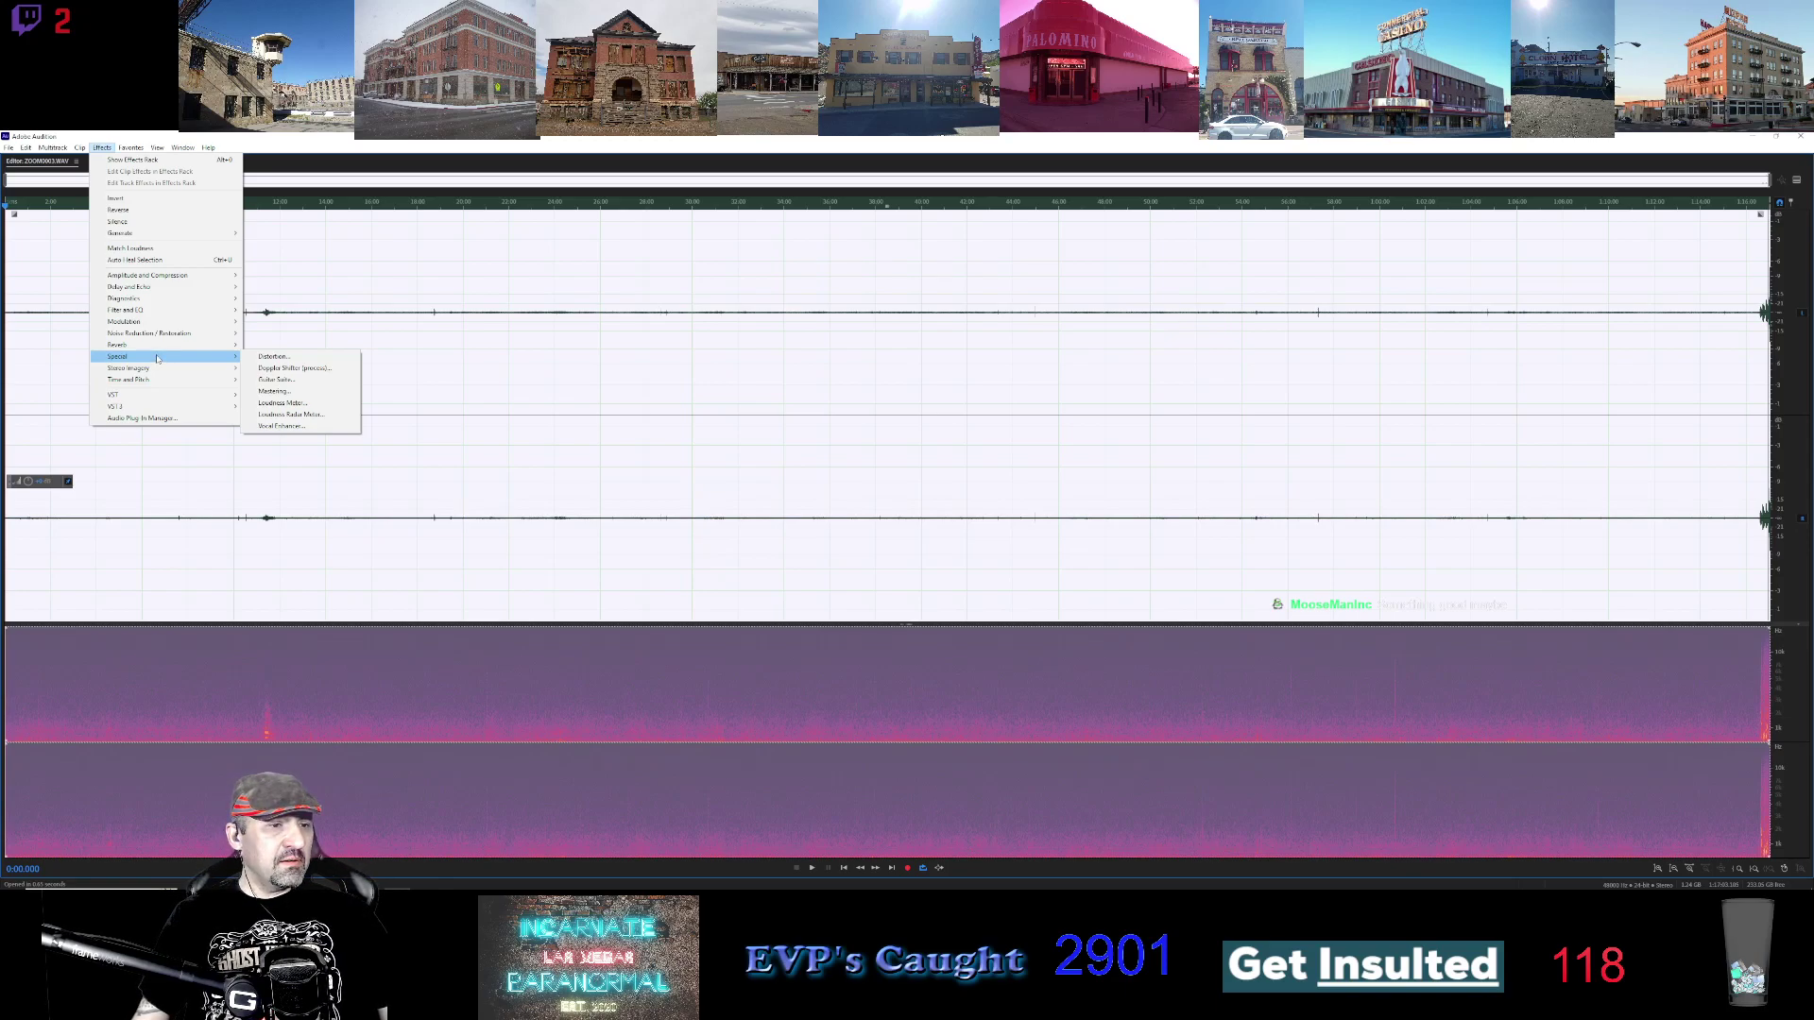
pyautogui.click(281, 426)
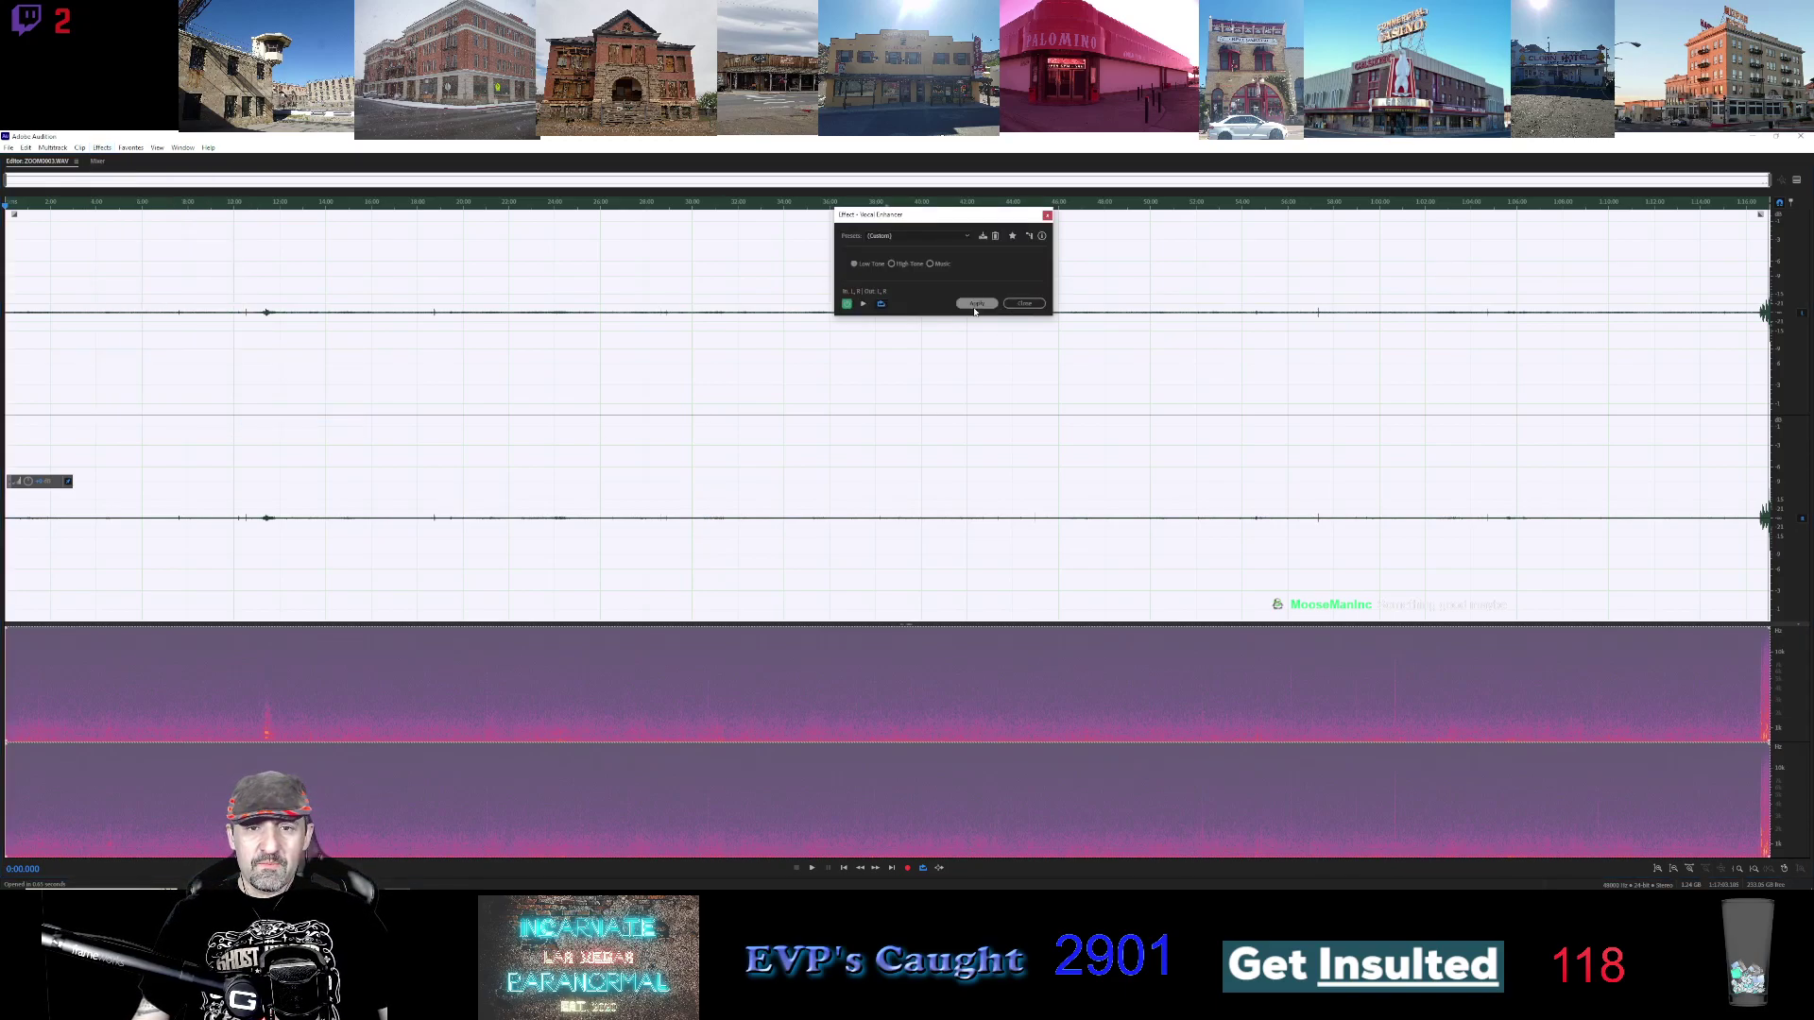
pyautogui.click(975, 305)
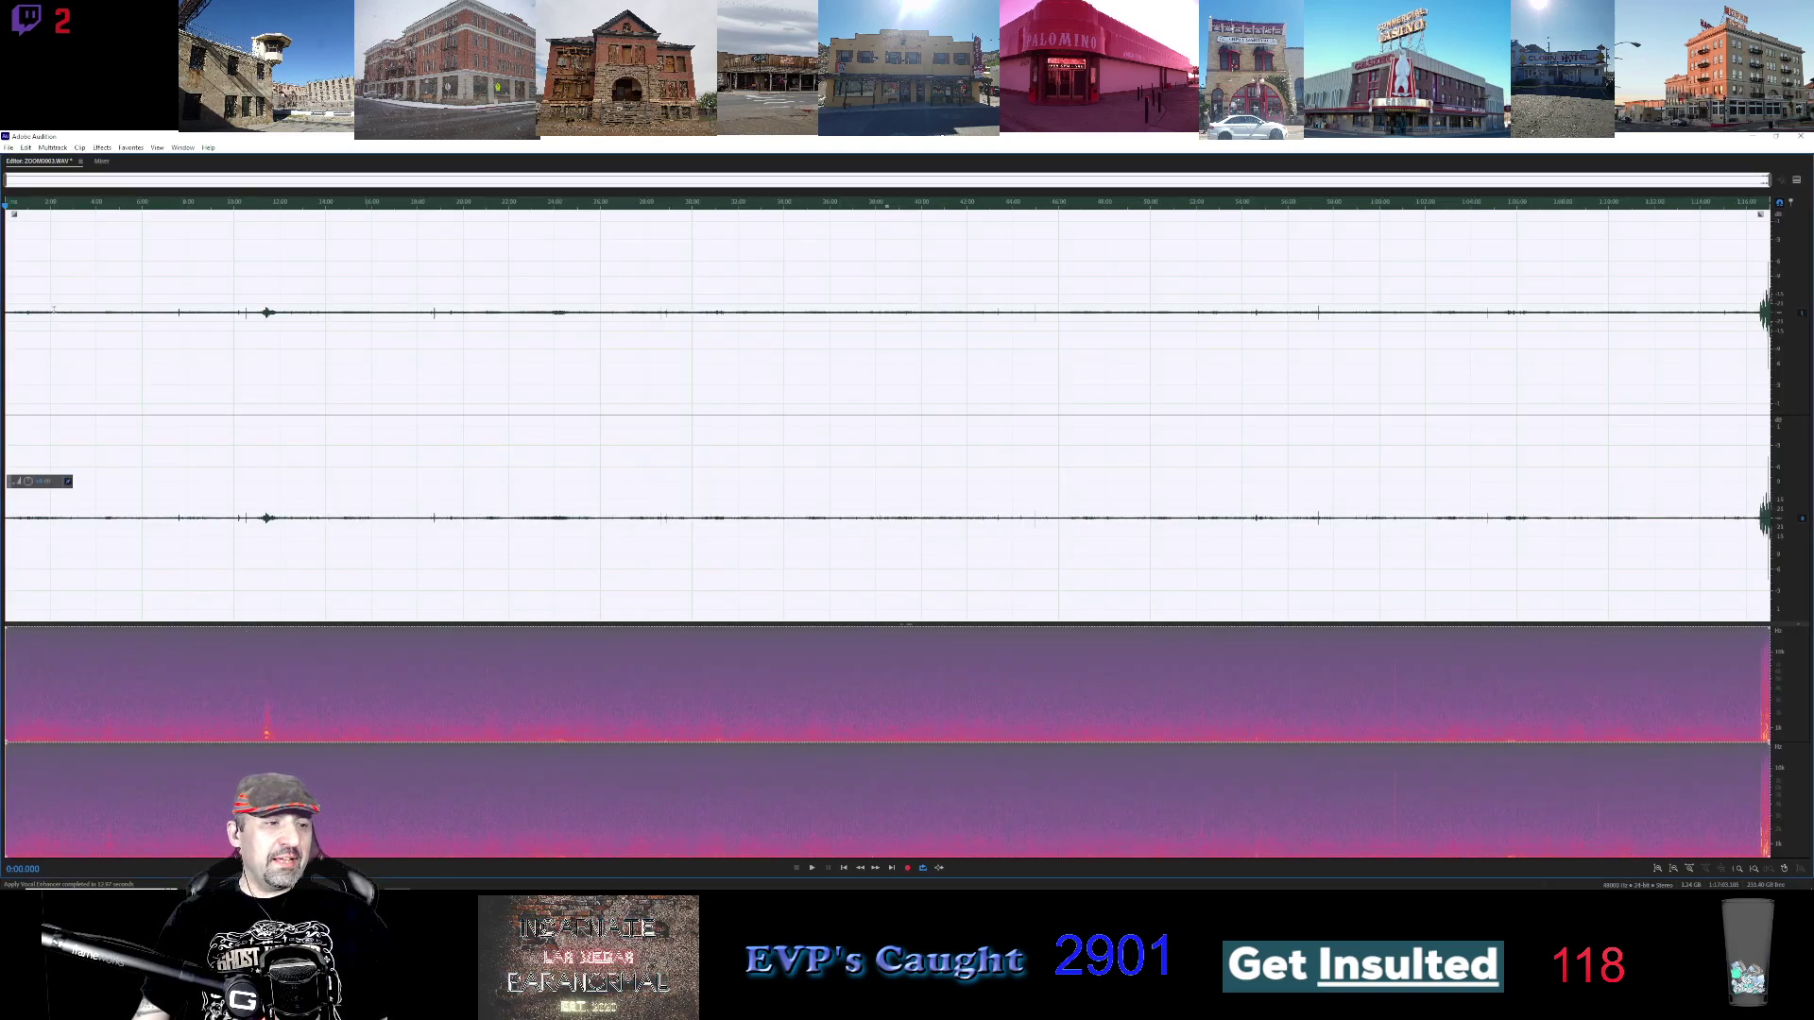
# Zoom in on the opening minute of the enhanced recording and listen from about 0:14 and 0:40
pyautogui.scroll(8, 122, 184)
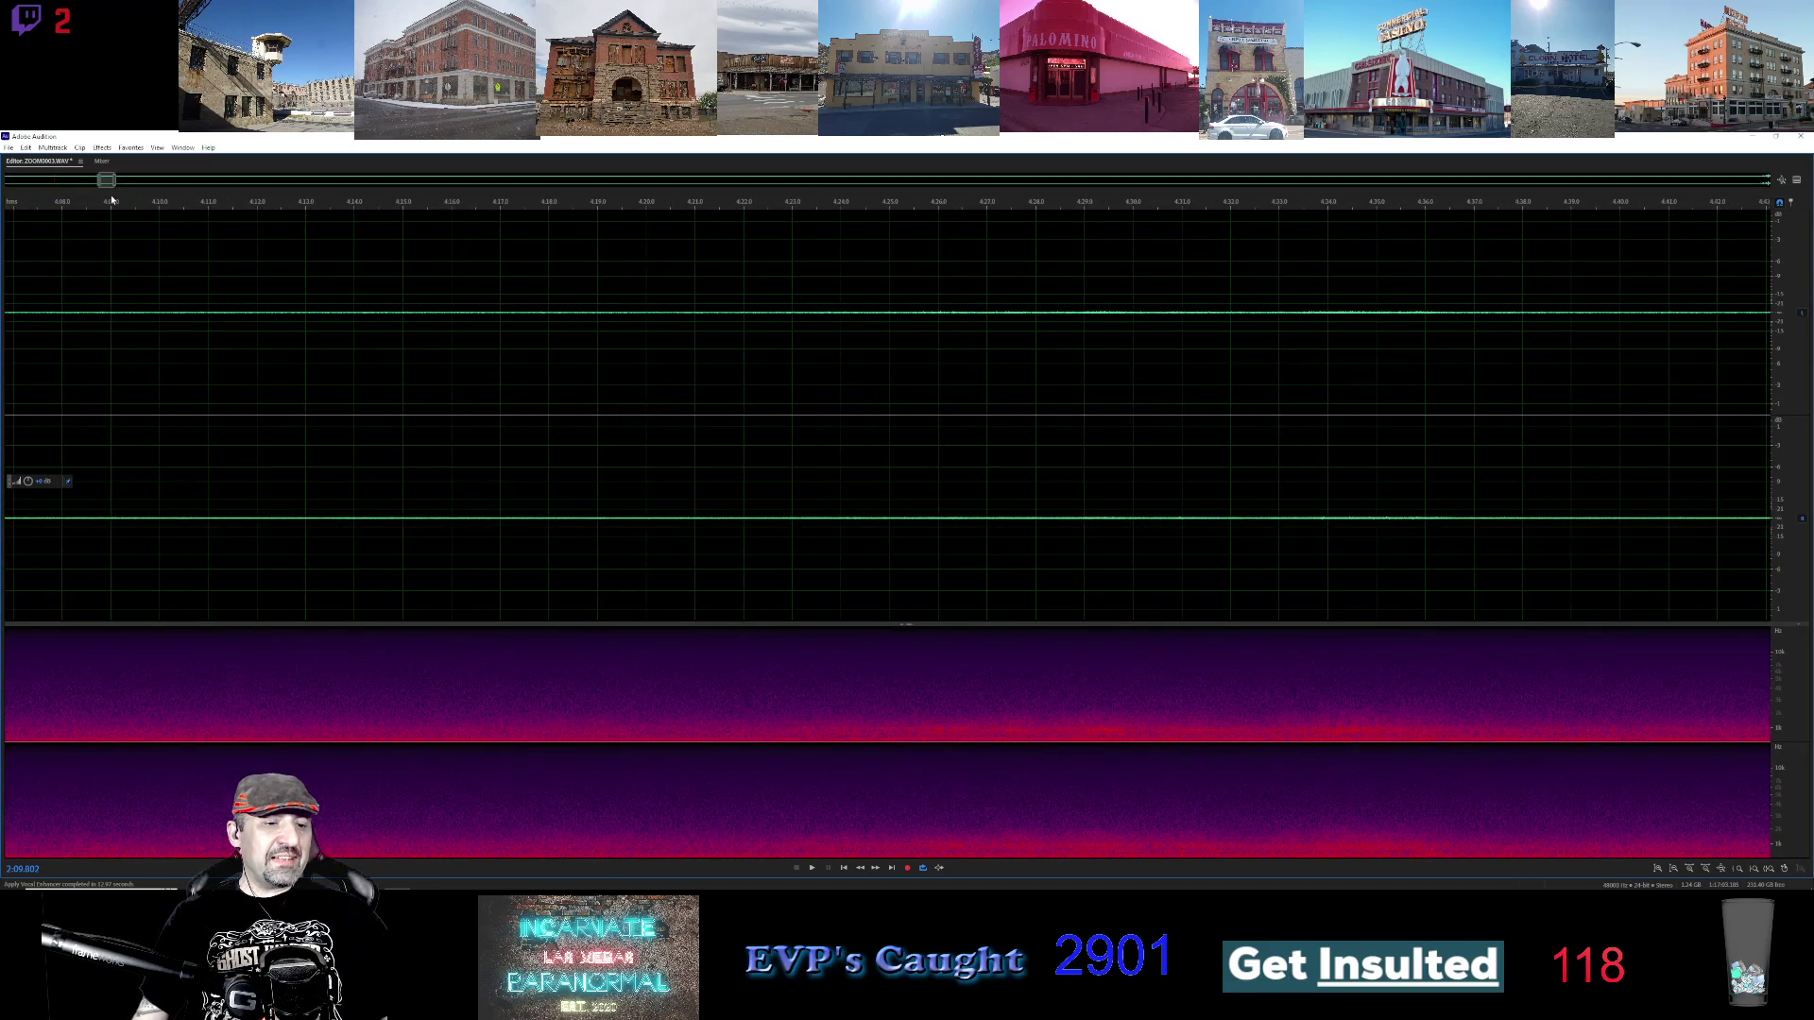
pyautogui.scroll(-2, 105, 184)
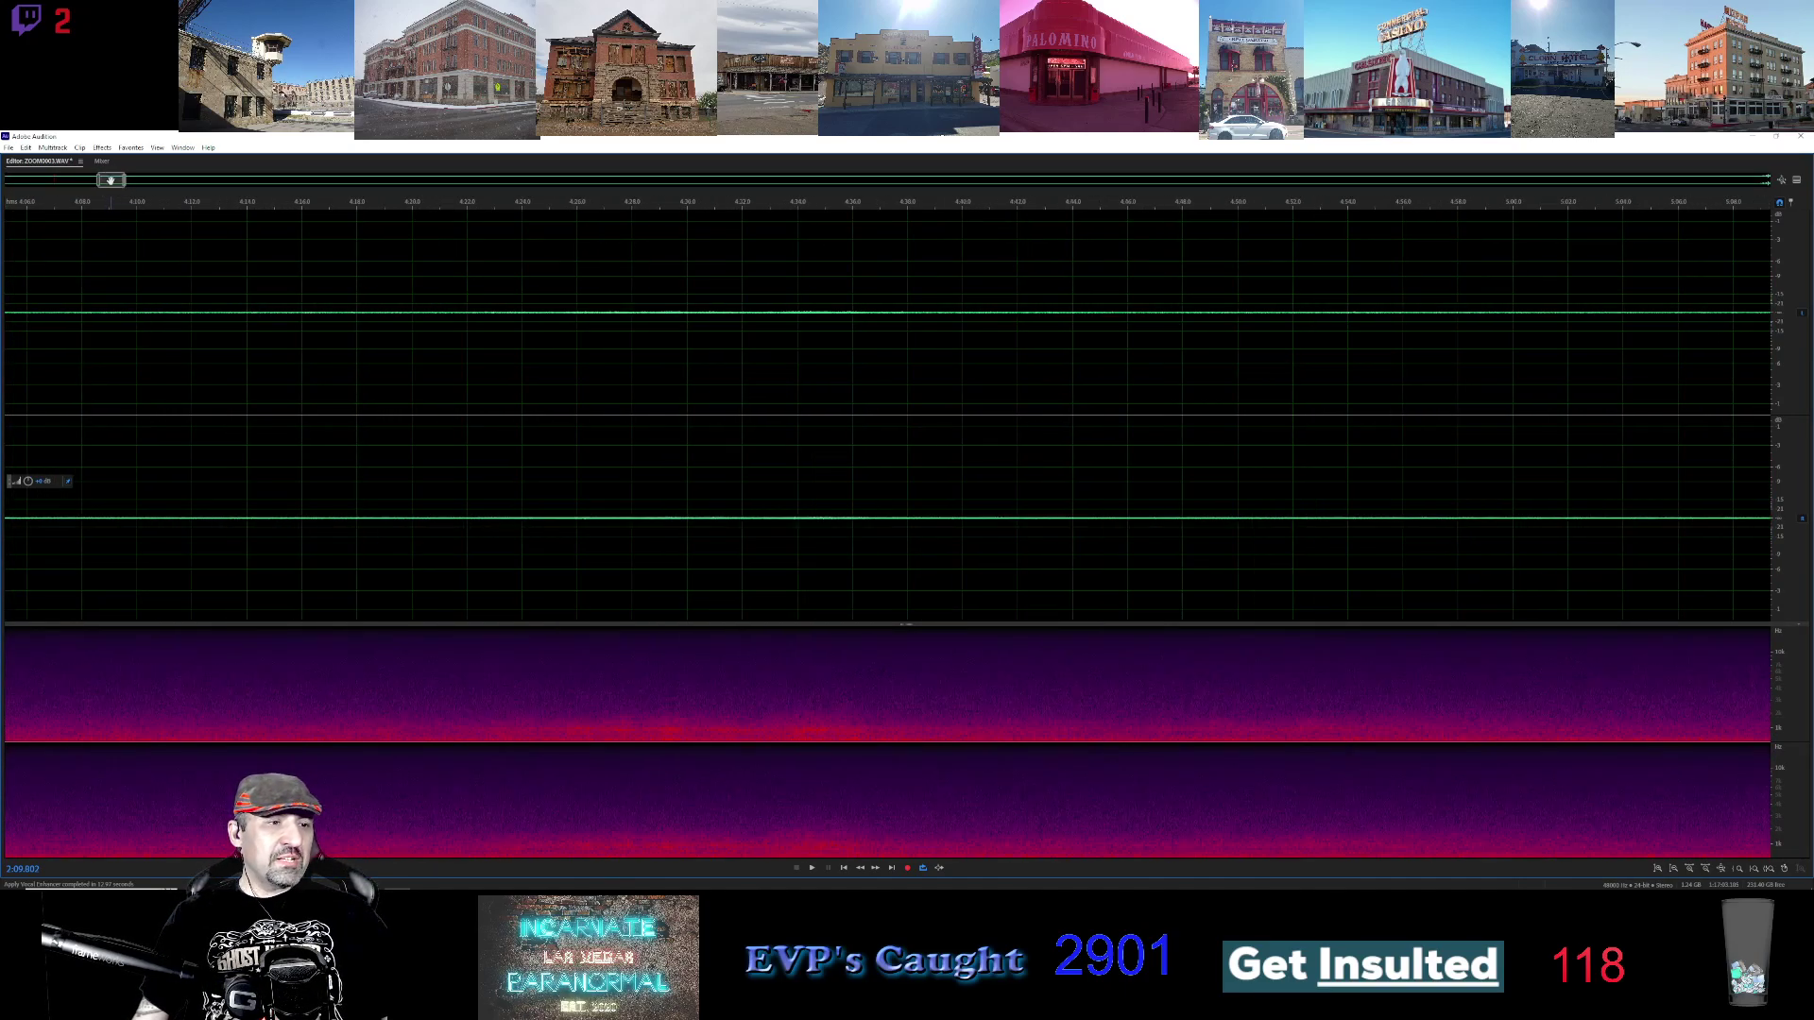
pyautogui.moveTo(111, 179); pyautogui.dragTo(18, 180)
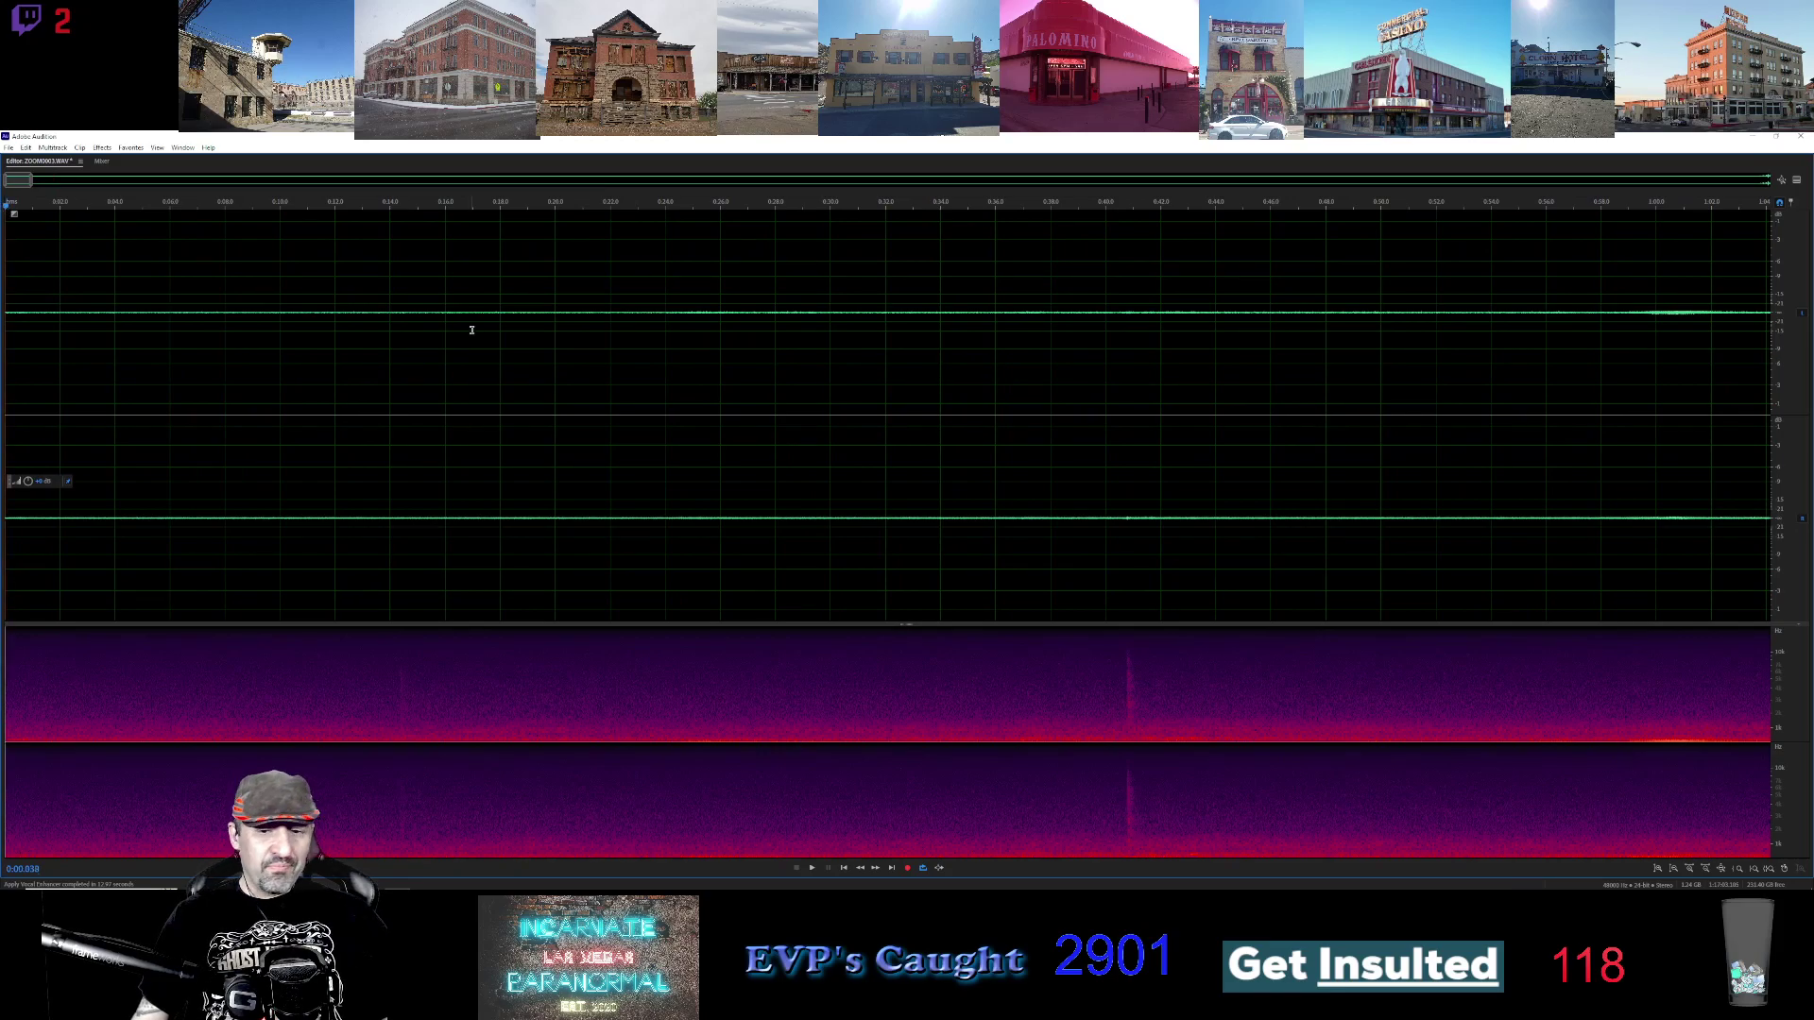
pyautogui.click(815, 869)
pyautogui.click(385, 205)
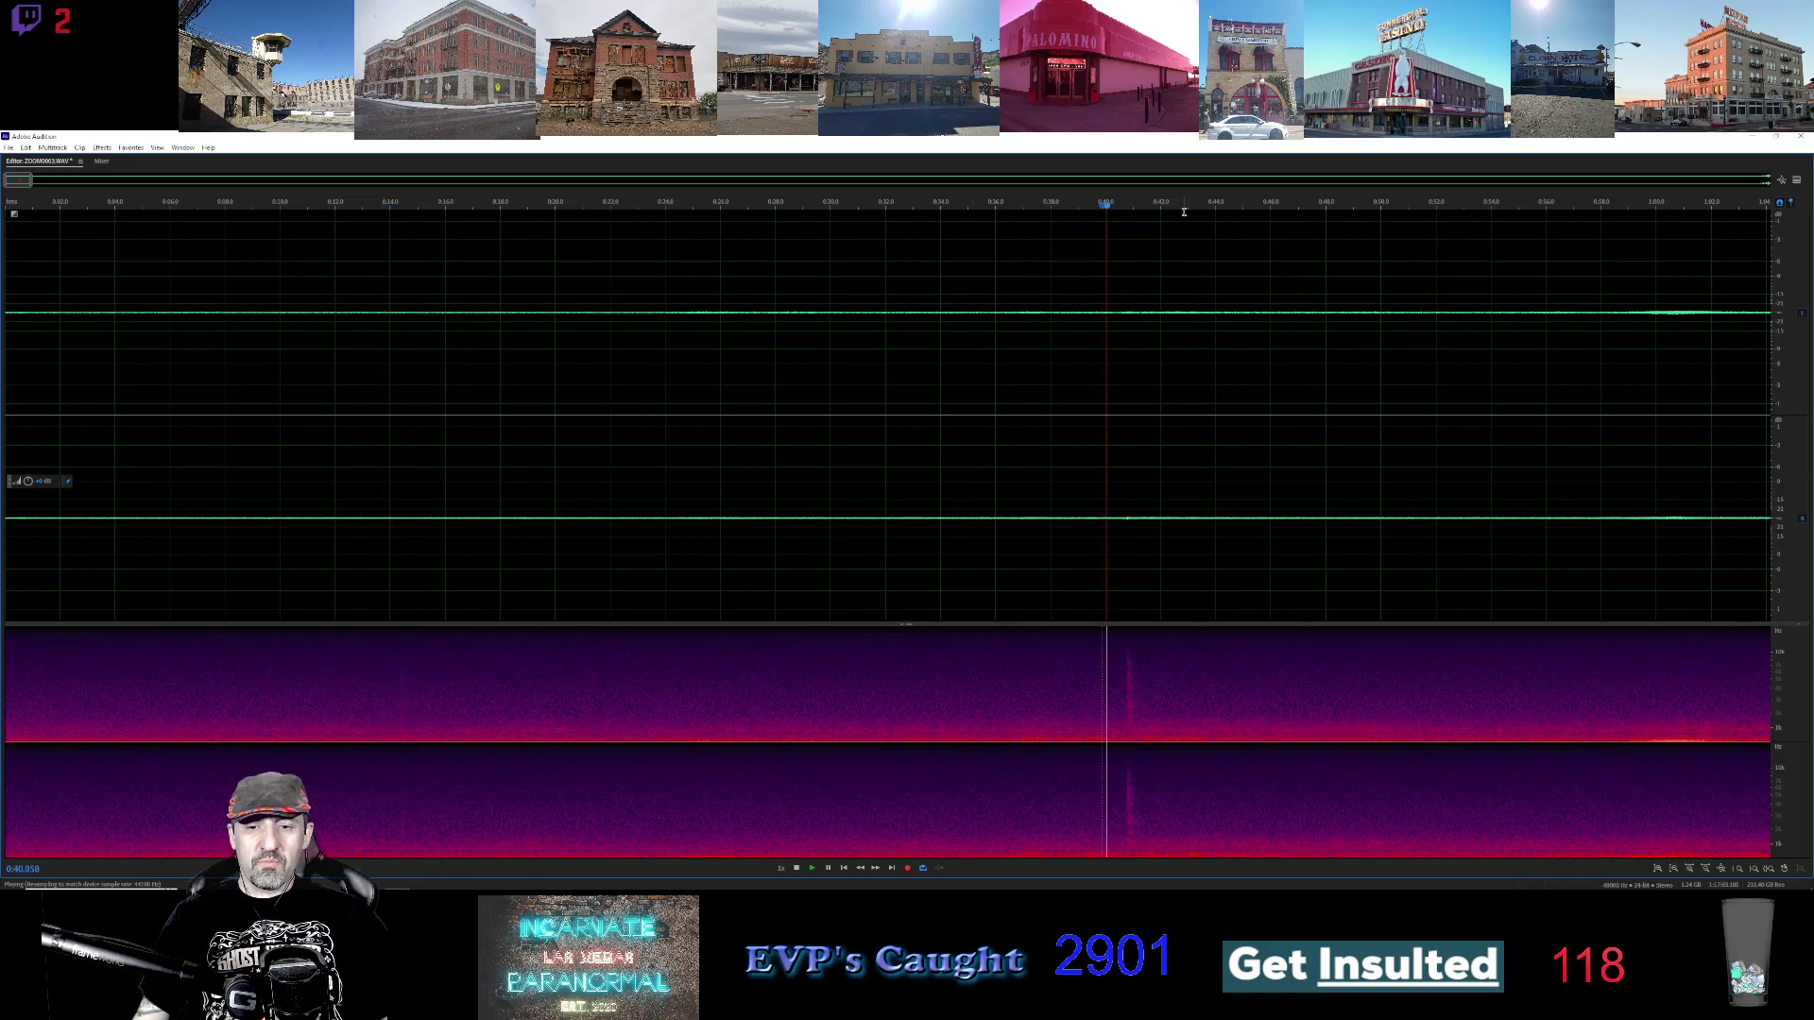
# Advance to the following spikes and listen from about 1:26 and 2:10
pyautogui.click(111, 180)
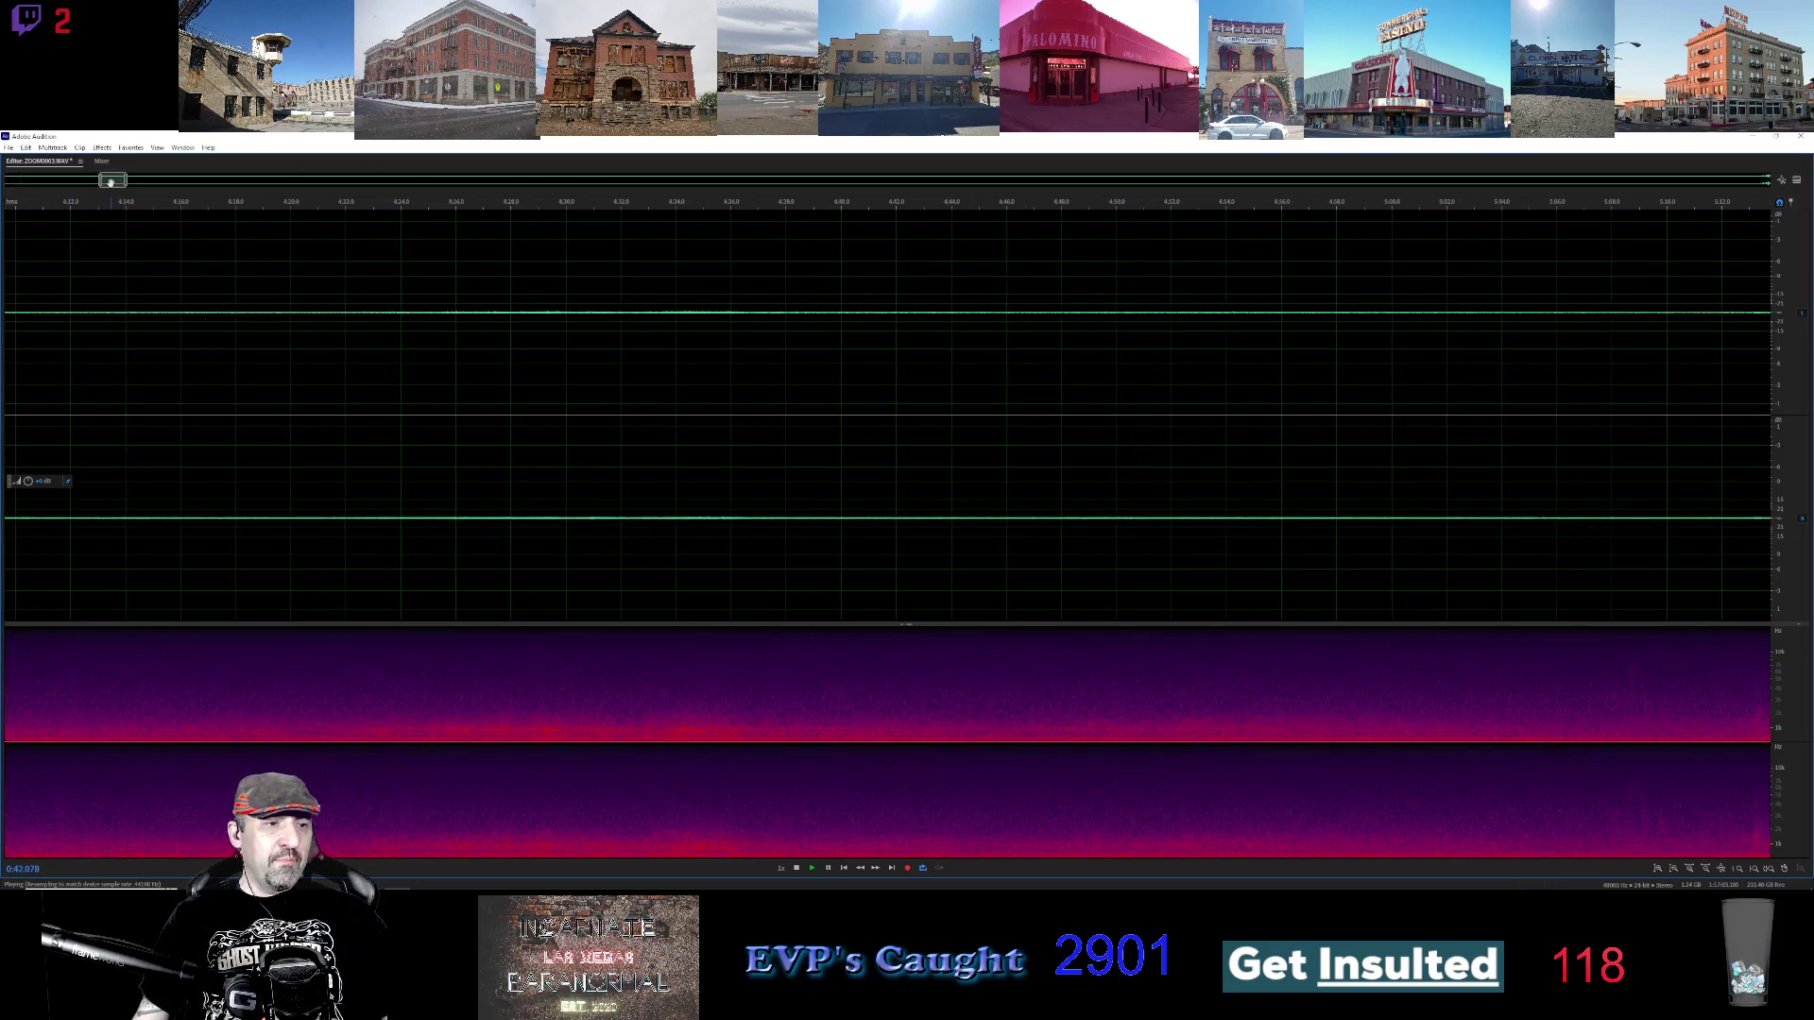
pyautogui.moveTo(110, 180); pyautogui.dragTo(48, 181)
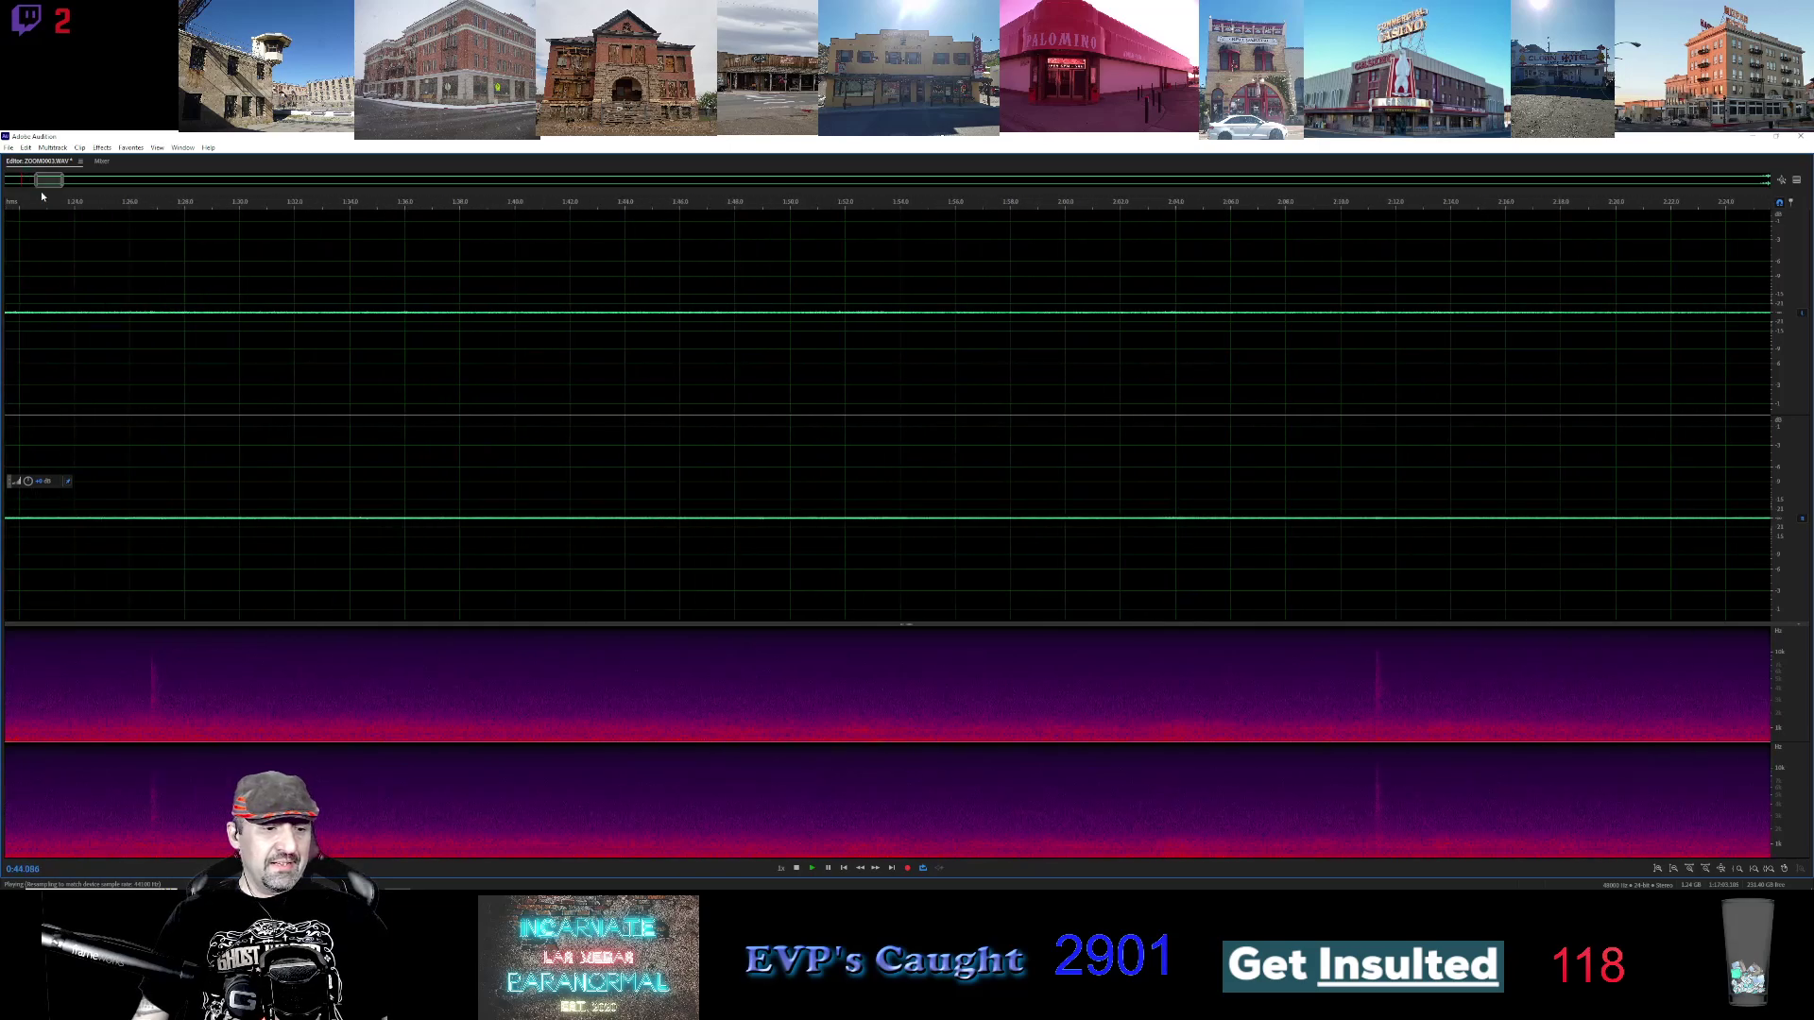
pyautogui.click(121, 207)
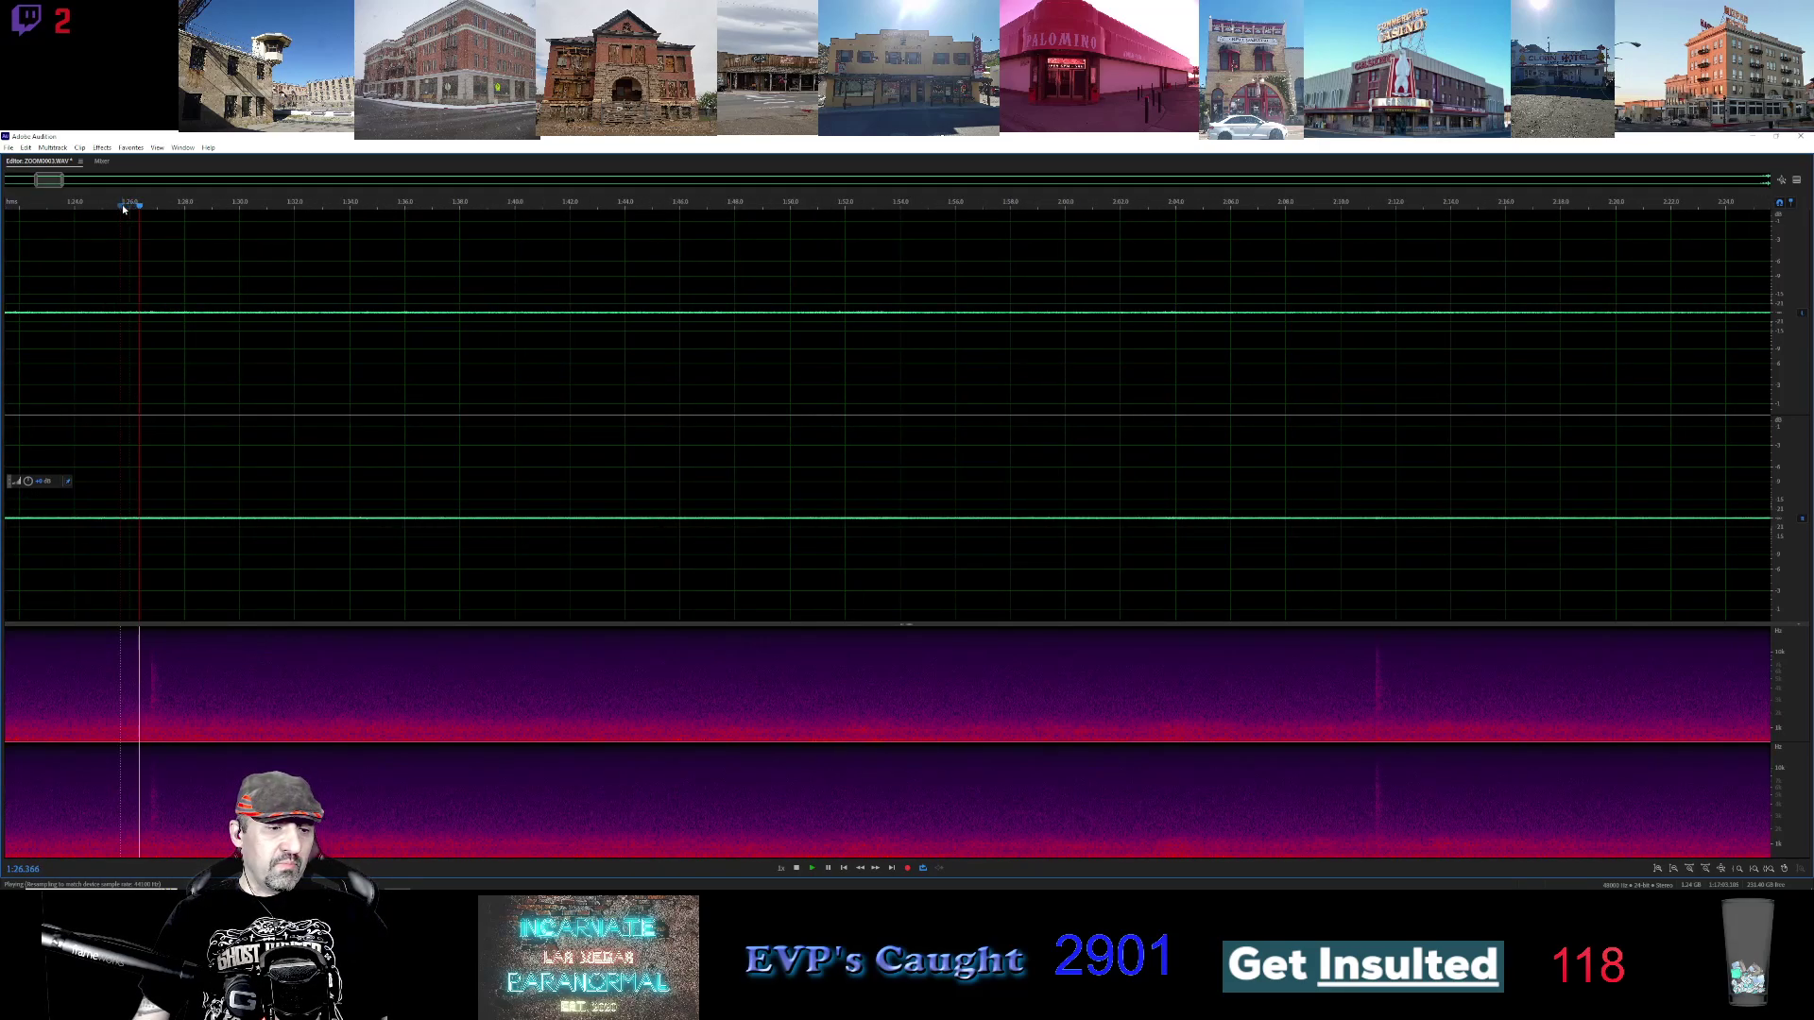
pyautogui.click(1340, 206)
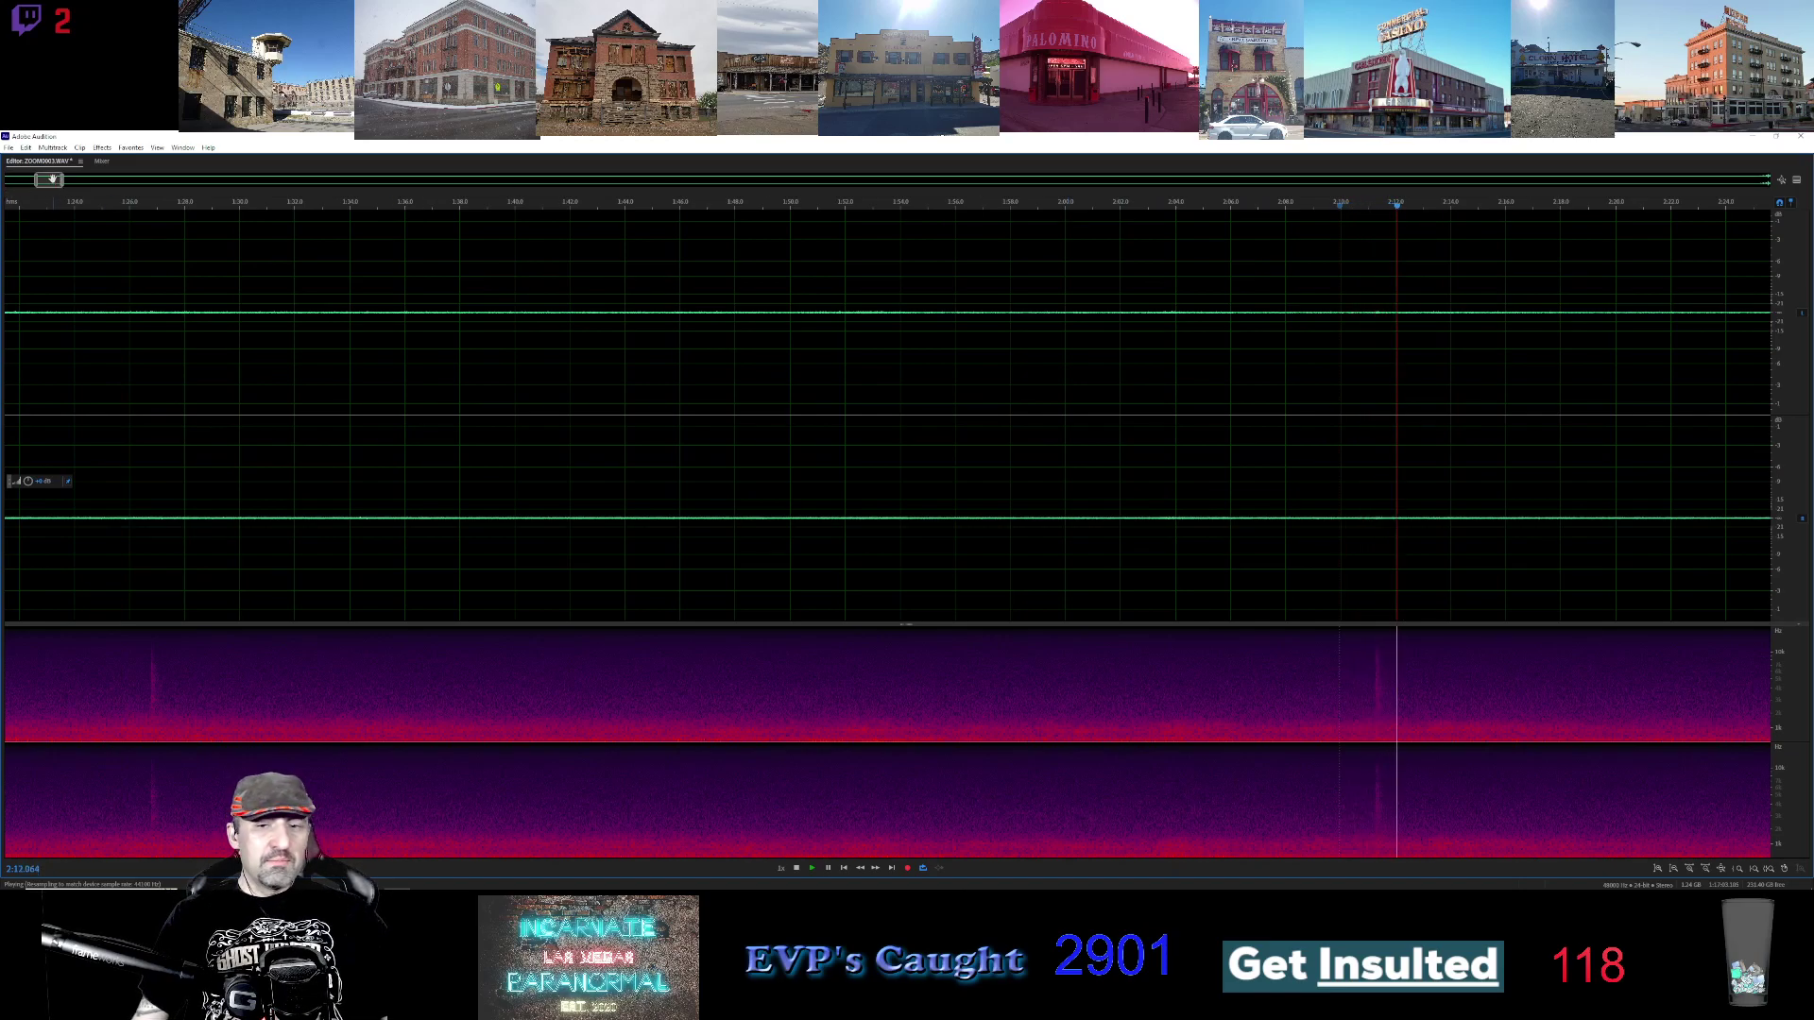
# Continue through the recording, listening from about 2:26, 3:57 and 5:12
pyautogui.moveTo(49, 180); pyautogui.dragTo(67, 178)
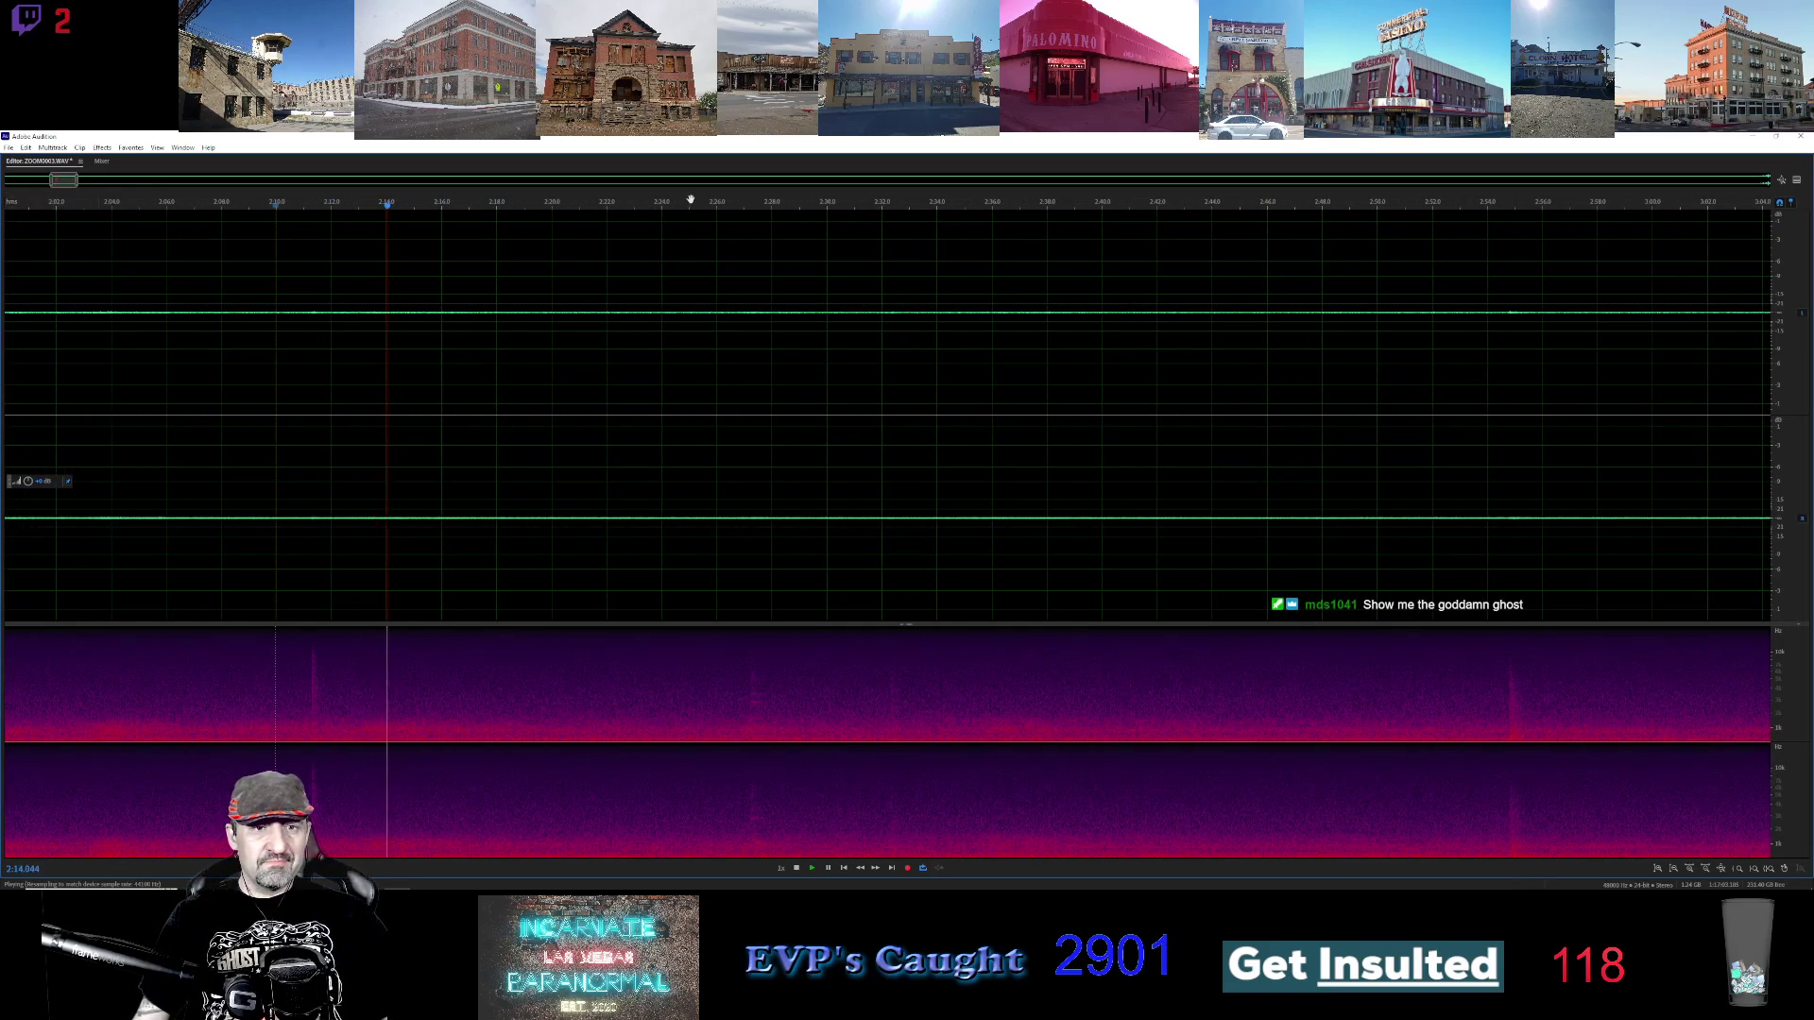
pyautogui.click(730, 205)
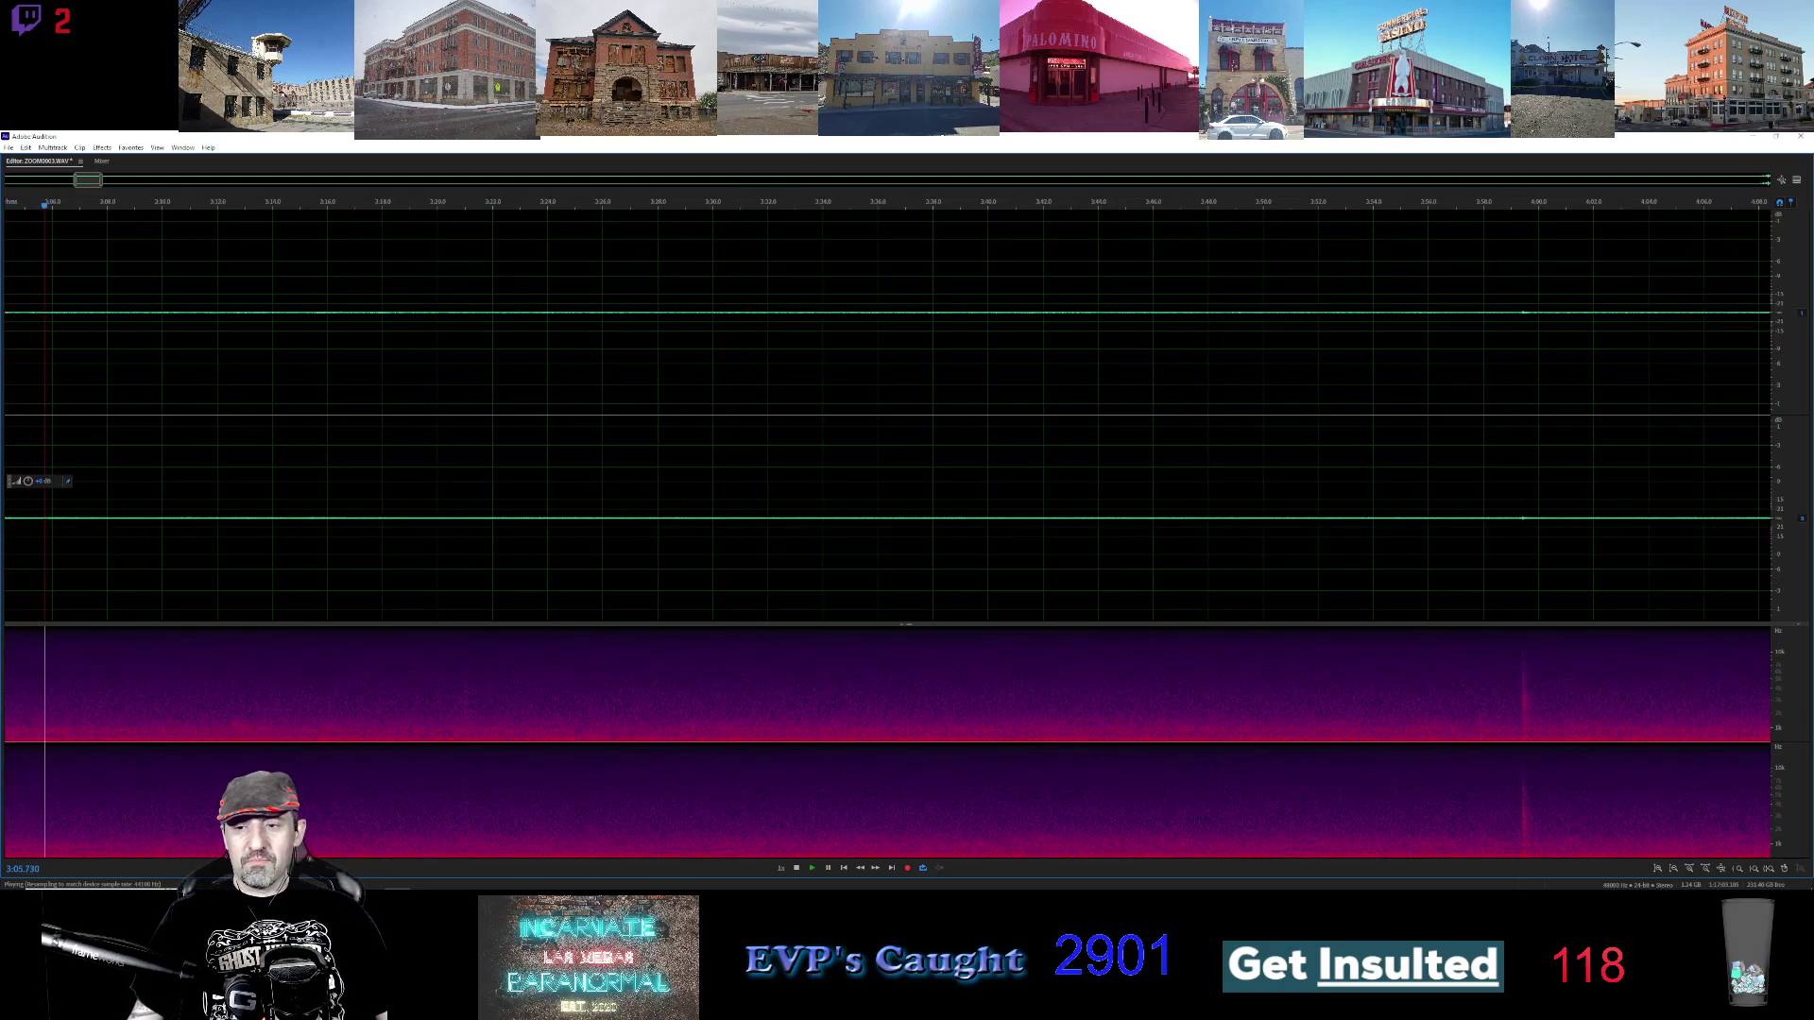
pyautogui.click(1470, 202)
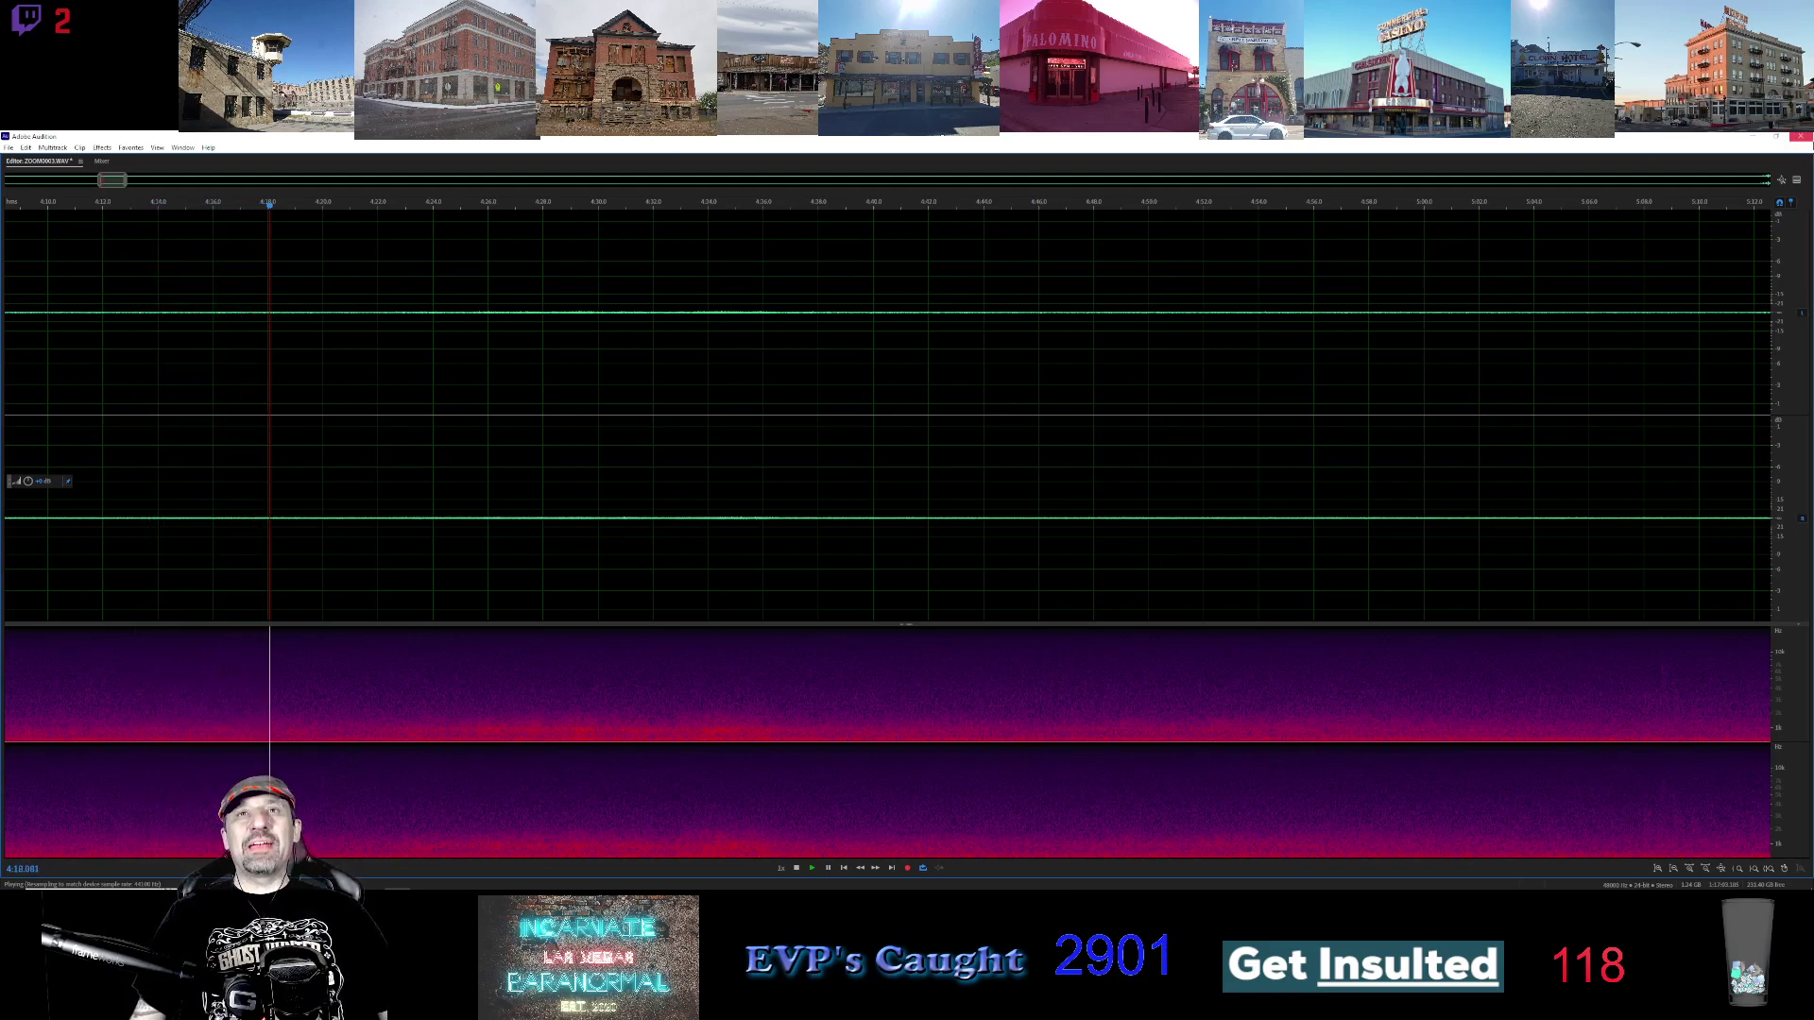
pyautogui.click(1750, 204)
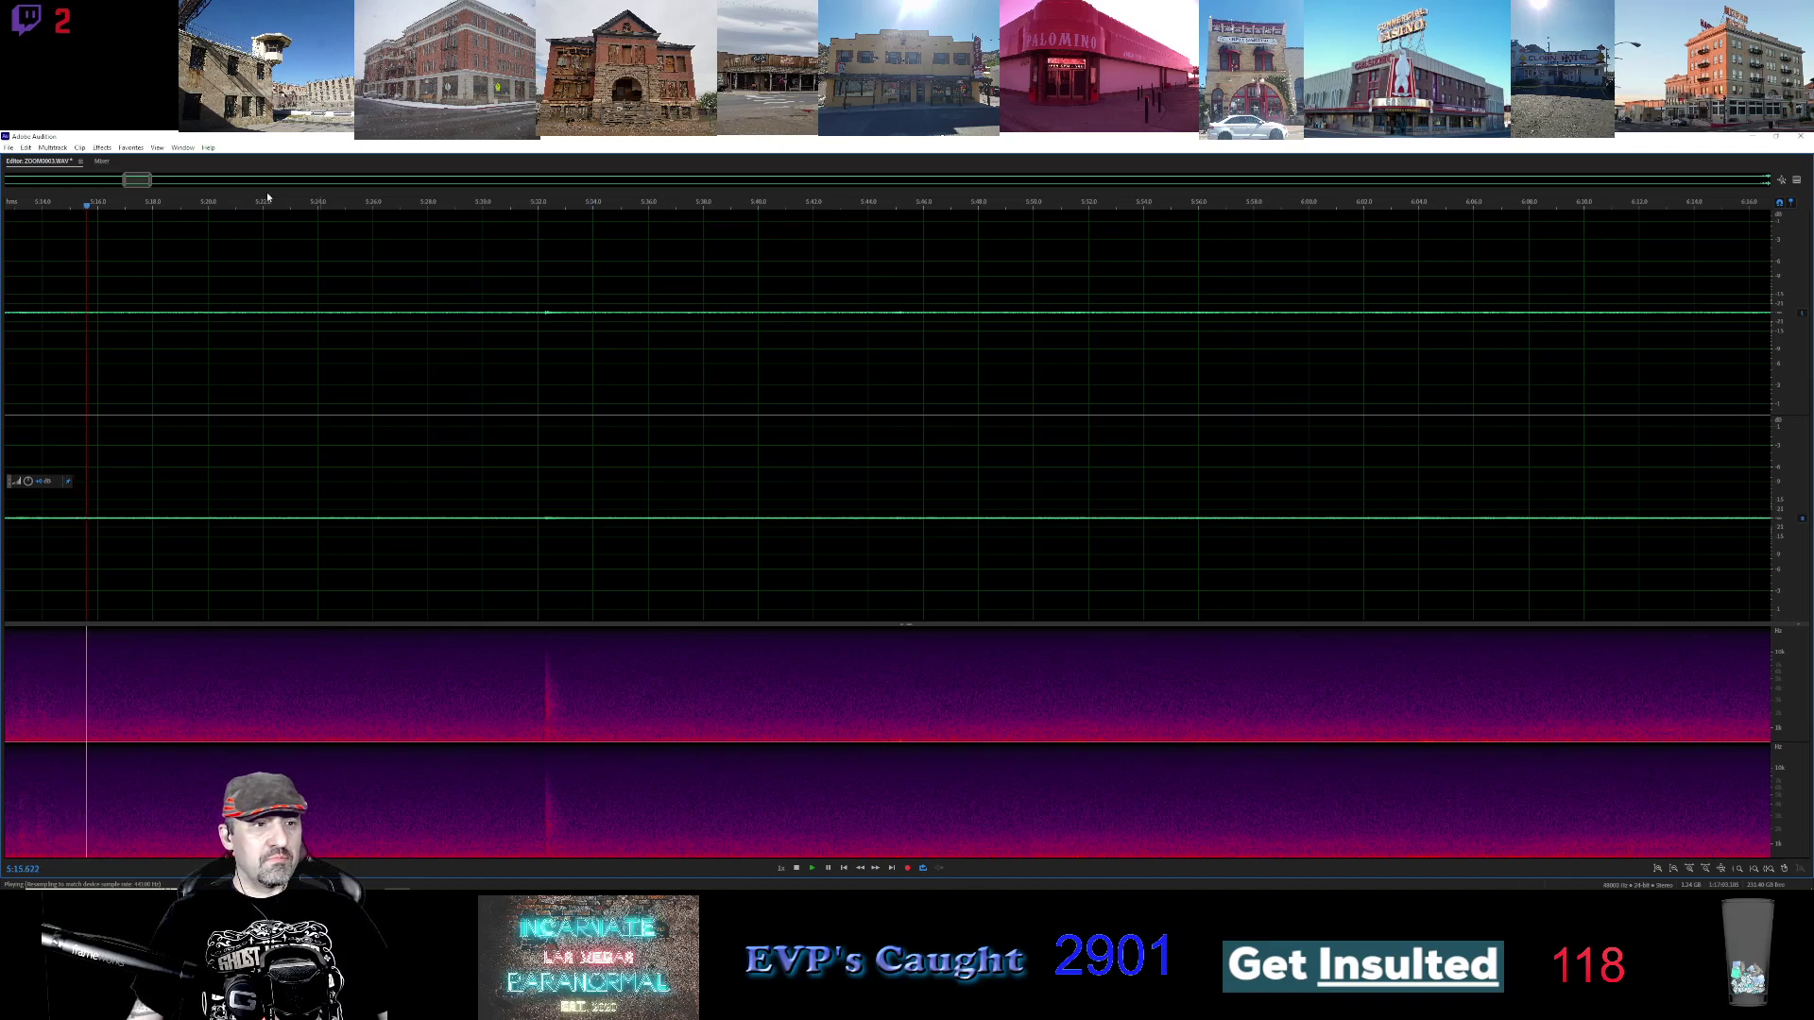
# Replay the faint noise from about 5:13 and skip ahead to listen from about 6:12
pyautogui.moveTo(136, 183); pyautogui.dragTo(133, 186)
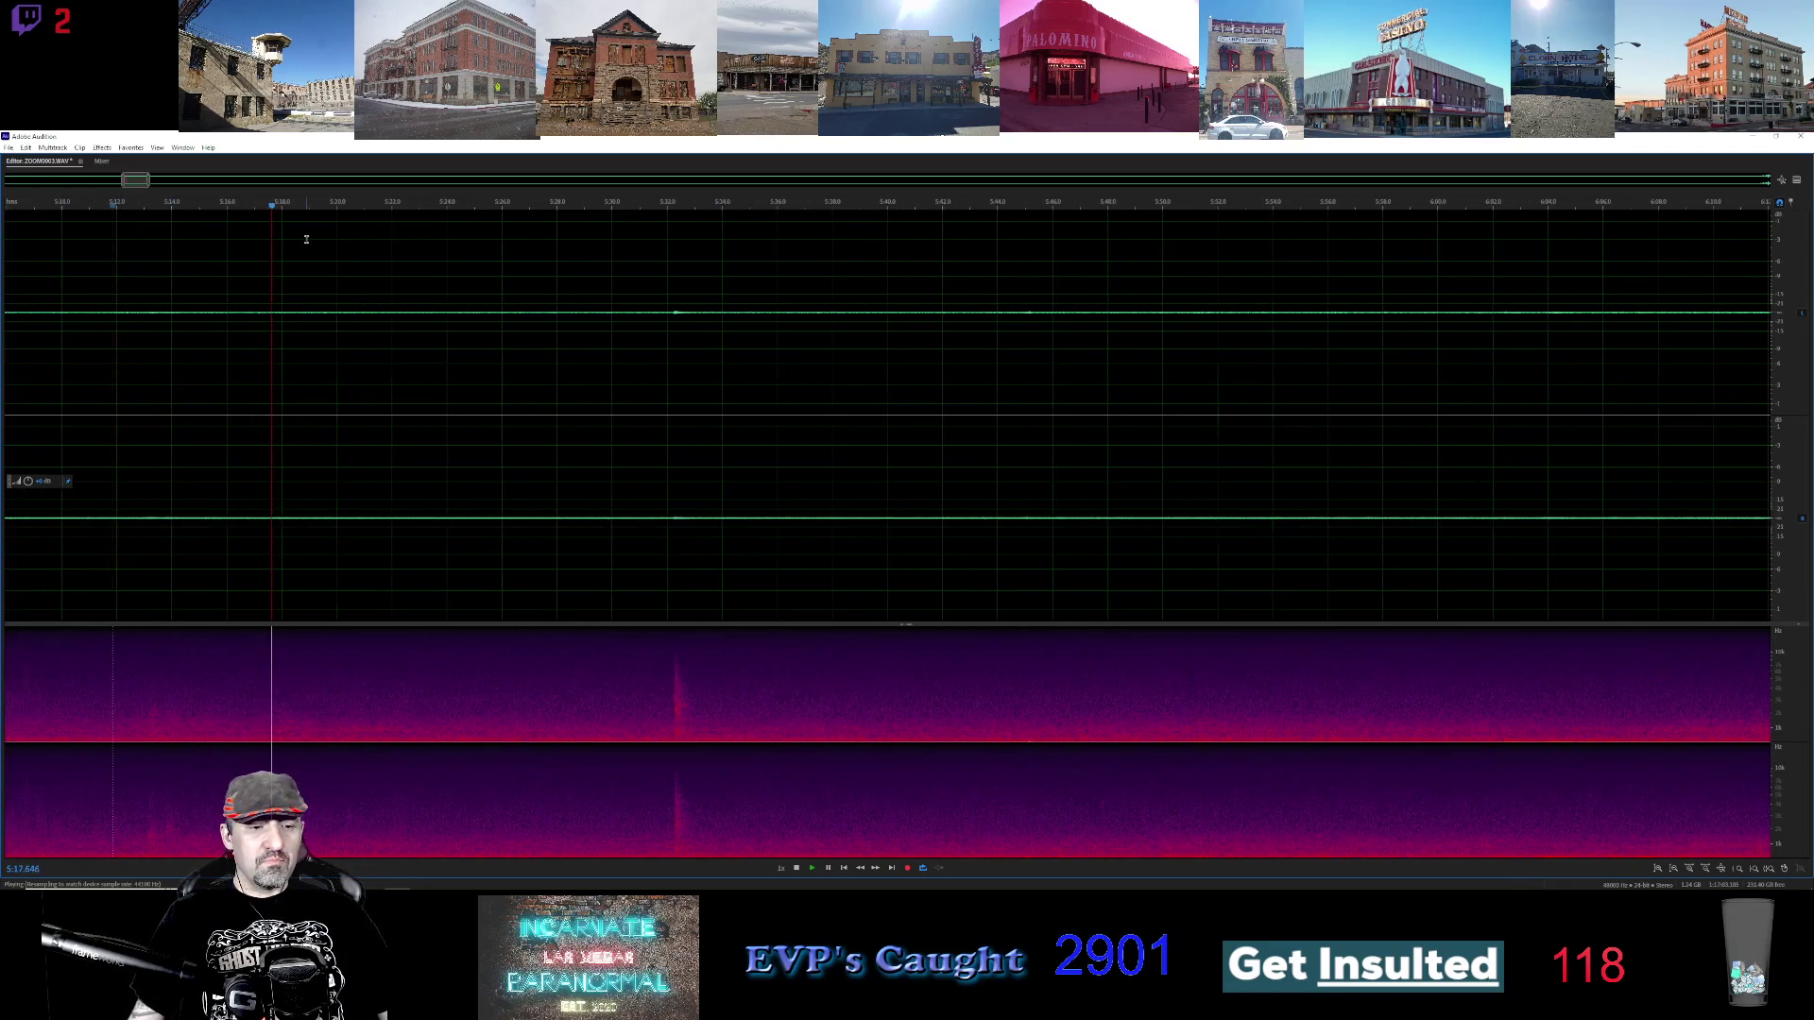
pyautogui.click(147, 206)
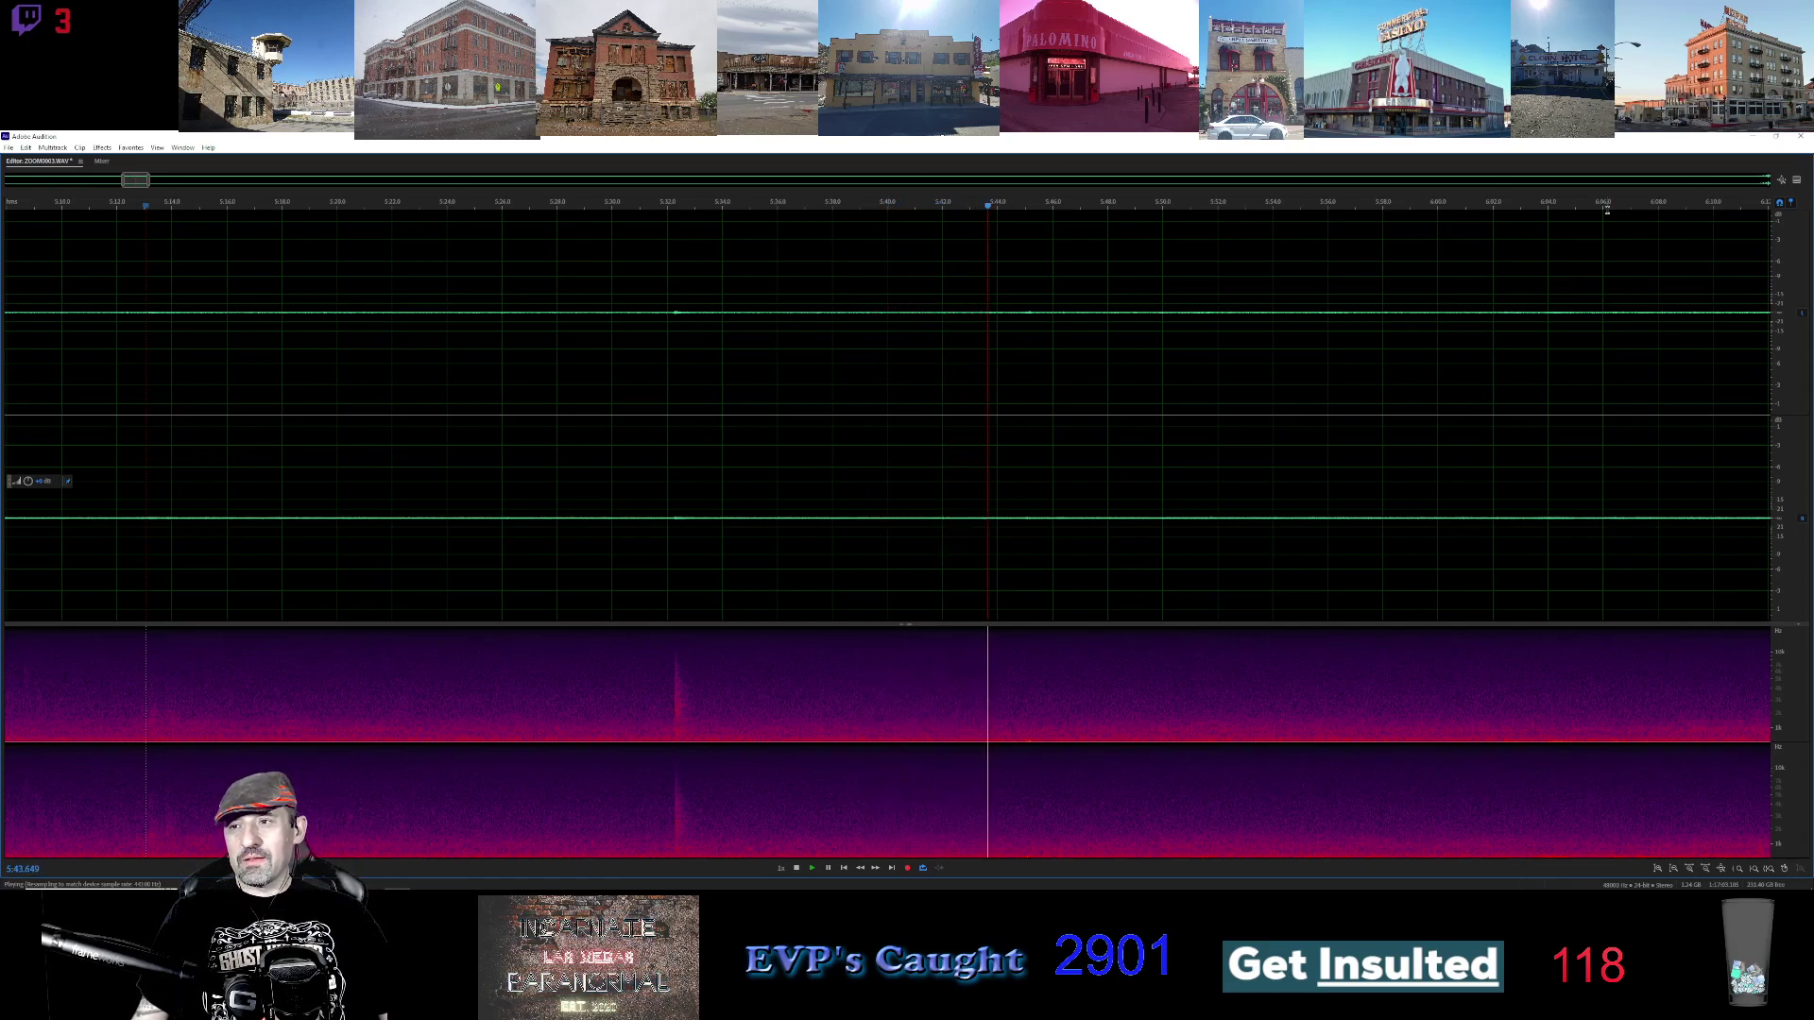
pyautogui.click(1760, 202)
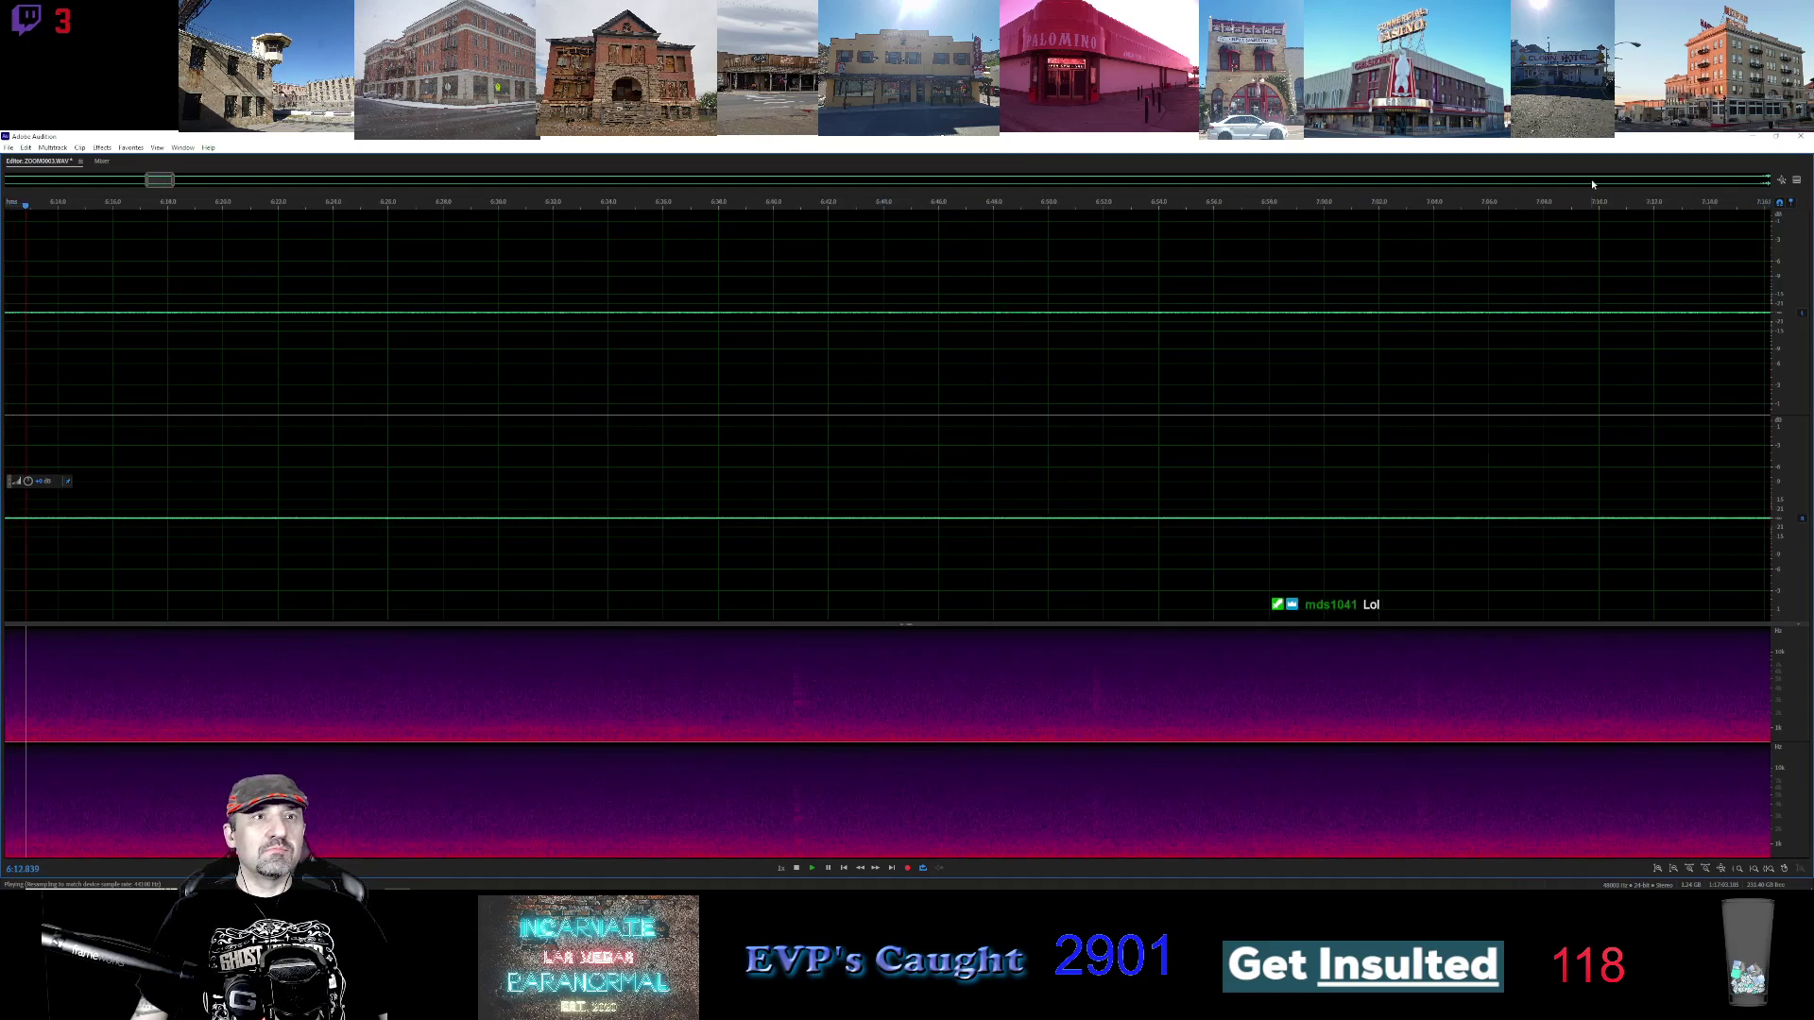
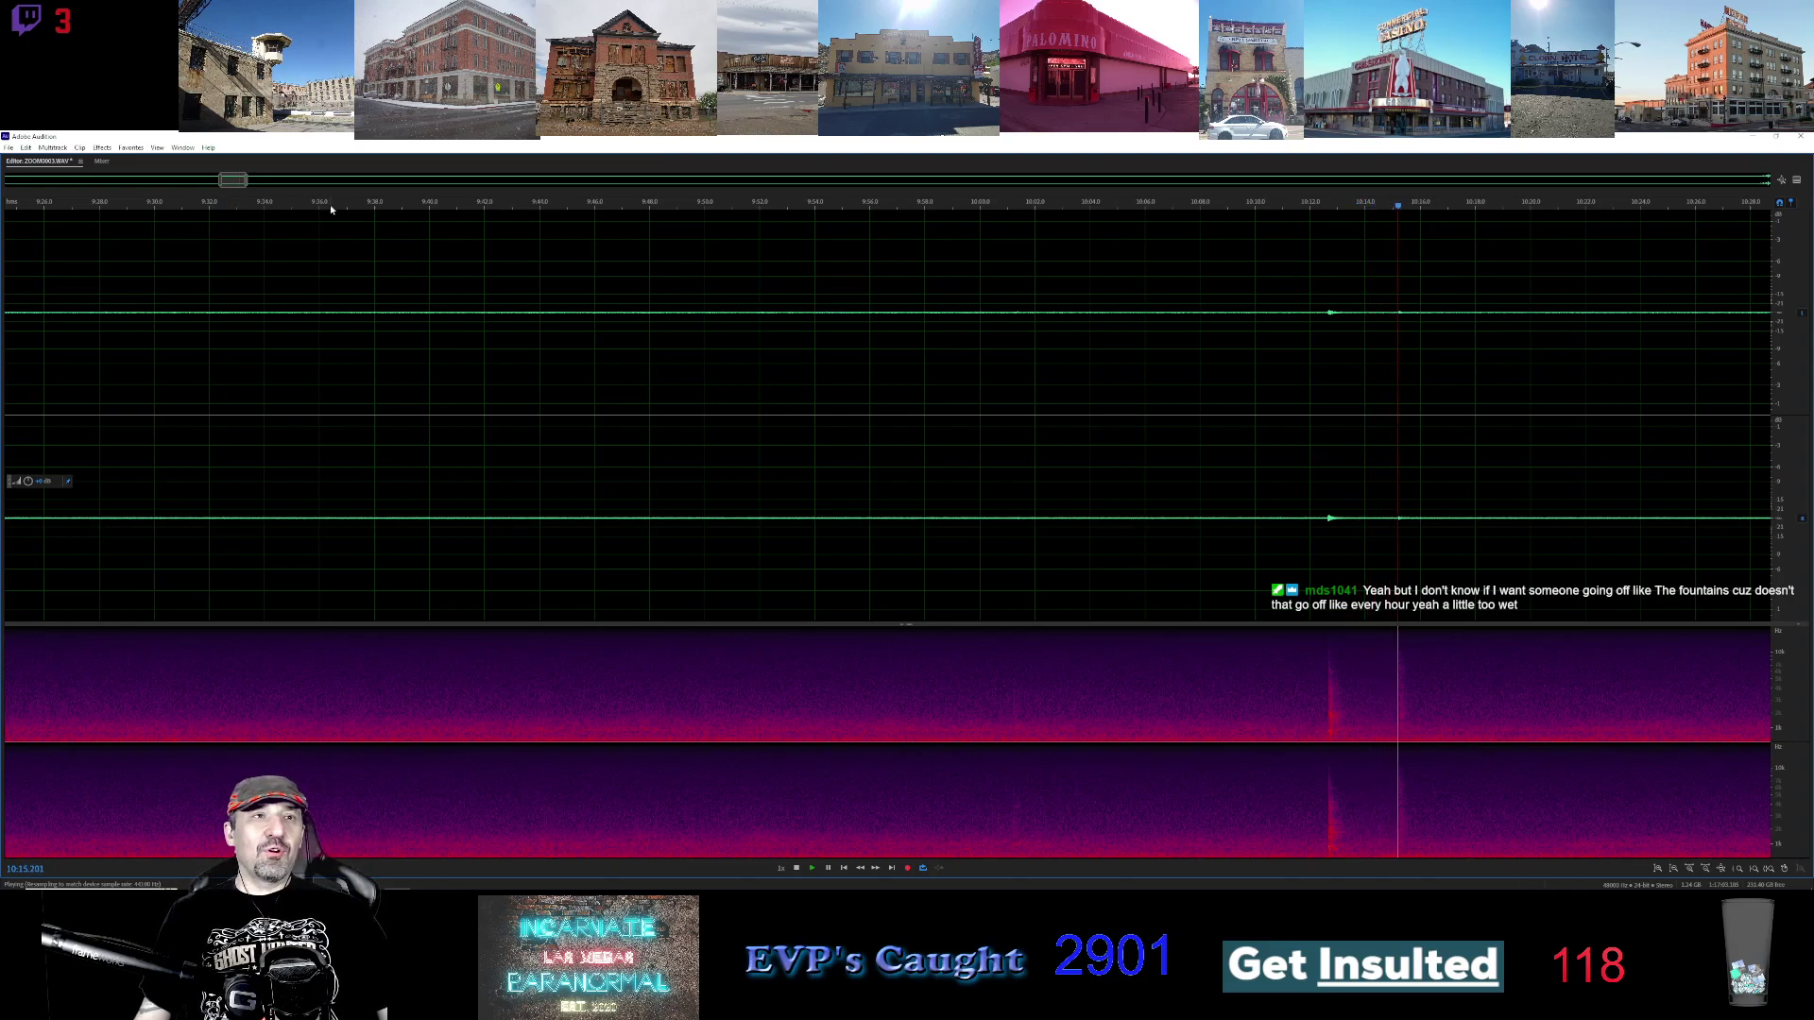
# Advance through the recording, listening from about 10:31 before the spike and from about 11:03 before the rising noise
pyautogui.moveTo(233, 180); pyautogui.dragTo(249, 185)
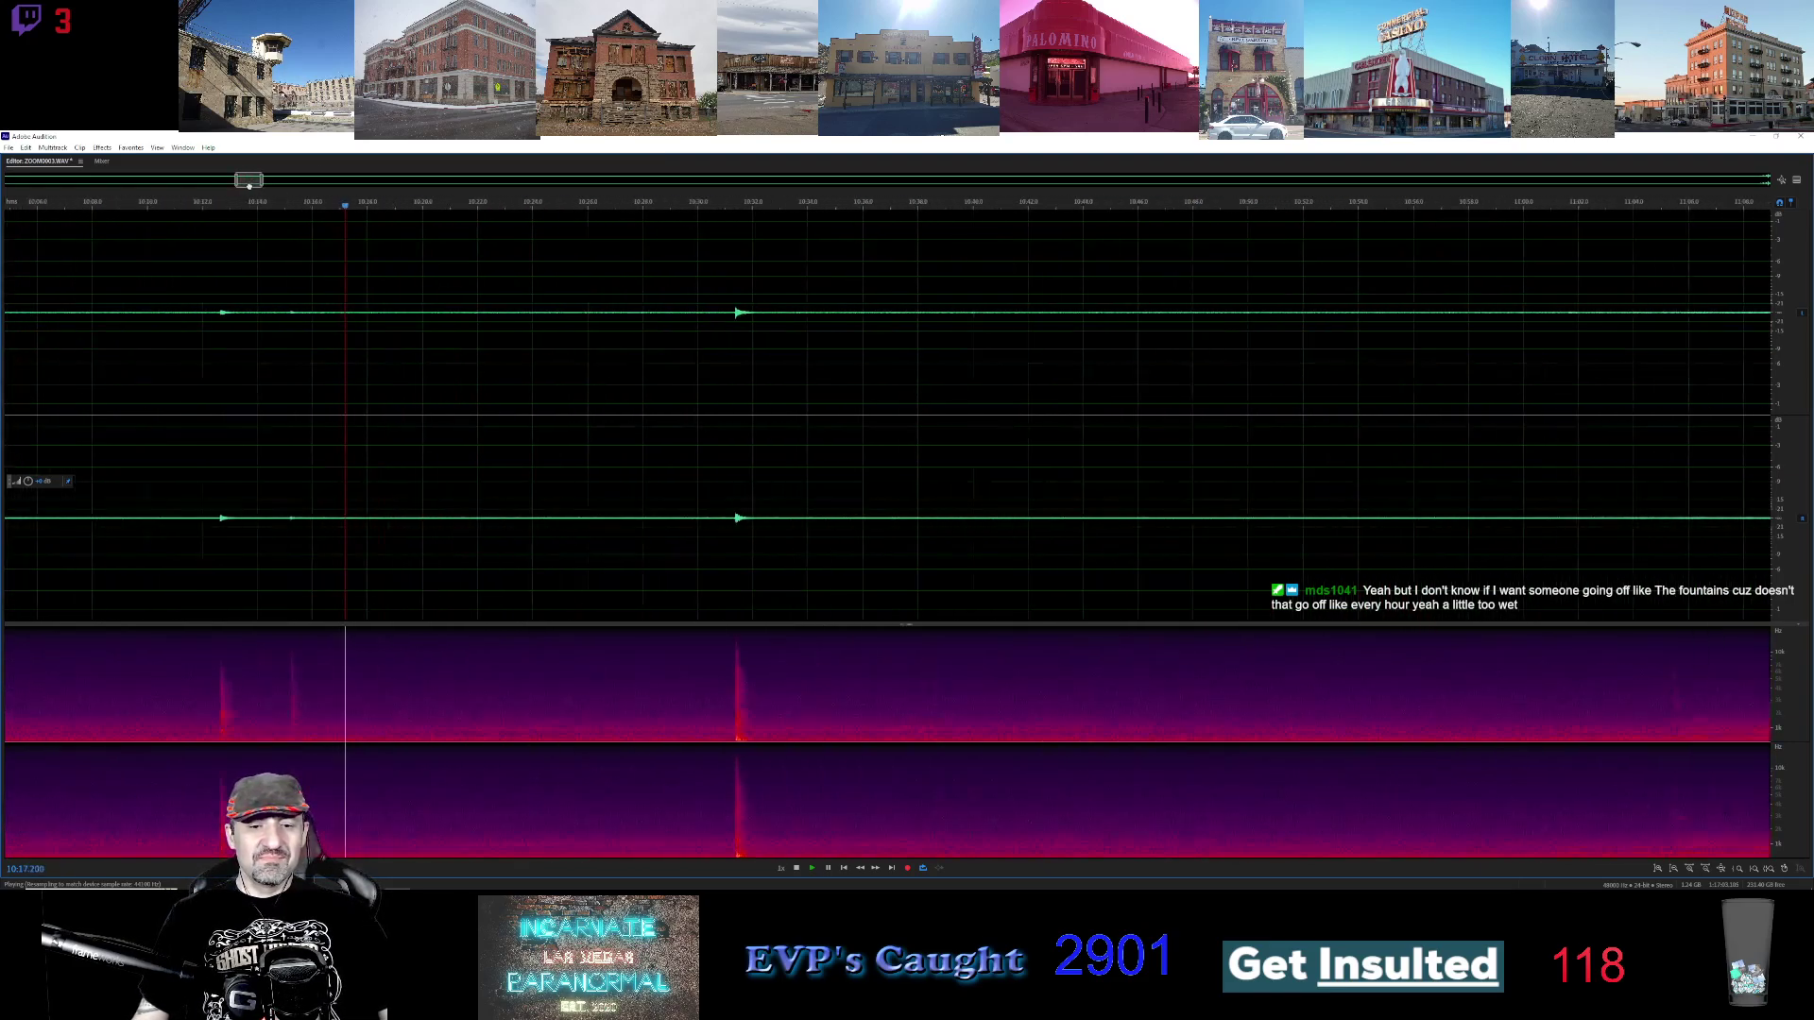
pyautogui.click(720, 206)
pyautogui.moveTo(243, 180); pyautogui.dragTo(259, 180)
pyautogui.click(525, 213)
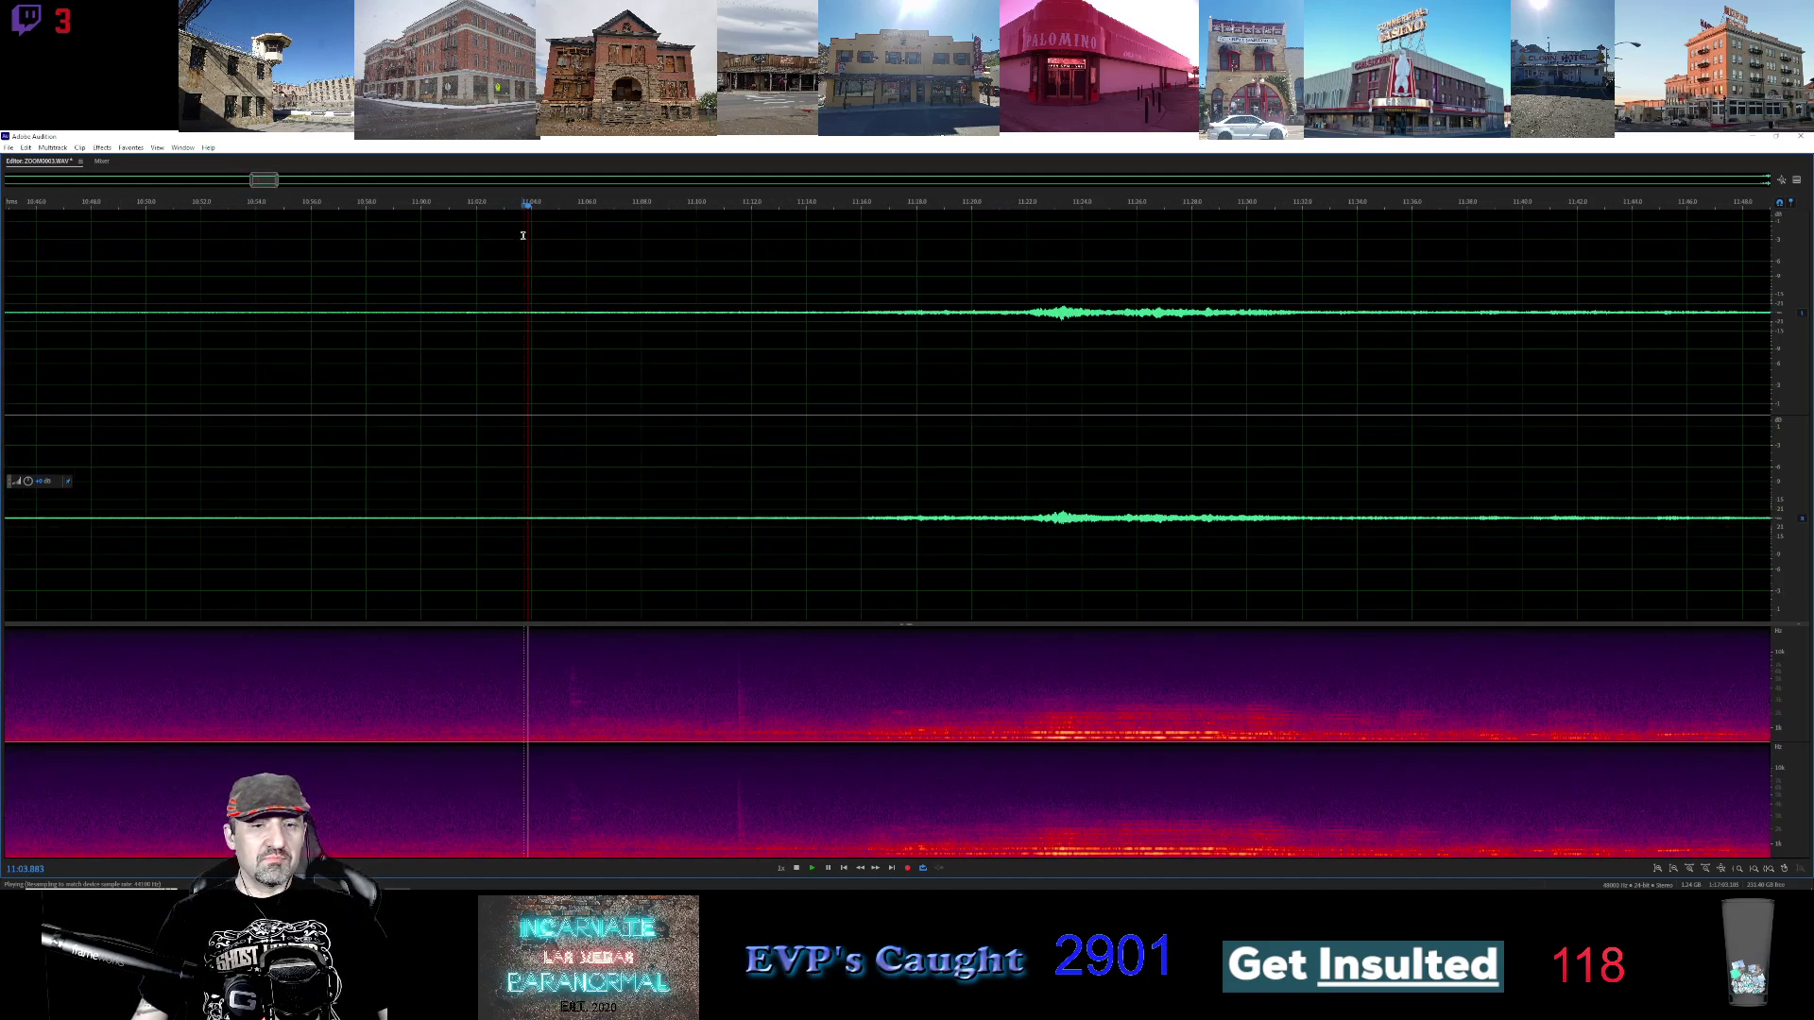
# Widen the visible time range and skip ahead, listening from about 12:13 and 15:57
pyautogui.scroll(-2, 525, 241)
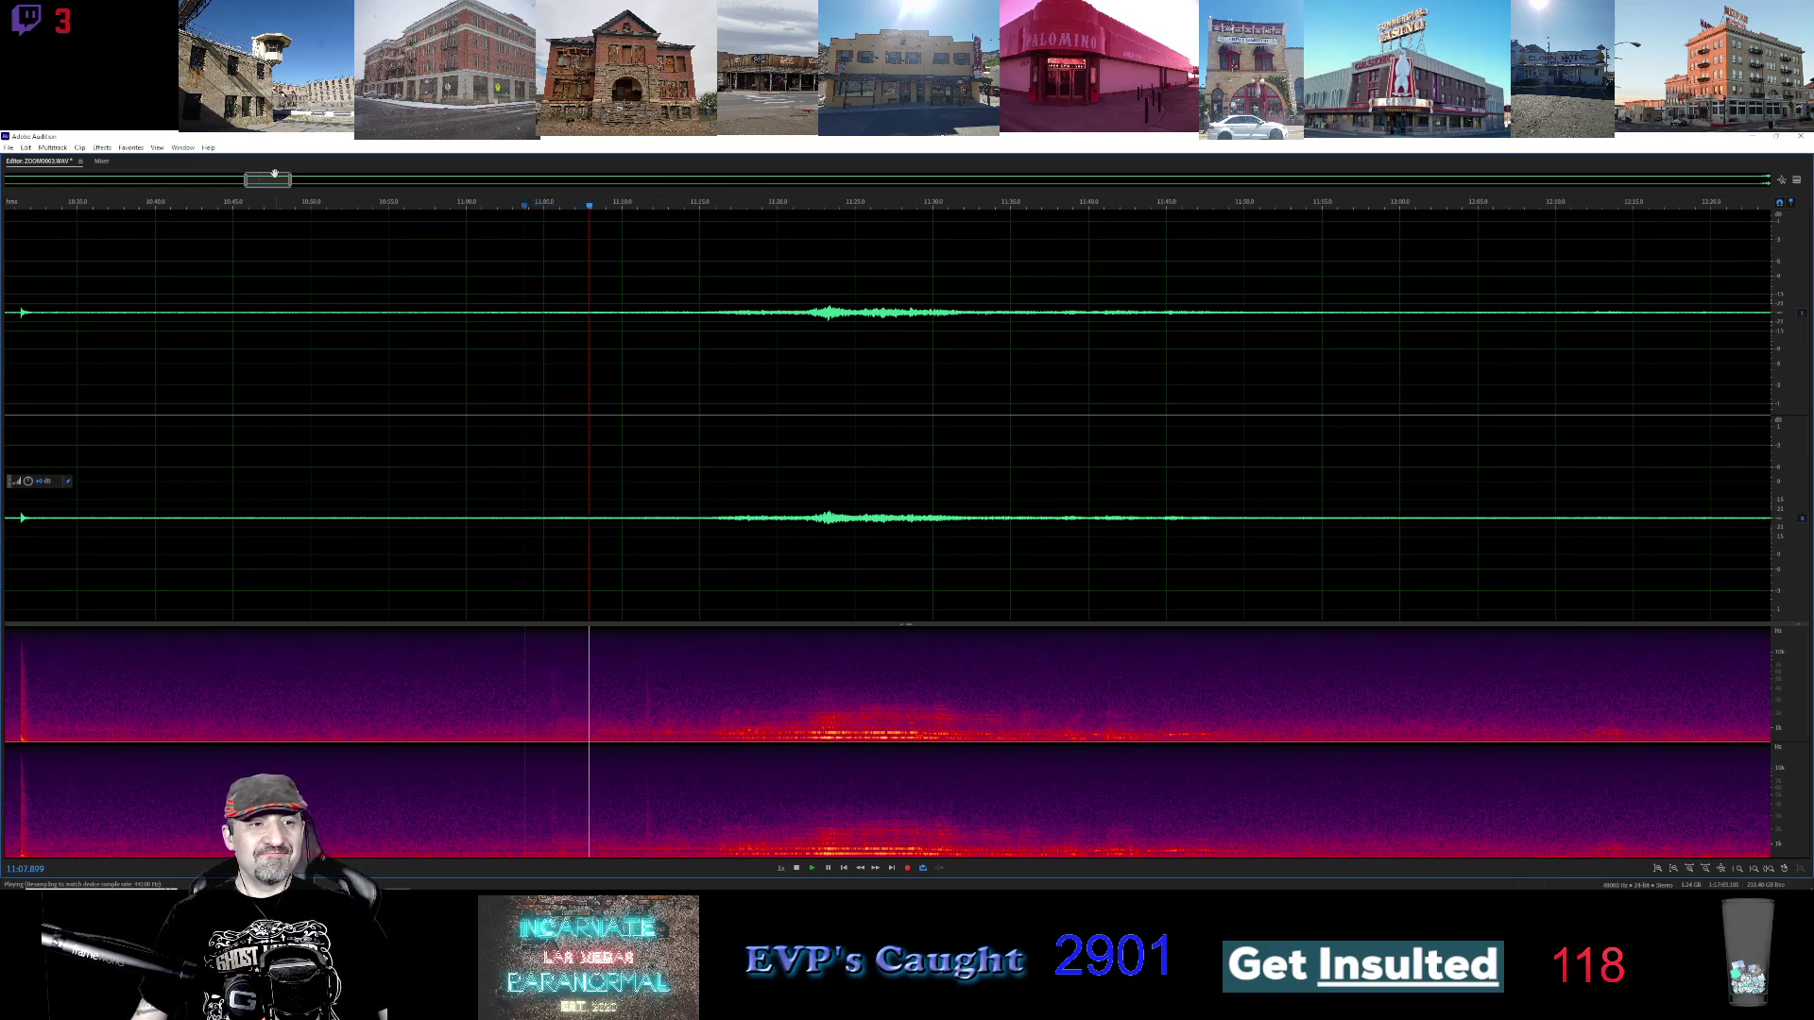
pyautogui.moveTo(264, 182); pyautogui.dragTo(281, 184)
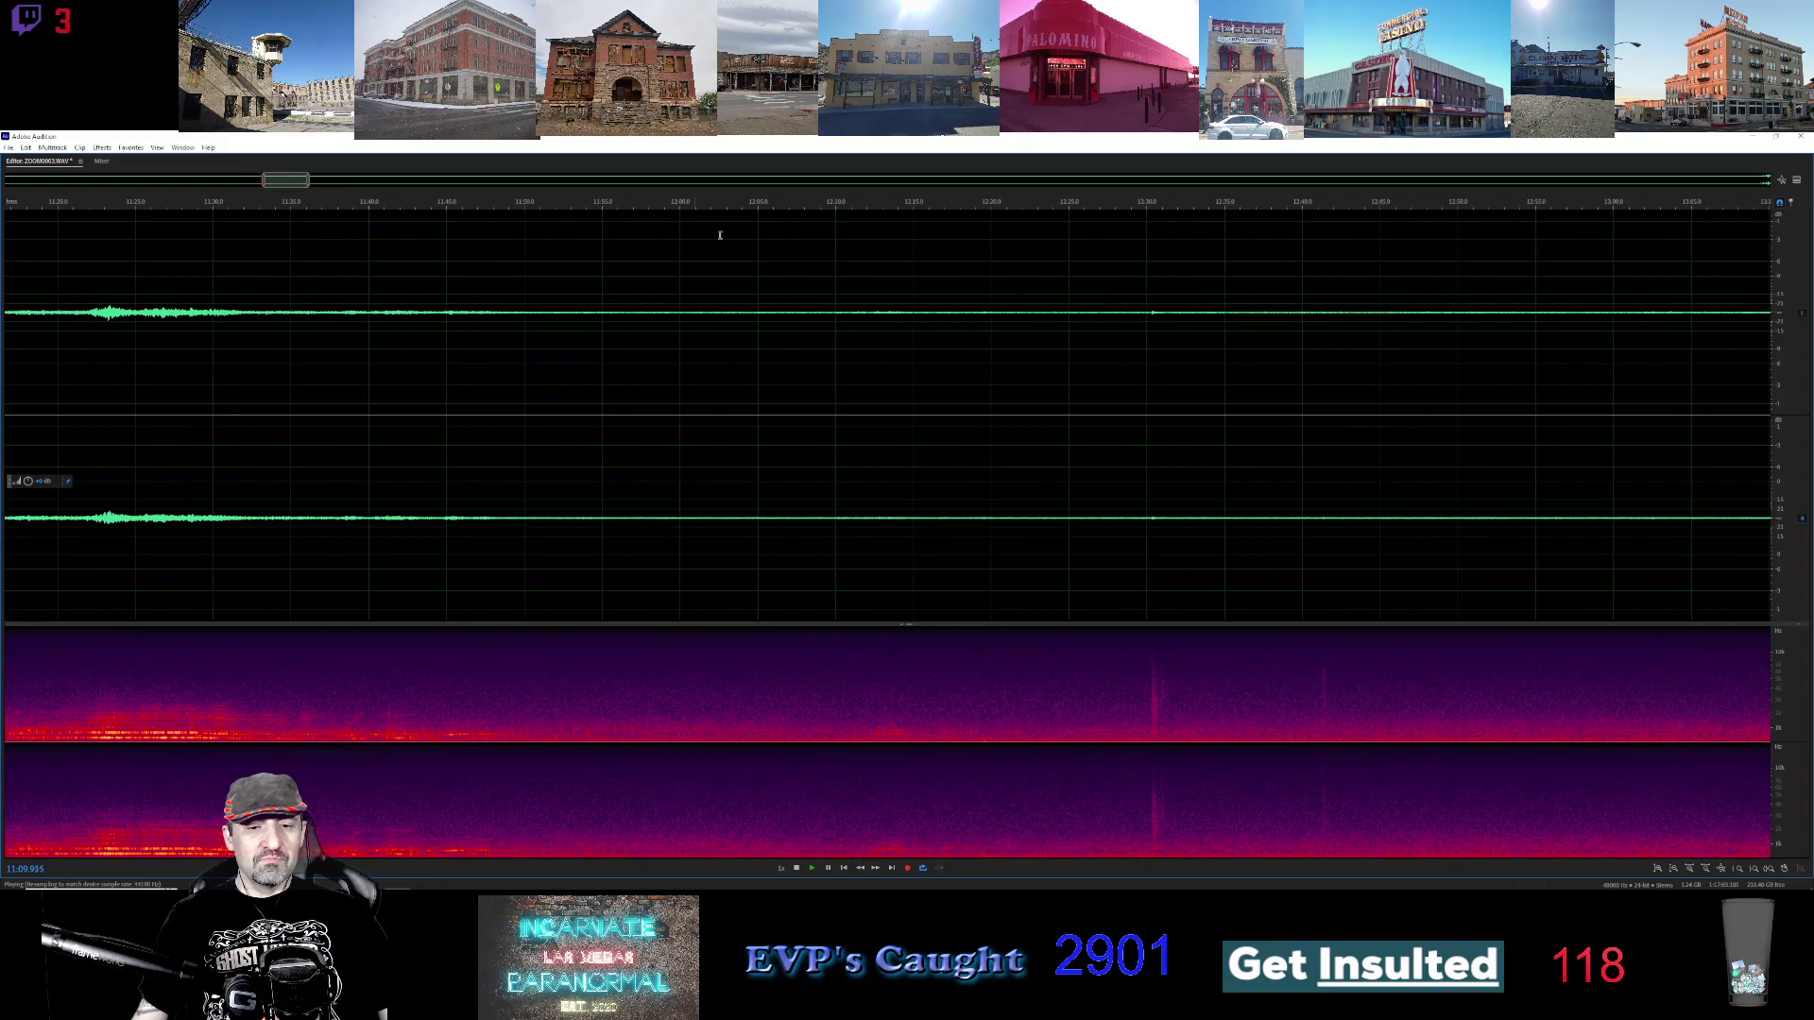
pyautogui.click(884, 213)
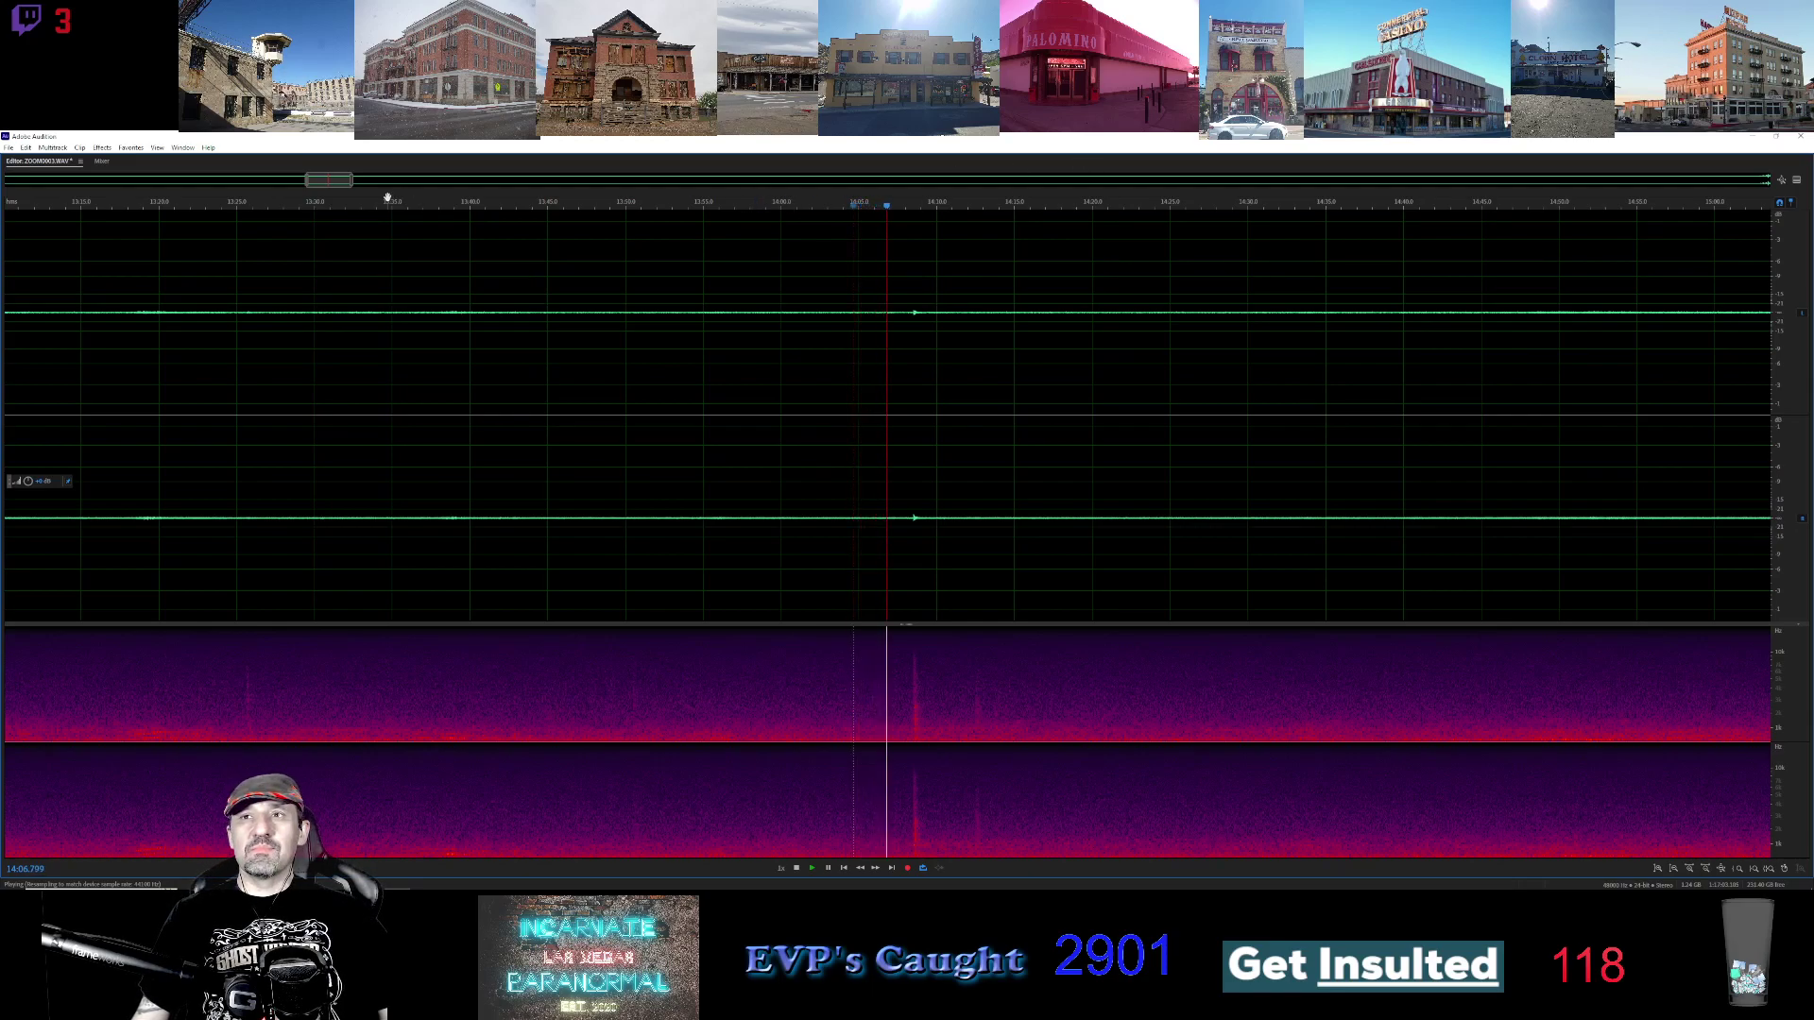
pyautogui.moveTo(357, 187); pyautogui.dragTo(381, 190)
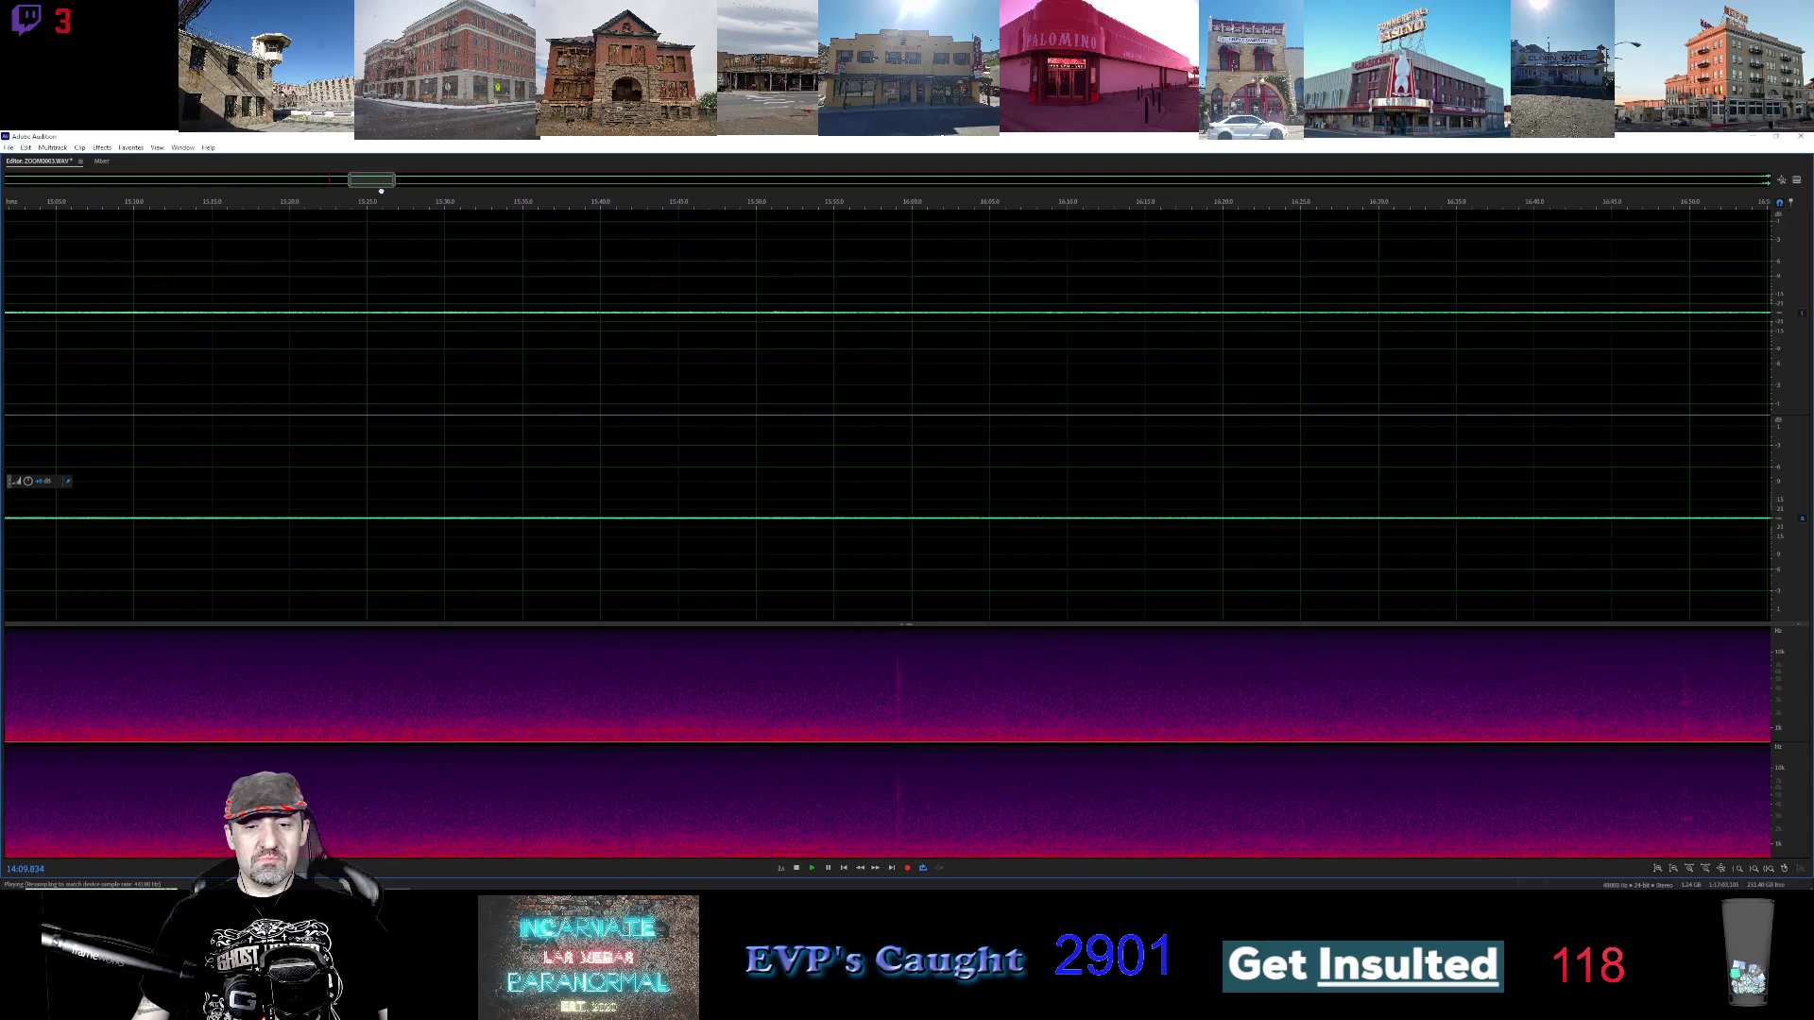
pyautogui.click(875, 206)
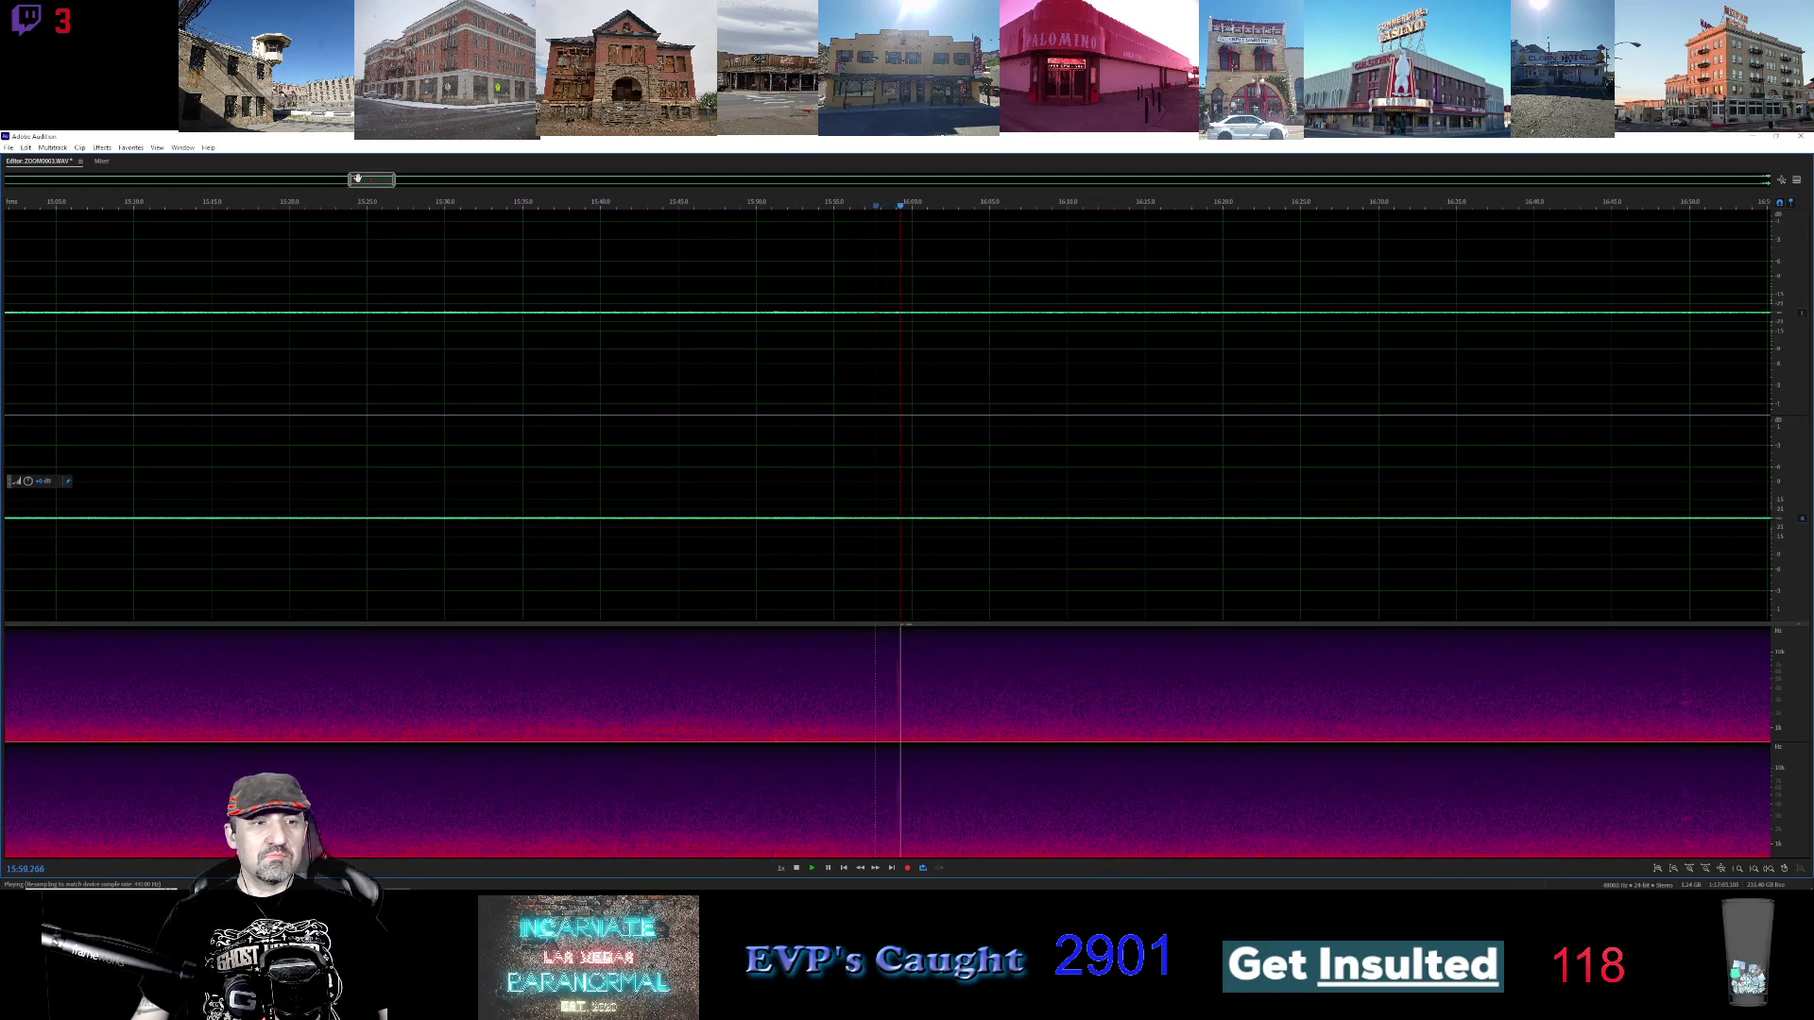
# Skip further ahead through the quiet stretches and listen from about 22:13, just before the faint spike
pyautogui.moveTo(357, 179); pyautogui.dragTo(417, 187)
pyautogui.click(984, 207)
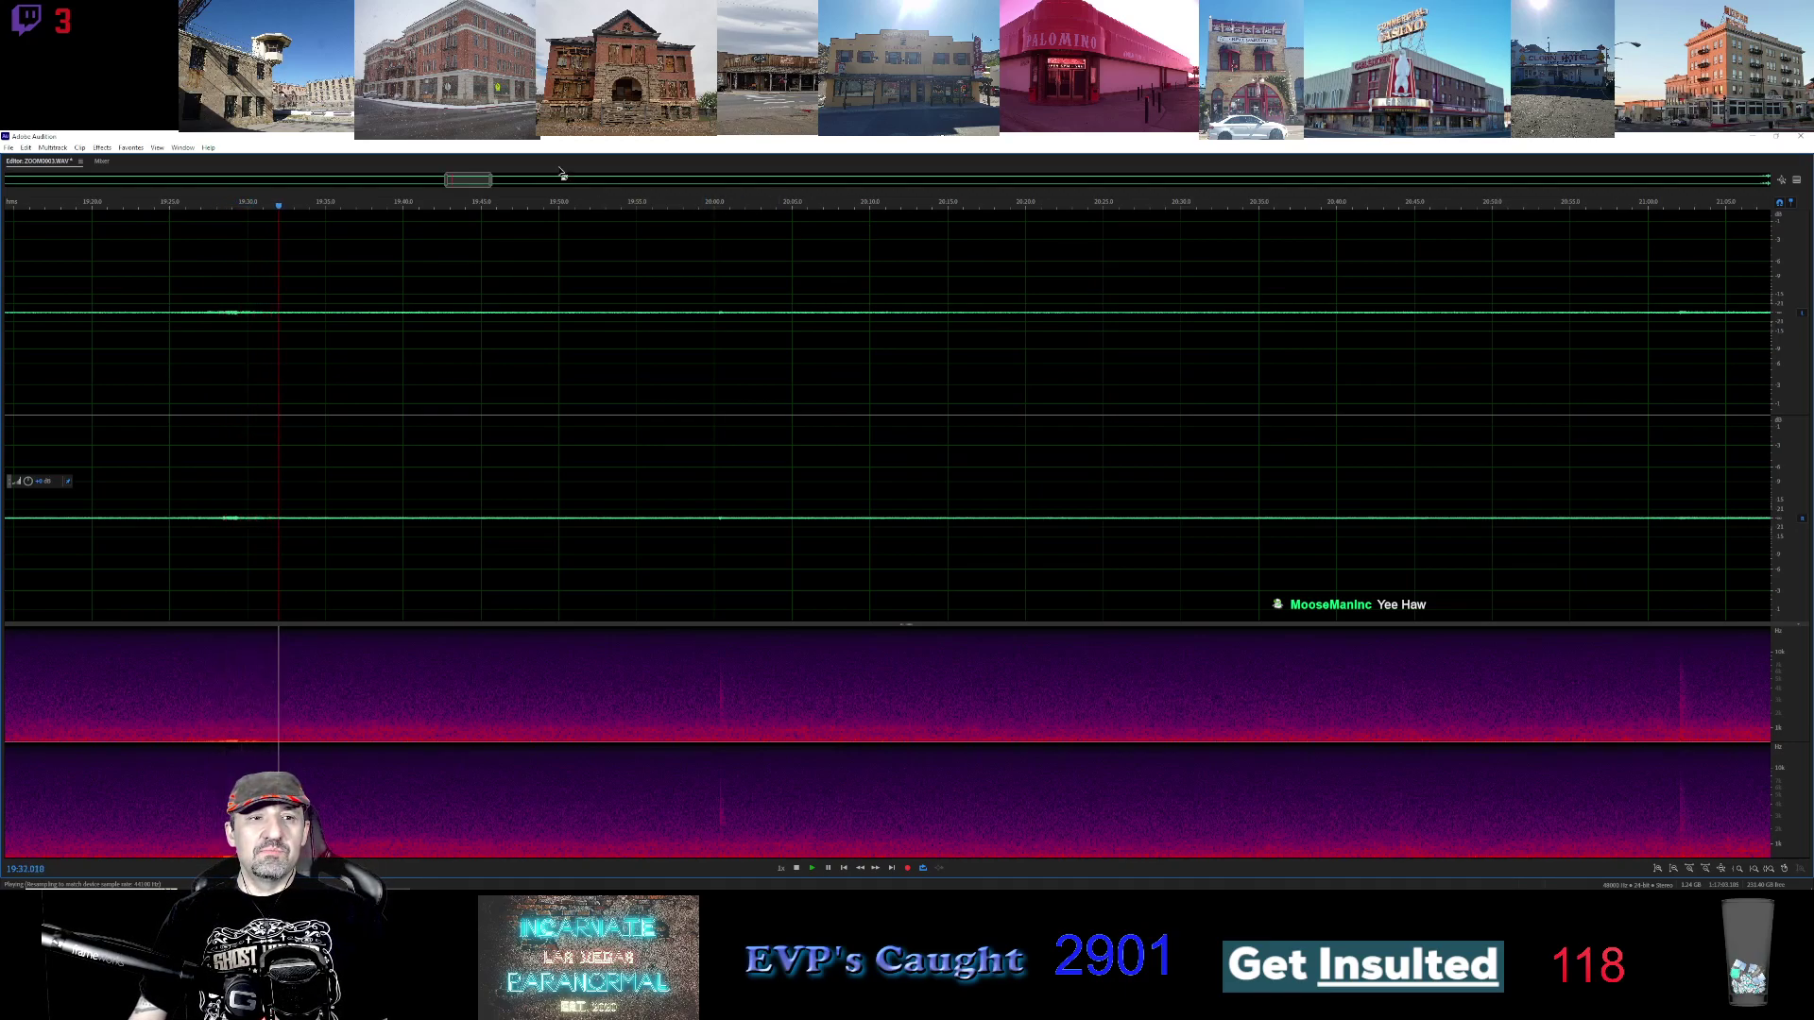
pyautogui.moveTo(476, 180); pyautogui.dragTo(521, 186)
pyautogui.click(438, 208)
pyautogui.click(575, 206)
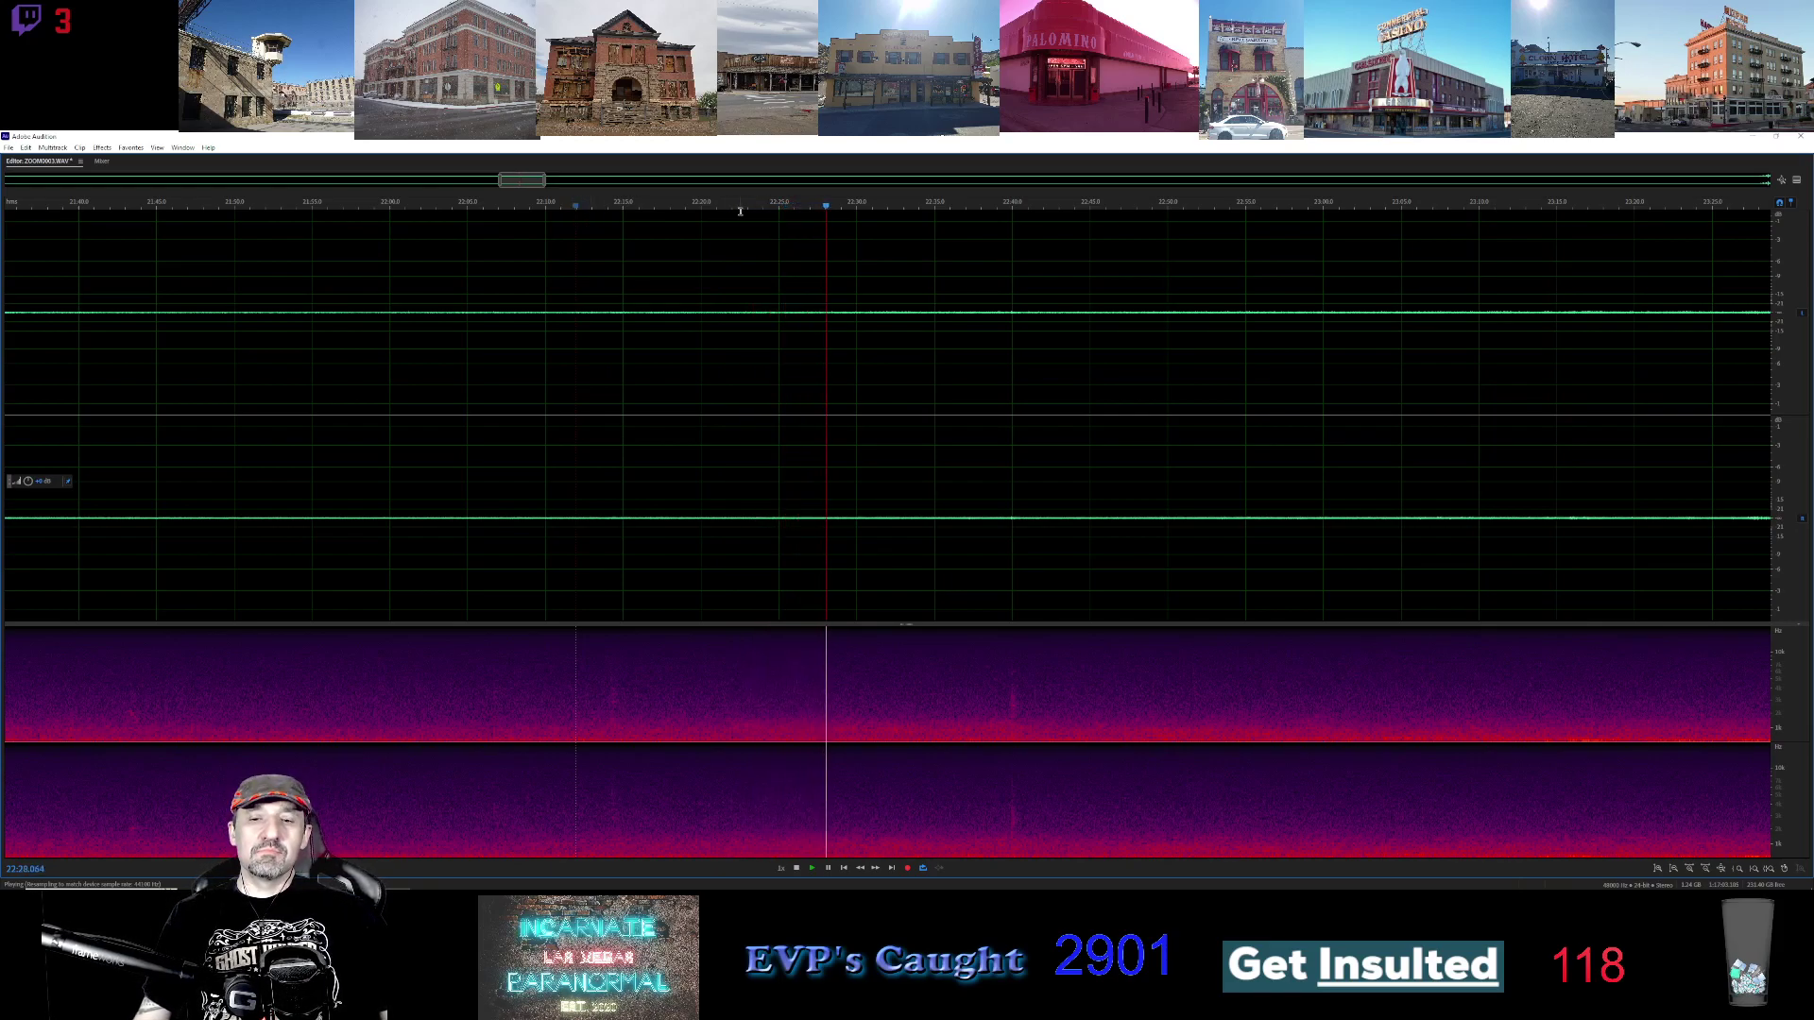
# Listen to the faint spike from about 23:30 and replay it from about 23:27
pyautogui.moveTo(516, 182); pyautogui.dragTo(562, 202)
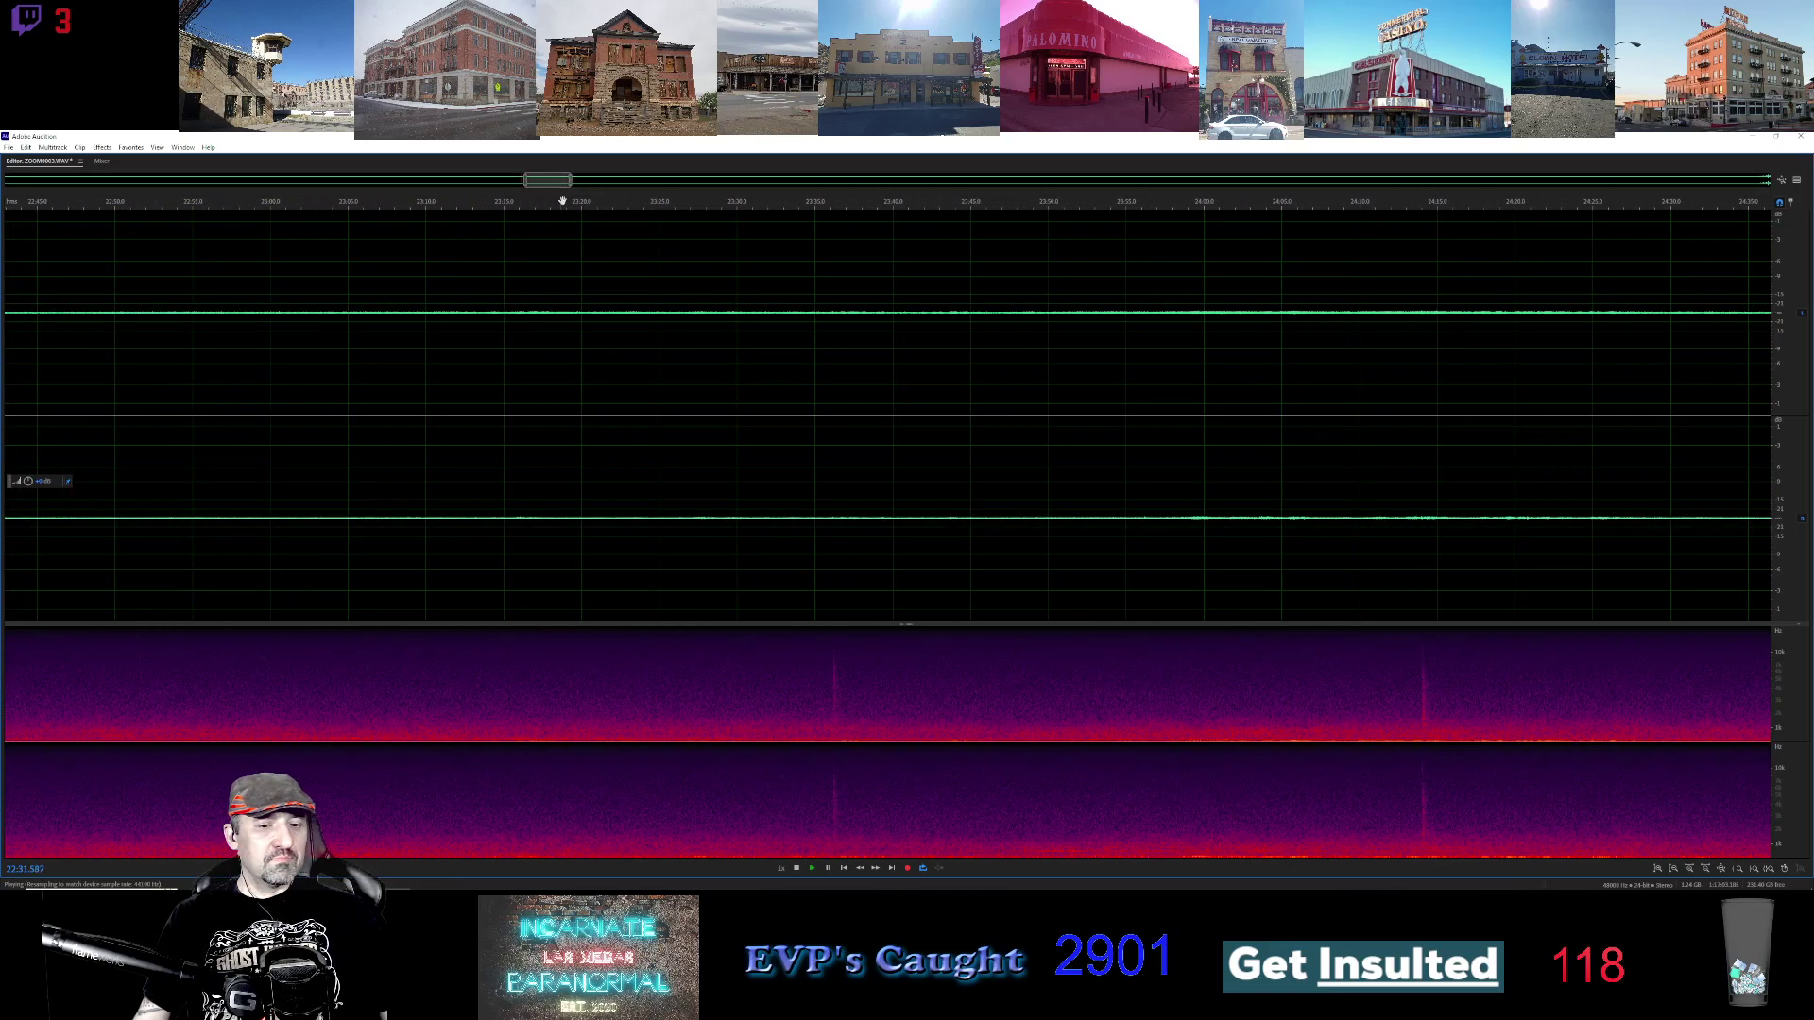
pyautogui.click(810, 206)
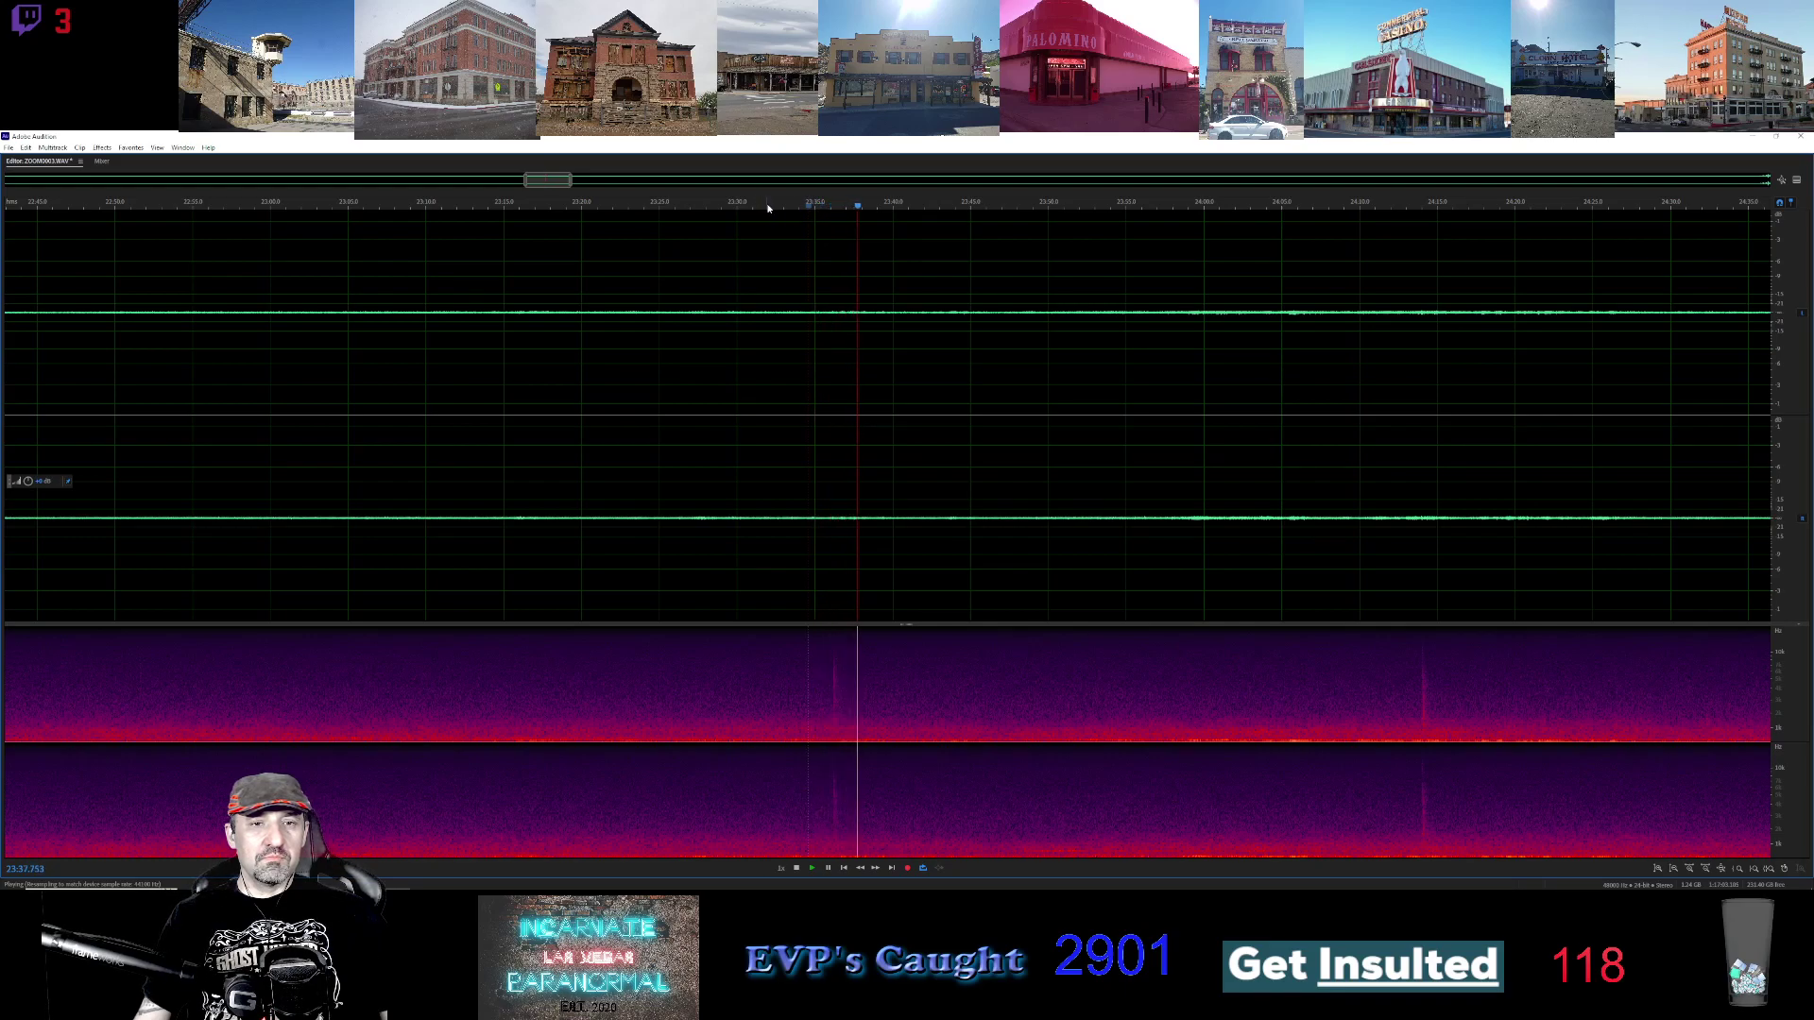
pyautogui.click(767, 206)
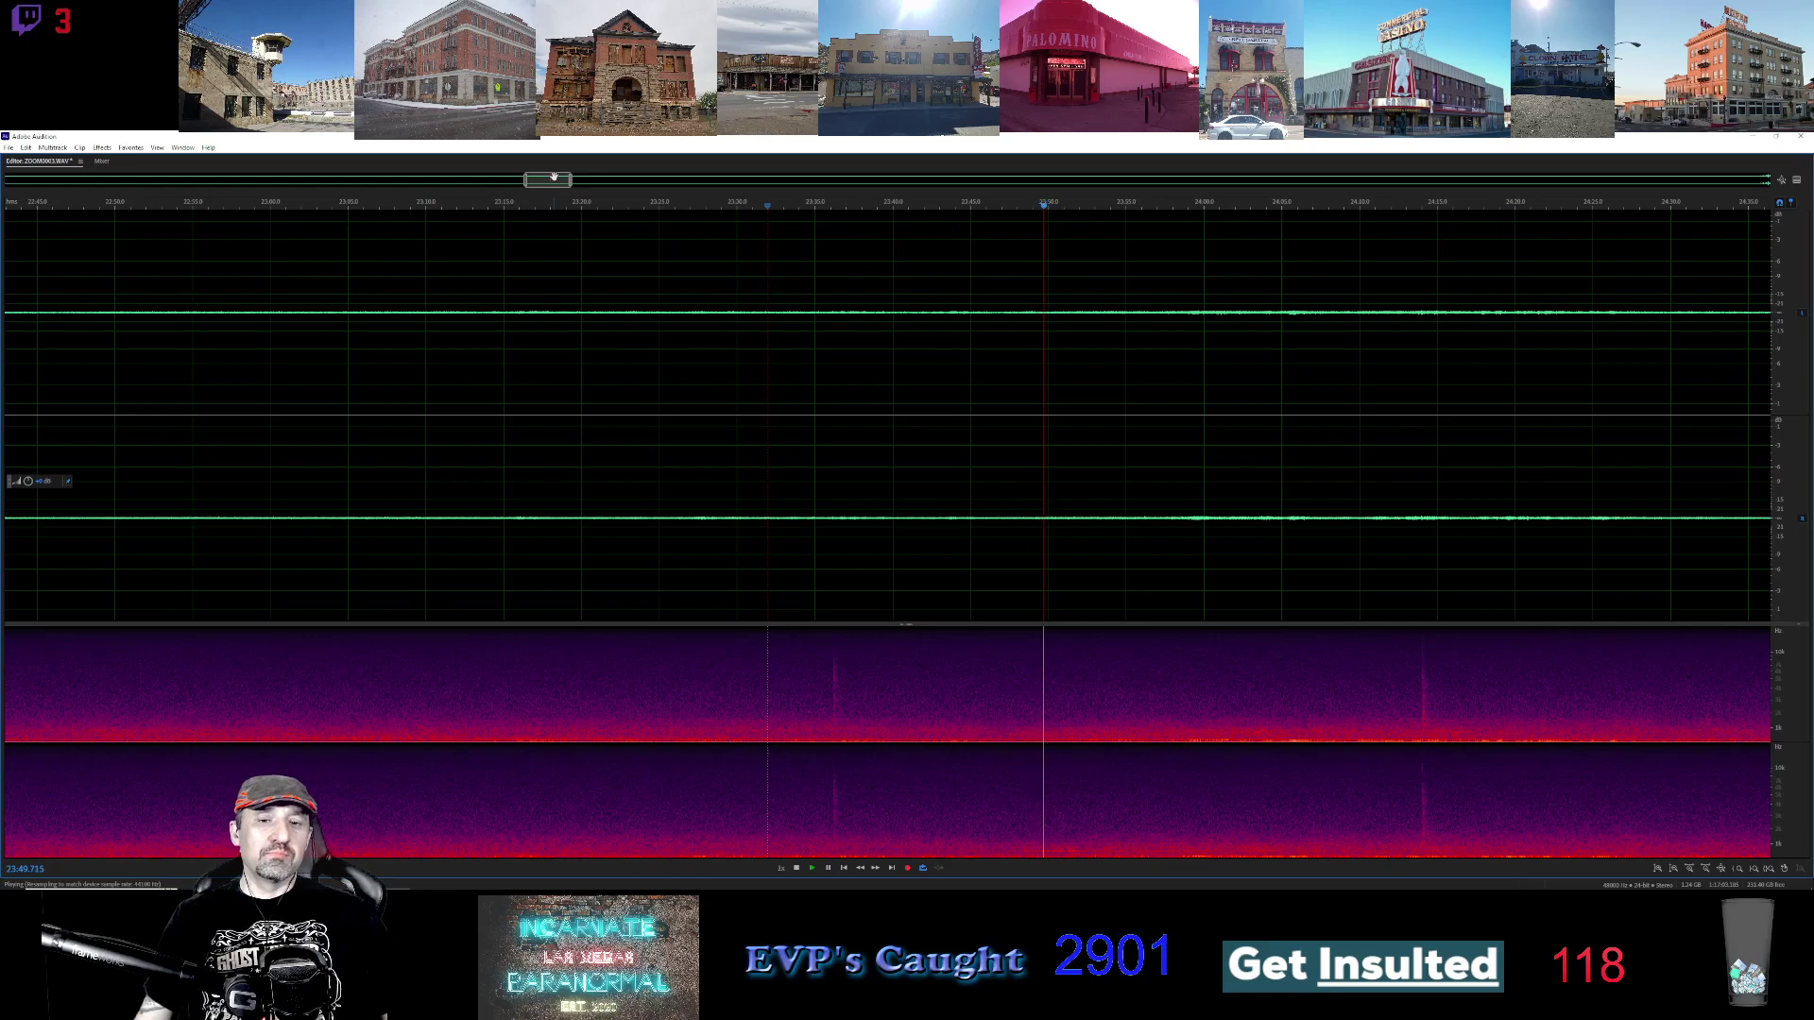
# Continue listening from about 24:13 and 24:58, and resume the paused playback from about 26:45
pyautogui.moveTo(557, 181); pyautogui.dragTo(584, 189)
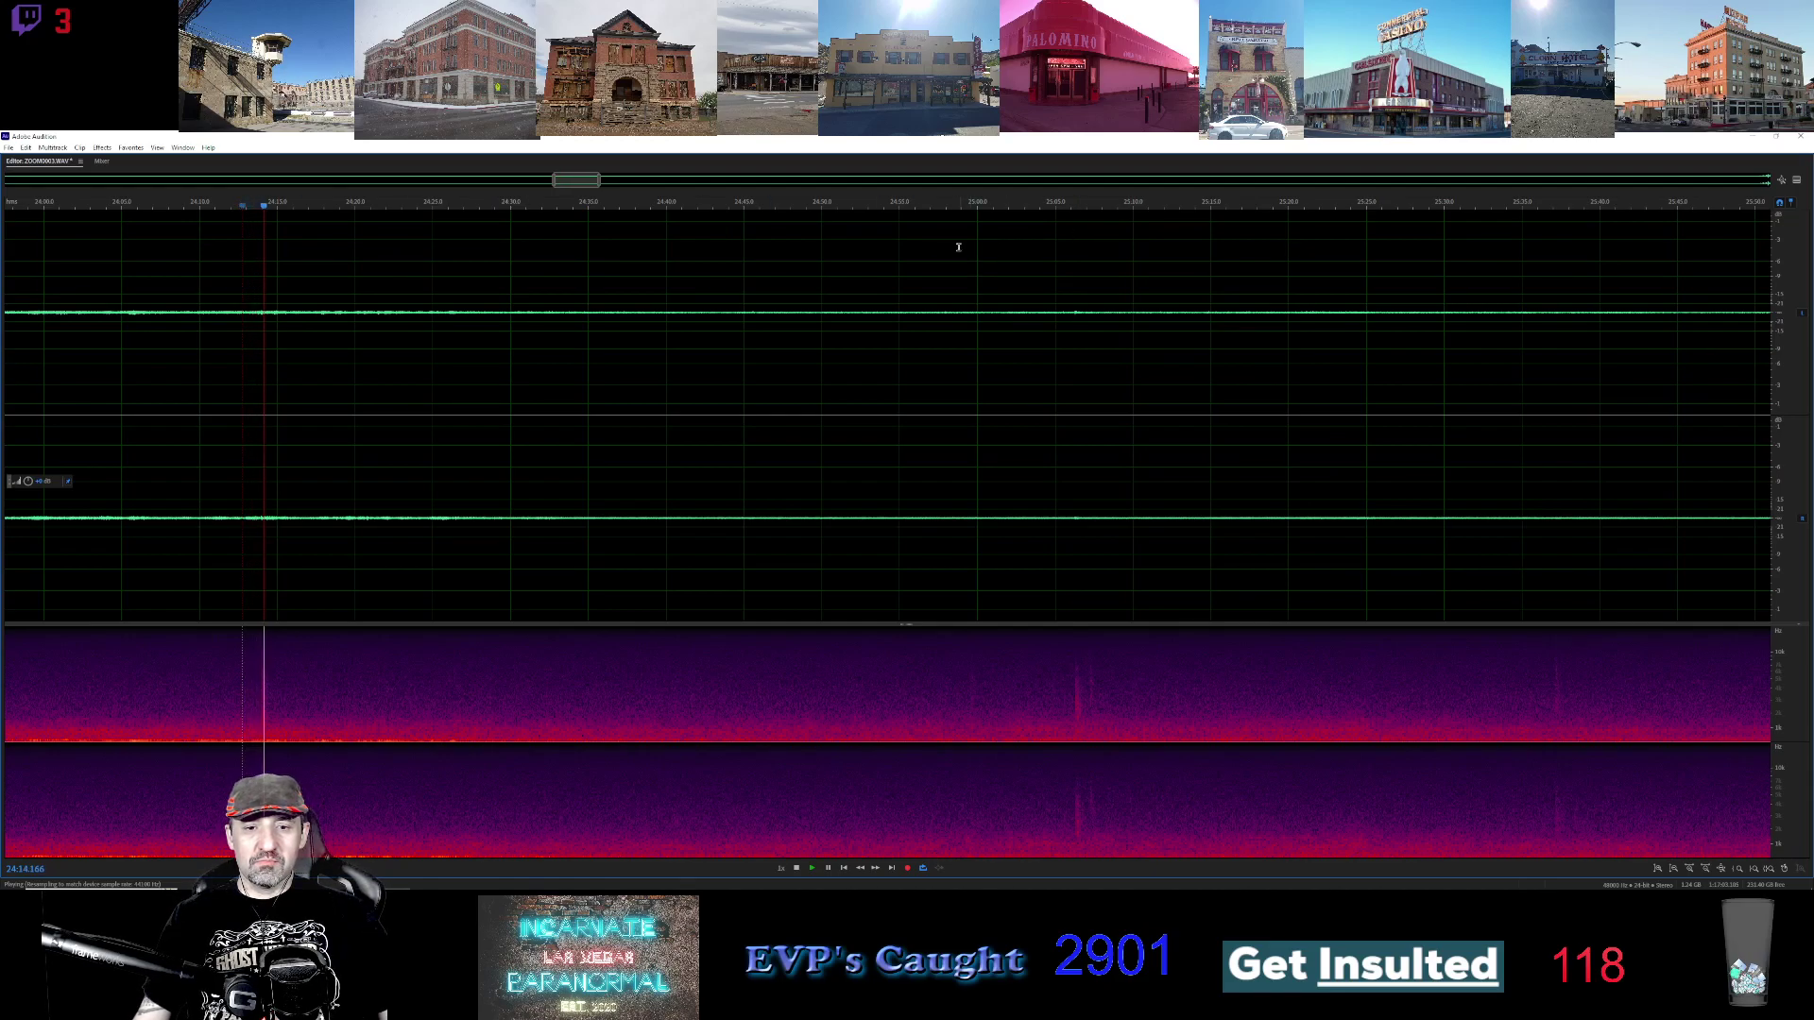
pyautogui.moveTo(591, 189); pyautogui.dragTo(613, 190)
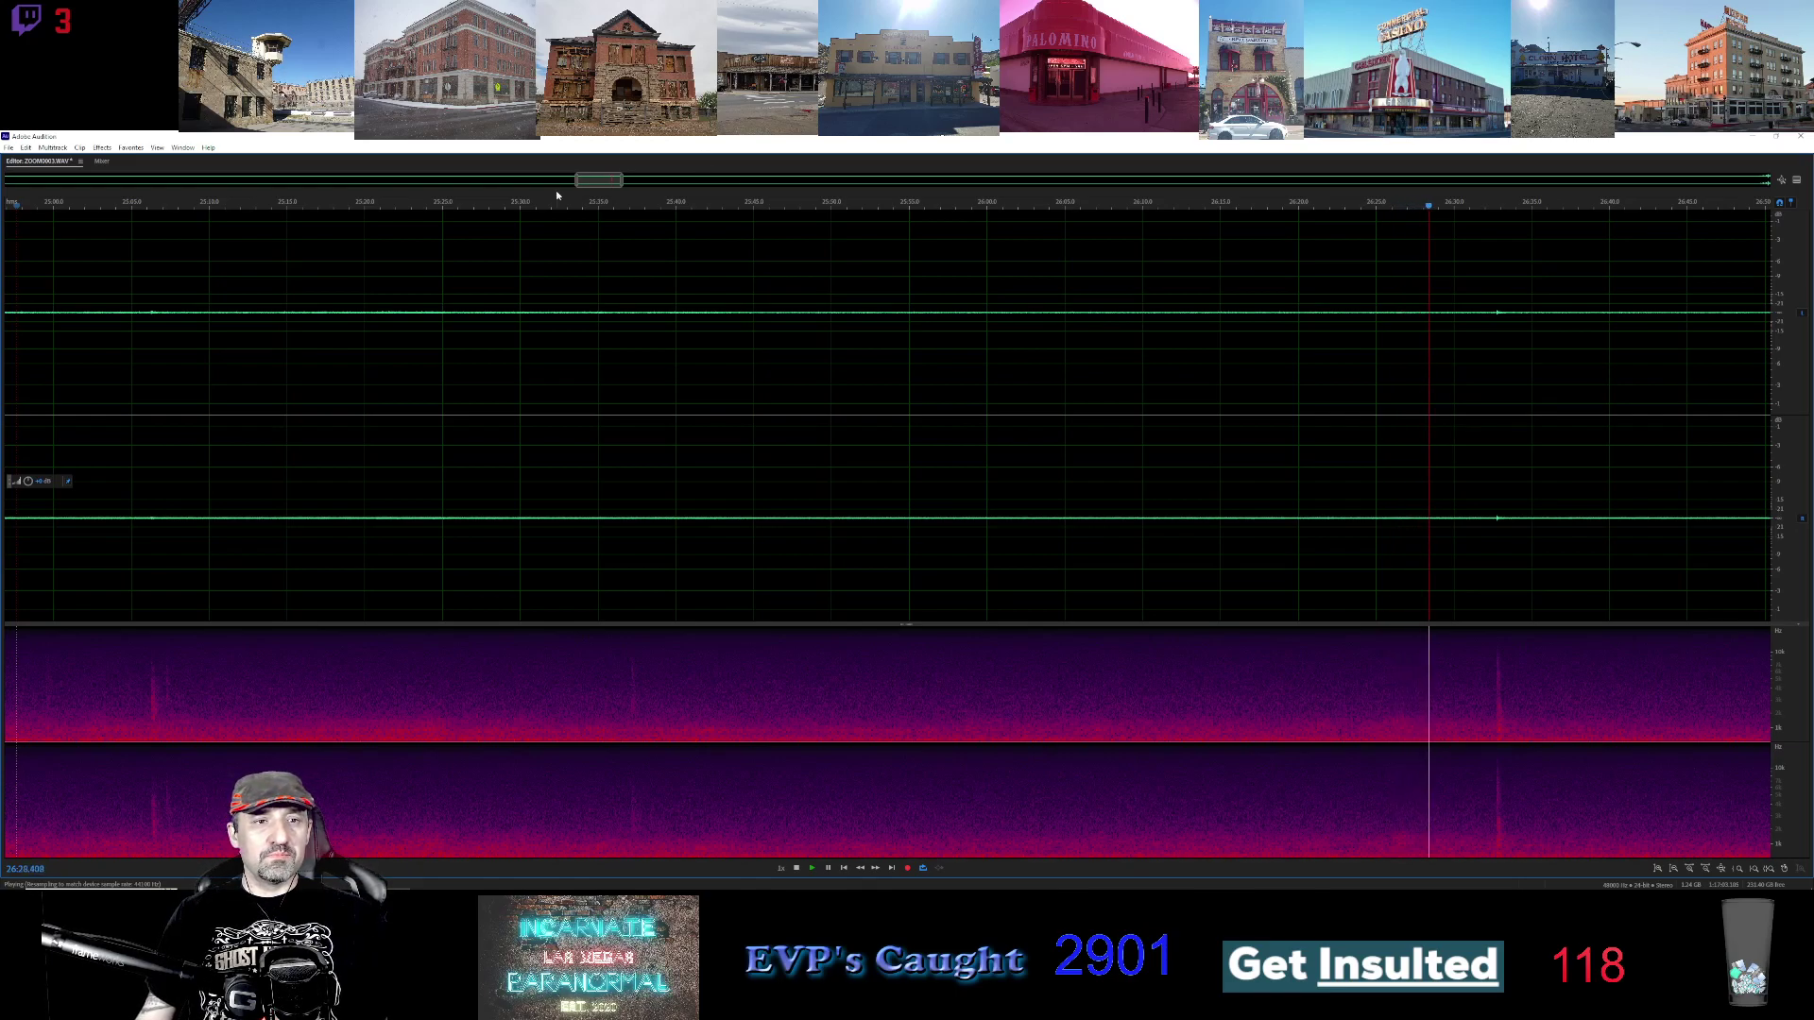
pyautogui.moveTo(609, 182); pyautogui.dragTo(616, 182)
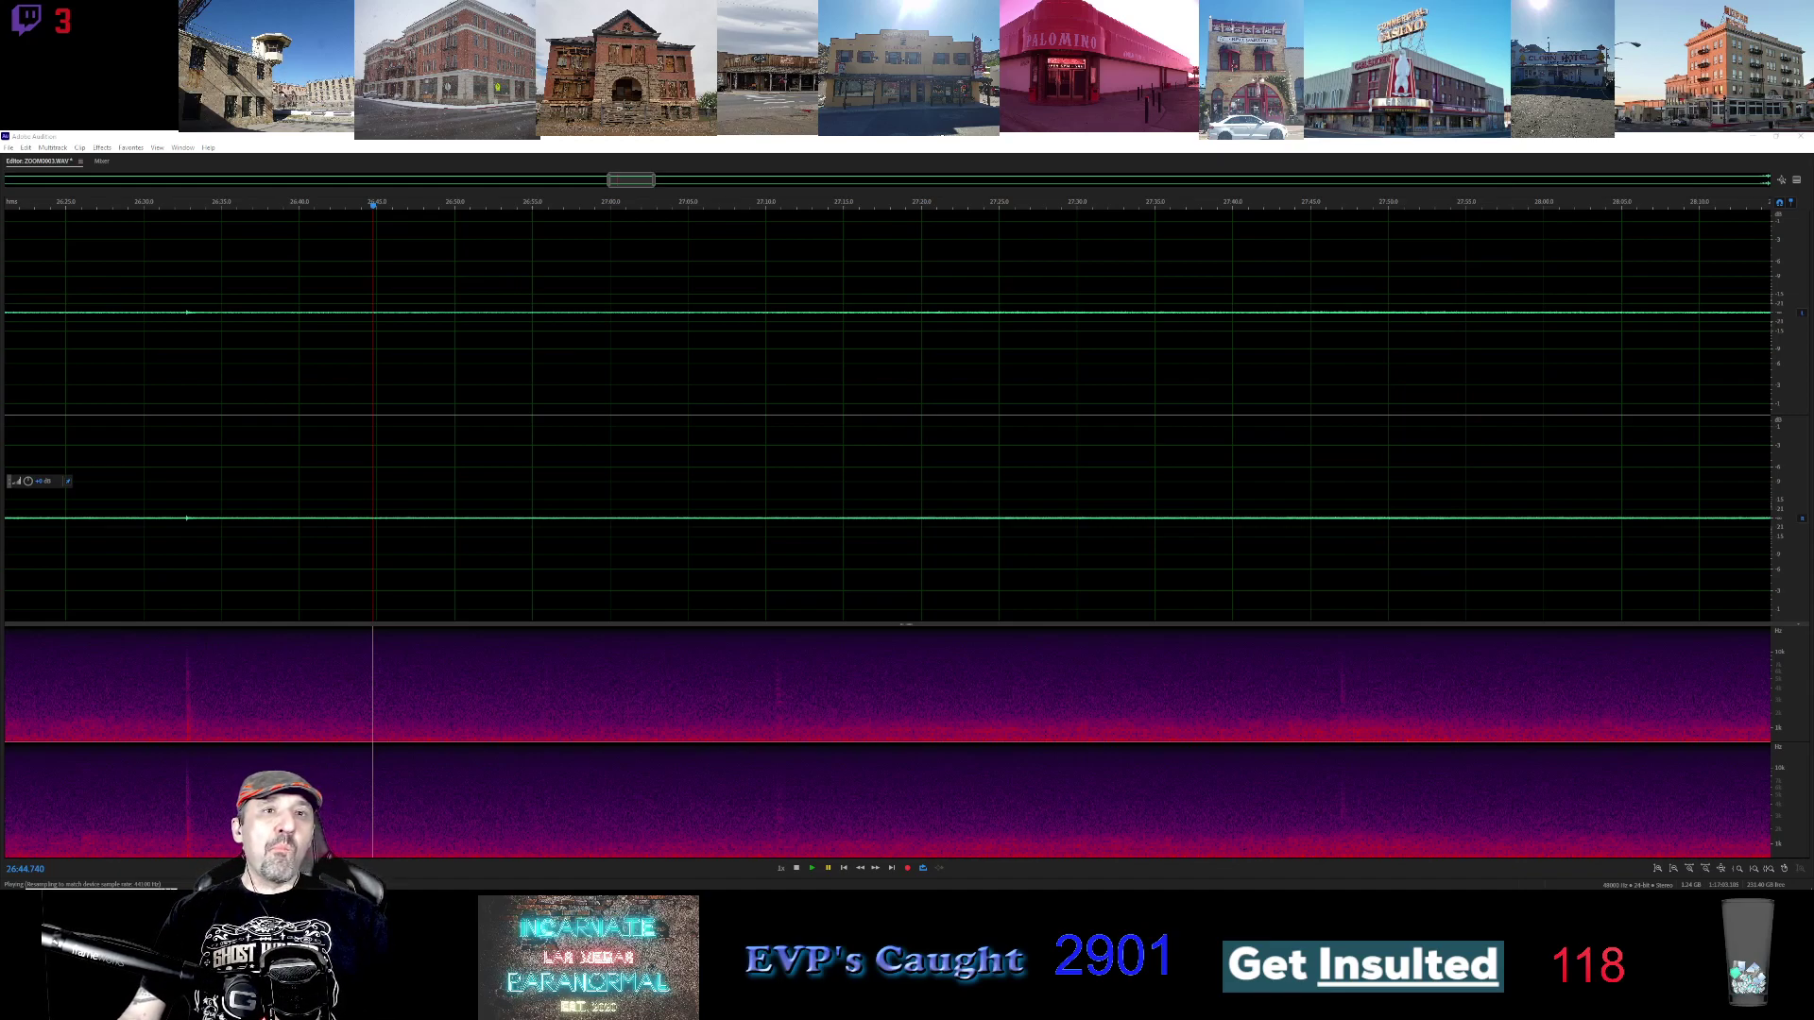
pyautogui.click(813, 870)
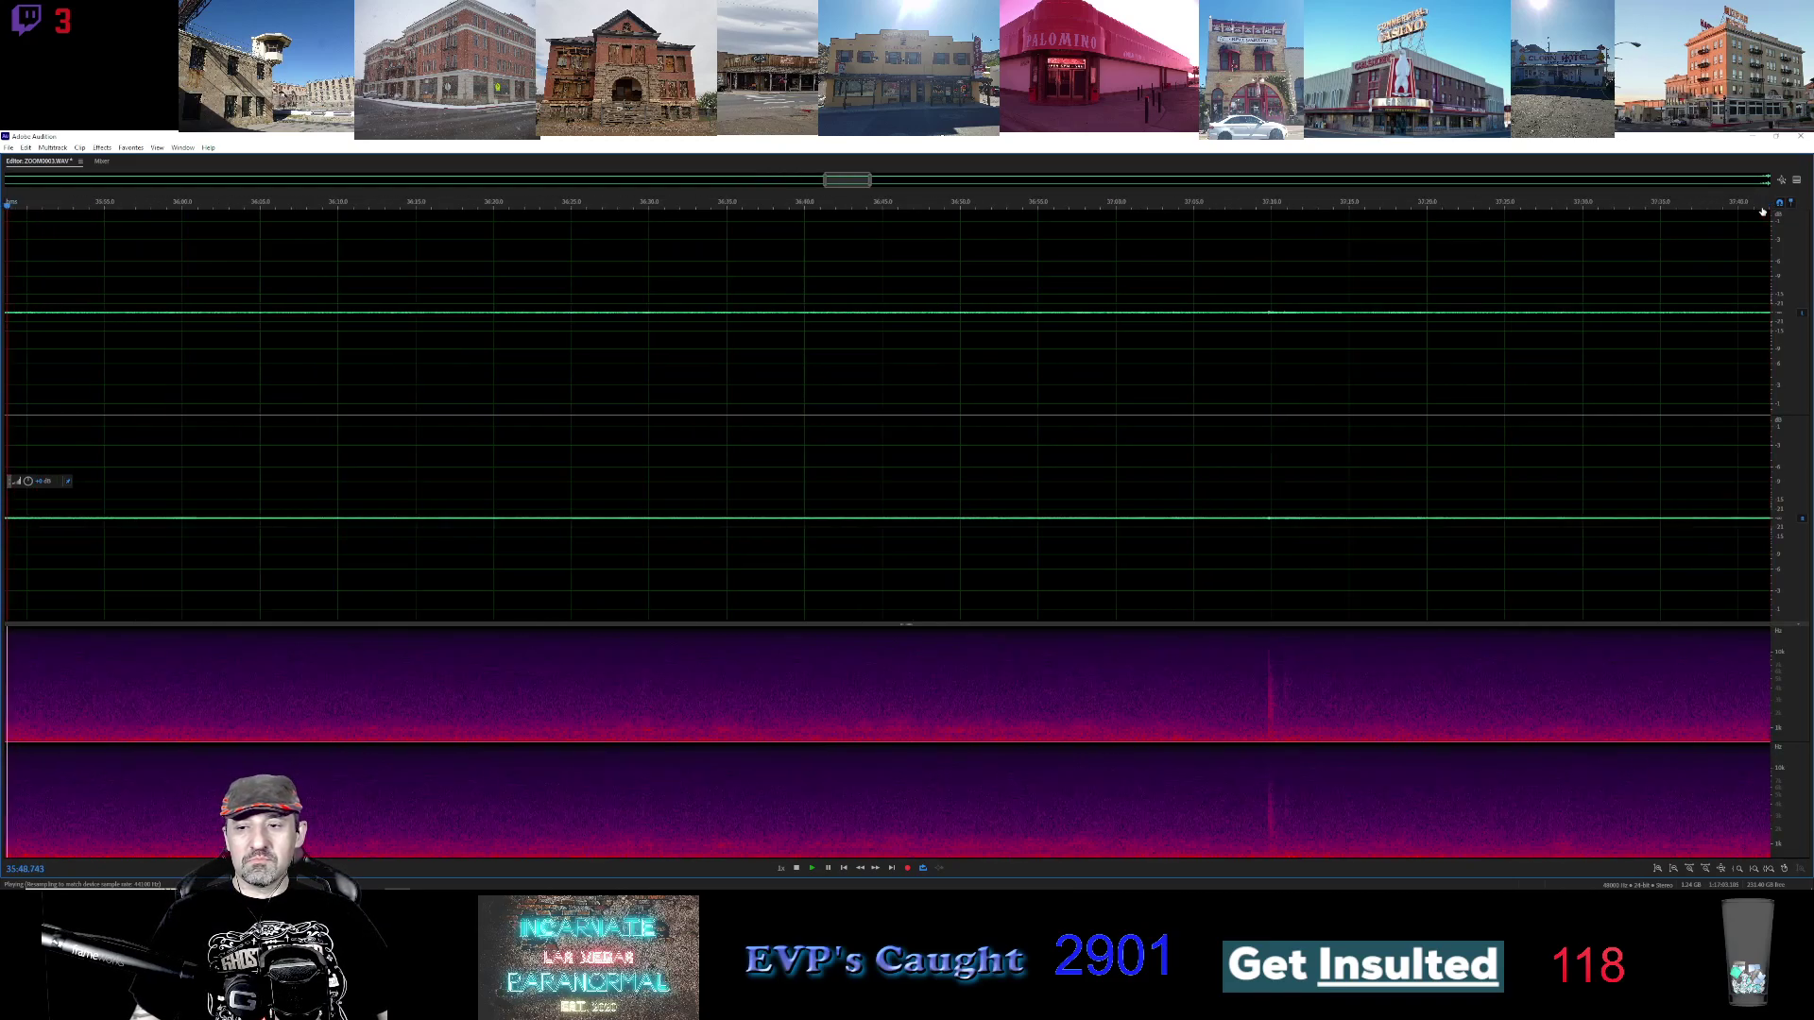
# Jump ahead through the recording, listening from about 37:08, 37:41, 39:17 and 42:26
pyautogui.click(1238, 207)
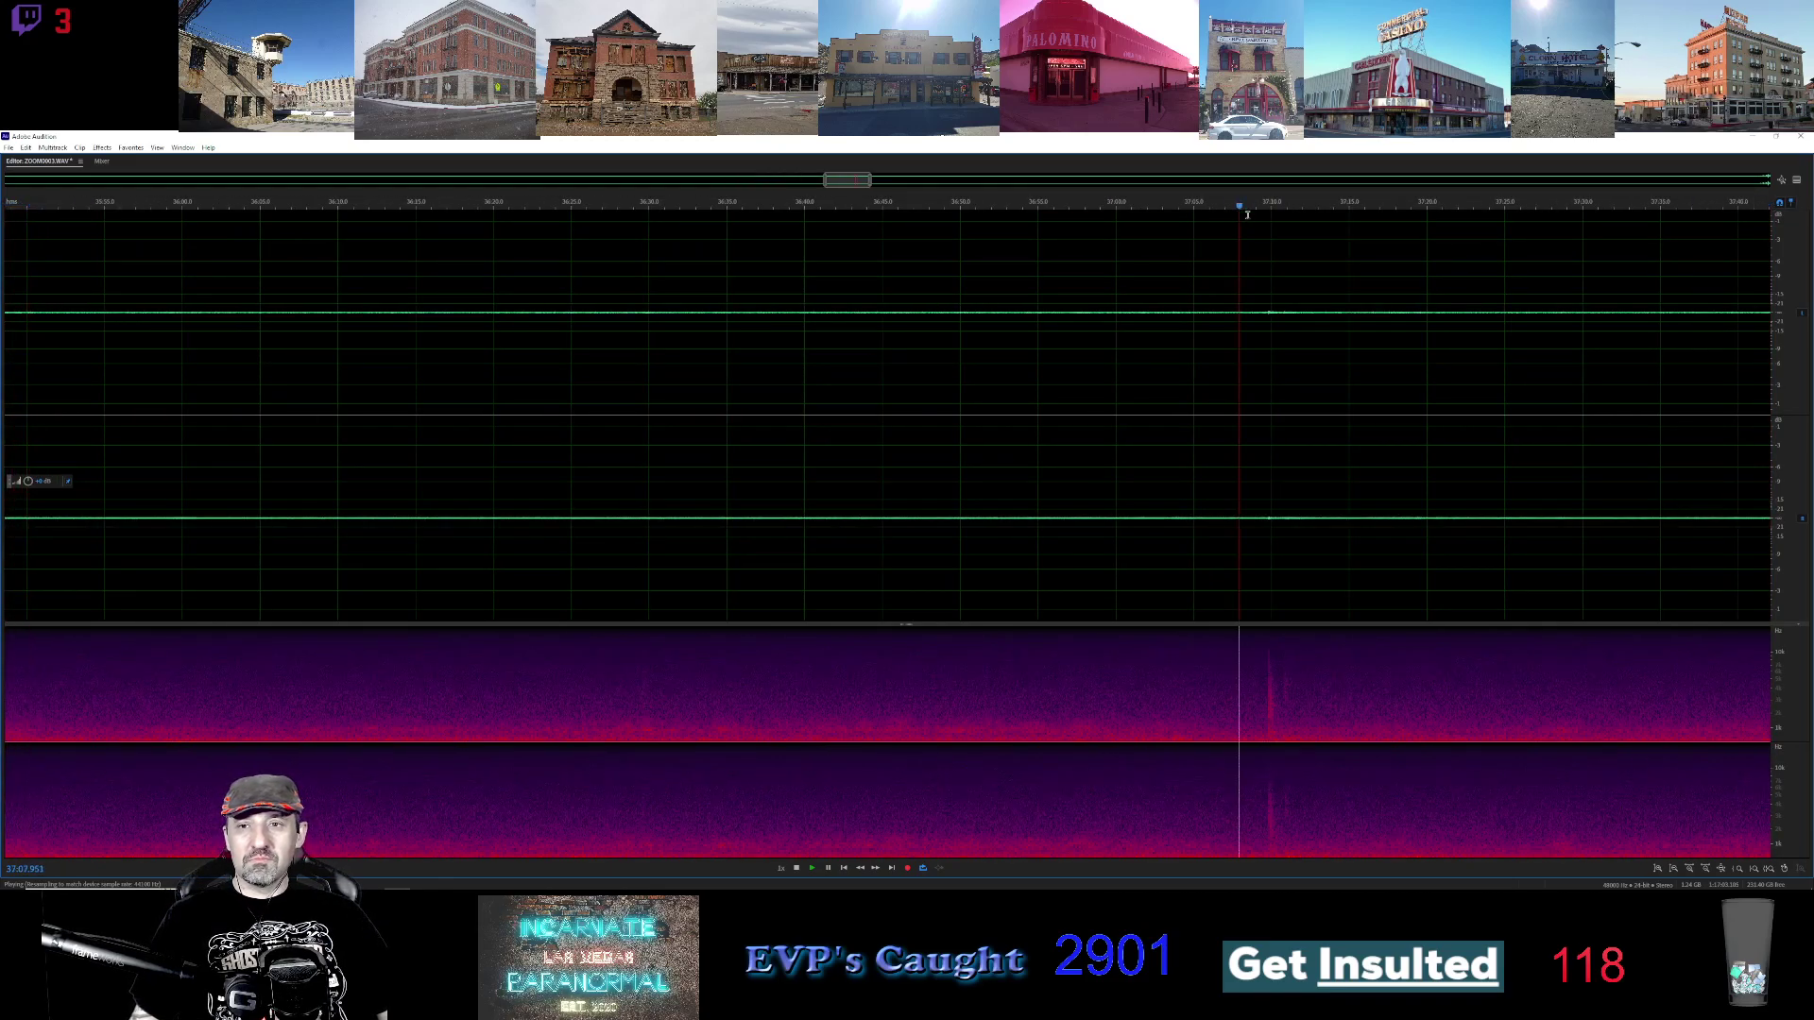
pyautogui.click(1757, 204)
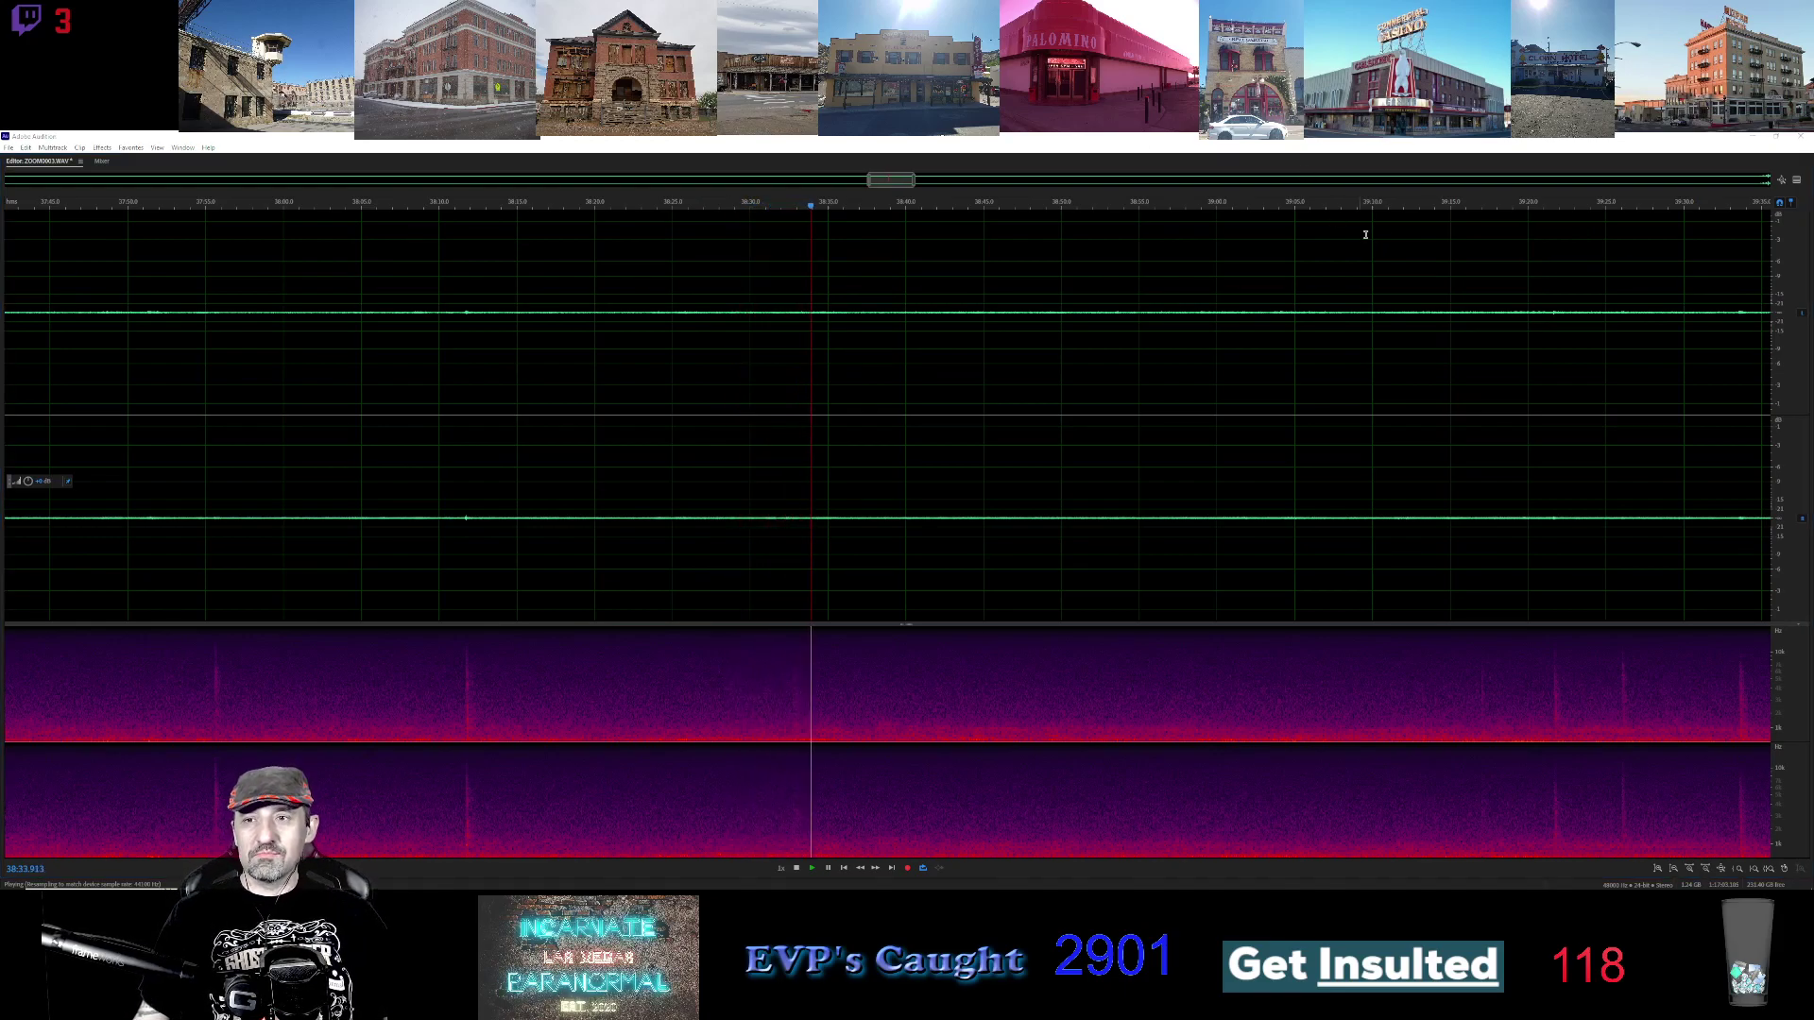
pyautogui.click(1480, 213)
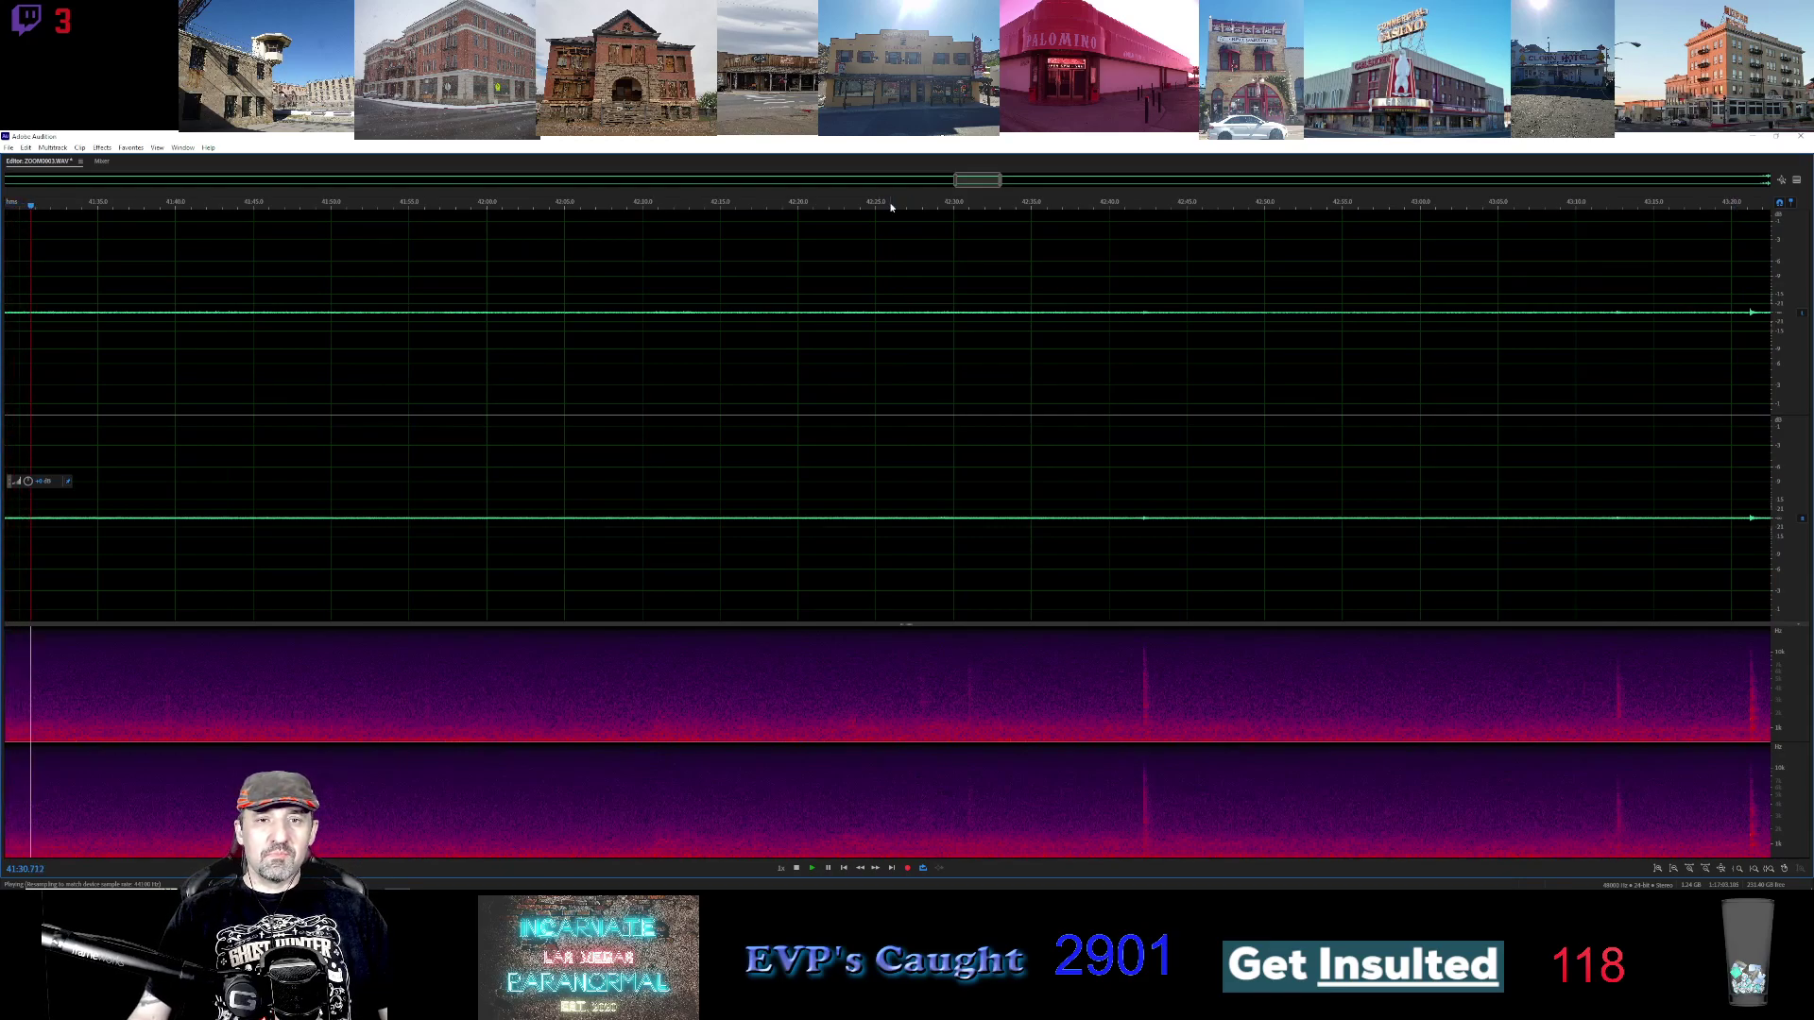
pyautogui.click(890, 204)
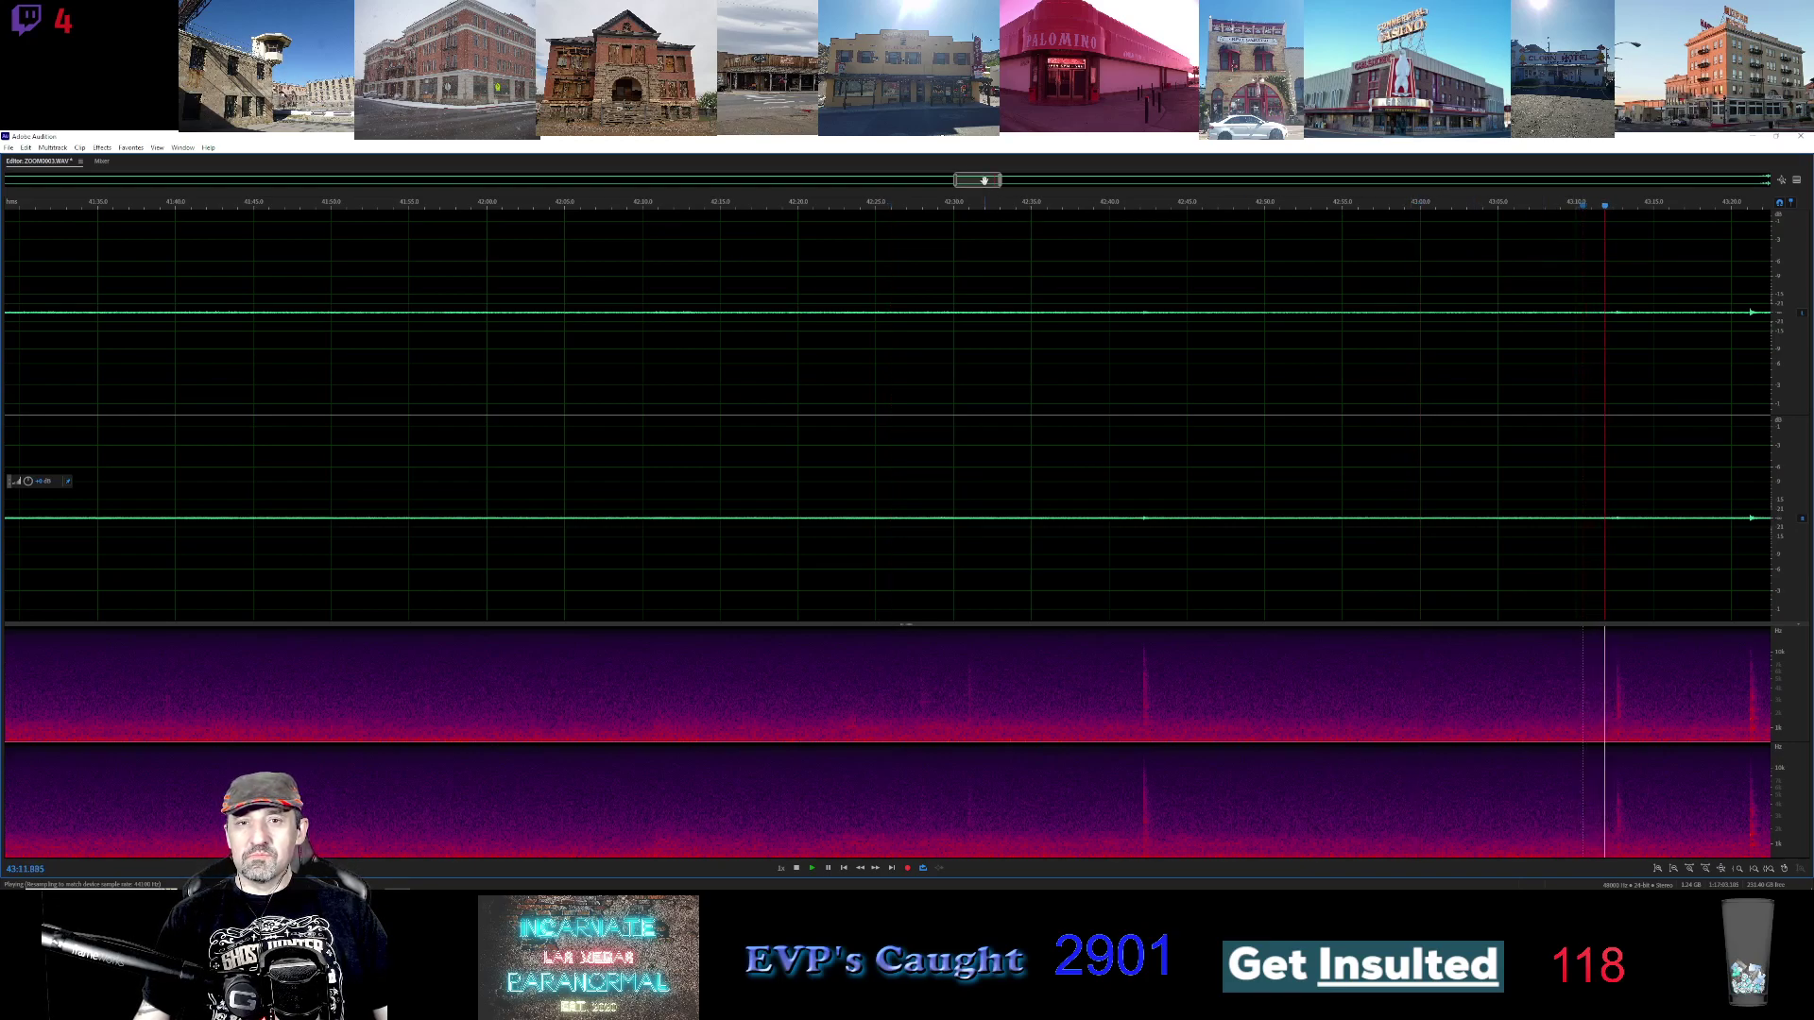
# Check the following spikes from about 44:58 and 45:27, and skip on to listen from about 45:51
pyautogui.moveTo(977, 179); pyautogui.dragTo(1016, 180)
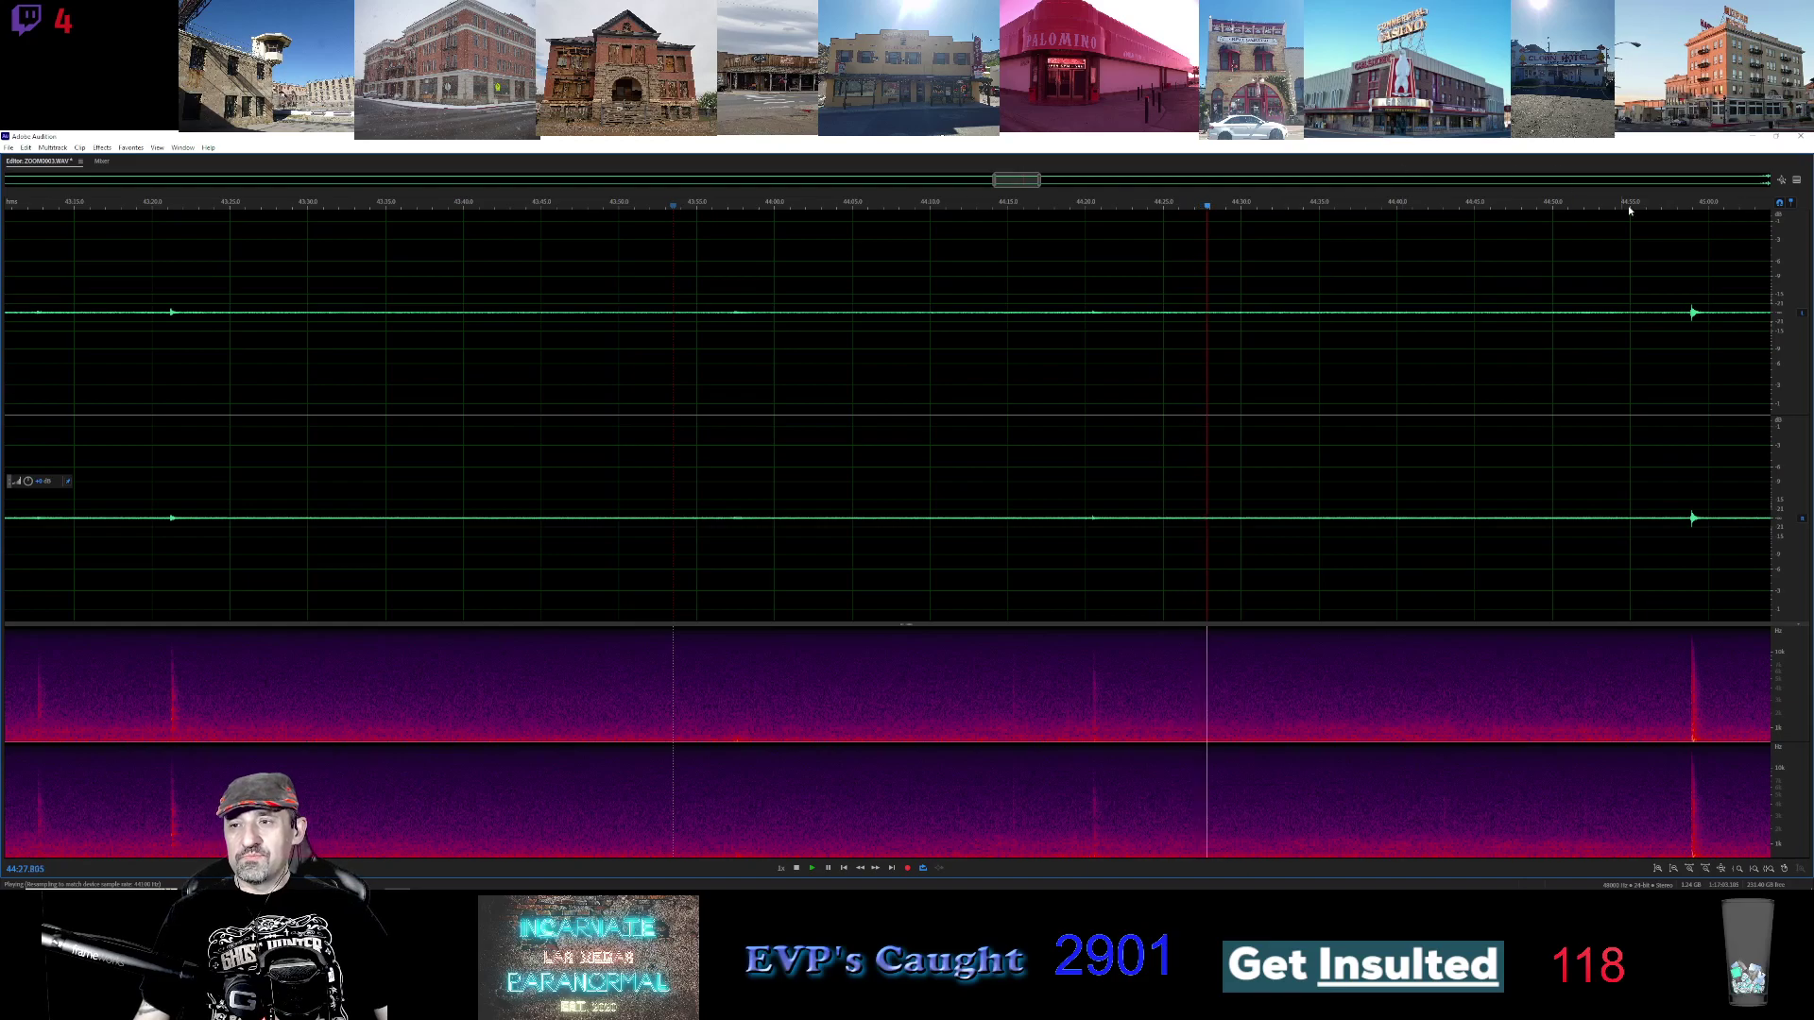
pyautogui.click(1681, 204)
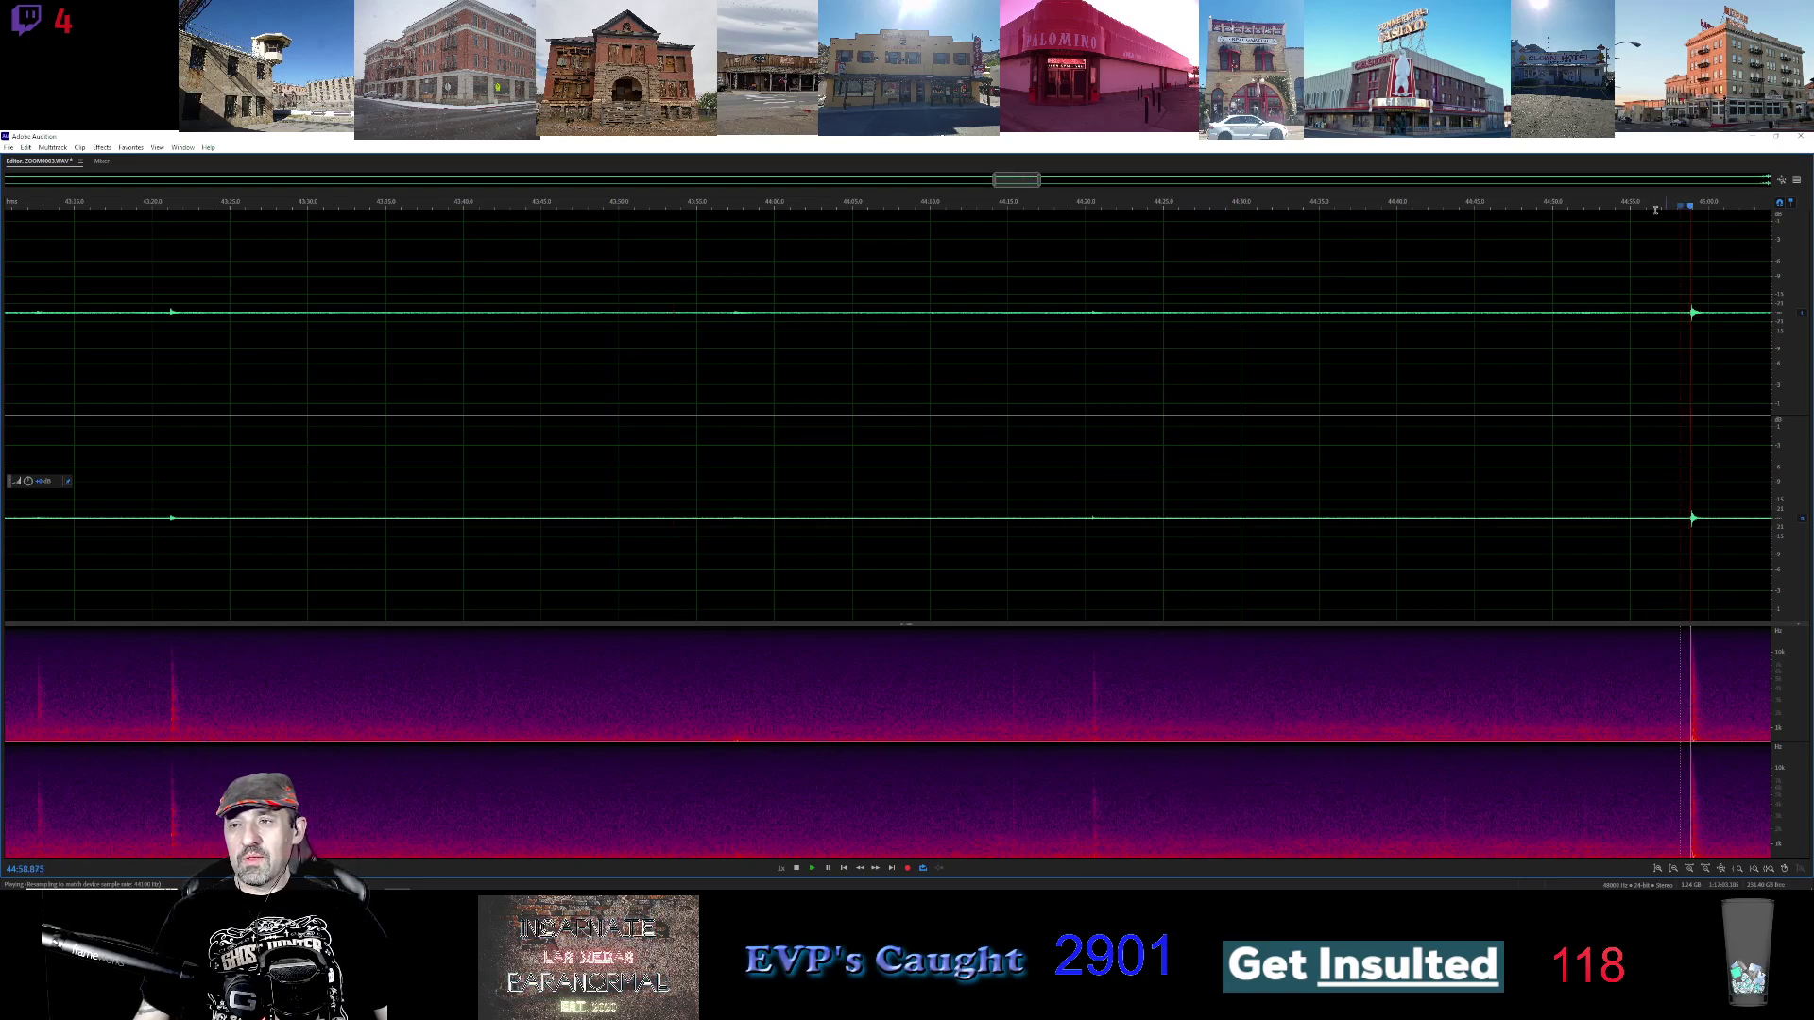
pyautogui.moveTo(1008, 180); pyautogui.dragTo(1042, 180)
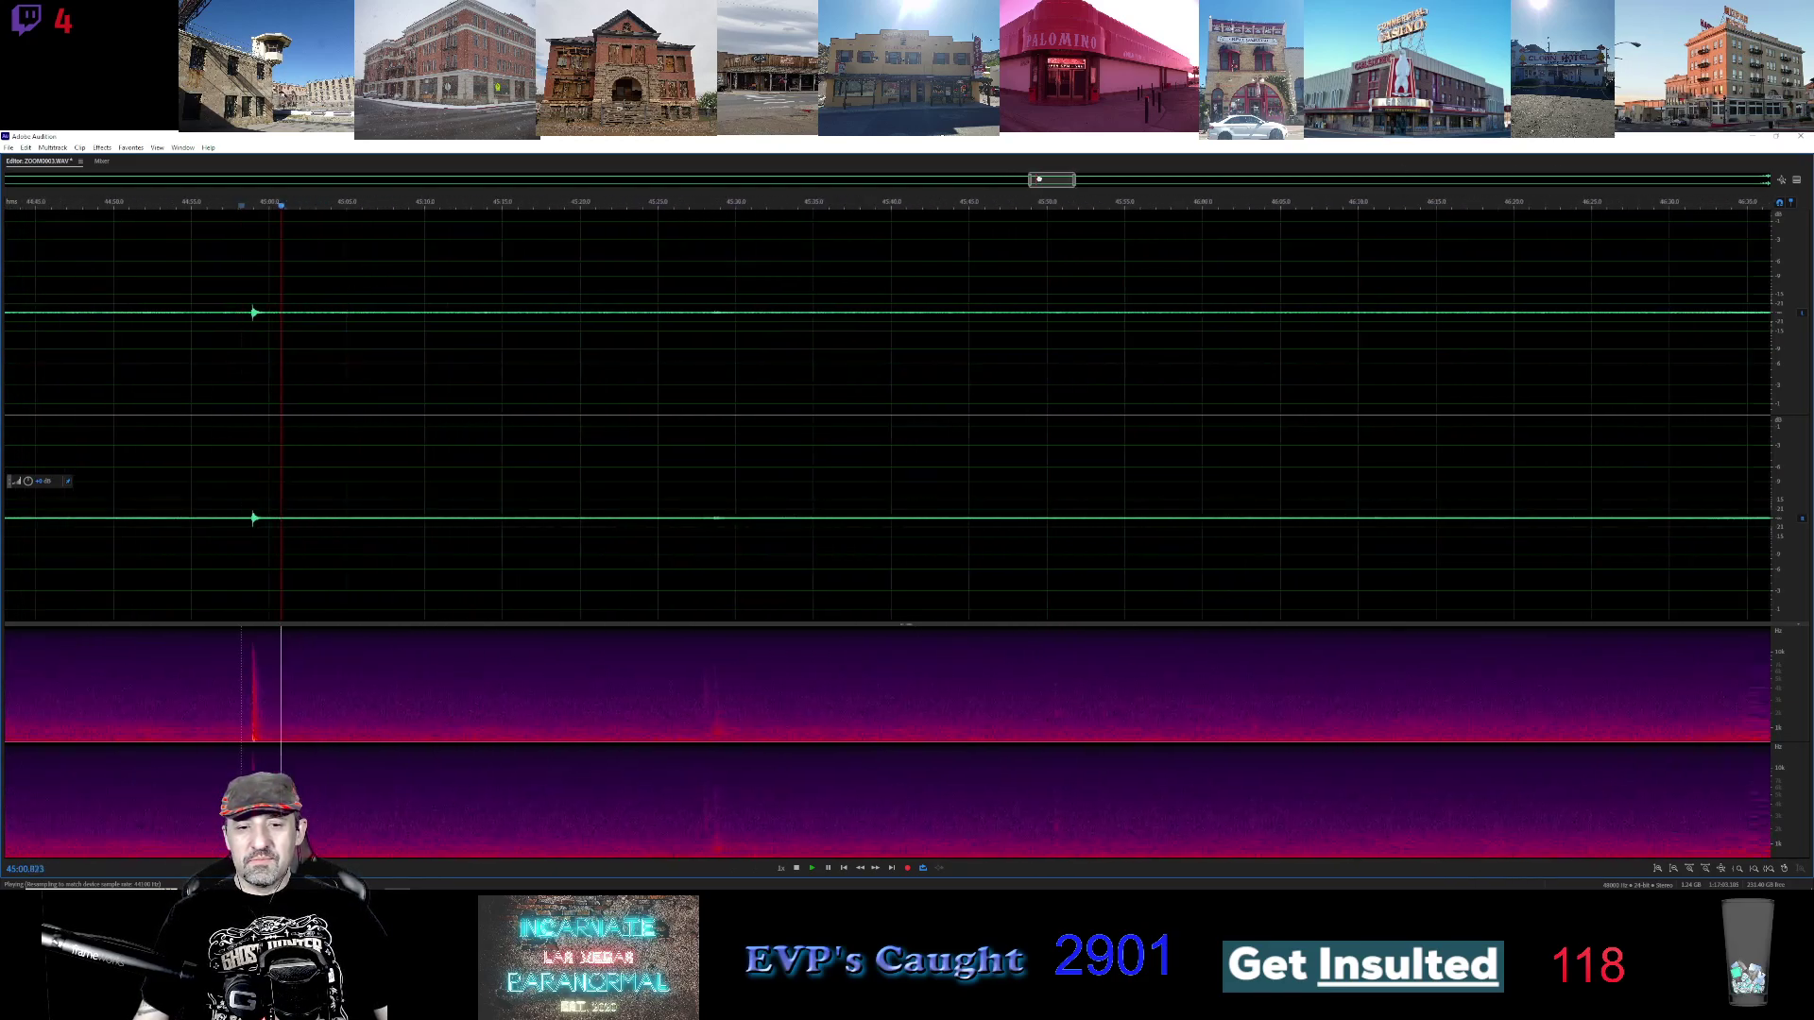
pyautogui.click(651, 204)
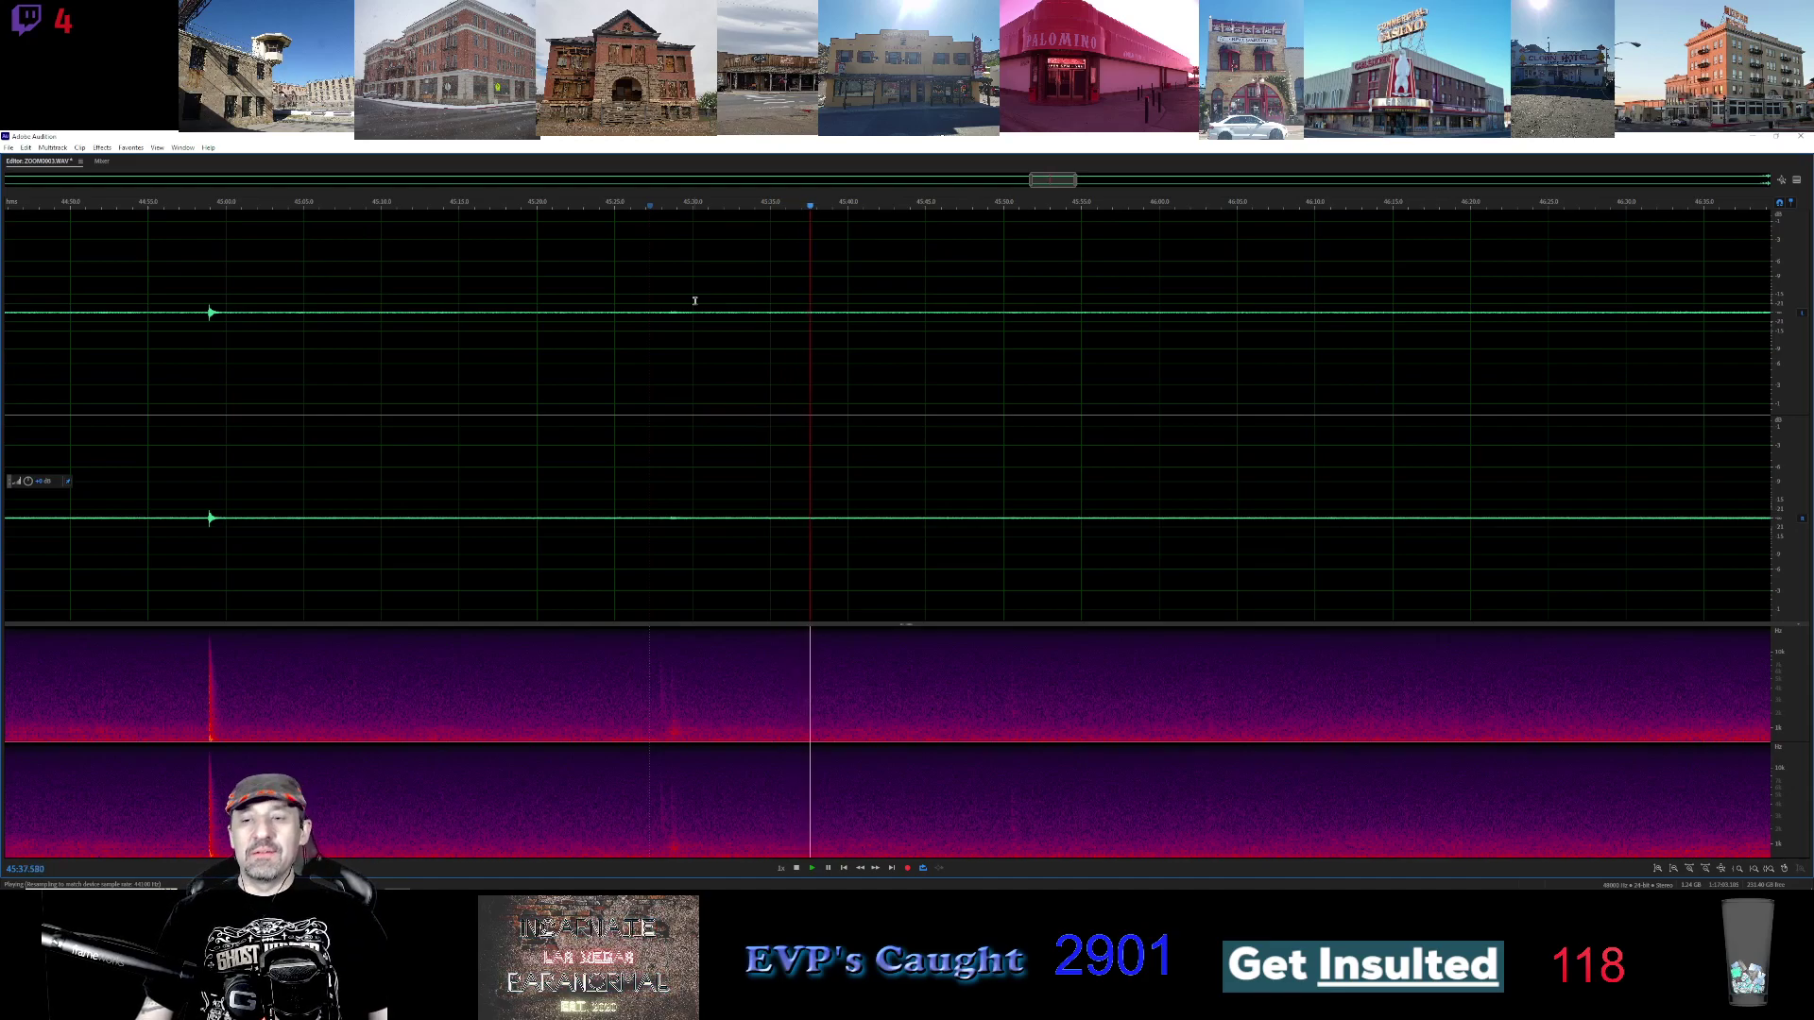
pyautogui.click(1031, 202)
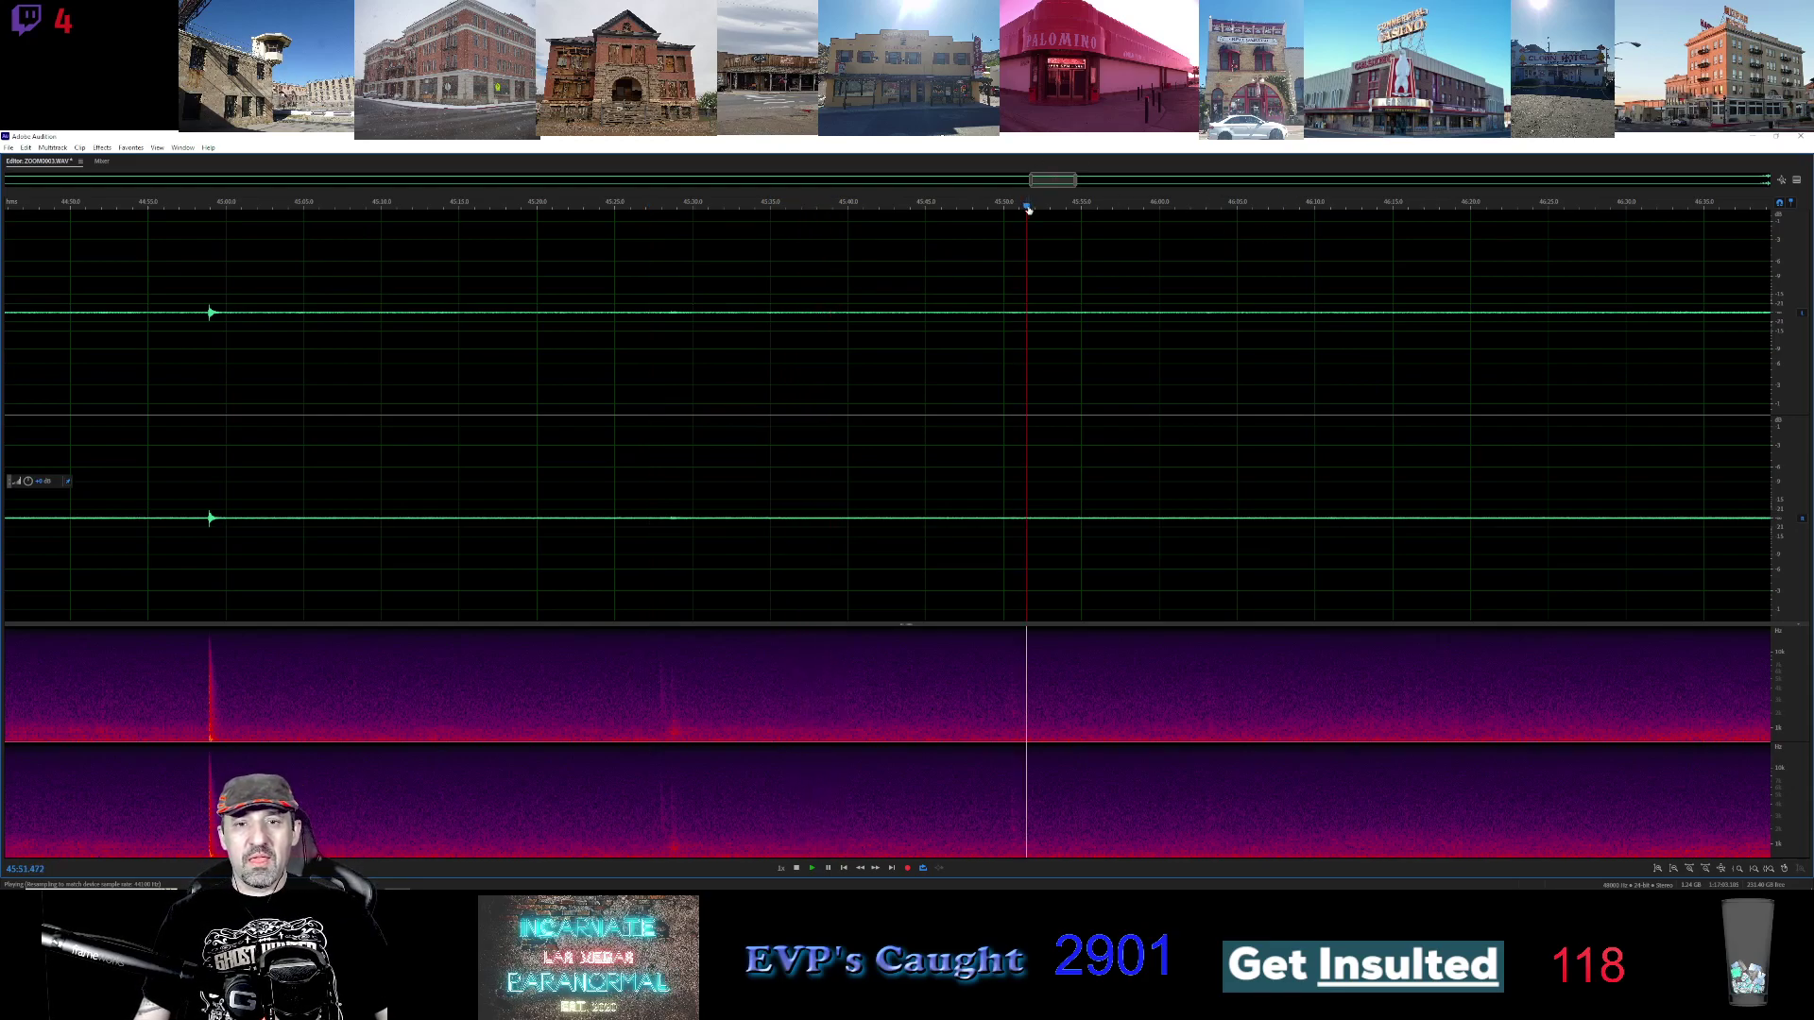
# Advance to the spikes further on and listen from about 47:43, 49:25 and 49:39
pyautogui.moveTo(1057, 180); pyautogui.dragTo(1097, 180)
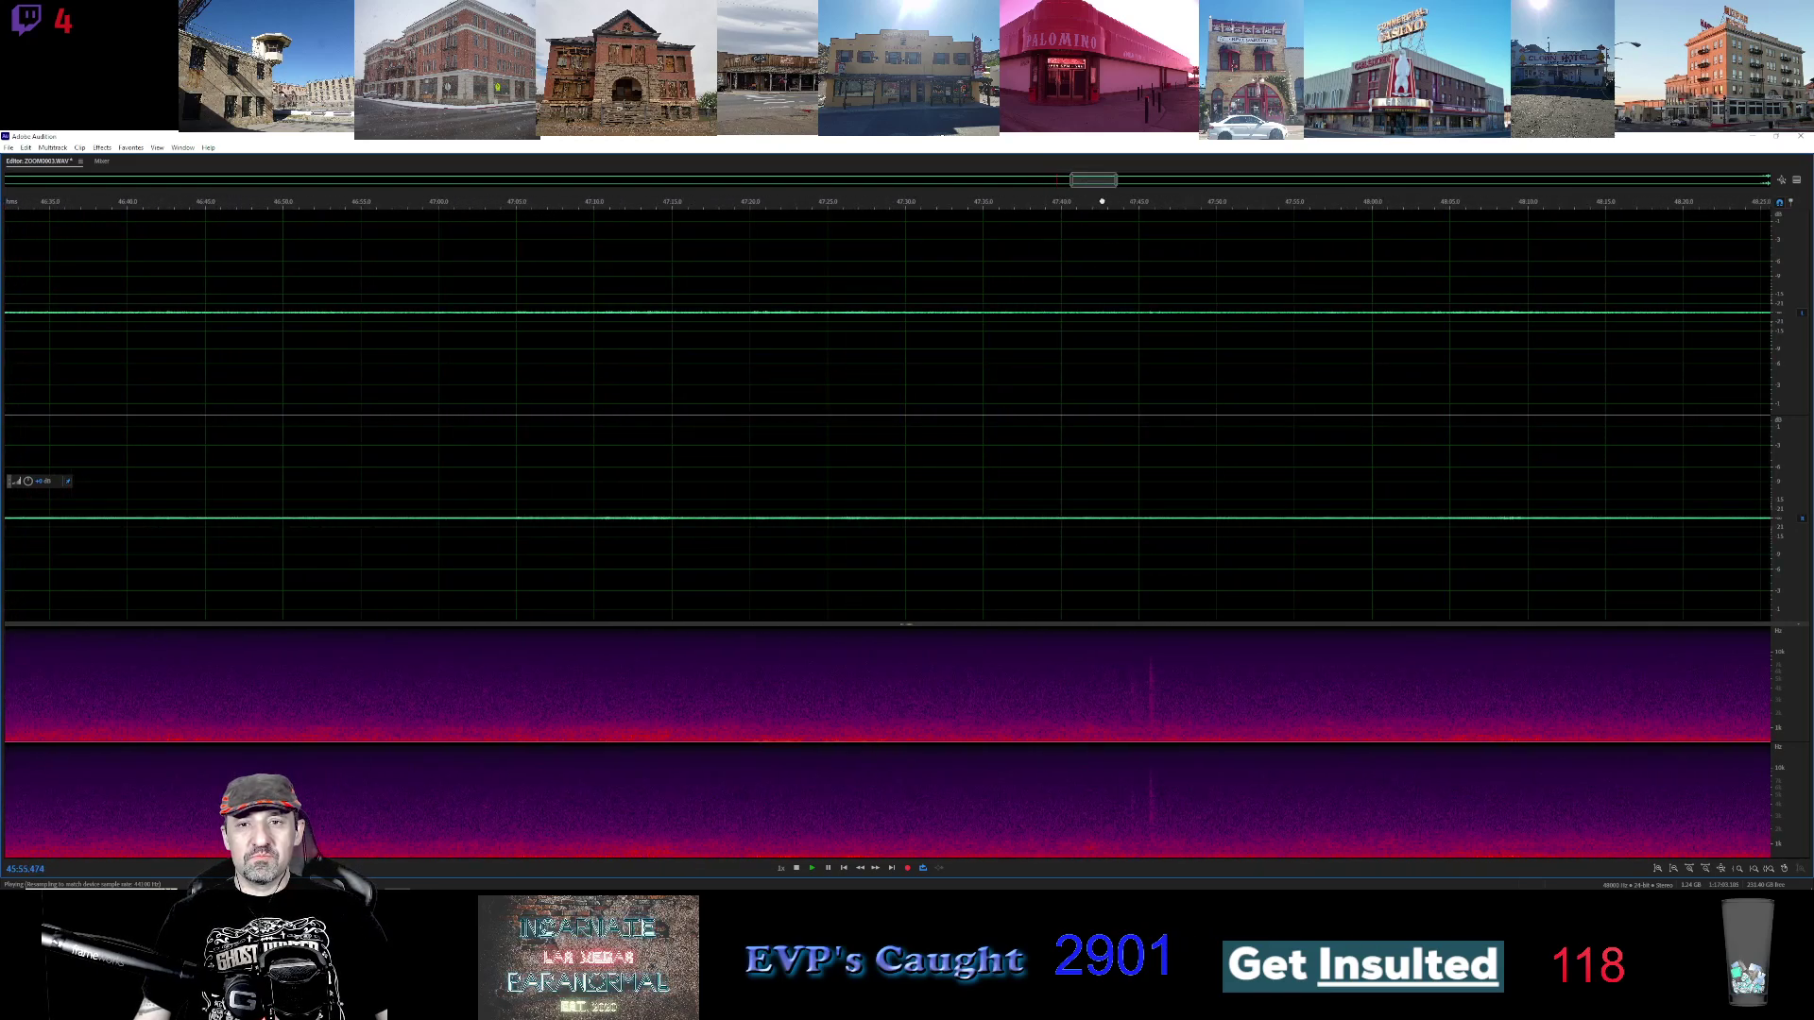
pyautogui.click(1102, 203)
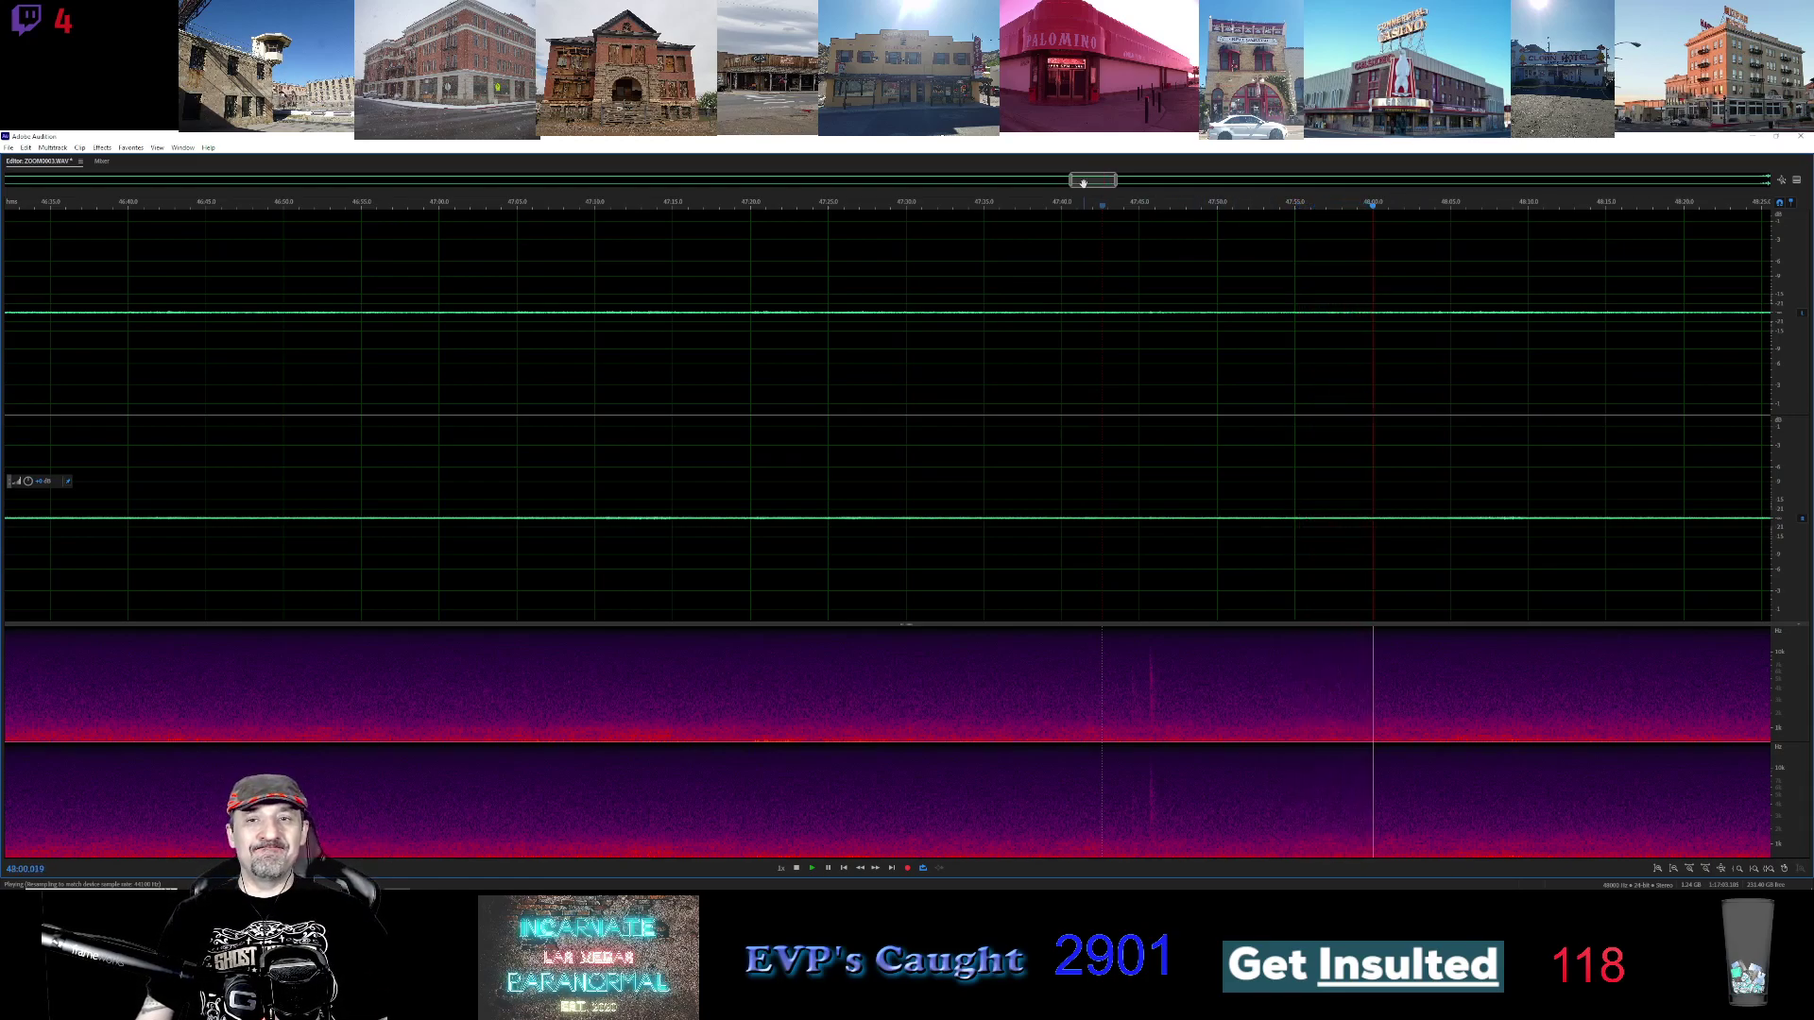
pyautogui.moveTo(1086, 179); pyautogui.dragTo(1127, 185)
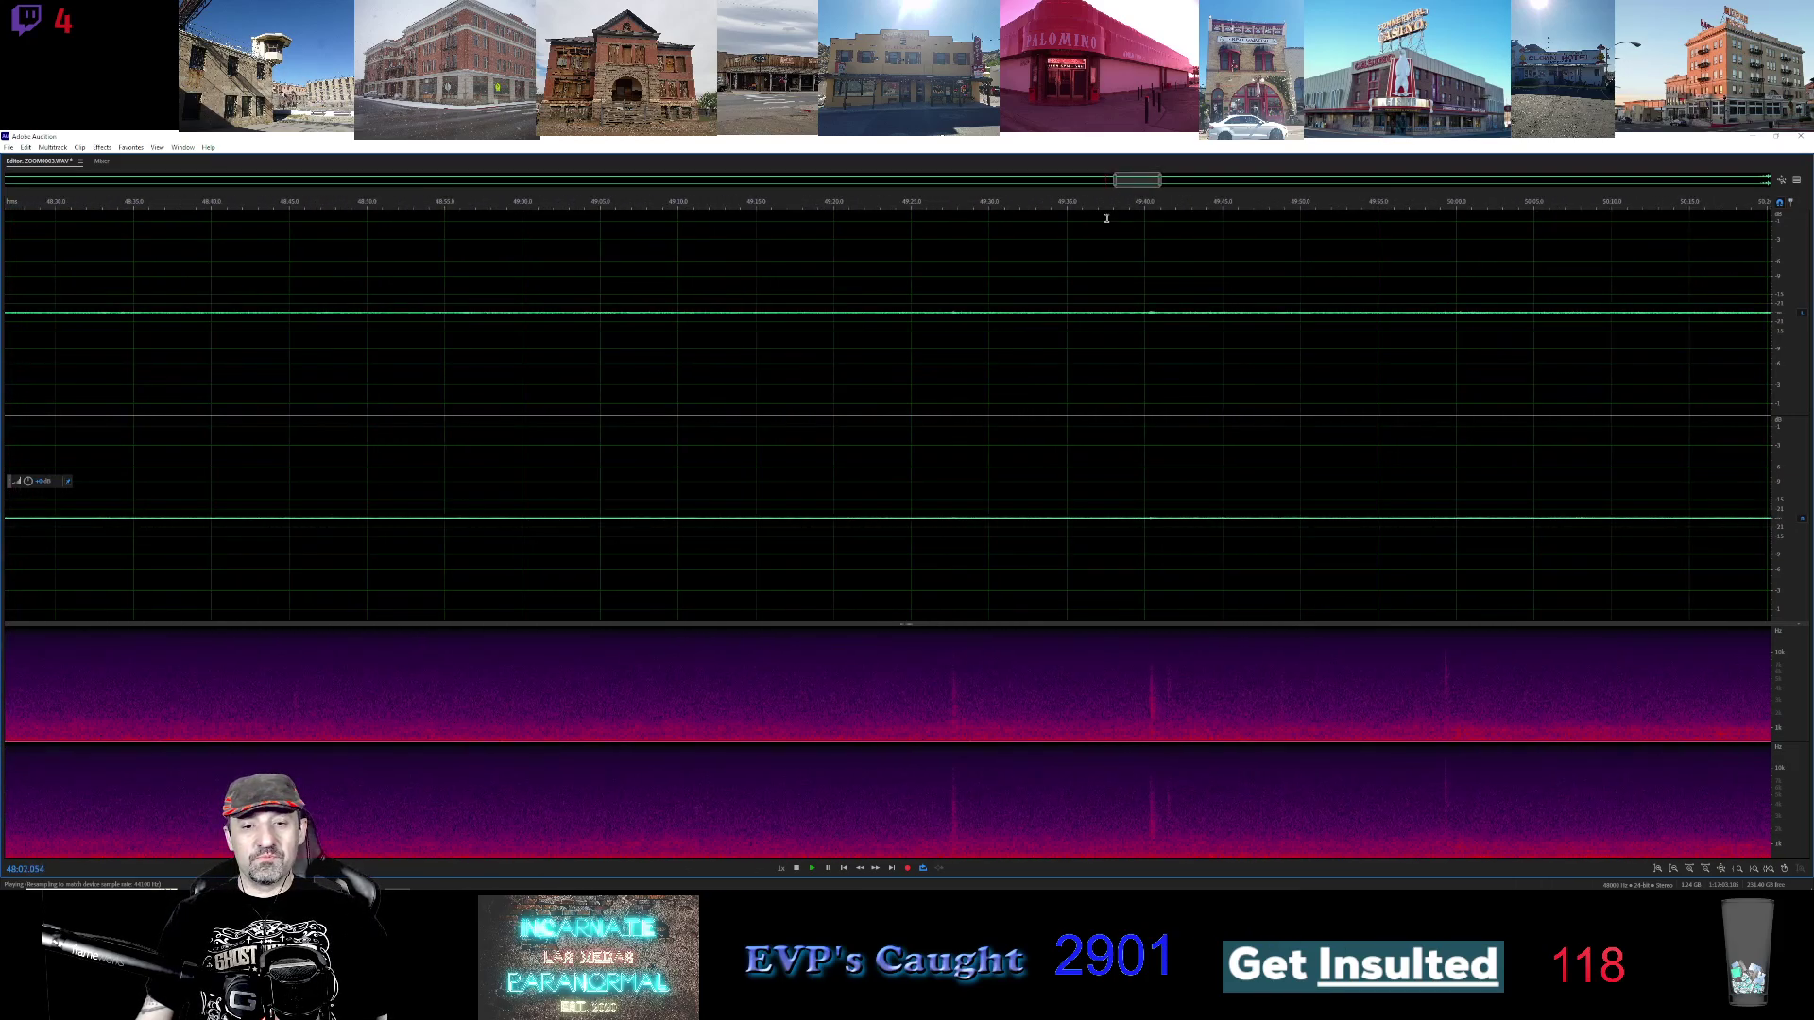
pyautogui.click(916, 212)
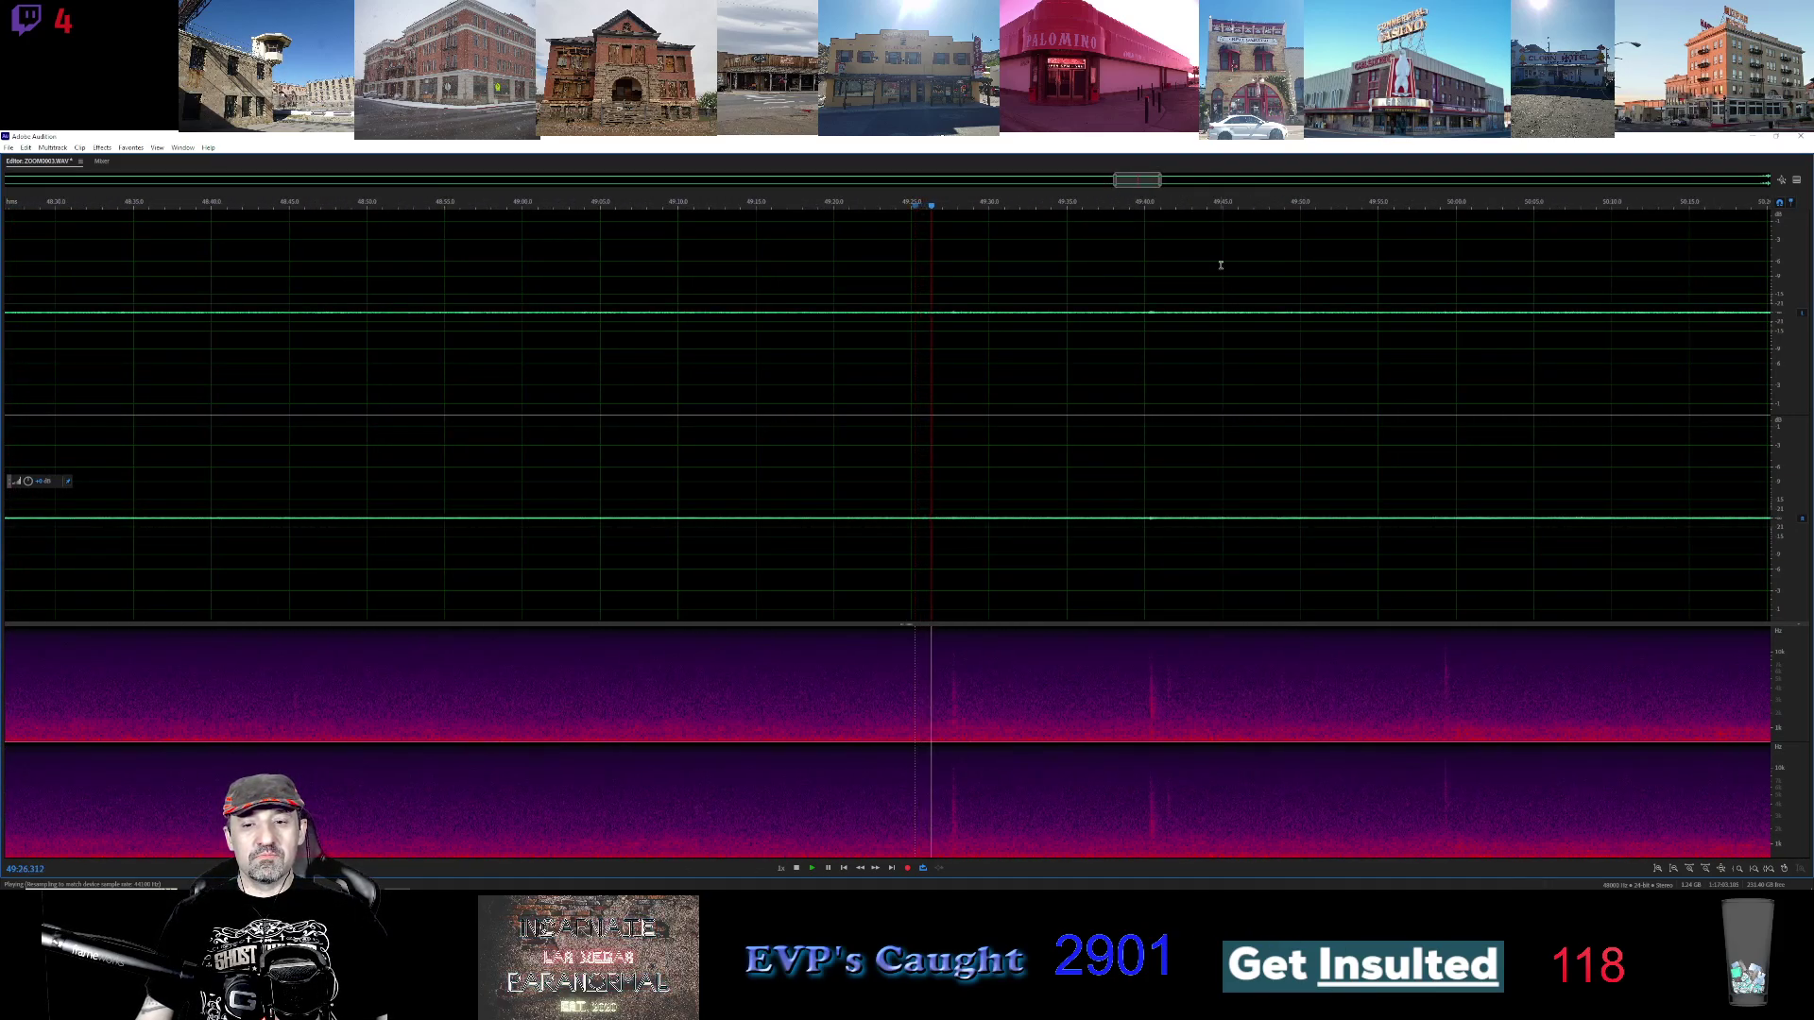
pyautogui.click(1128, 206)
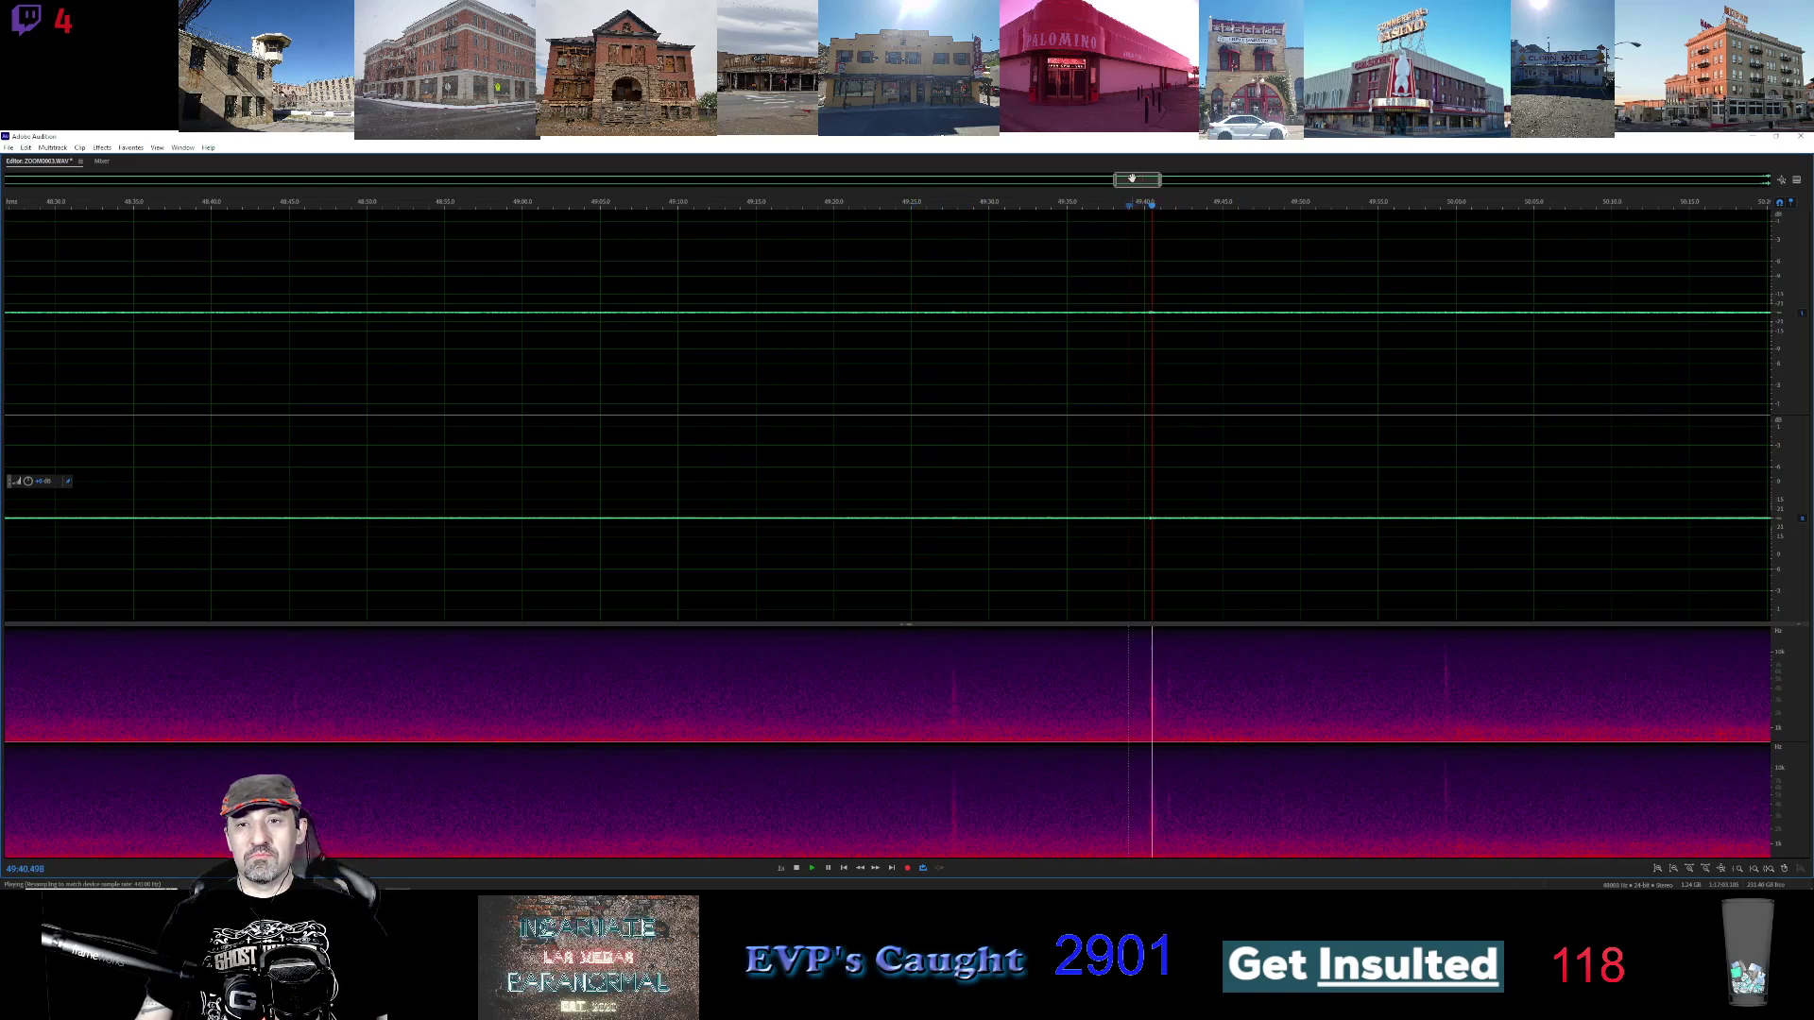
# Listen from about 50:59 and 52:03, and zoom in on the cluster of sounds after 52:05
pyautogui.moveTo(1131, 181); pyautogui.dragTo(1154, 184)
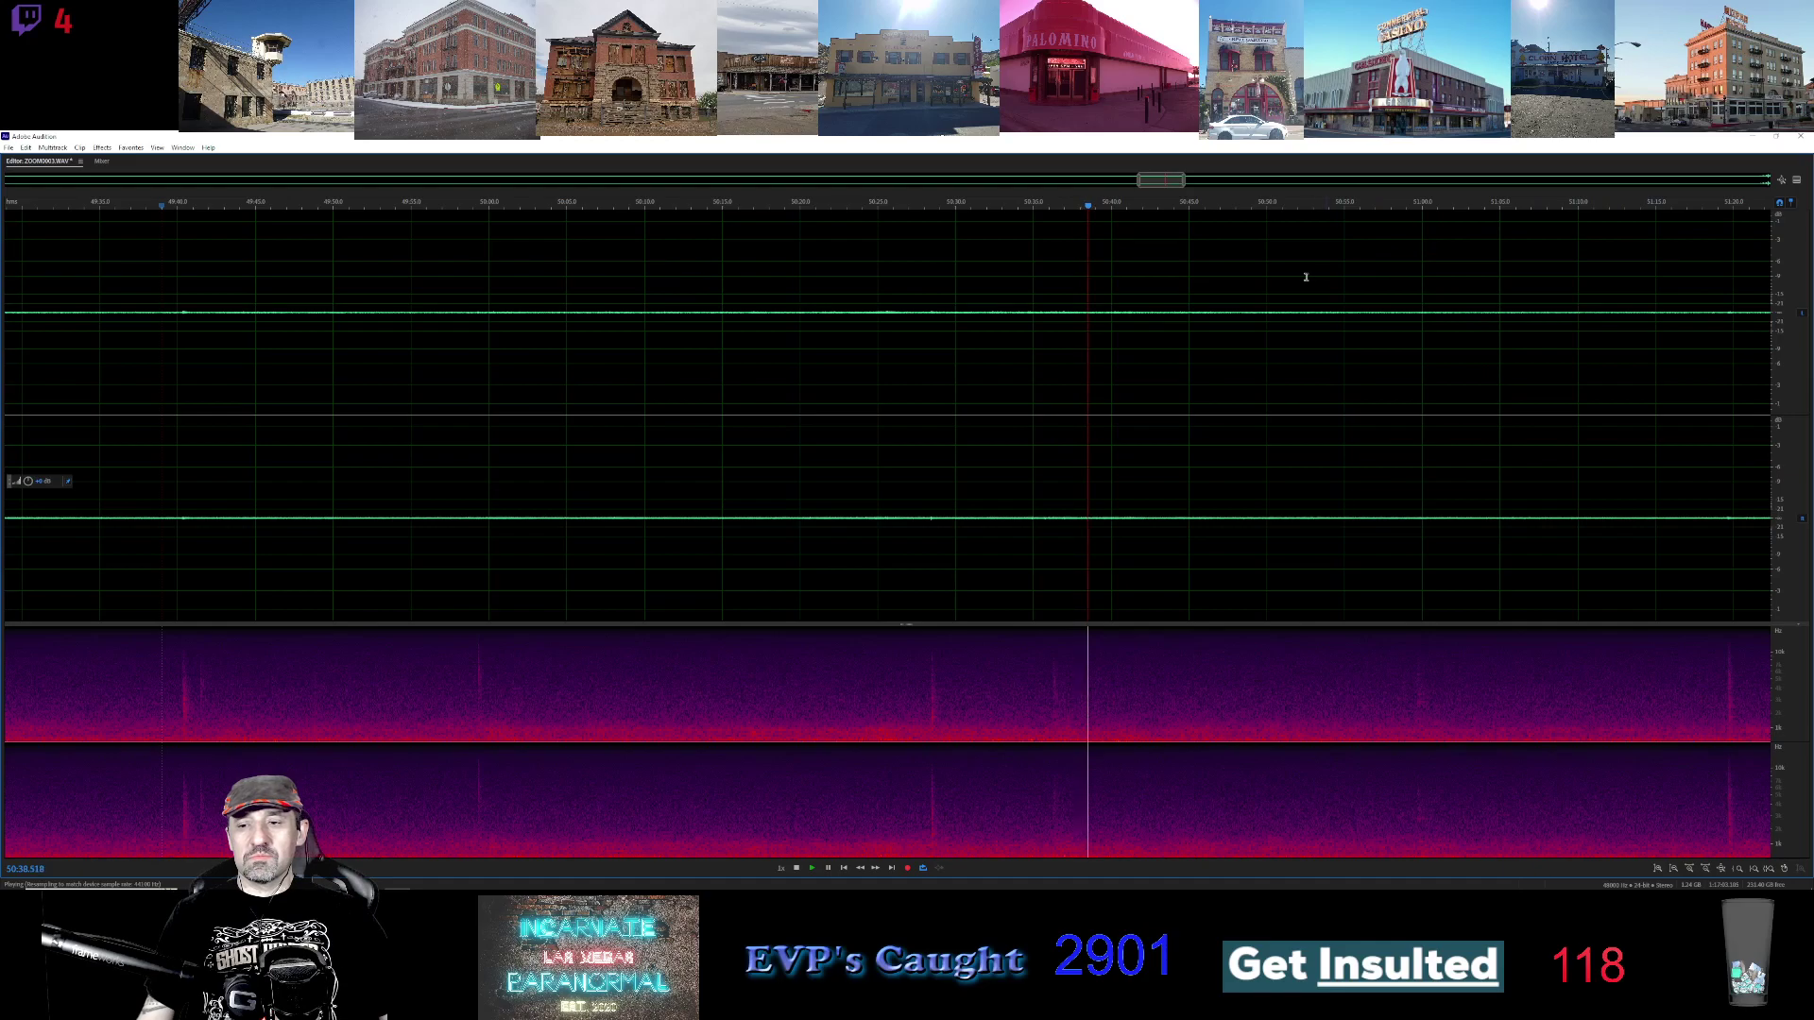
pyautogui.click(1409, 209)
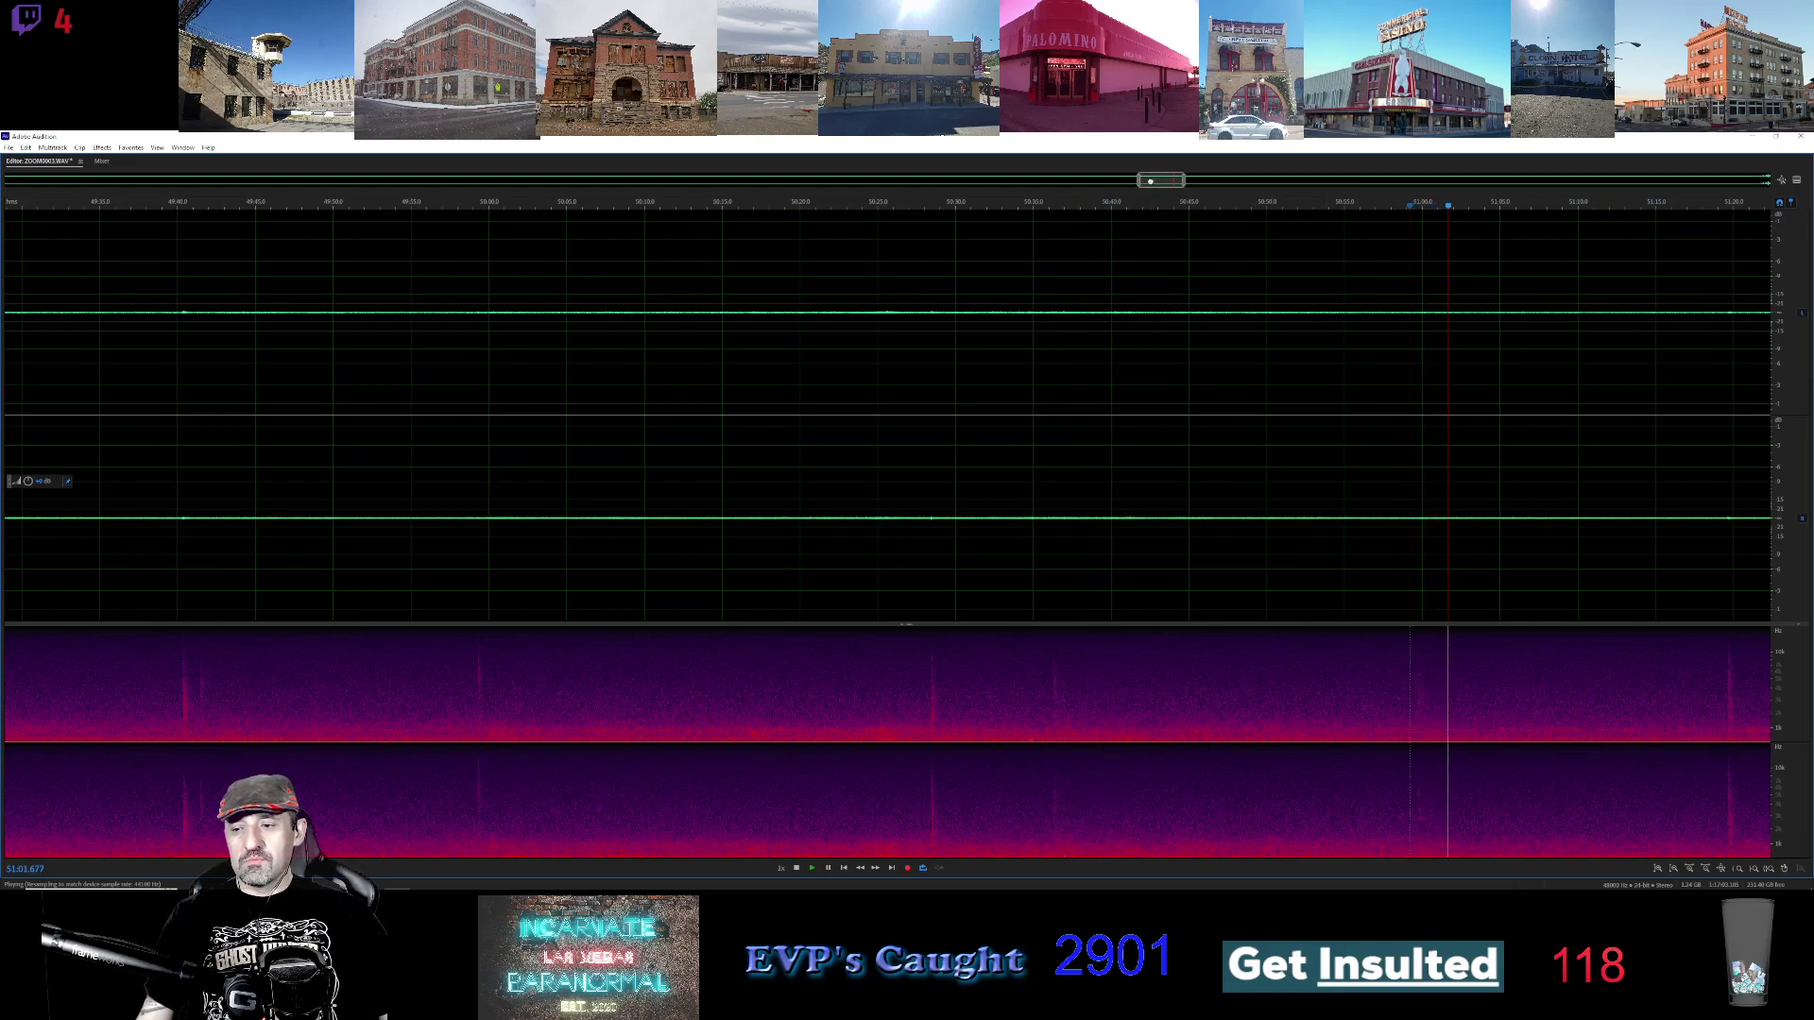
pyautogui.hscroll(3, 1150, 180)
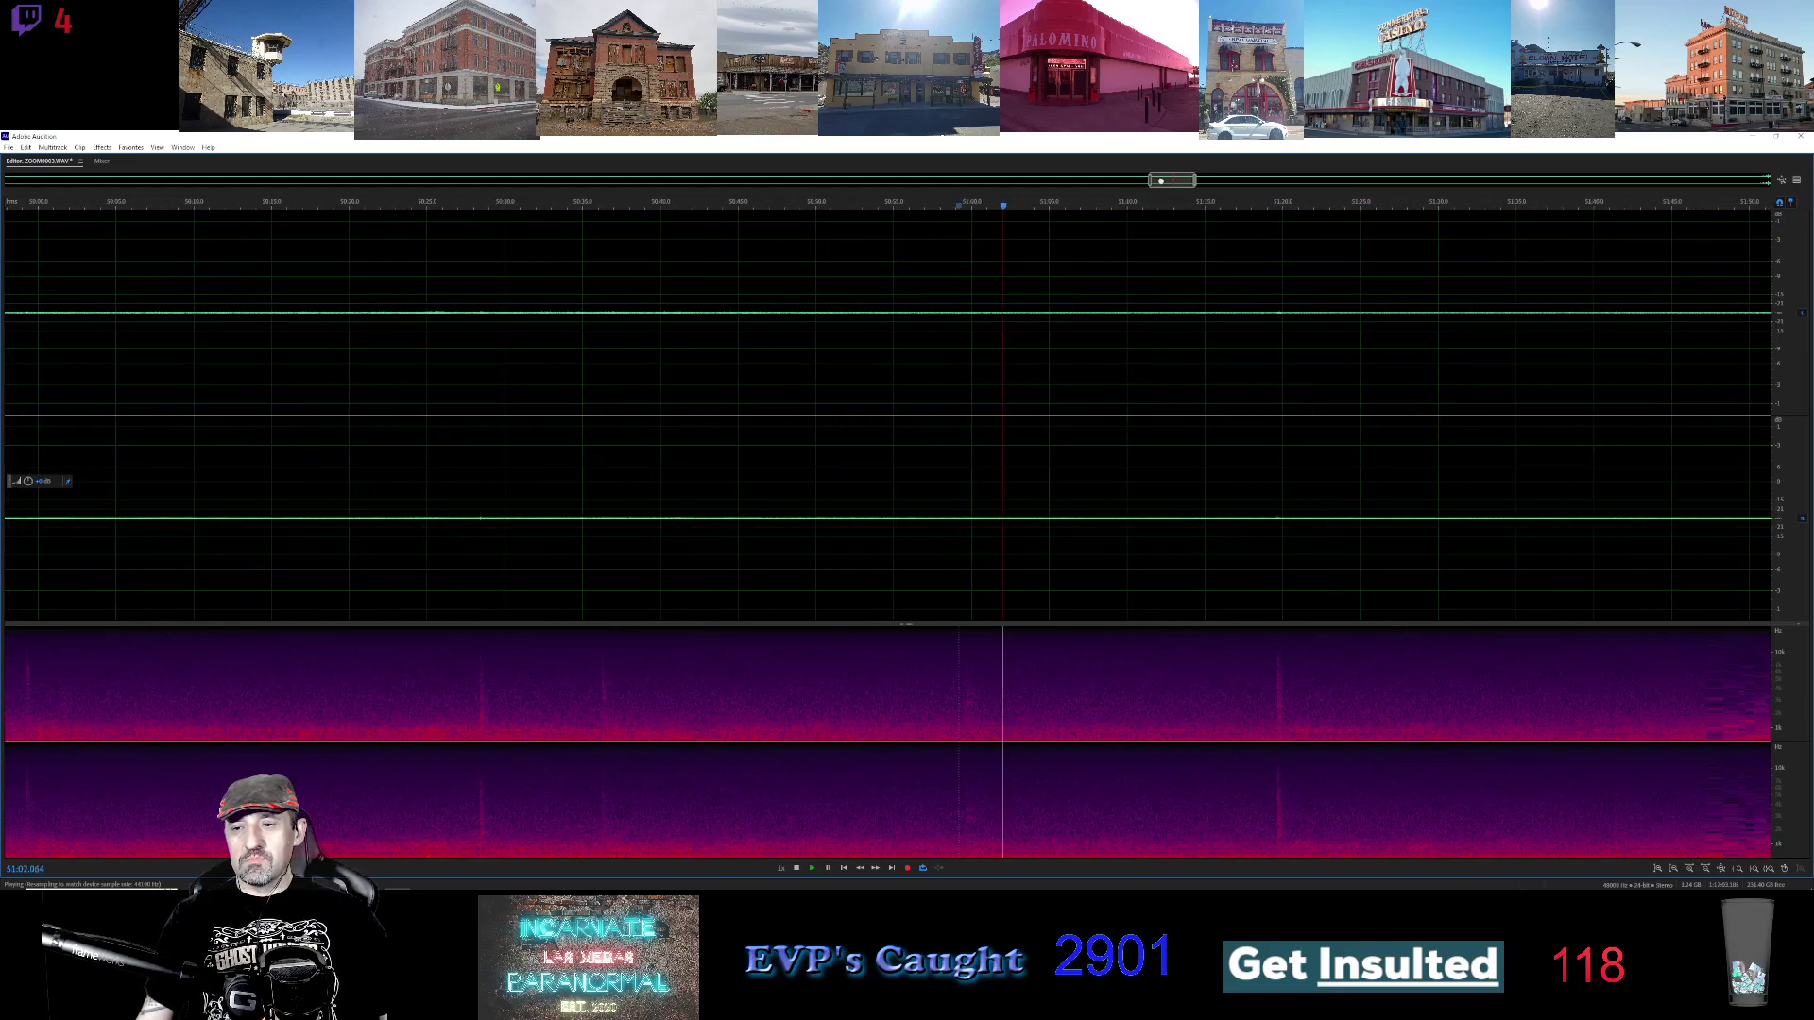
pyautogui.click(815, 202)
pyautogui.hscroll(3, 1186, 177)
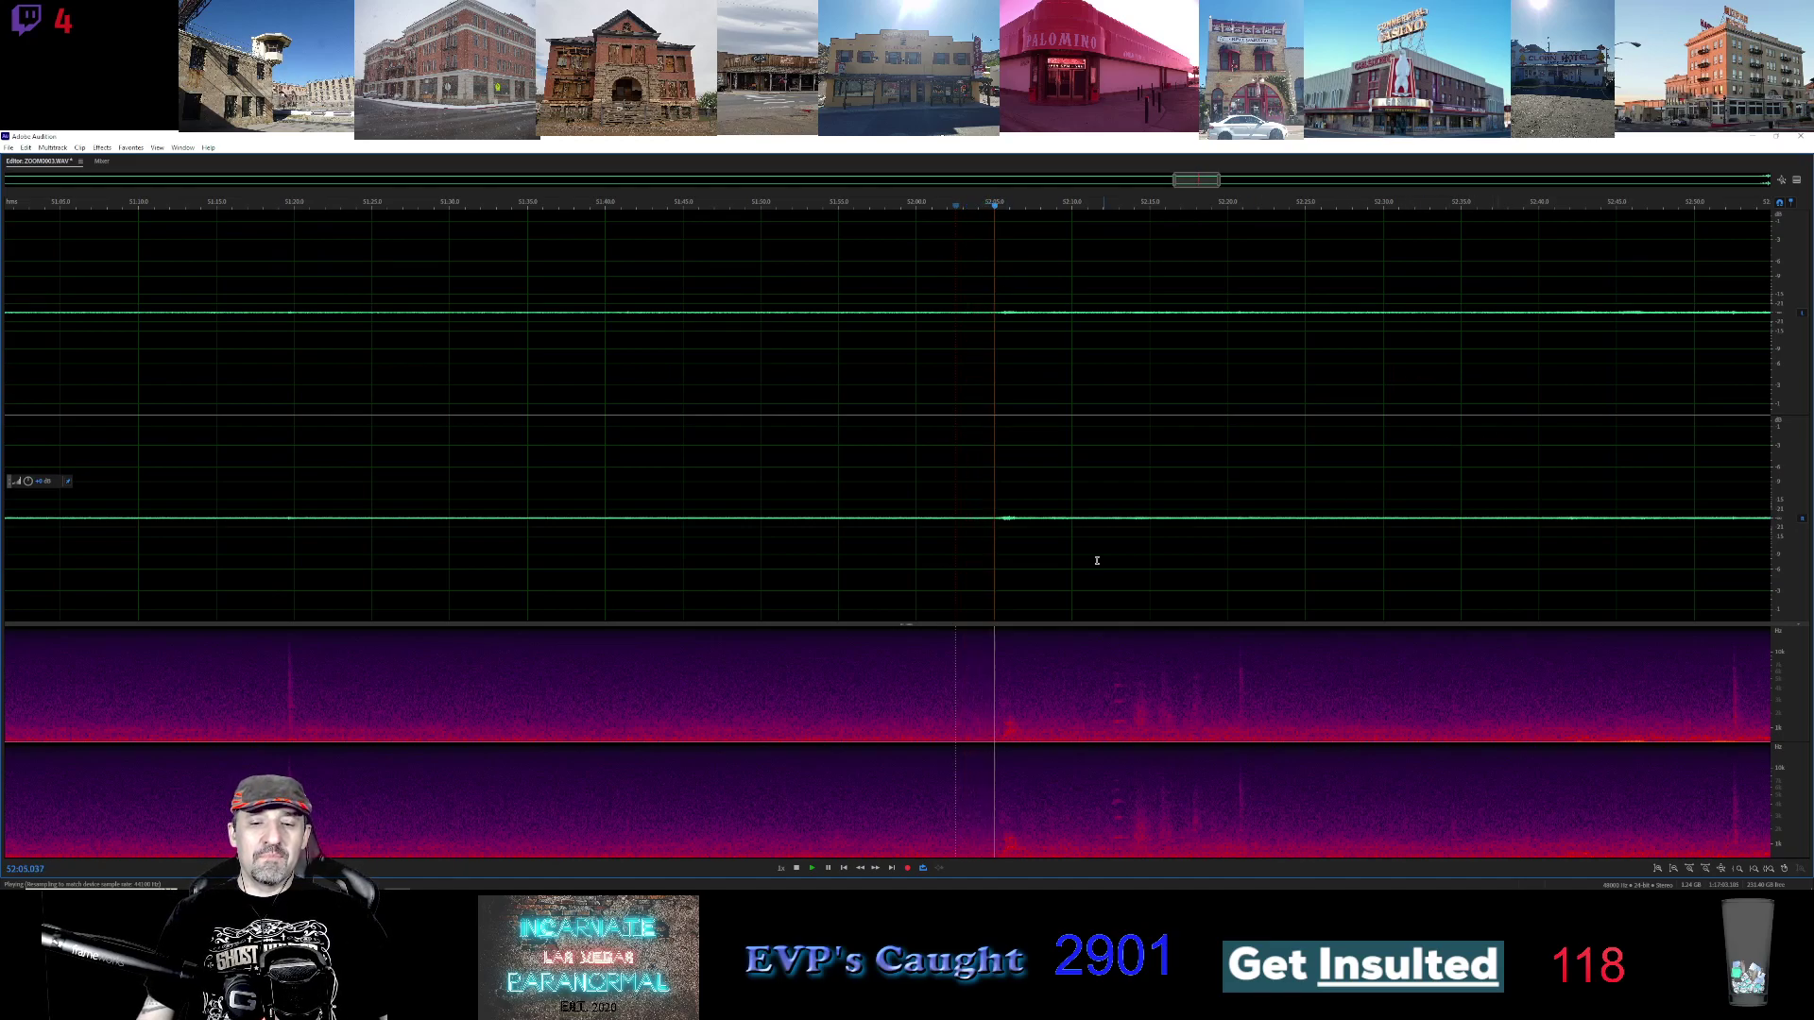
pyautogui.scroll(2, 1059, 575)
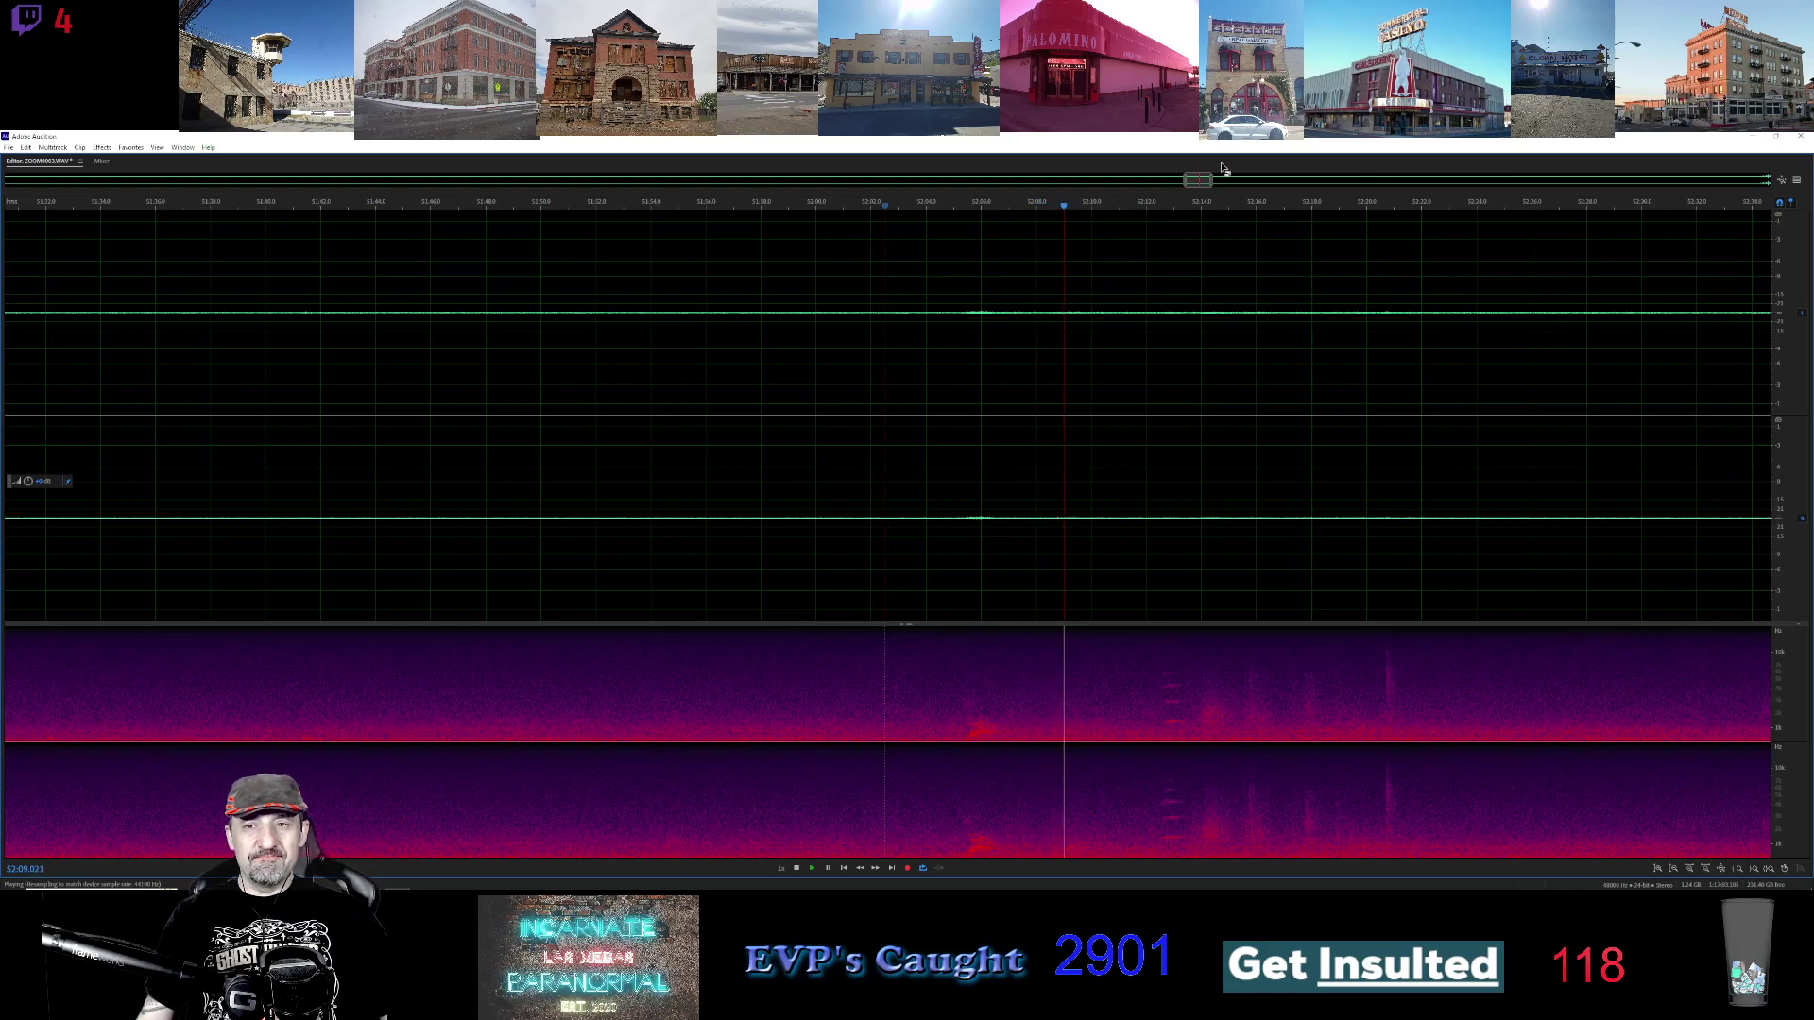
# Replay the sound cluster from about 52:04, select the faint burst at about 52:05 to 52:07, and clear the selection
pyautogui.moveTo(1195, 181); pyautogui.dragTo(1204, 180)
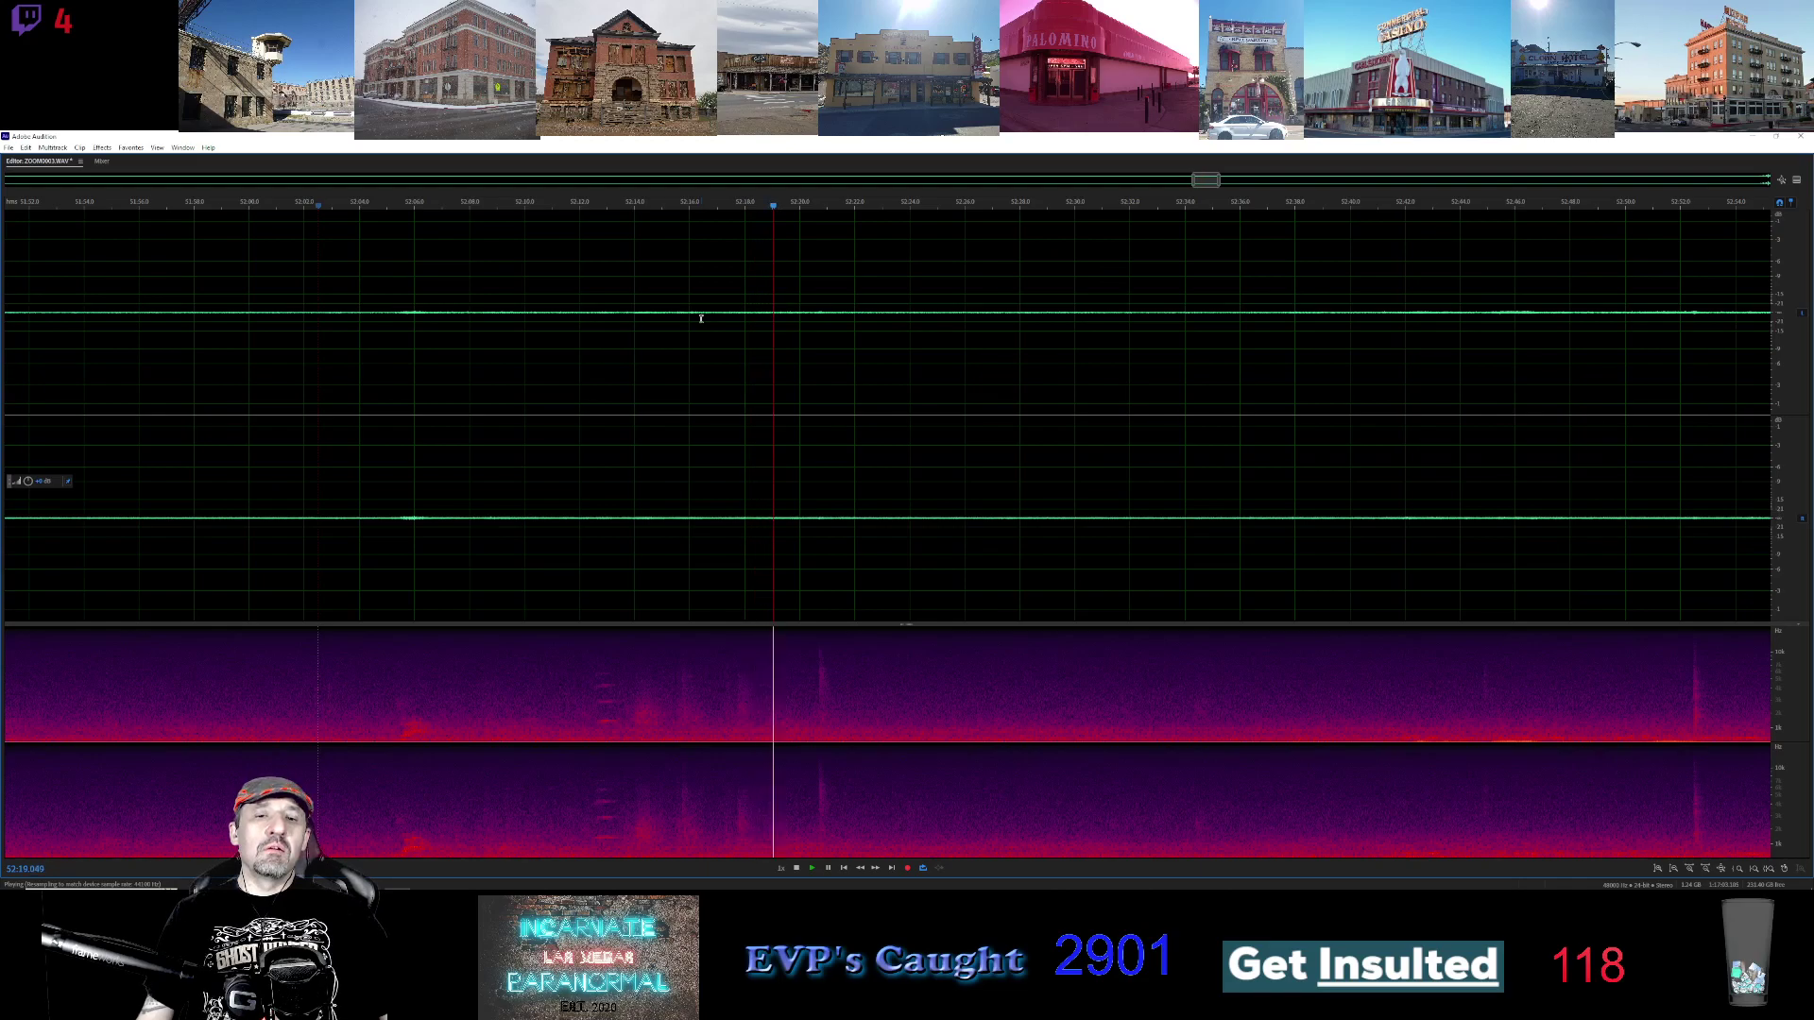
pyautogui.click(361, 205)
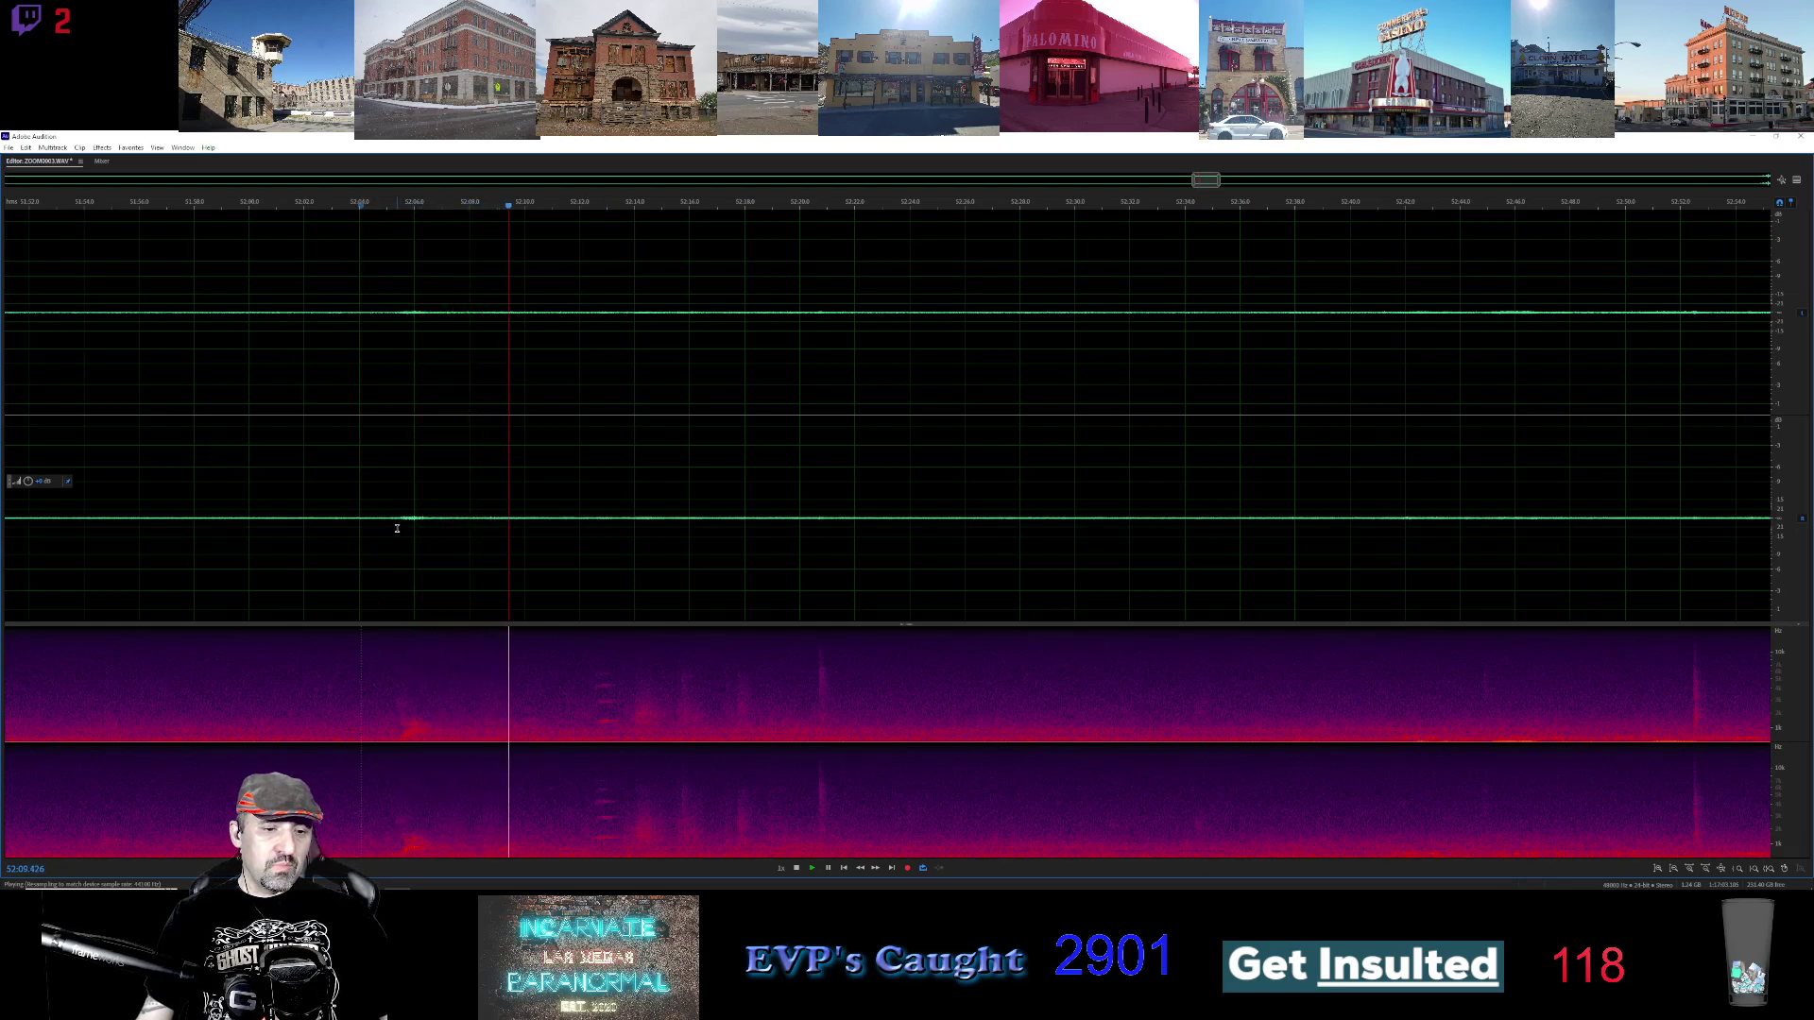
pyautogui.moveTo(388, 532); pyautogui.dragTo(449, 546)
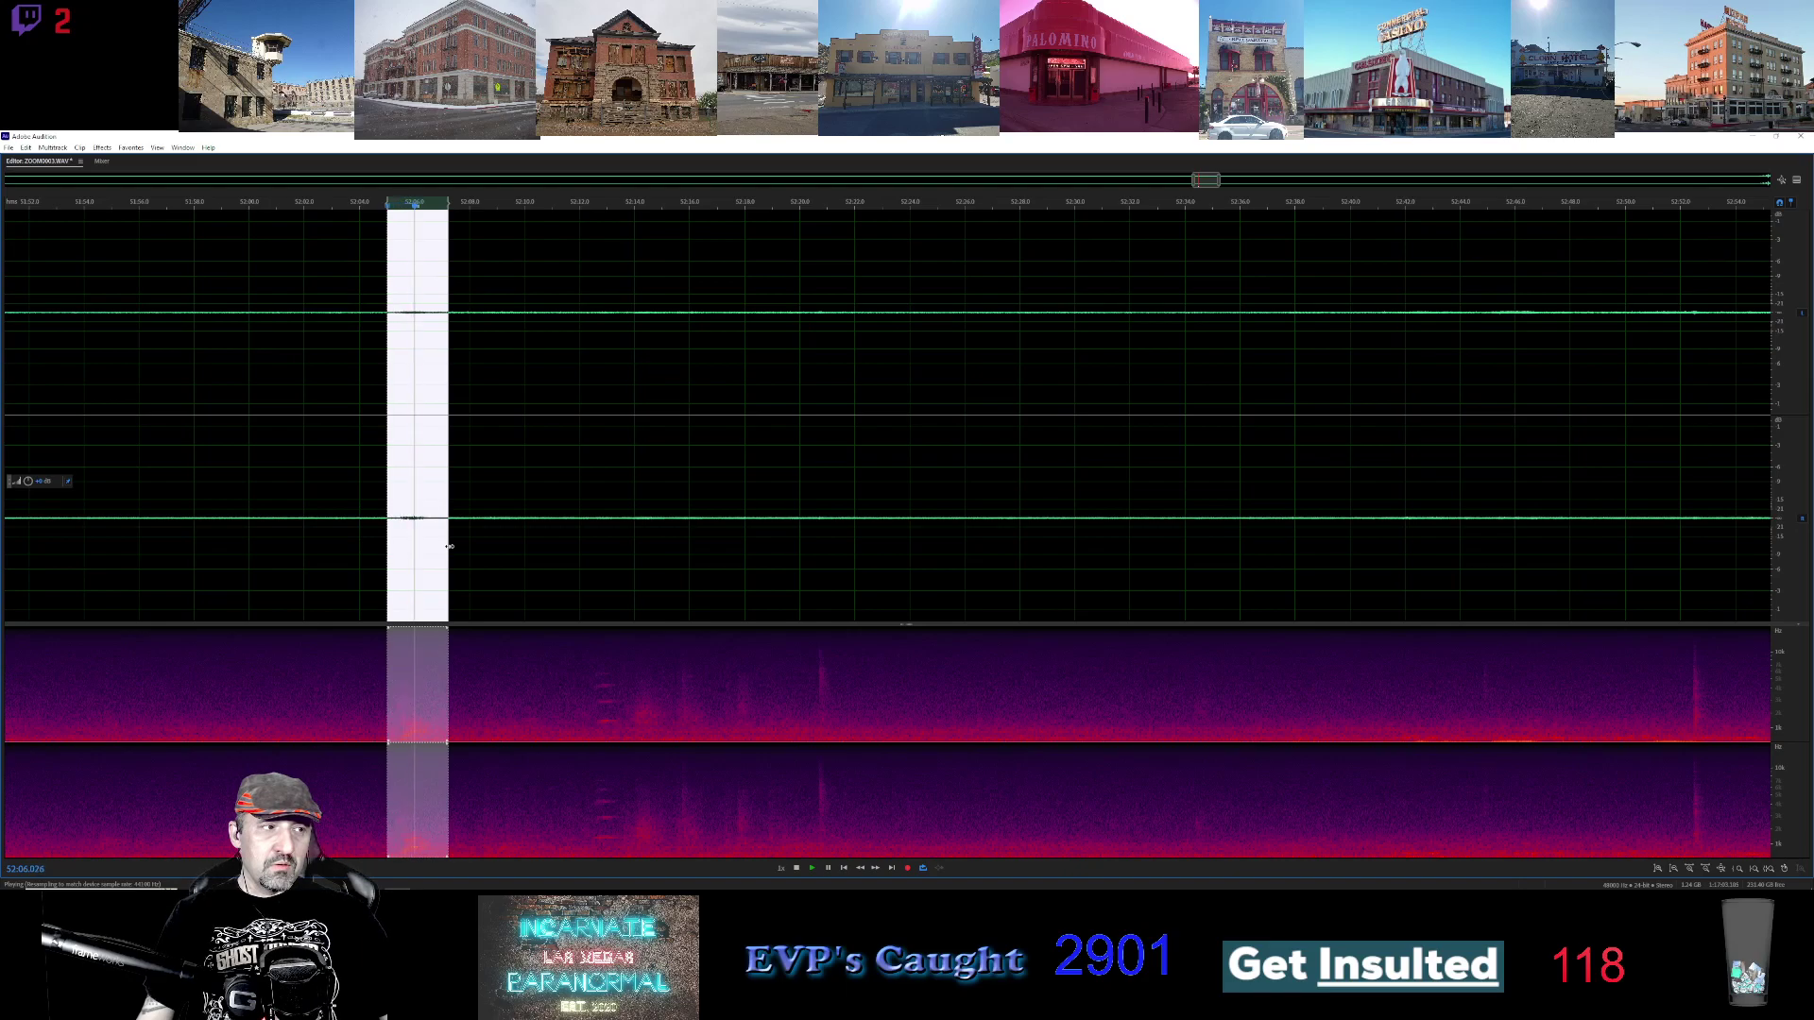
pyautogui.click(549, 484)
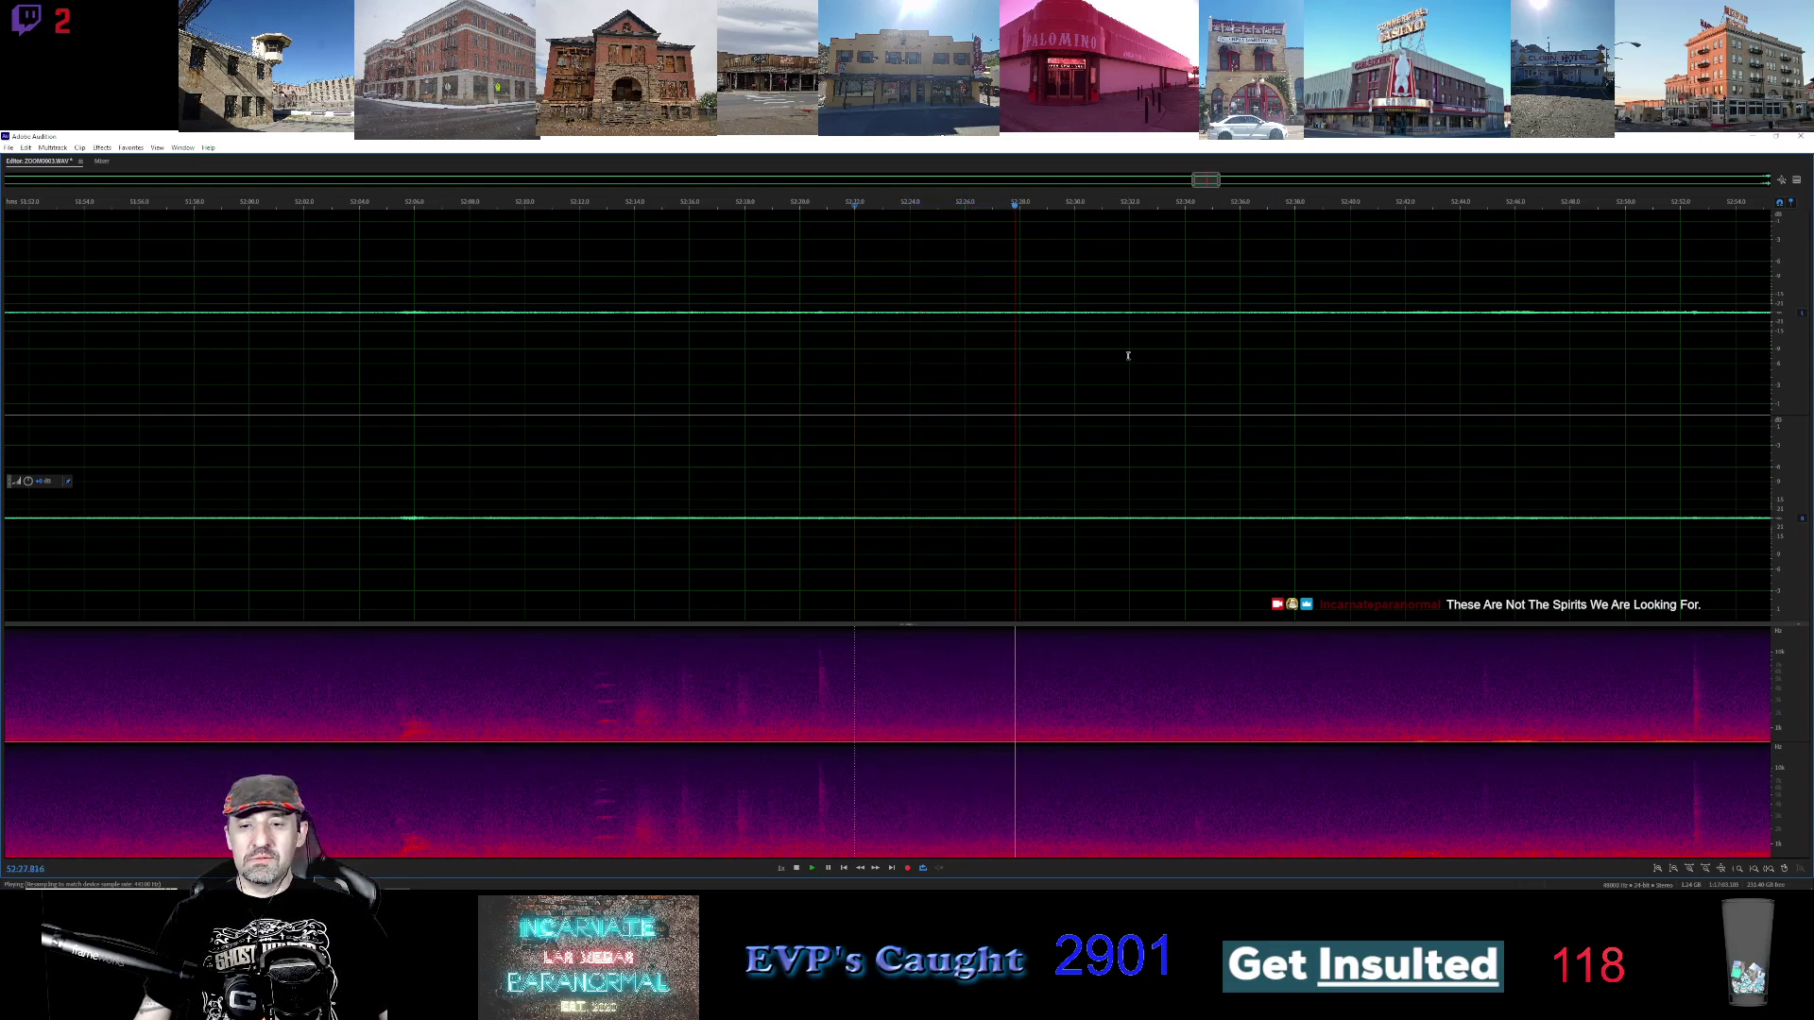
# Move on through the recording, listening around the spikes from about 52:52, 54:02, 55:36 and 55:58
pyautogui.hscroll(5, 1180, 266)
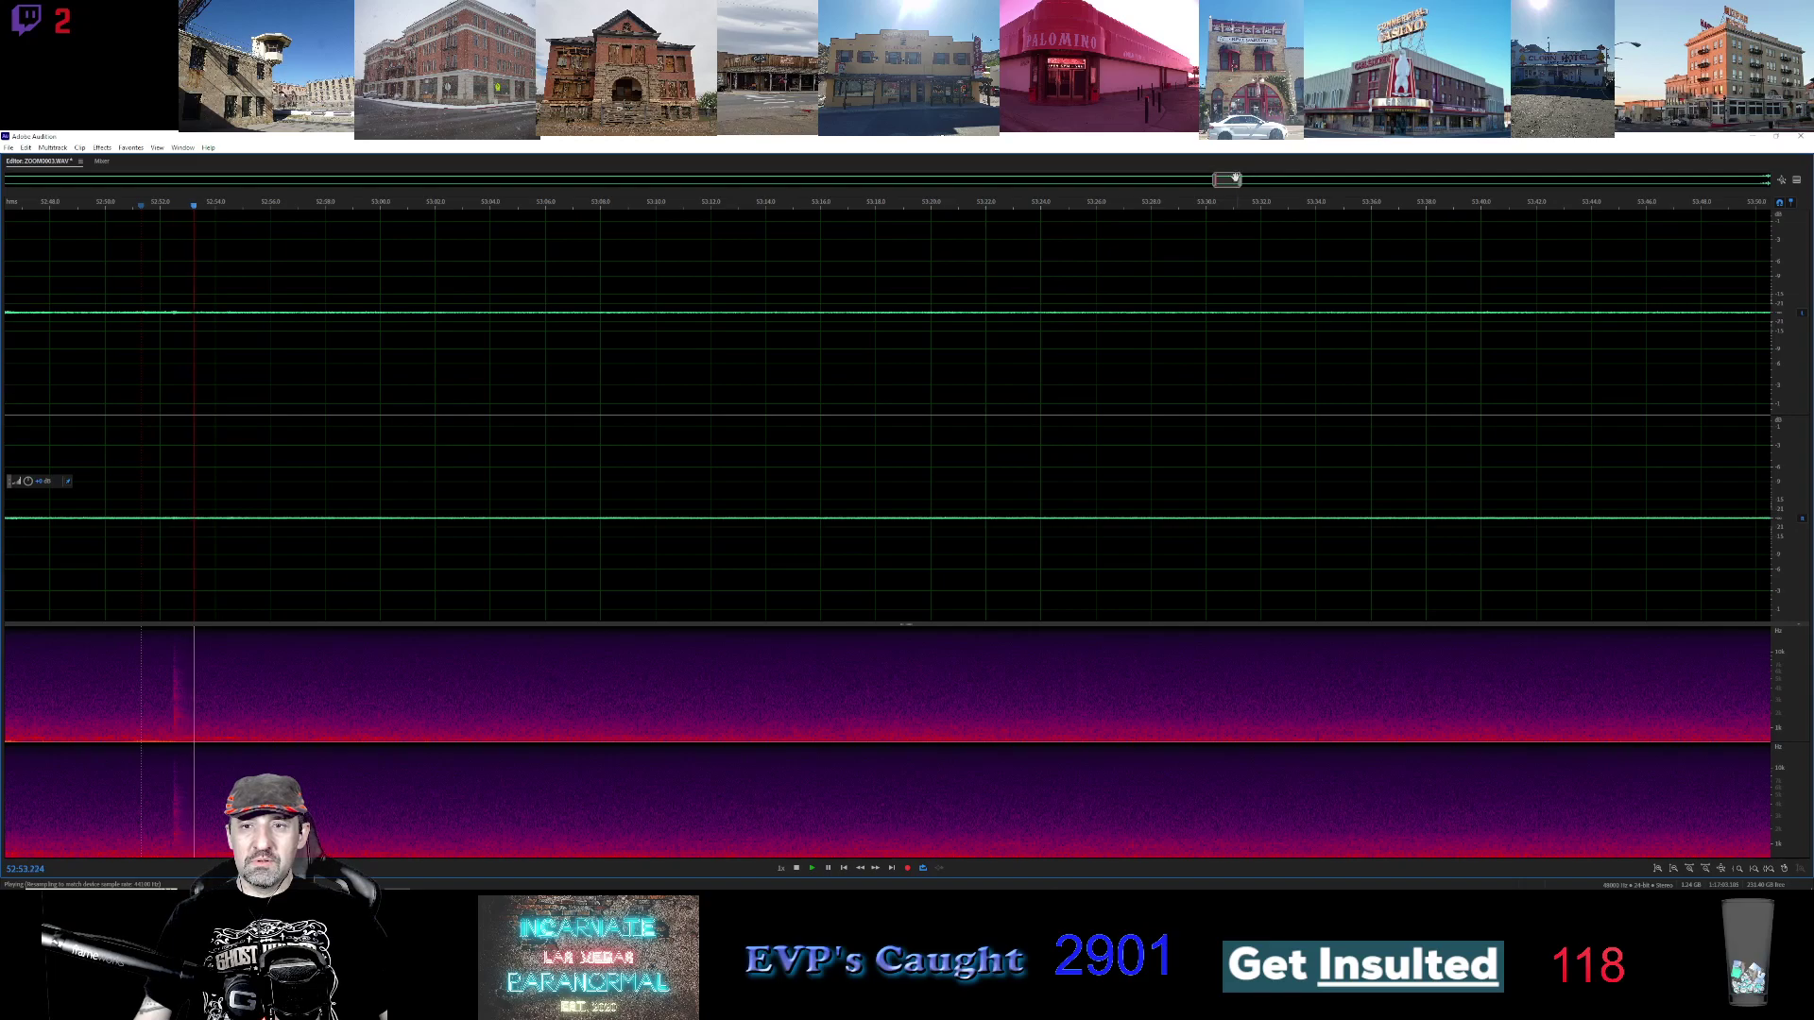
pyautogui.hscroll(5, 1235, 178)
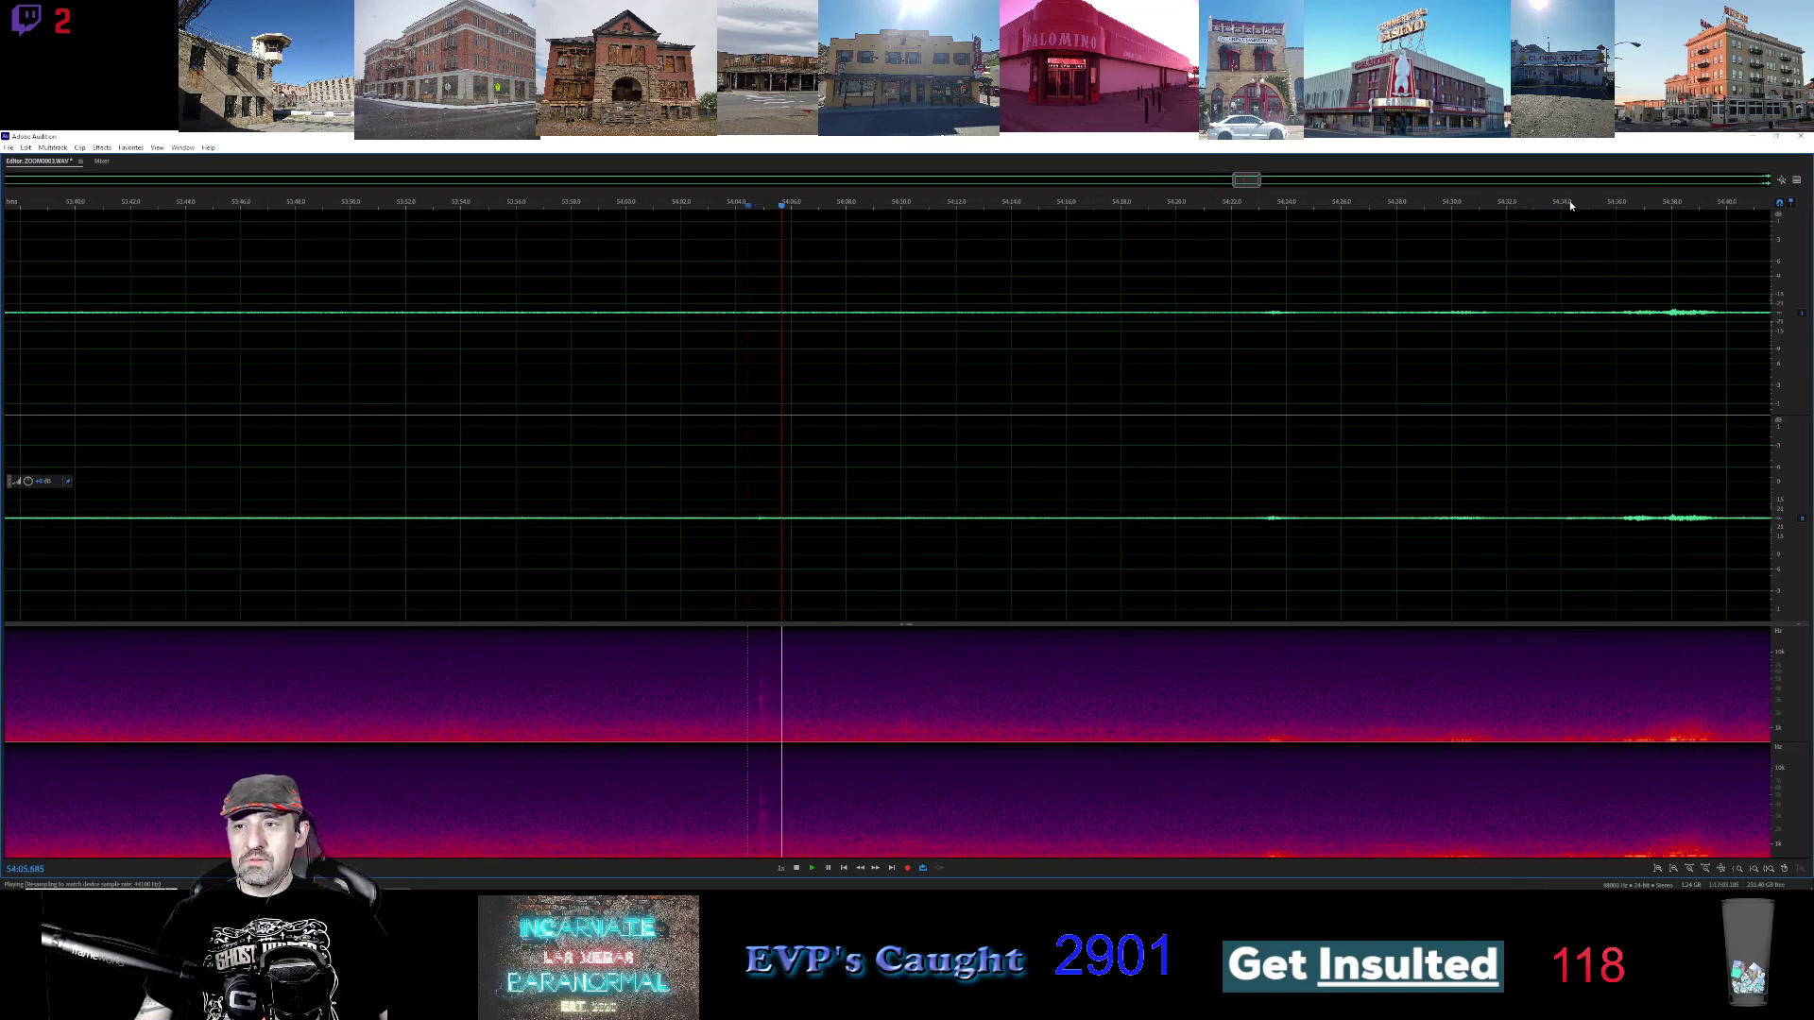
pyautogui.moveTo(1240, 181); pyautogui.dragTo(1274, 182)
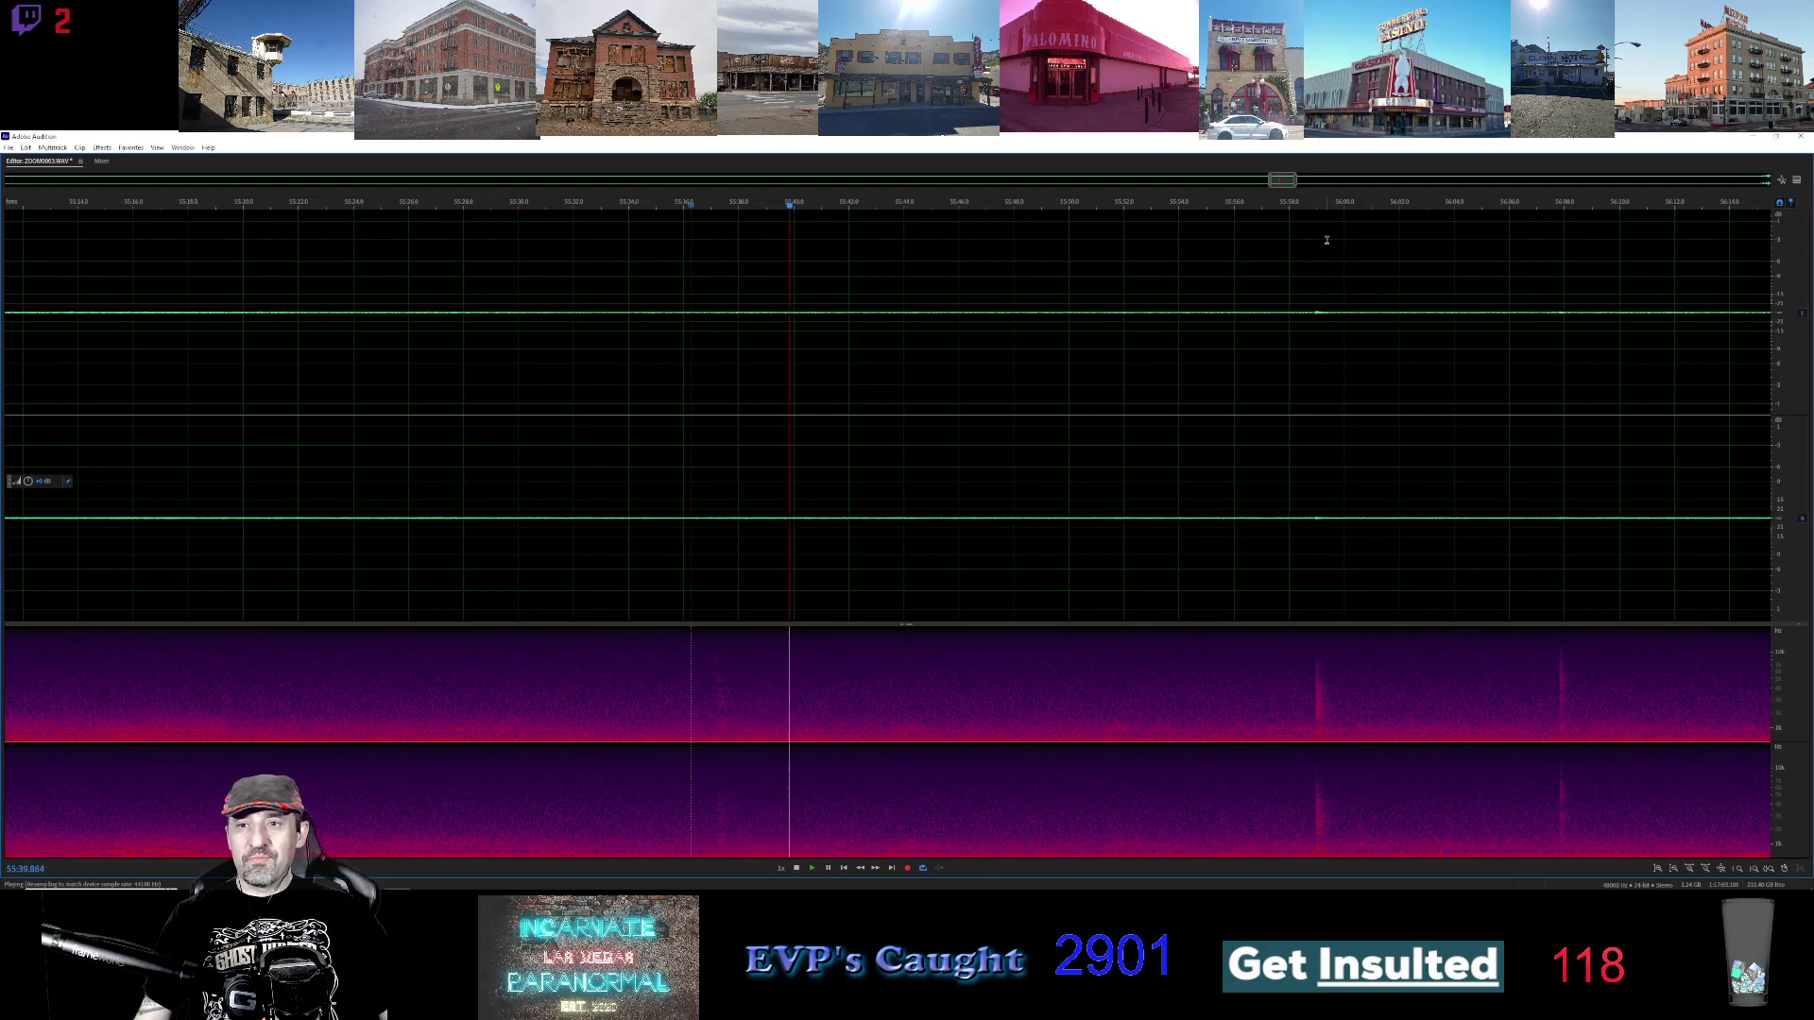
pyautogui.click(1277, 204)
# Check the following spikes by listening from about 56:26, 57:08, 58:57 and 59:23
pyautogui.moveTo(1290, 178); pyautogui.dragTo(1305, 180)
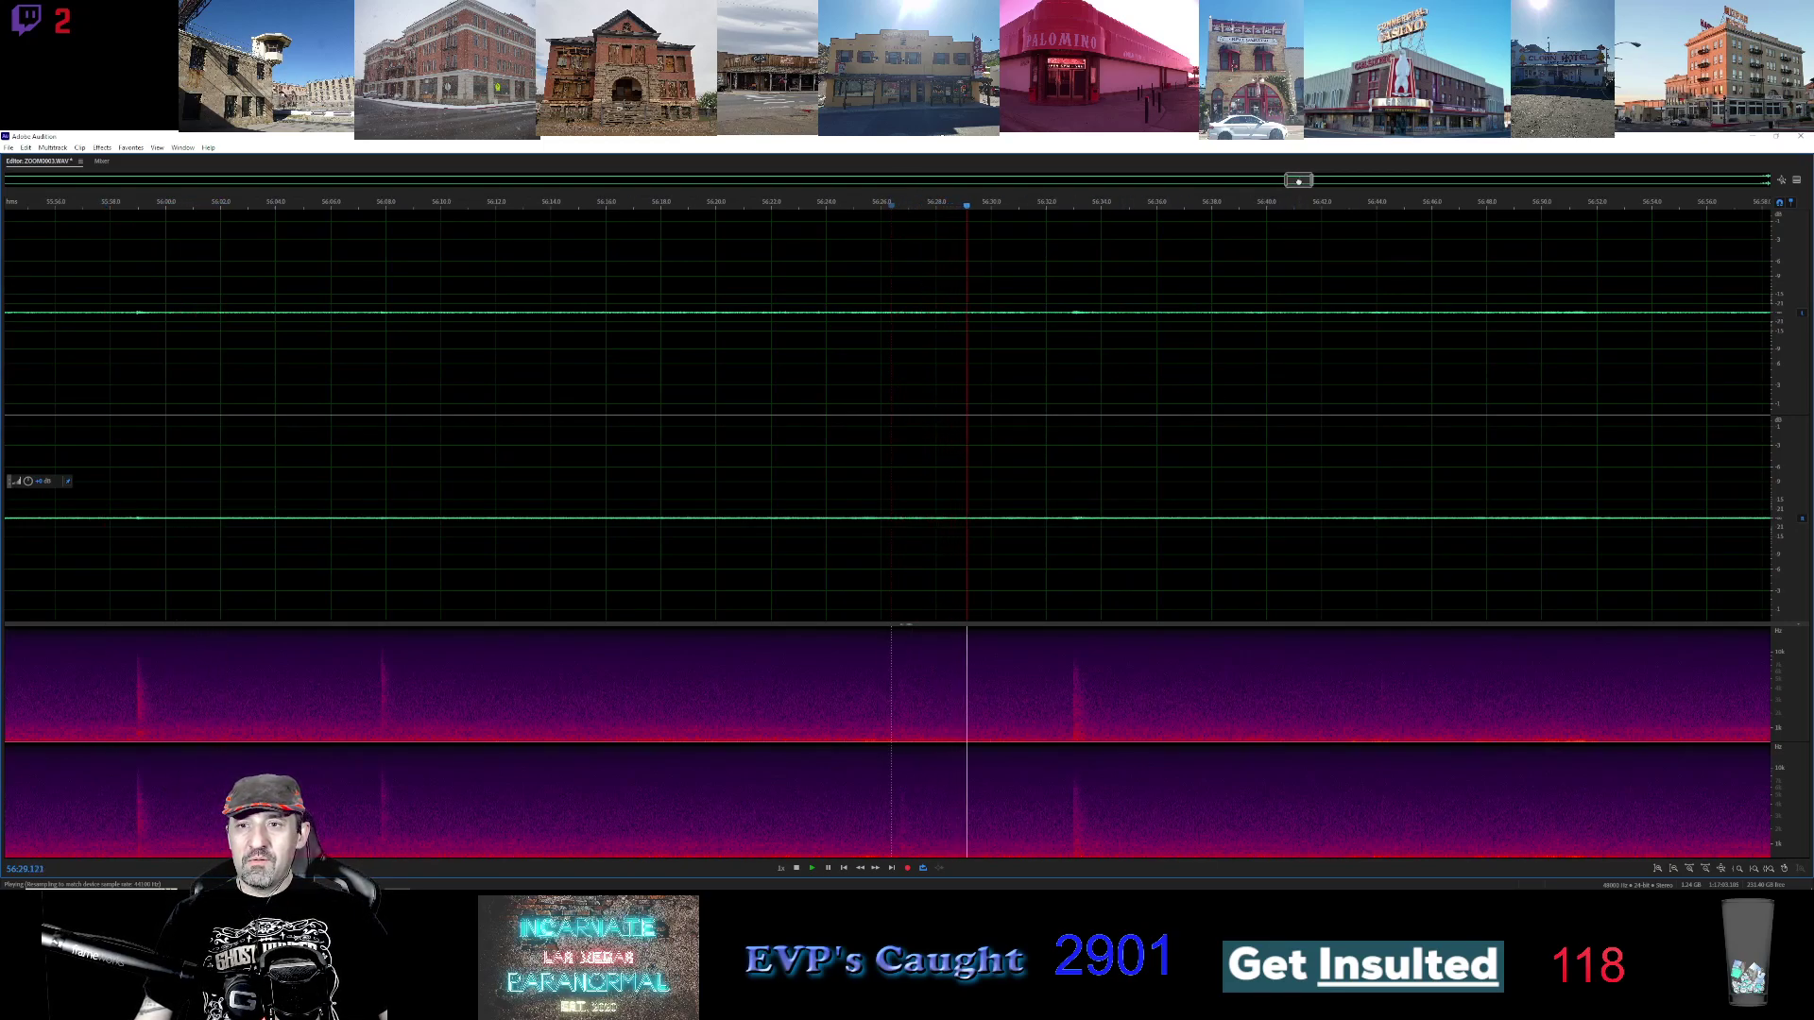
pyautogui.moveTo(1299, 179); pyautogui.dragTo(1320, 182)
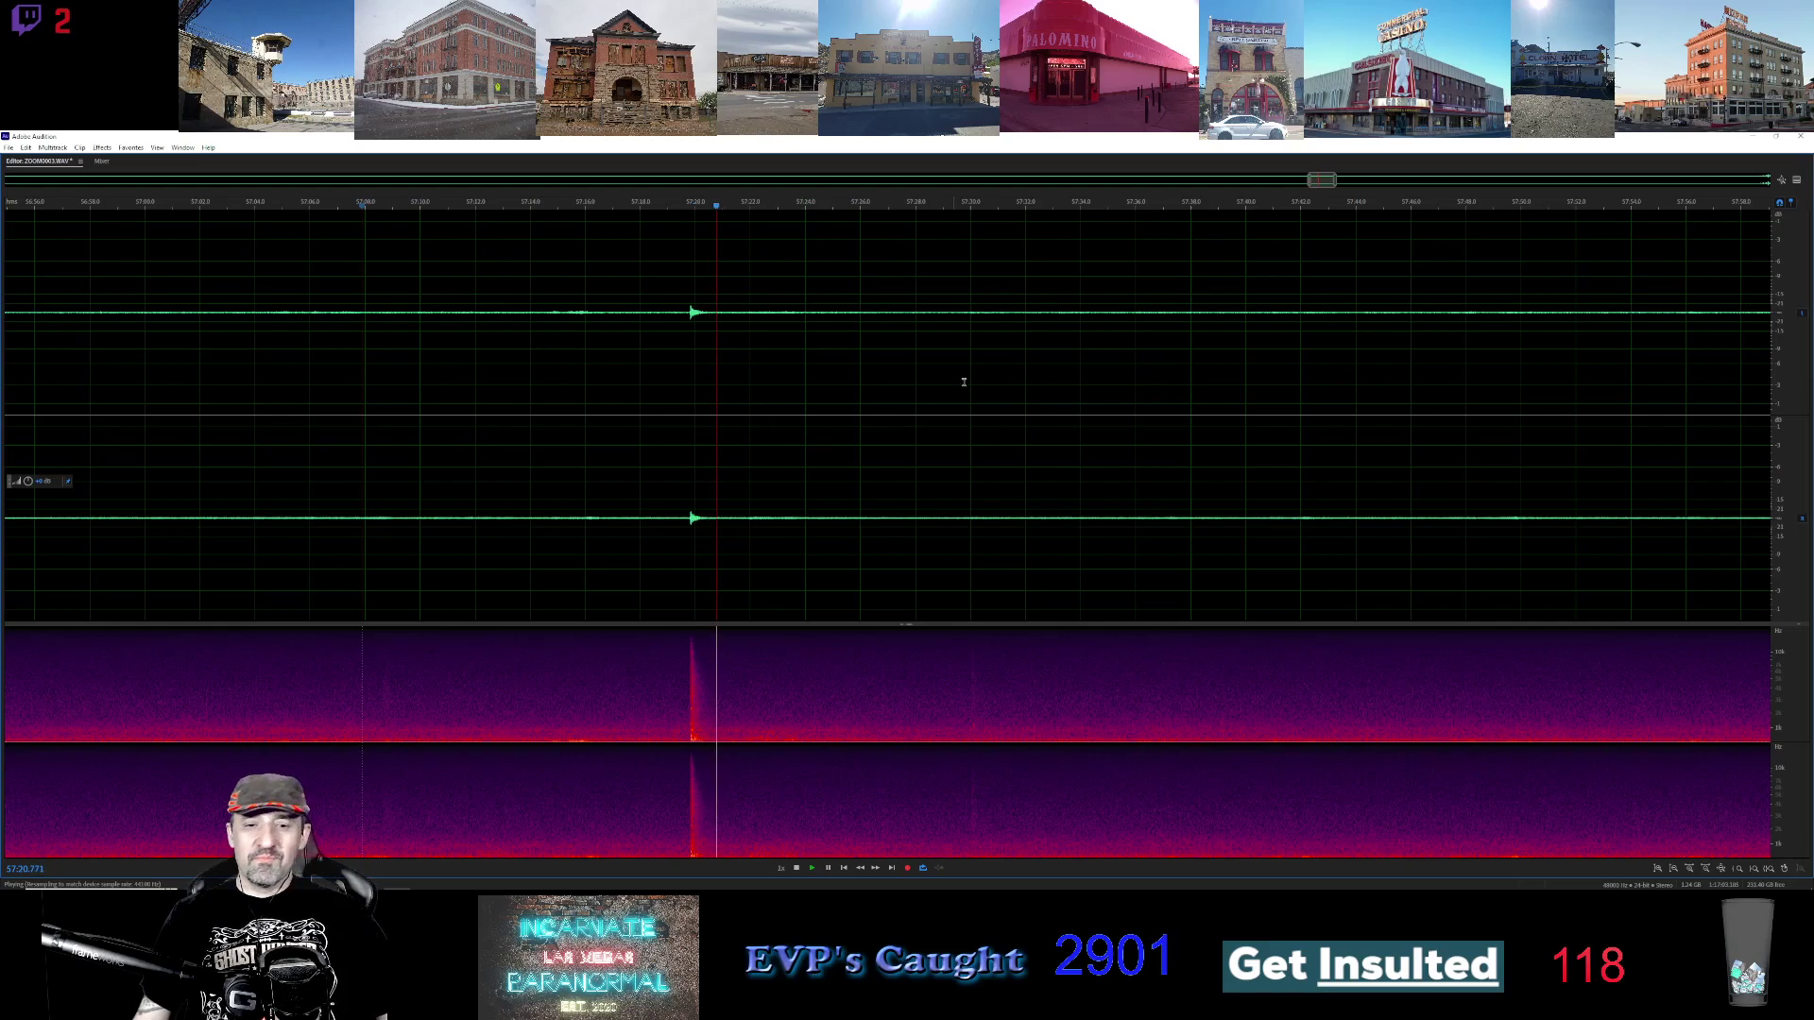
pyautogui.moveTo(1321, 179); pyautogui.dragTo(1351, 180)
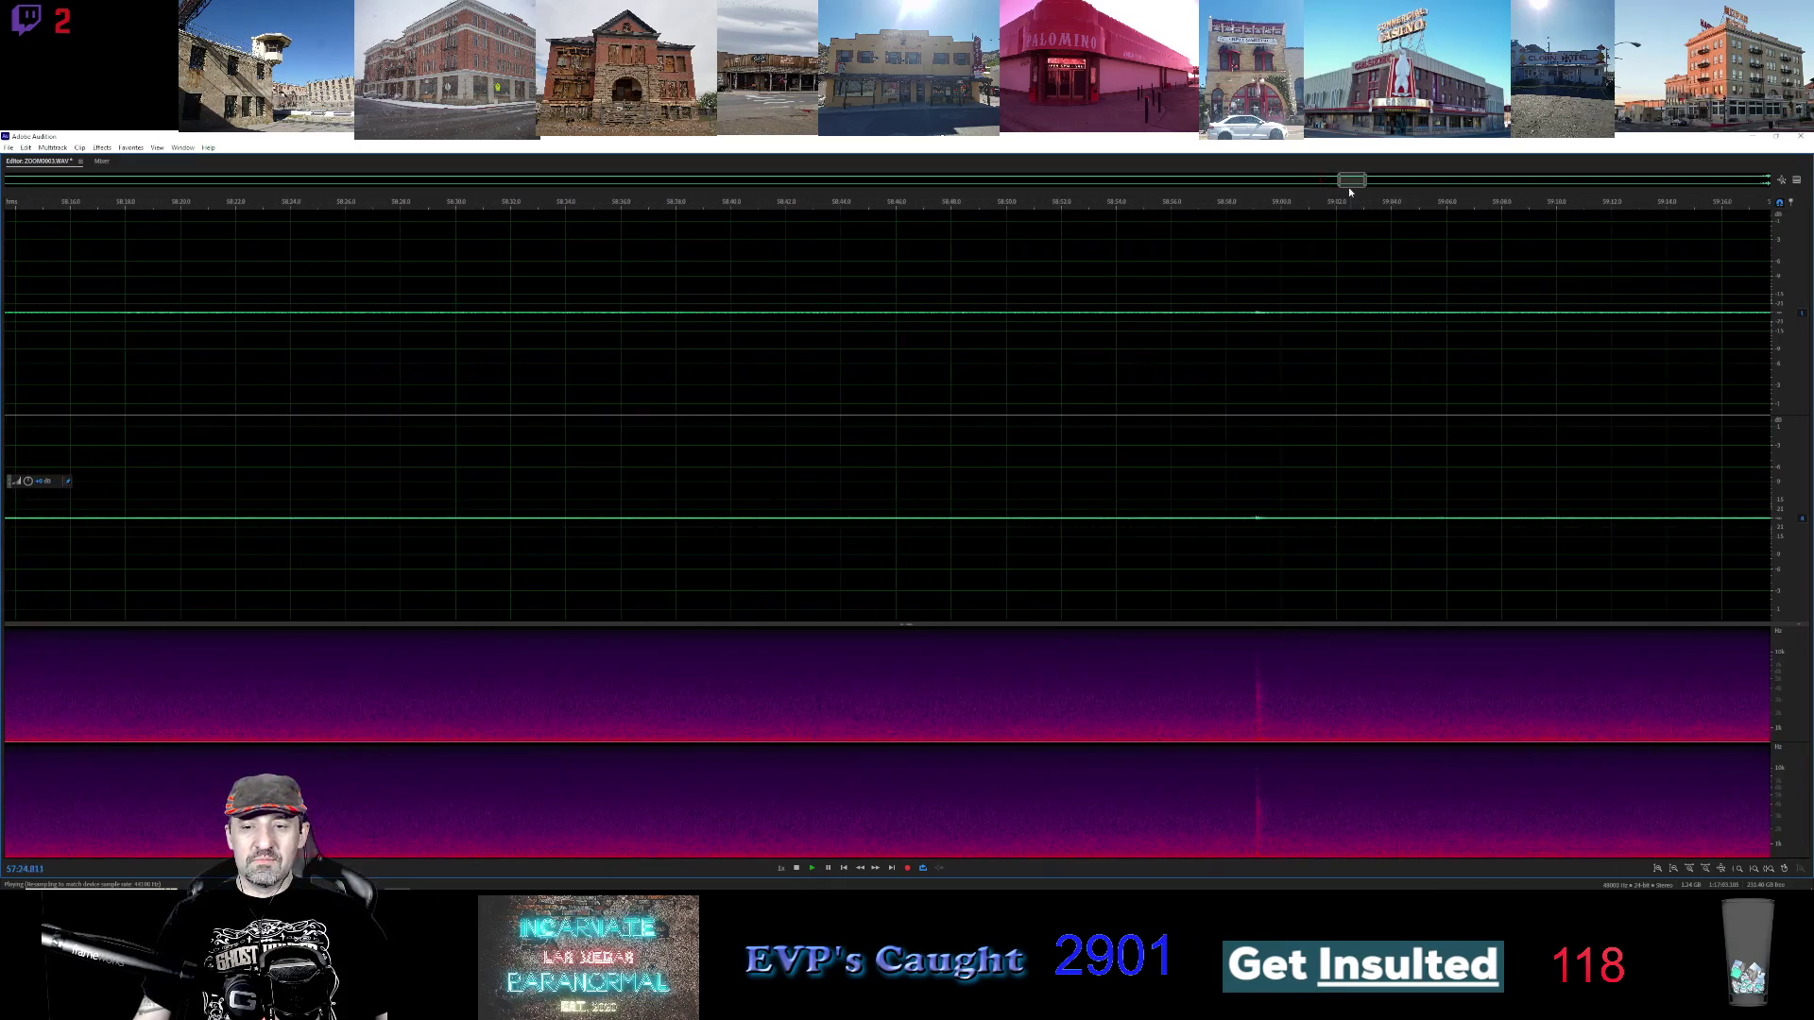
pyautogui.click(1224, 204)
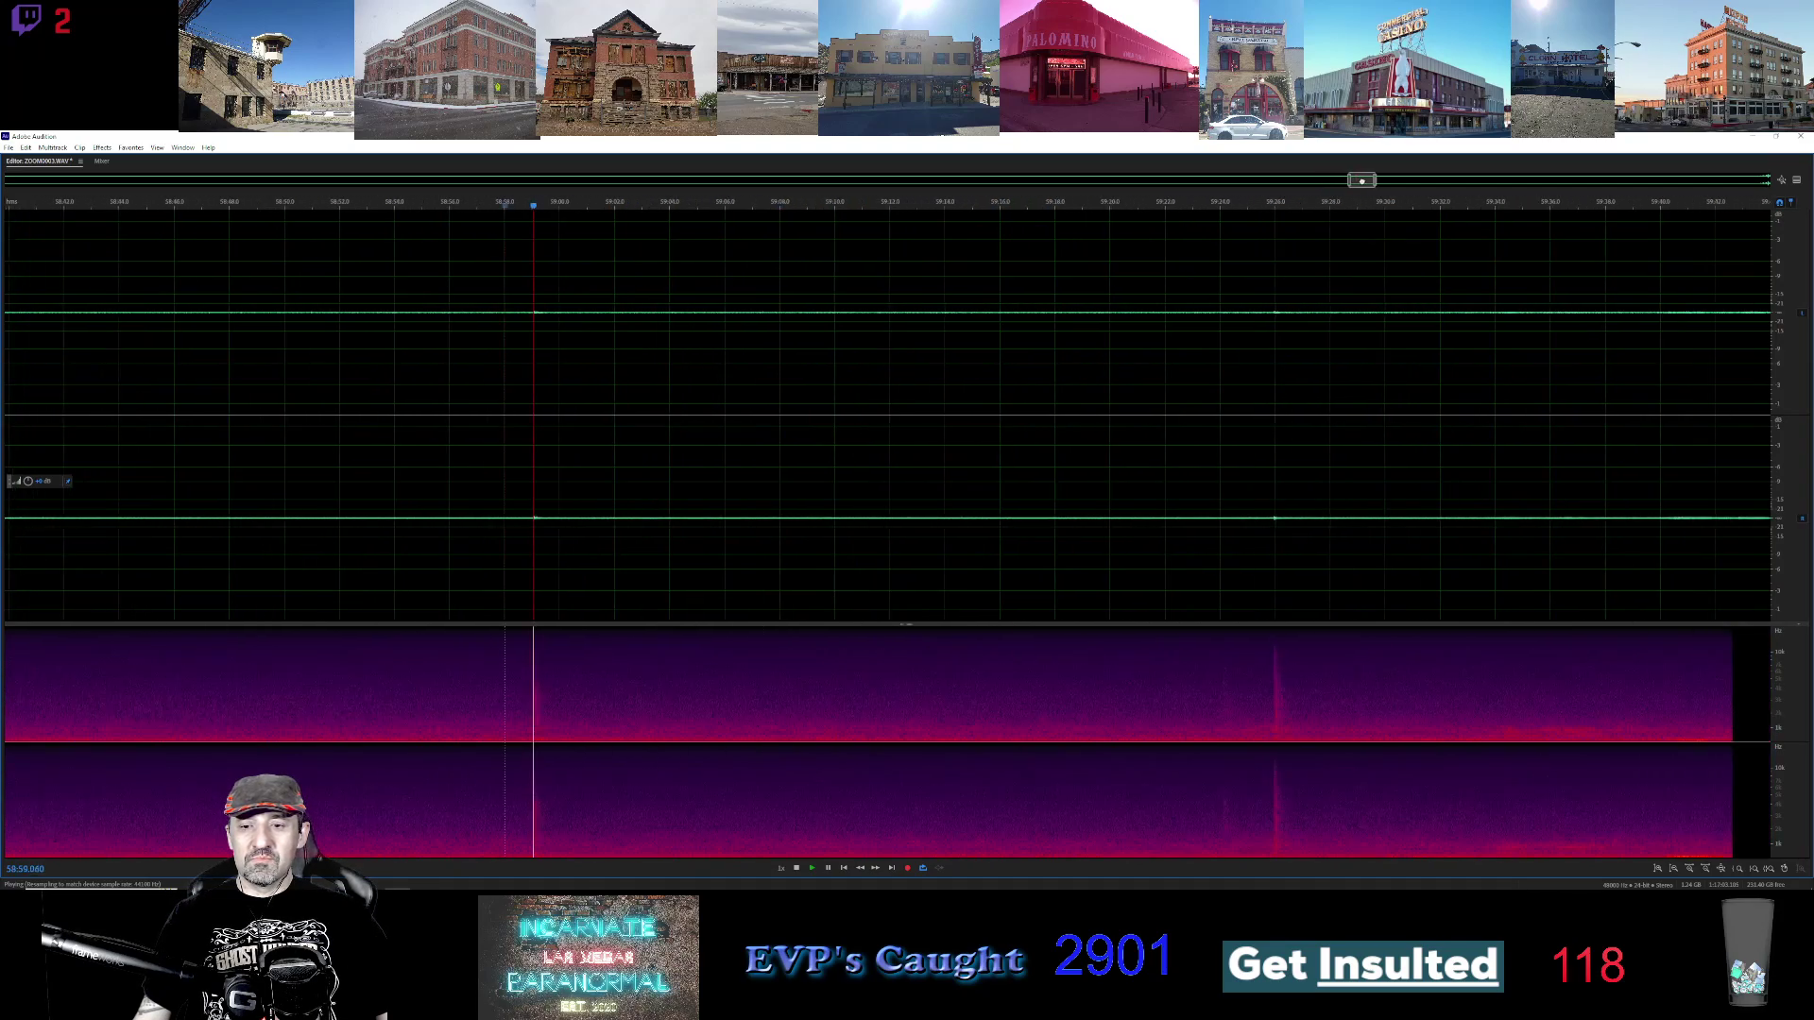
pyautogui.click(1061, 201)
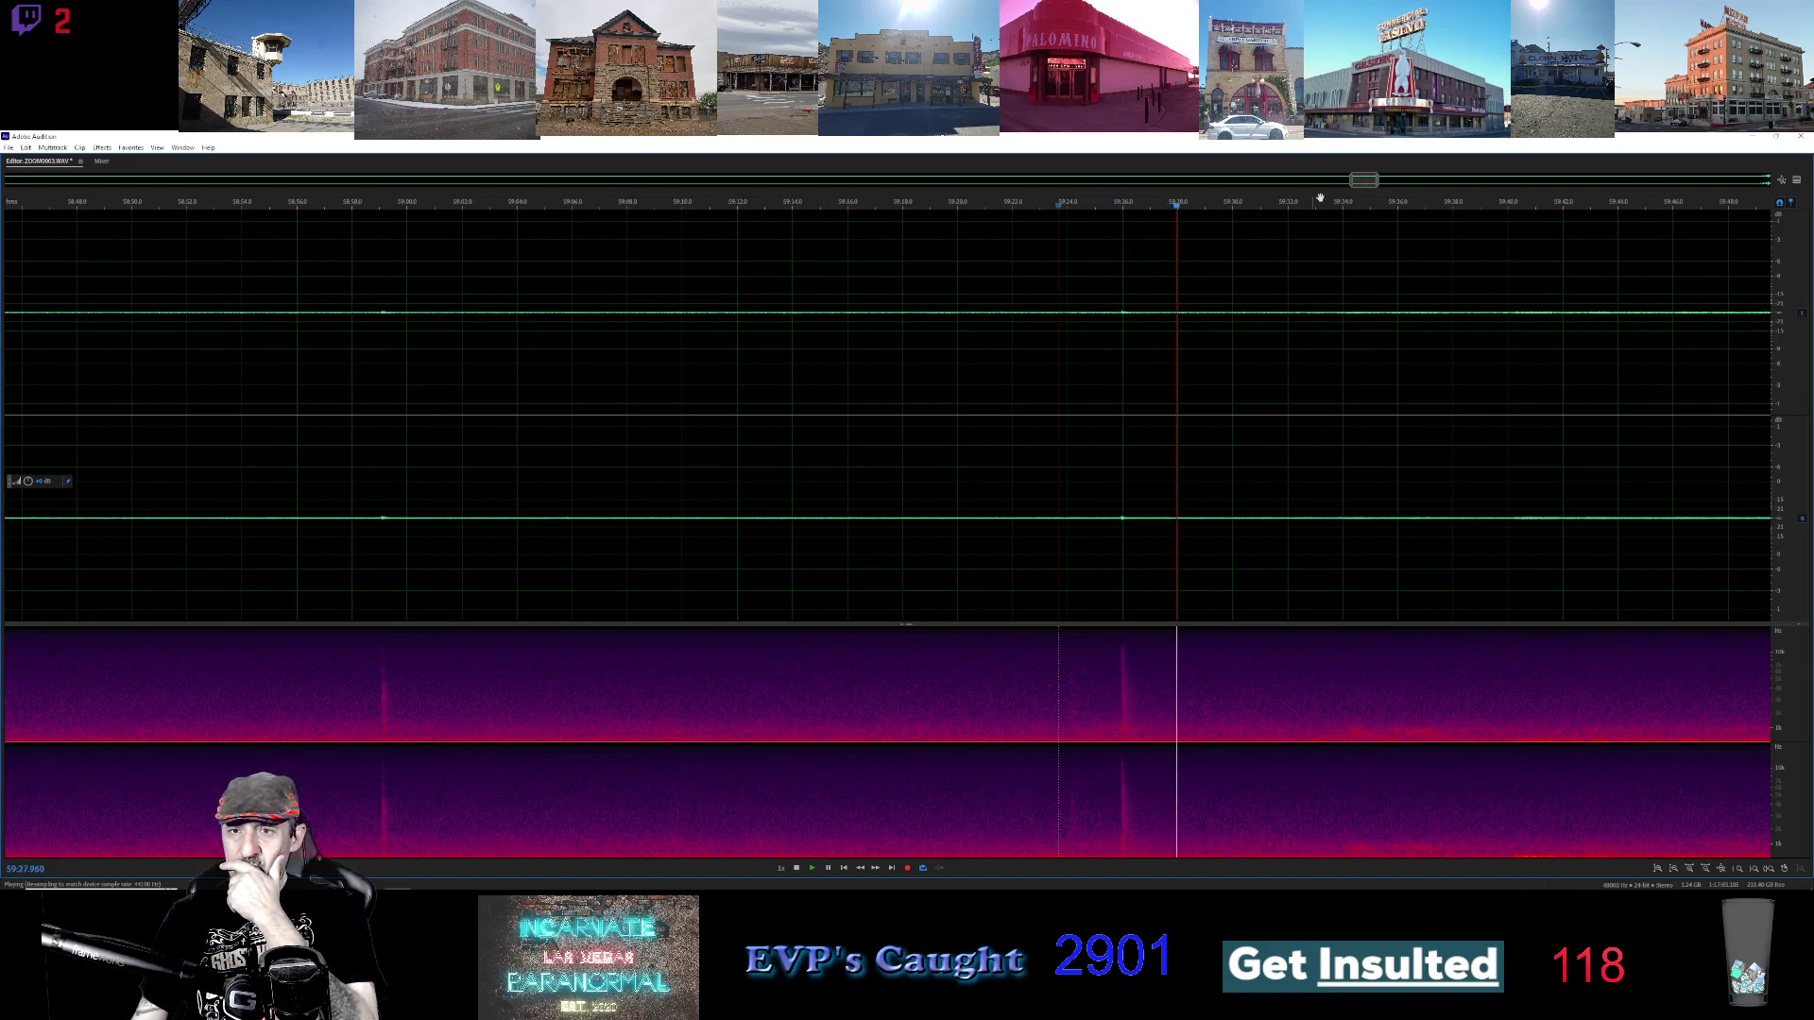
# Pass the one-hour mark and listen from about 1:00:00, 1:02:40 and 1:04:17
pyautogui.moveTo(1365, 179); pyautogui.dragTo(1378, 195)
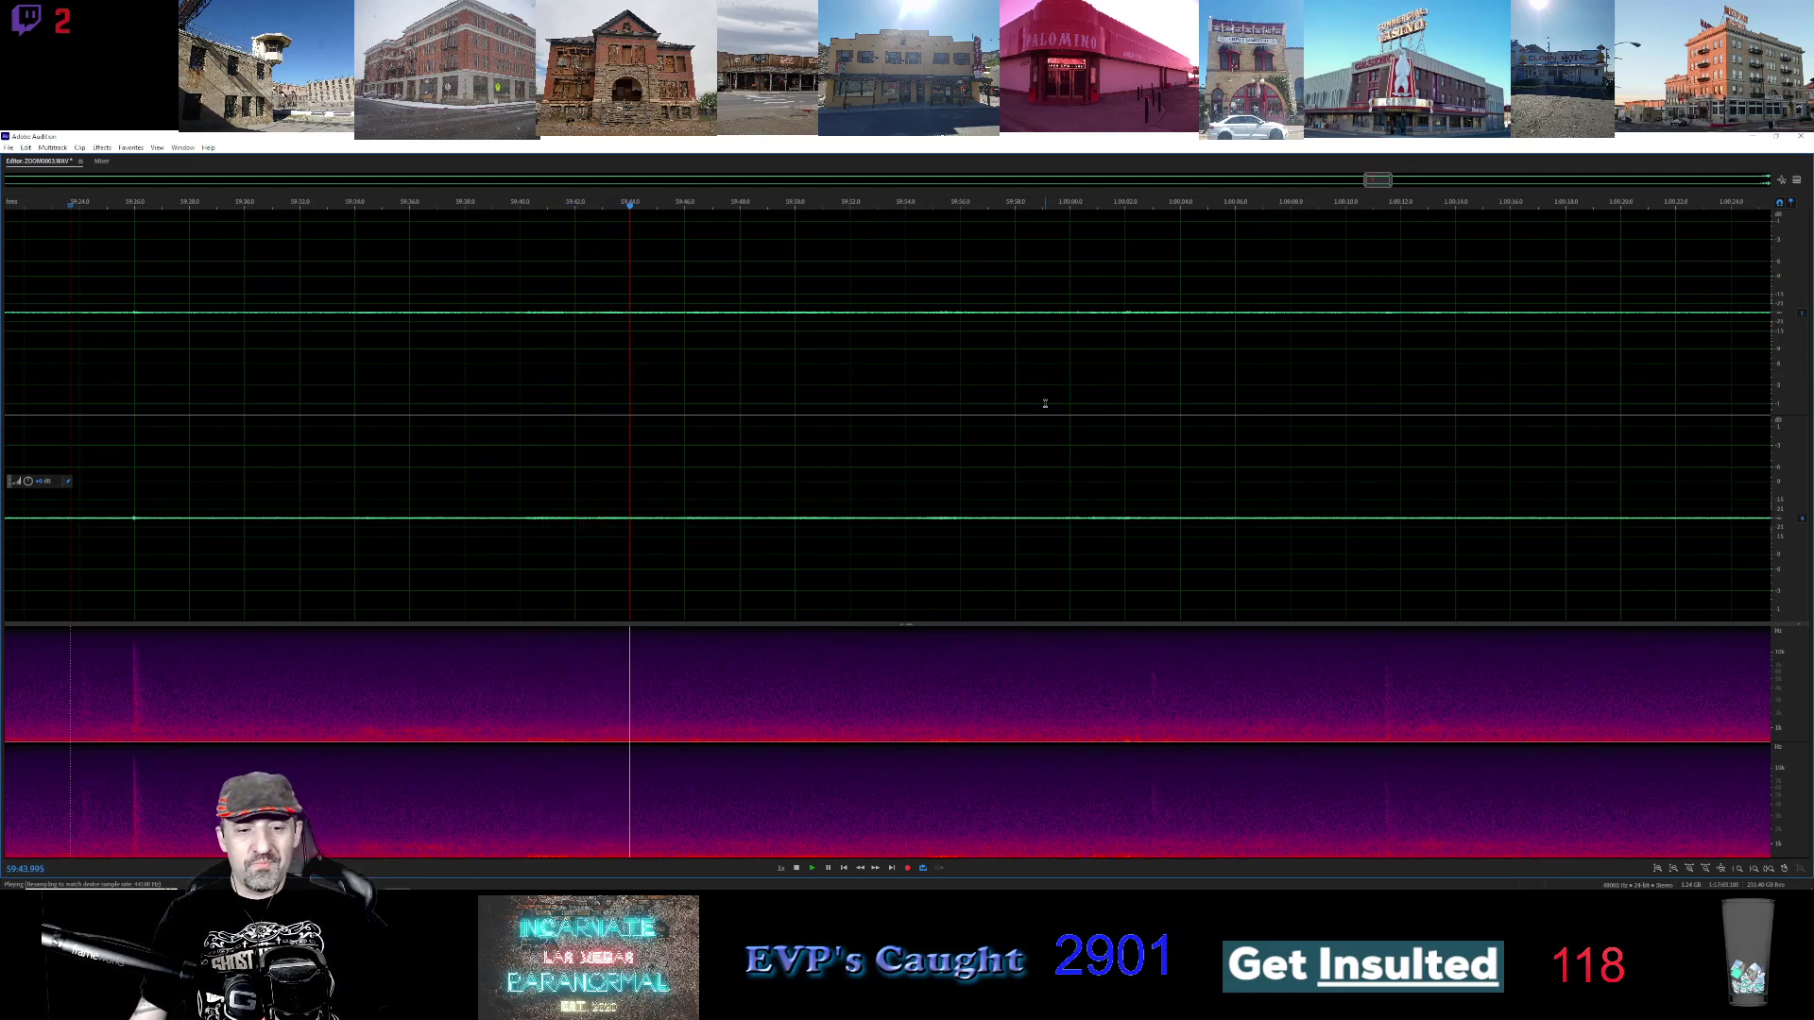
pyautogui.click(1086, 212)
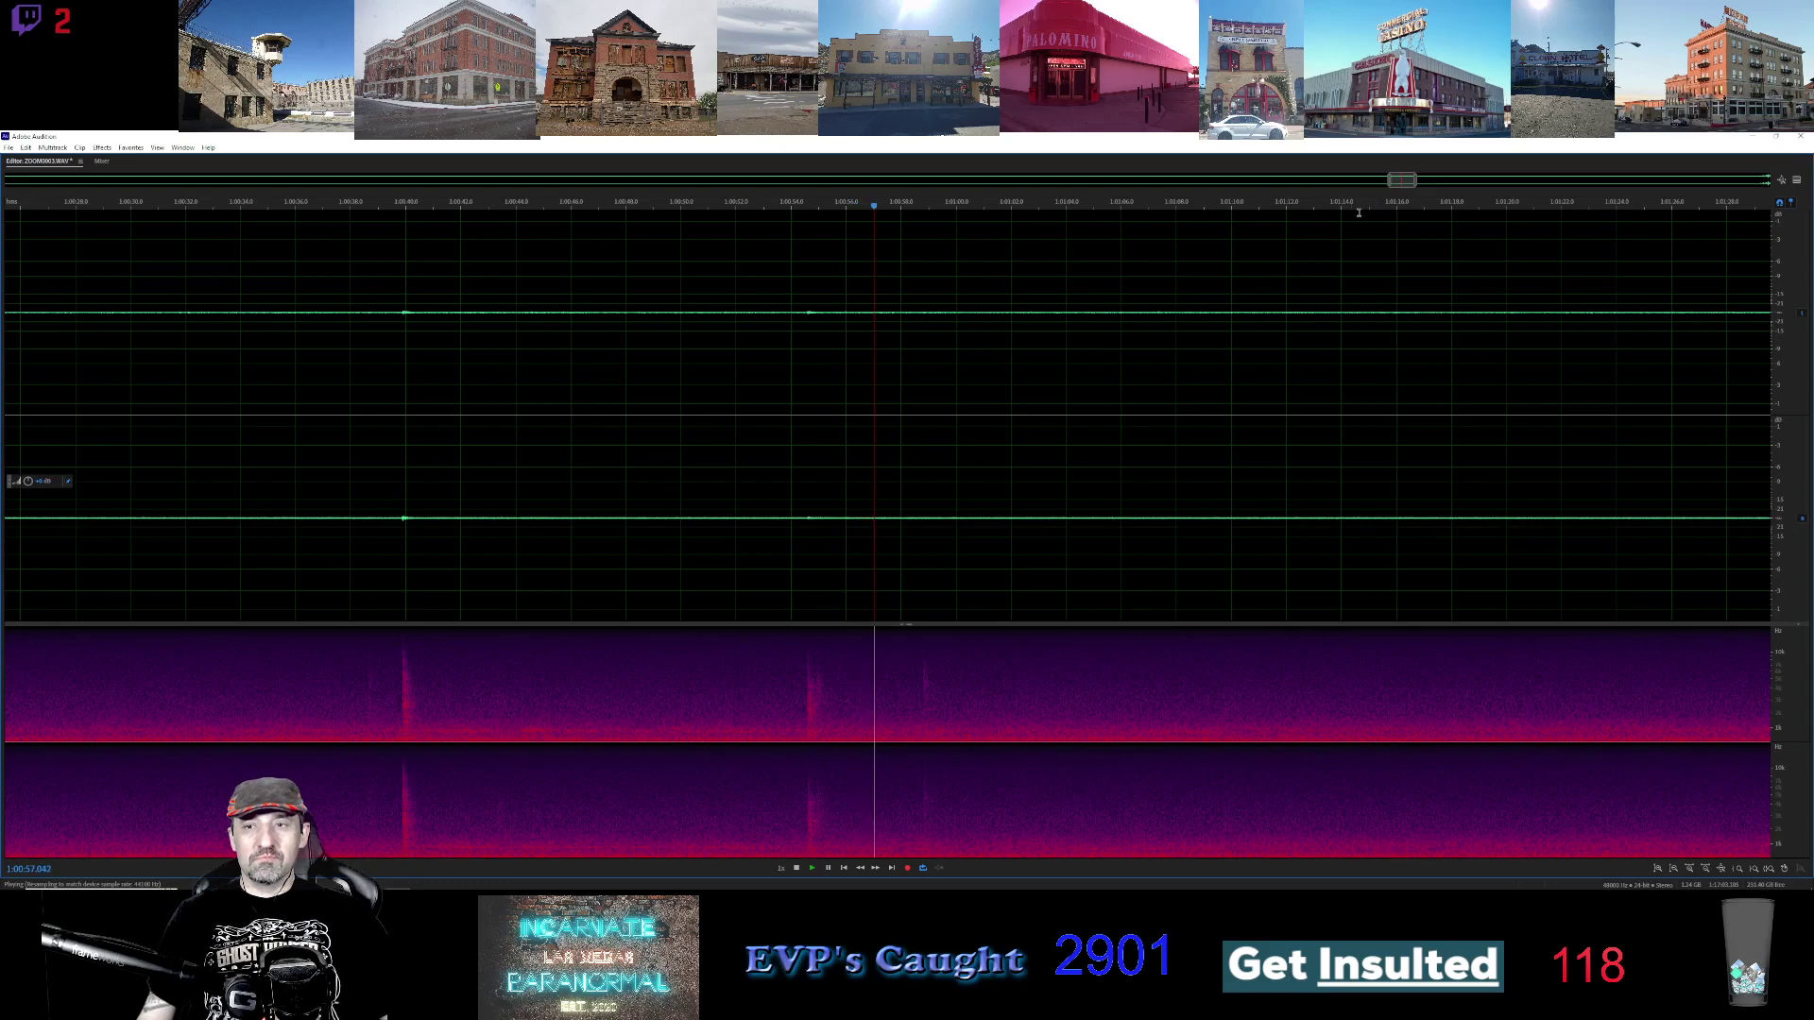
pyautogui.moveTo(1403, 179); pyautogui.dragTo(1438, 179)
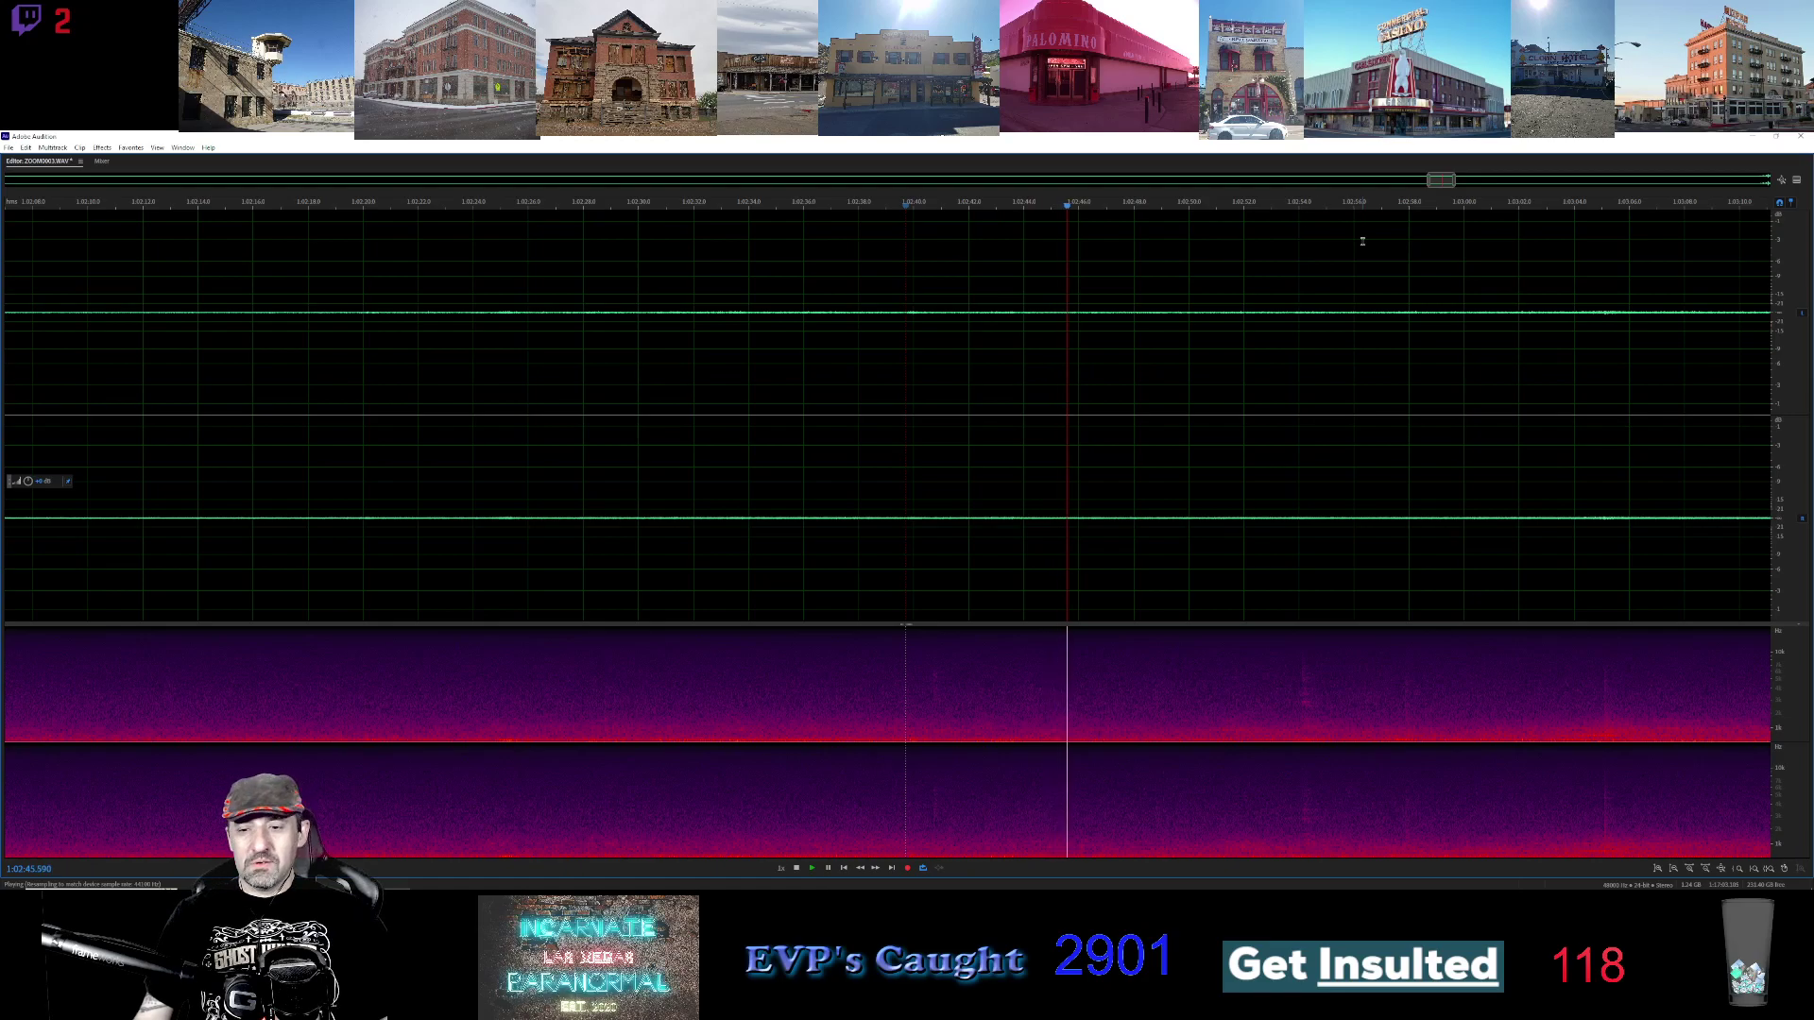
pyautogui.moveTo(1435, 180); pyautogui.dragTo(1452, 181)
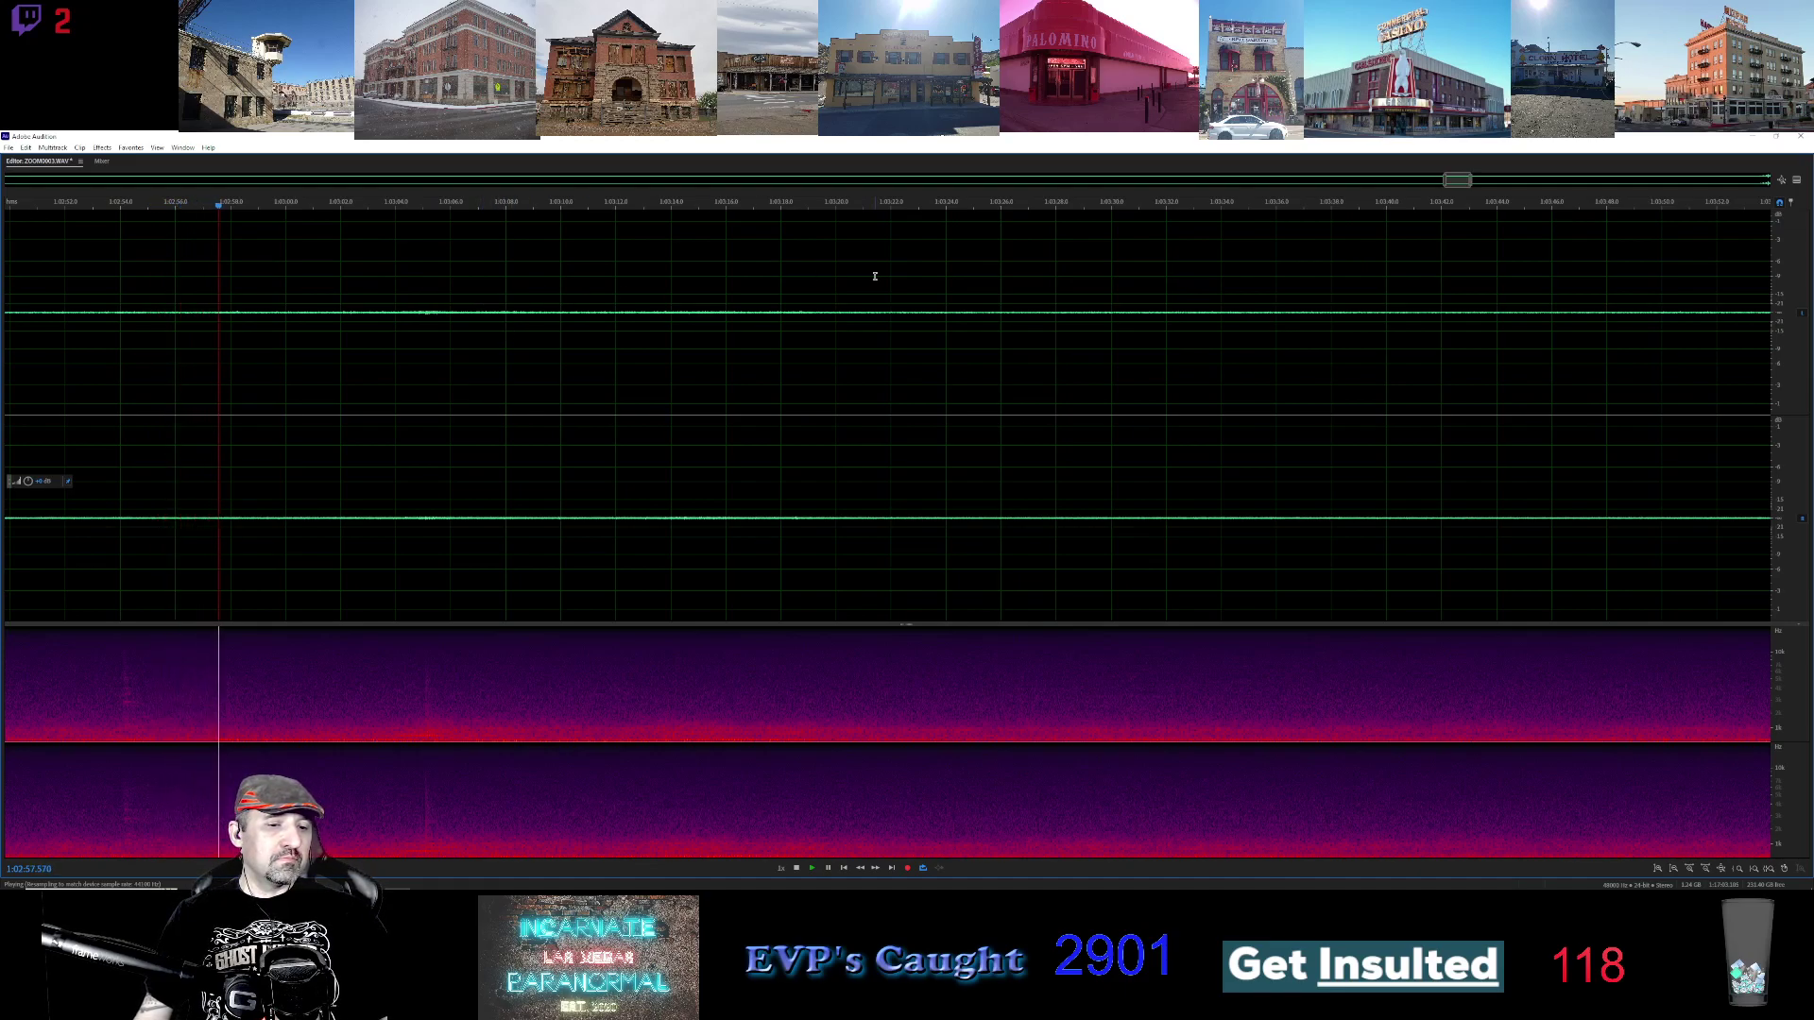
pyautogui.click(1466, 182)
pyautogui.moveTo(1466, 182); pyautogui.dragTo(1477, 187)
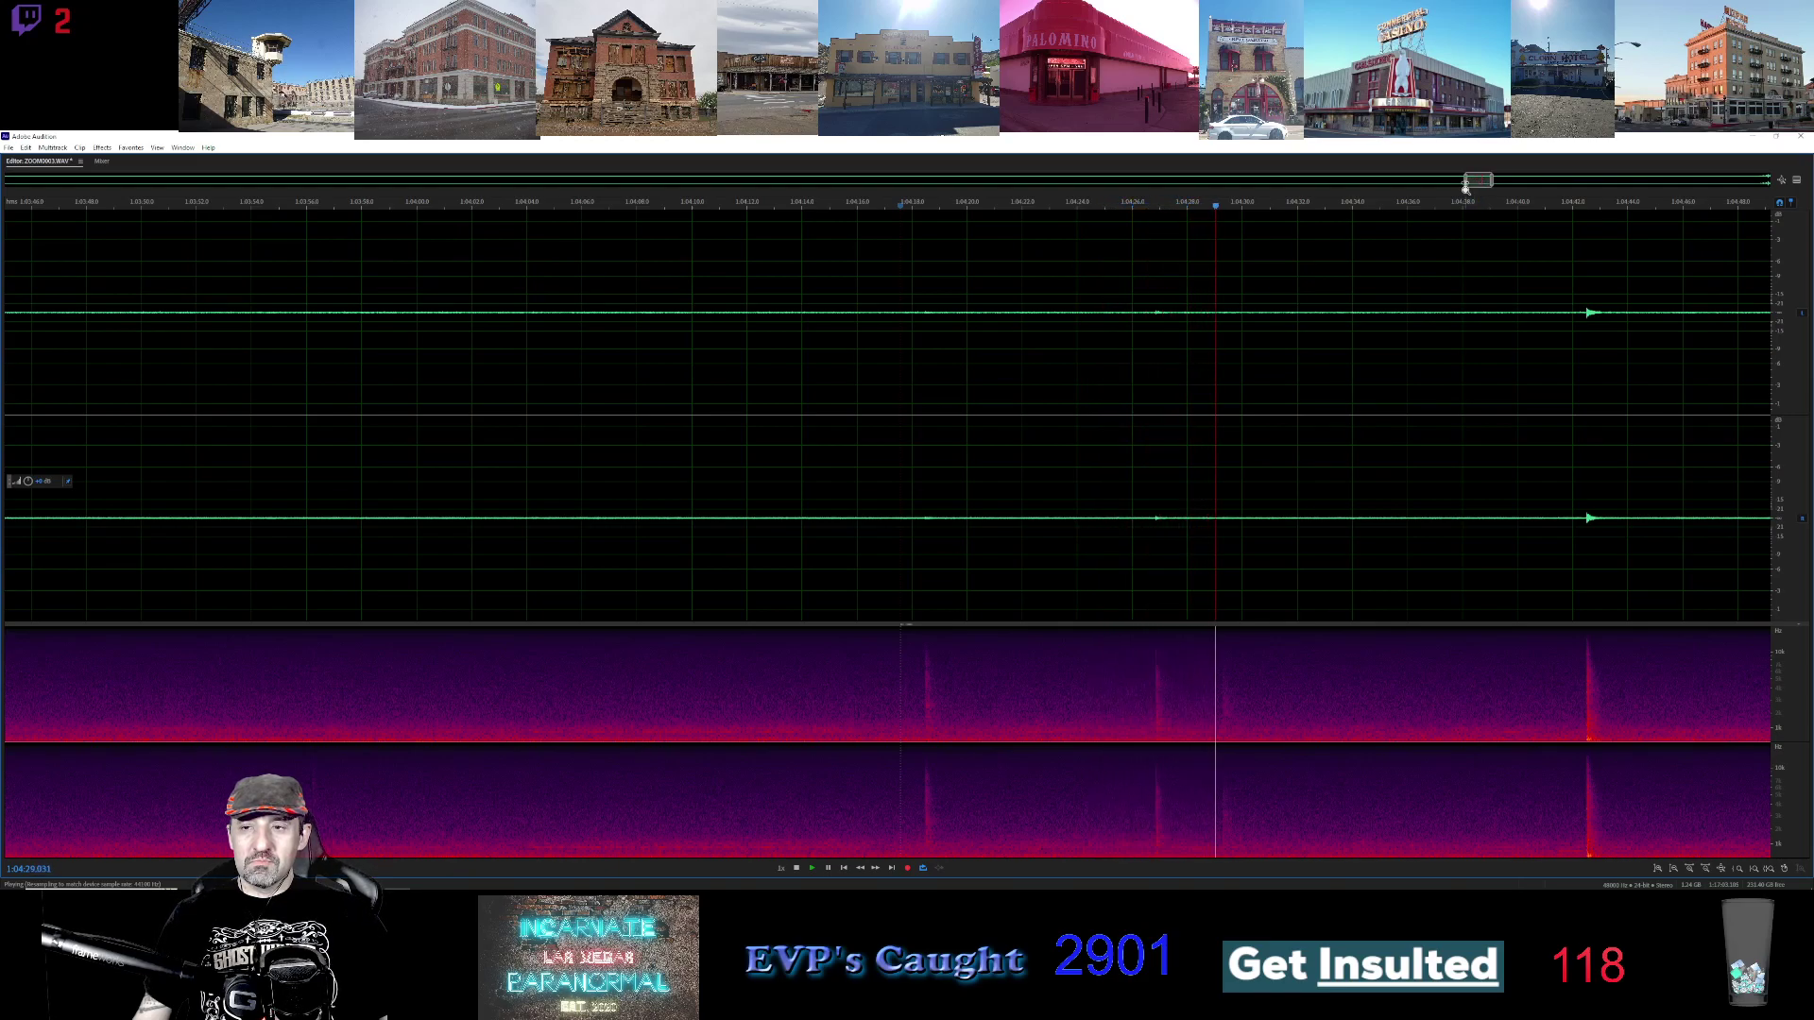
# Listen to the loud spike from about 1:04:41 and the fainter ones from about 1:05:16 and 1:05:35
pyautogui.hscroll(5, 1471, 181)
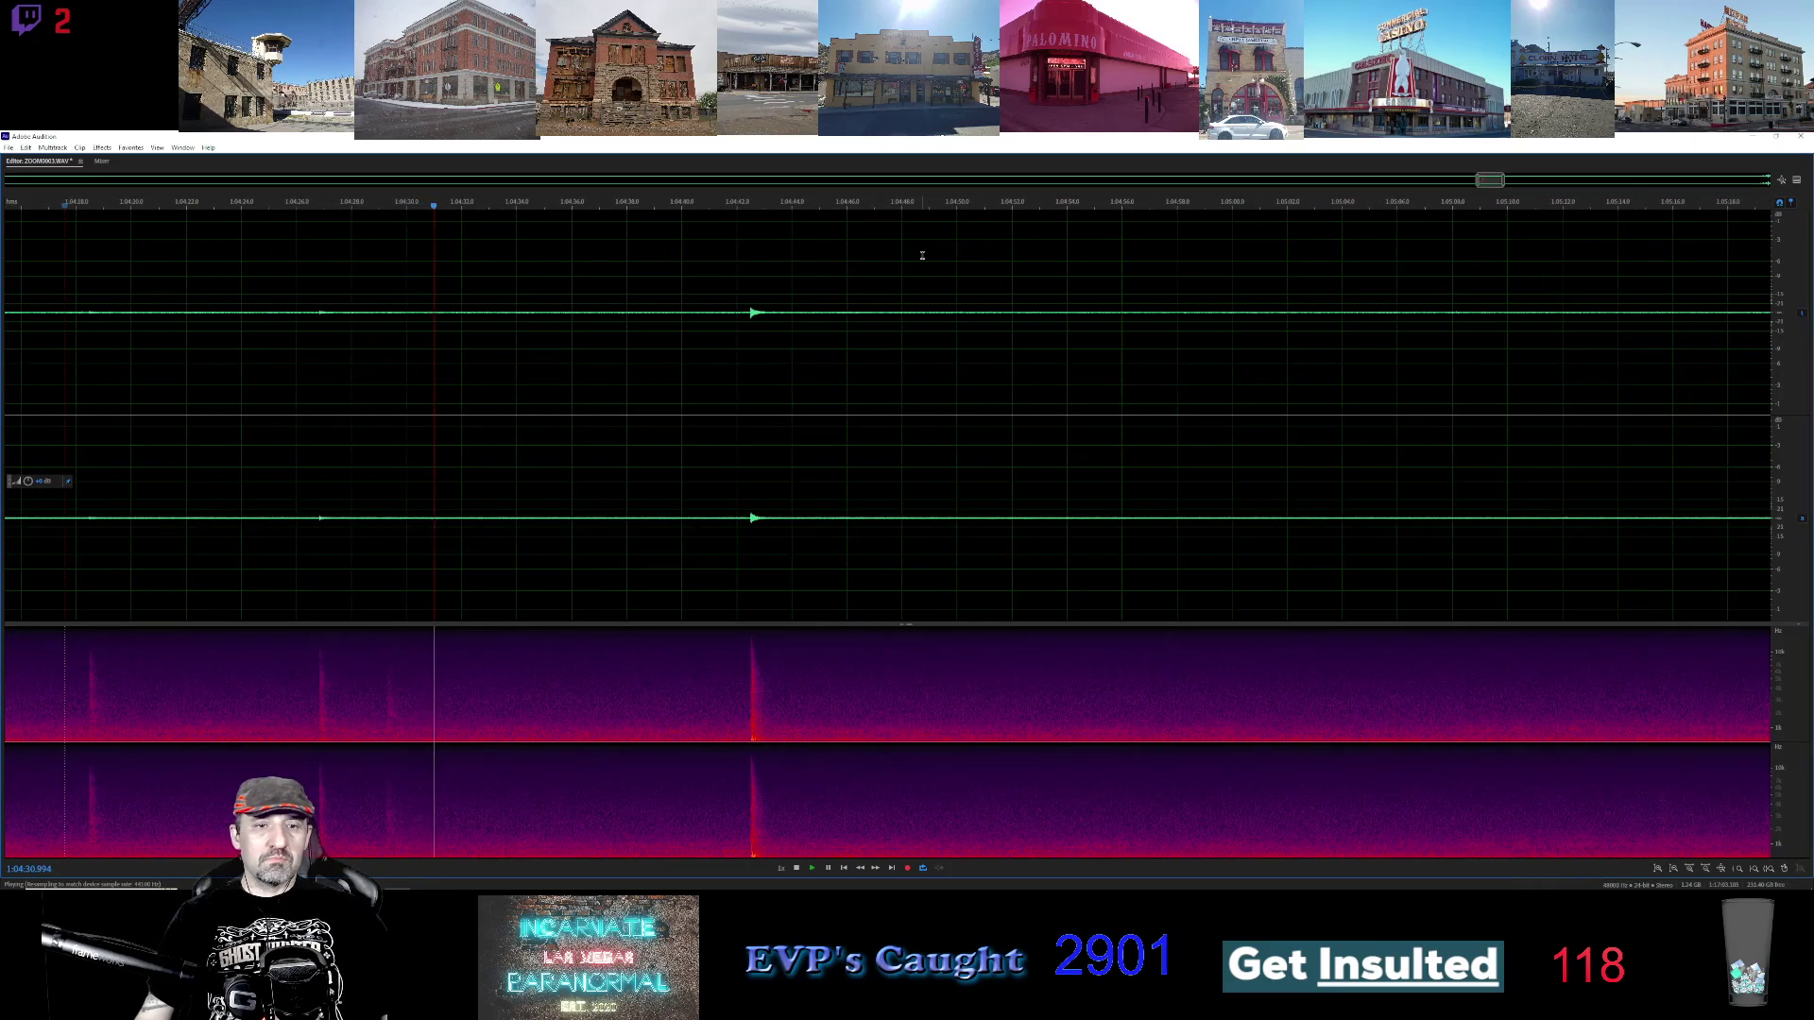
pyautogui.click(725, 204)
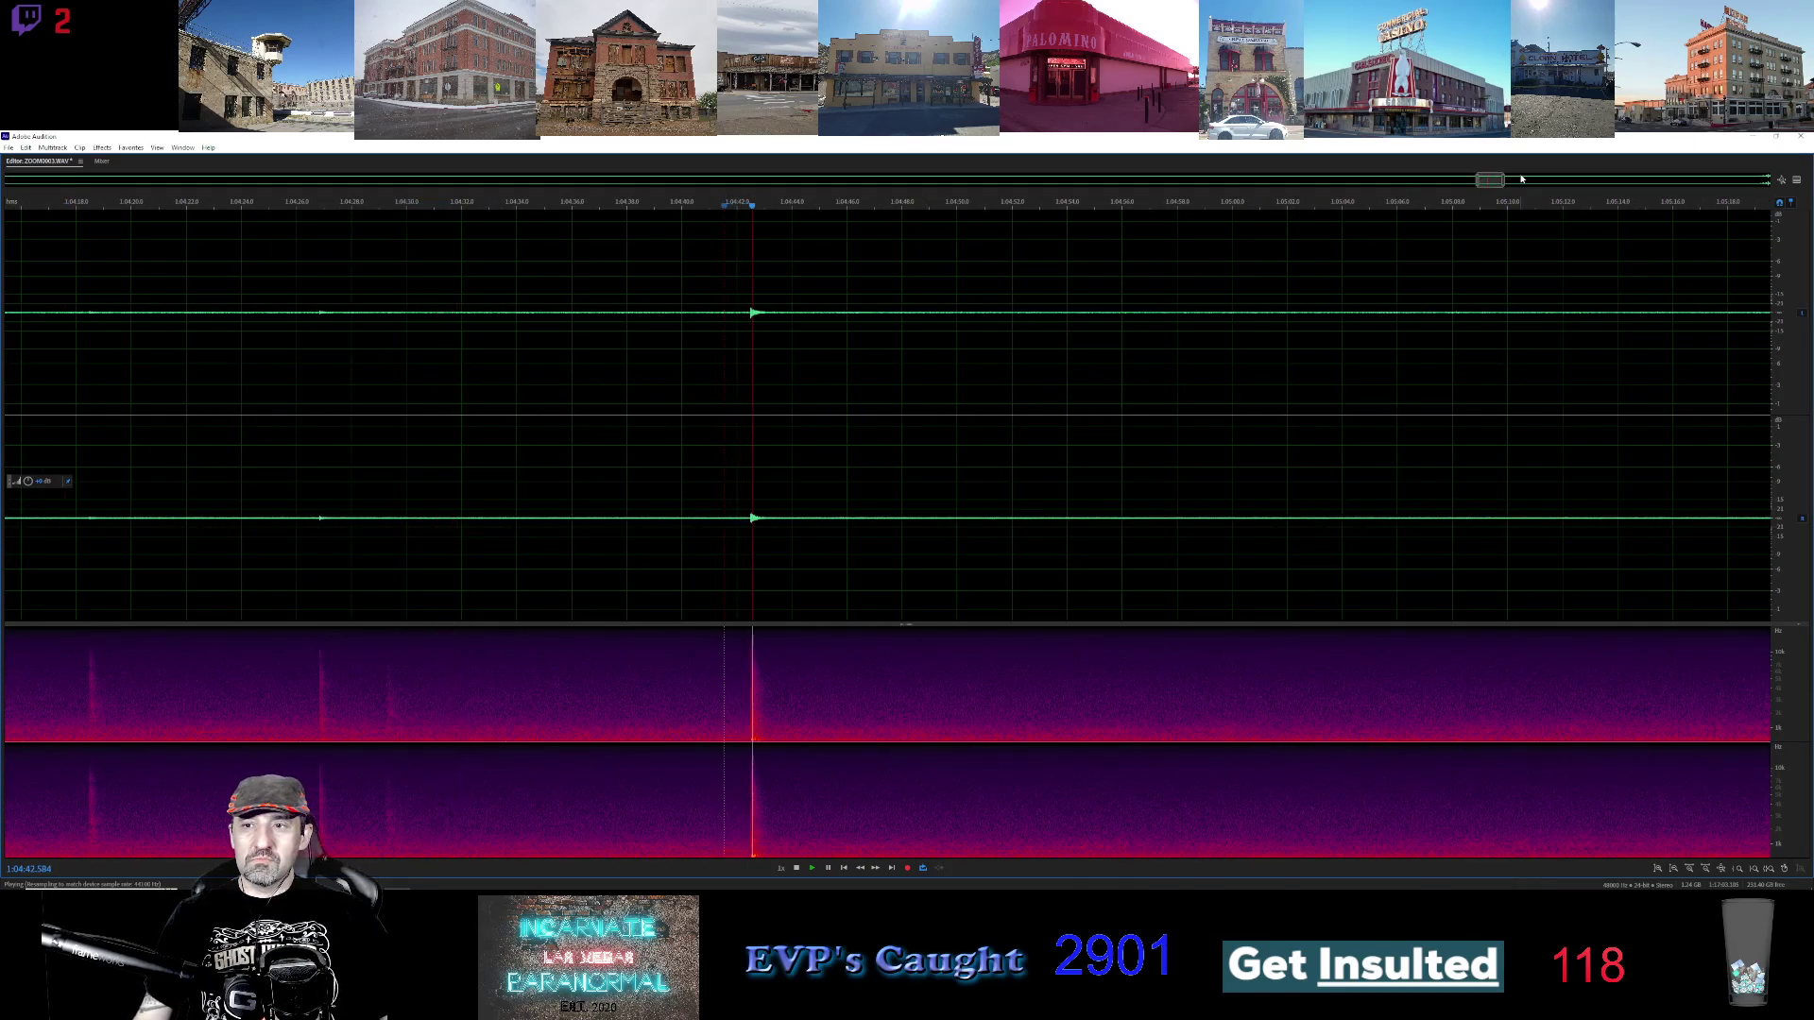
pyautogui.hscroll(6, 876, 254)
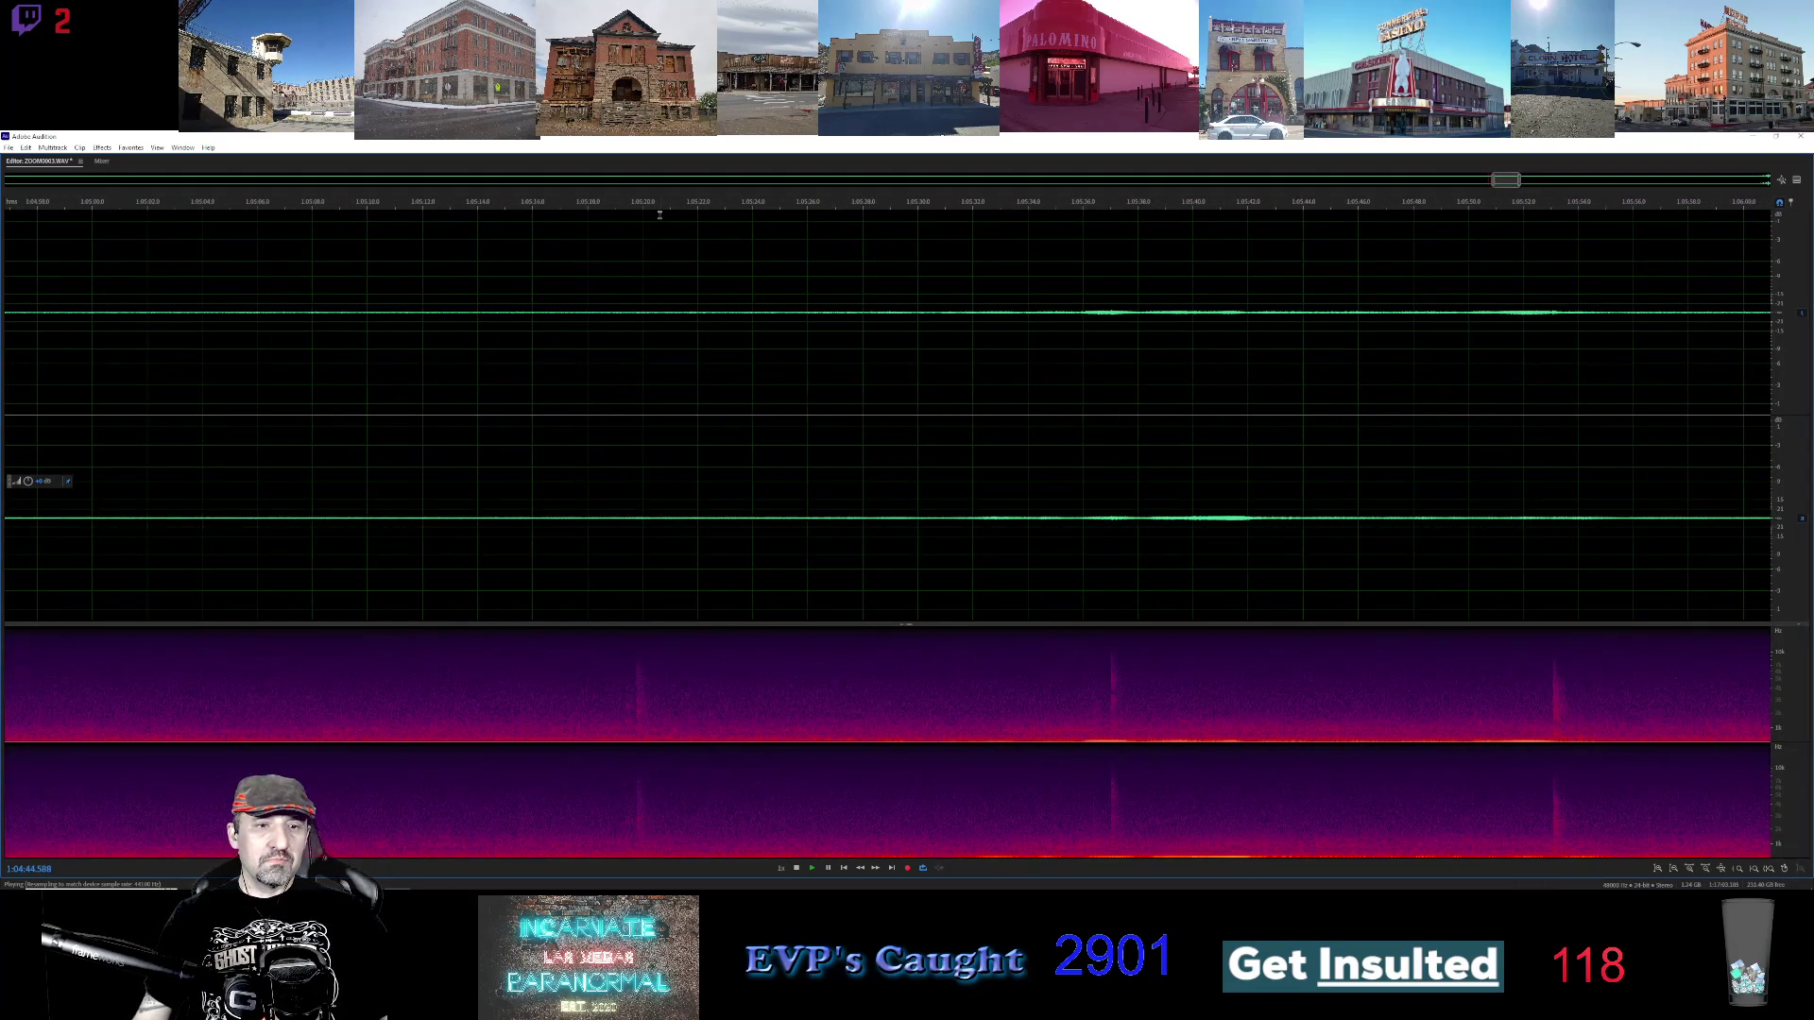
pyautogui.click(542, 214)
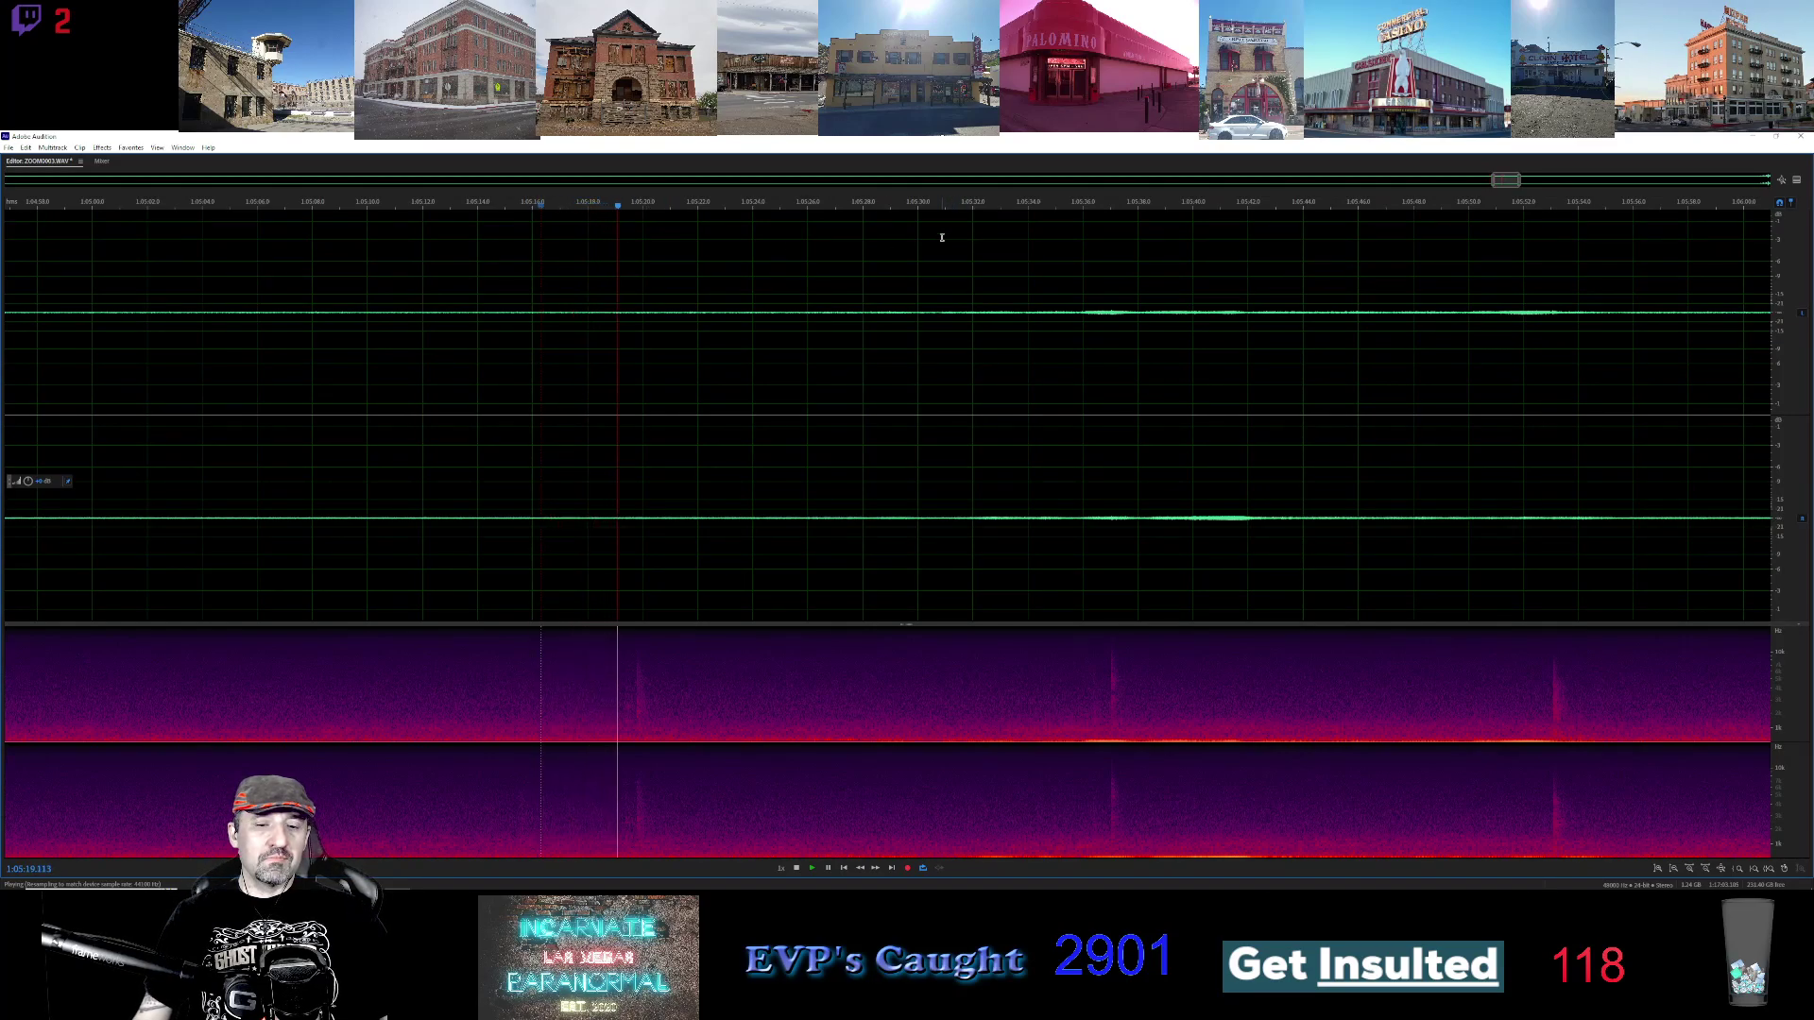
pyautogui.click(1058, 202)
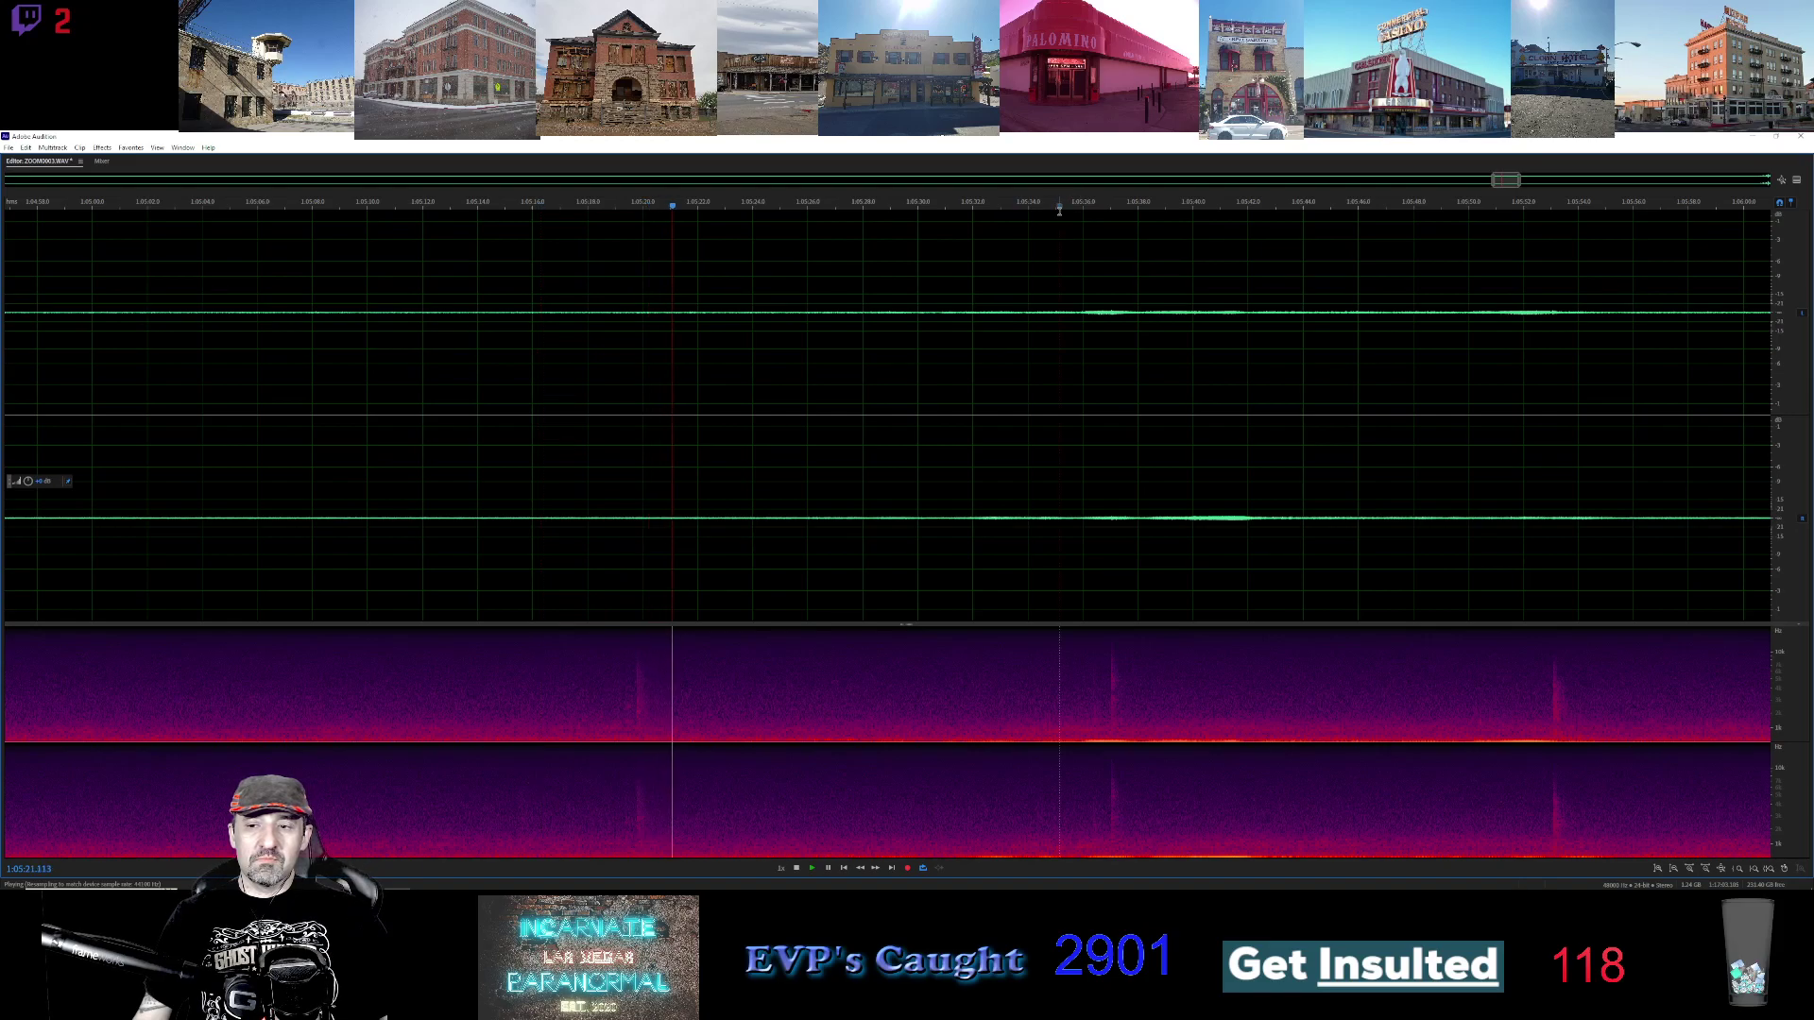
# Skip ahead to further spikes, listening from about 1:06:07, 1:08:47, 1:09:02 and 1:09:30
pyautogui.moveTo(1512, 189); pyautogui.dragTo(1532, 189)
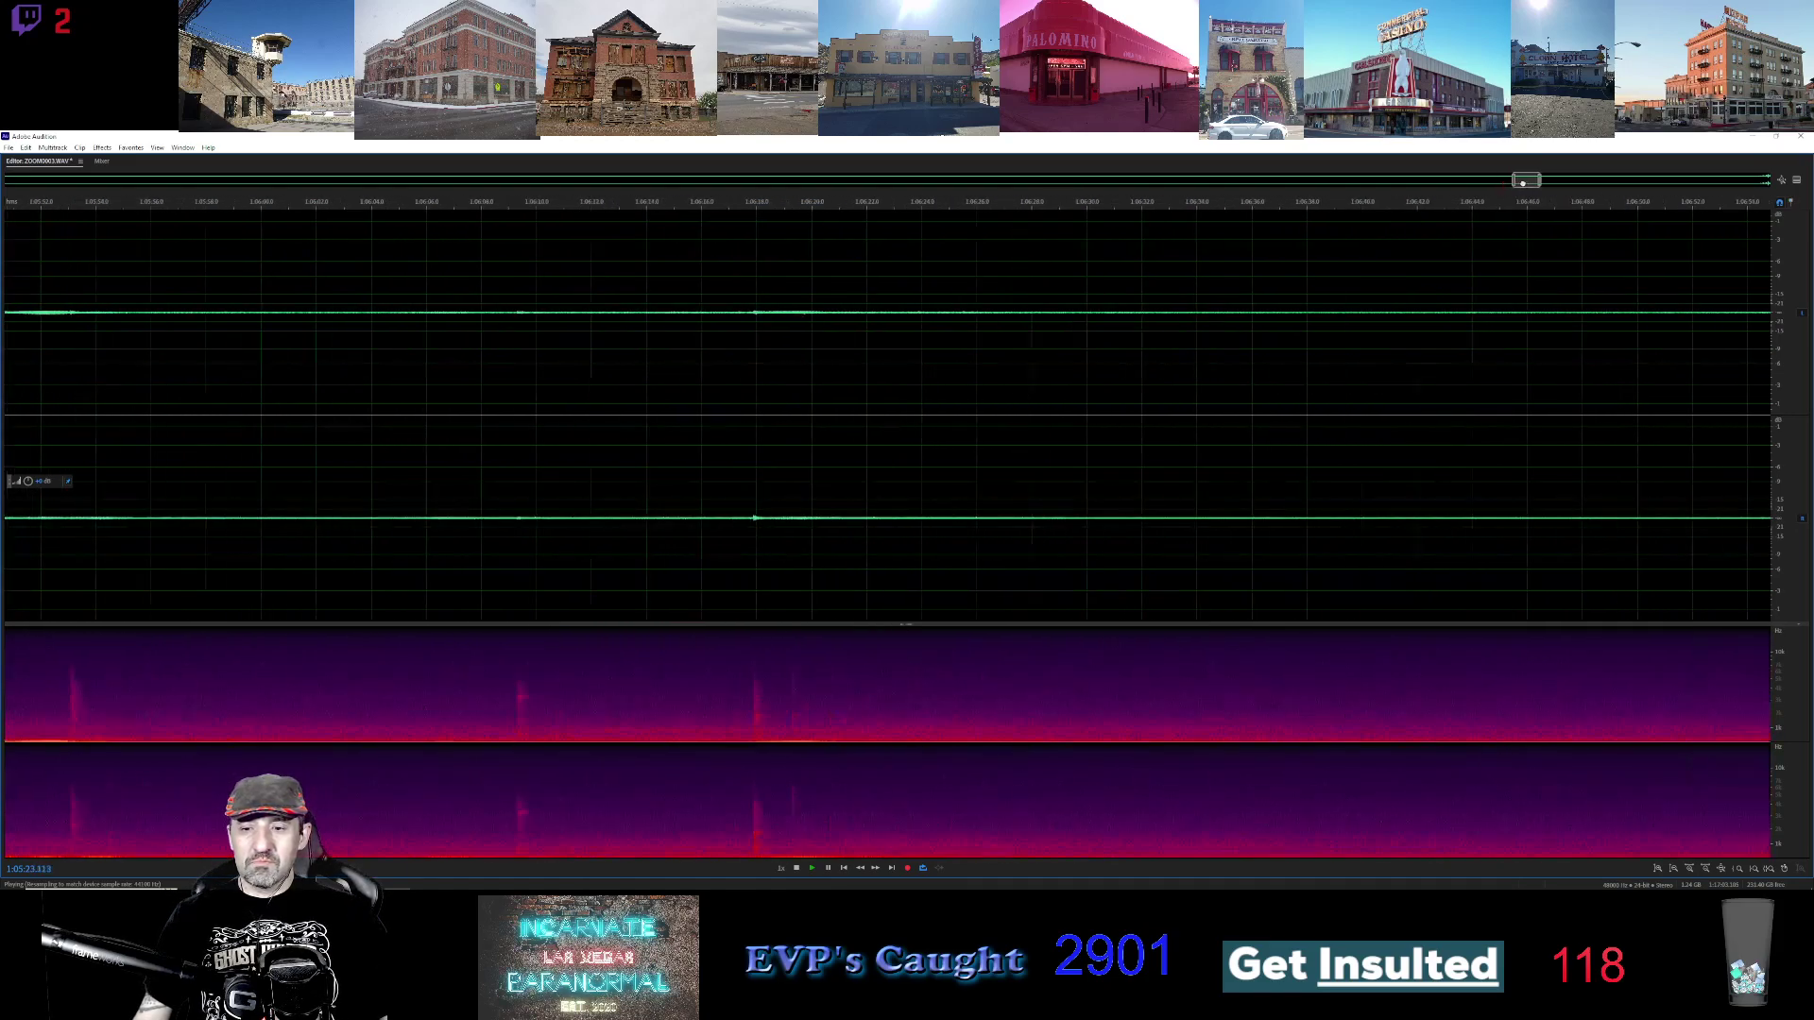
pyautogui.click(456, 205)
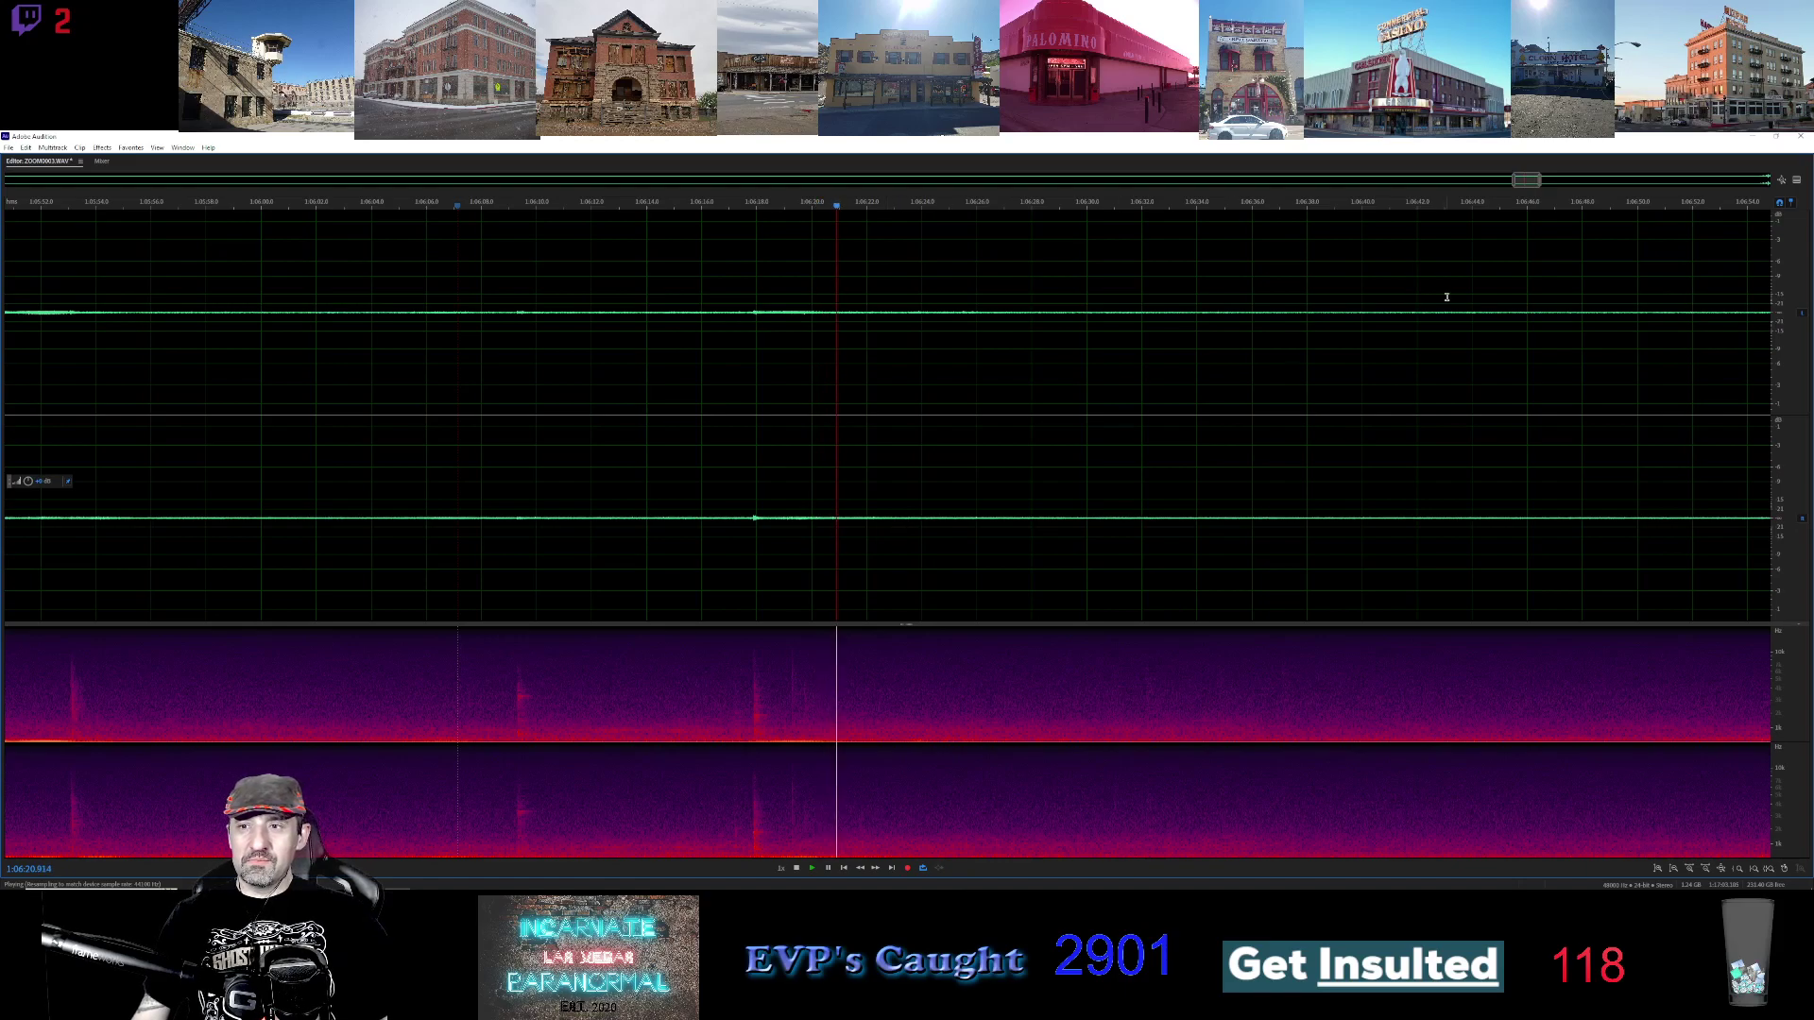
pyautogui.moveTo(1527, 180); pyautogui.dragTo(1564, 179)
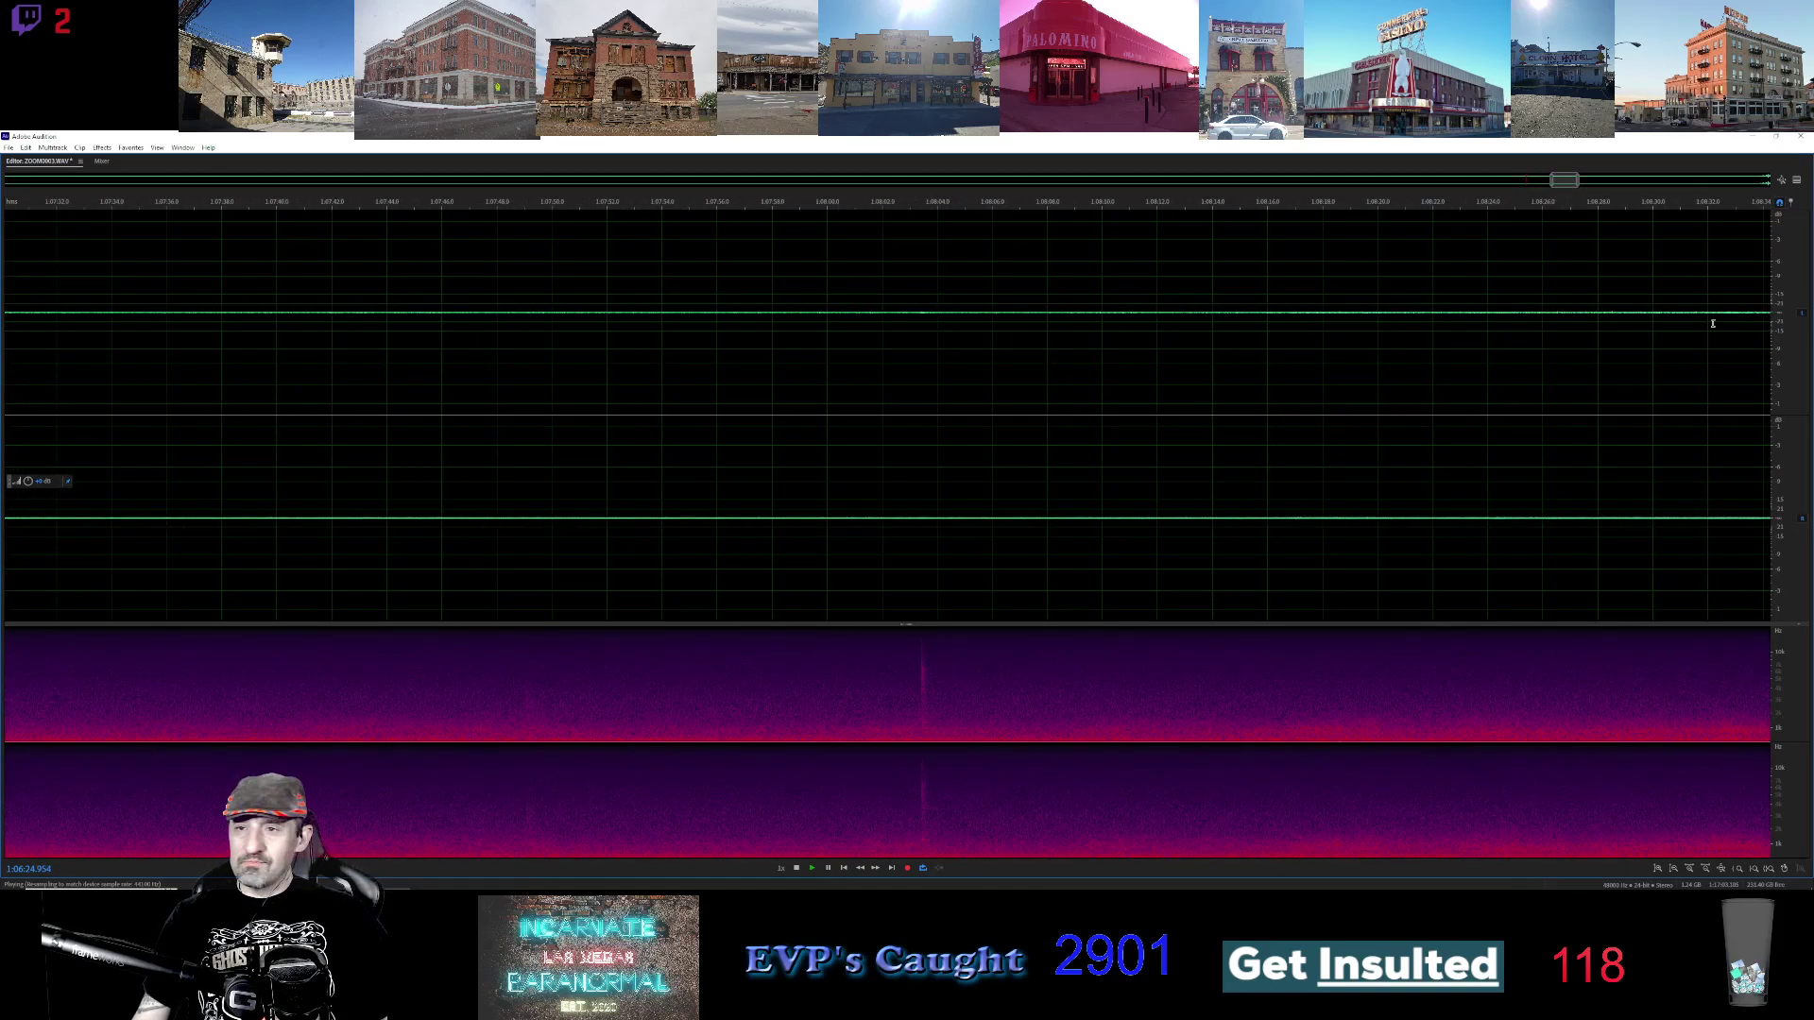
pyautogui.moveTo(1560, 180); pyautogui.dragTo(1580, 181)
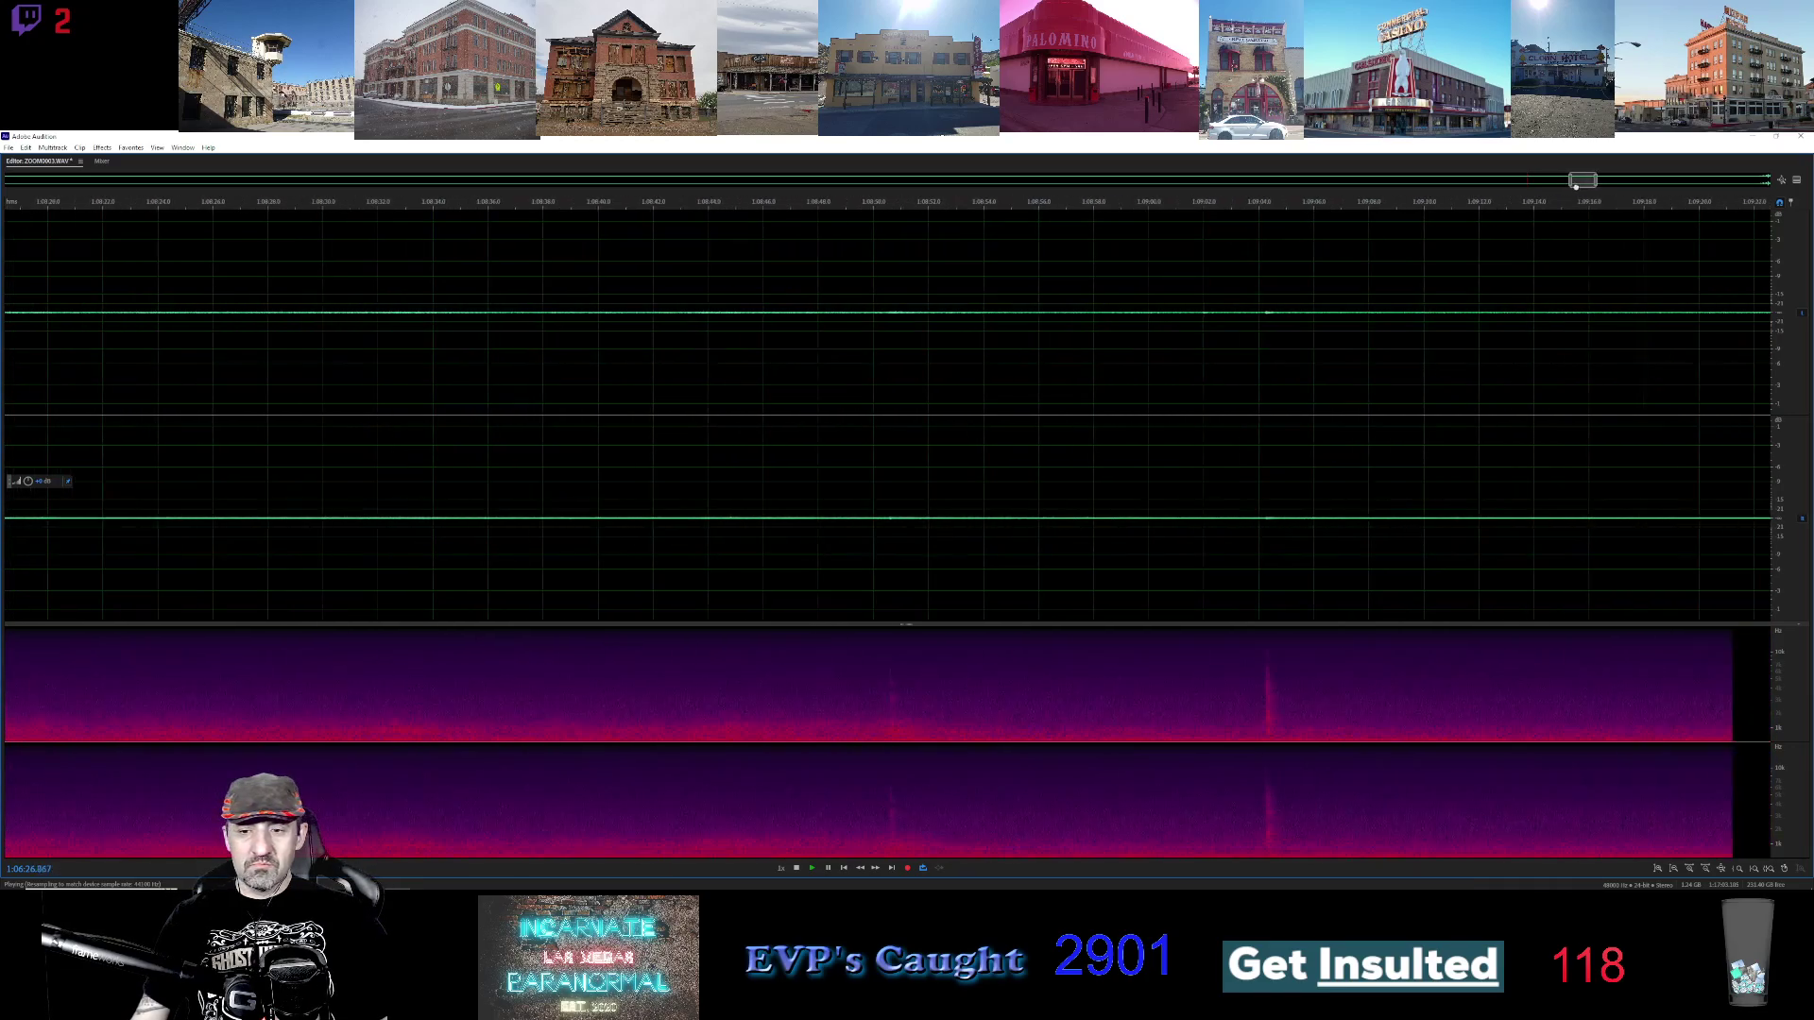
pyautogui.click(813, 211)
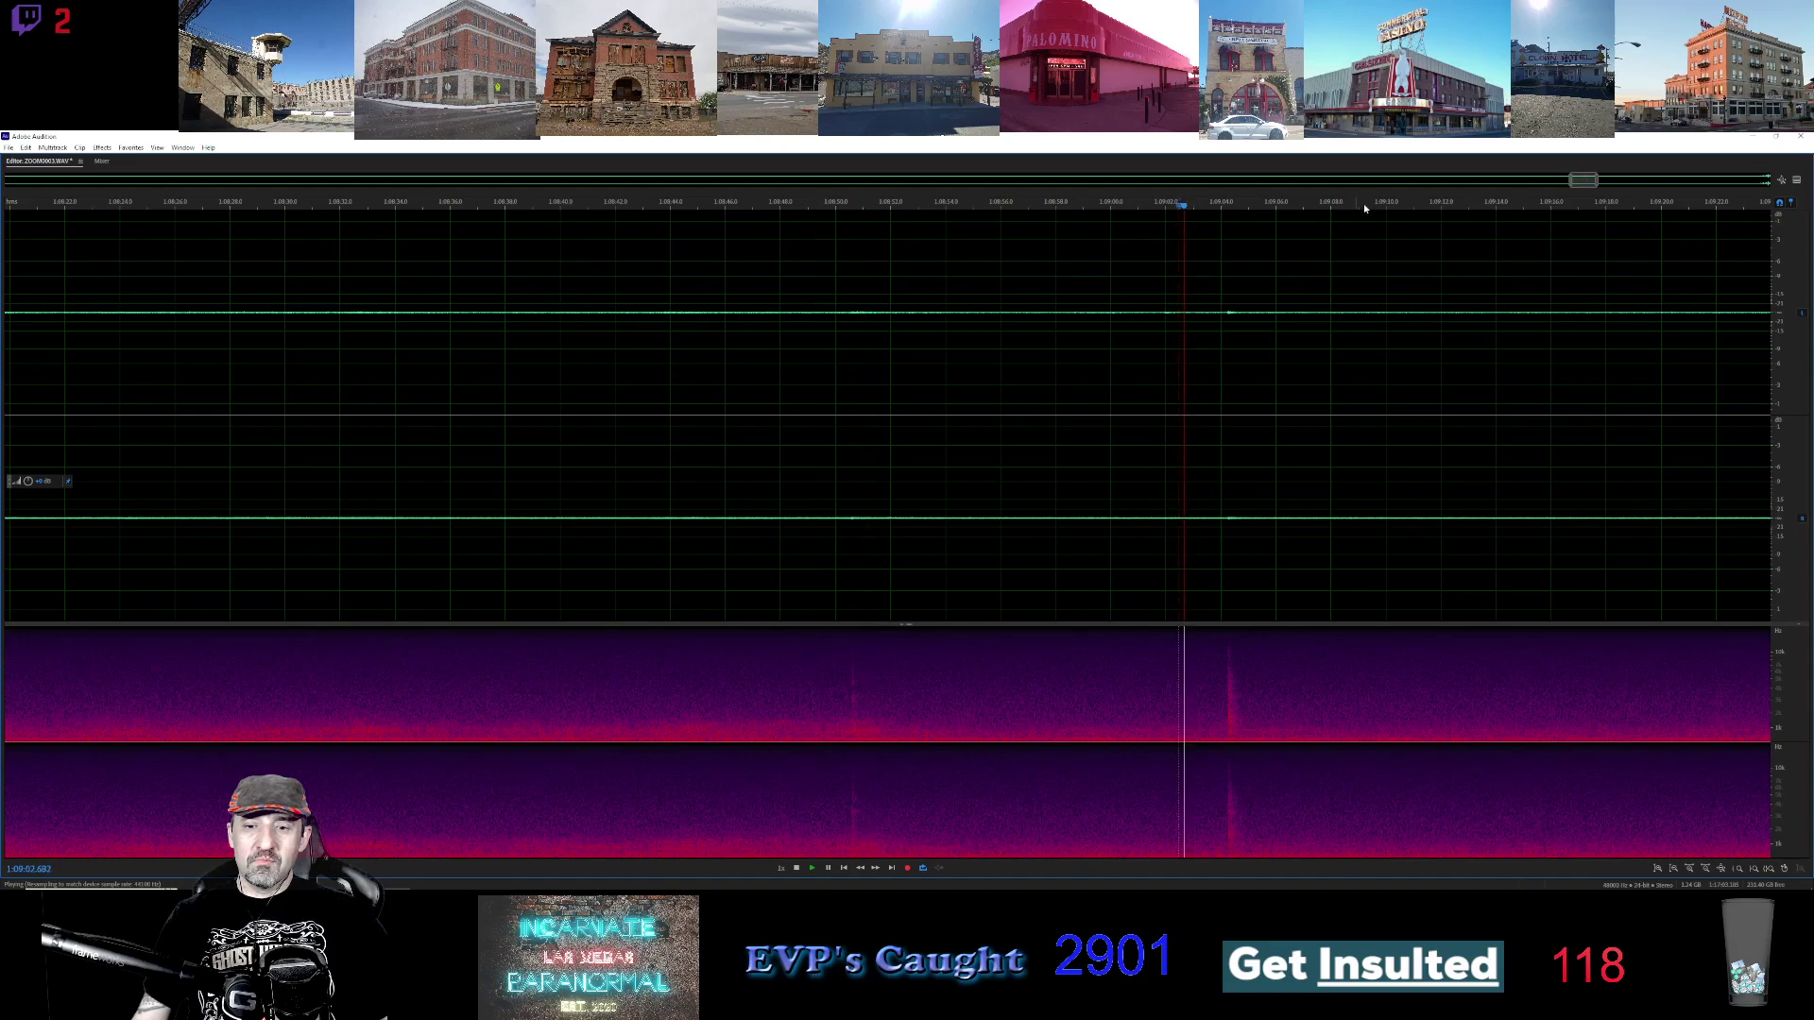
pyautogui.hscroll(5, 1212, 242)
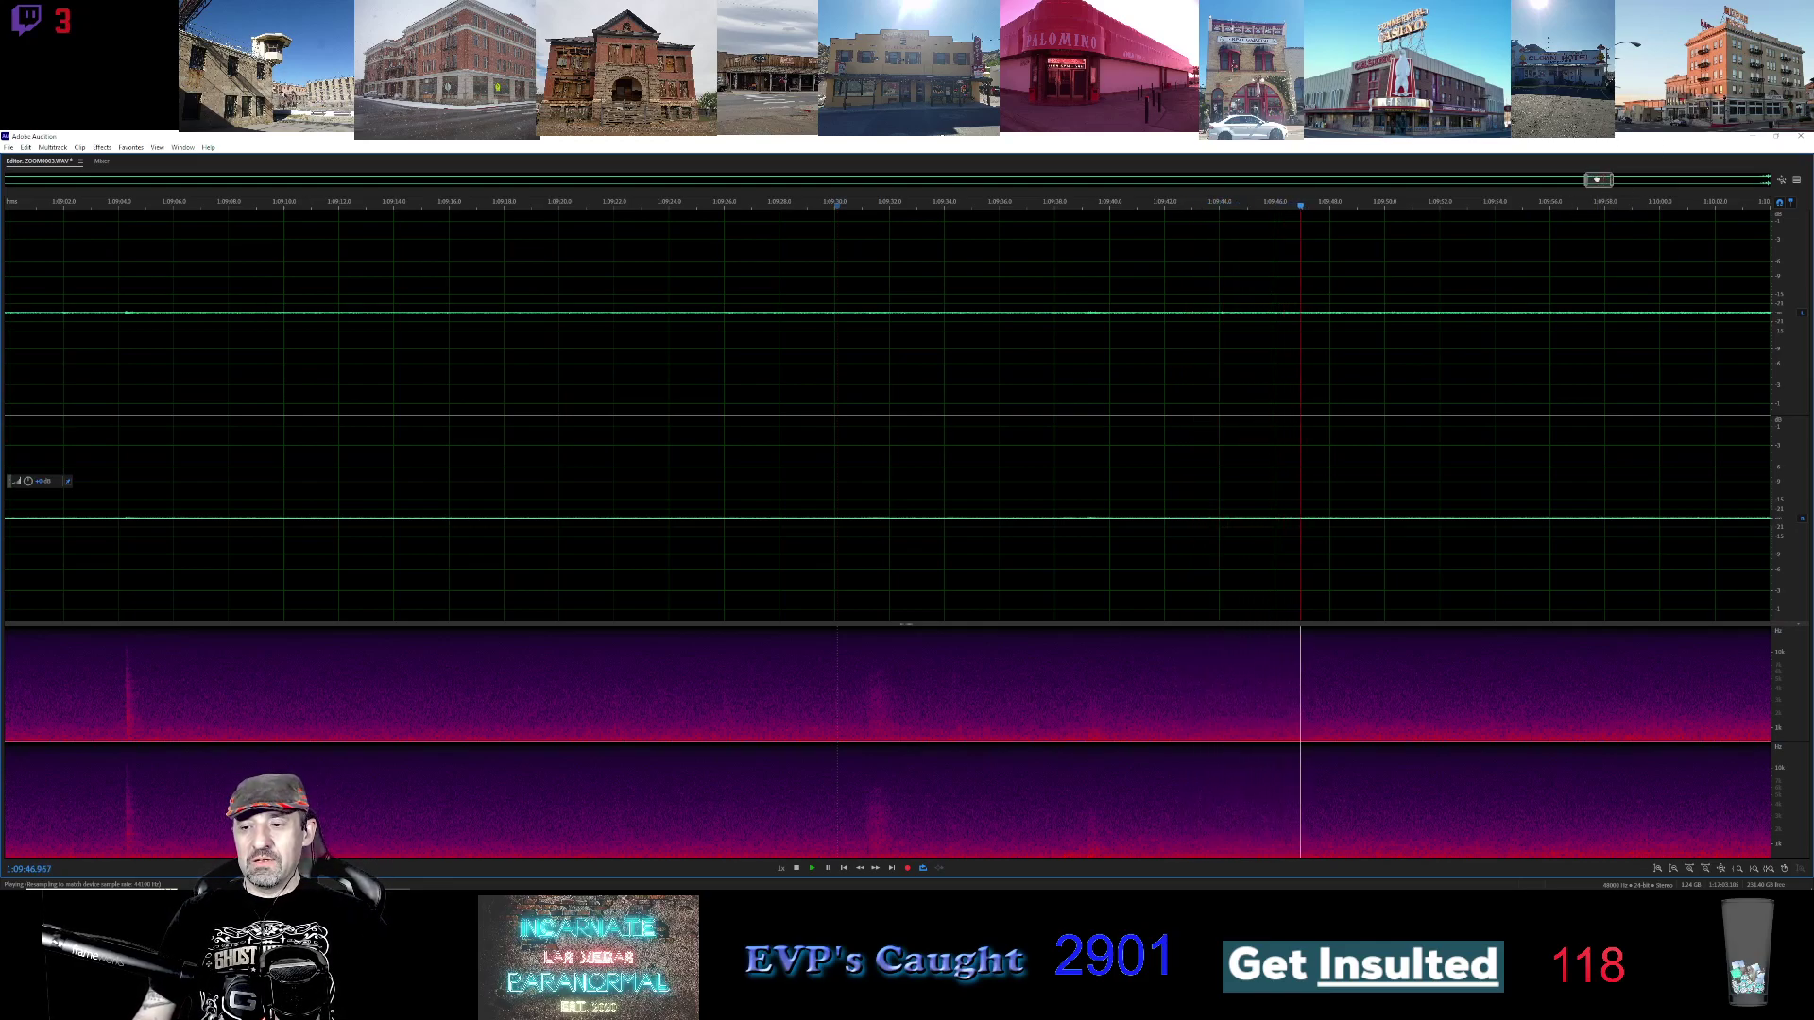
# Listen from about 1:11:43, 1:12:23 and 1:13:35, and advance to the spikes that follow
pyautogui.moveTo(1599, 180); pyautogui.dragTo(1641, 181)
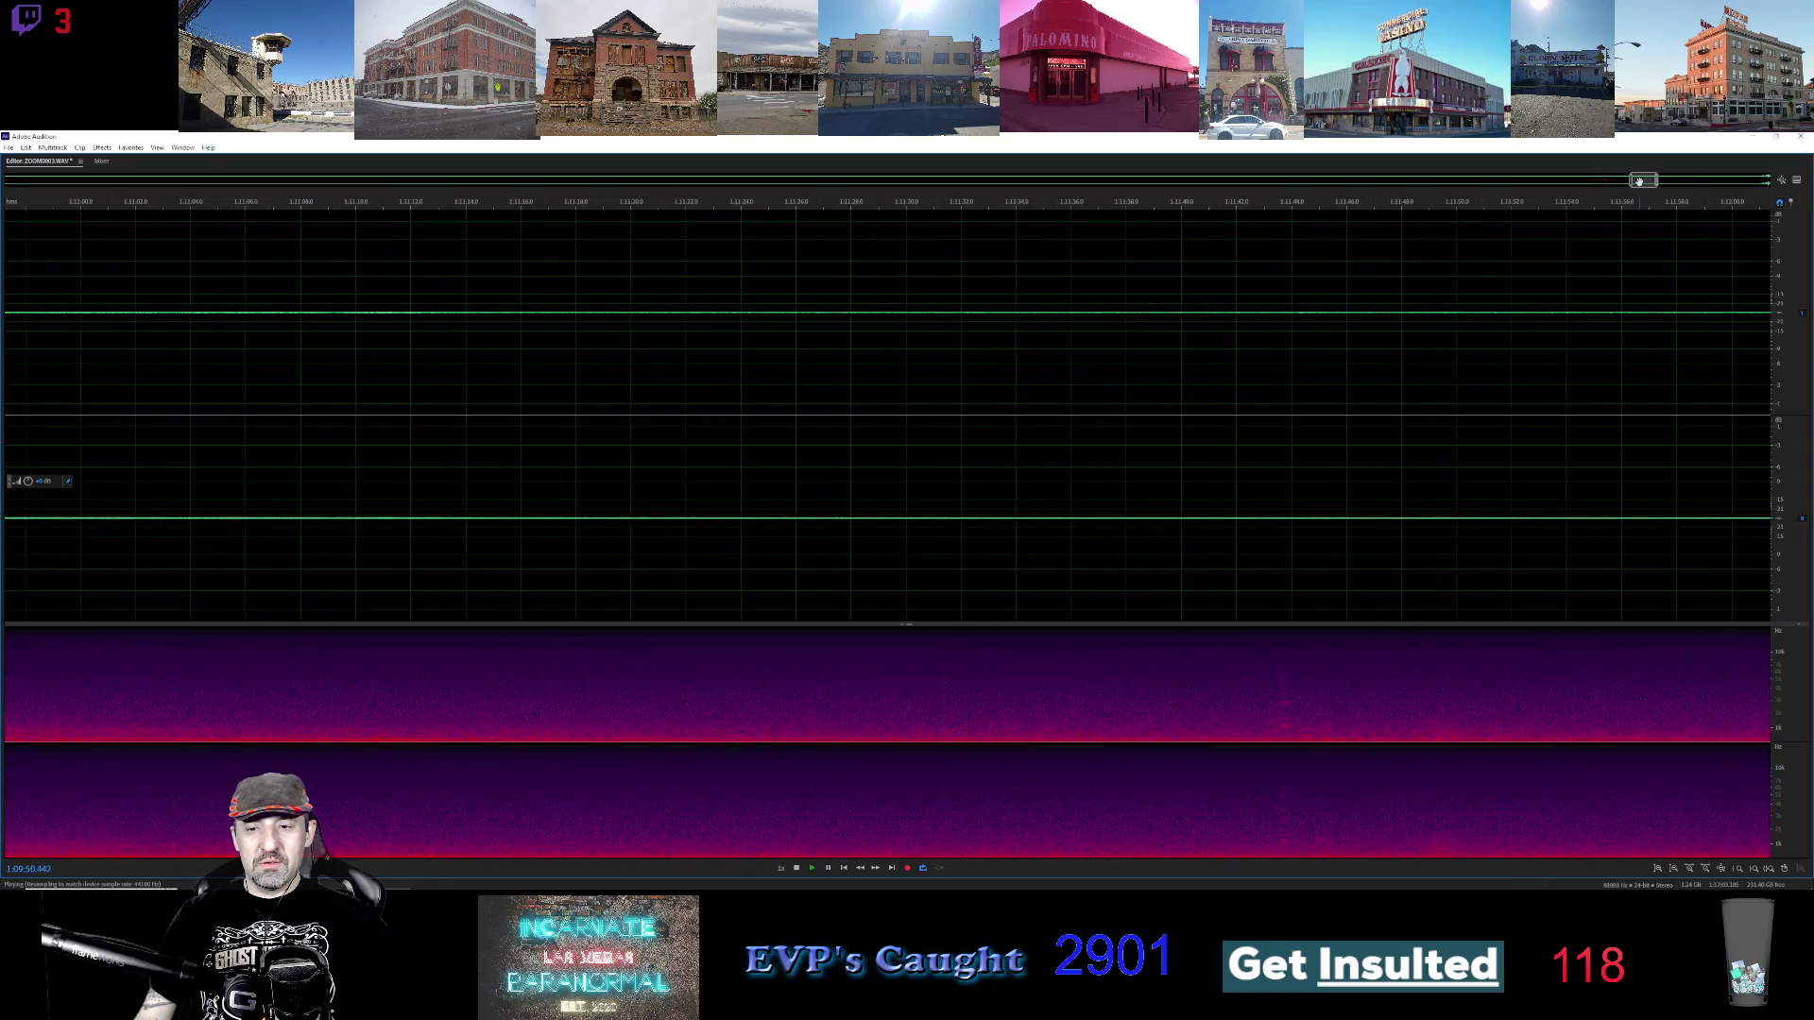
pyautogui.click(1270, 203)
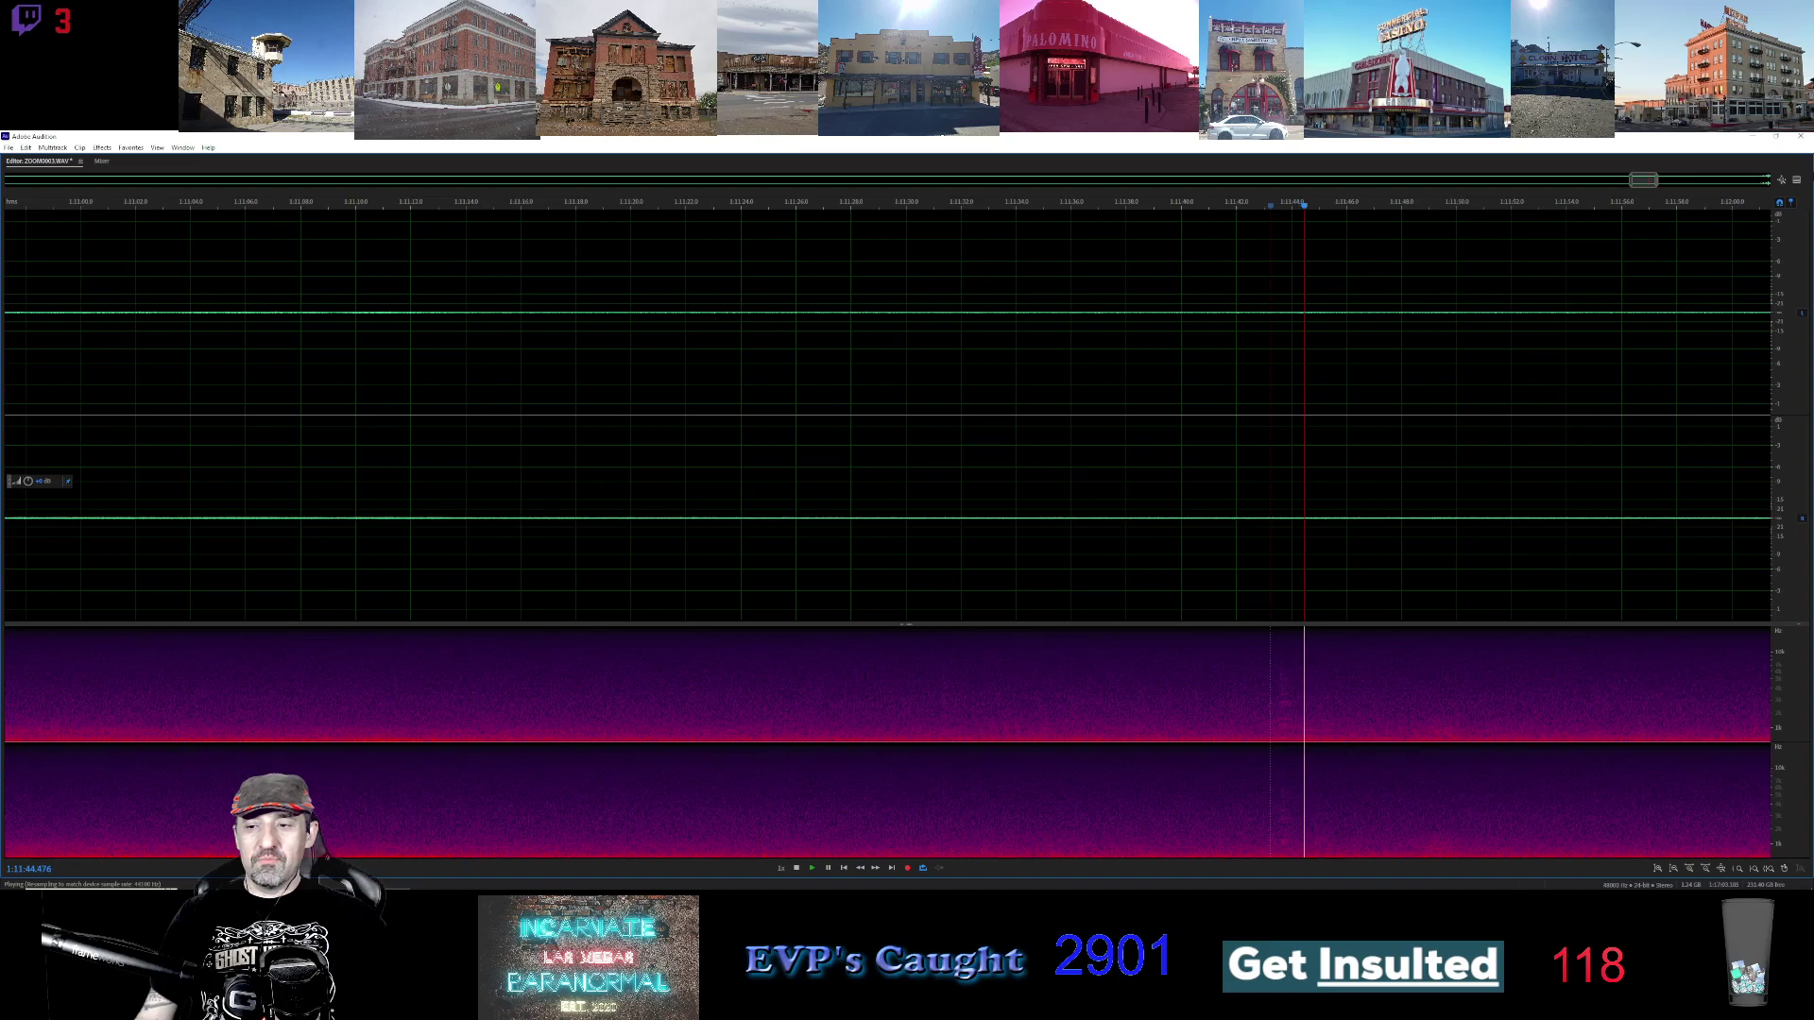
pyautogui.hscroll(4, 1644, 184)
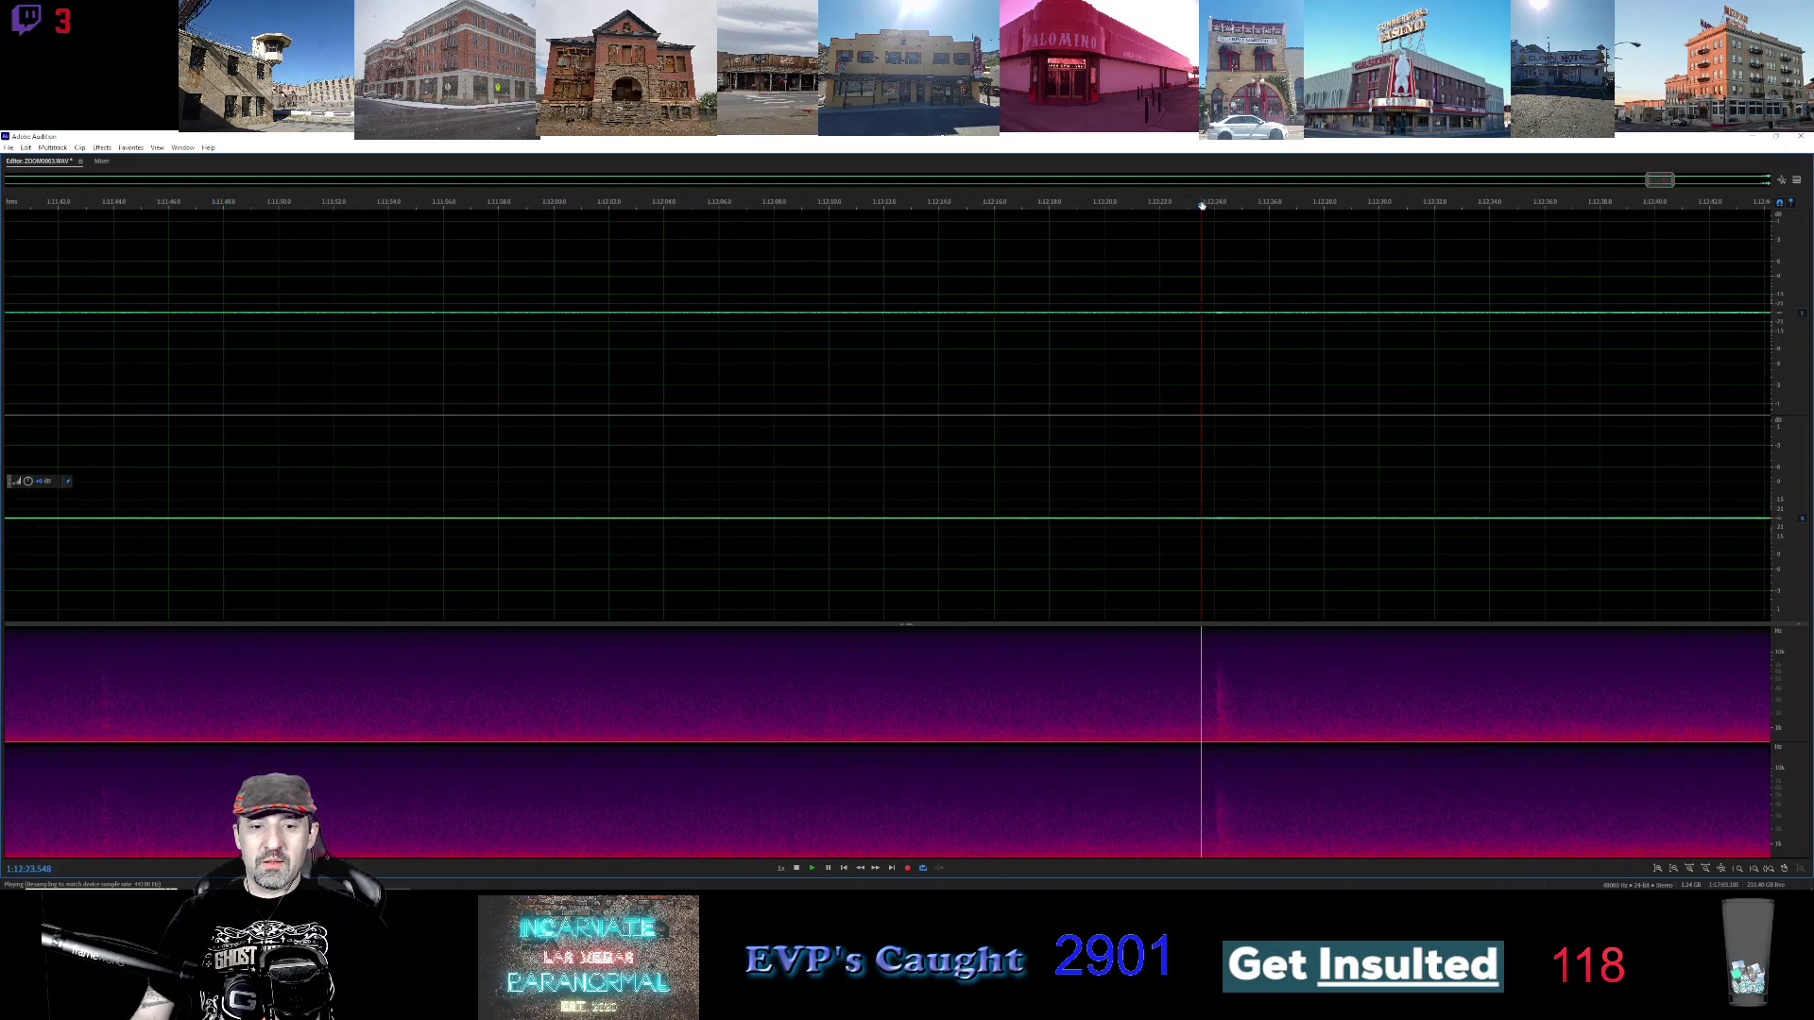
pyautogui.hscroll(4, 1675, 180)
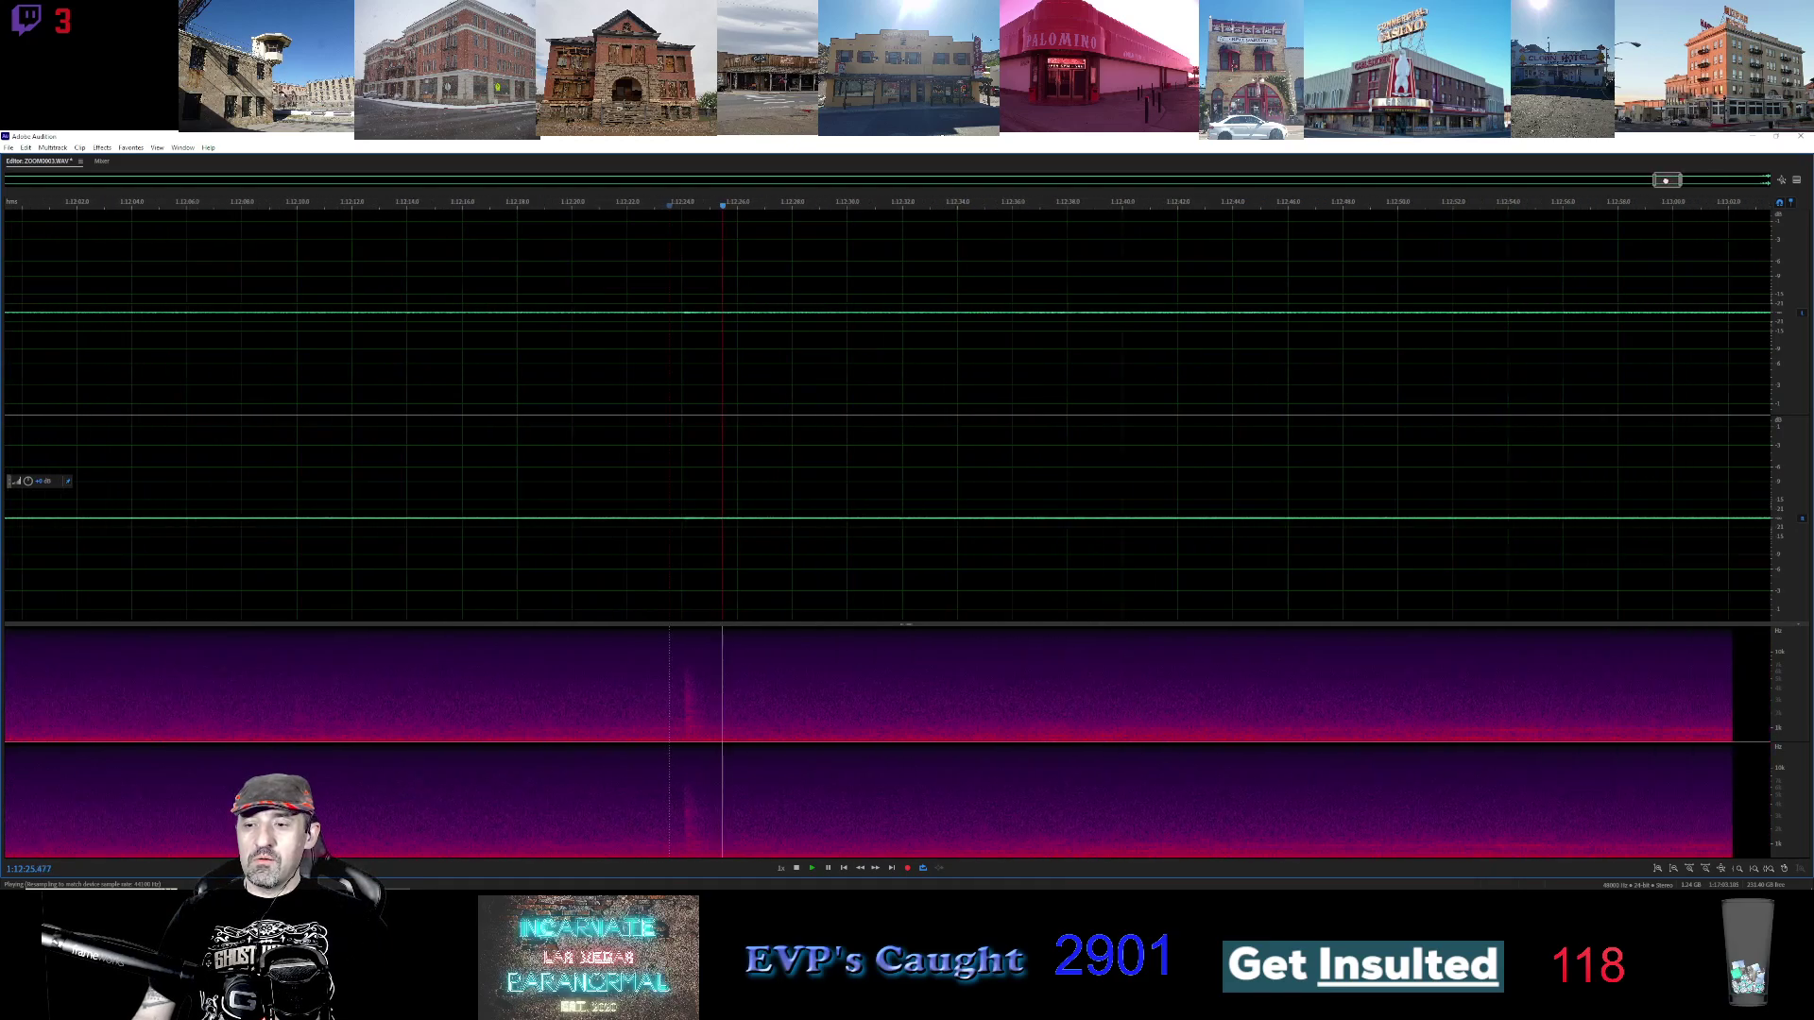
pyautogui.moveTo(1675, 181); pyautogui.dragTo(1682, 182)
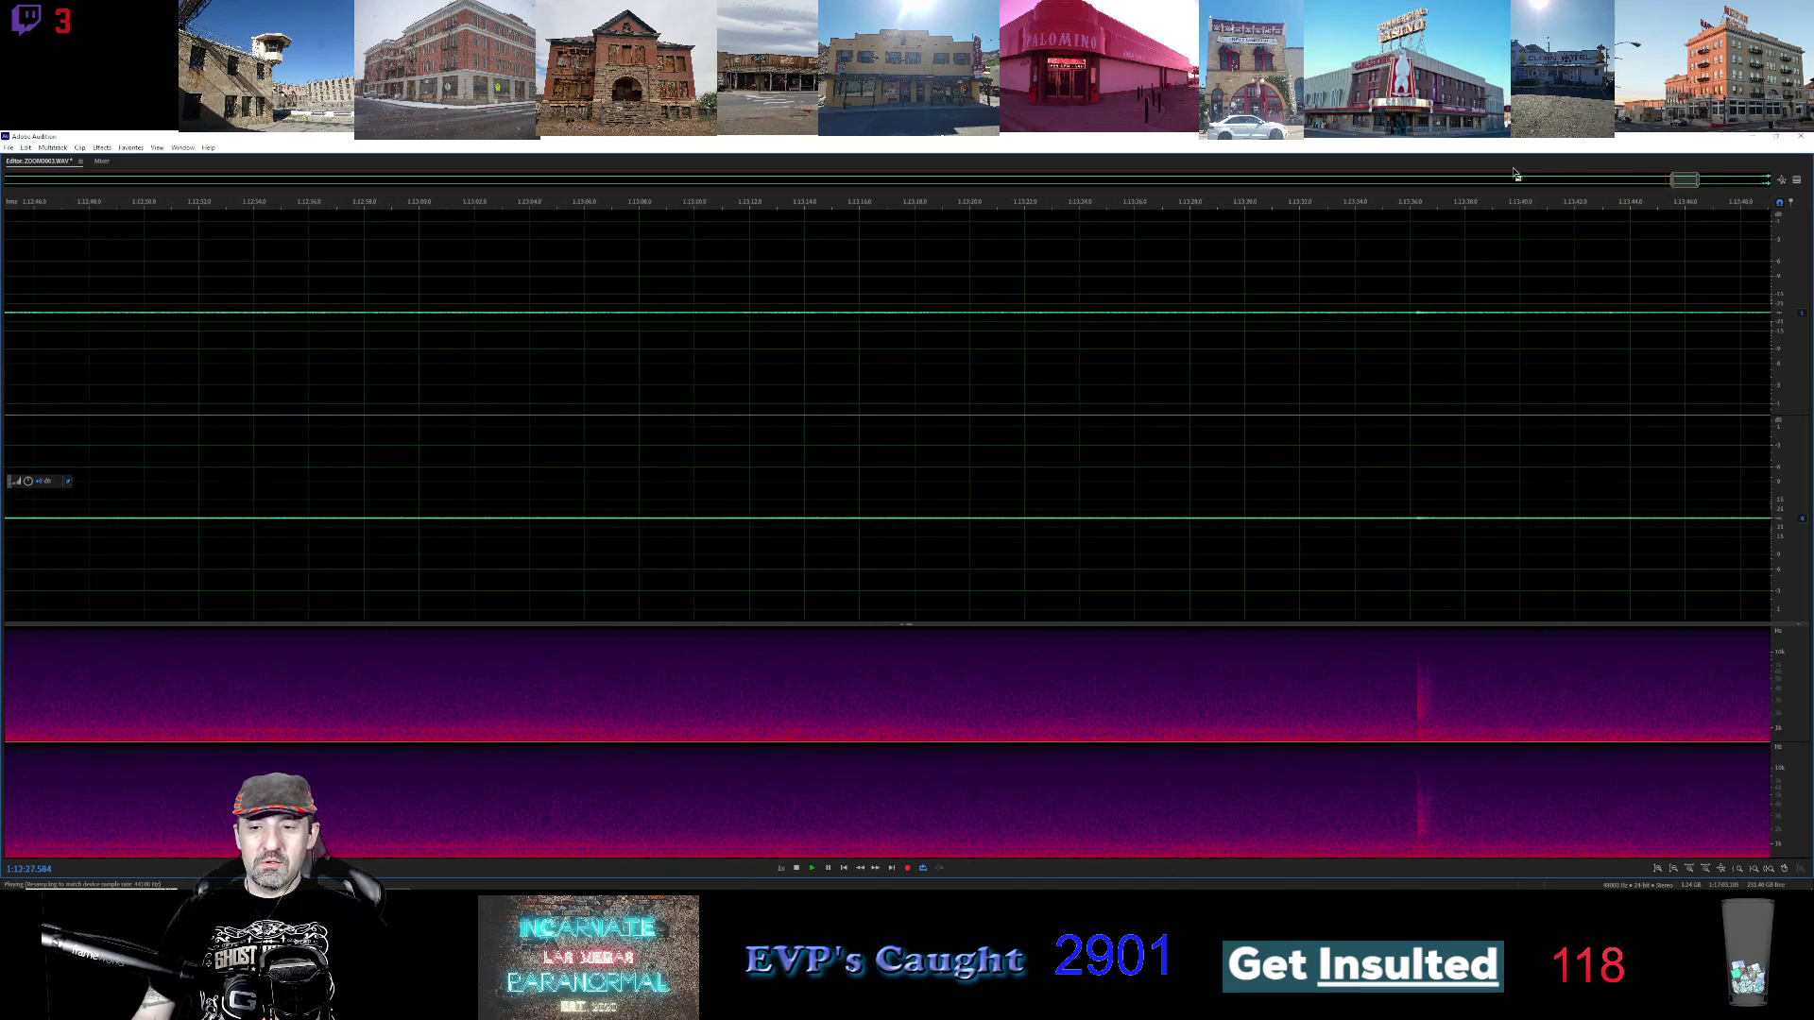
pyautogui.click(1384, 207)
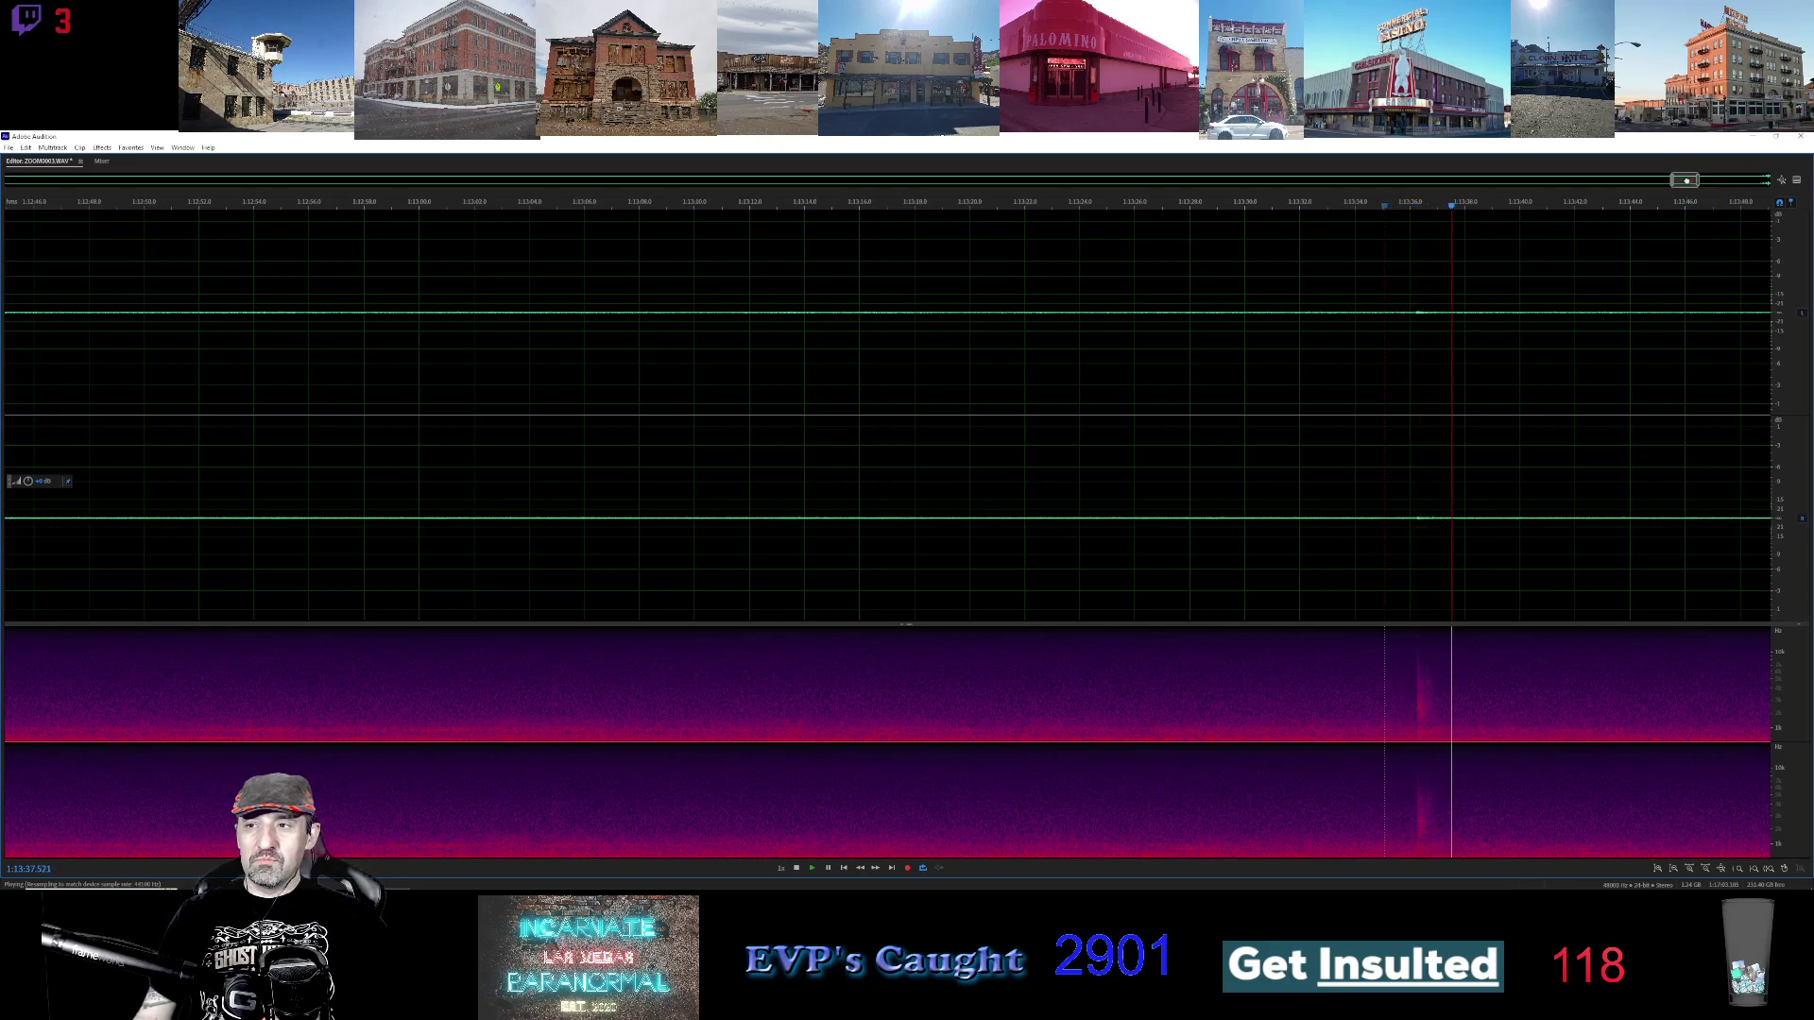
pyautogui.moveTo(1685, 181); pyautogui.dragTo(1698, 182)
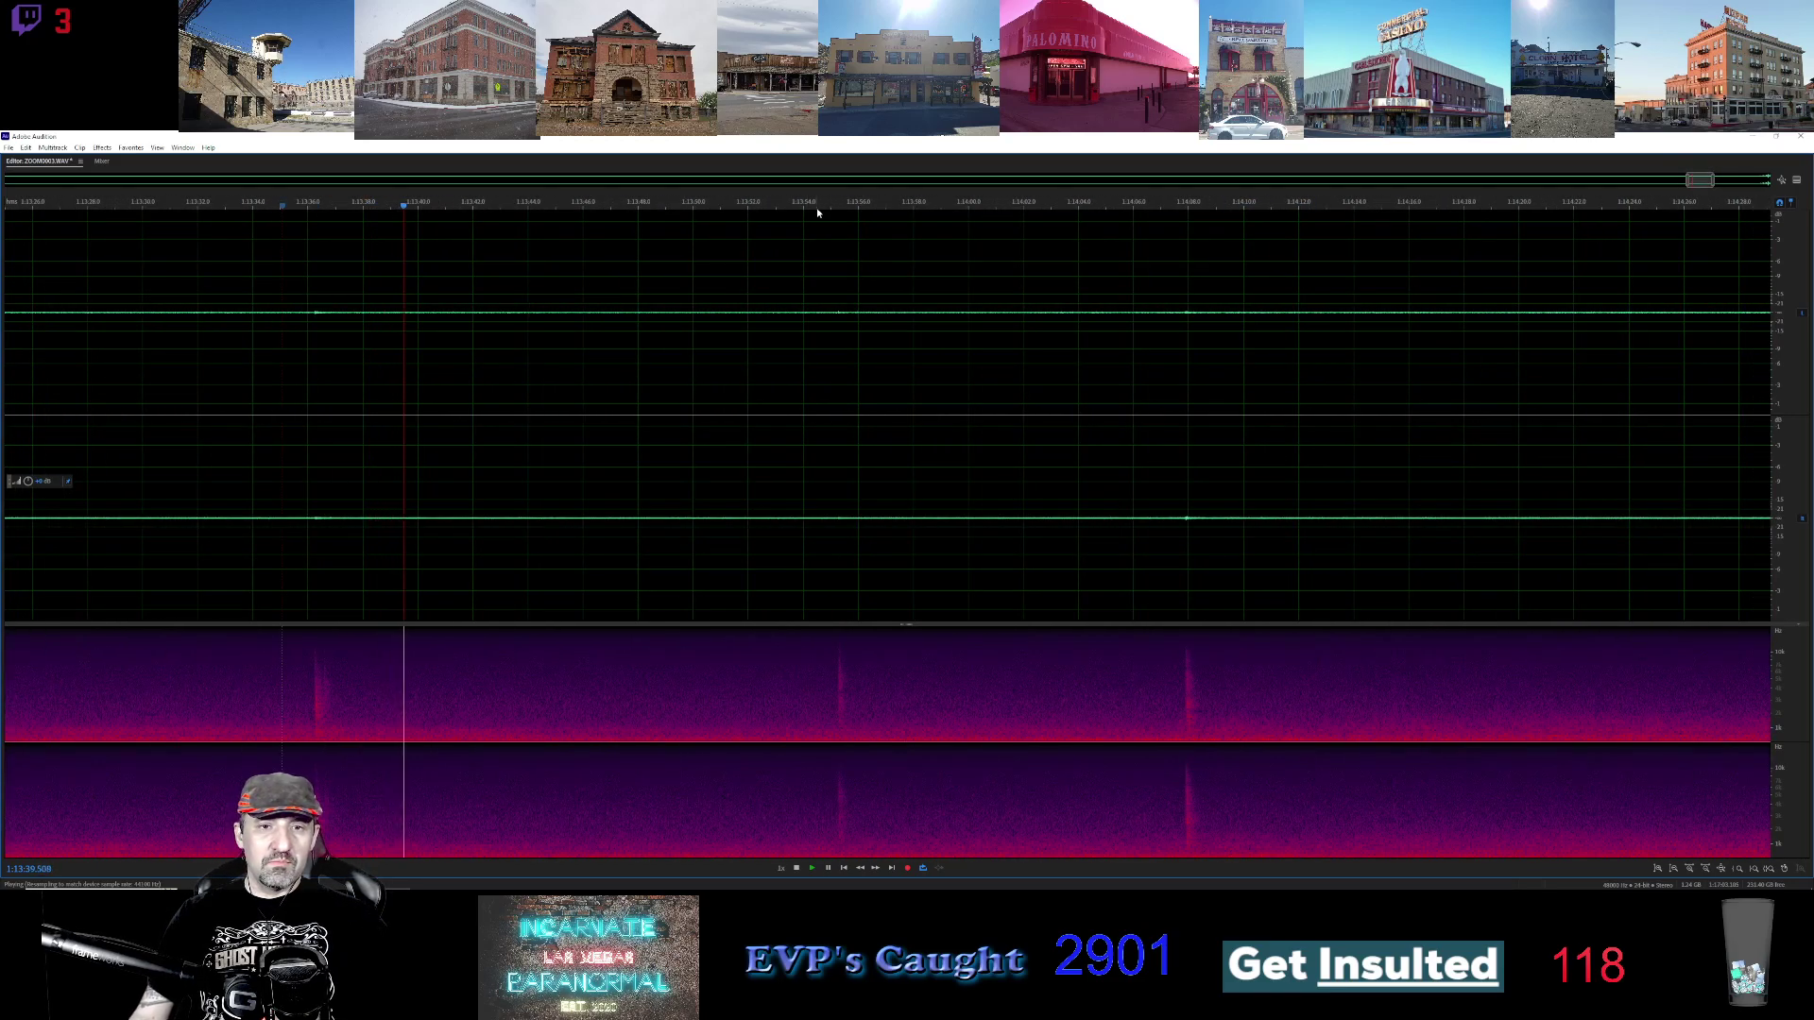
# Listen to the spikes that follow about 1:14:07 and 1:15:03 in the recording
pyautogui.click(1161, 212)
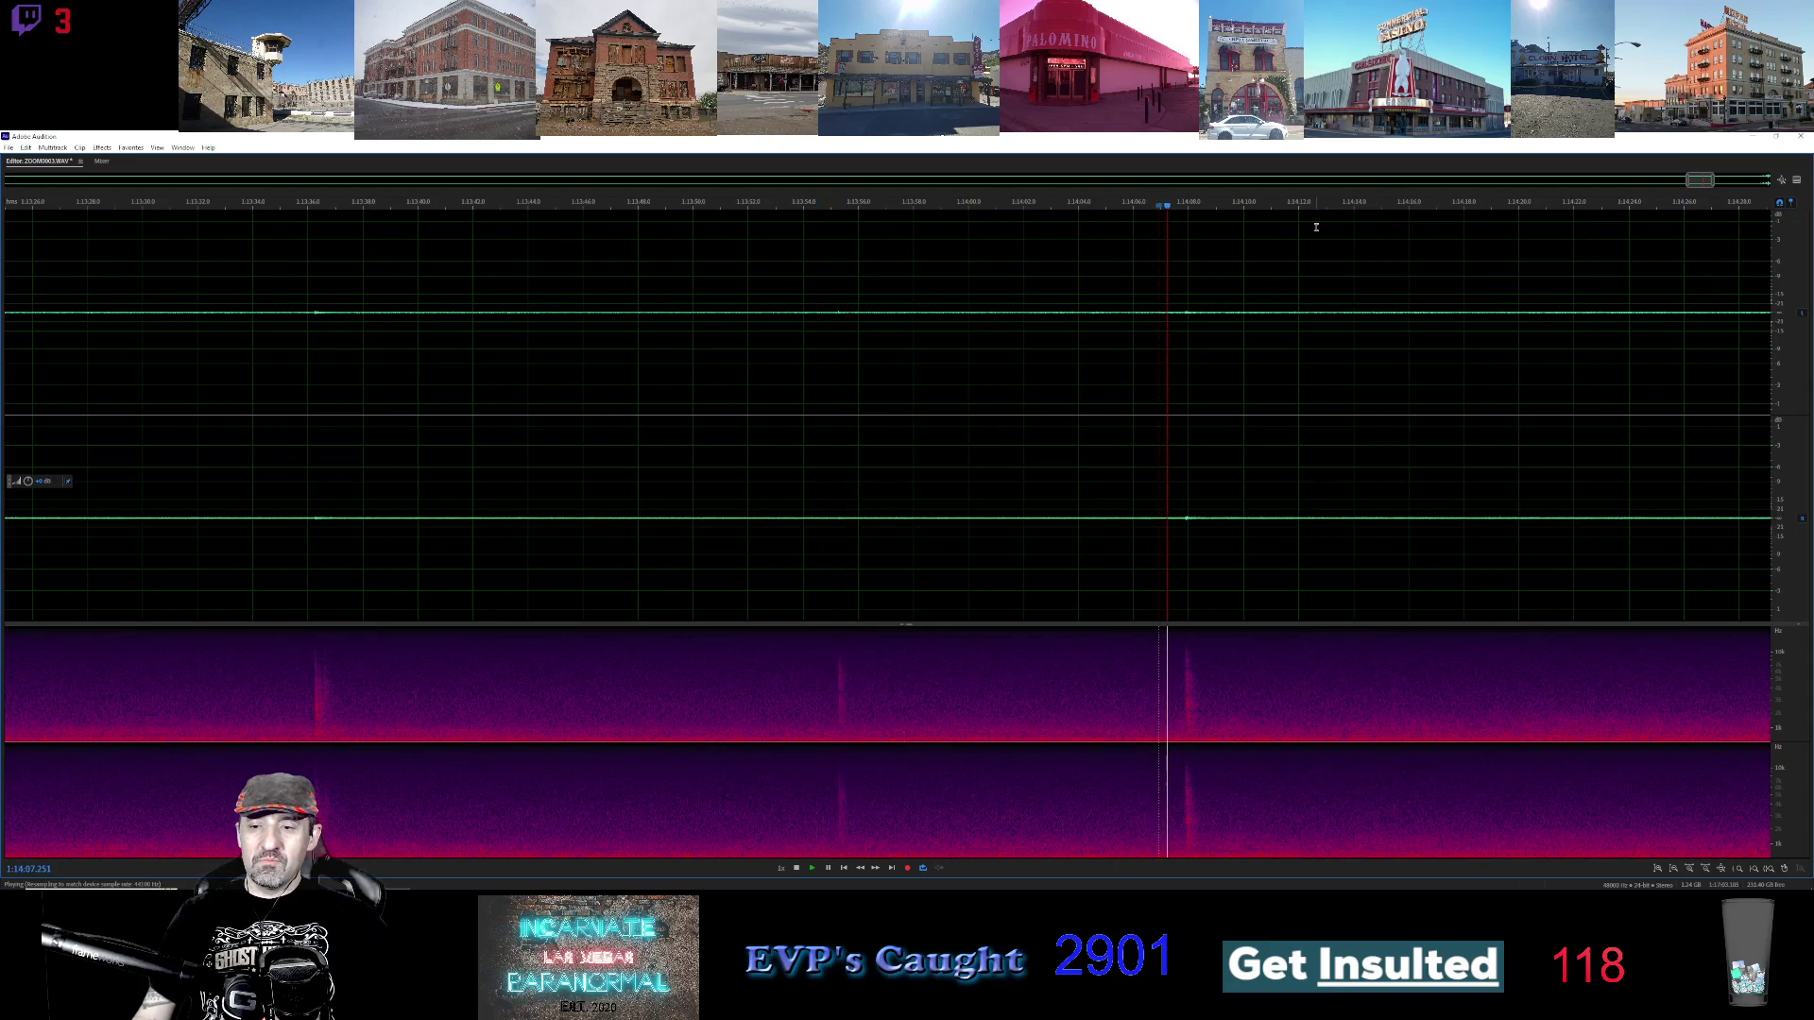
pyautogui.moveTo(1696, 183); pyautogui.dragTo(1721, 182)
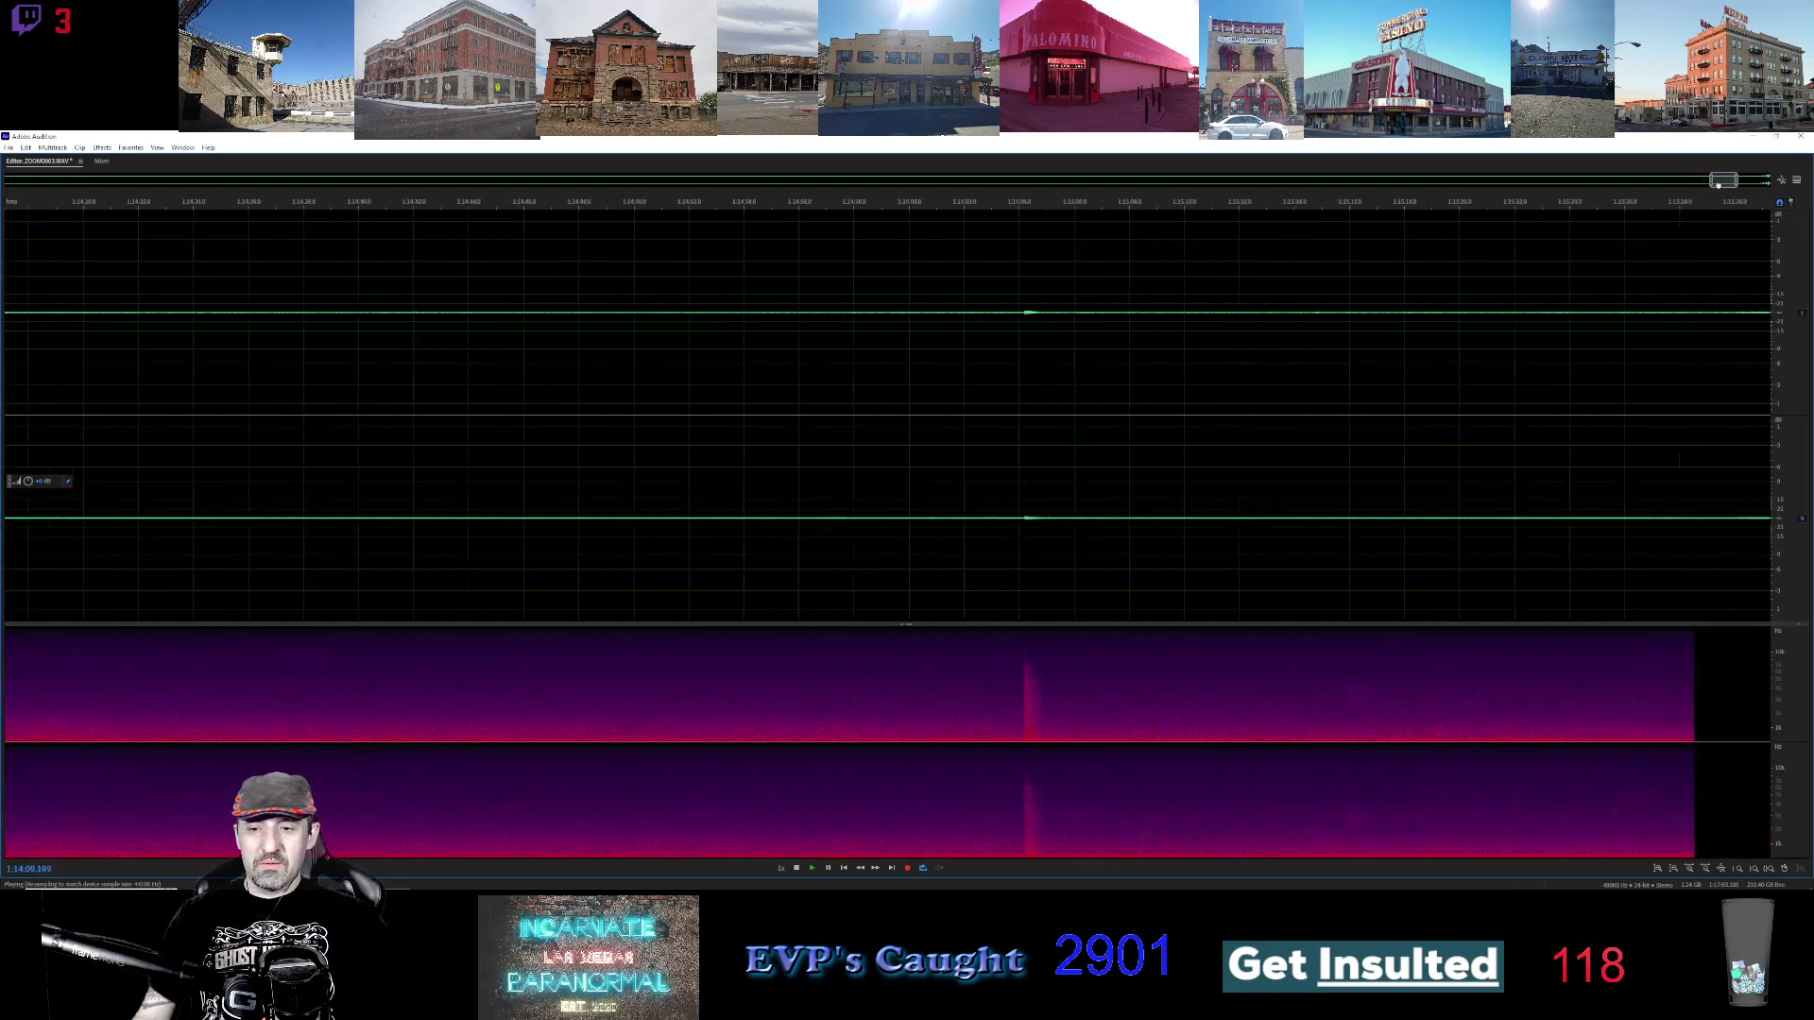
pyautogui.click(972, 205)
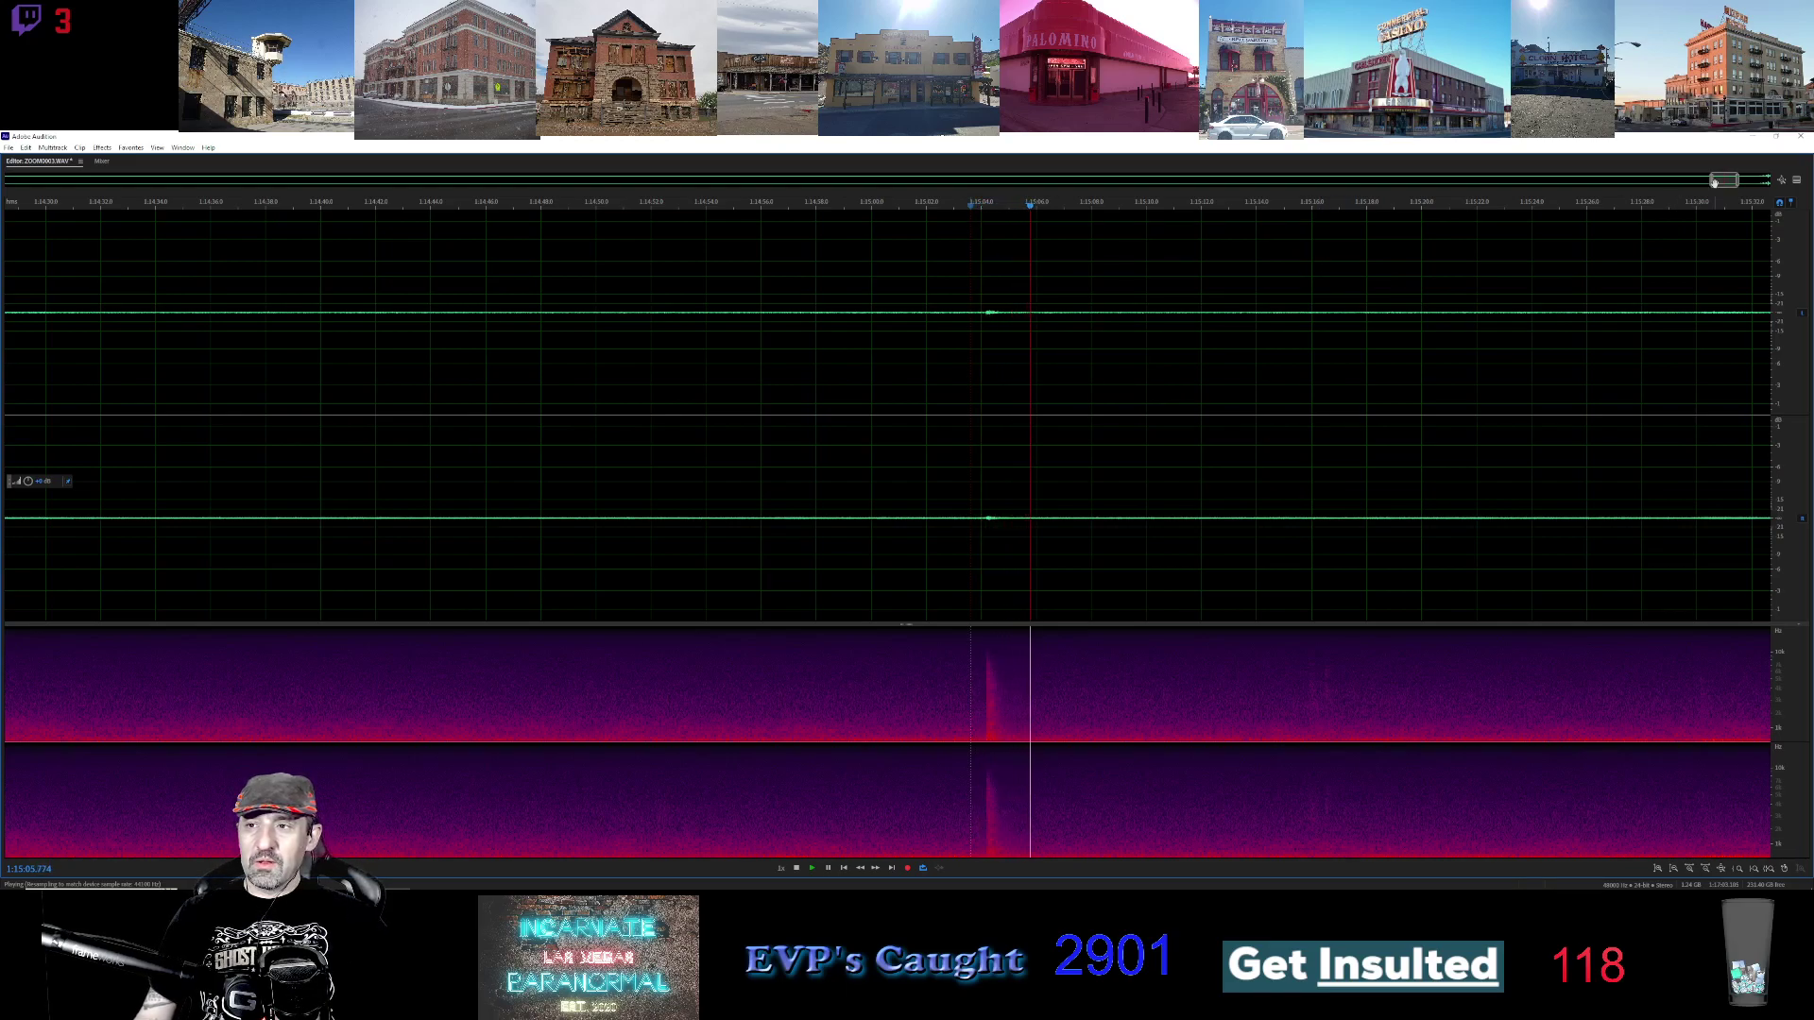
# Advance to the fainter spikes further on and listen from about 1:15:30 and 1:15:53
pyautogui.moveTo(1723, 181); pyautogui.dragTo(1731, 193)
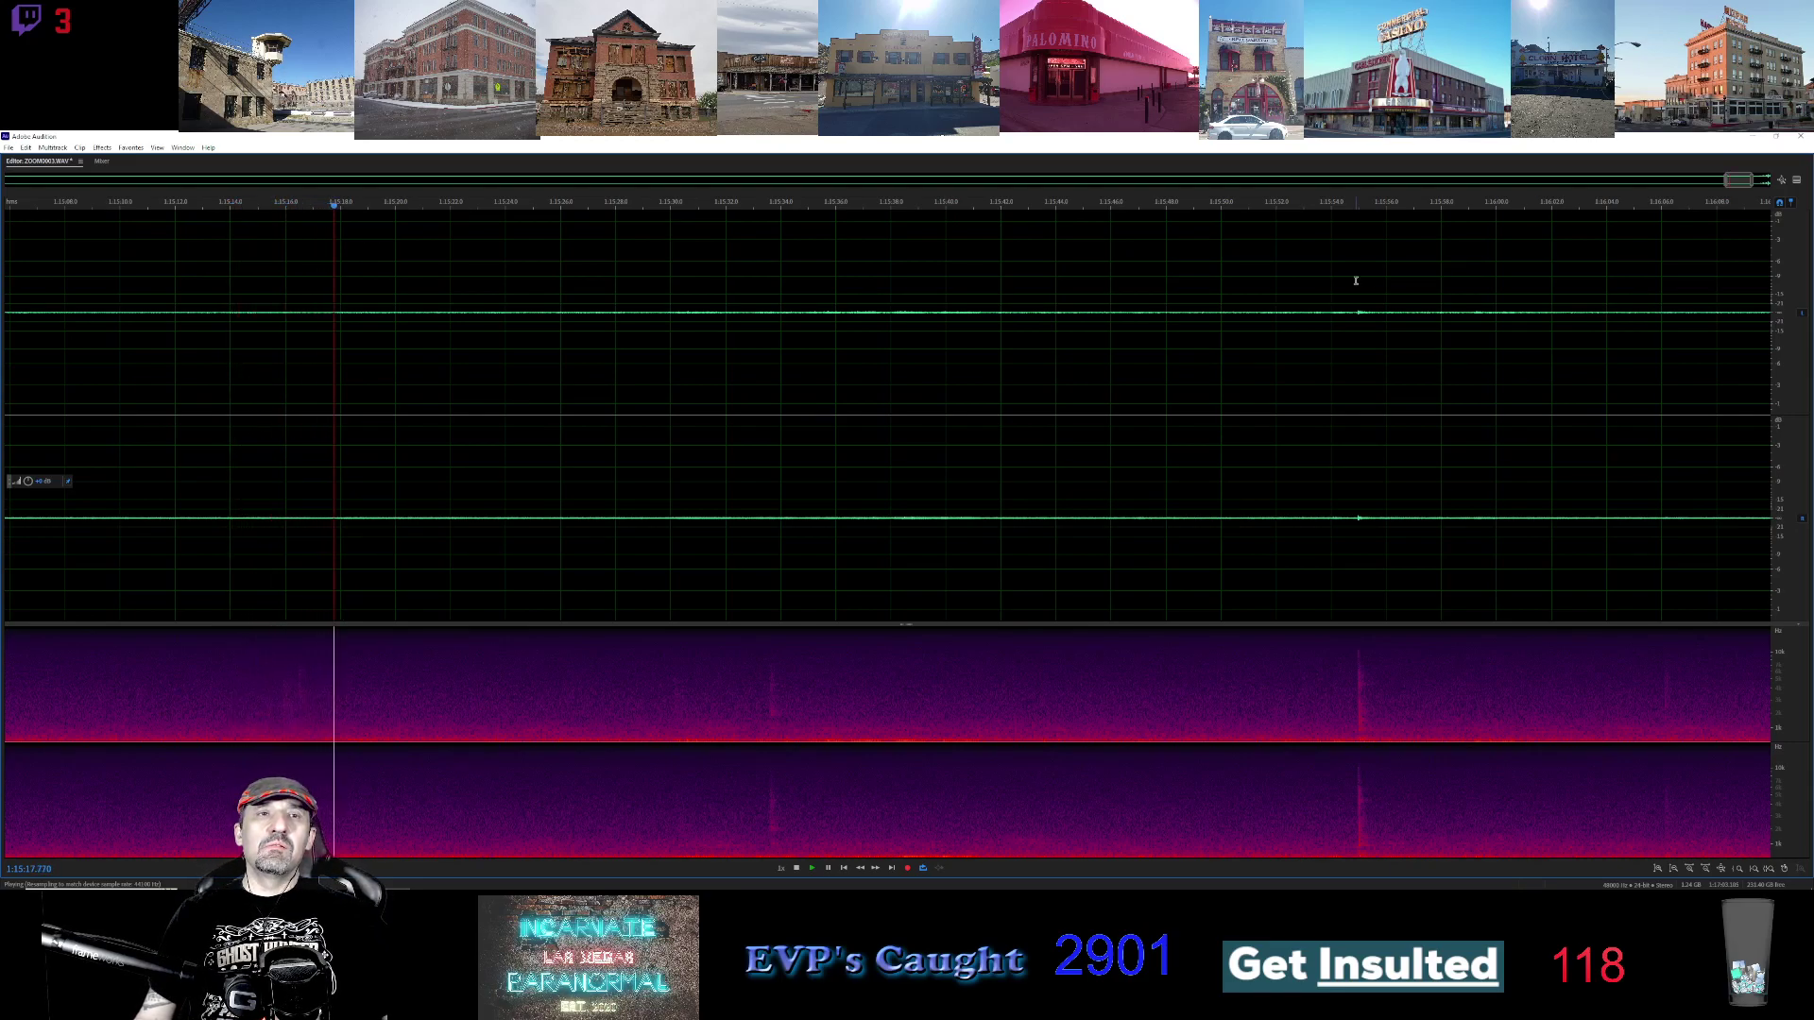
pyautogui.click(668, 205)
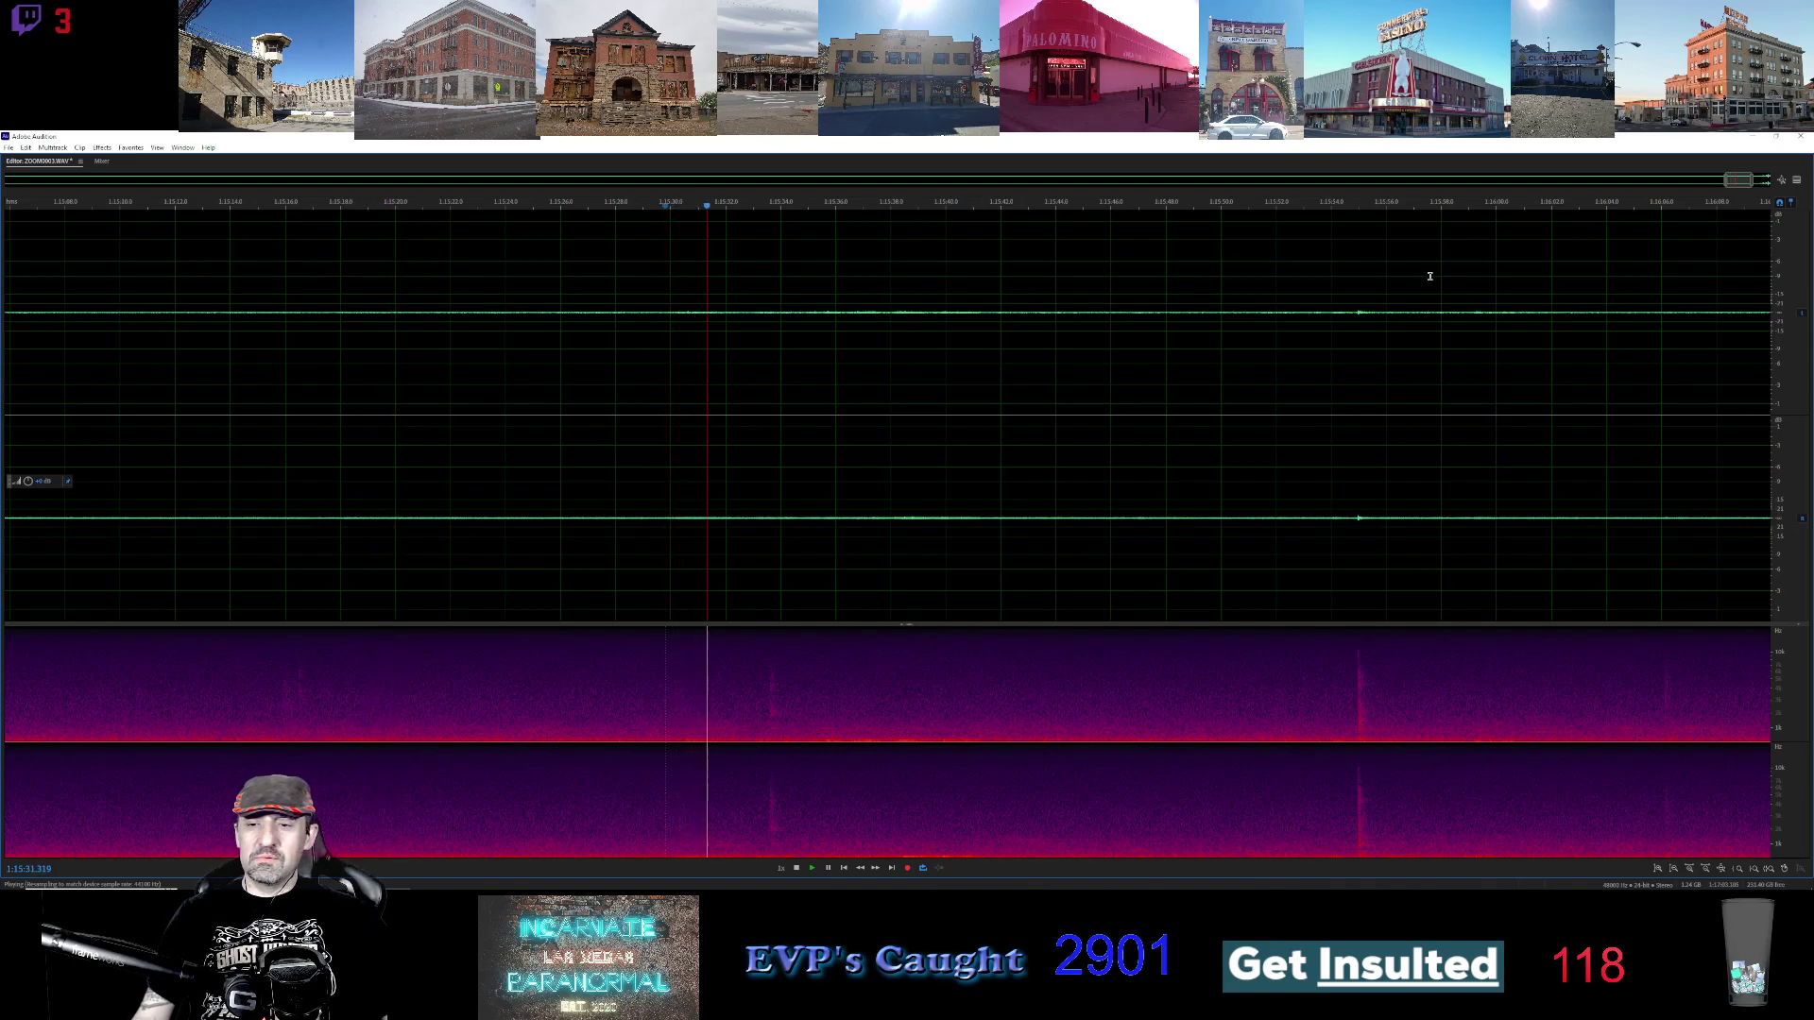
pyautogui.click(1310, 203)
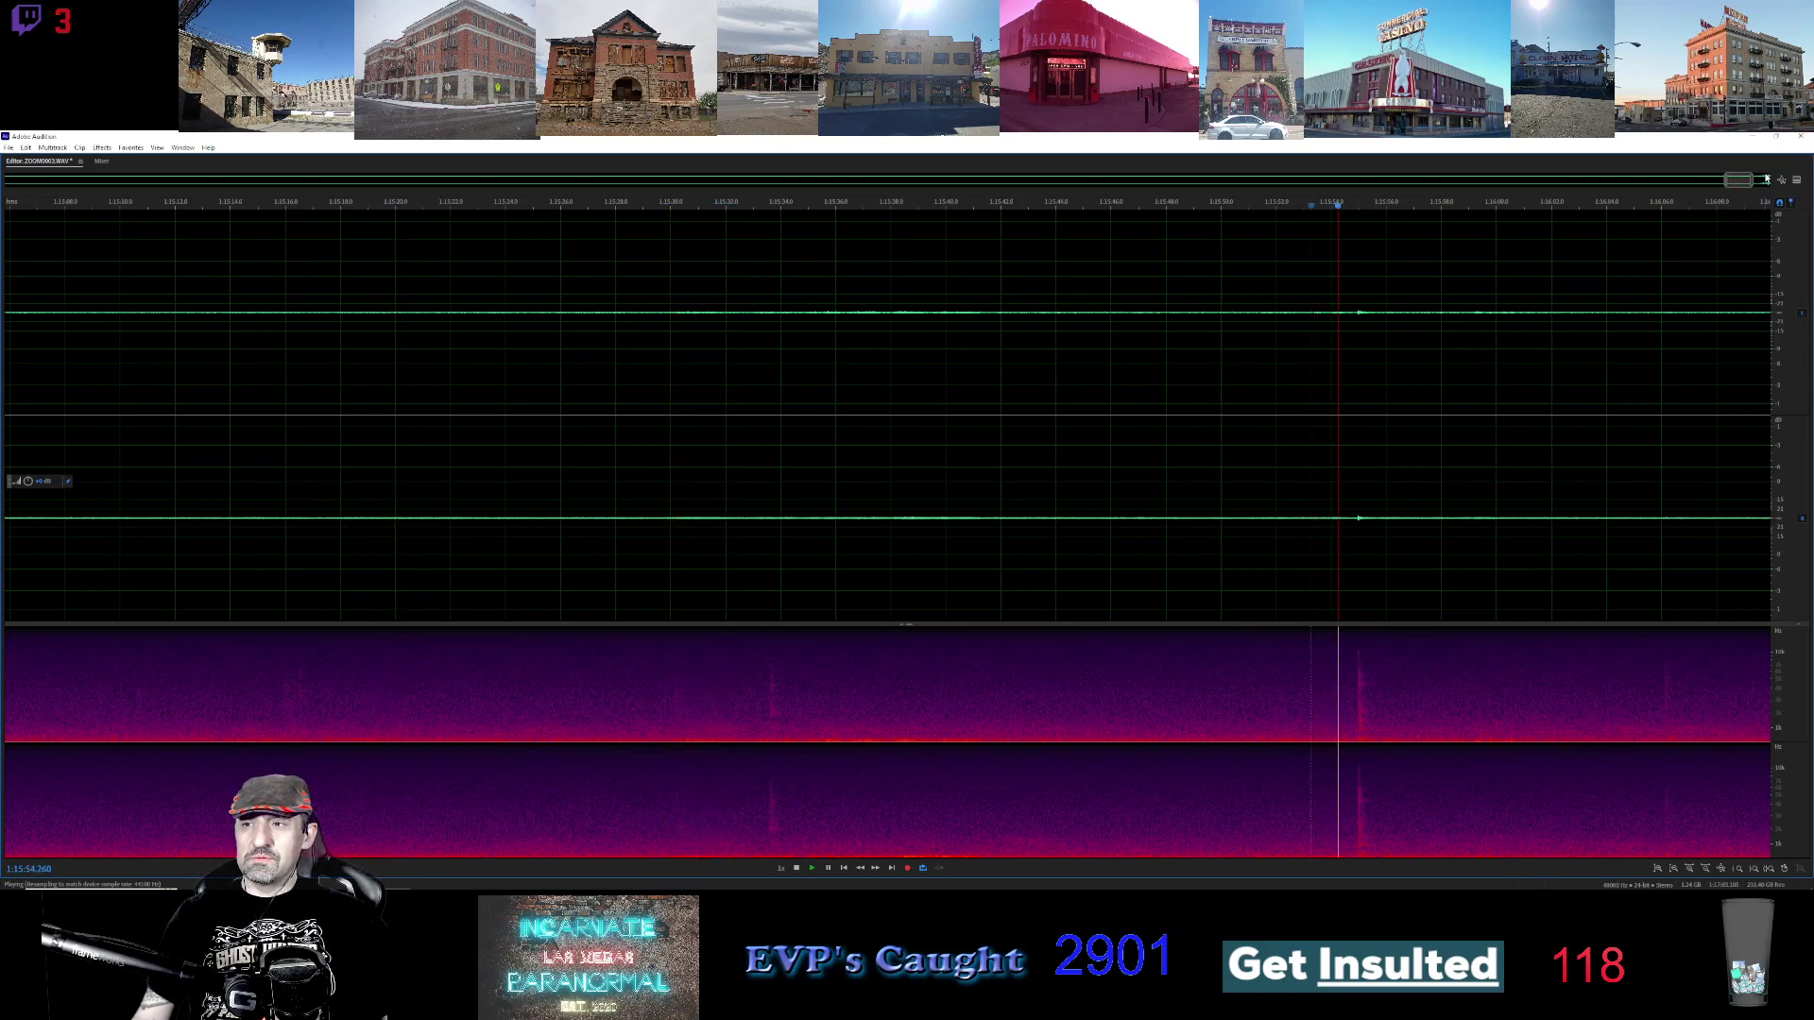
# Listen from about 1:16:31 into the loud section near the recording's end, and pause at about 1:16:42
pyautogui.moveTo(1739, 179); pyautogui.dragTo(1758, 180)
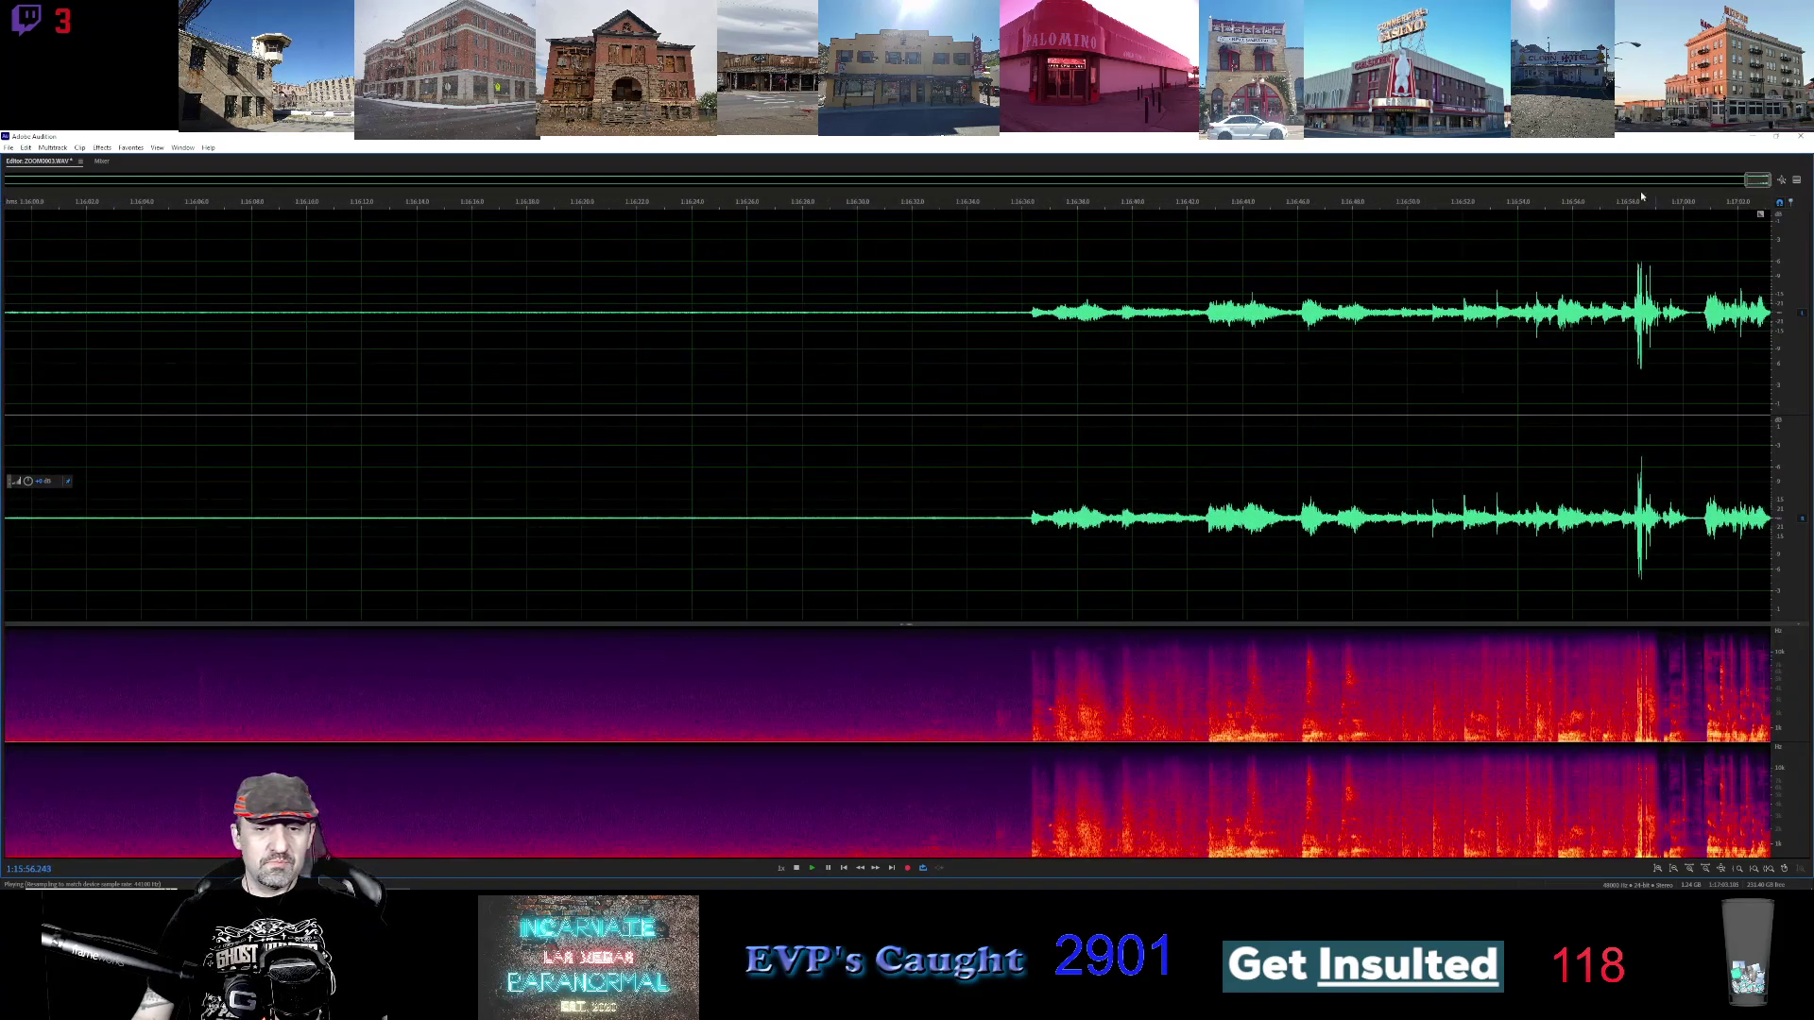
pyautogui.click(890, 210)
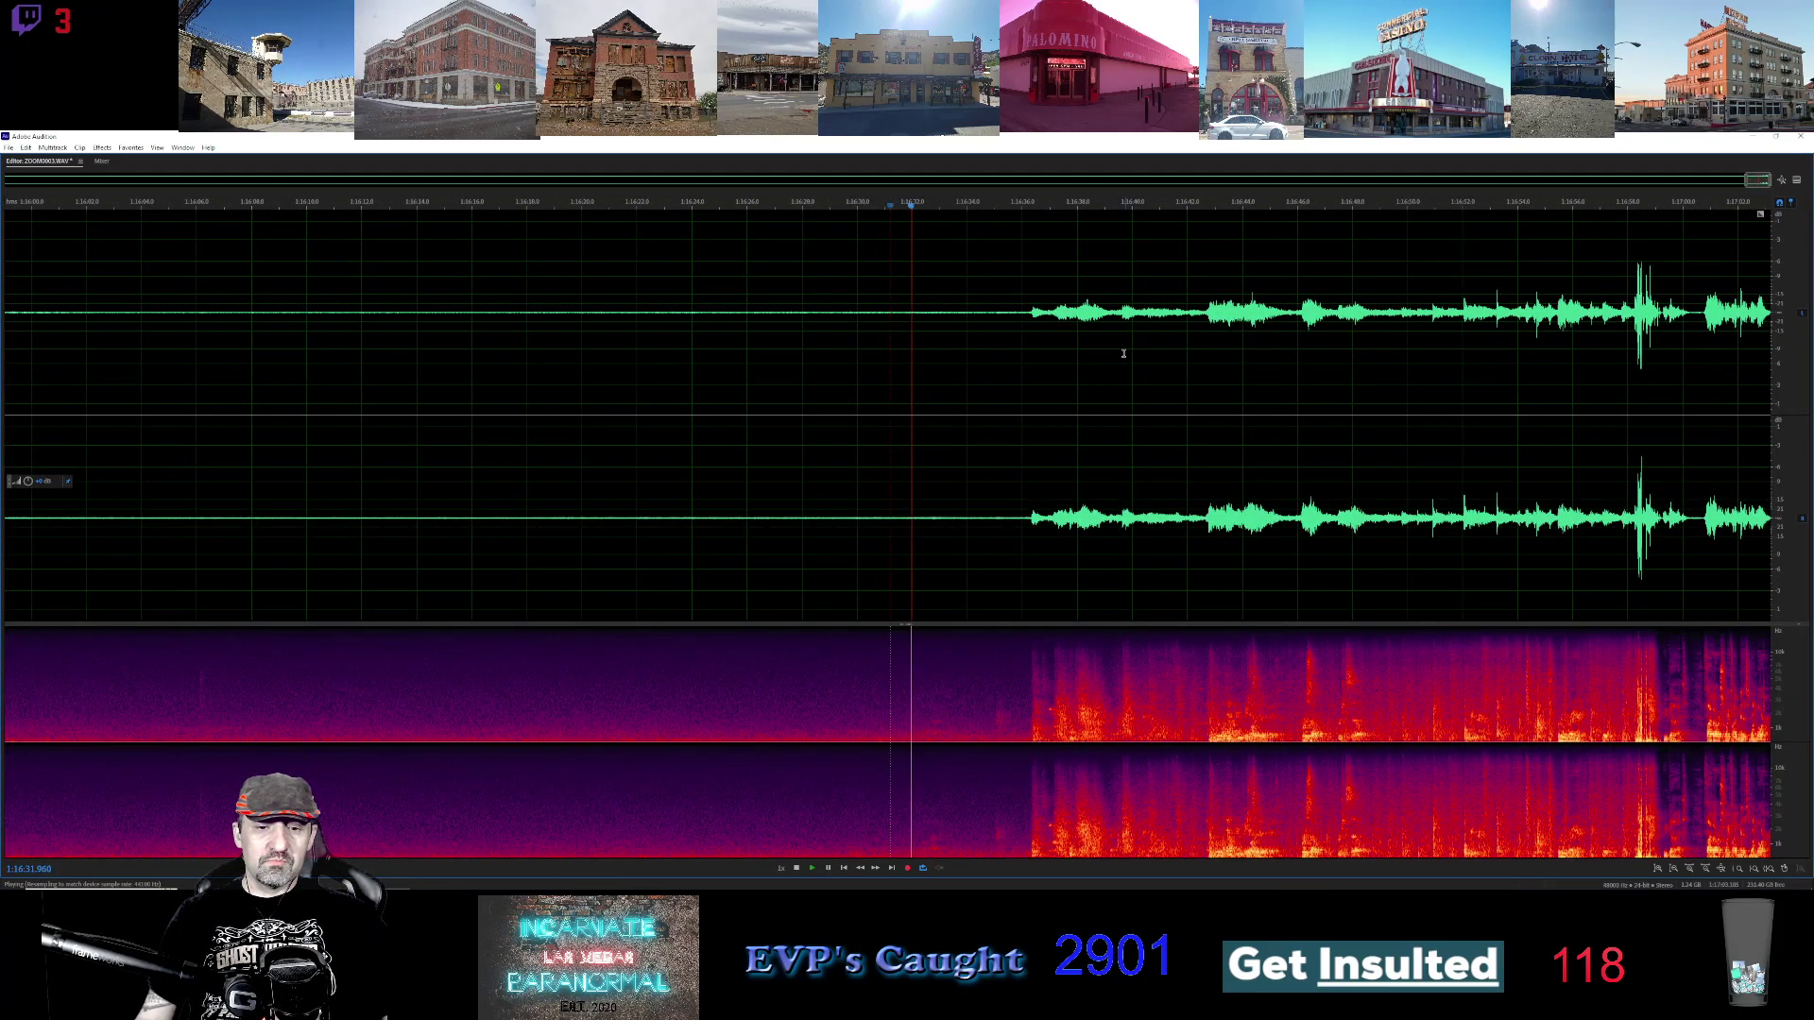
pyautogui.scroll(3, 1263, 385)
pyautogui.scroll(1, 1264, 385)
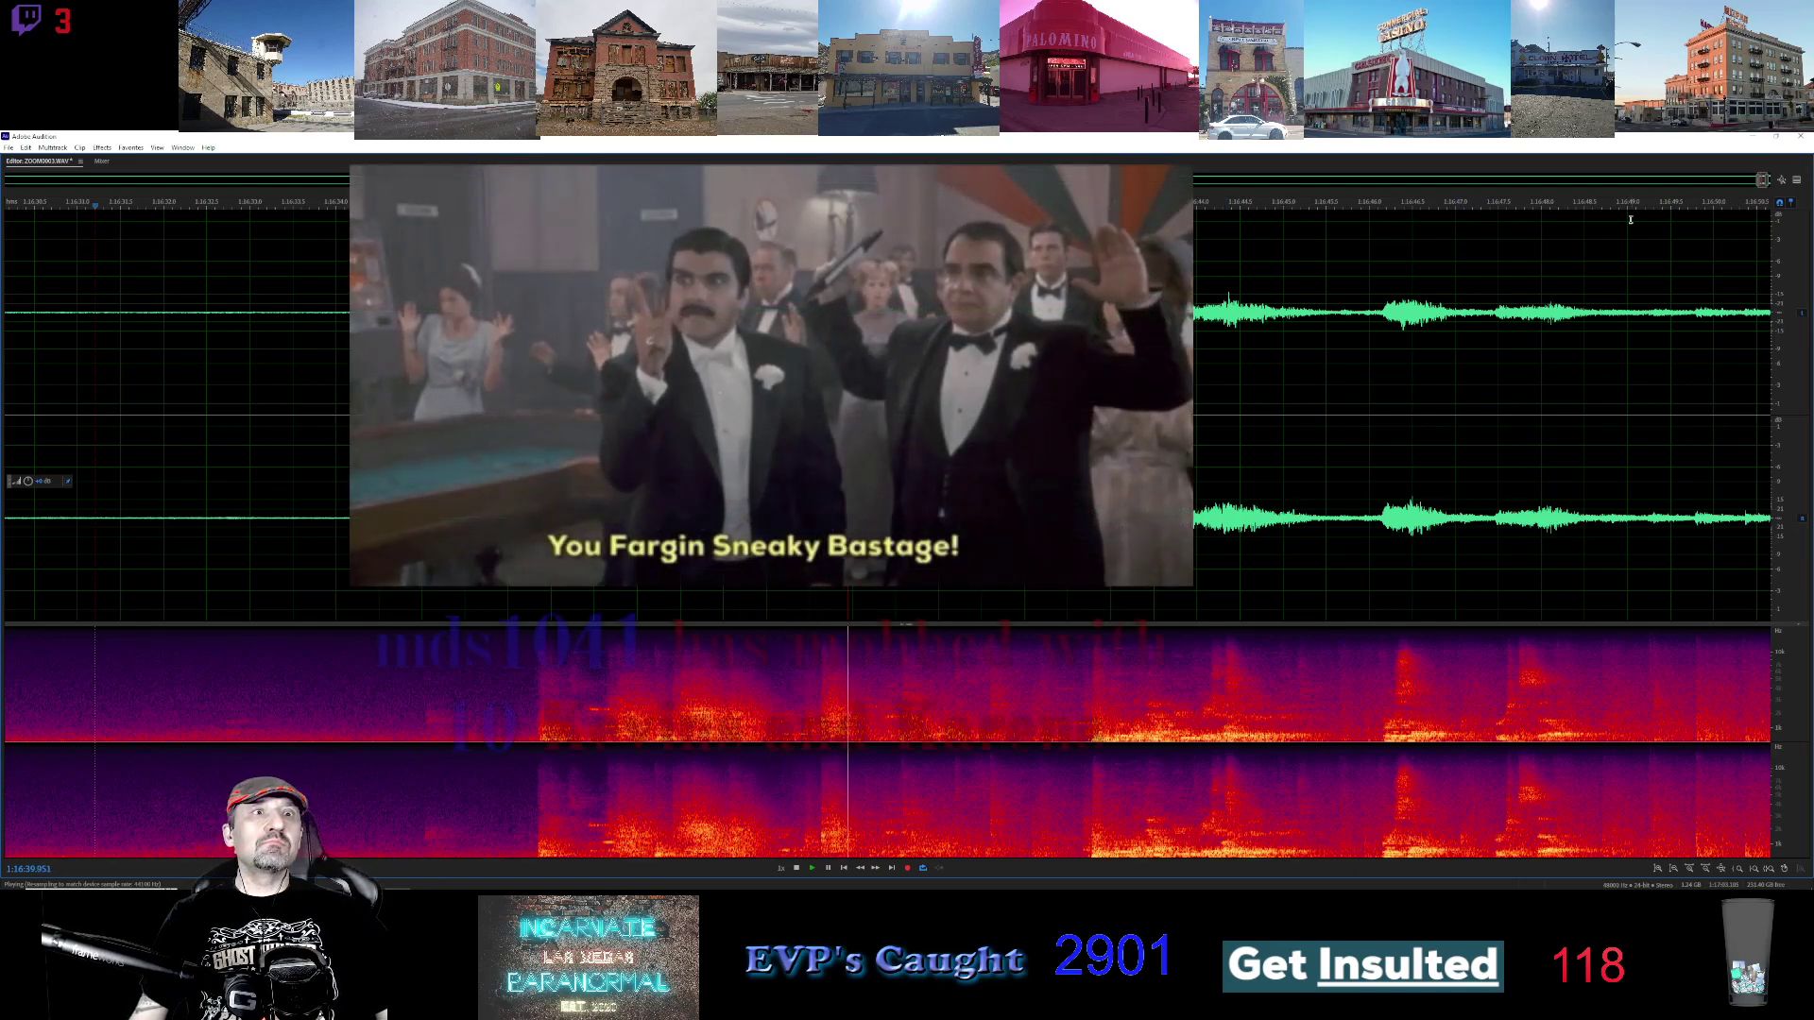
pyautogui.click(829, 867)
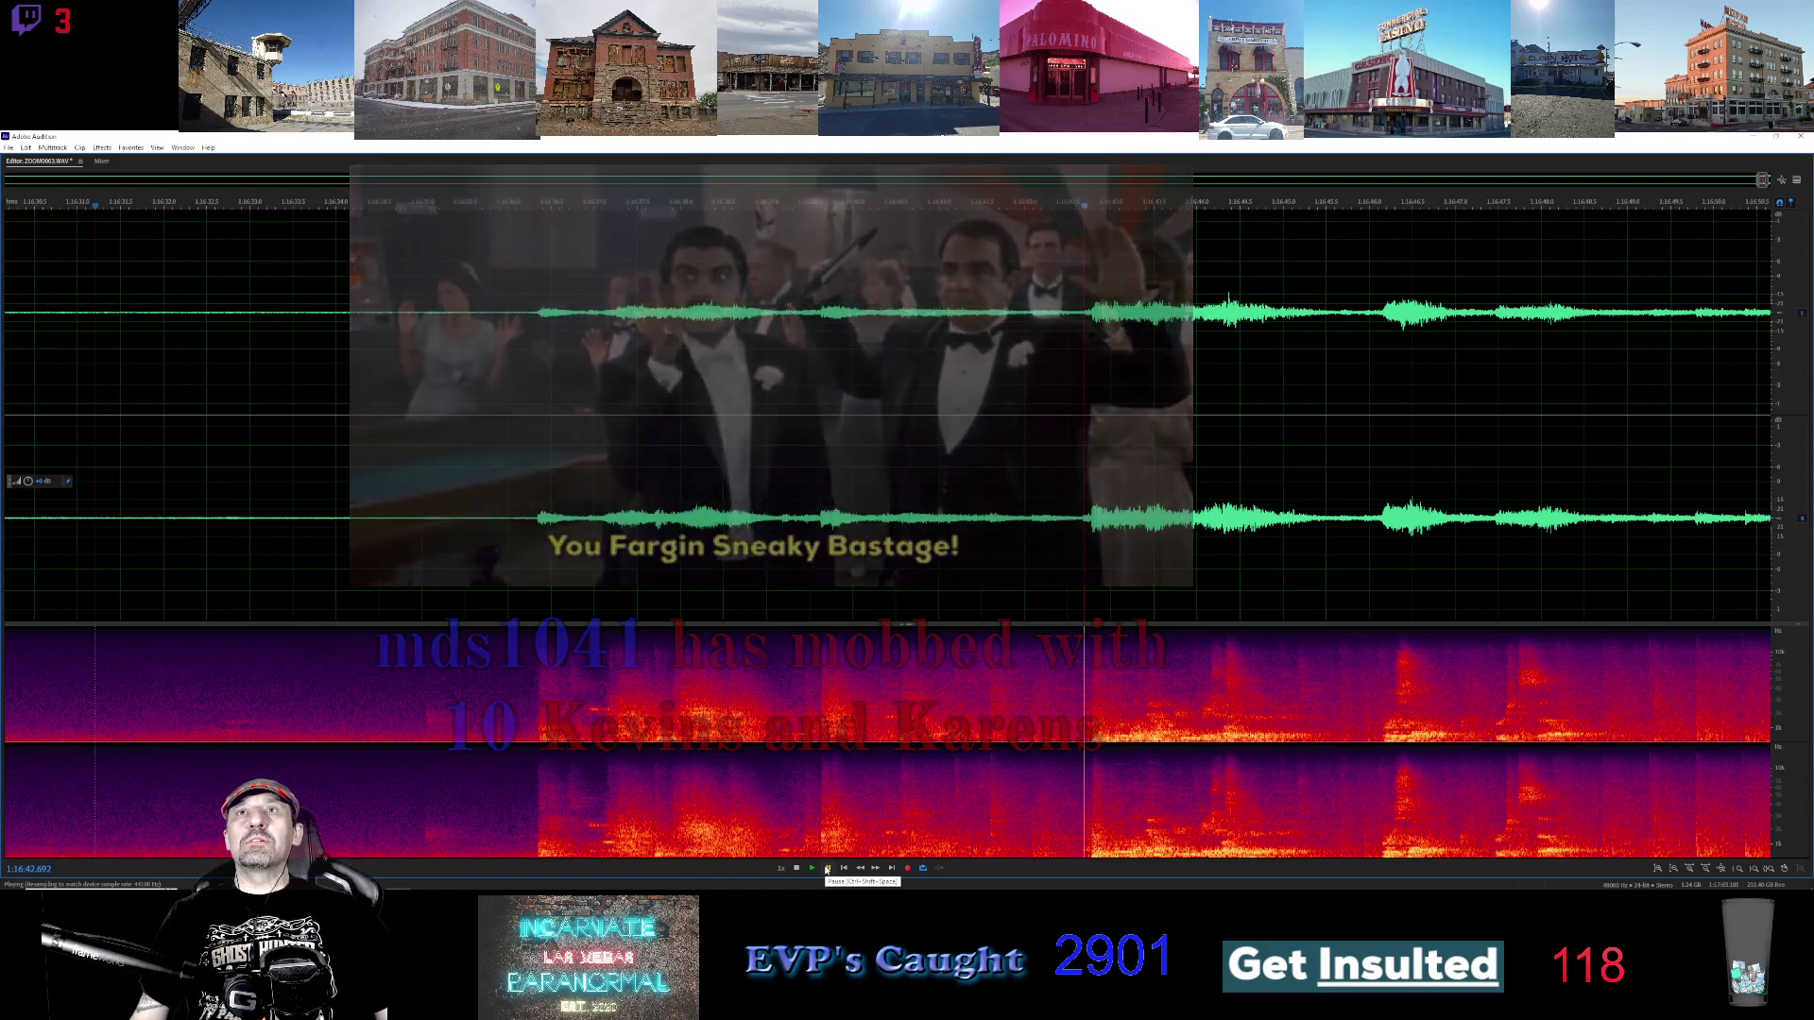
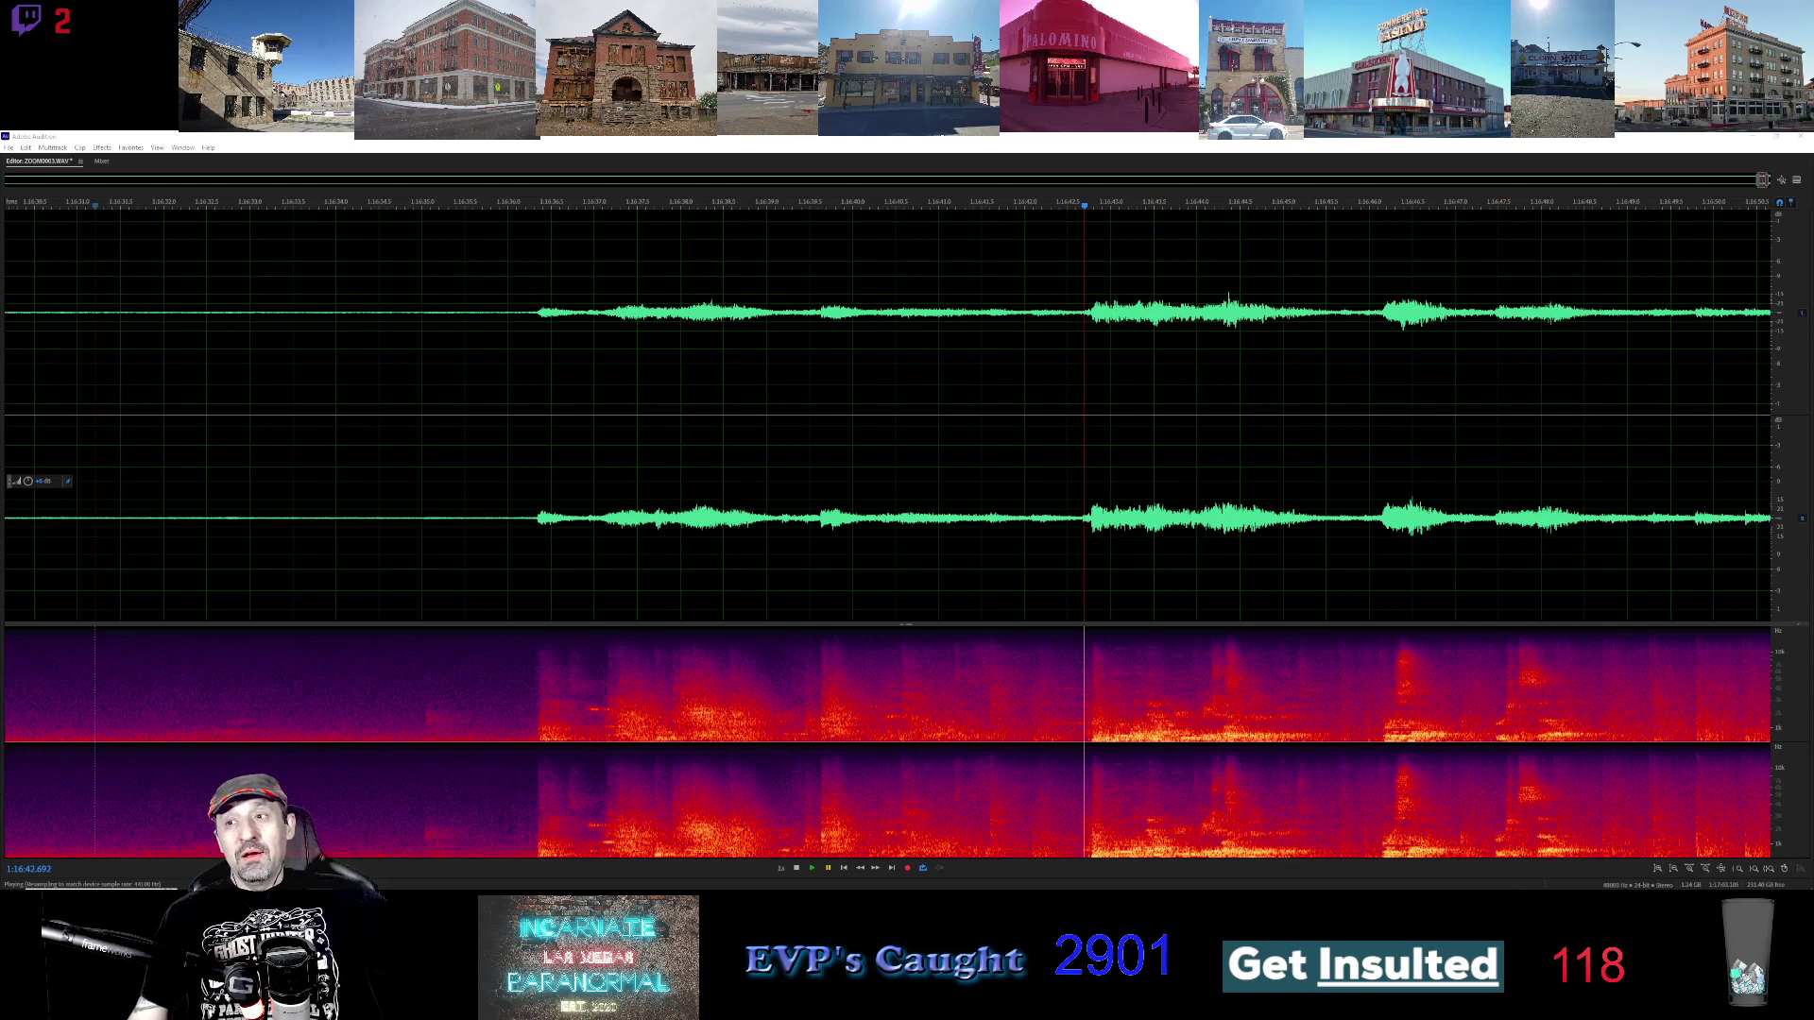
# Resume playback of the loud closing section from about 1:16:42
pyautogui.scroll(2, 1443, 463)
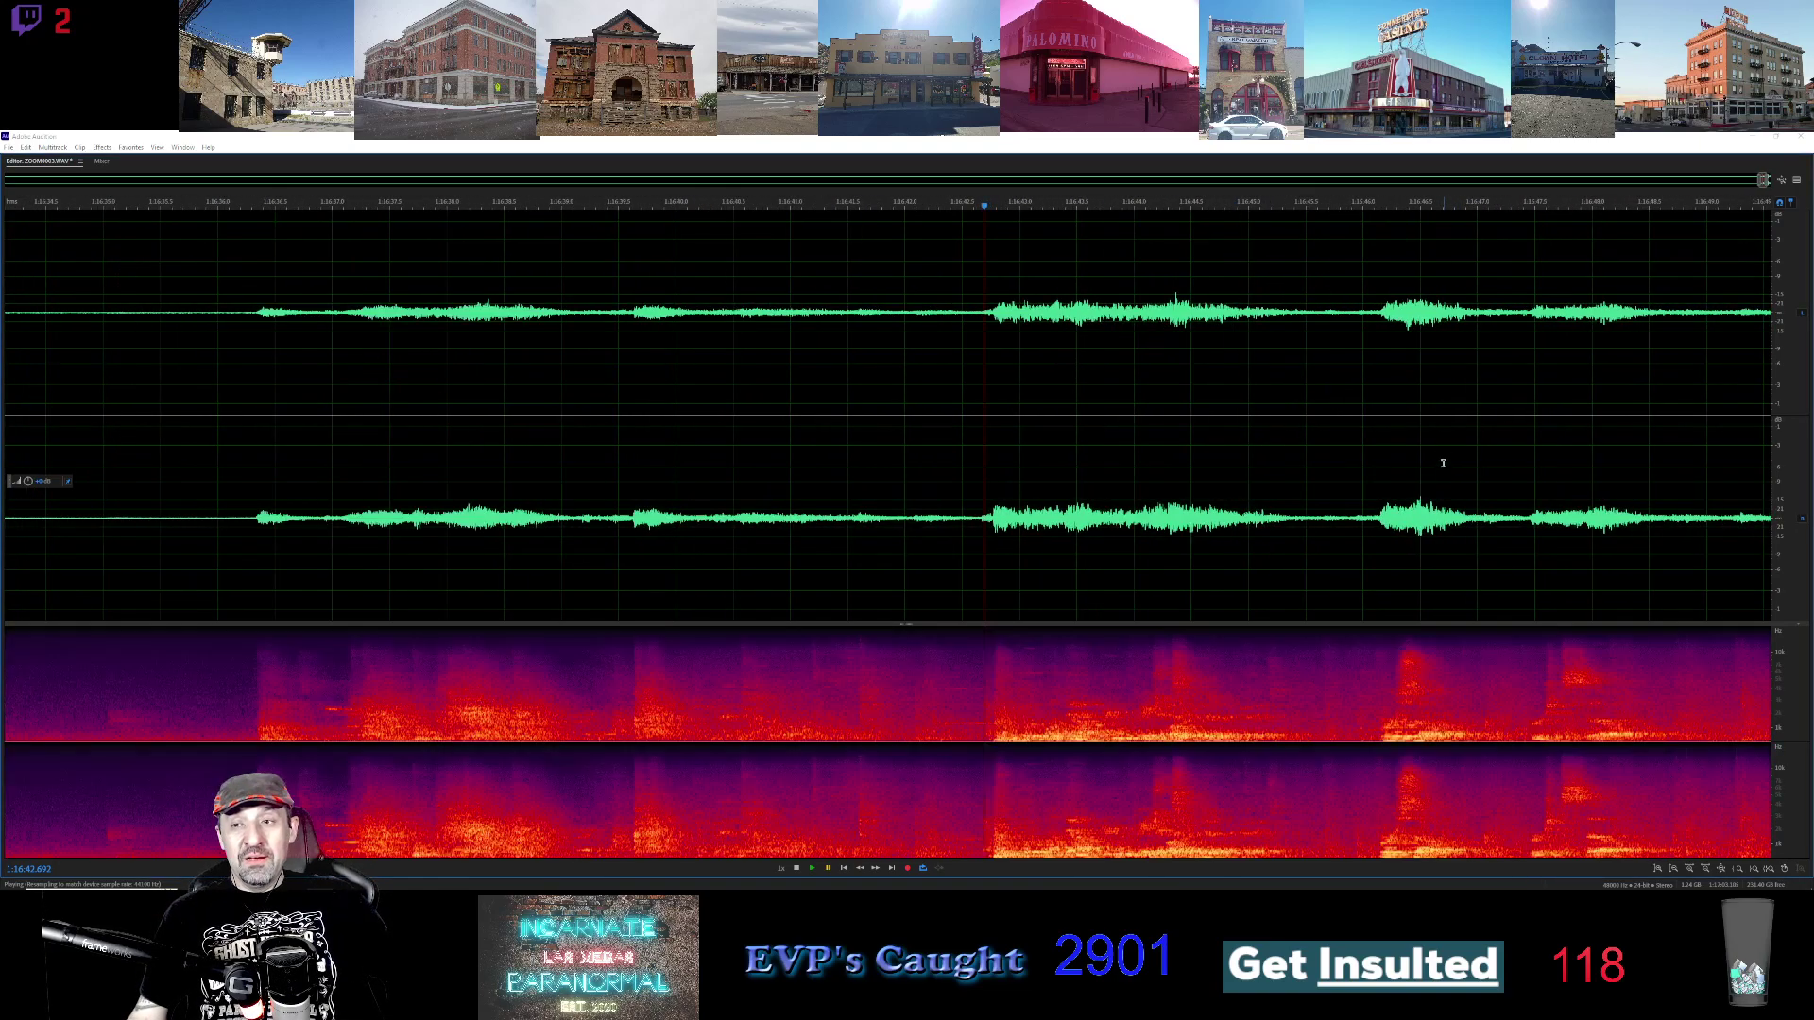
pyautogui.scroll(-4, 1672, 246)
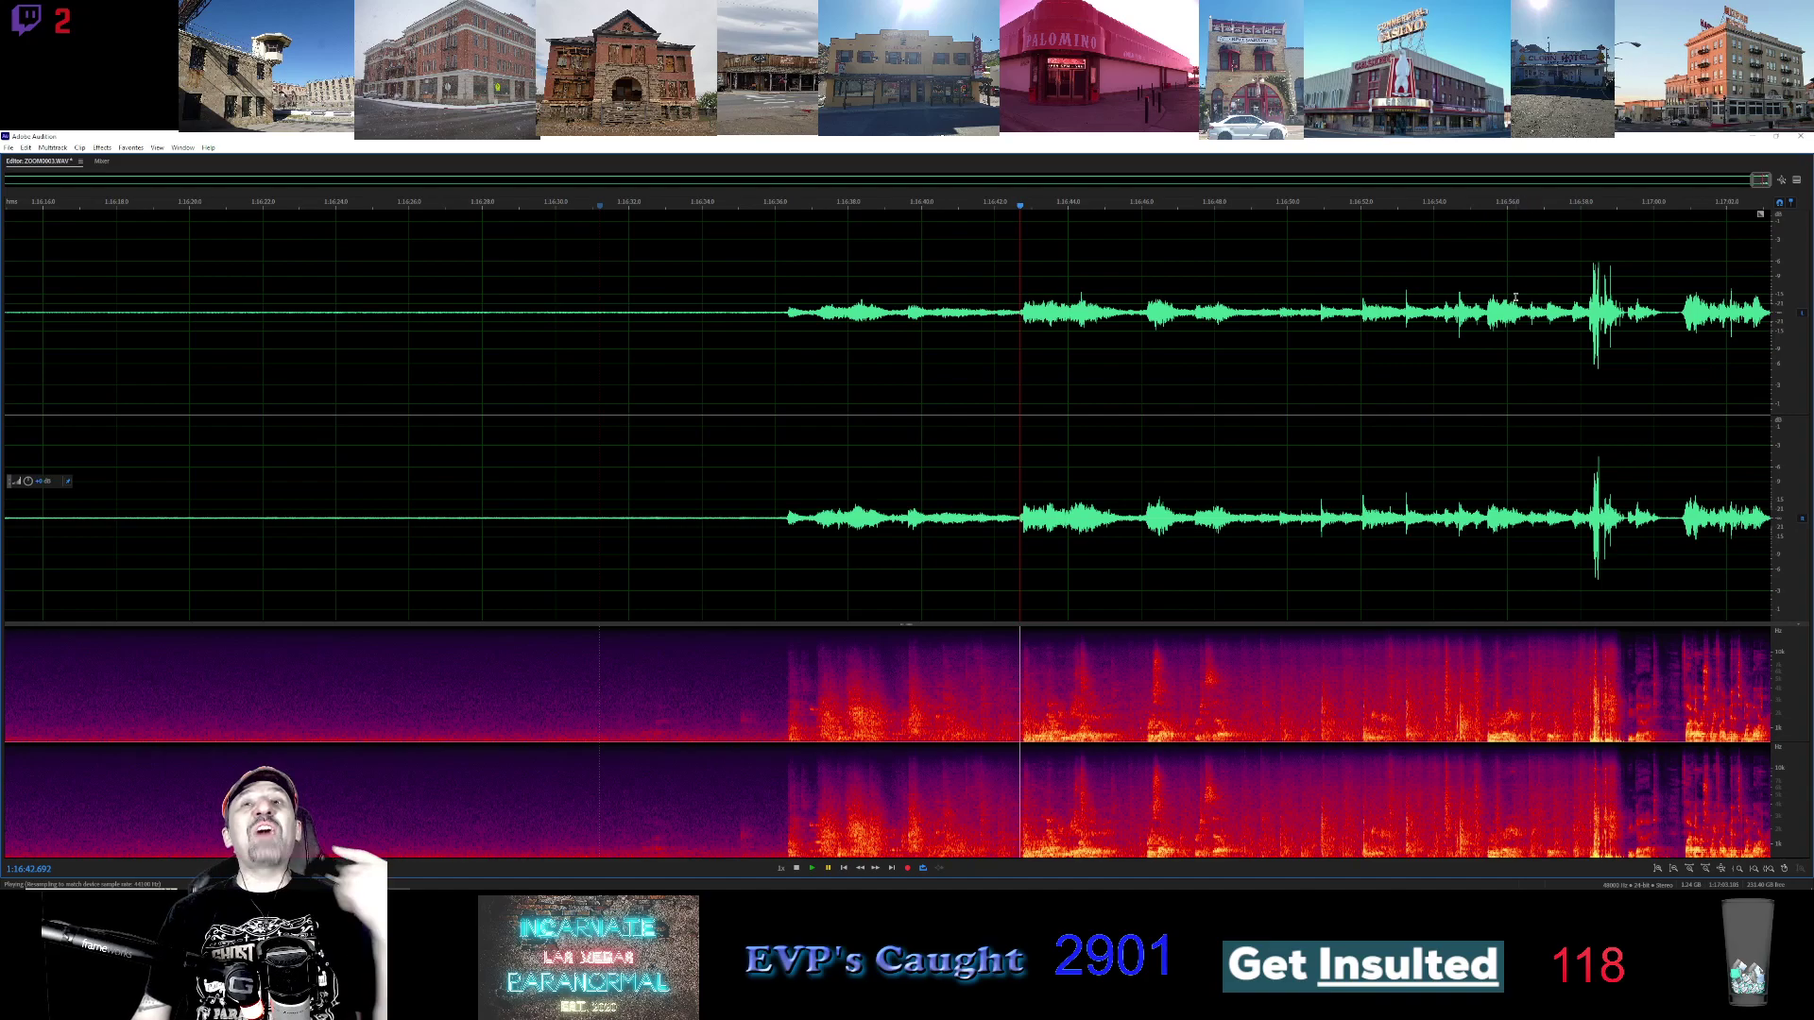
pyautogui.click(815, 868)
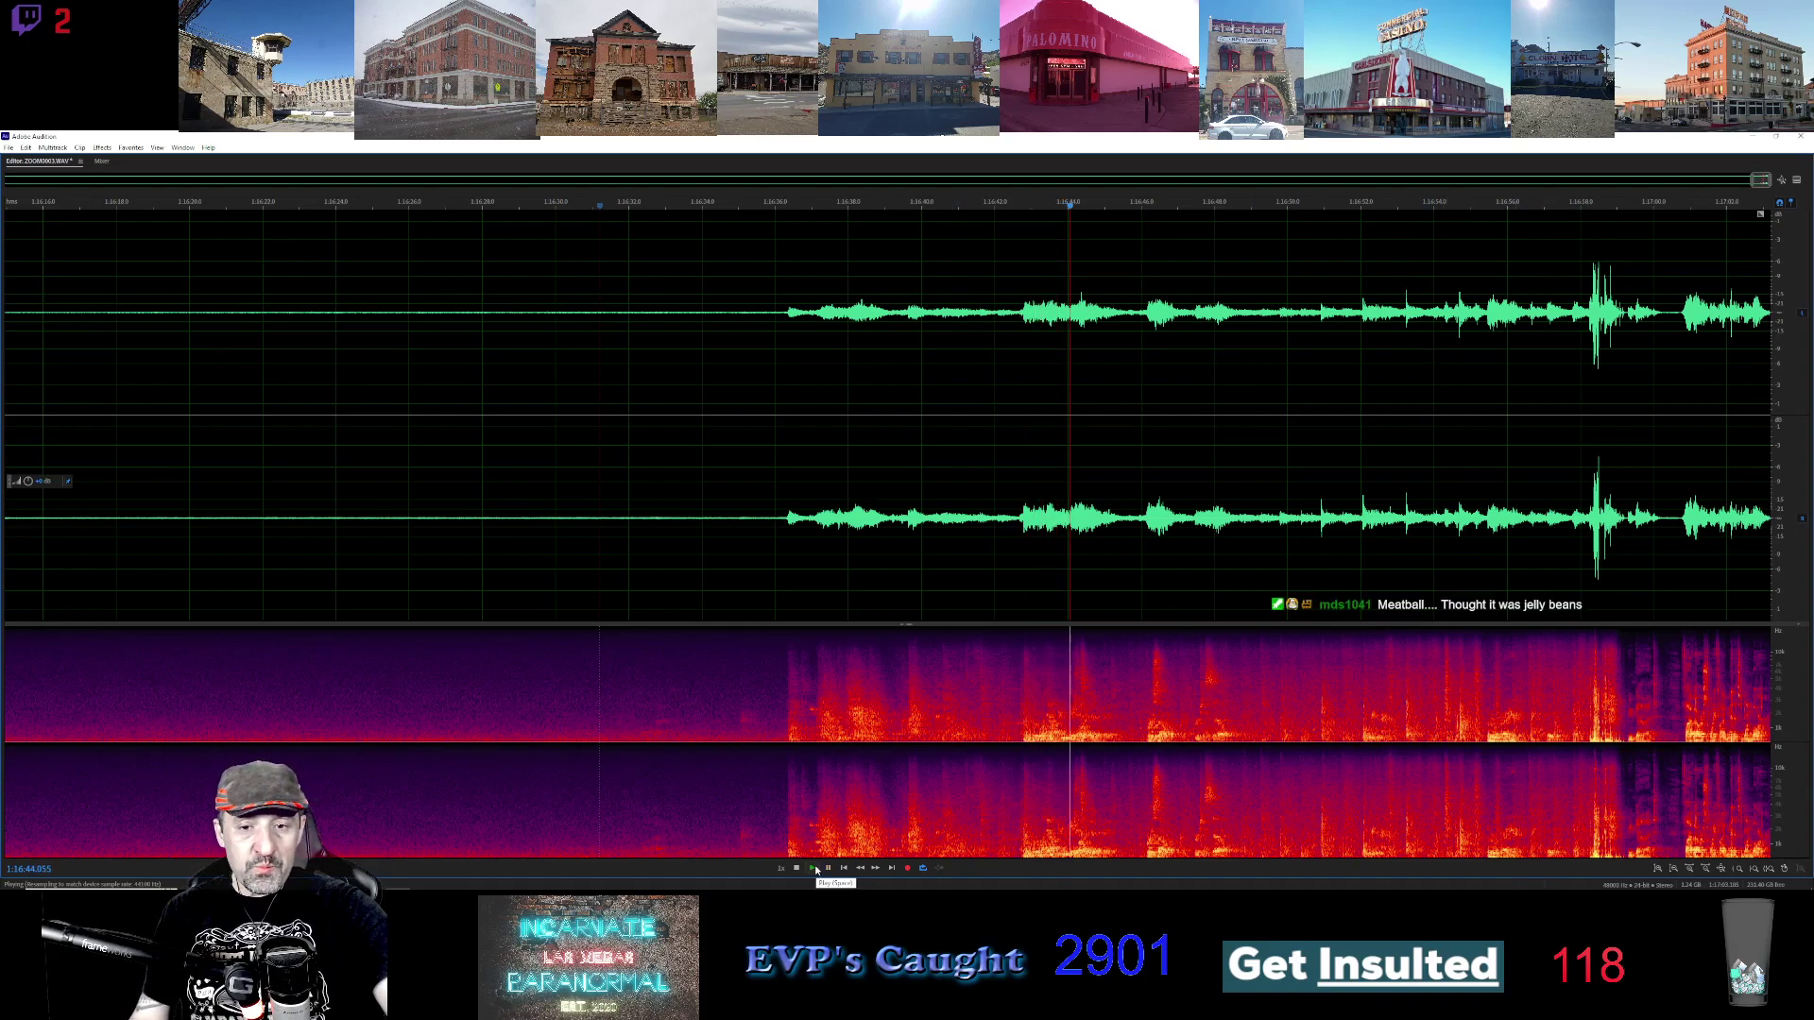